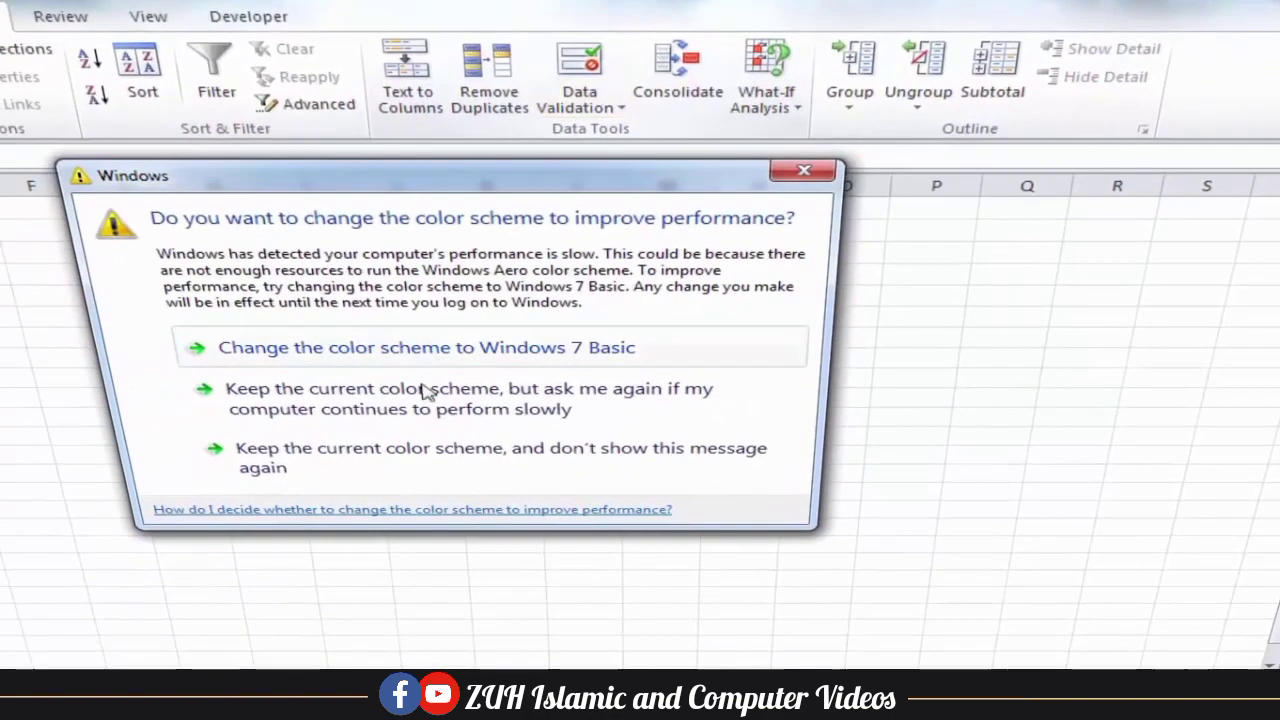
# Keep the current Windows color scheme and stop the performance message from showing again.
pyautogui.click(429, 451)
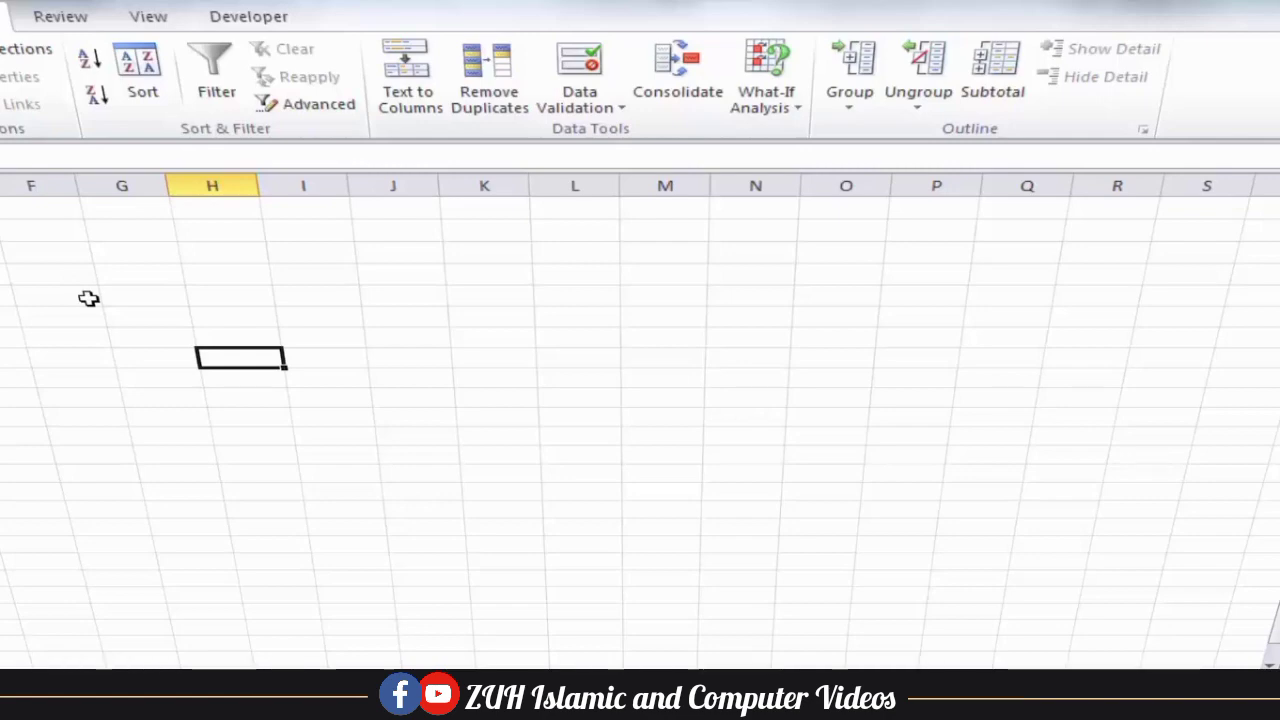
# Enter the column headers Name, Program and Fee in cells D4 to F4.
pyautogui.click(89, 299)
pyautogui.click(85, 268)
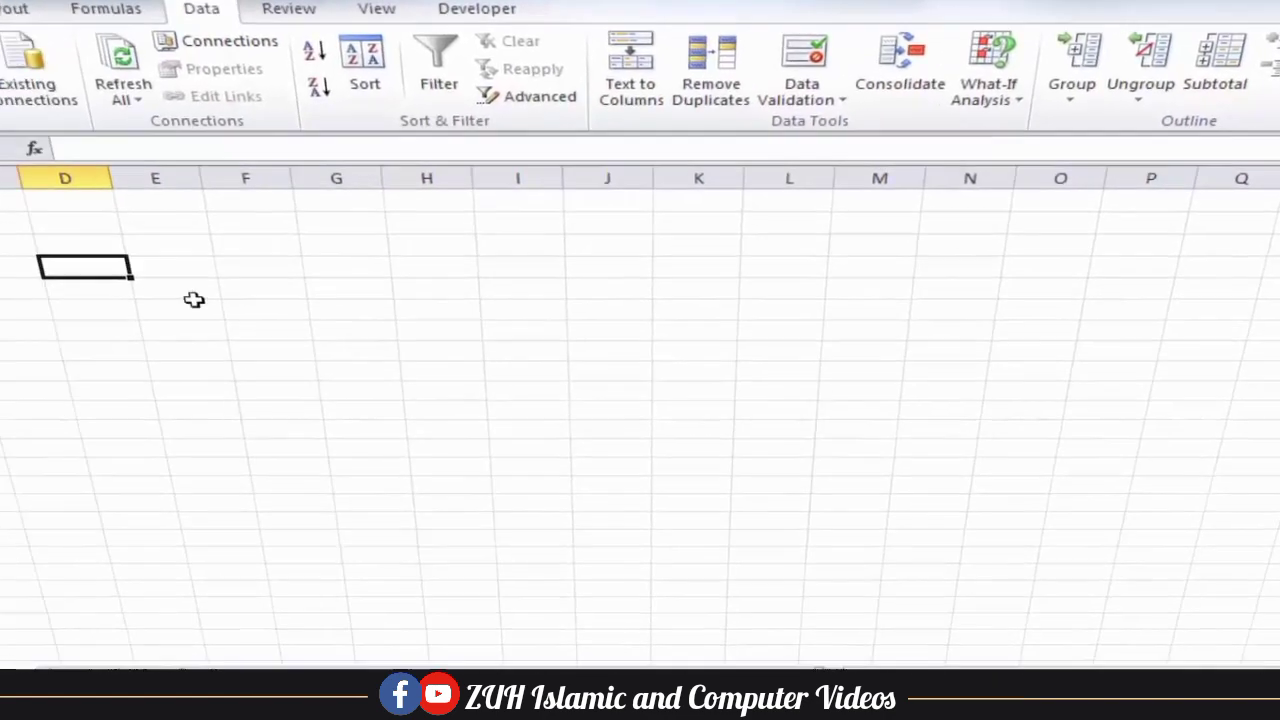
pyautogui.write('Naem')
pyautogui.press('Tab')
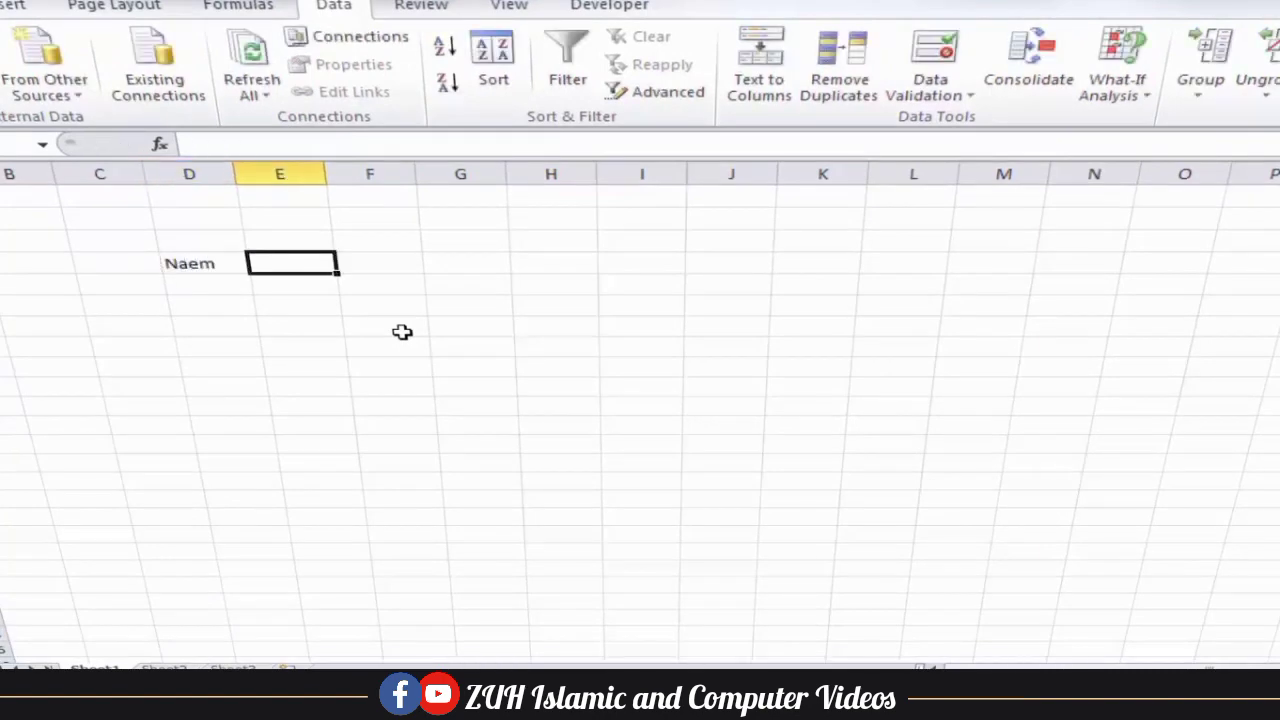
pyautogui.press('Left')
pyautogui.write('Naem')
pyautogui.press('BackSpace')
pyautogui.press('BackSpace')
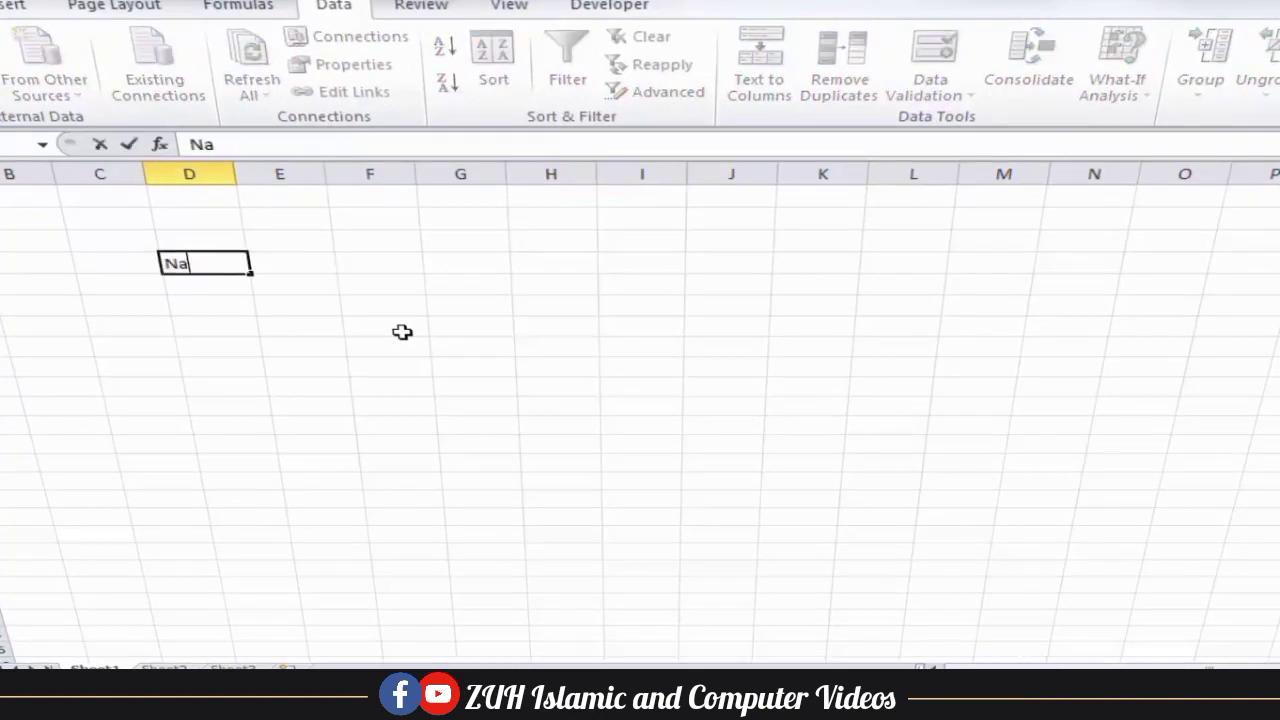
pyautogui.write('me')
pyautogui.press('Tab')
pyautogui.write('Program')
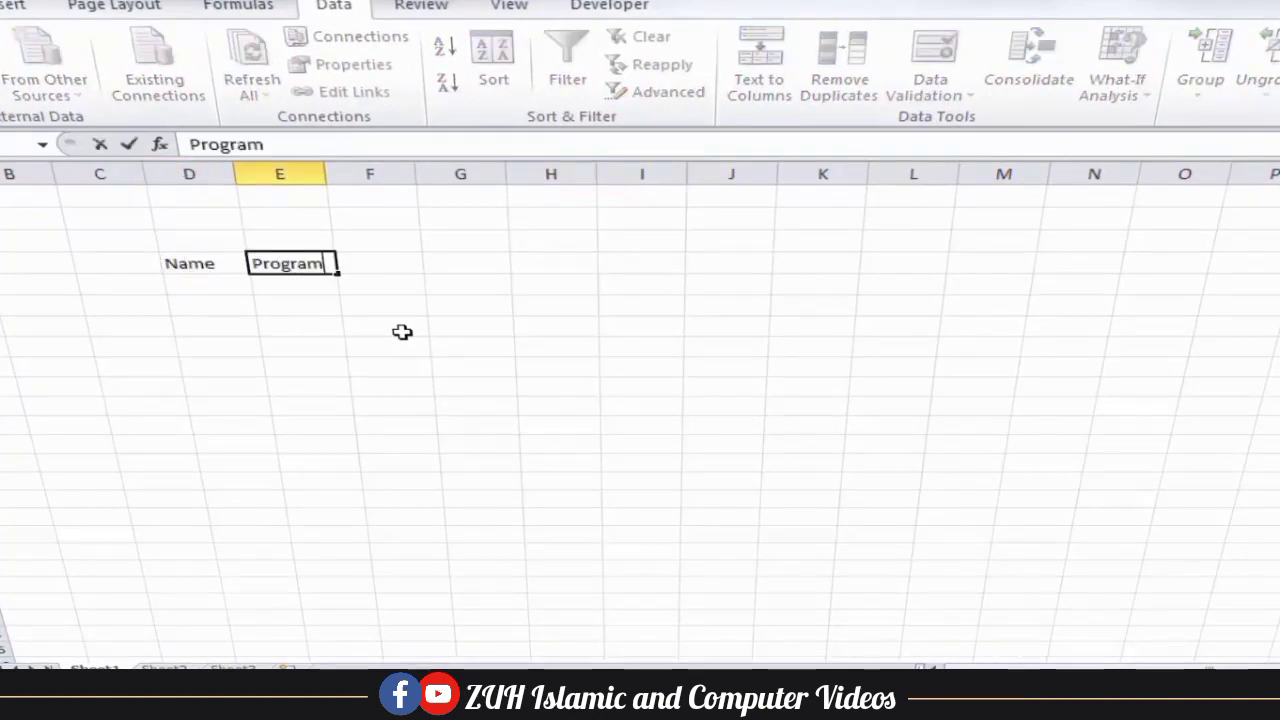
pyautogui.press('Tab')
pyautogui.write('Fee')
pyautogui.press('Return')
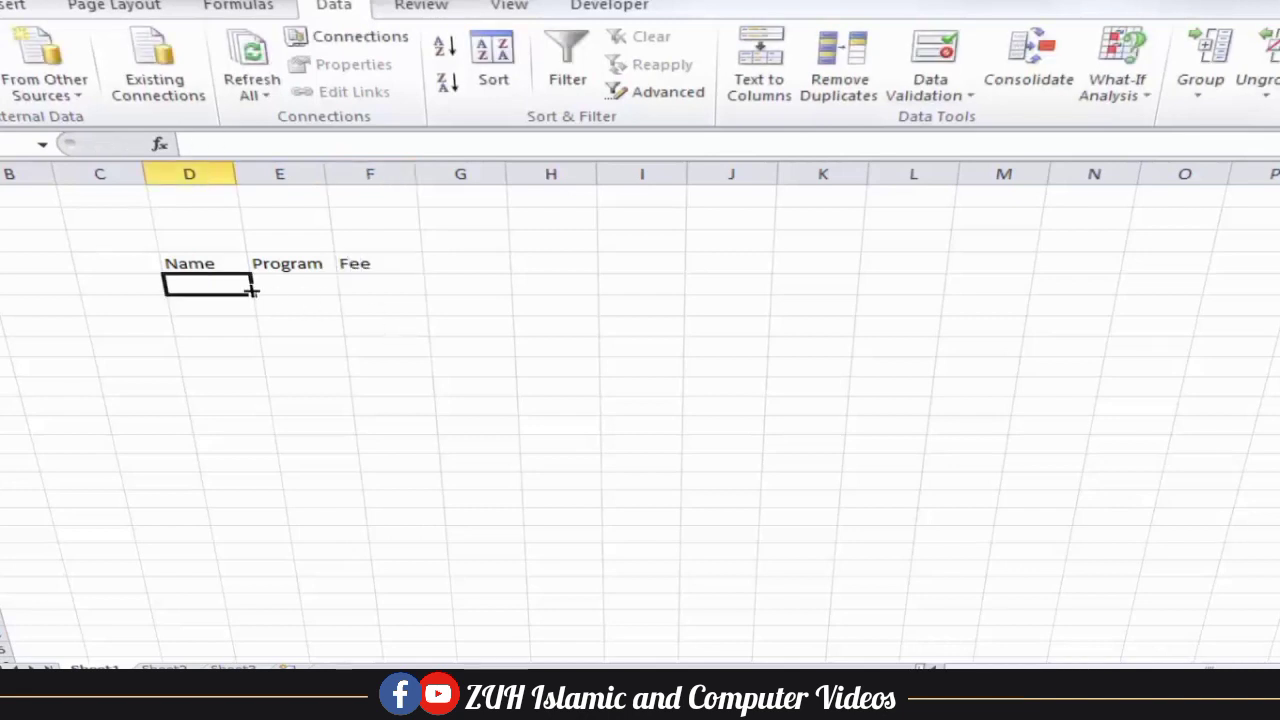
# Apply outside borders around the table range D4:F16.
pyautogui.moveTo(210, 263); pyautogui.dragTo(408, 506)
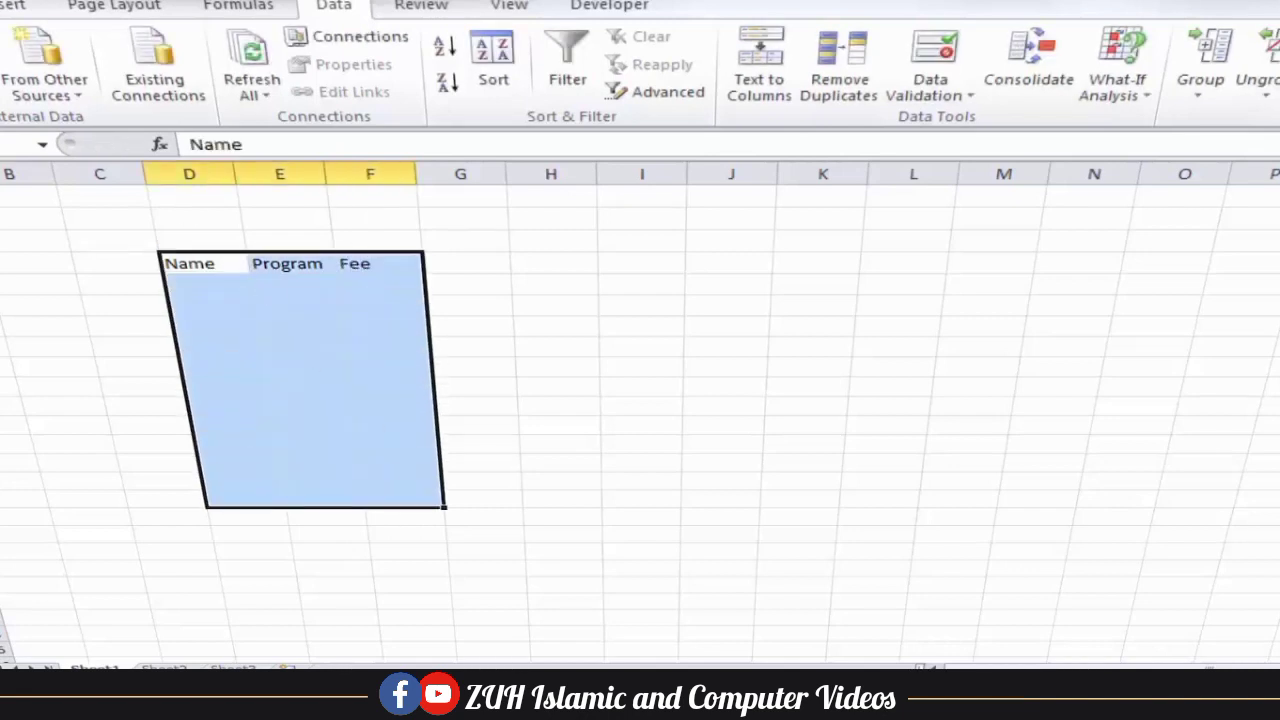
pyautogui.click(1, 5)
pyautogui.click(209, 84)
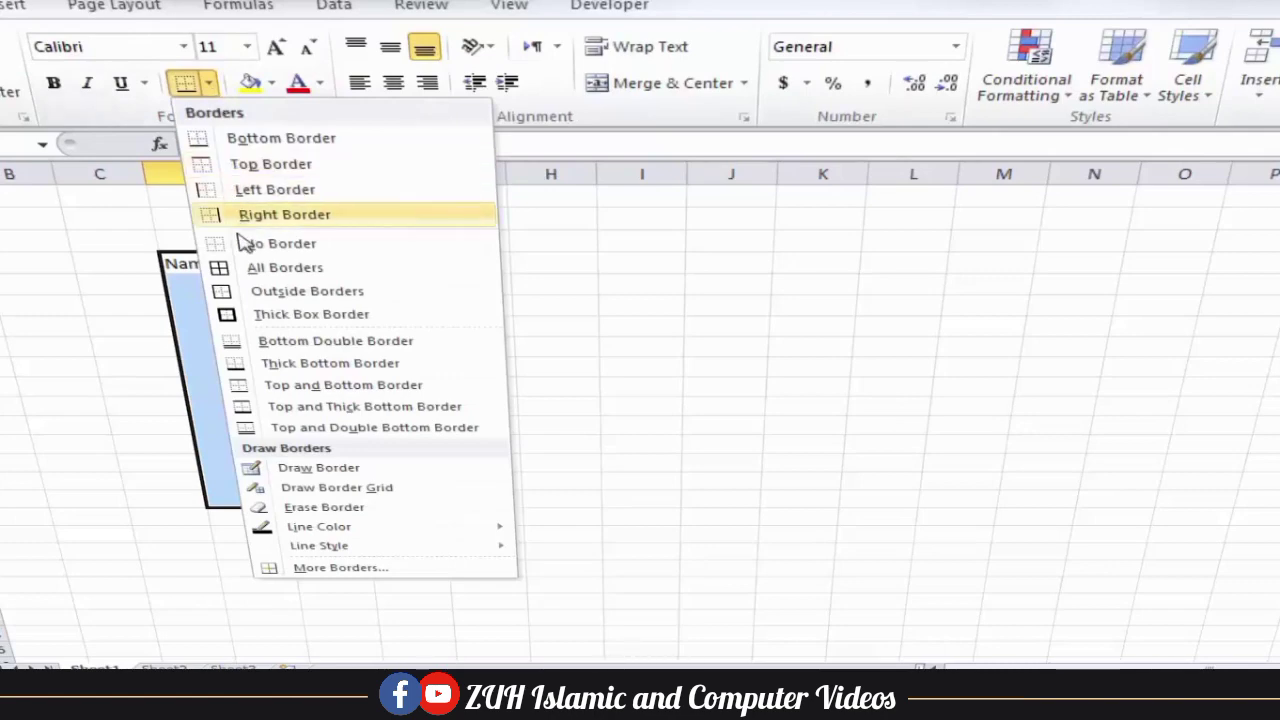
pyautogui.click(260, 290)
pyautogui.moveTo(226, 281); pyautogui.dragTo(228, 306)
# Set the data validation of the Fee cells F5:F16 to allow whole numbers.
pyautogui.moveTo(362, 279); pyautogui.dragTo(400, 500)
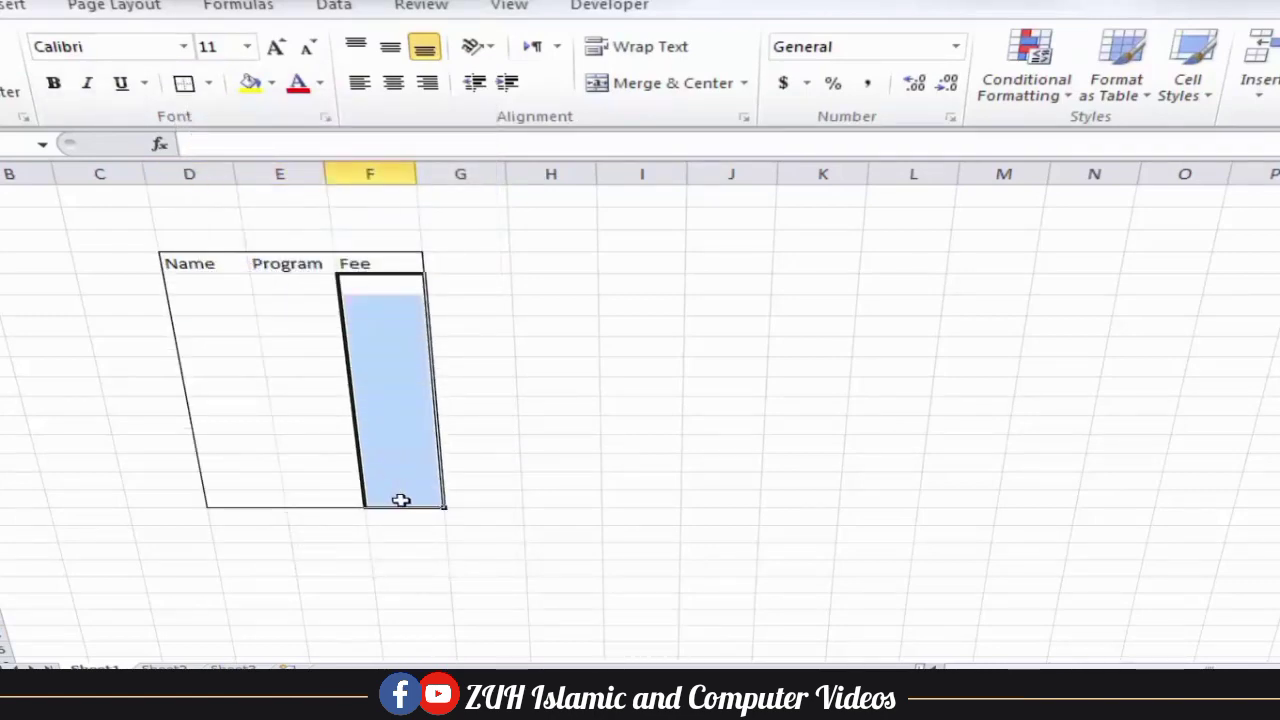
pyautogui.click(334, 6)
pyautogui.click(945, 72)
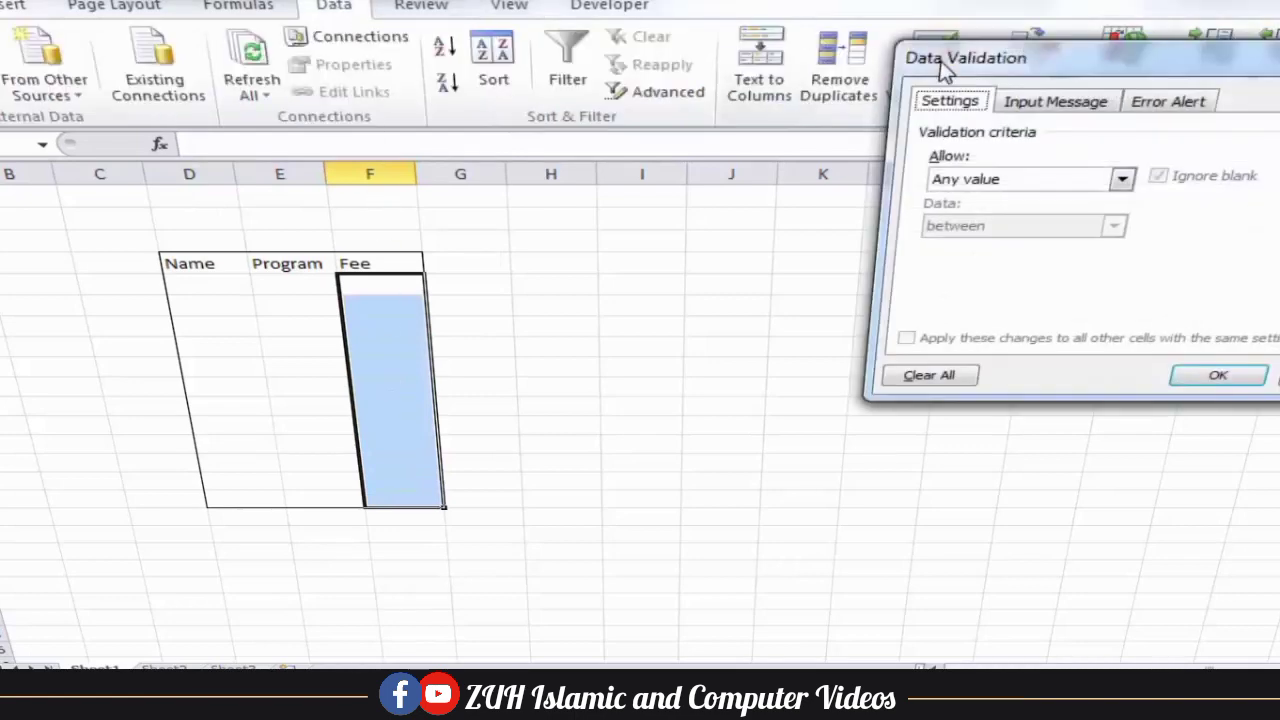
pyautogui.moveTo(1000, 57); pyautogui.dragTo(715, 193)
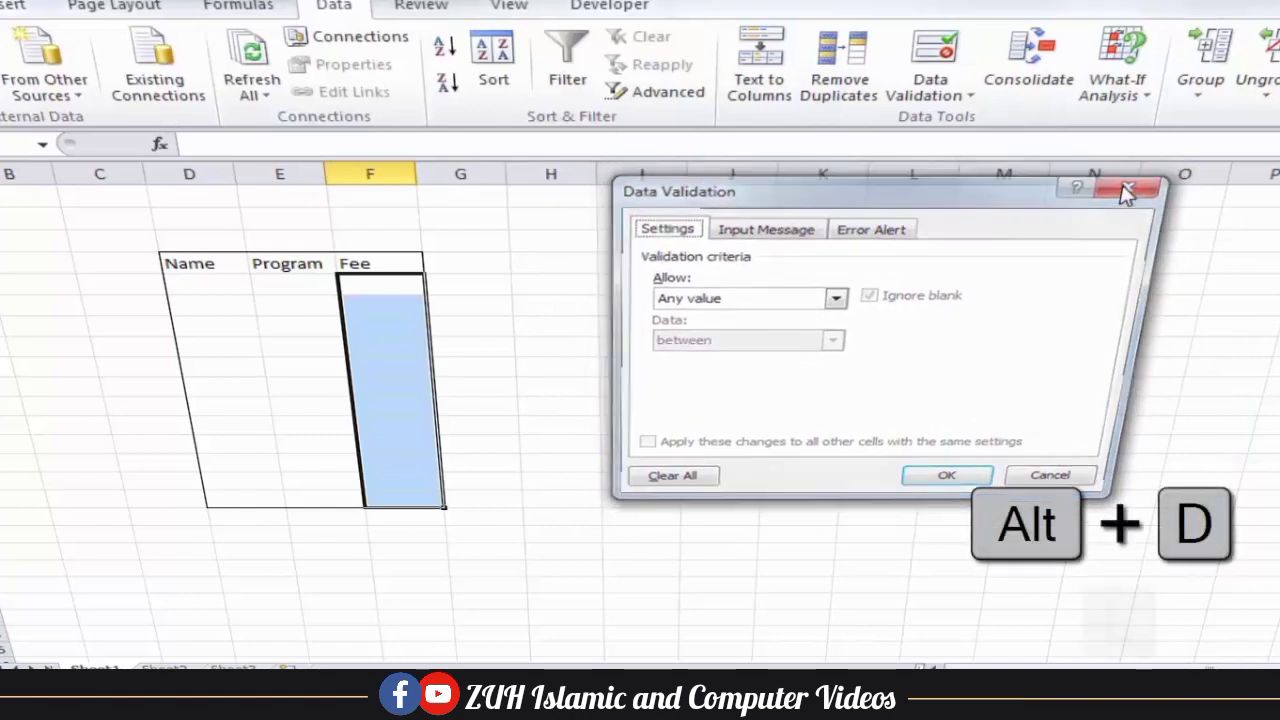
pyautogui.click(1133, 184)
pyautogui.hotkey('alt', 'd')
pyautogui.press('l')
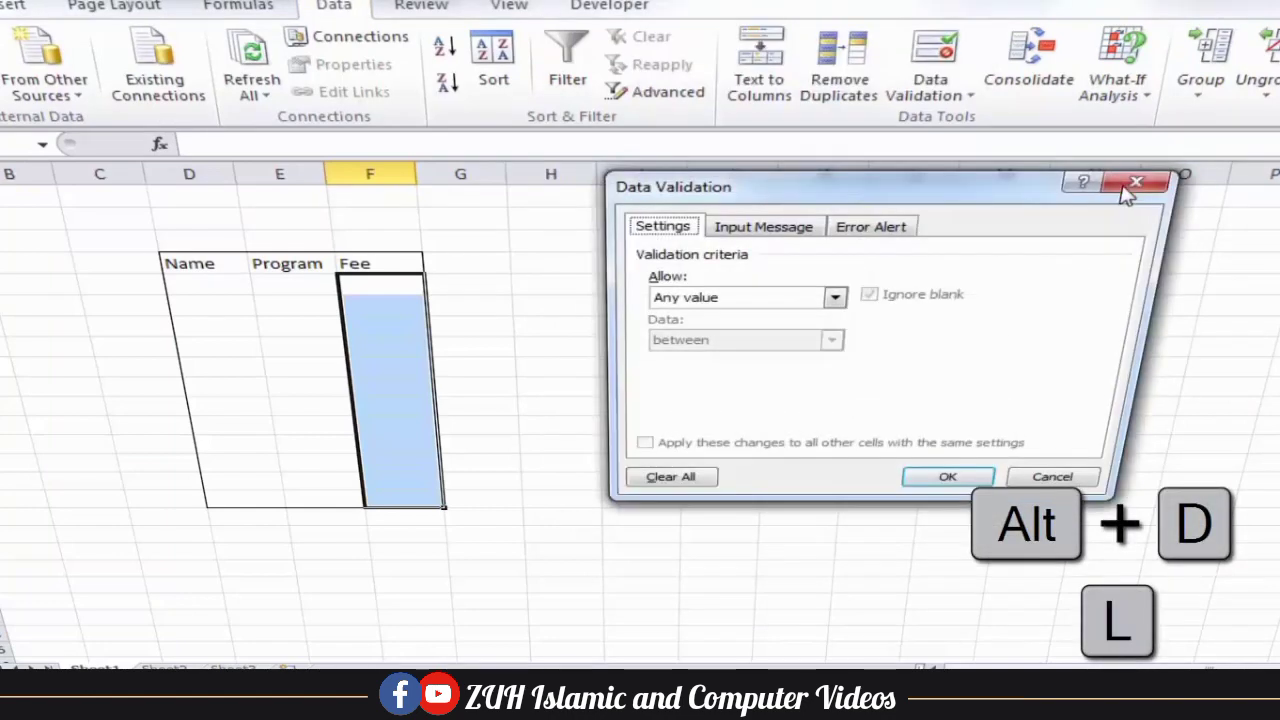
pyautogui.moveTo(1010, 185); pyautogui.dragTo(1103, 20)
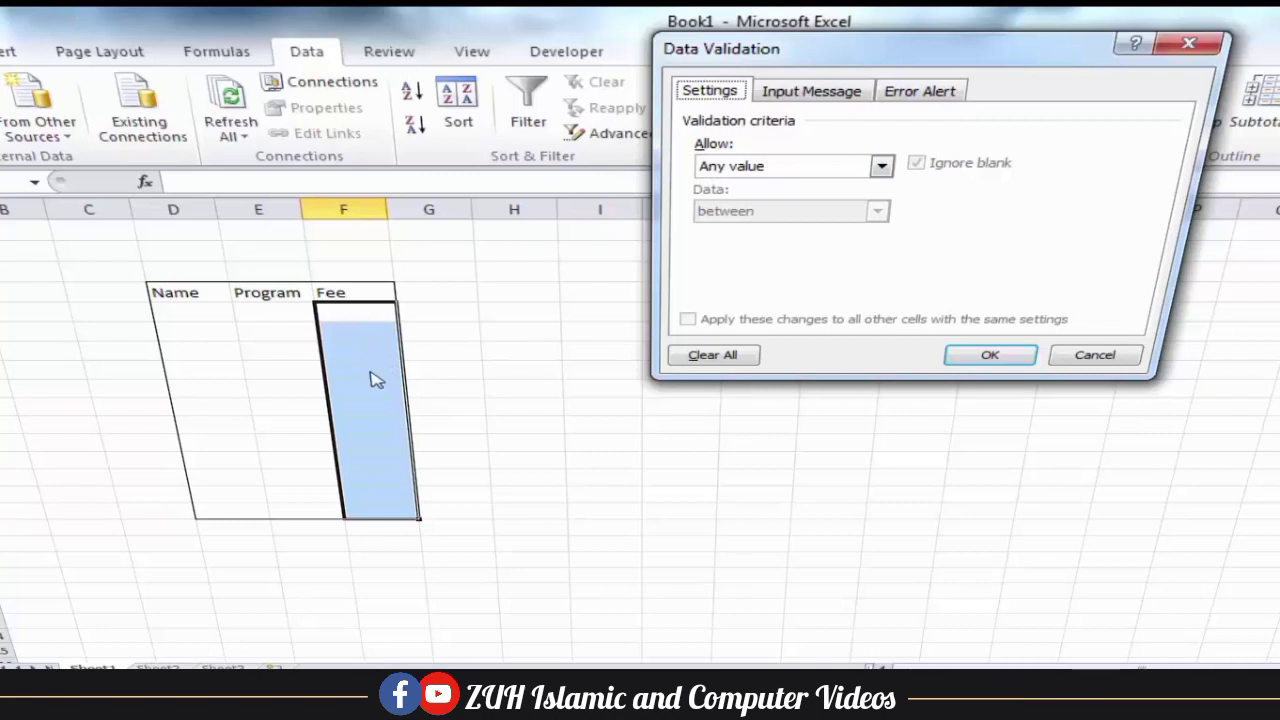
pyautogui.click(764, 168)
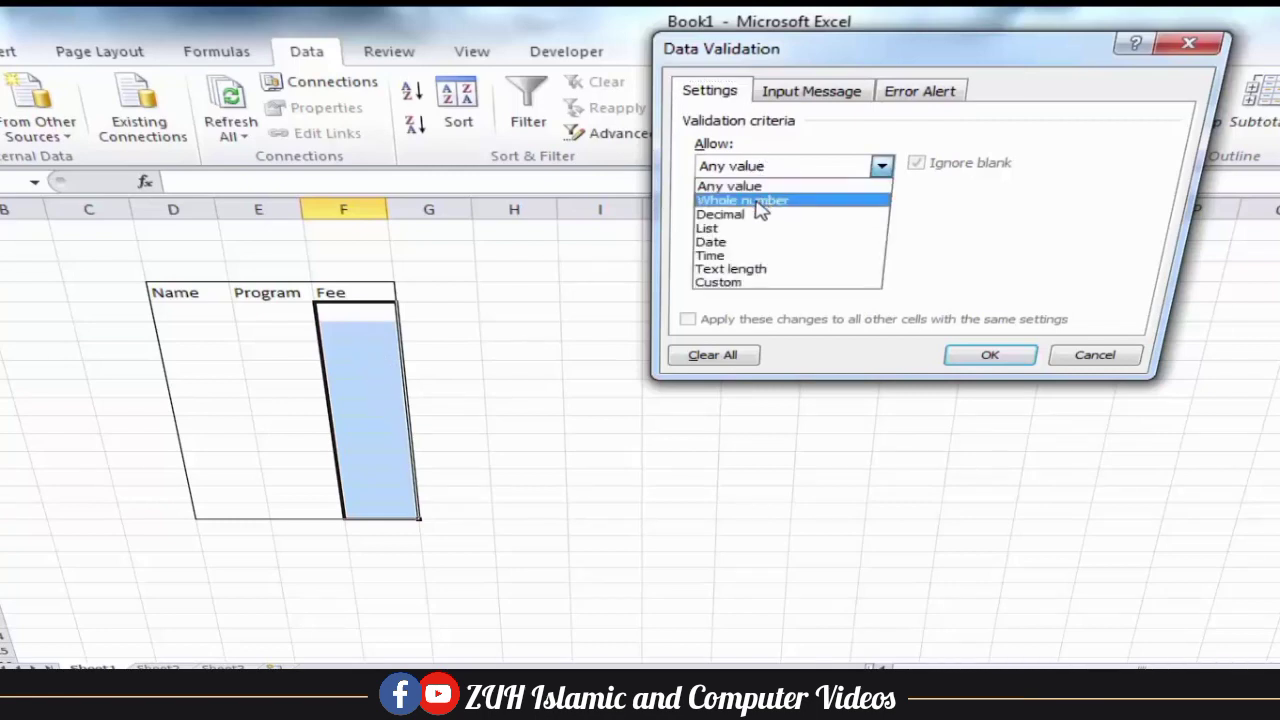
pyautogui.click(760, 200)
pyautogui.moveTo(838, 55); pyautogui.dragTo(650, 215)
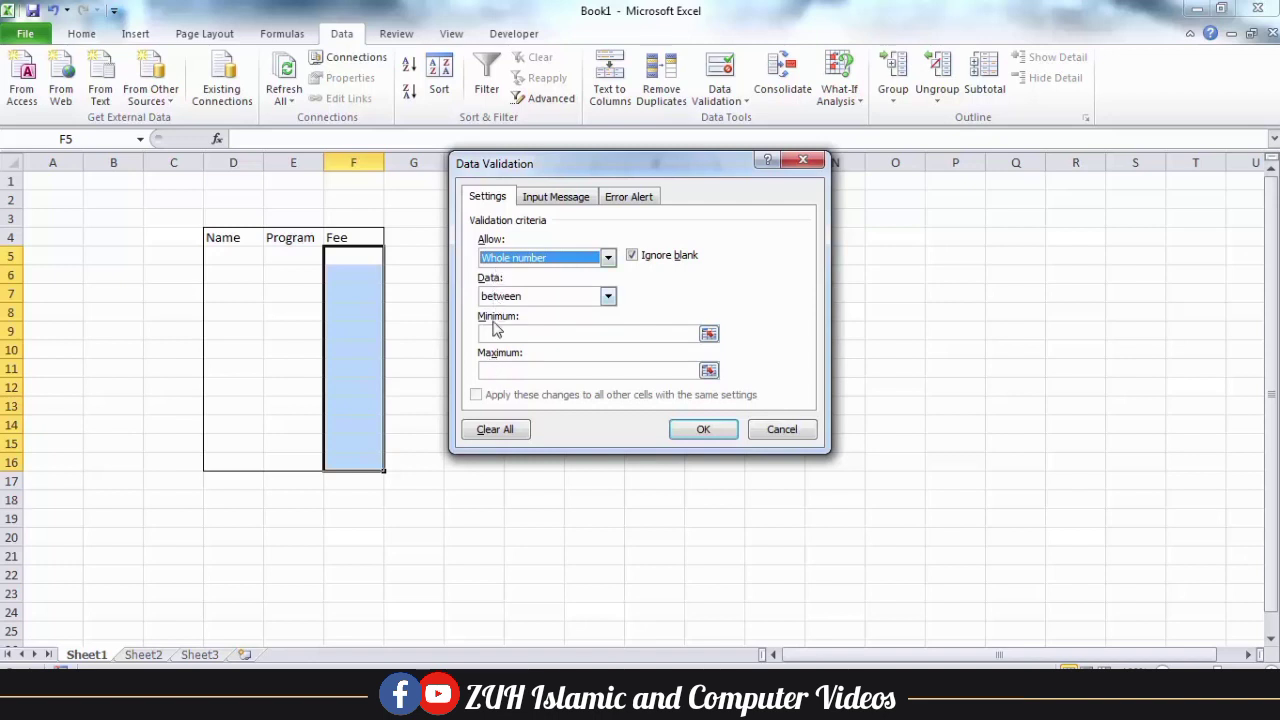
# Limit the allowed fee to between a minimum of 100 and a maximum of 1000 and apply the rule.
pyautogui.click(494, 332)
pyautogui.write('100')
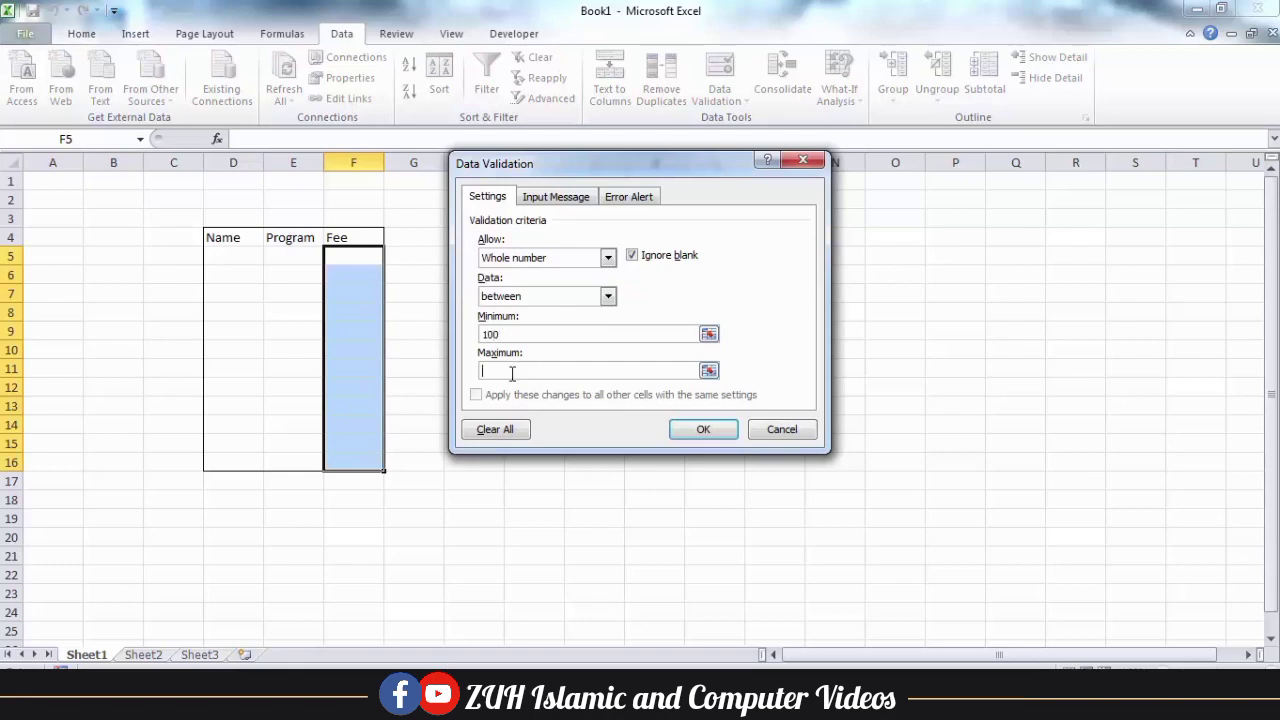
pyautogui.click(507, 377)
pyautogui.write('1000')
pyautogui.moveTo(501, 334); pyautogui.dragTo(483, 373)
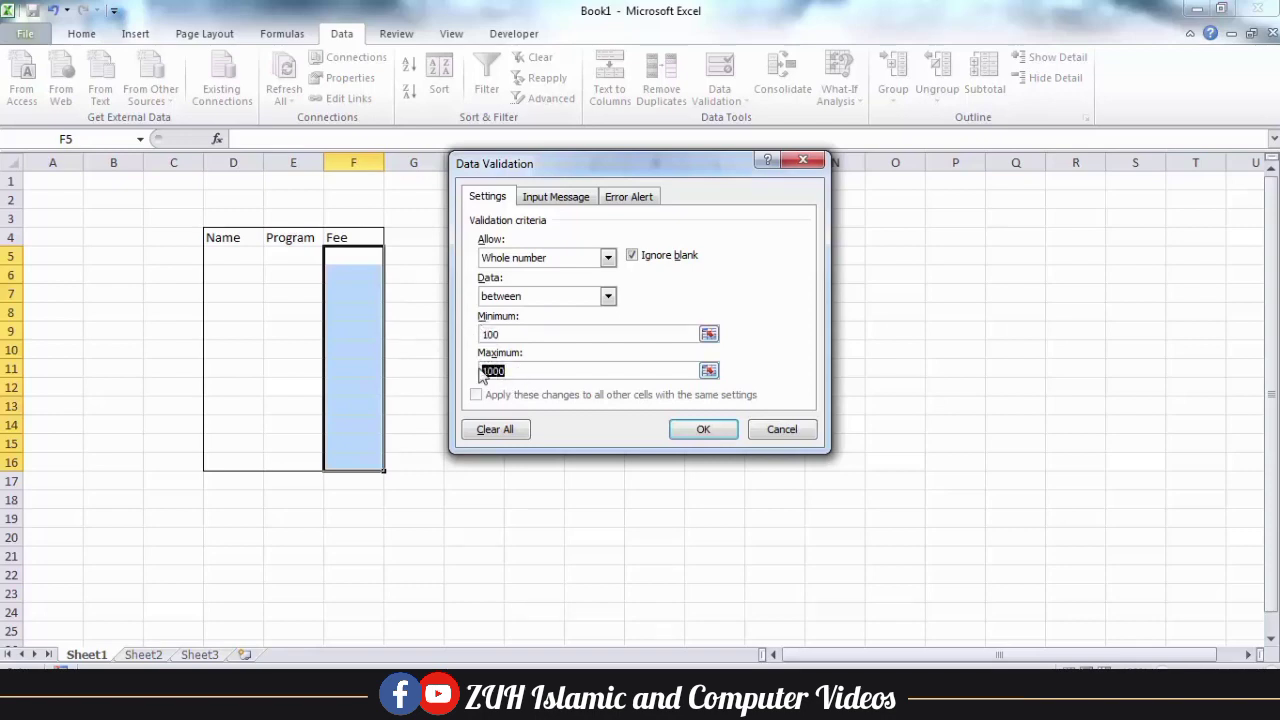
pyautogui.click(688, 431)
# Enter the fees 100, 150, 900 and 1000 in cells F6 to F9.
pyautogui.click(362, 272)
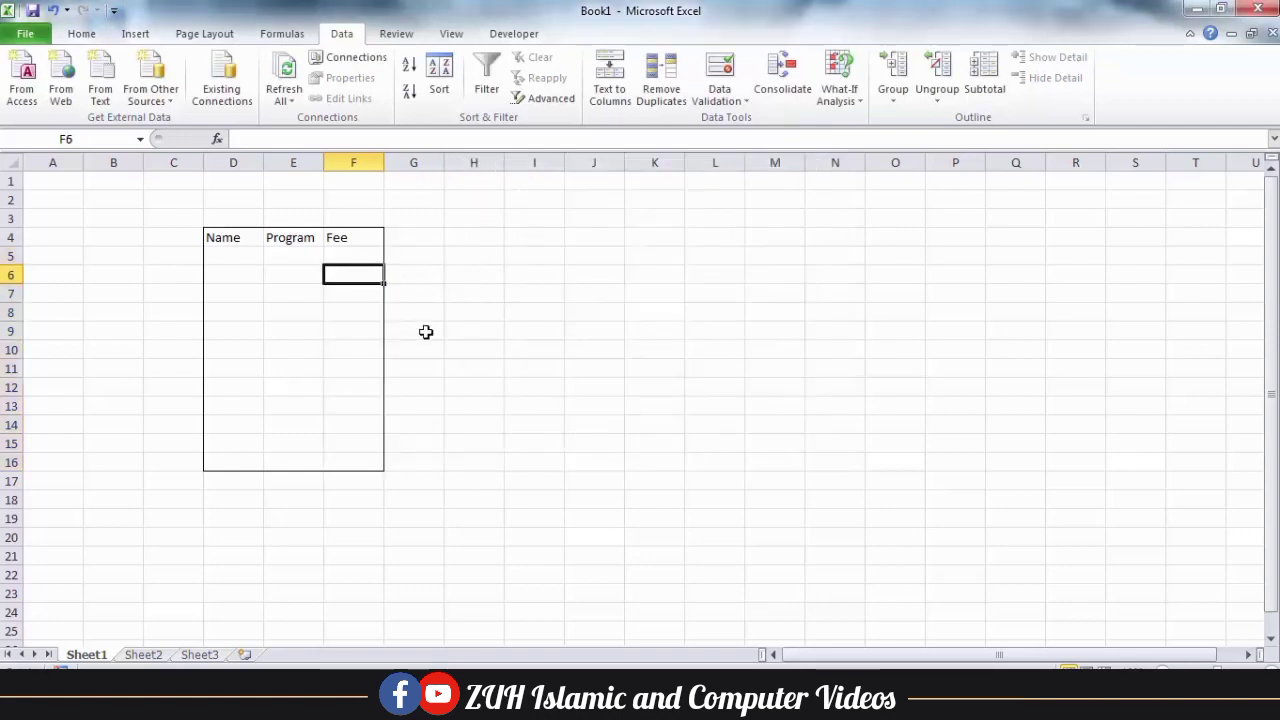
pyautogui.write('100')
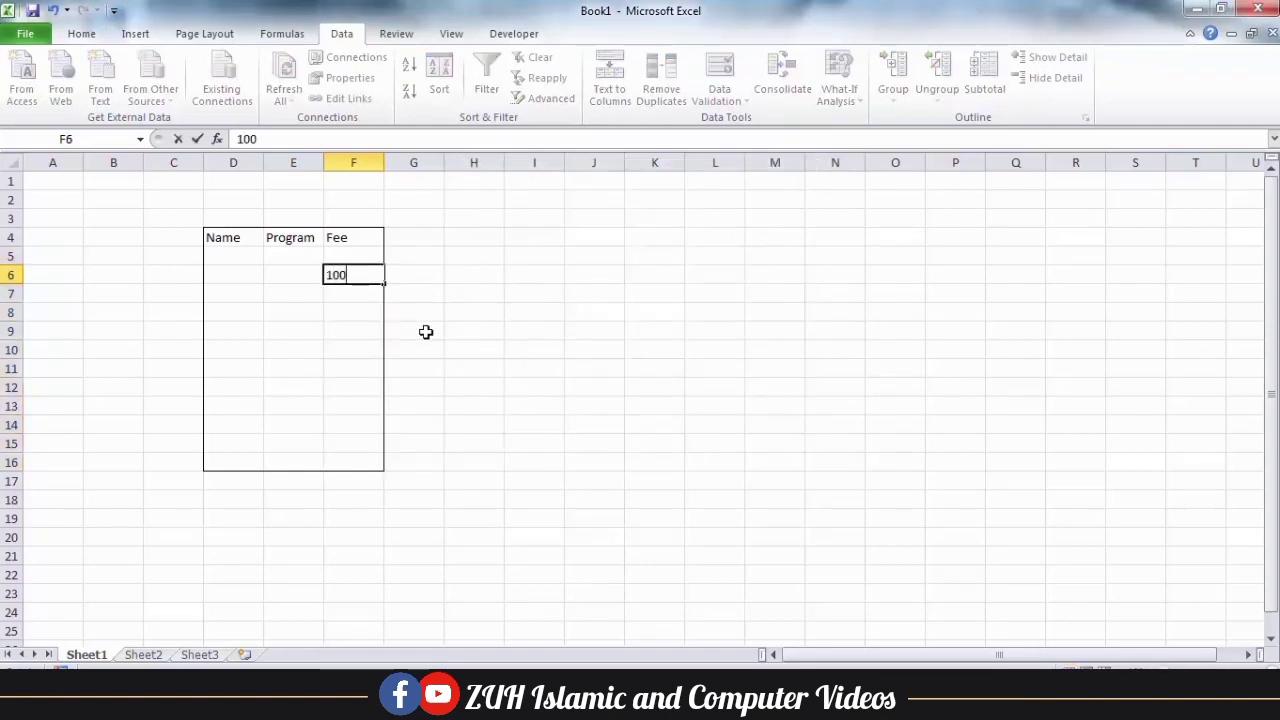
pyautogui.press('Return')
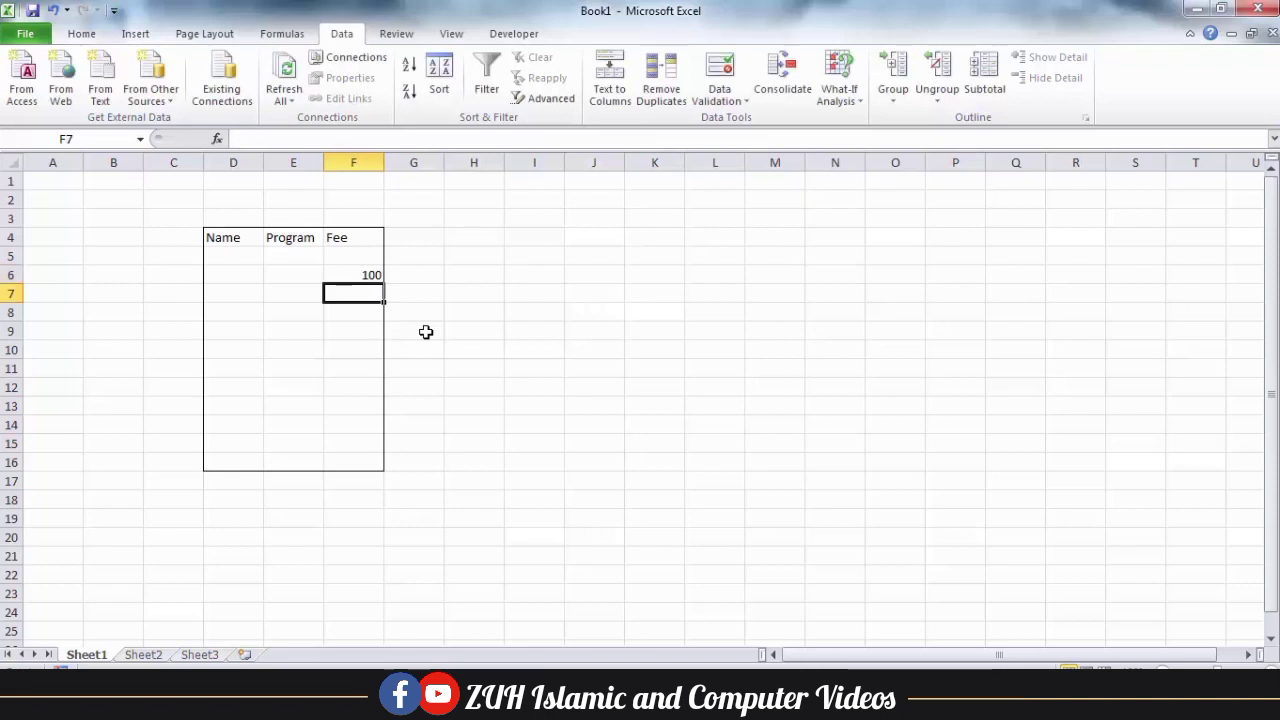
pyautogui.write('150')
pyautogui.press('Return')
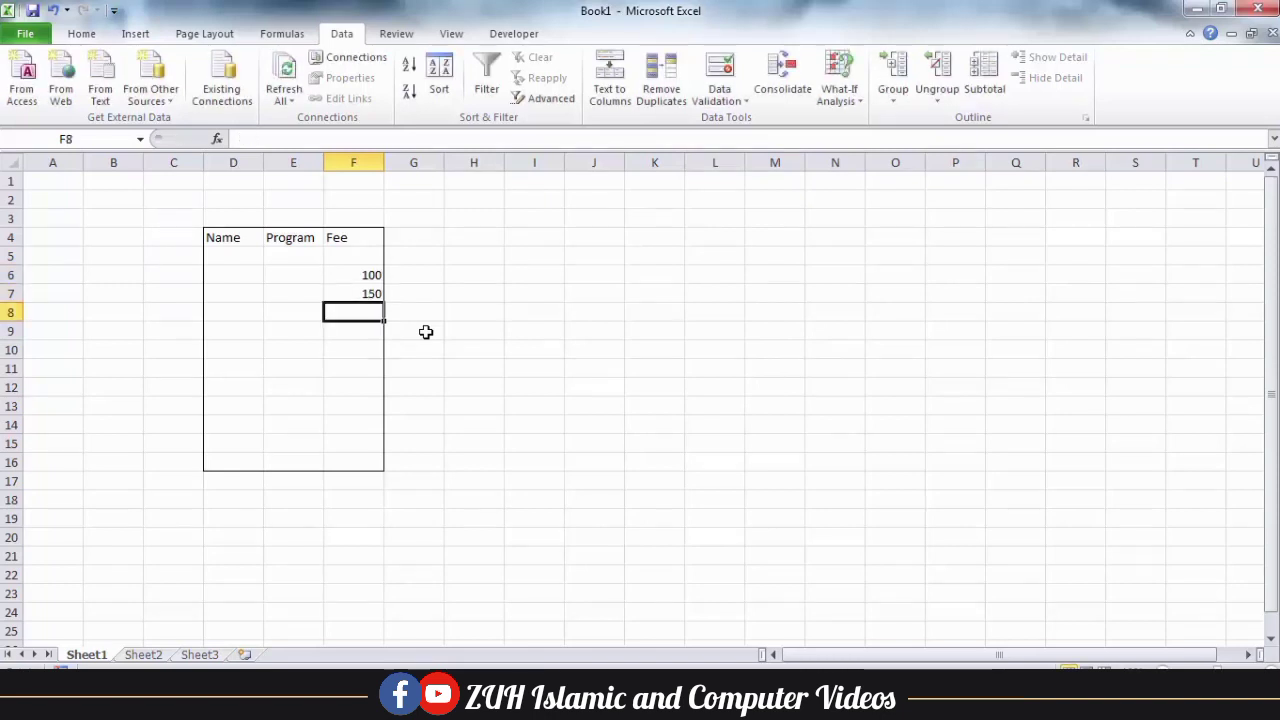
pyautogui.write('900')
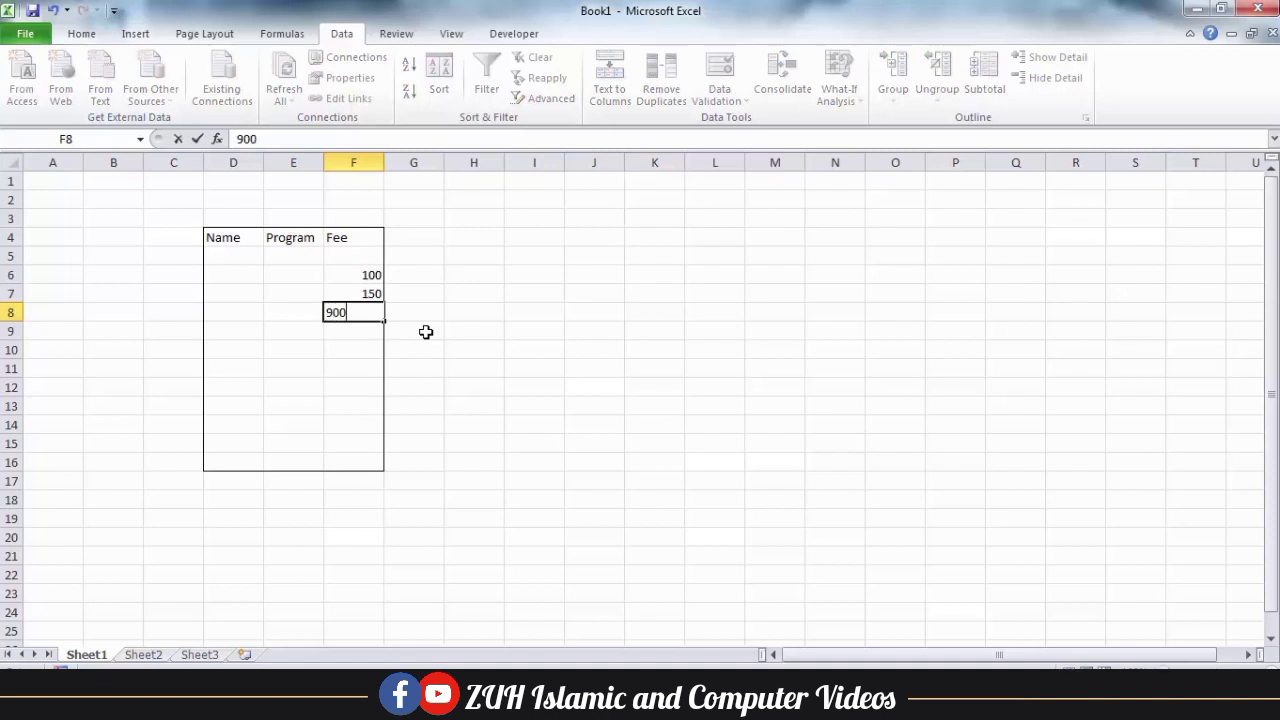
pyautogui.press('Return')
pyautogui.write('1000')
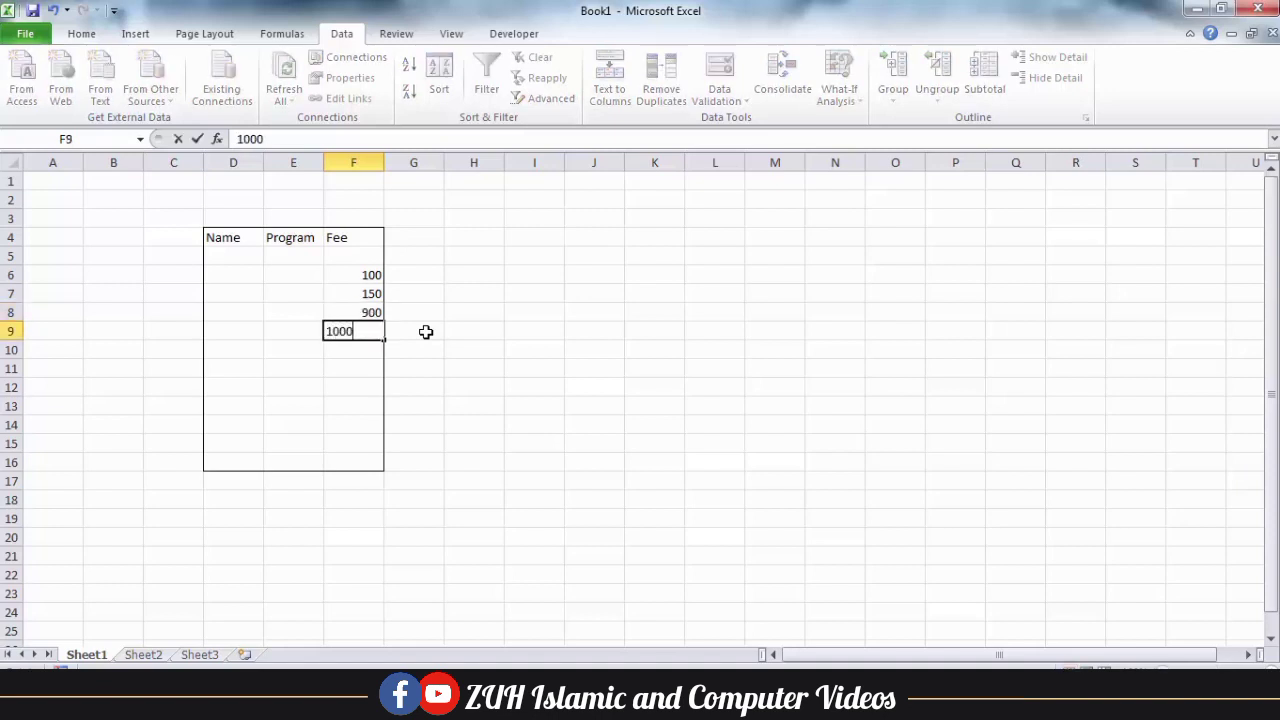
pyautogui.press('Return')
# Test the validation rule by trying to enter 1001 in cell F10, and cancel the entry.
pyautogui.write('1001')
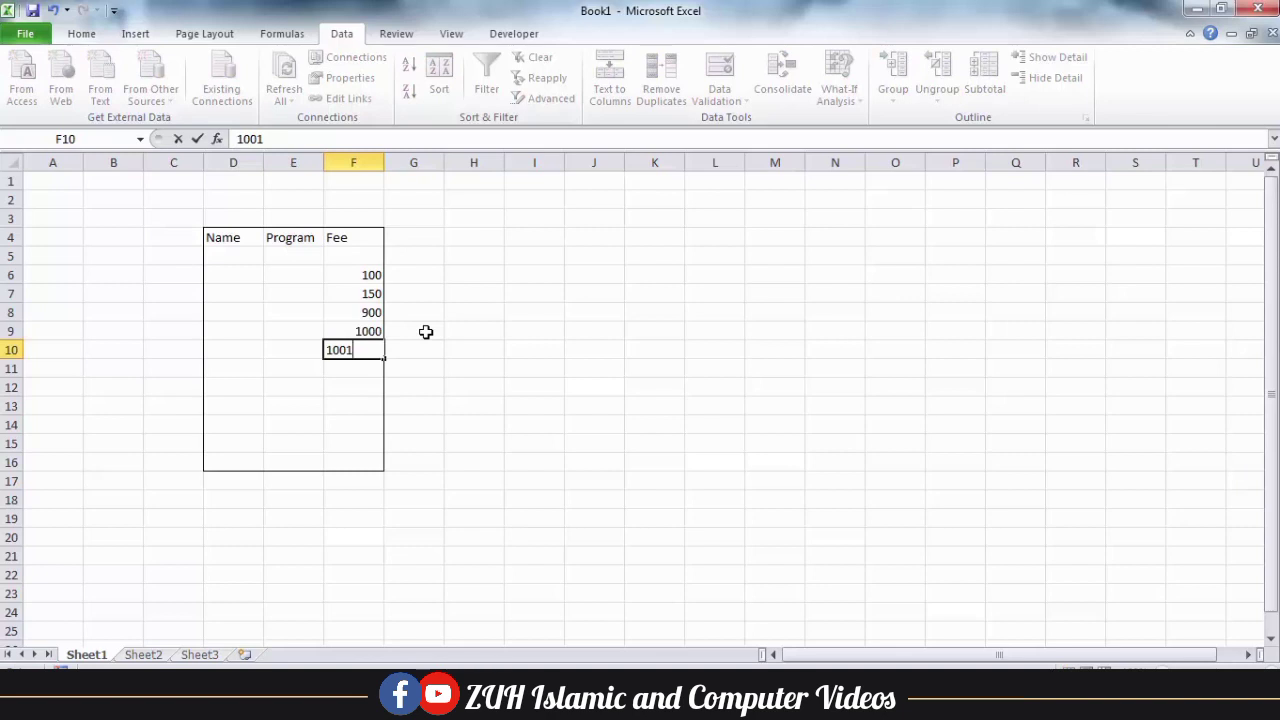
pyautogui.press('Return')
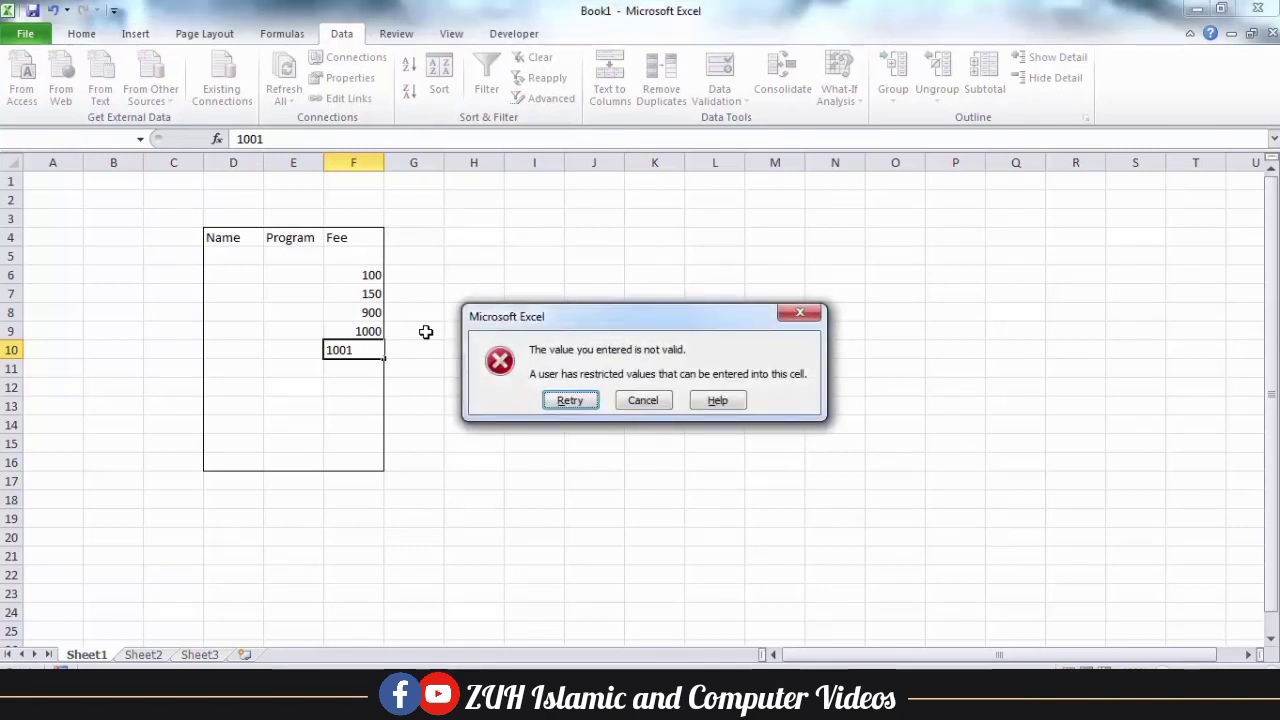
pyautogui.press('Return')
pyautogui.press('Escape')
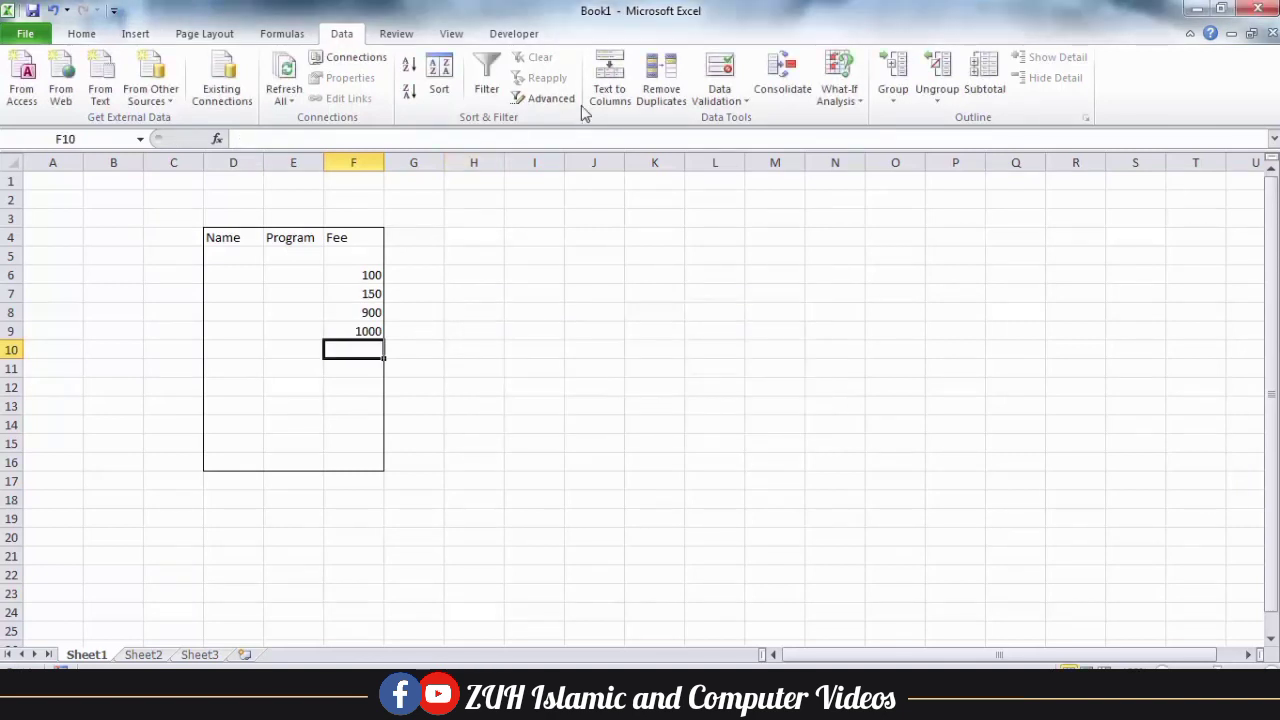
# Reopen the validation rule from F10, apply changes to all cells with the same settings, and set the condition to not between.
pyautogui.click(714, 66)
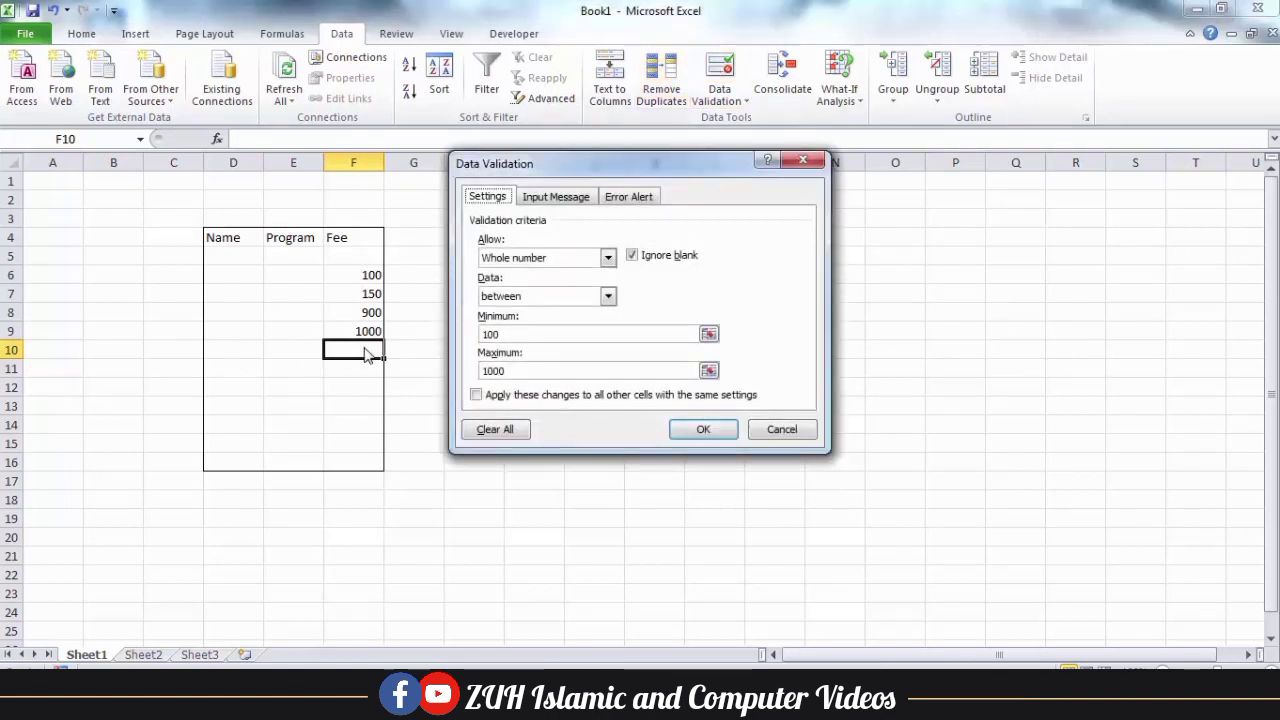
pyautogui.click(519, 402)
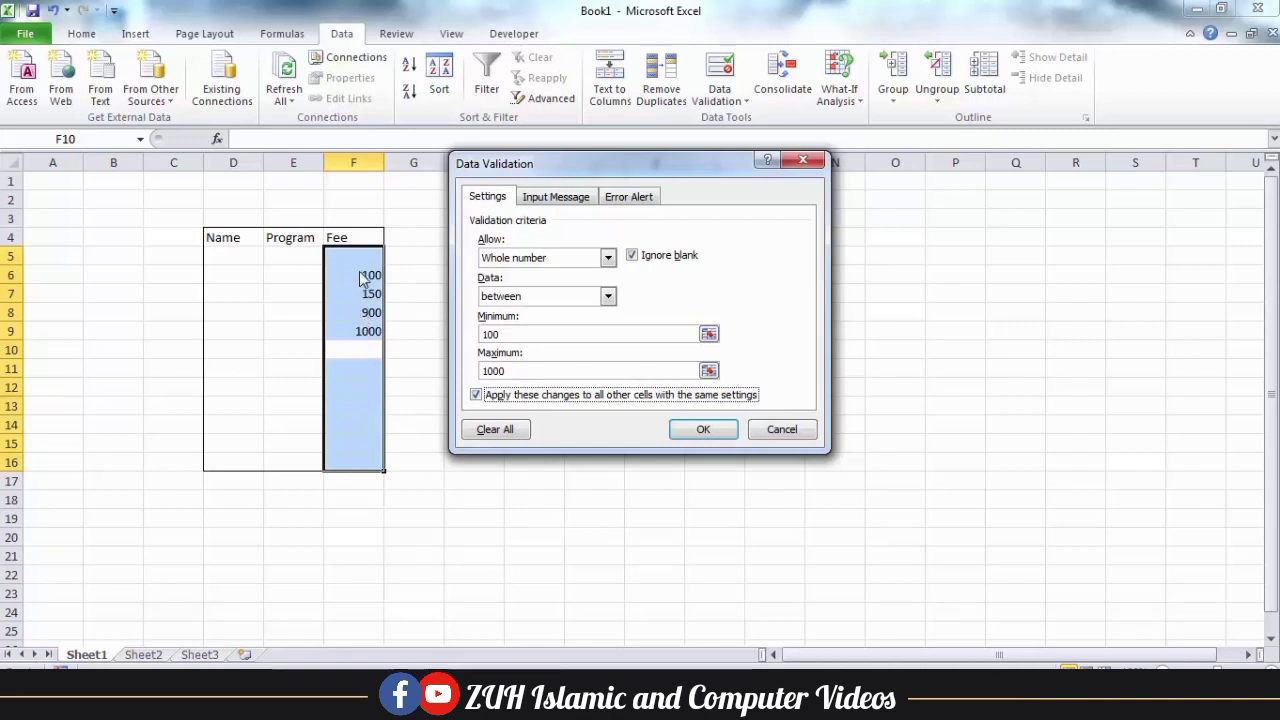
pyautogui.click(565, 298)
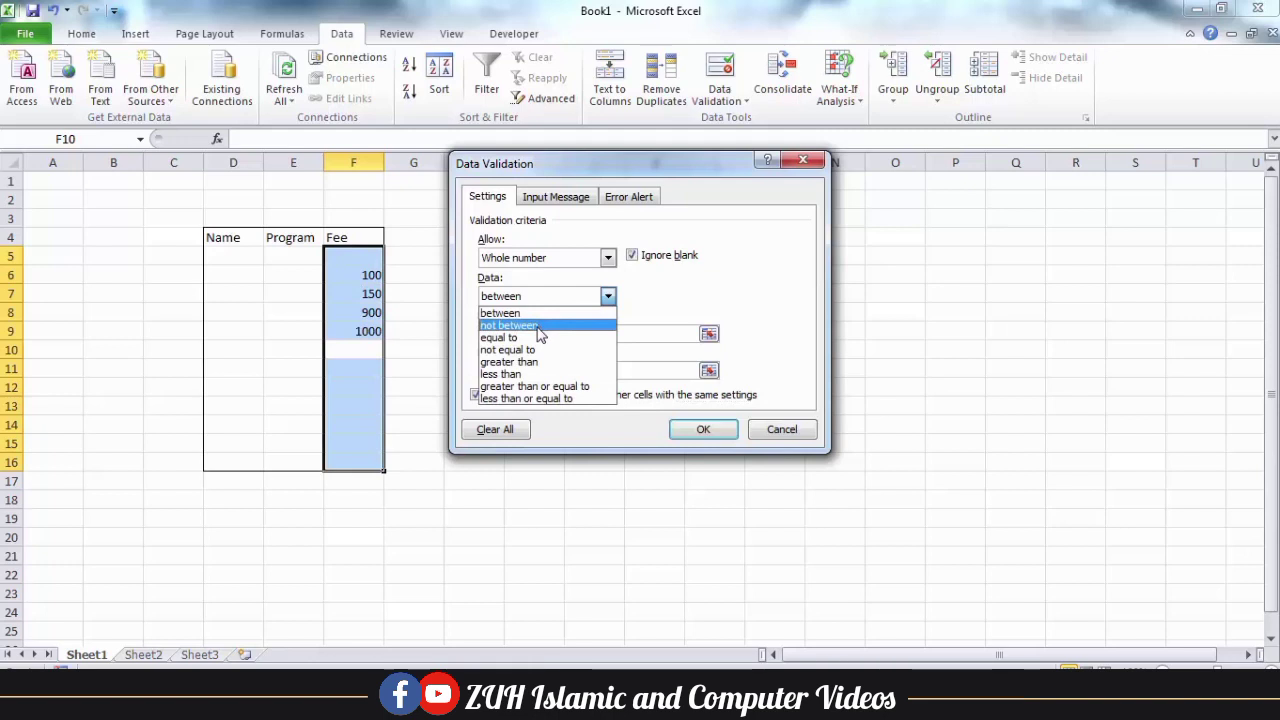
pyautogui.click(538, 326)
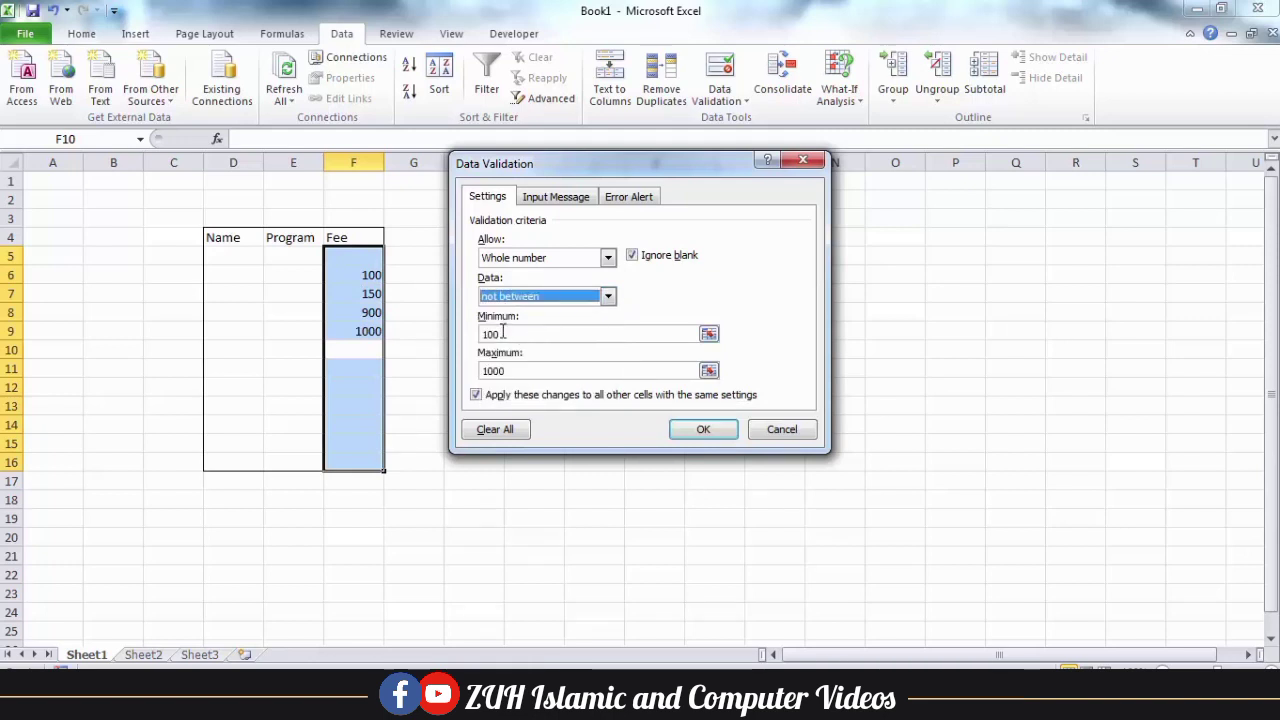
pyautogui.click(500, 334)
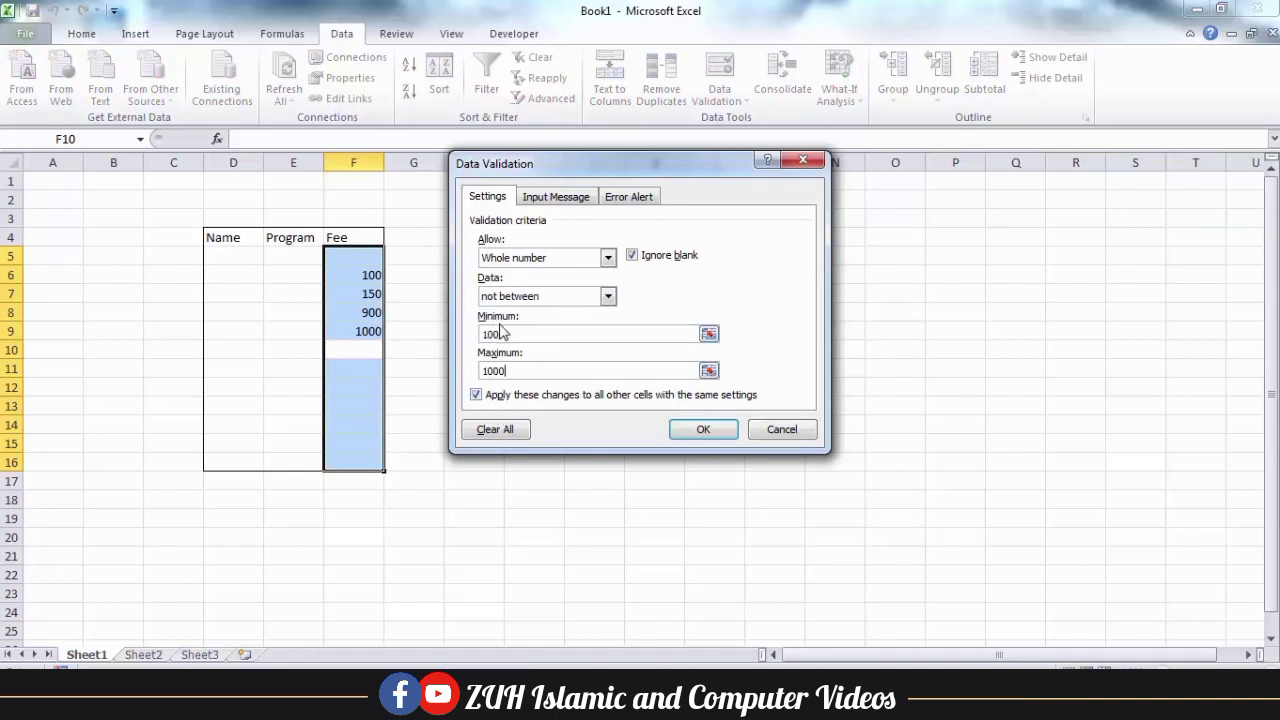
# Try the equal to condition for the fee rule and switch it to not equal to.
pyautogui.click(608, 296)
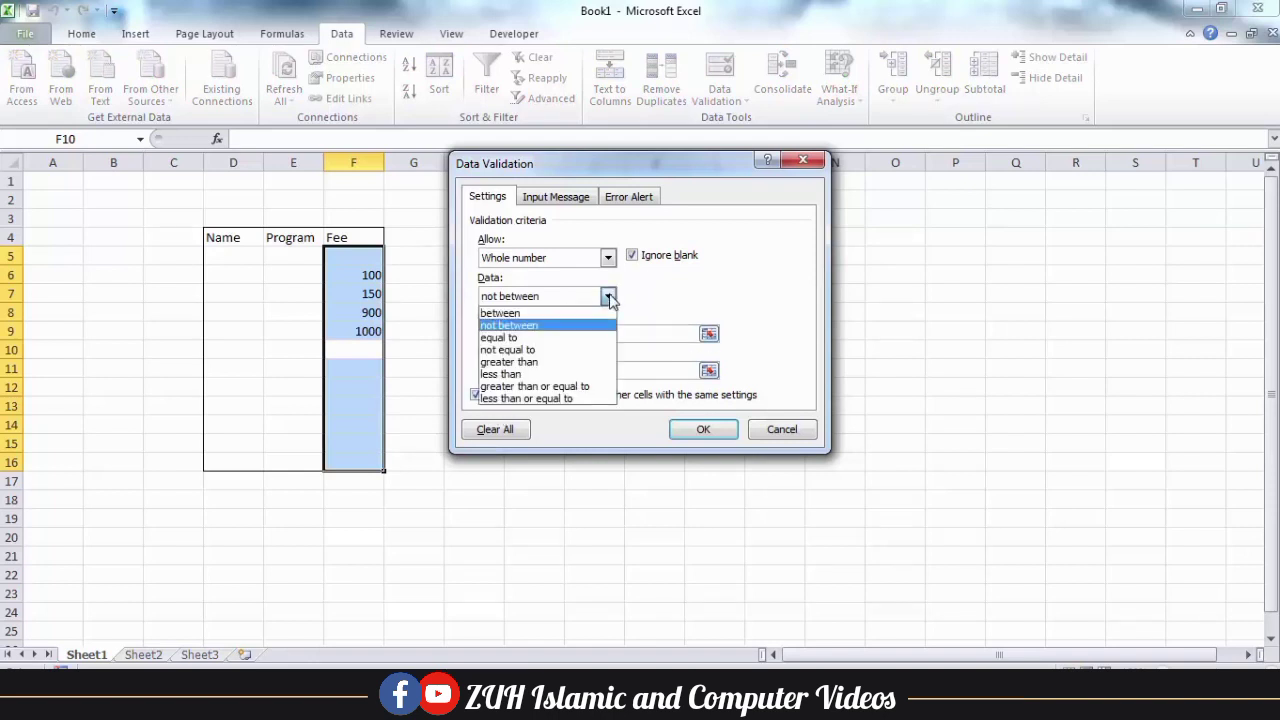
pyautogui.click(556, 342)
pyautogui.click(516, 337)
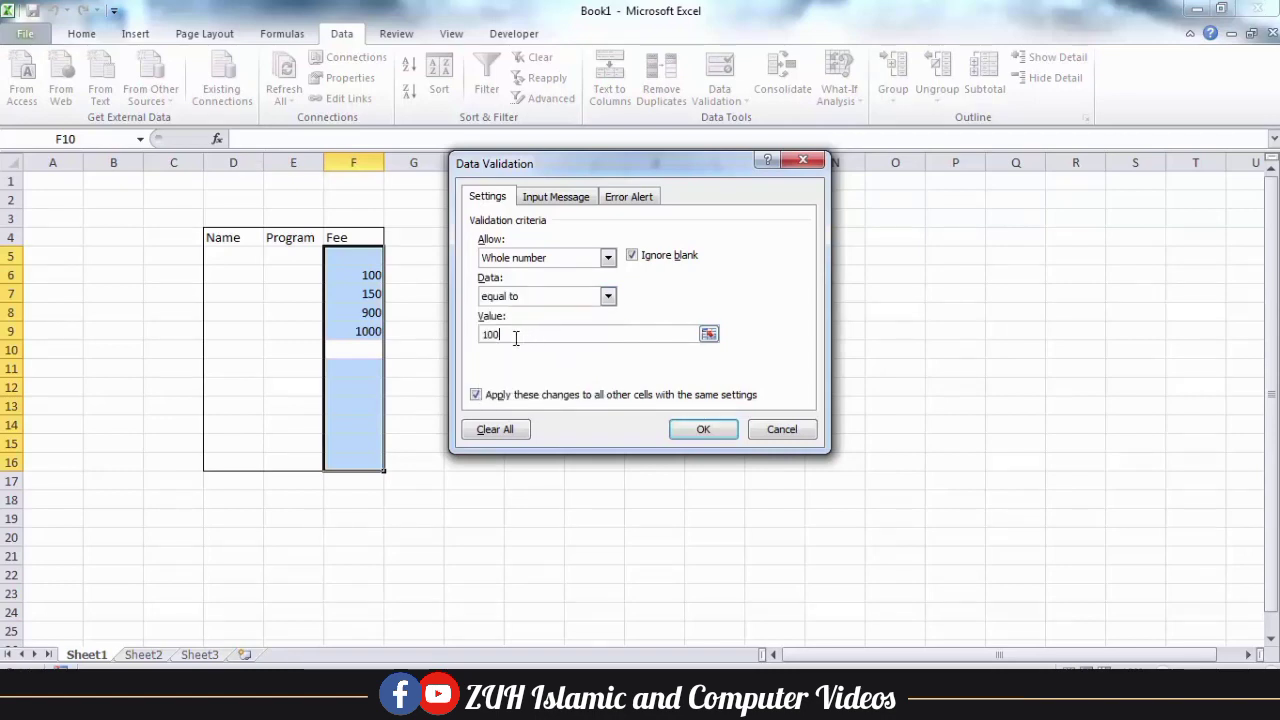
pyautogui.click(608, 296)
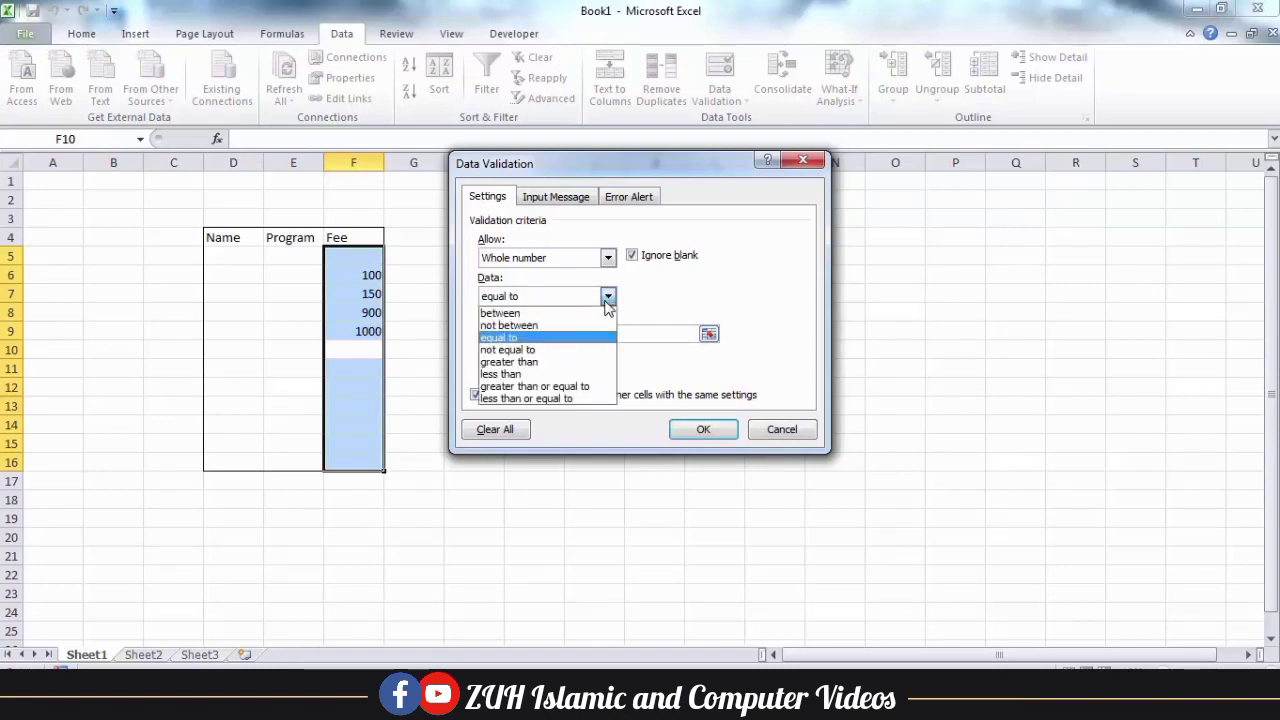
pyautogui.click(567, 355)
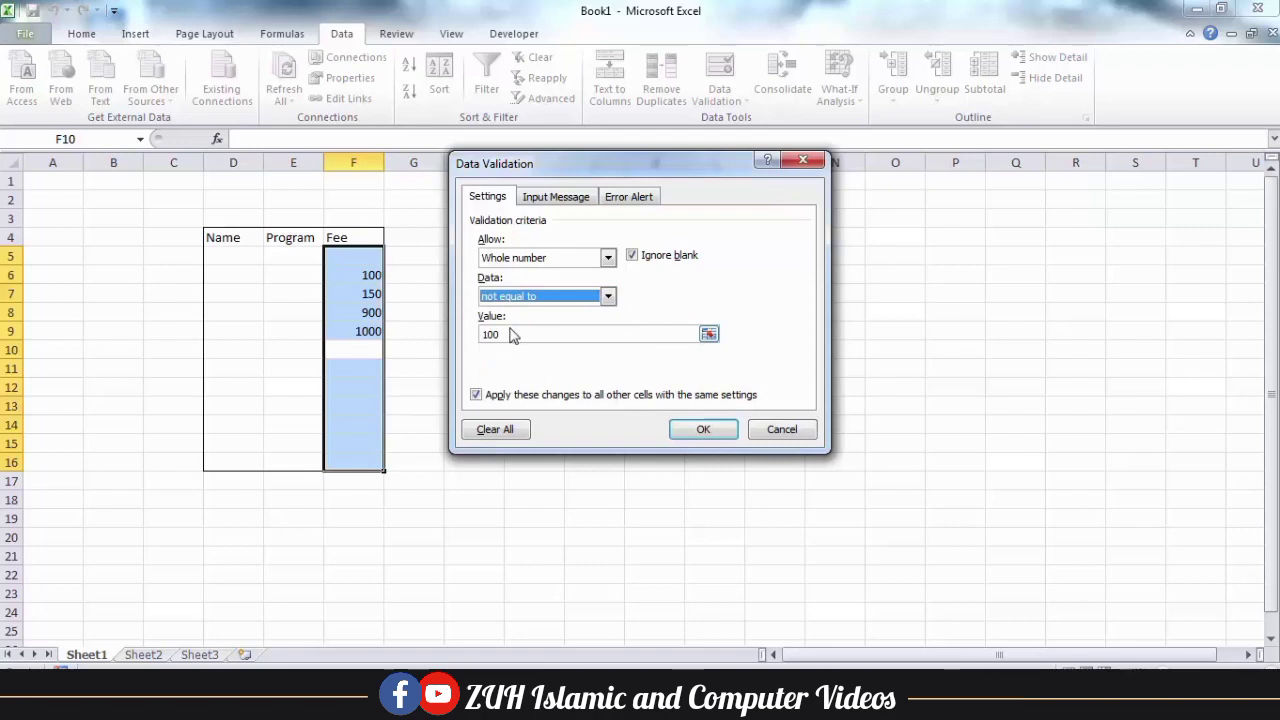
# Try the greater than condition for the fee rule and switch it to less than.
pyautogui.click(514, 334)
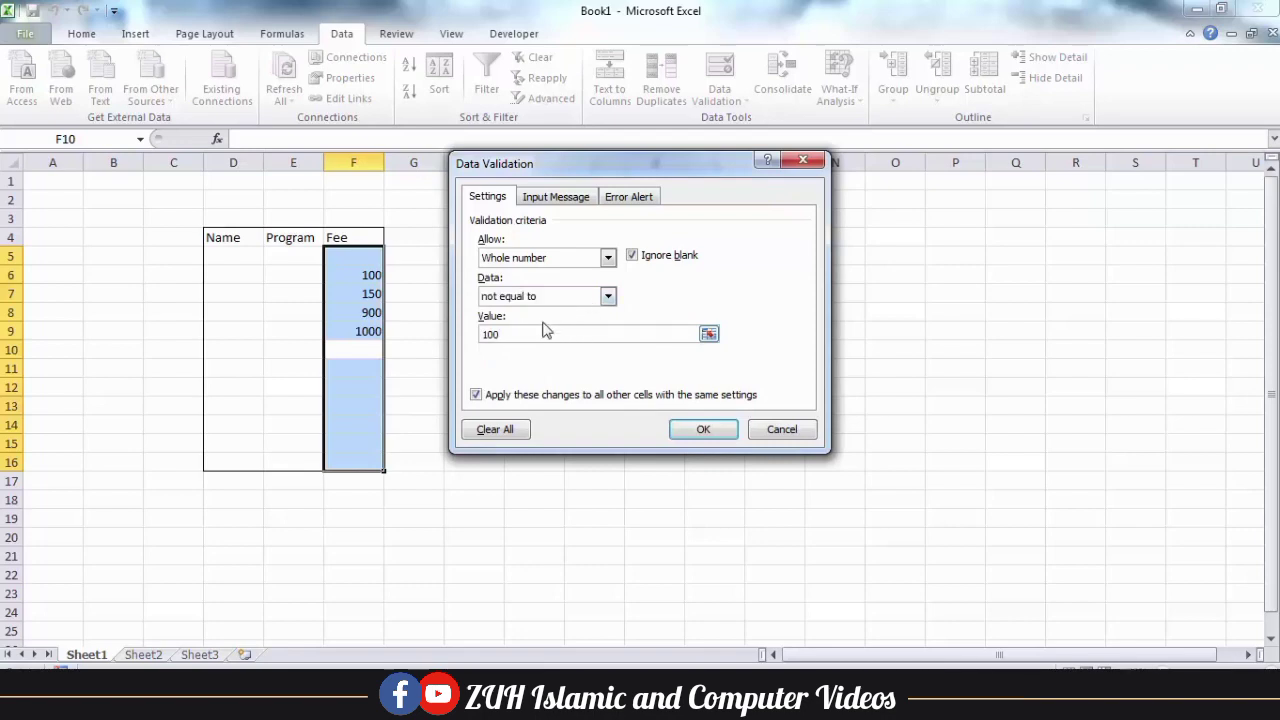
pyautogui.click(608, 296)
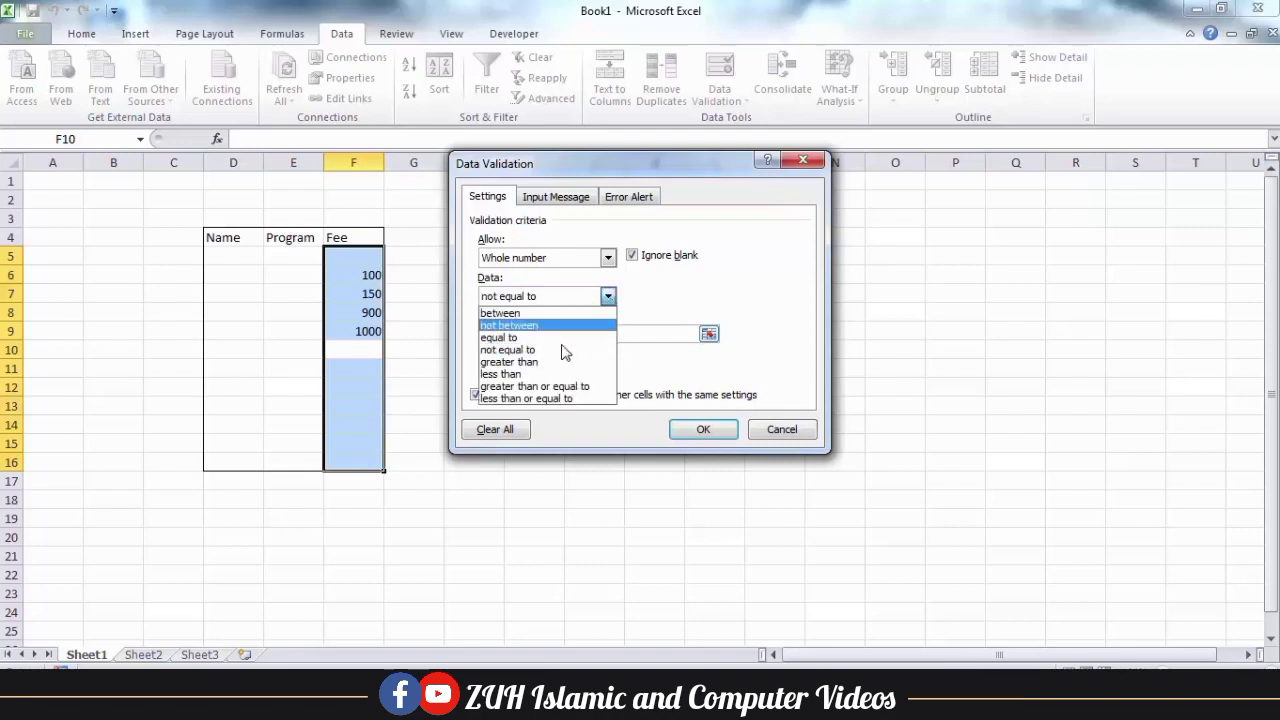
pyautogui.click(548, 362)
pyautogui.moveTo(508, 338); pyautogui.dragTo(474, 340)
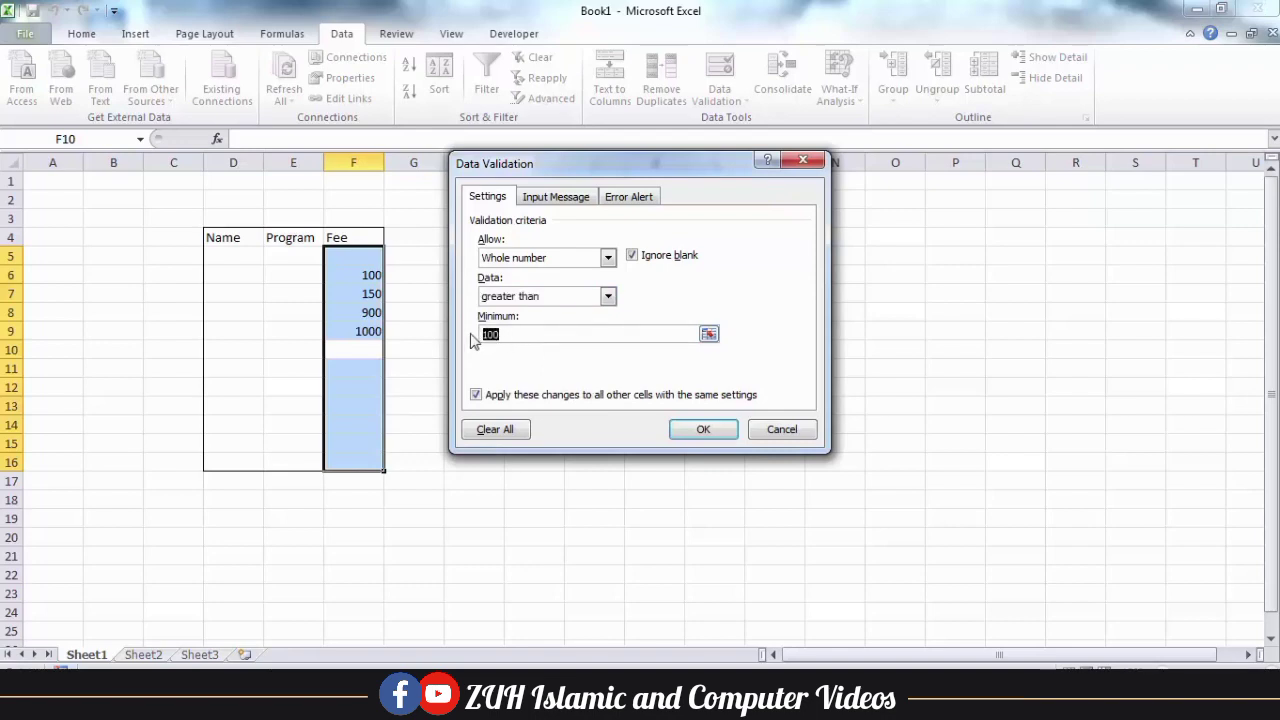
pyautogui.click(608, 299)
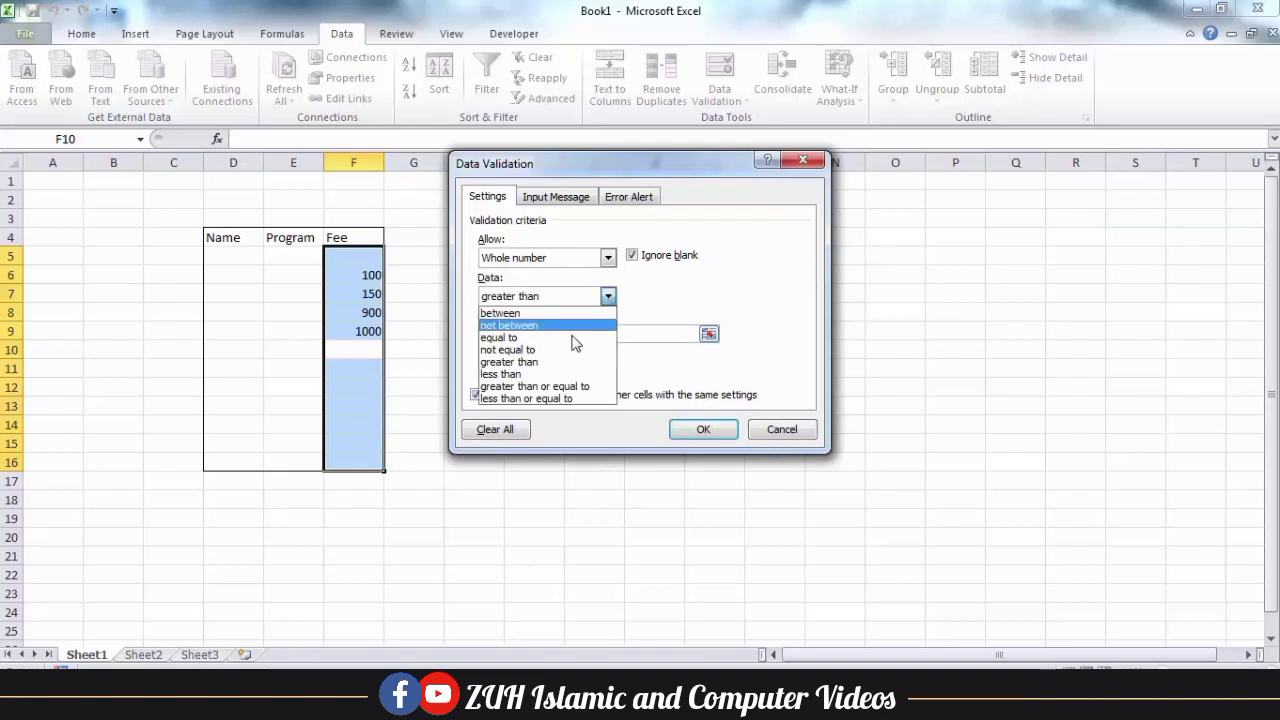
pyautogui.click(547, 375)
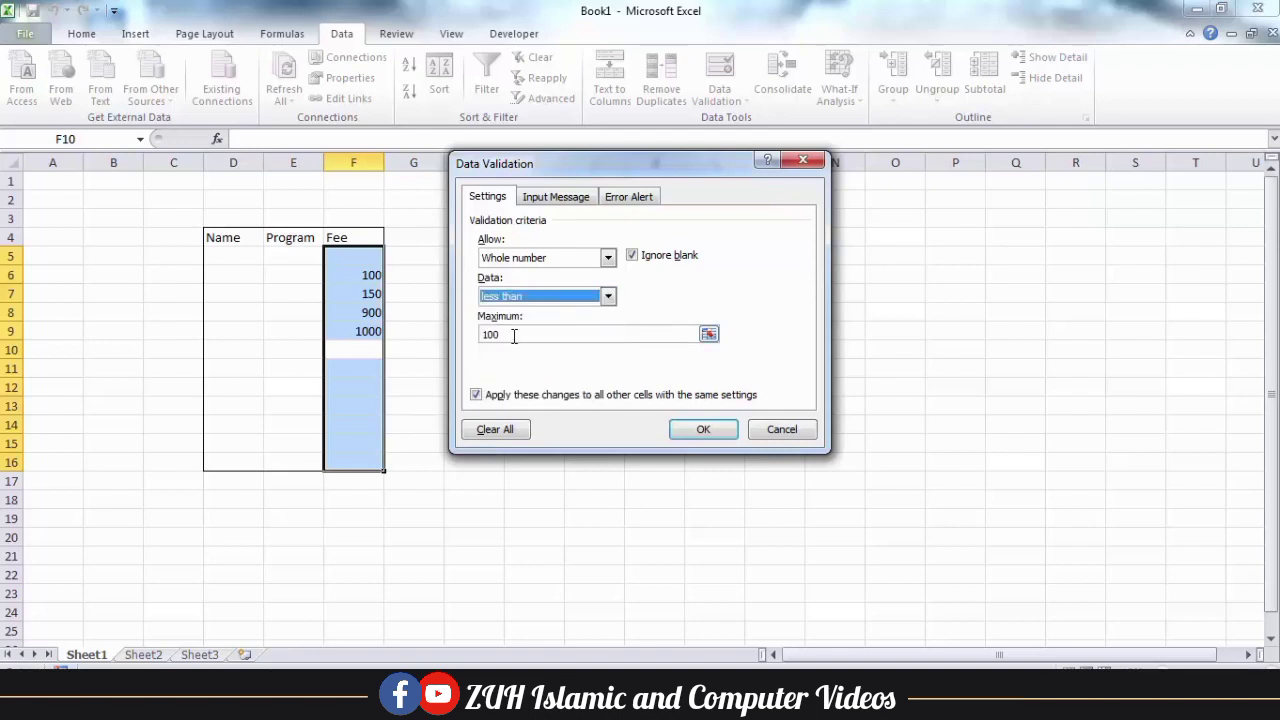
# Try the greater than or equal to condition for the fee rule and switch it to less than or equal to.
pyautogui.click(608, 298)
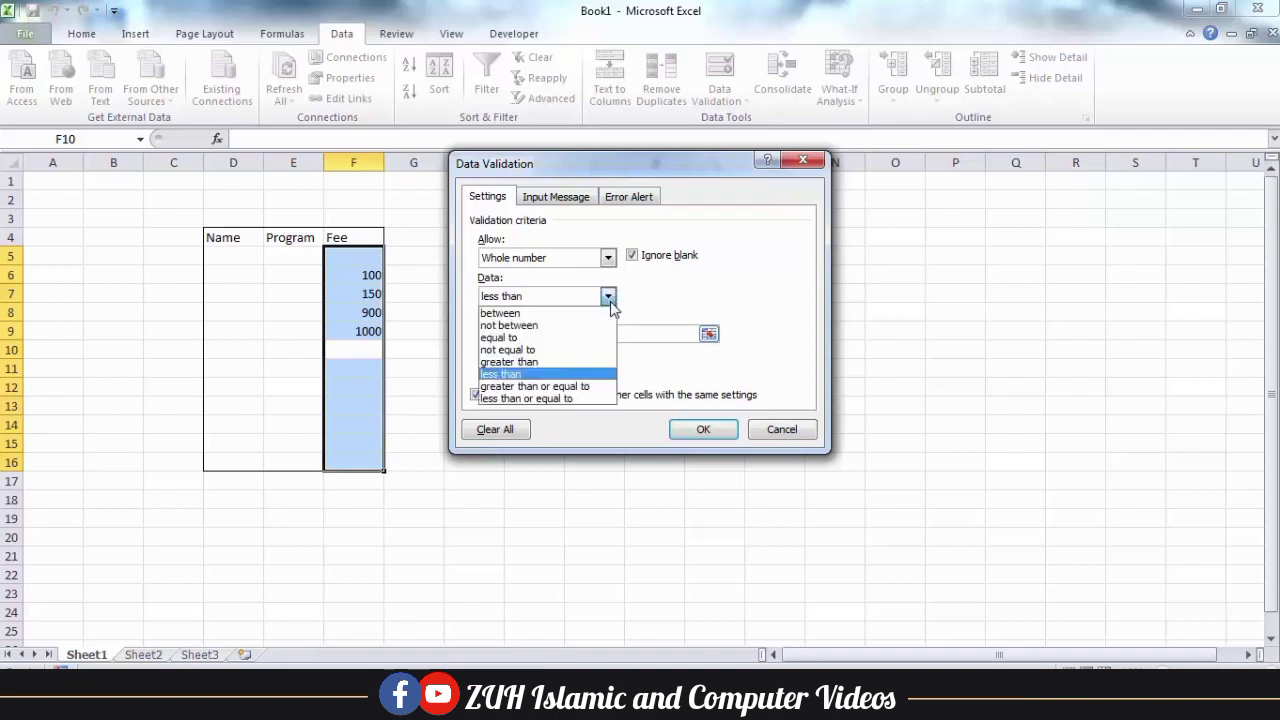
pyautogui.click(572, 388)
pyautogui.moveTo(500, 334); pyautogui.dragTo(481, 340)
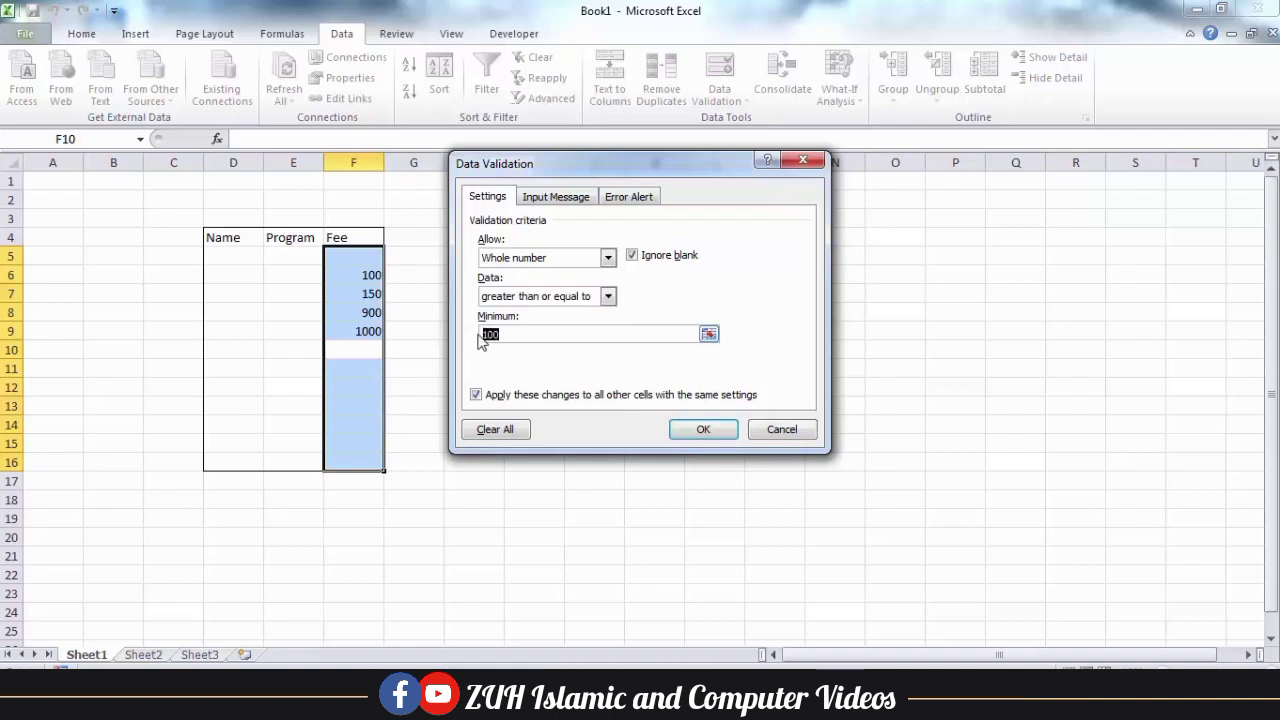
pyautogui.click(608, 296)
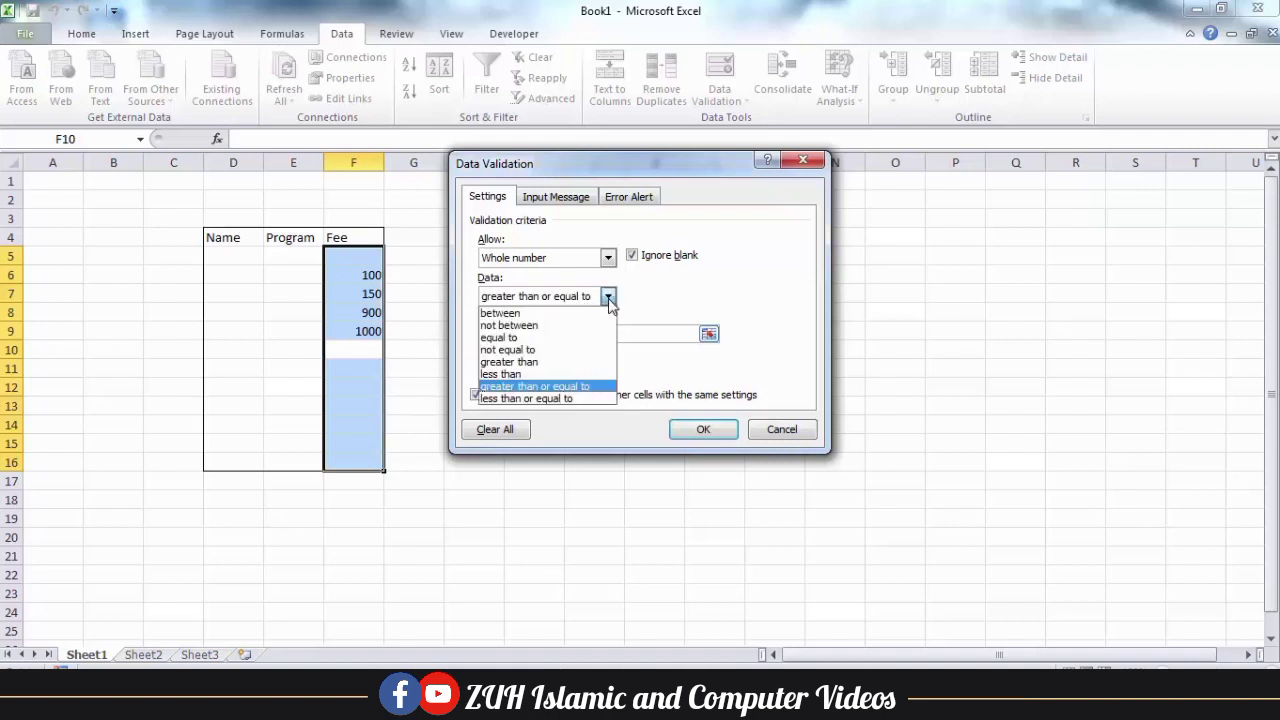
pyautogui.click(545, 398)
pyautogui.moveTo(504, 334); pyautogui.dragTo(474, 340)
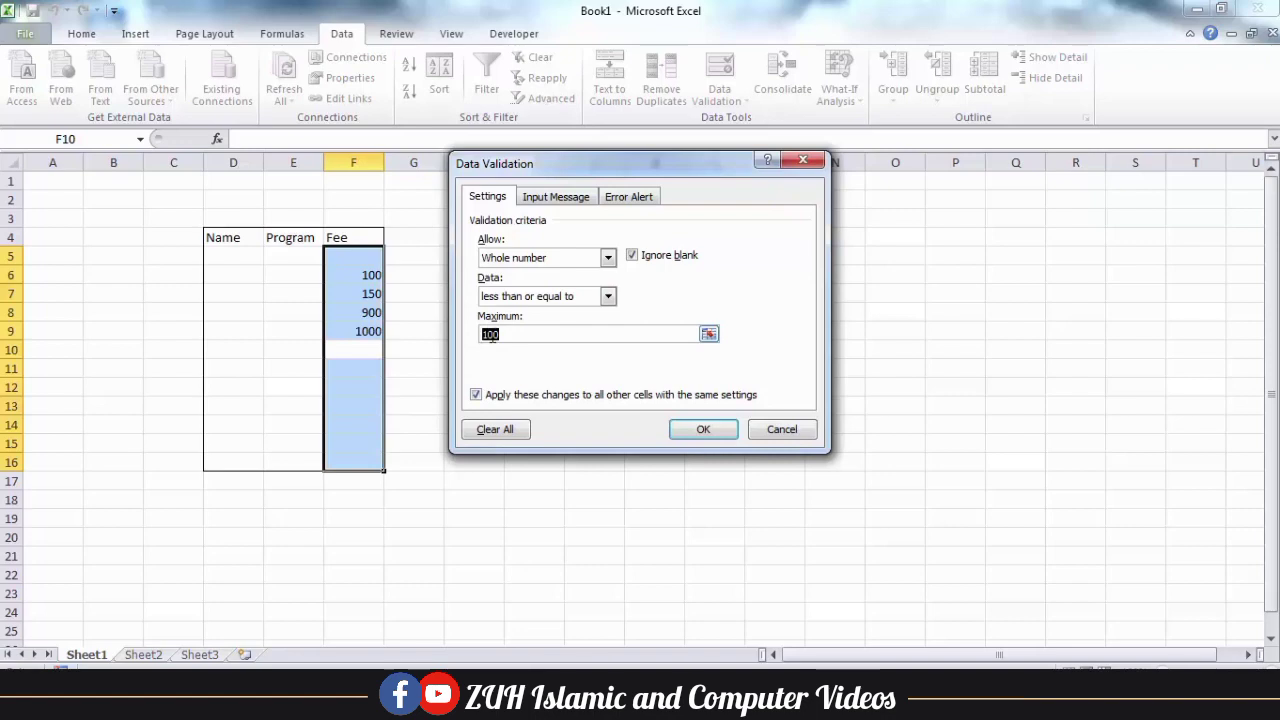
# Set the fee rule's condition back to between, with minimum 100 and maximum 1000, and apply it.
pyautogui.click(570, 297)
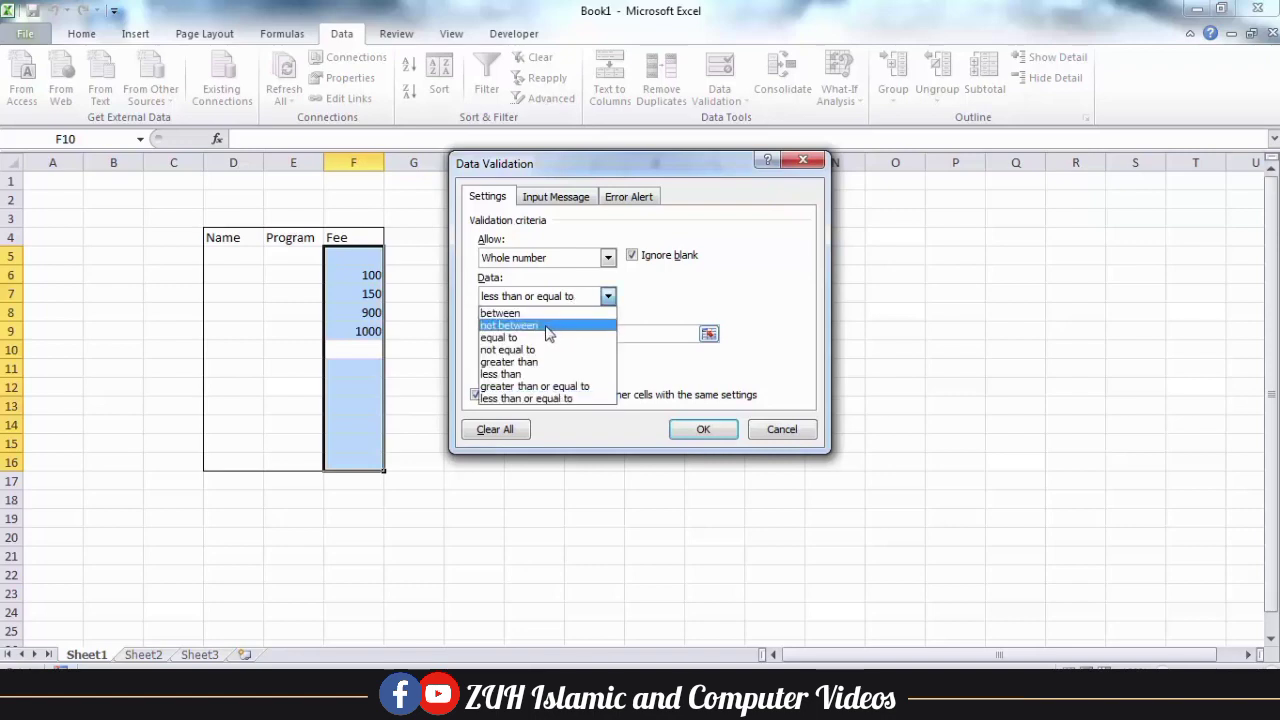
pyautogui.click(546, 326)
pyautogui.click(557, 298)
pyautogui.click(548, 313)
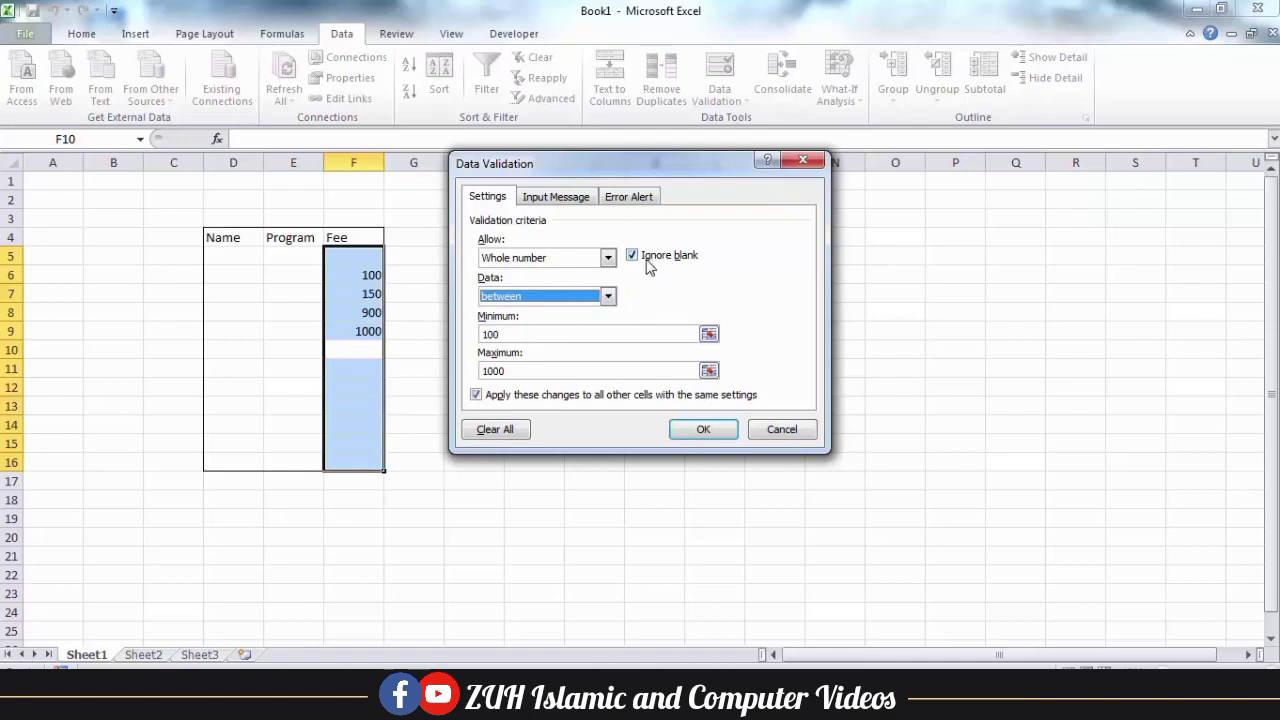
pyautogui.click(702, 429)
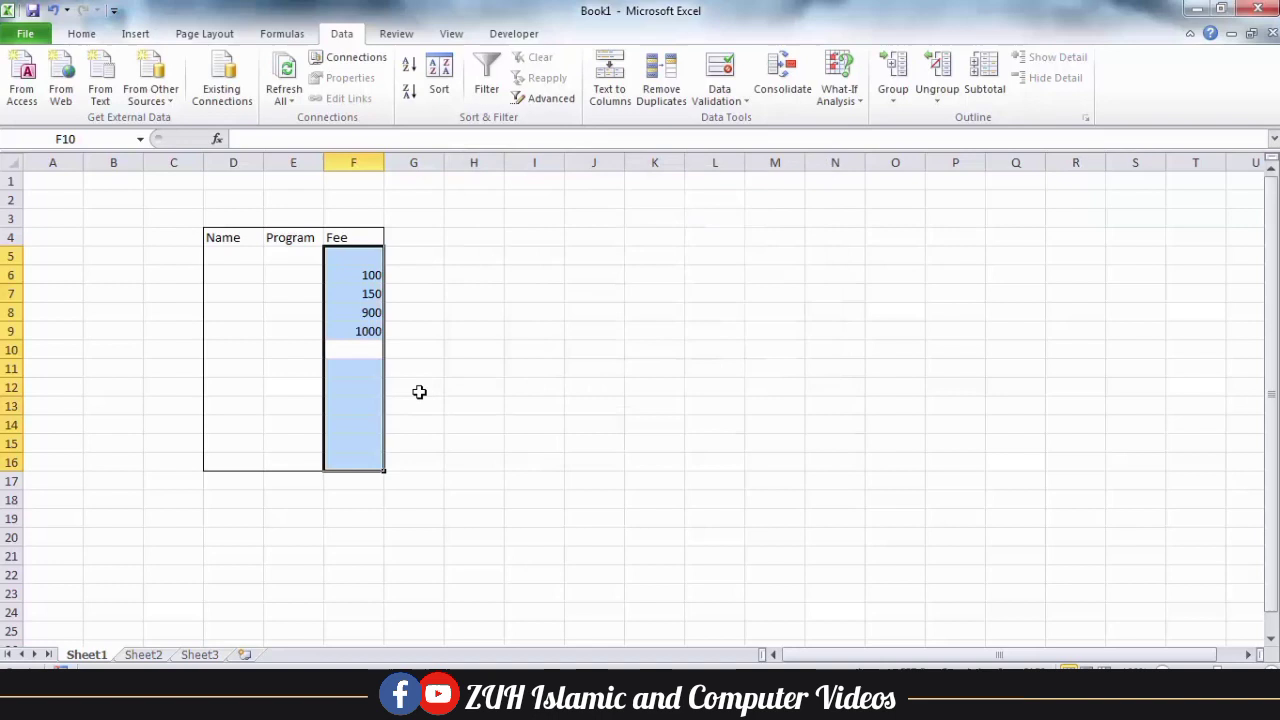
# Test the rule by trying to enter 10 in cell F10, retry, and leave the cell blank.
pyautogui.click(371, 358)
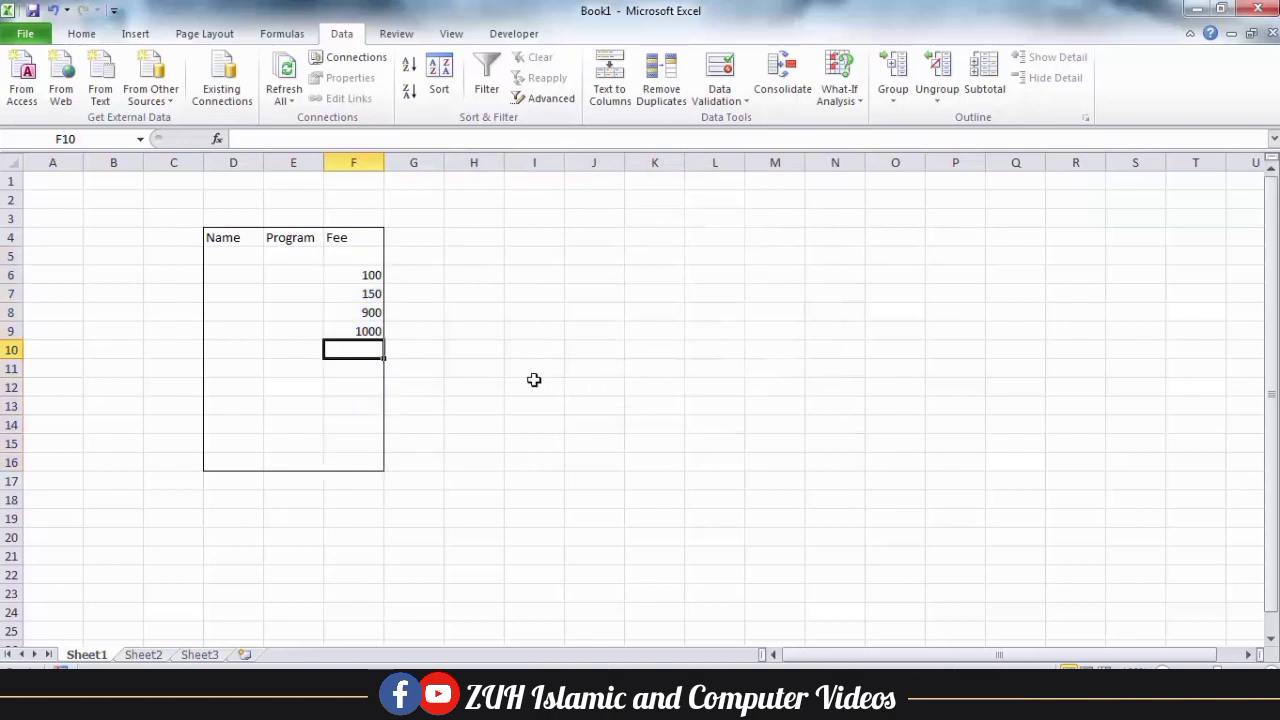
pyautogui.write('10')
pyautogui.press('Return')
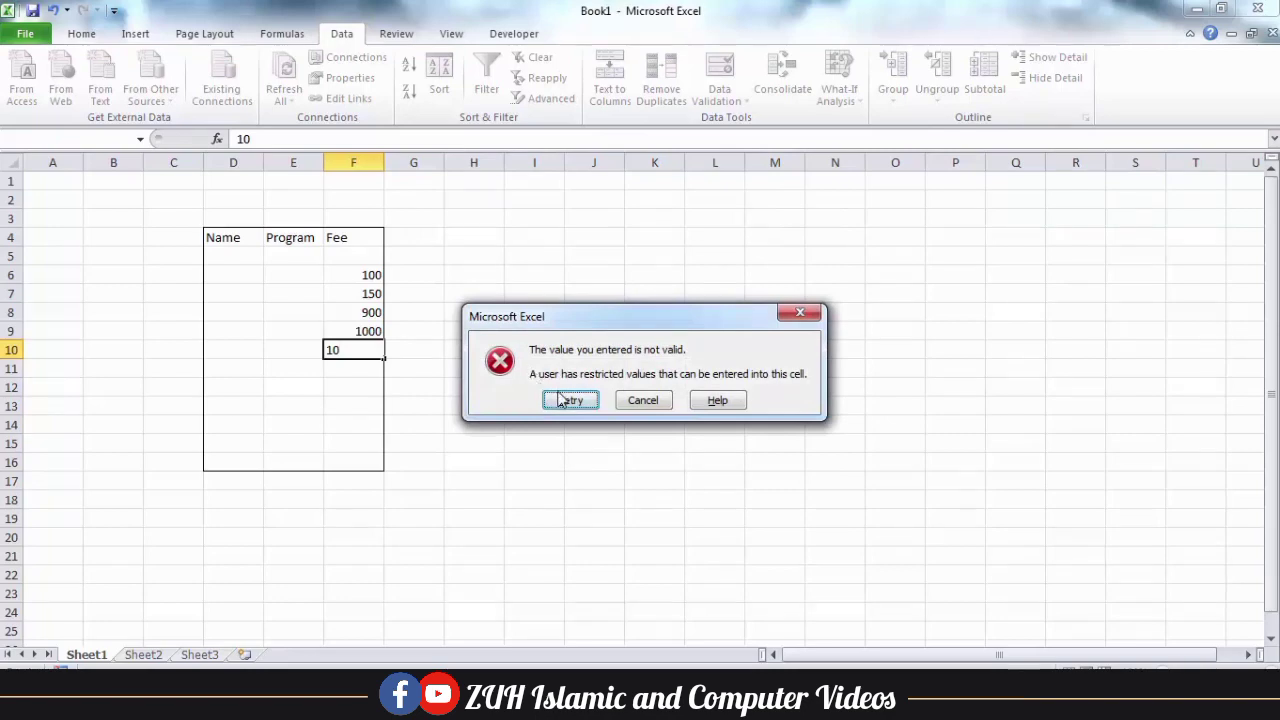
pyautogui.click(566, 403)
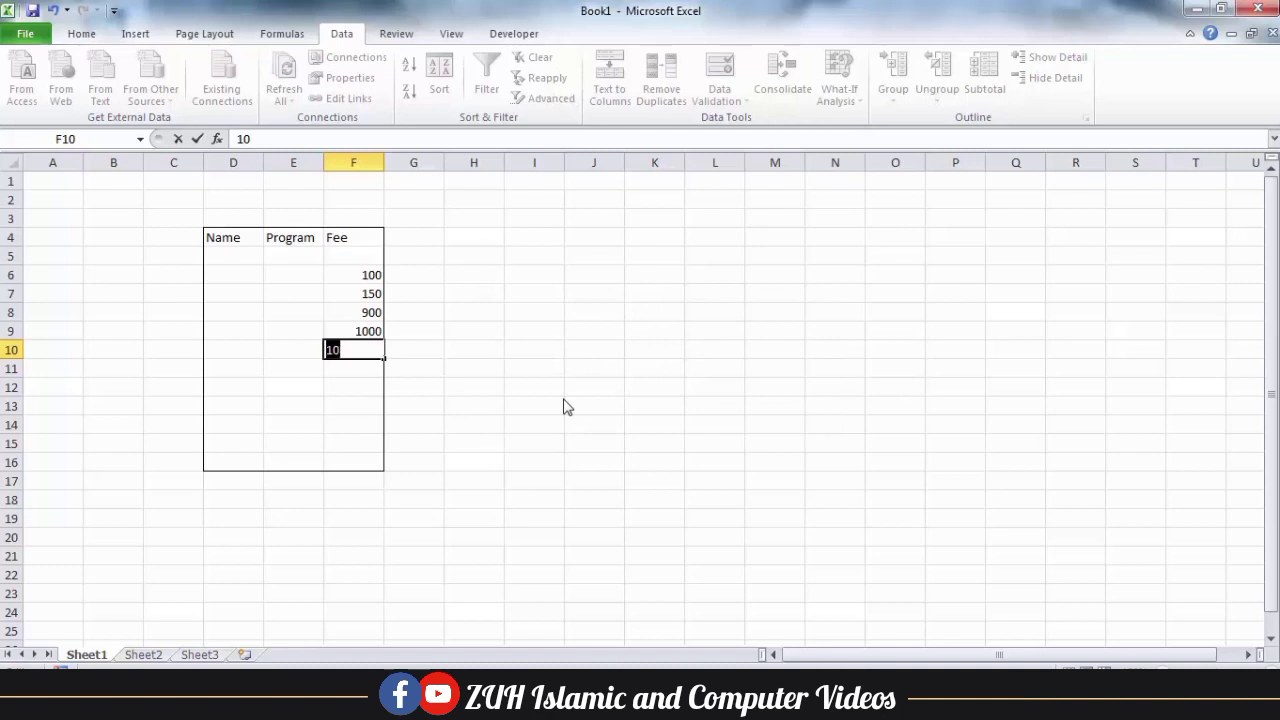
pyautogui.press('BackSpace')
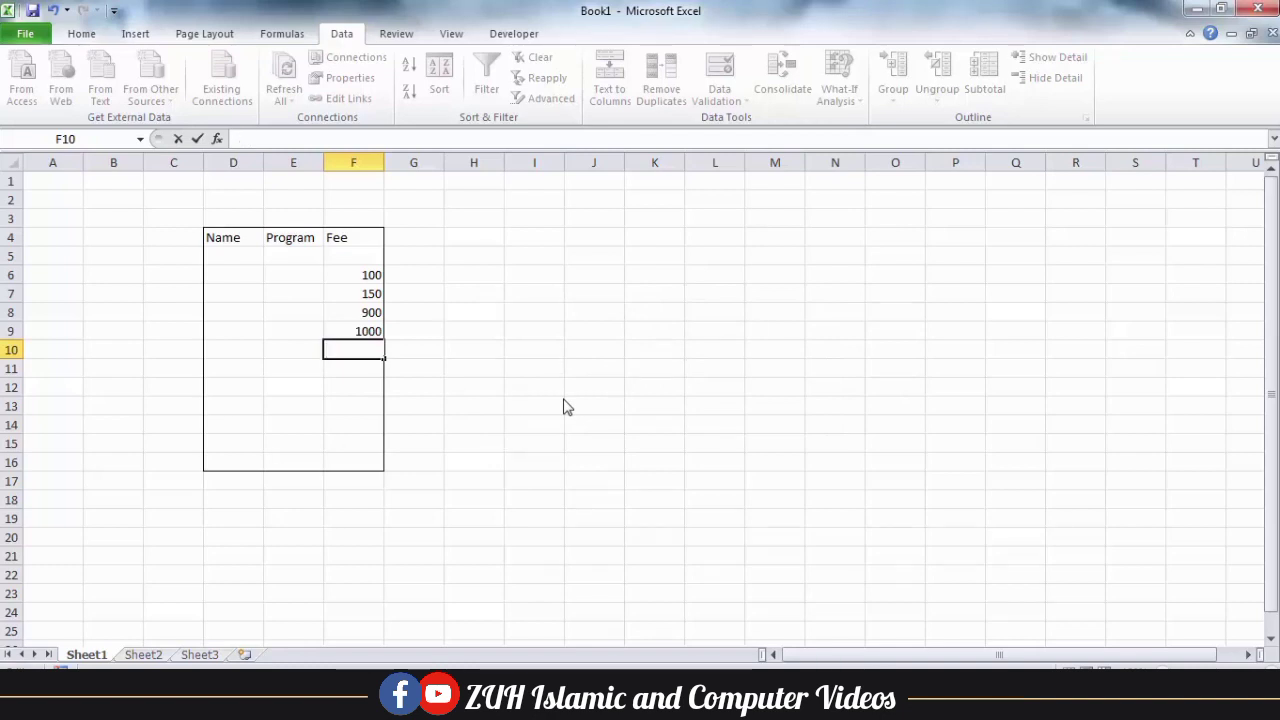
pyautogui.press('Return')
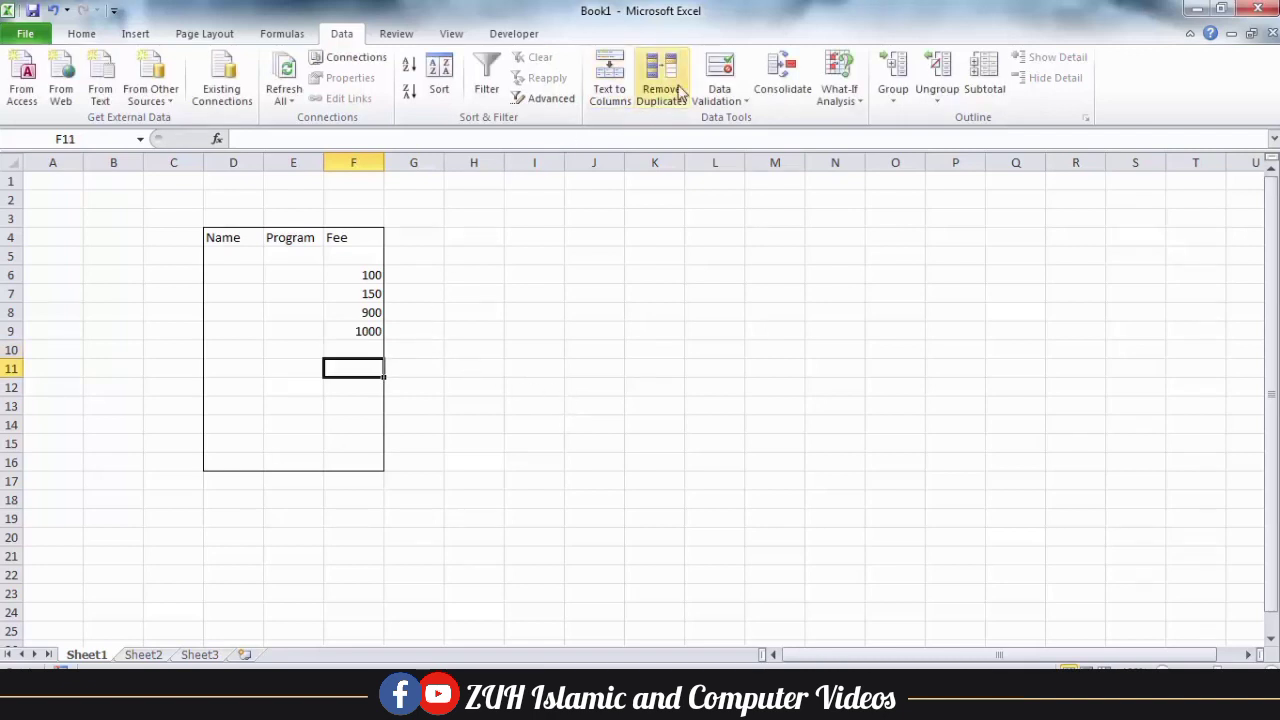
# Turn off Ignore blank in the fee validation rule and apply the change to all cells with the same settings.
pyautogui.click(708, 80)
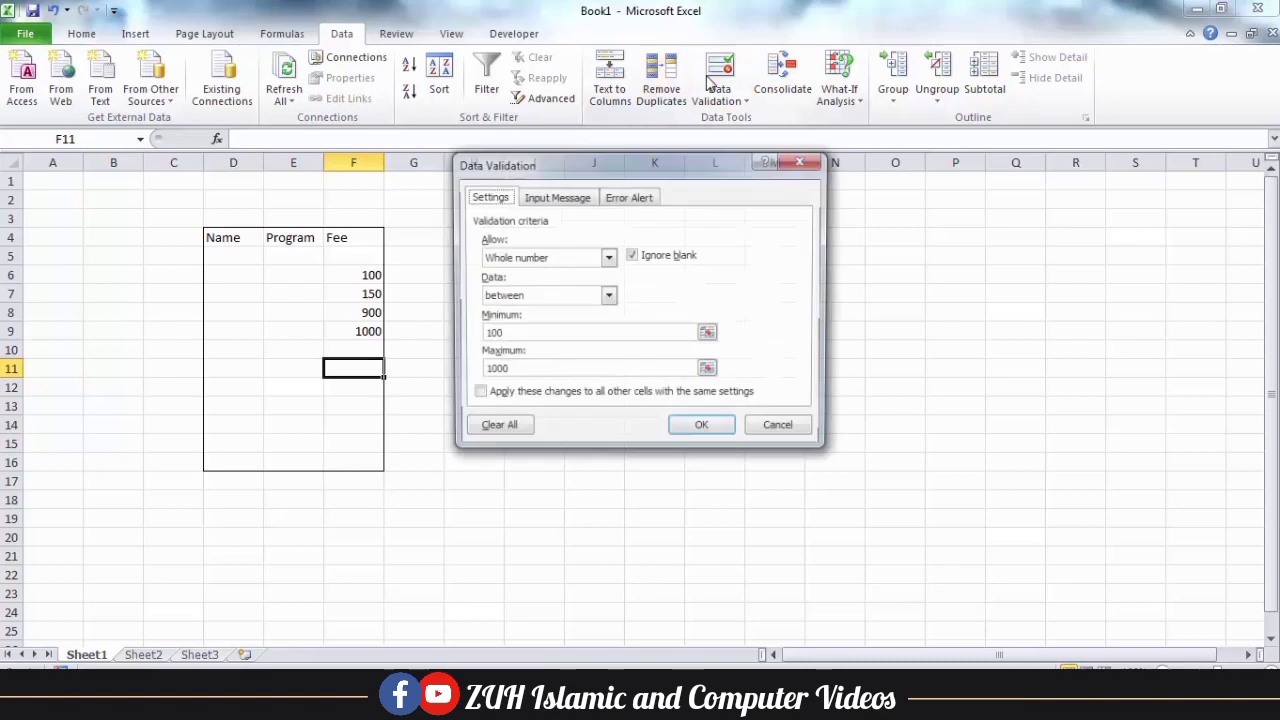
pyautogui.click(492, 400)
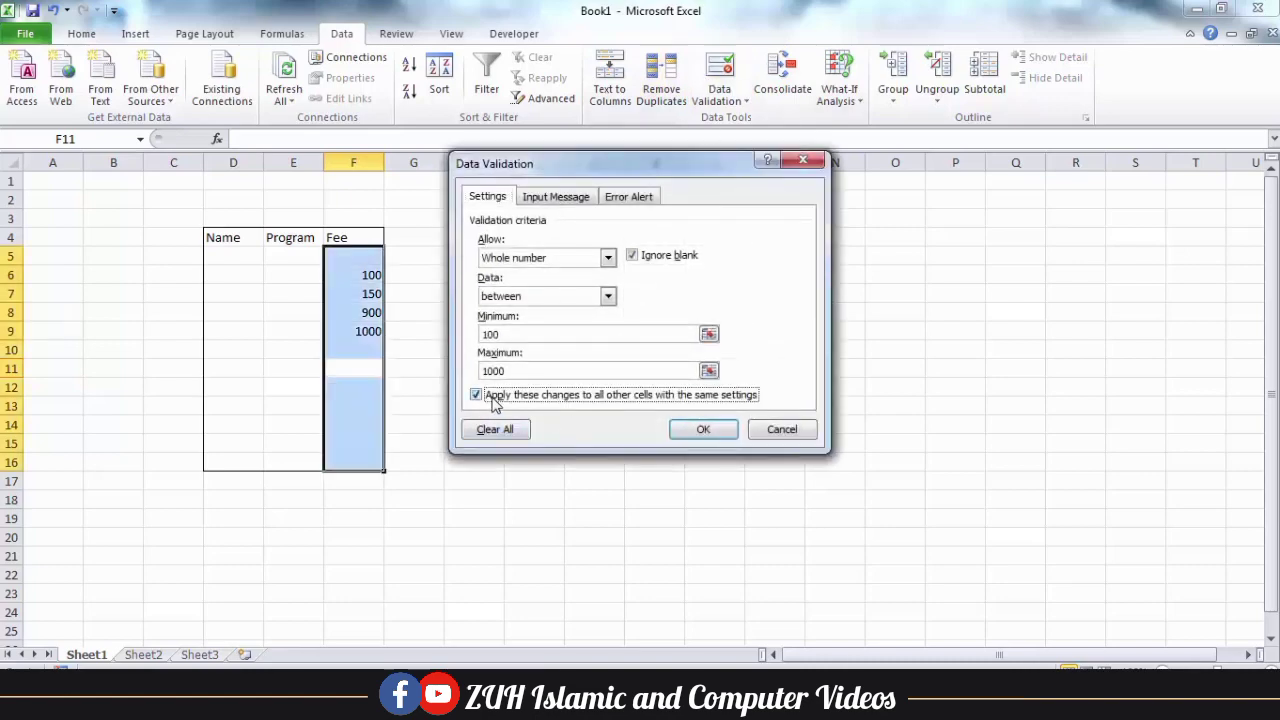
pyautogui.click(640, 260)
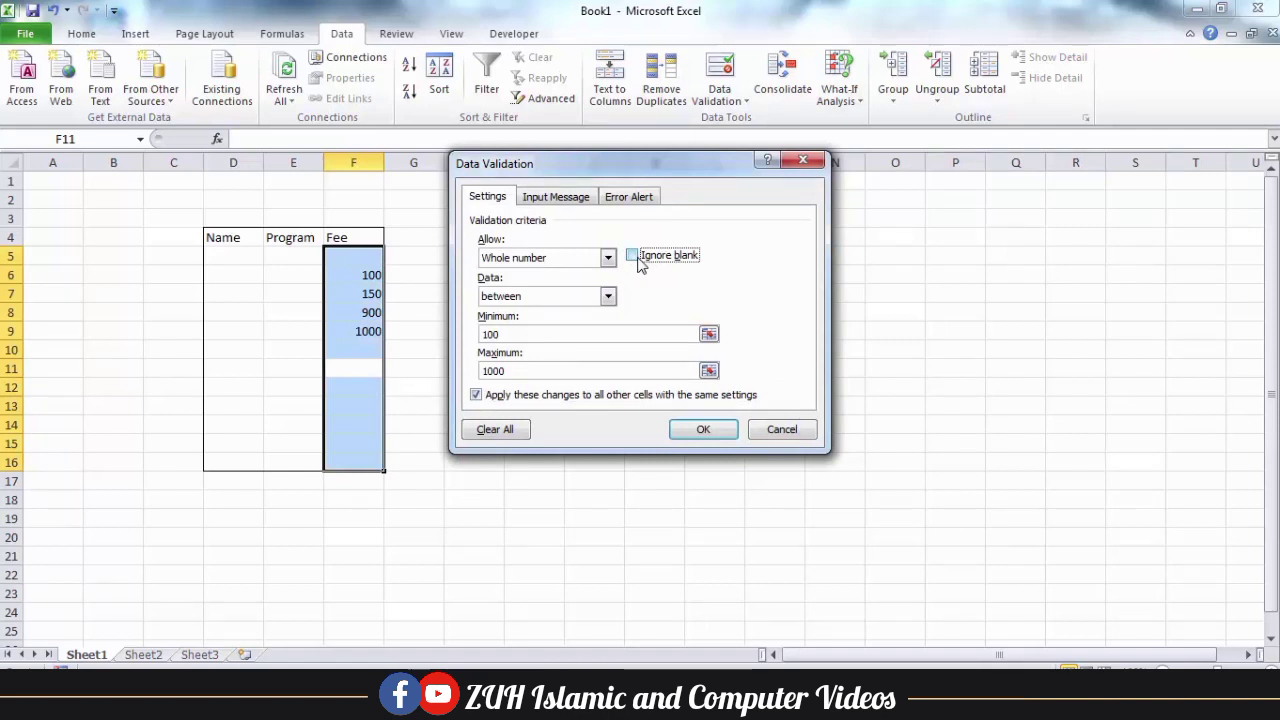
pyautogui.click(704, 430)
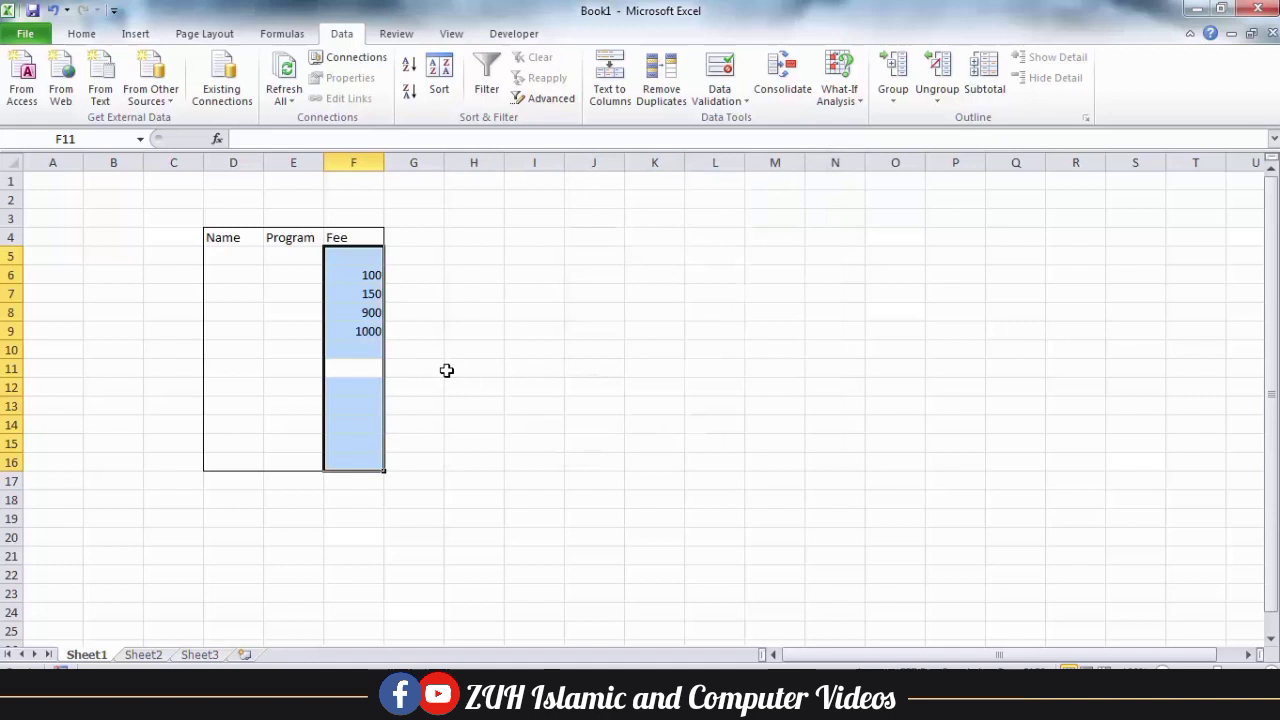
# Test the rule by trying to enter 9 in cell F12, retry, and clear the entry.
pyautogui.click(359, 385)
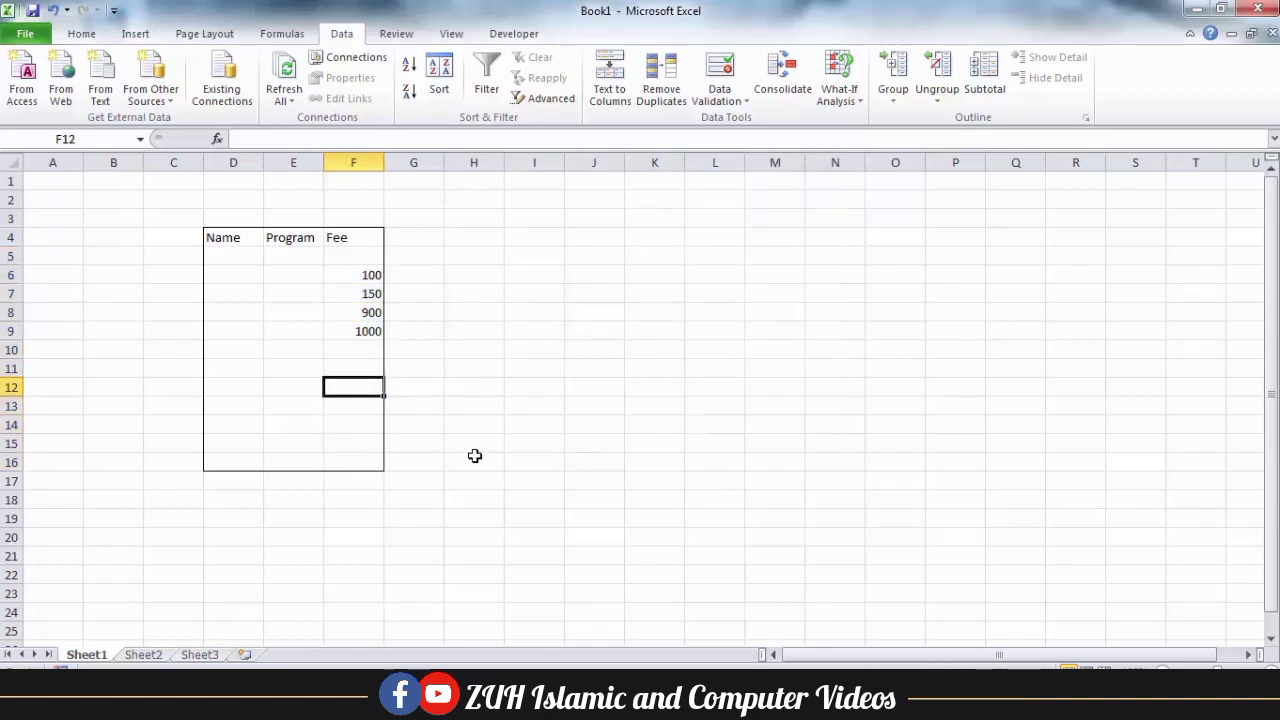
pyautogui.write('9')
pyautogui.press('Return')
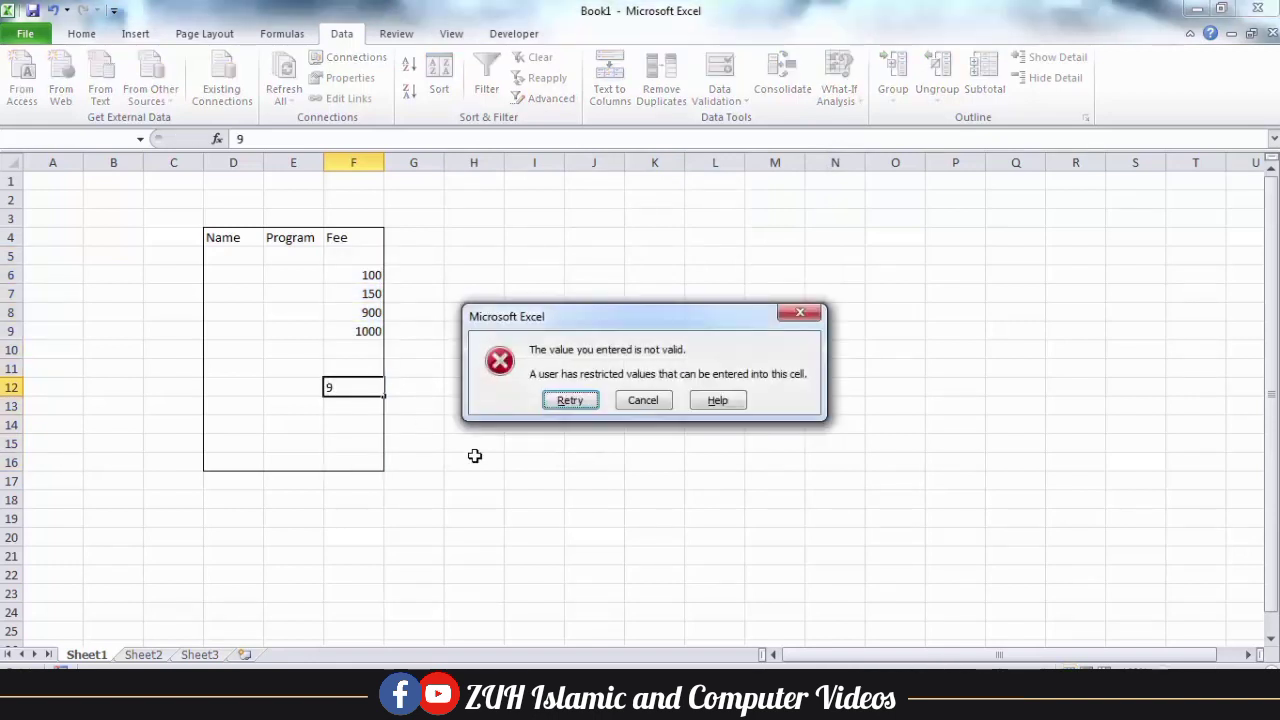
pyautogui.press('Return')
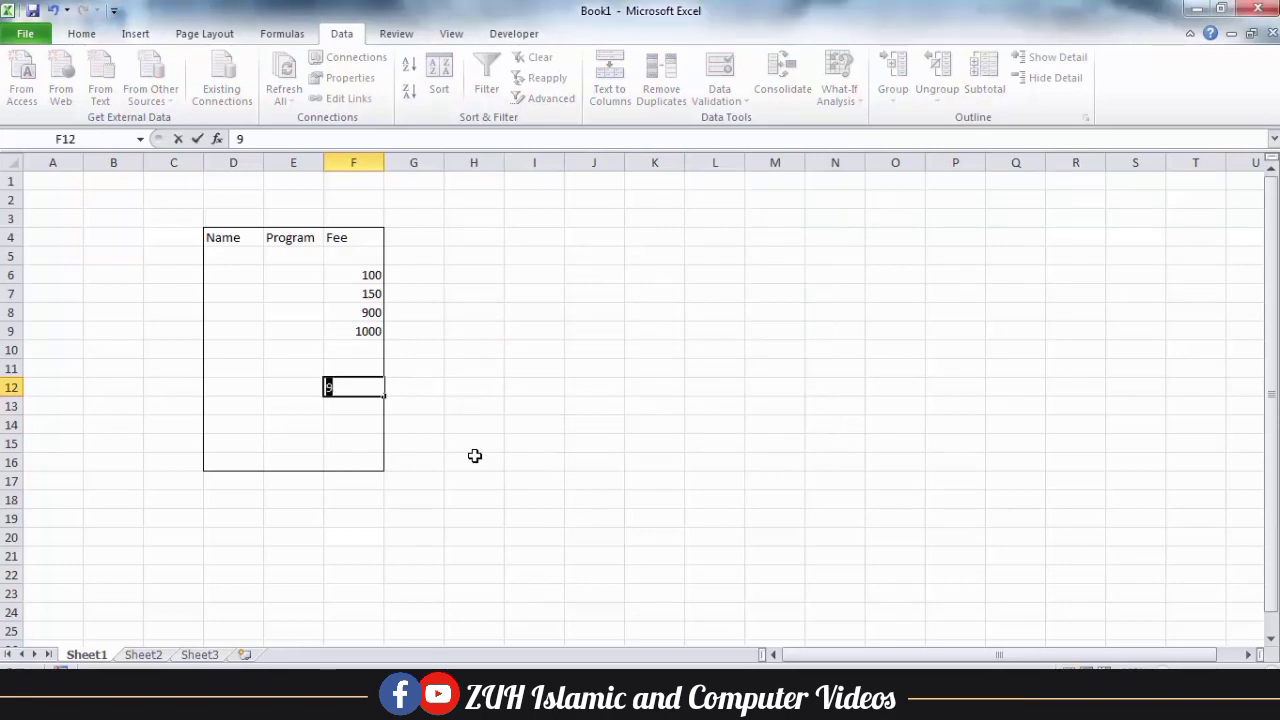
pyautogui.press('BackSpace')
# Try repeatedly to commit the blank entry in cell F12, cancel it, and move to F13.
pyautogui.press('Return')
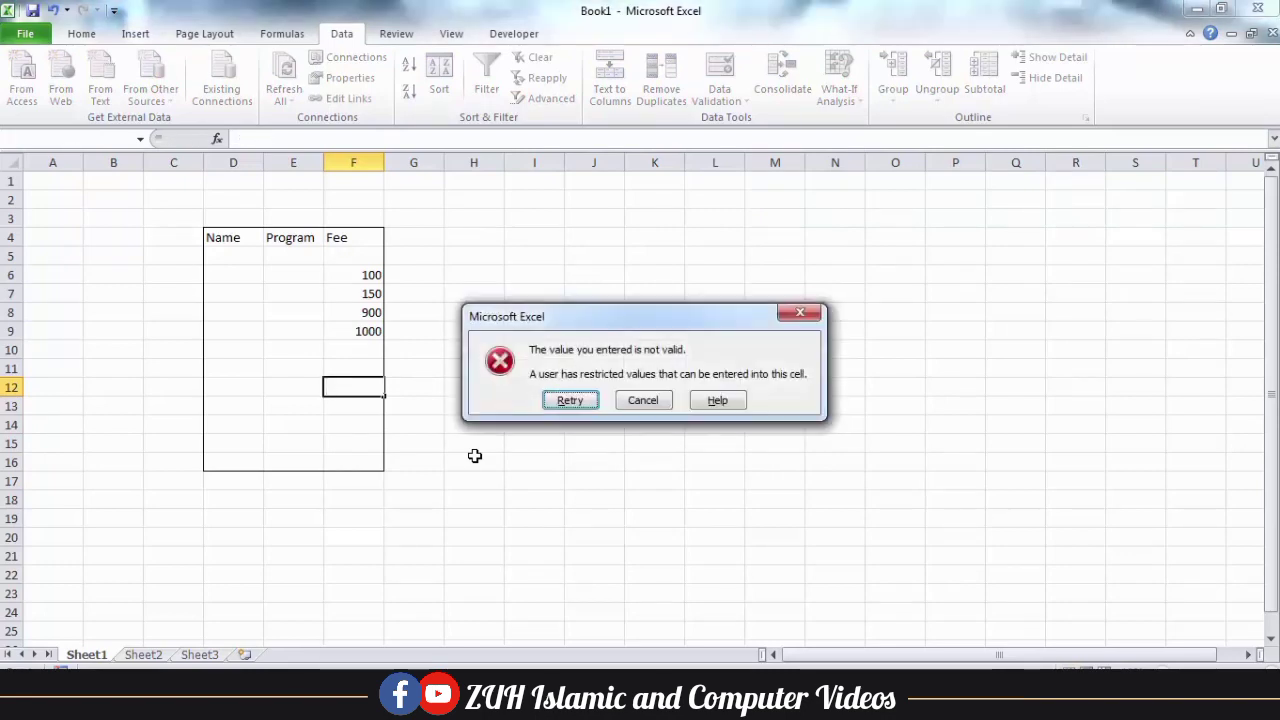
pyautogui.press('Return')
pyautogui.press('Return')
pyautogui.press('Return')
pyautogui.press('Return')
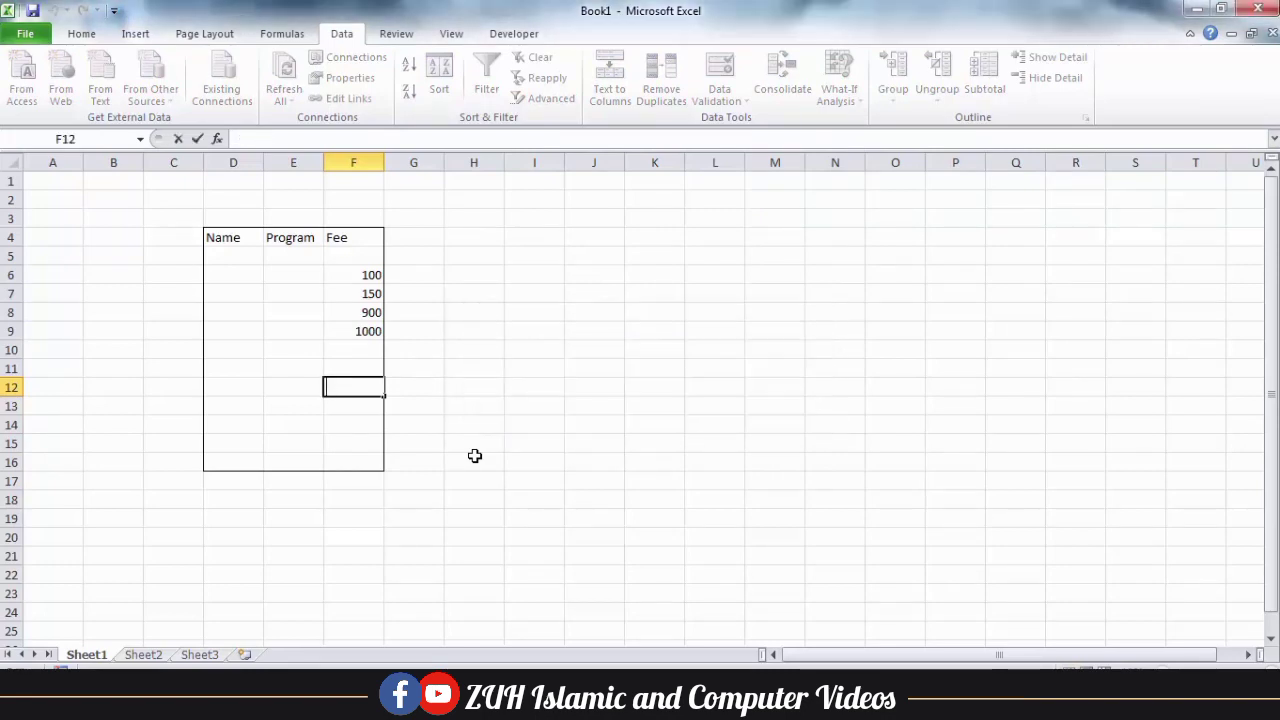
pyautogui.press('Return')
pyautogui.press('Return')
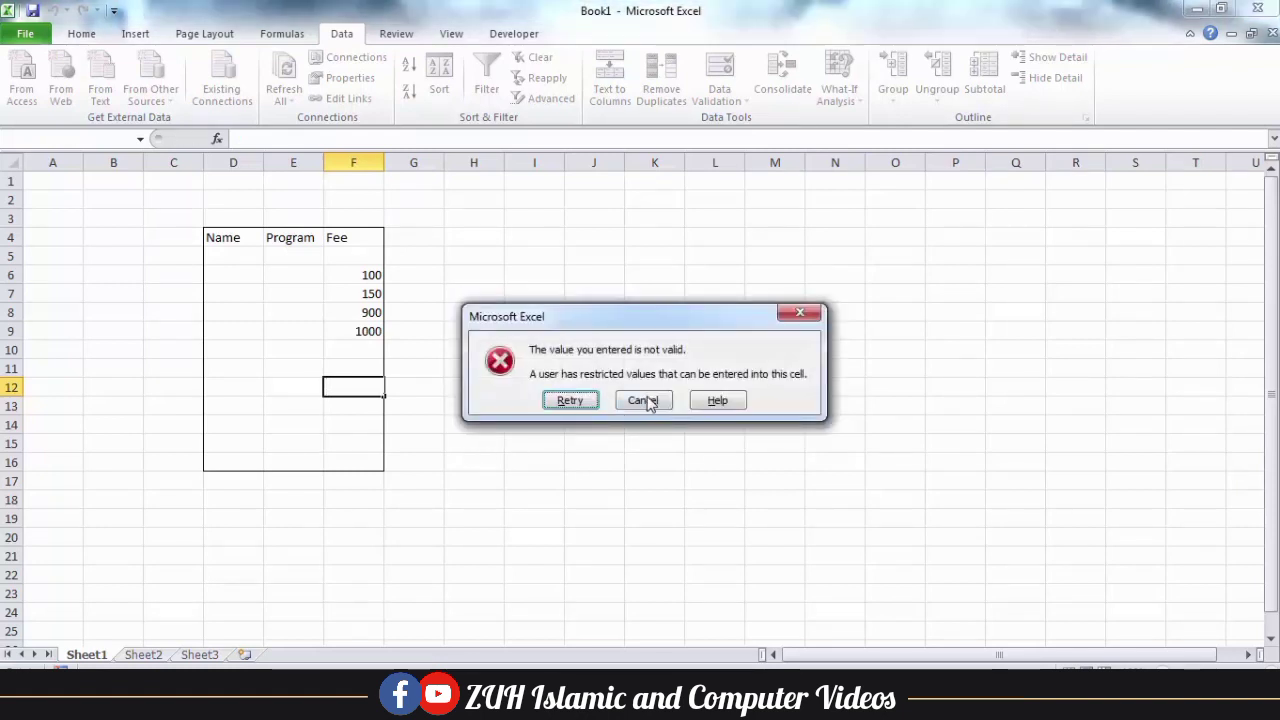
pyautogui.click(643, 400)
pyautogui.press('Return')
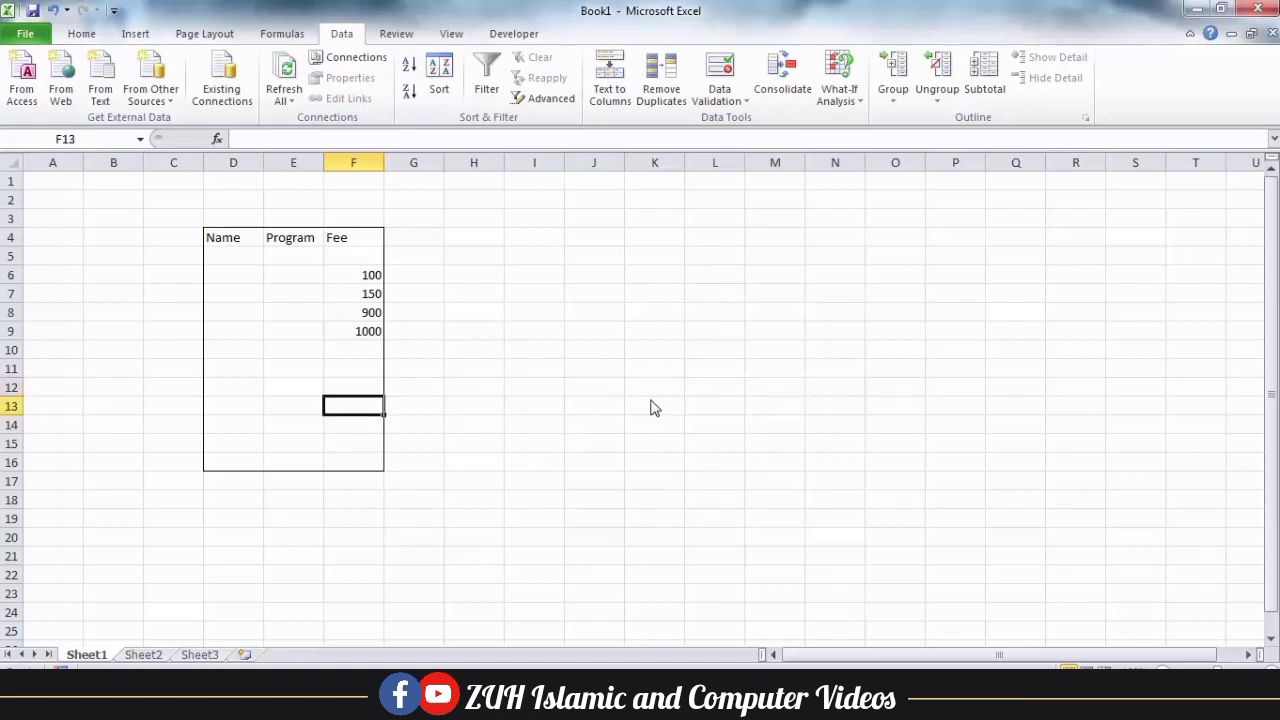
# Reopen the validation rule from F13, browse the allowed data types, and reapply the whole-number rule to all matching cells with Ignore blank off.
pyautogui.hotkey('alt', 'd')
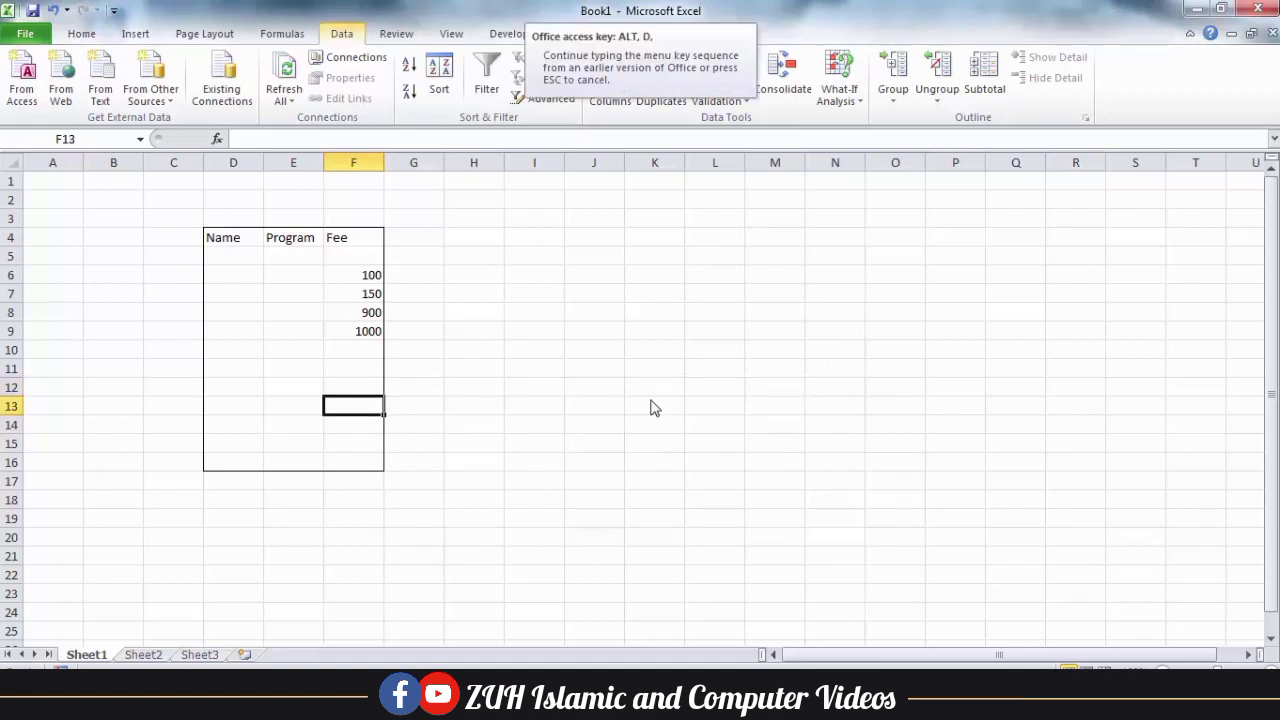
pyautogui.press('l')
pyautogui.click(493, 398)
pyautogui.click(476, 395)
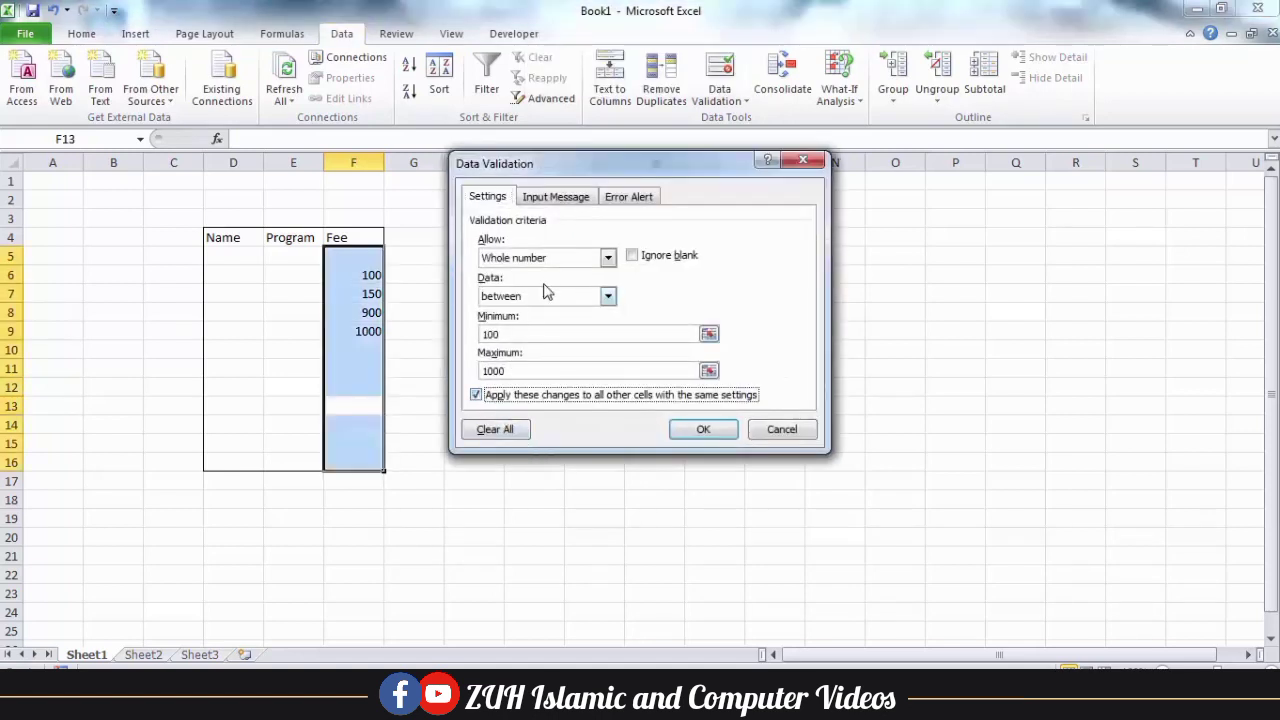
pyautogui.click(556, 259)
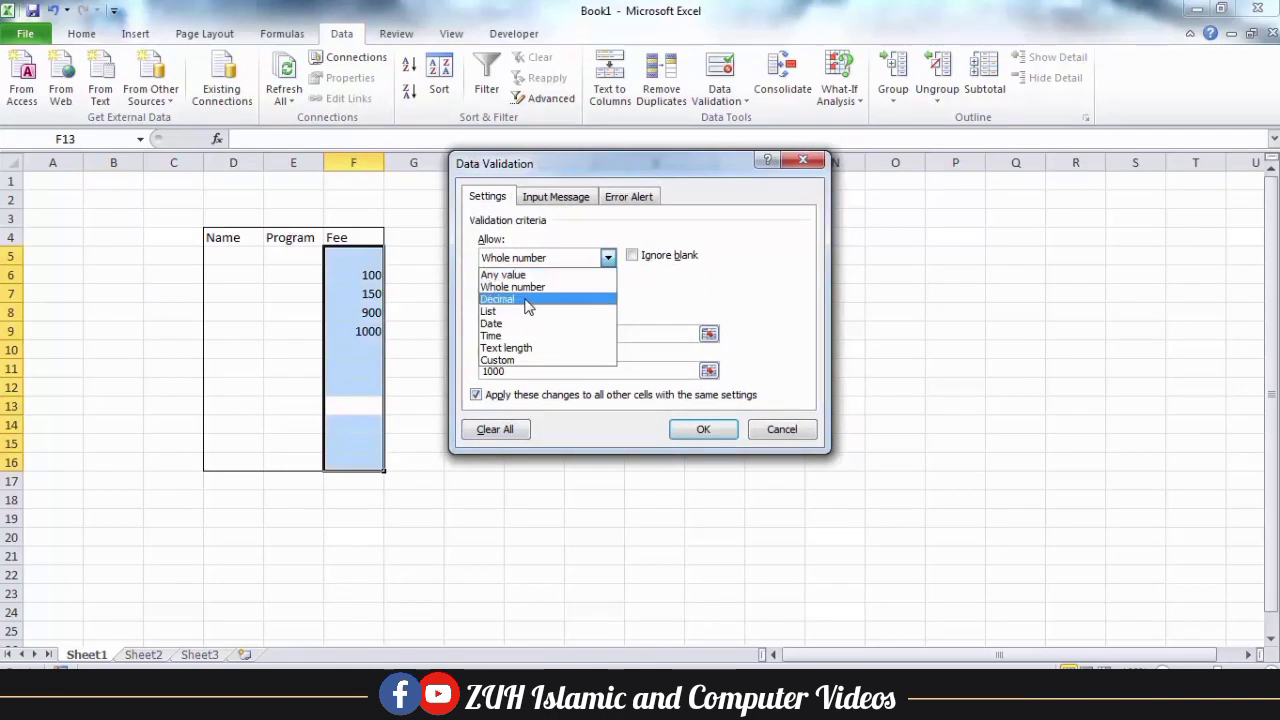
pyautogui.click(718, 281)
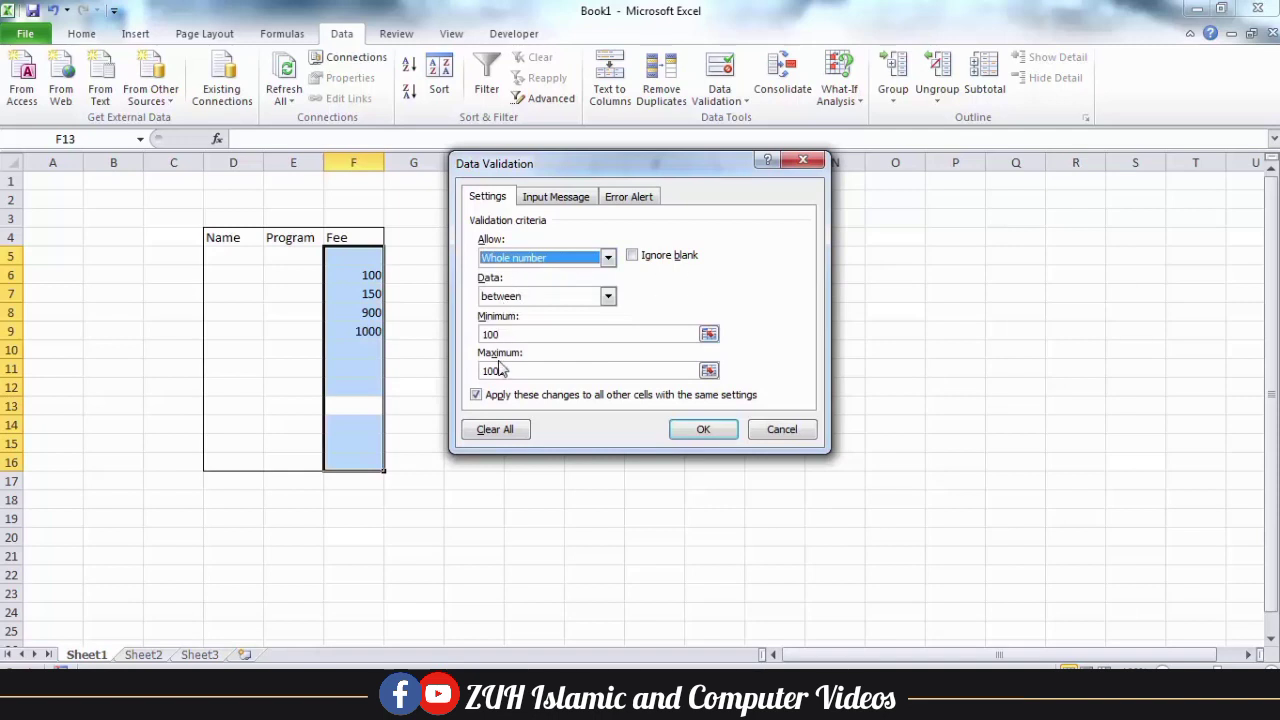
pyautogui.click(640, 256)
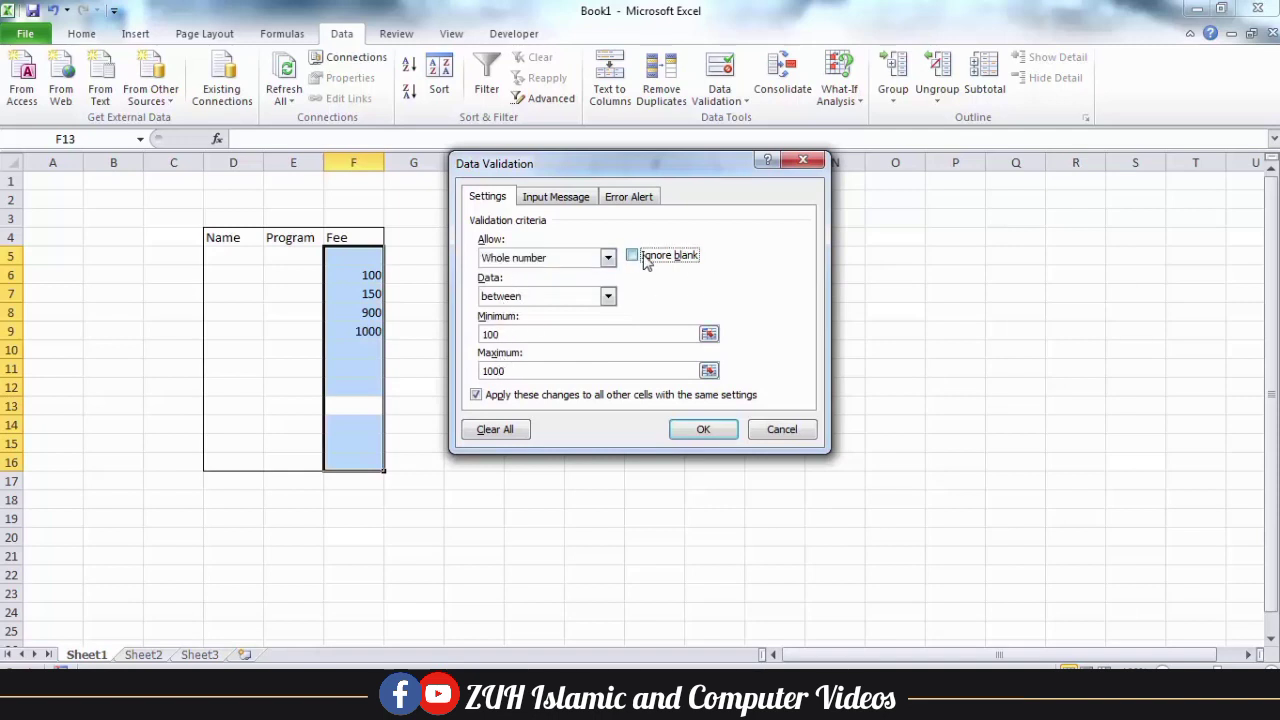
pyautogui.click(705, 429)
# Enter 150 in cell F11 and 200 in cell F12 of the Fee column.
pyautogui.click(375, 367)
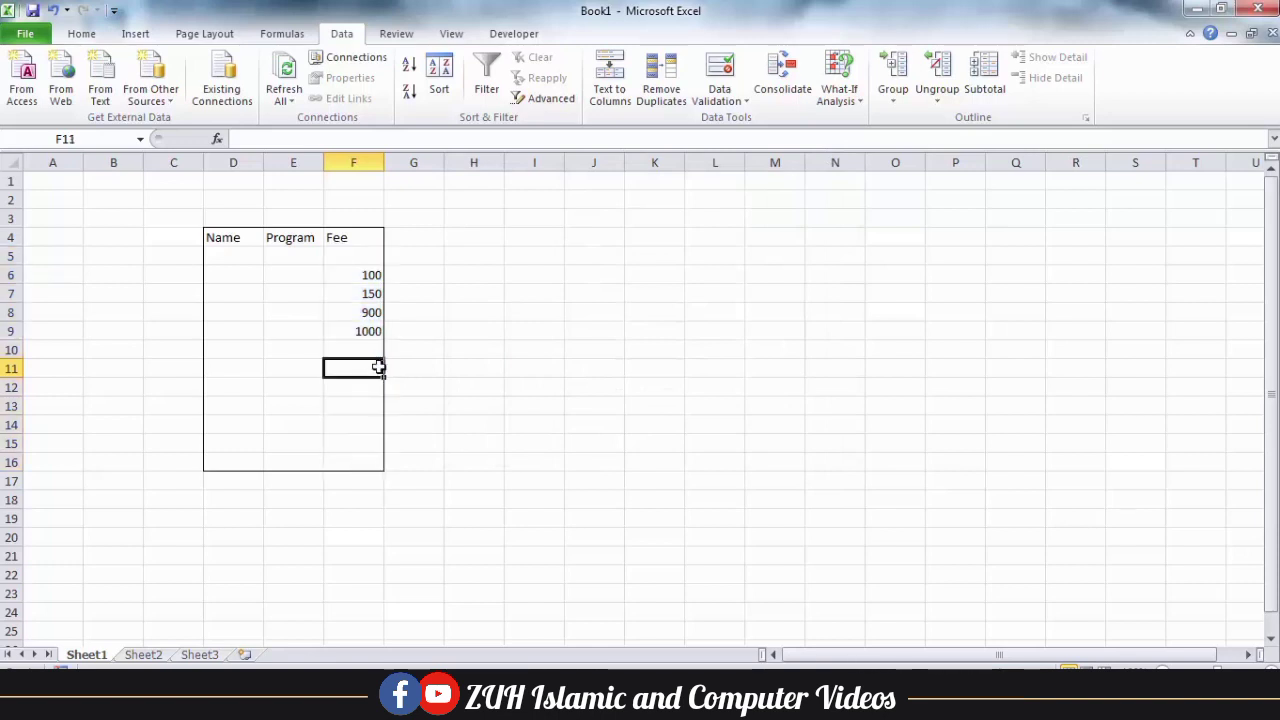
pyautogui.write('150')
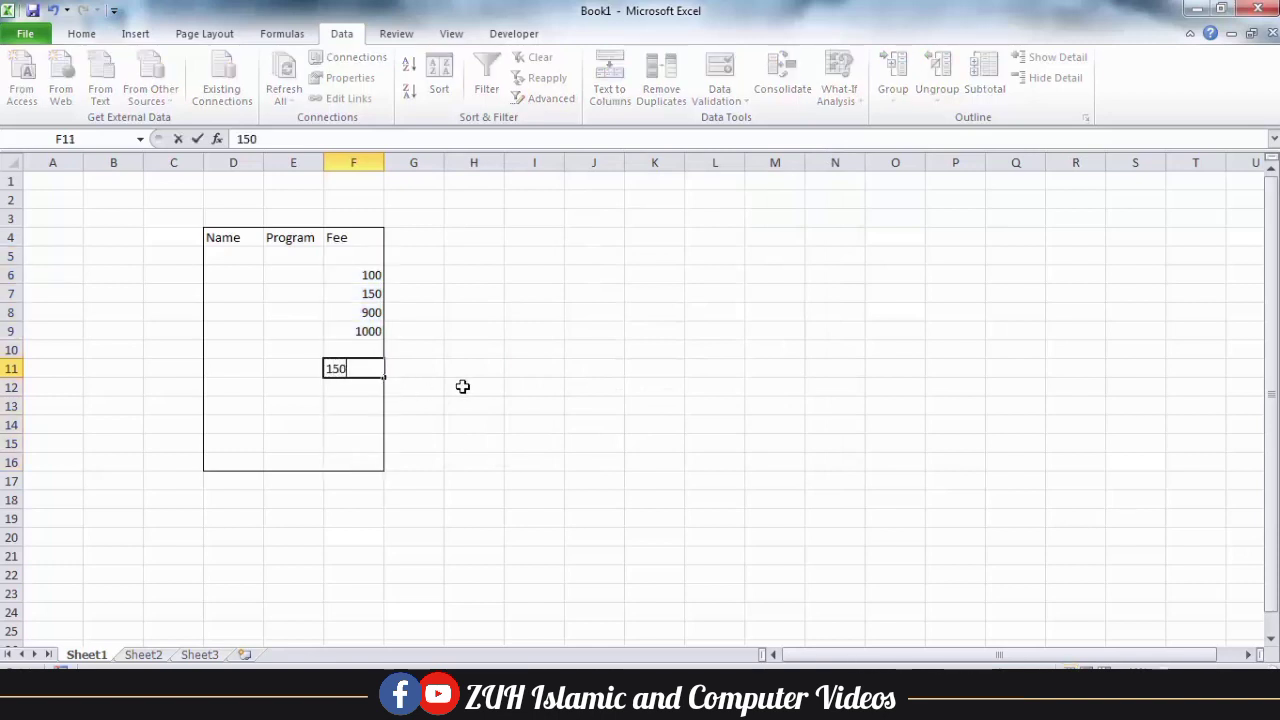
pyautogui.press('Return')
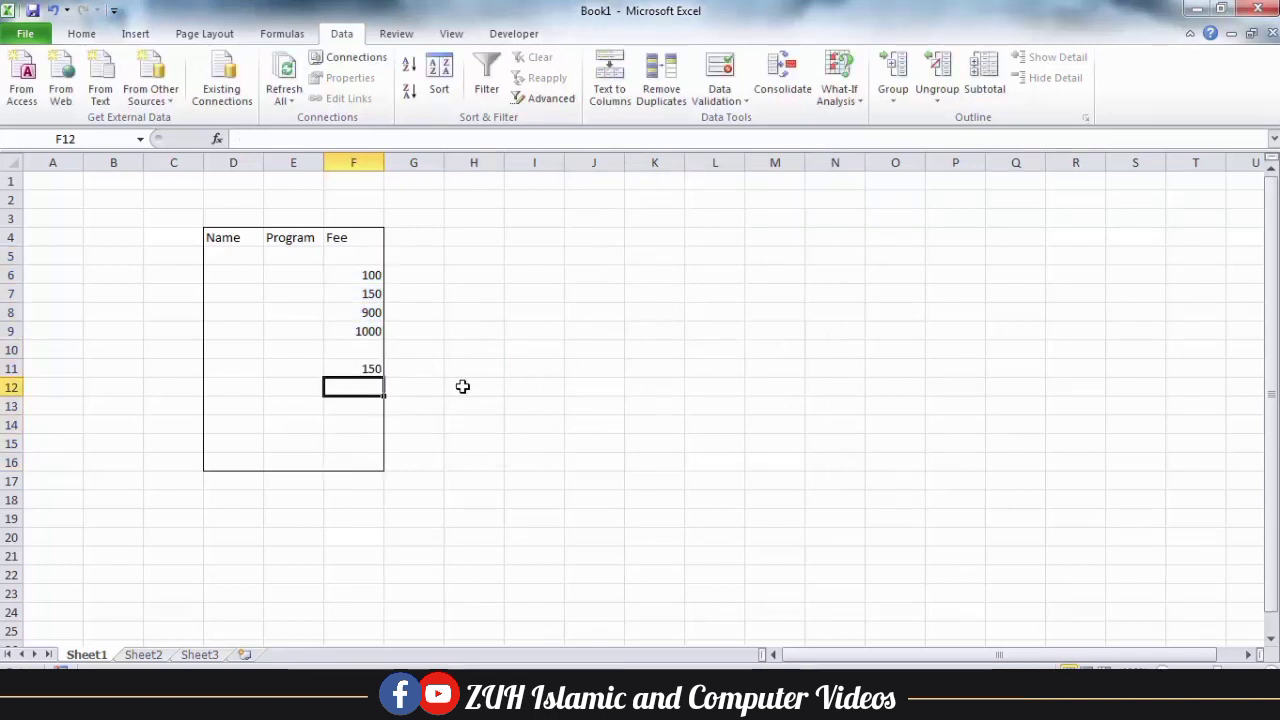
pyautogui.write('200')
pyautogui.press('Return')
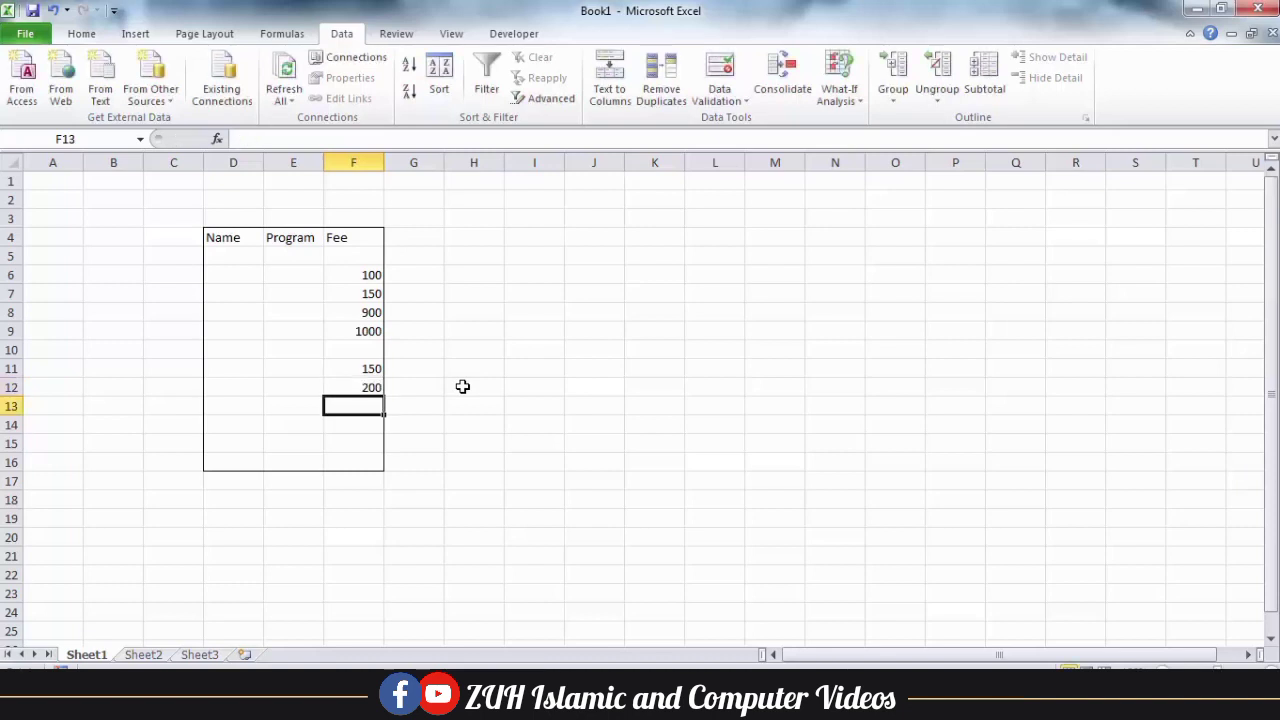
# Test the whole-number rule by trying to enter 150.5 in cell F13, retry, and cancel the entry.
pyautogui.write('150')
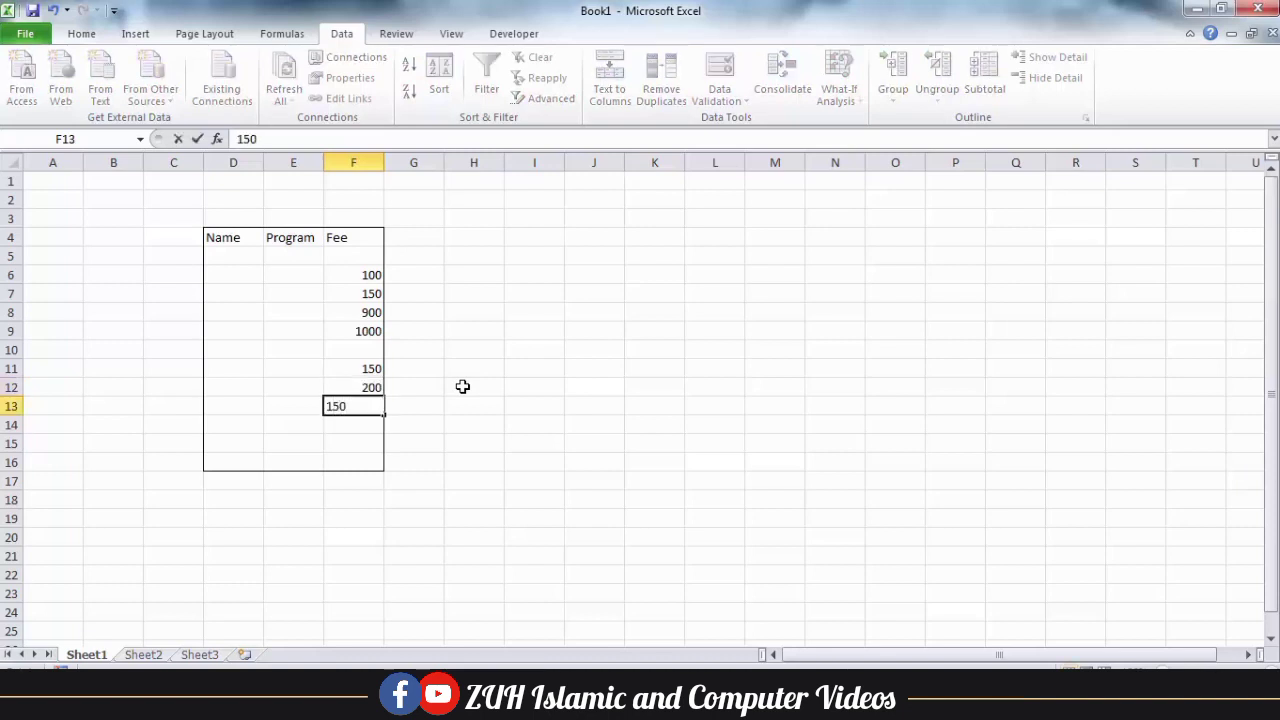
pyautogui.write('.5')
pyautogui.press('Return')
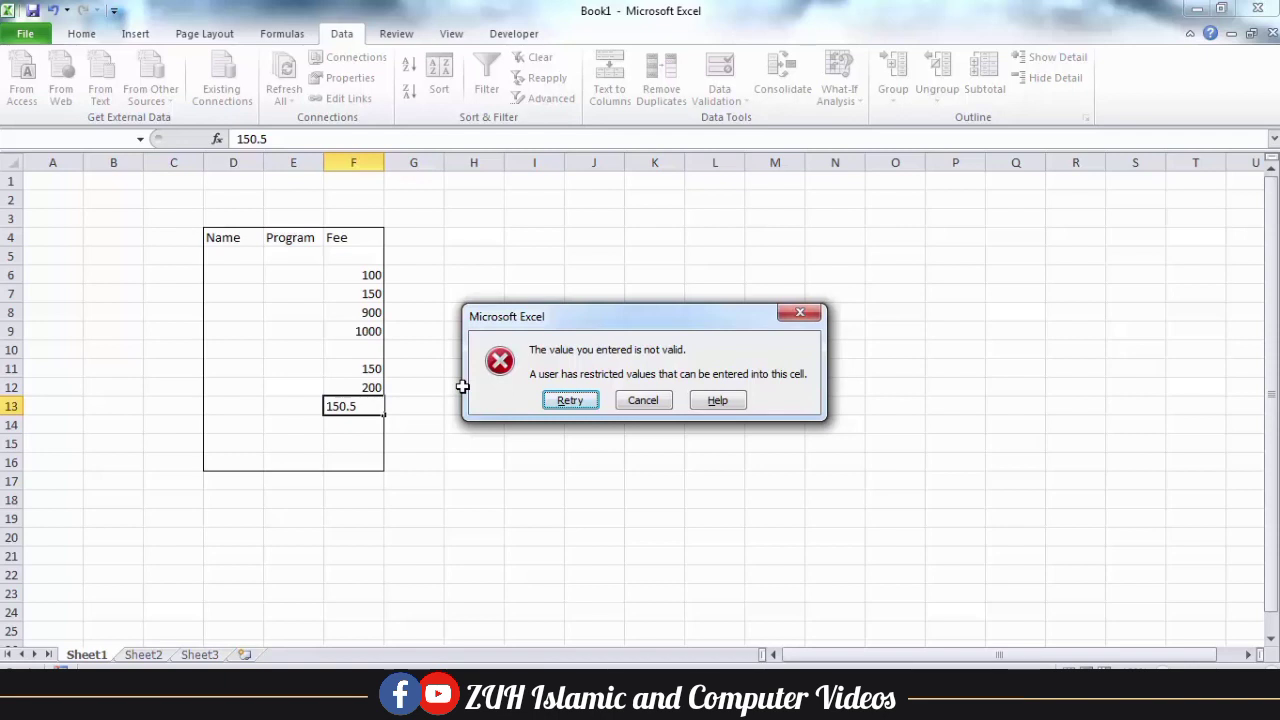
pyautogui.press('Return')
pyautogui.press('Escape')
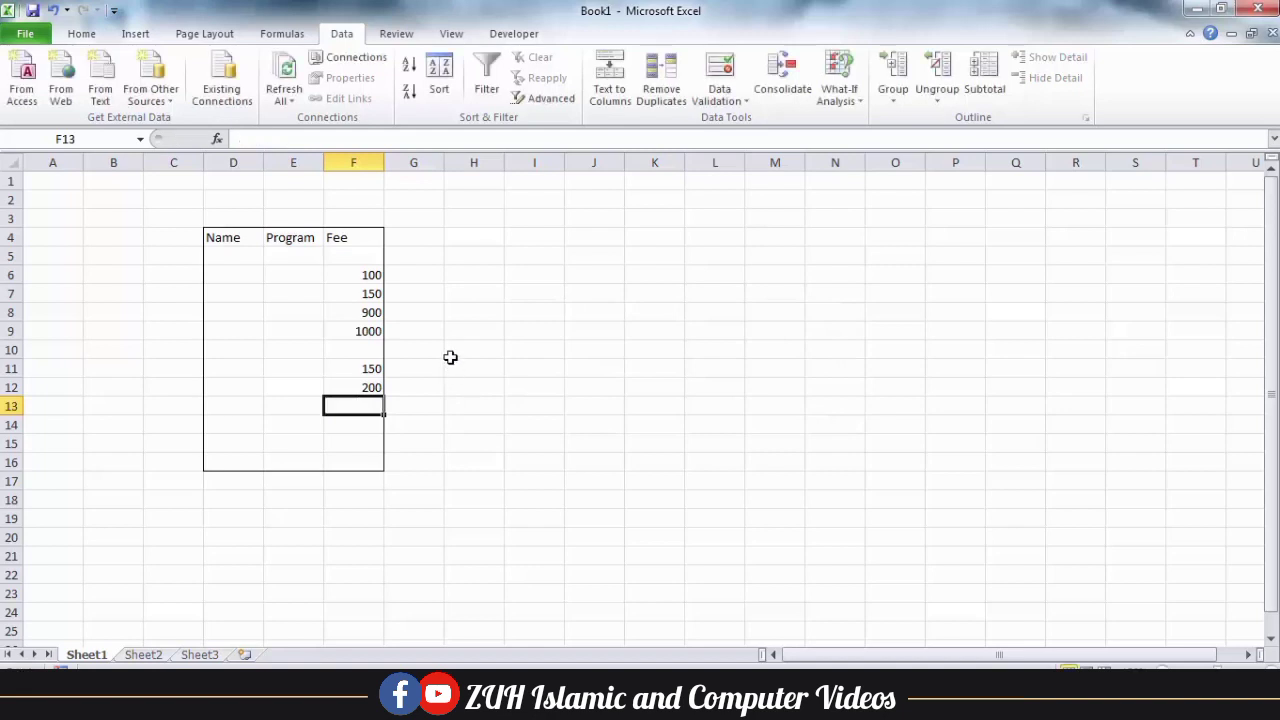
# Add the column header "Comission" in cell G4, beside the Fee header.
pyautogui.click(420, 240)
pyautogui.write('Com')
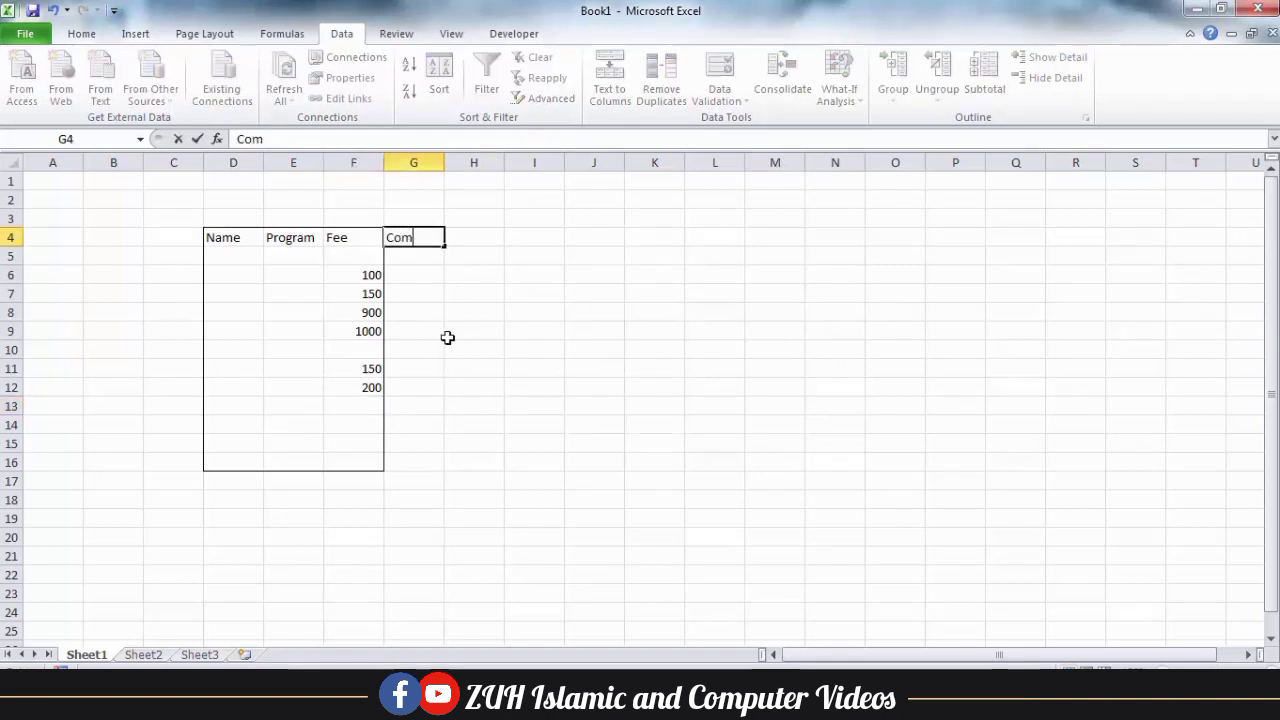
pyautogui.write('ission')
pyautogui.press('Return')
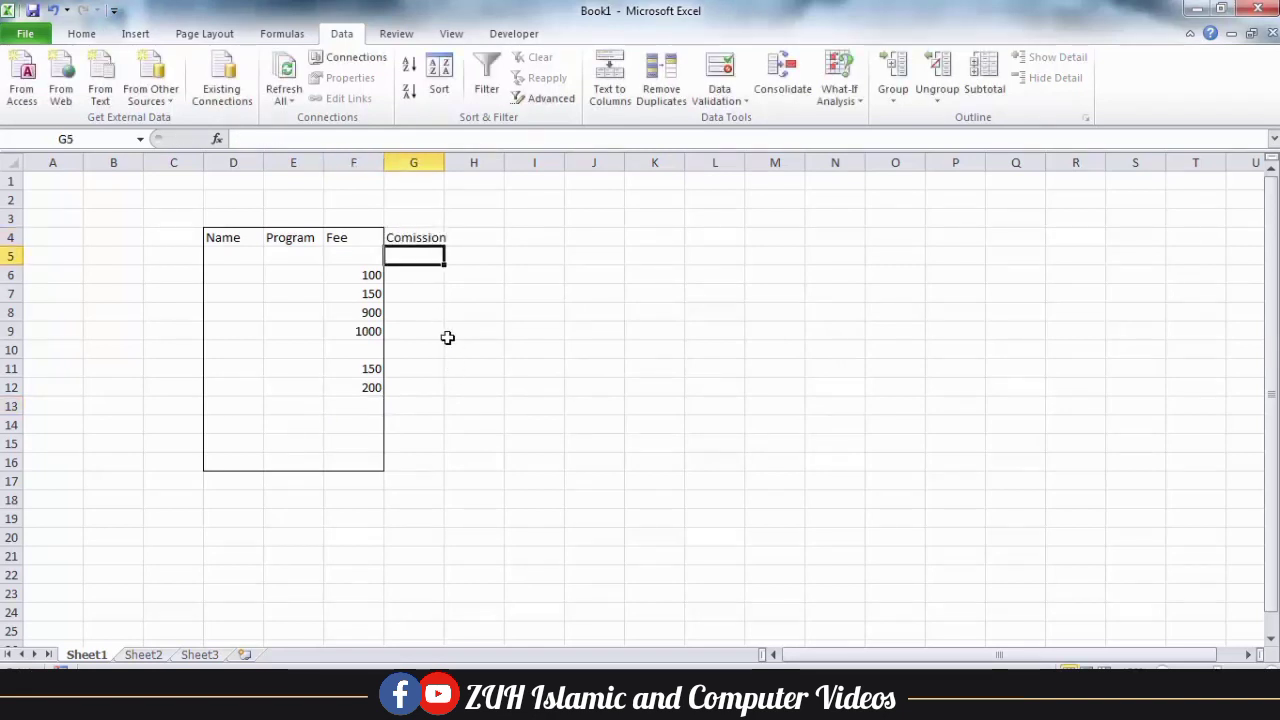
# Apply a data validation rule to G5:G16 that allows decimals between 1 and 10.
pyautogui.moveTo(414, 257); pyautogui.dragTo(419, 463)
pyautogui.hotkey('alt', 'a')
pyautogui.press('v')
pyautogui.press('v')
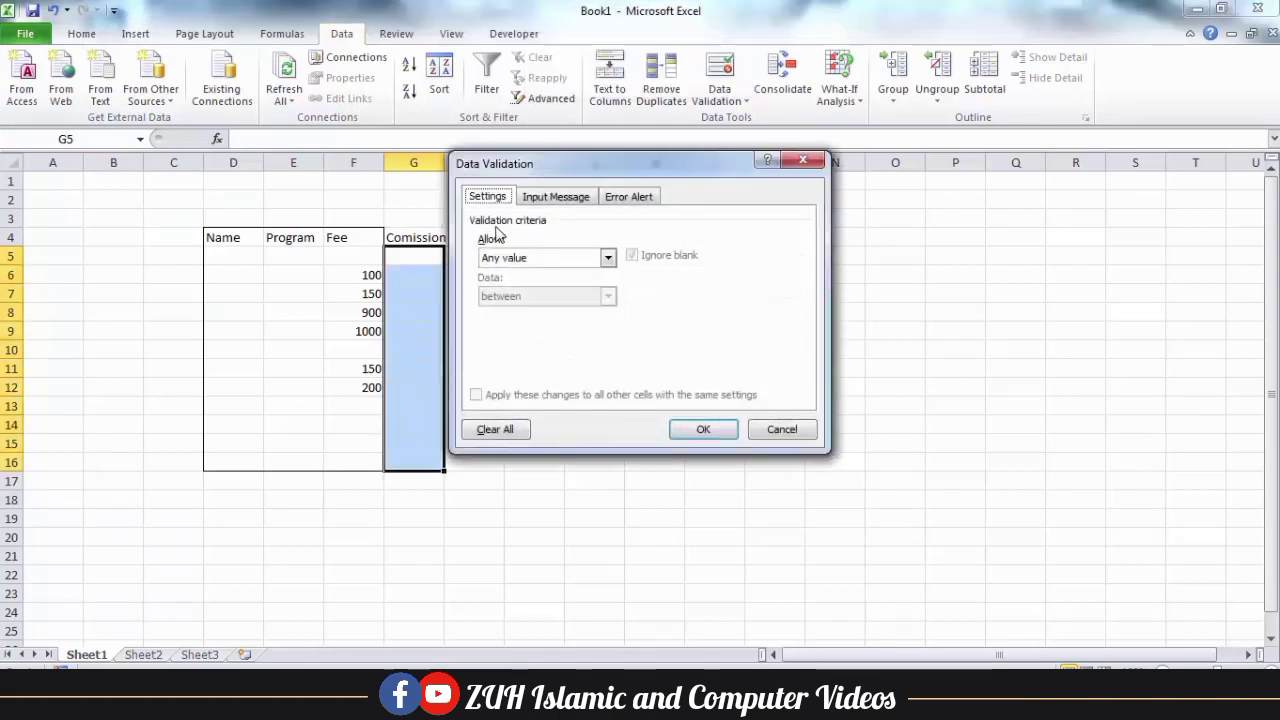
pyautogui.click(531, 257)
pyautogui.click(518, 299)
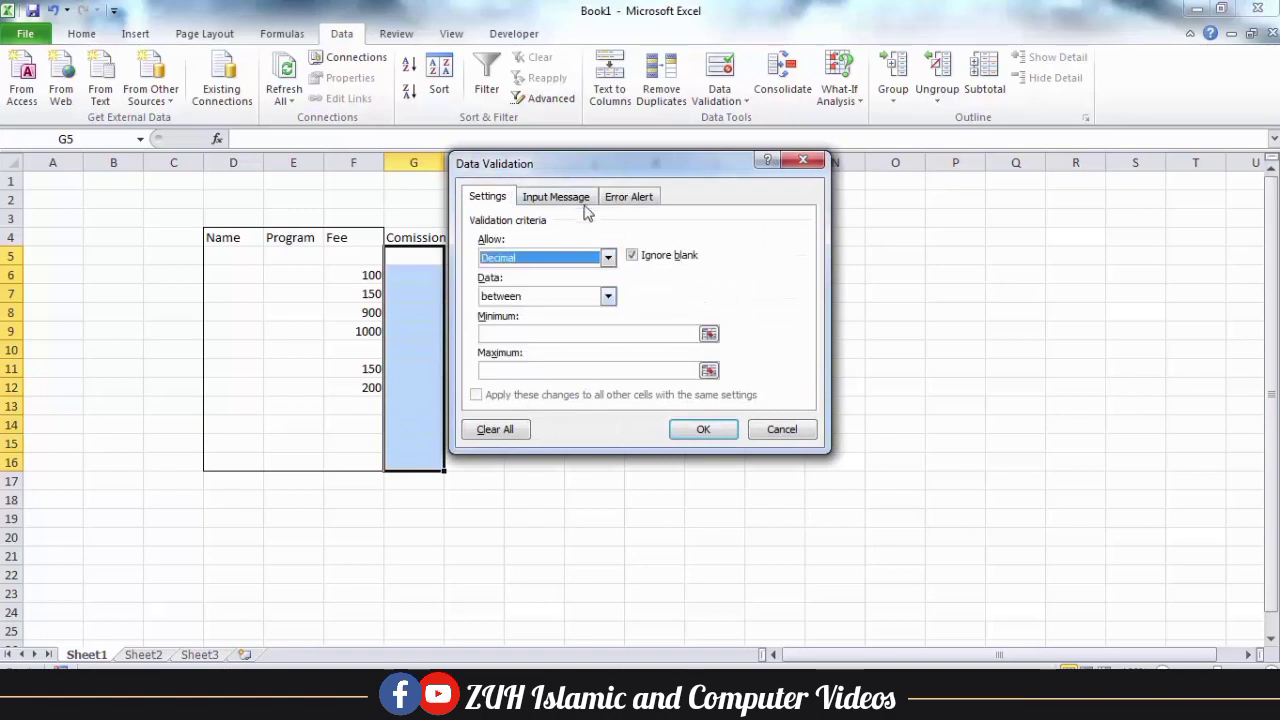
pyautogui.moveTo(599, 166); pyautogui.dragTo(775, 74)
pyautogui.click(667, 251)
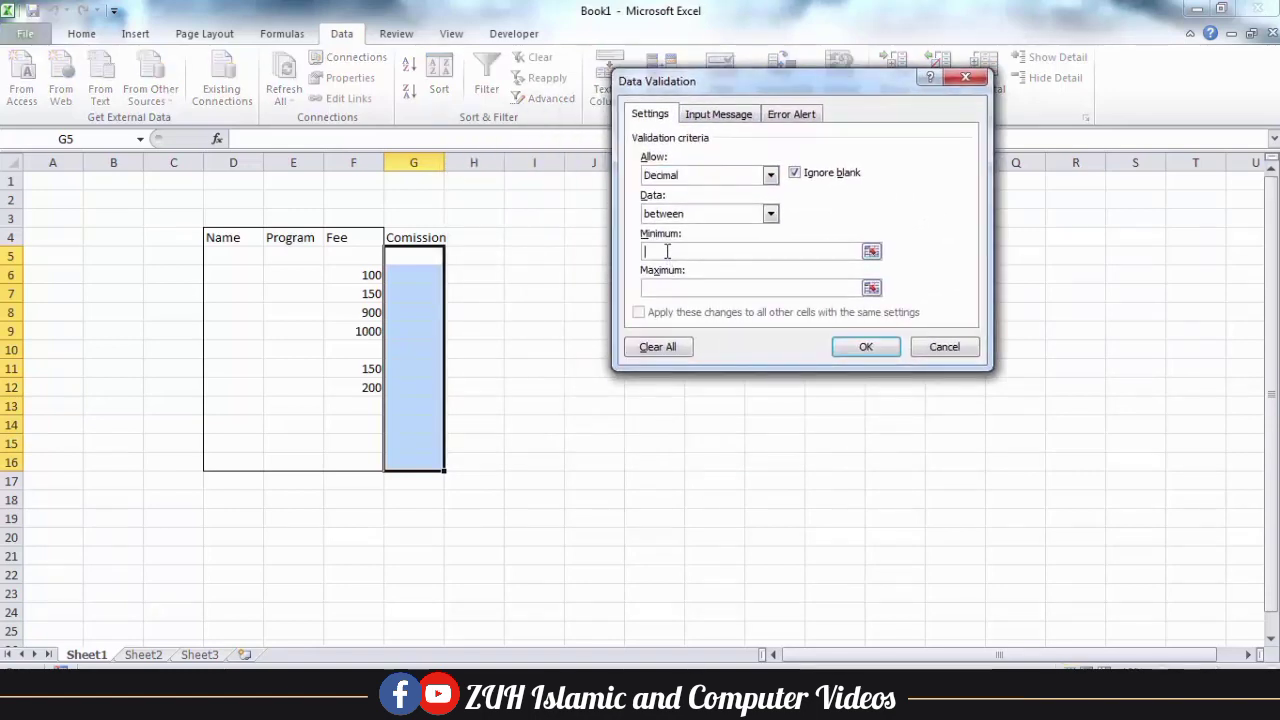
pyautogui.write('1')
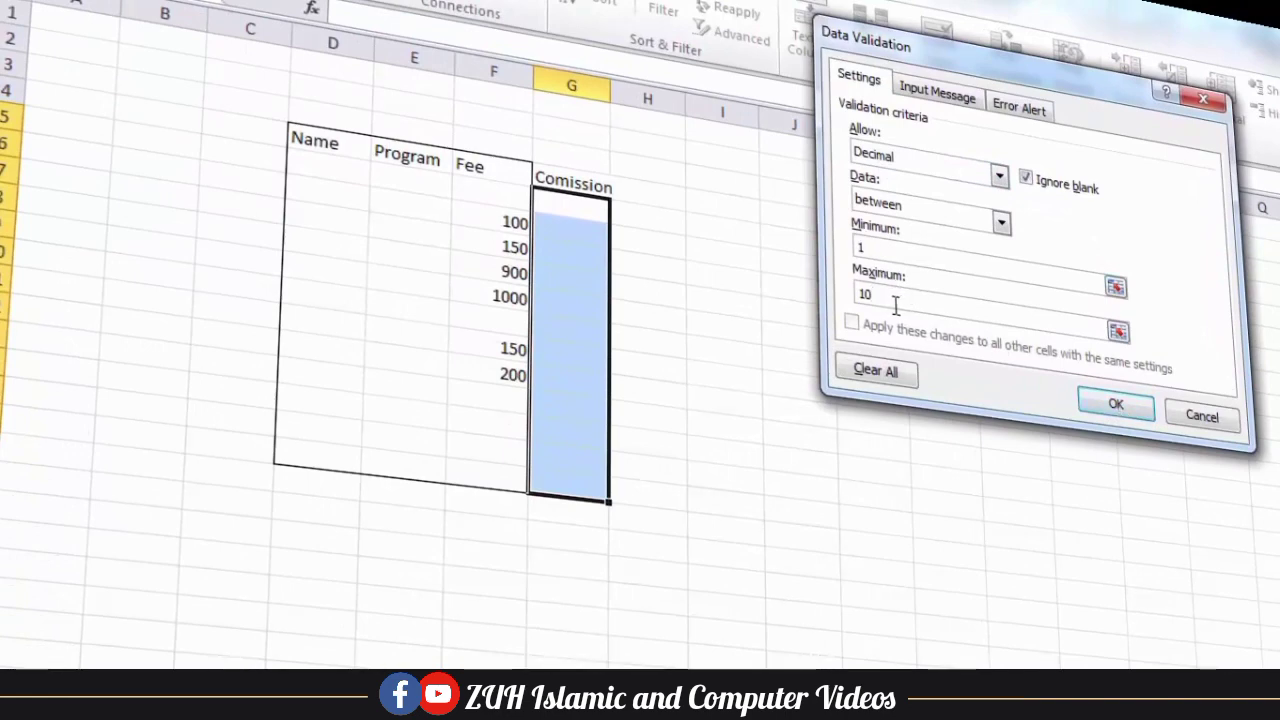
pyautogui.click(1115, 404)
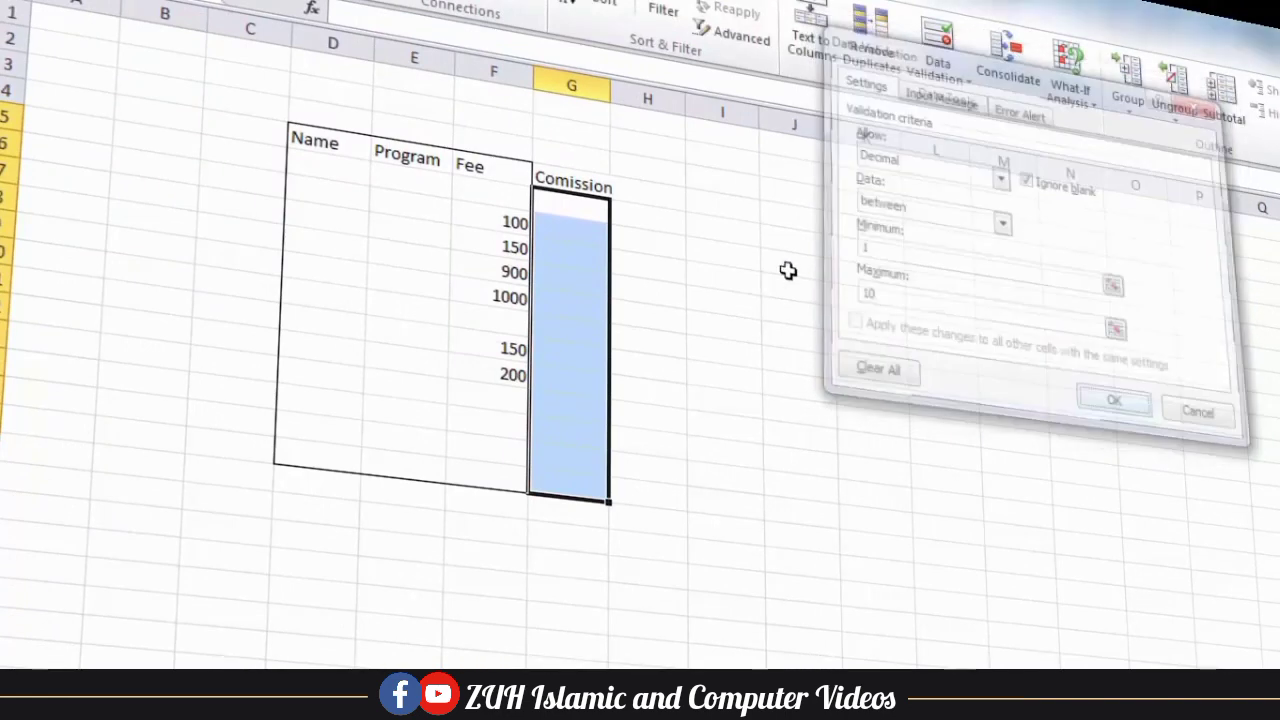
# Enter 3.2, 10 and 9.999 in cells G6 to G8 of the Comission column.
pyautogui.click(594, 233)
pyautogui.write('3.2')
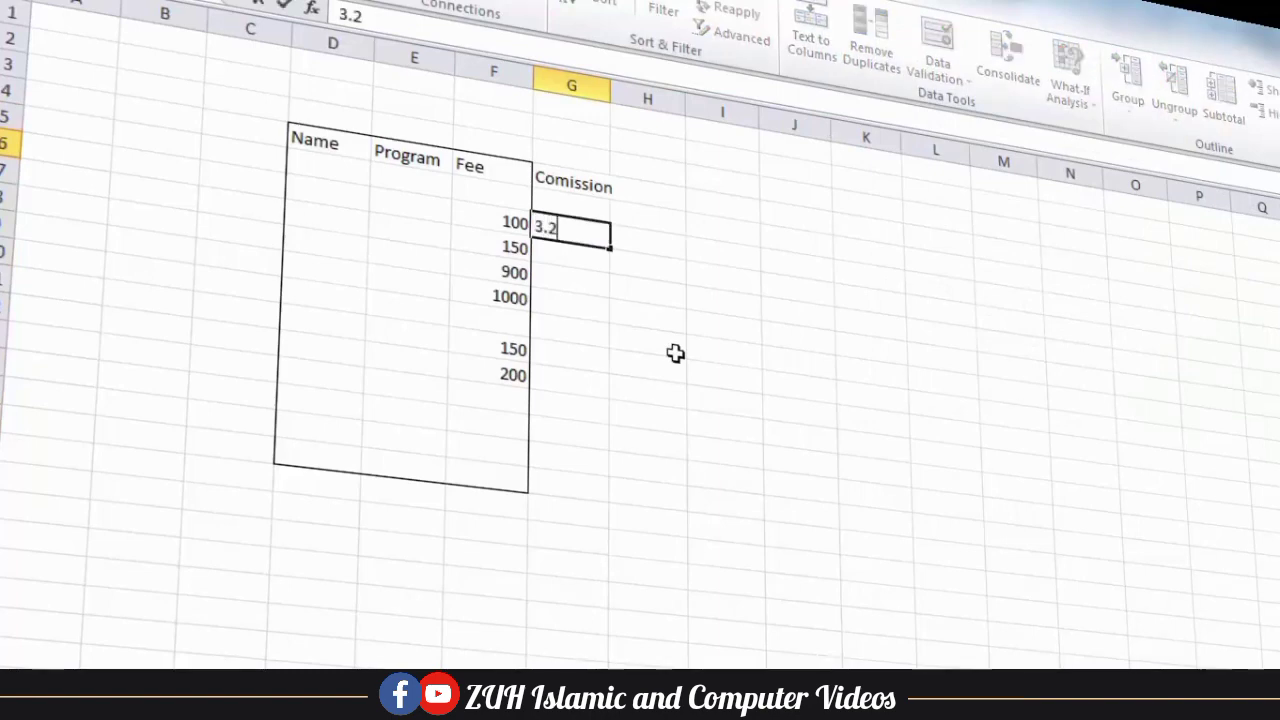
pyautogui.press('Return')
pyautogui.write('10')
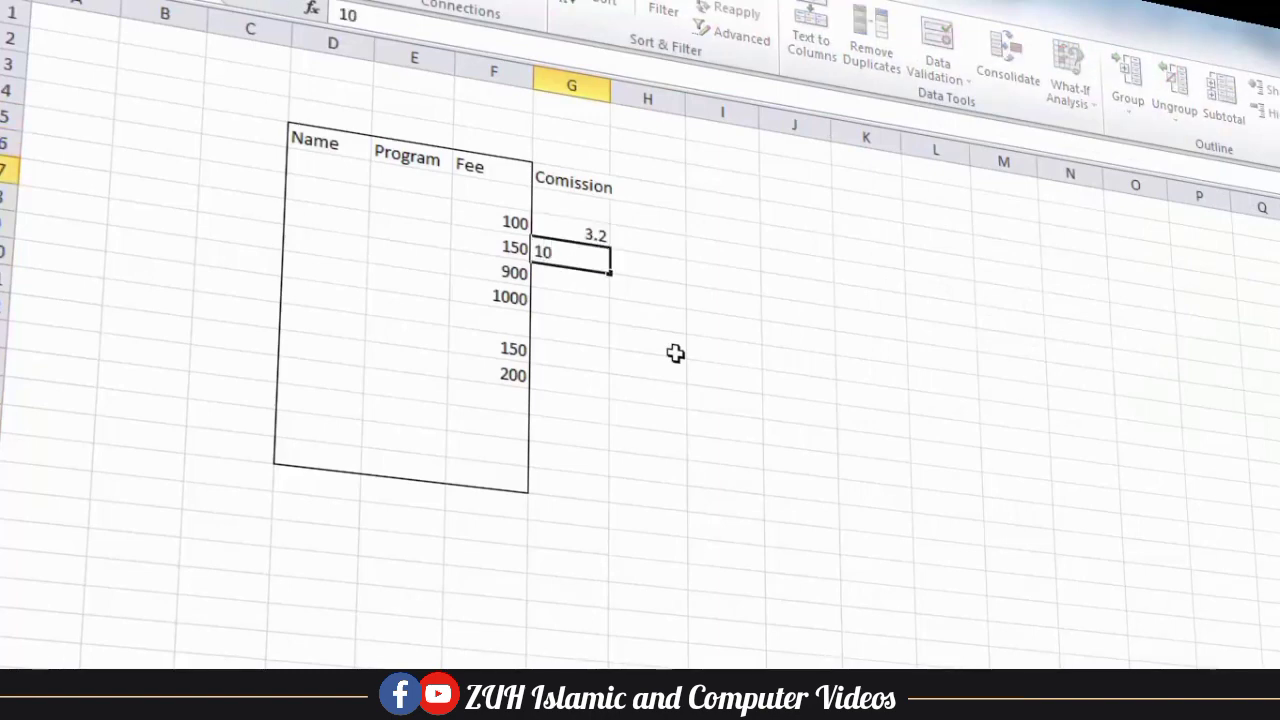
pyautogui.press('Return')
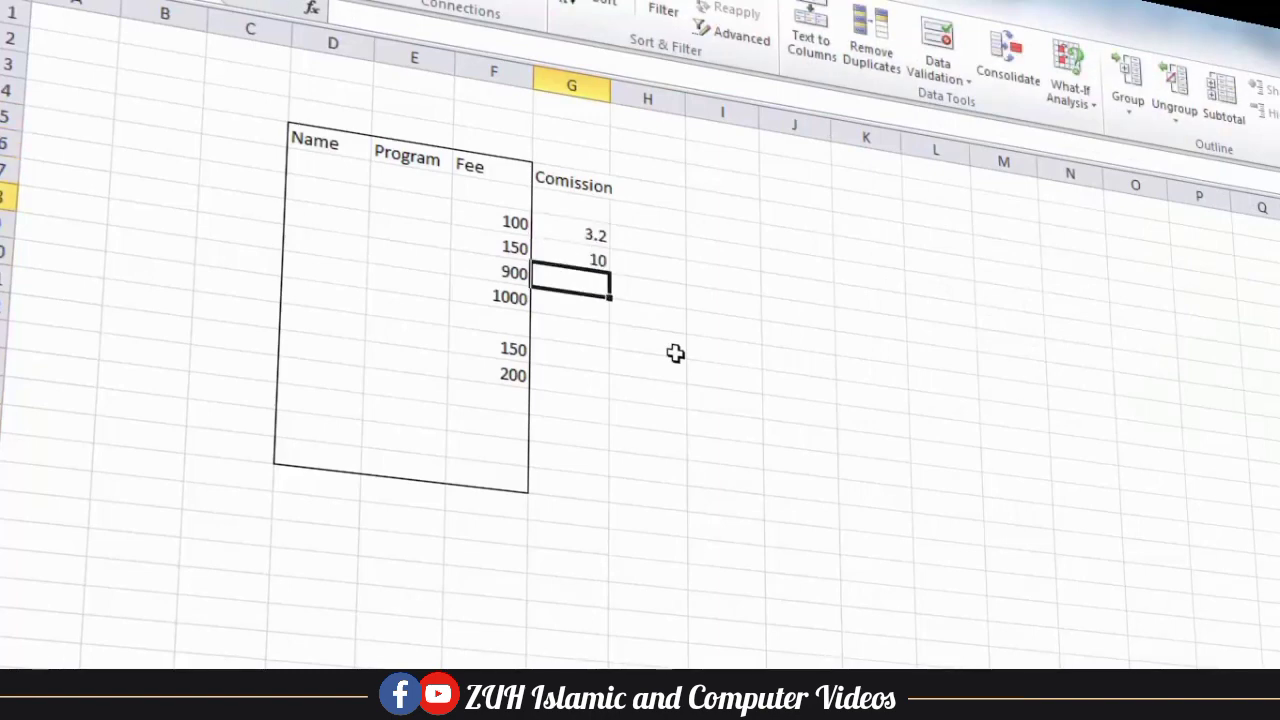
pyautogui.write('9.999')
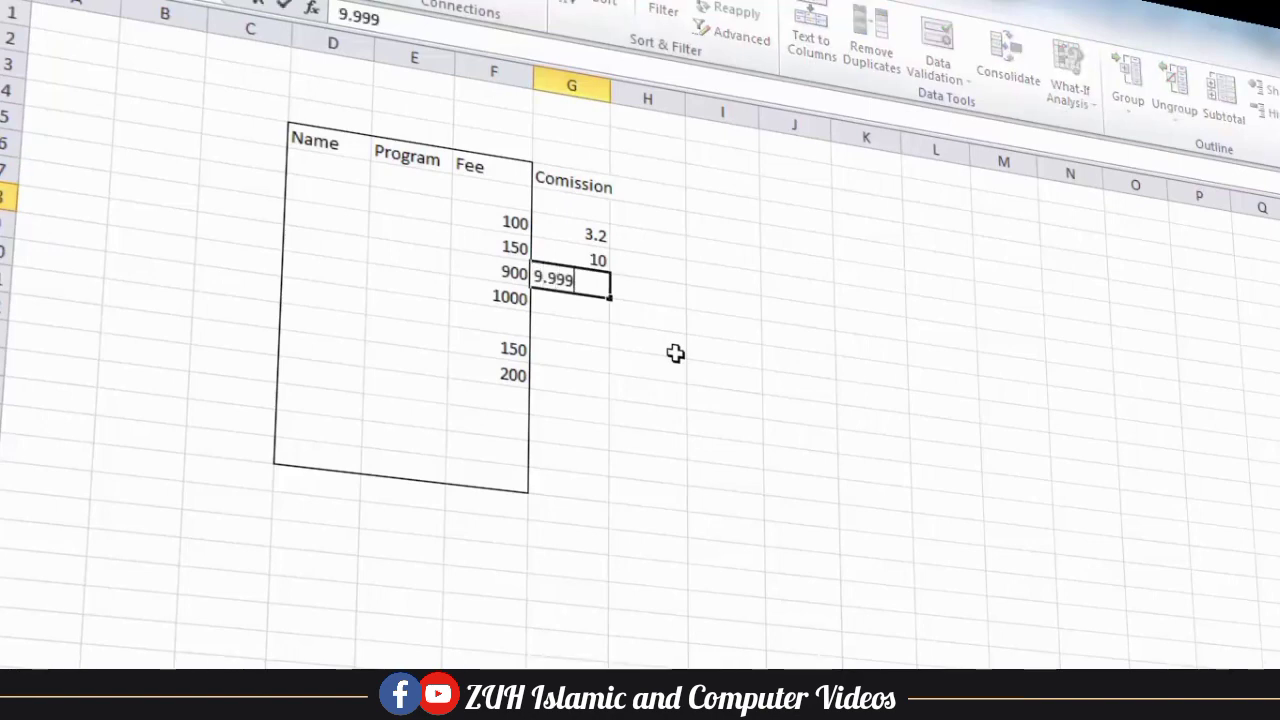
pyautogui.press('Return')
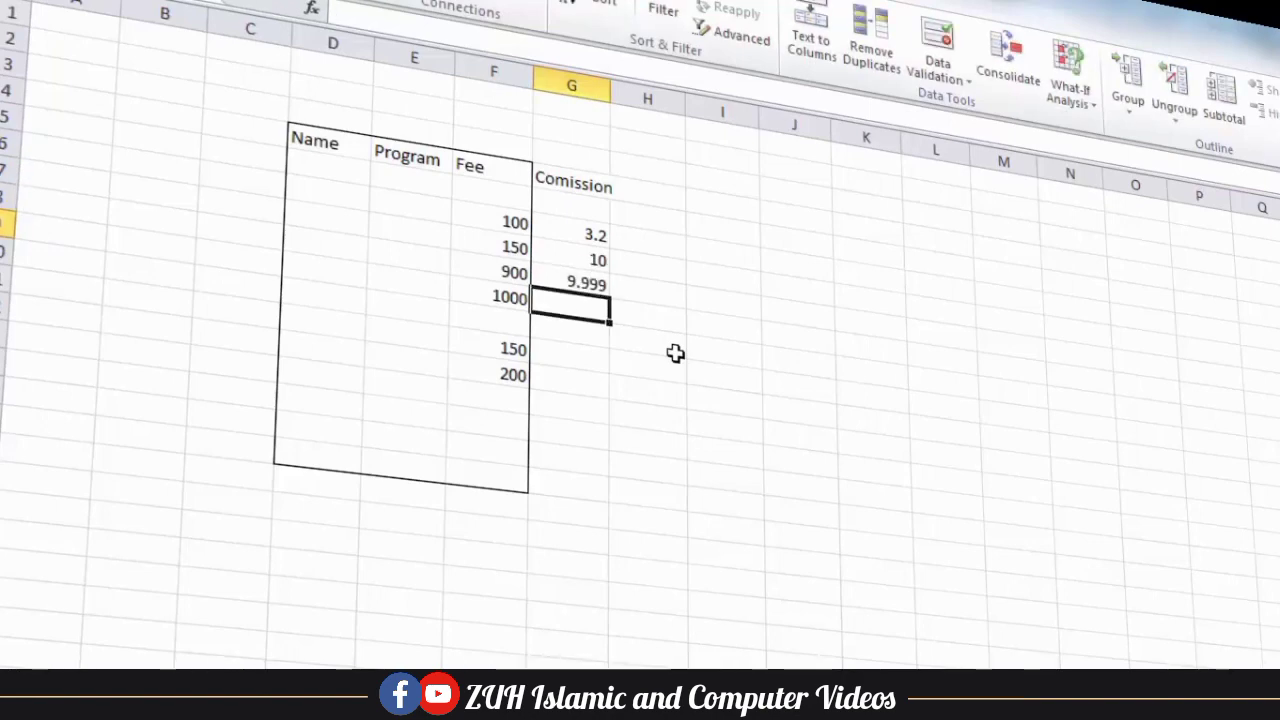
# Test the decimal rule by trying to enter 0.5 in cell G9, retry, and clear the entry.
pyautogui.write('0.5')
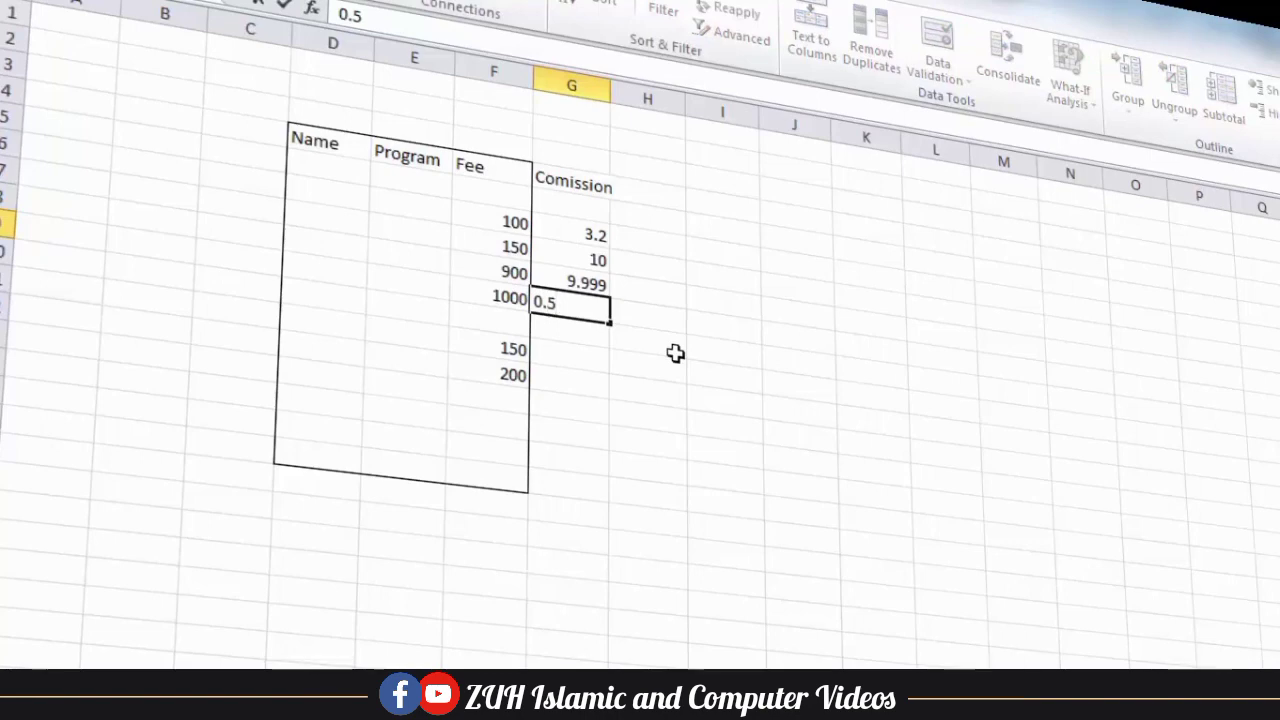
pyautogui.press('Return')
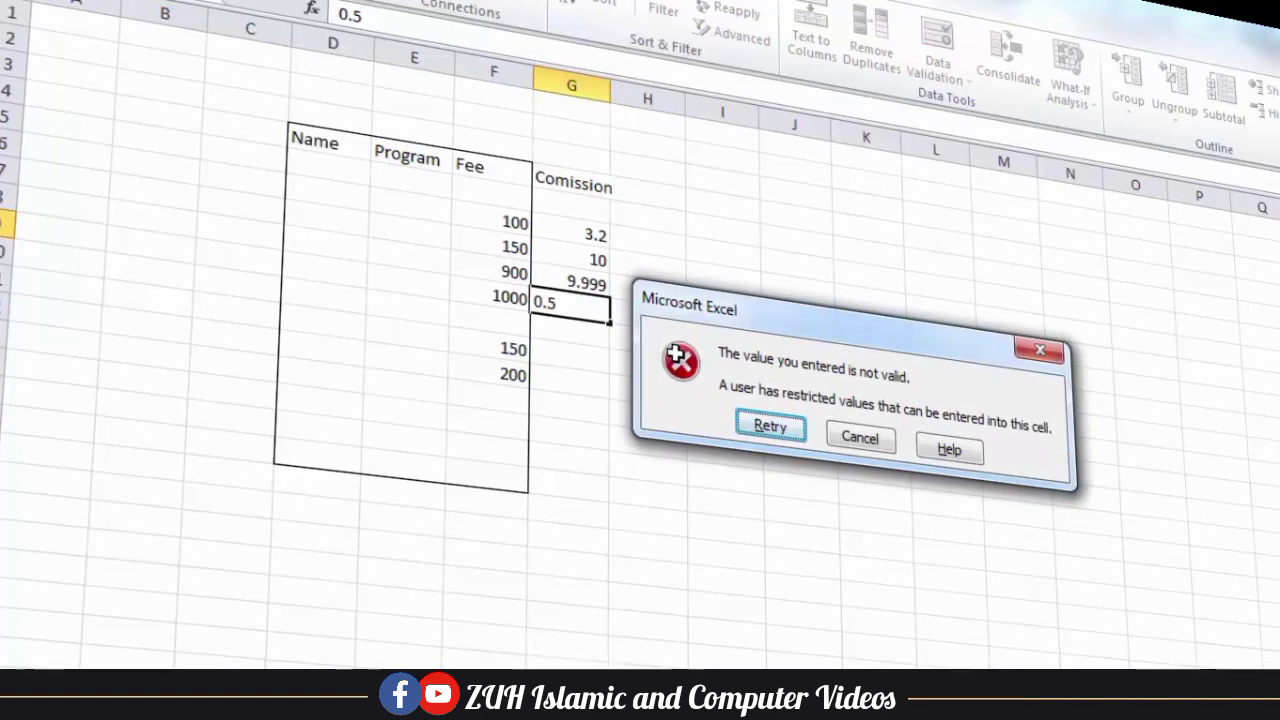
pyautogui.press('Return')
pyautogui.press('BackSpace')
pyautogui.press('Return')
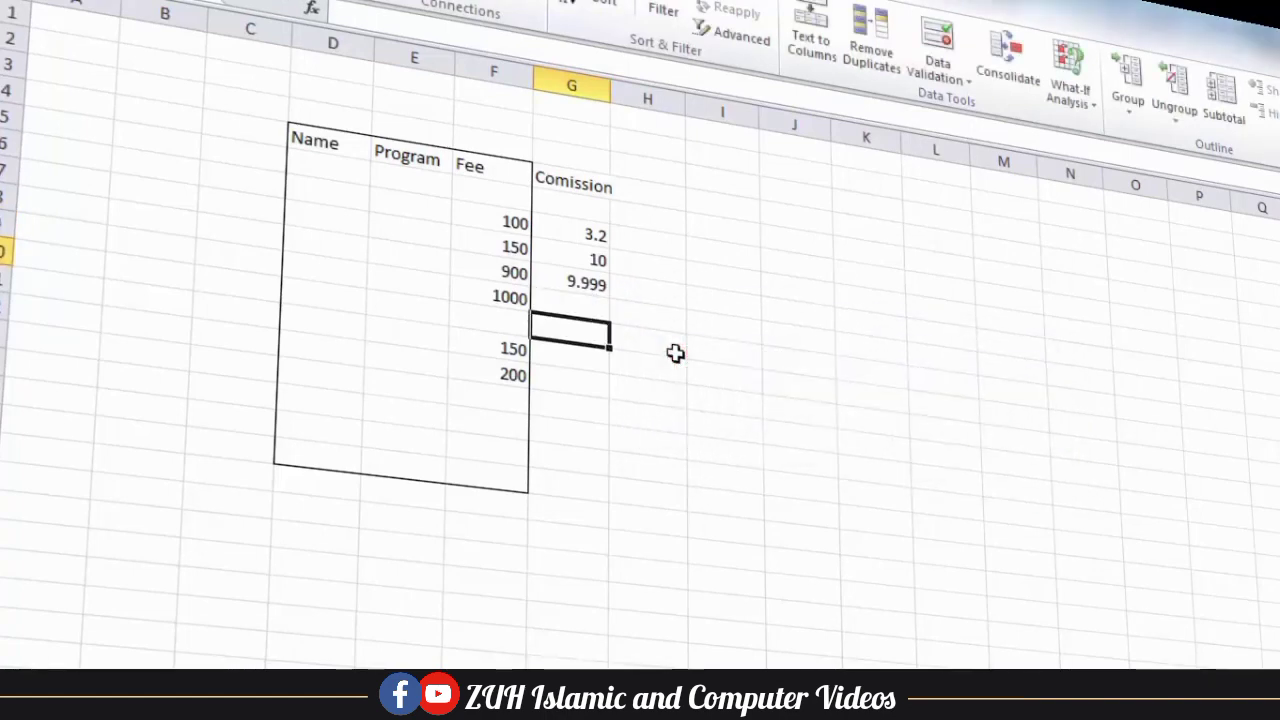
# Clear the decimal validation rule from all Comission cells with the same settings.
pyautogui.click(936, 38)
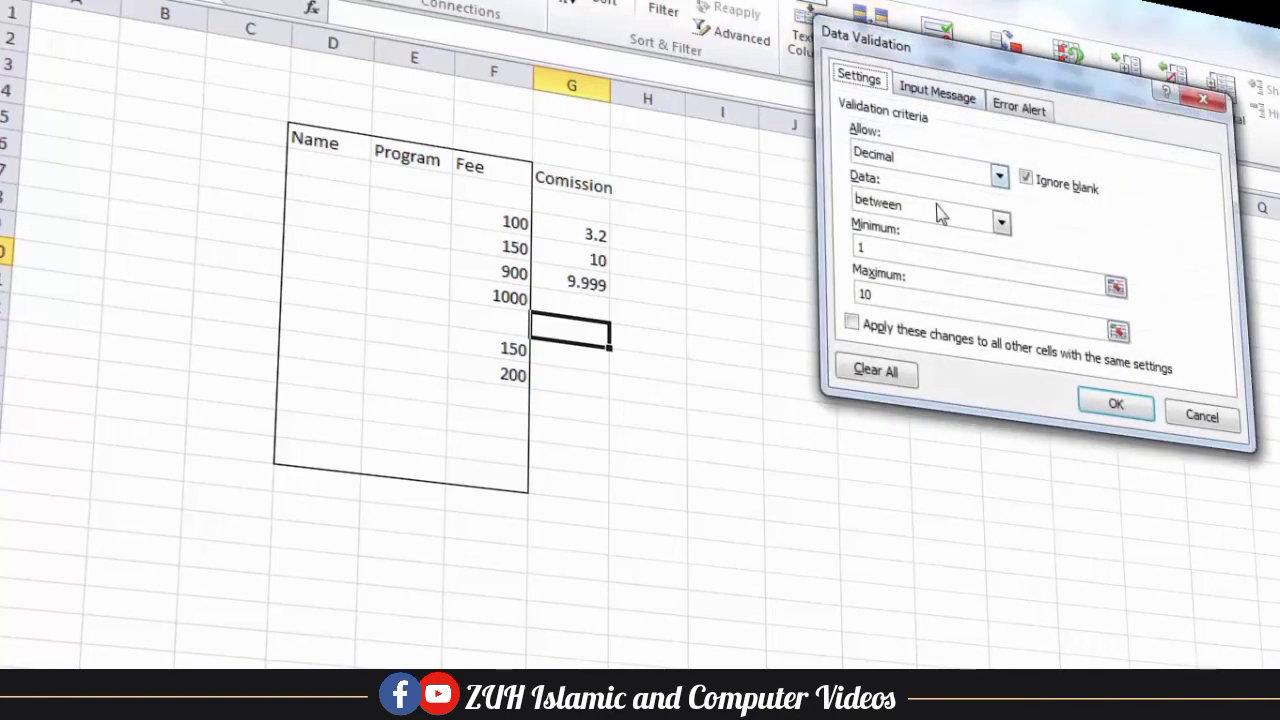
pyautogui.click(891, 160)
pyautogui.click(891, 160)
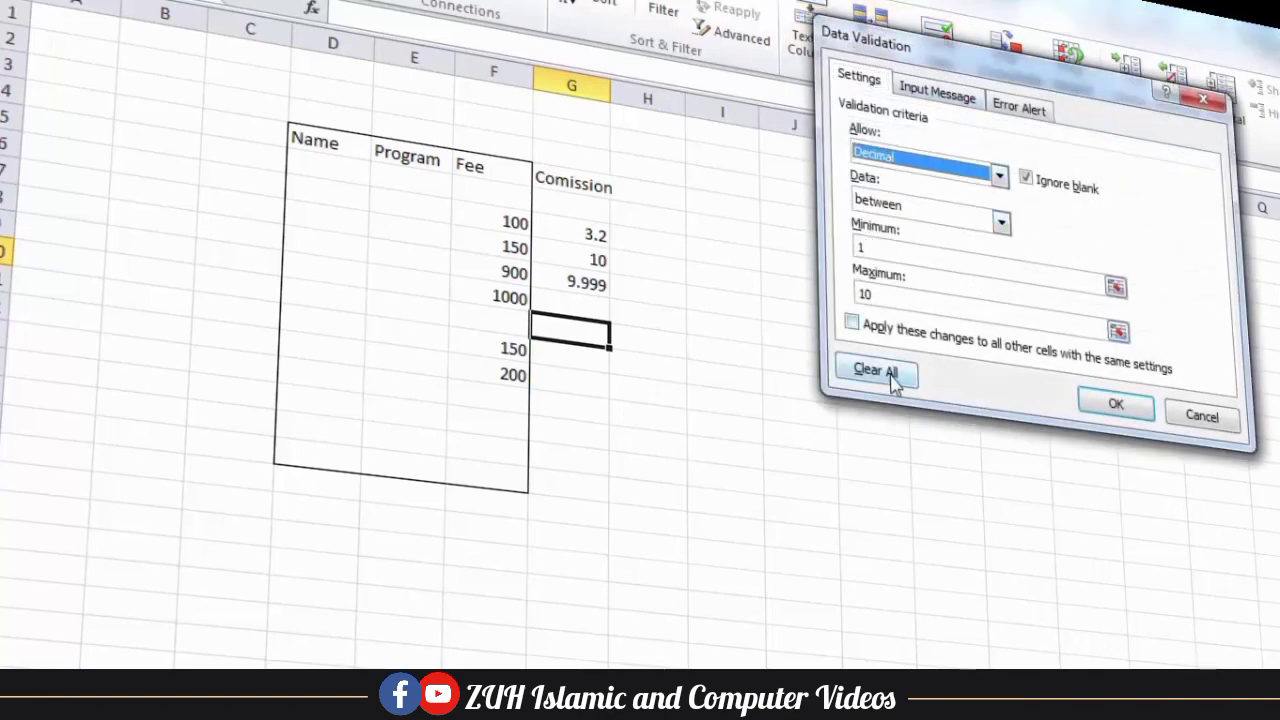
pyautogui.click(890, 378)
pyautogui.click(897, 172)
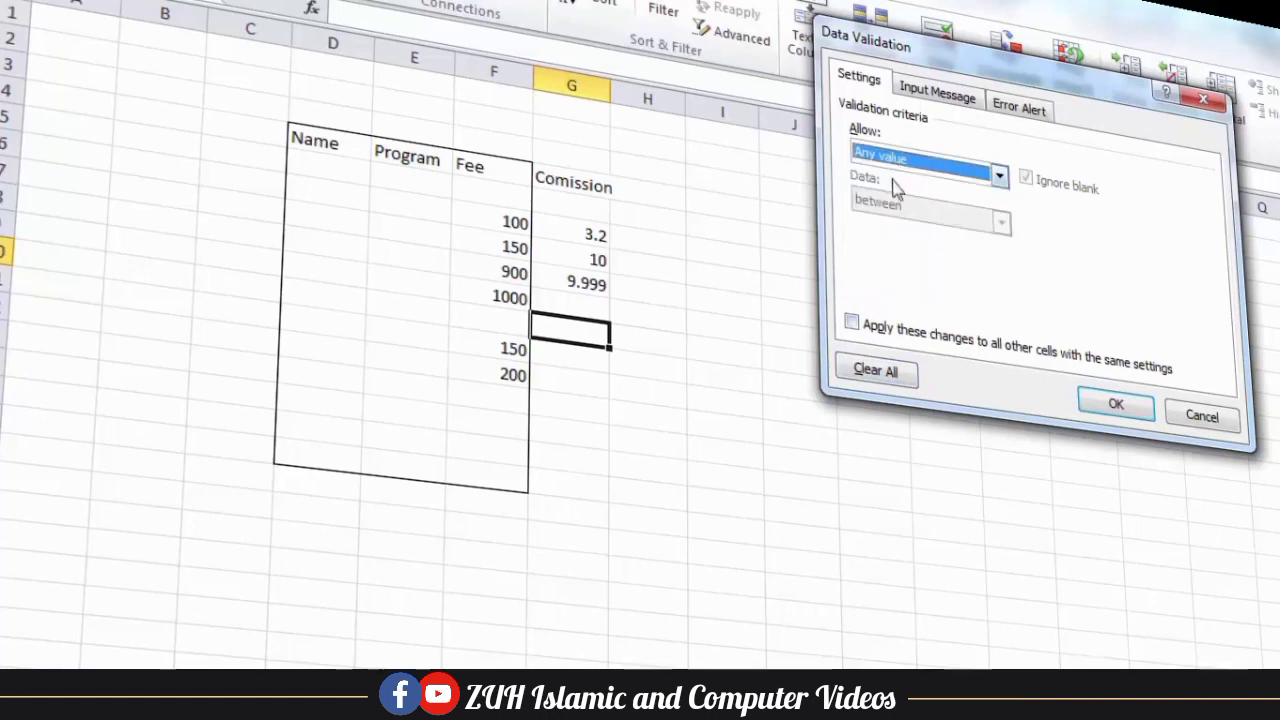
pyautogui.click(852, 323)
pyautogui.click(878, 370)
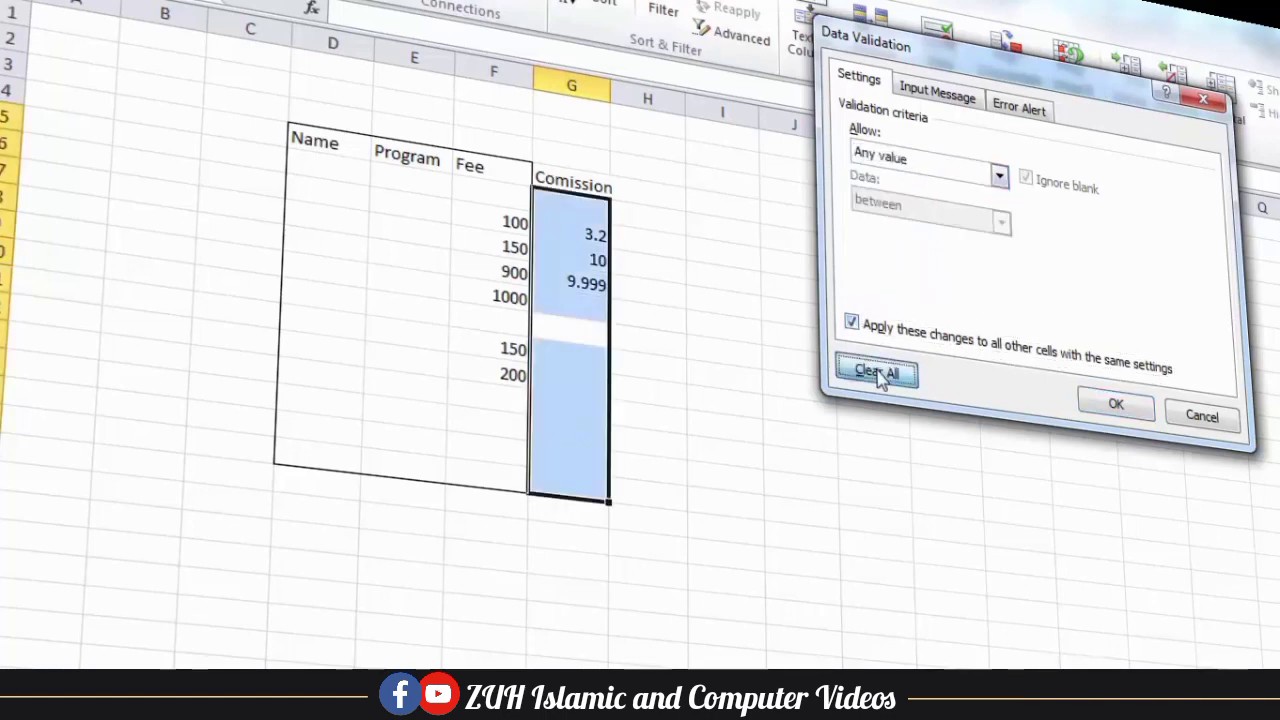
pyautogui.click(1093, 402)
pyautogui.hotkey('alt', 'd')
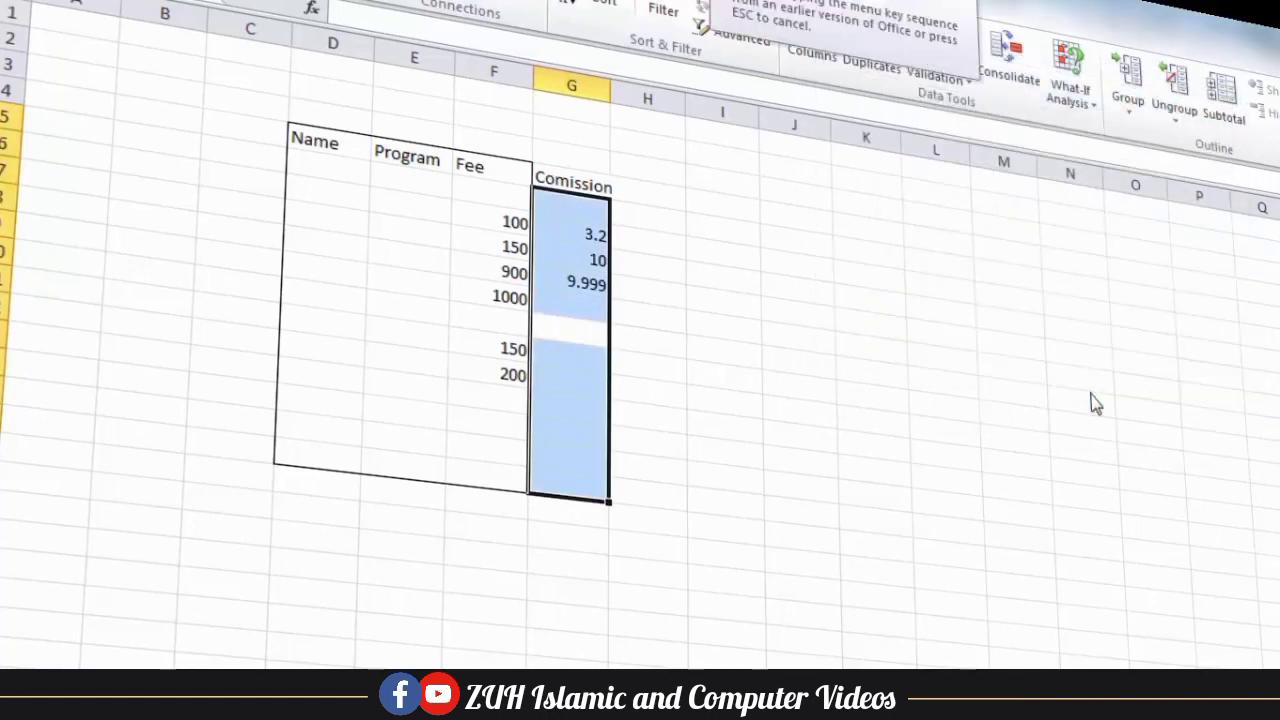
pyautogui.press('l')
pyautogui.click(900, 164)
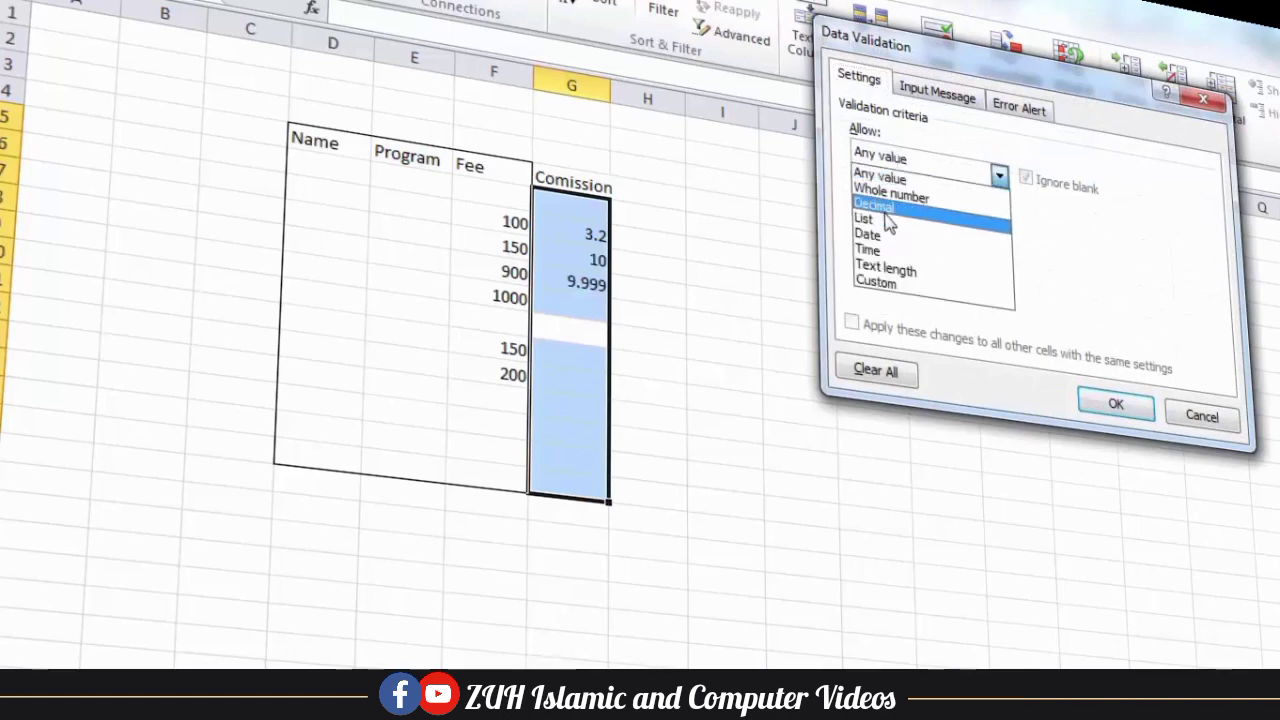
pyautogui.click(886, 220)
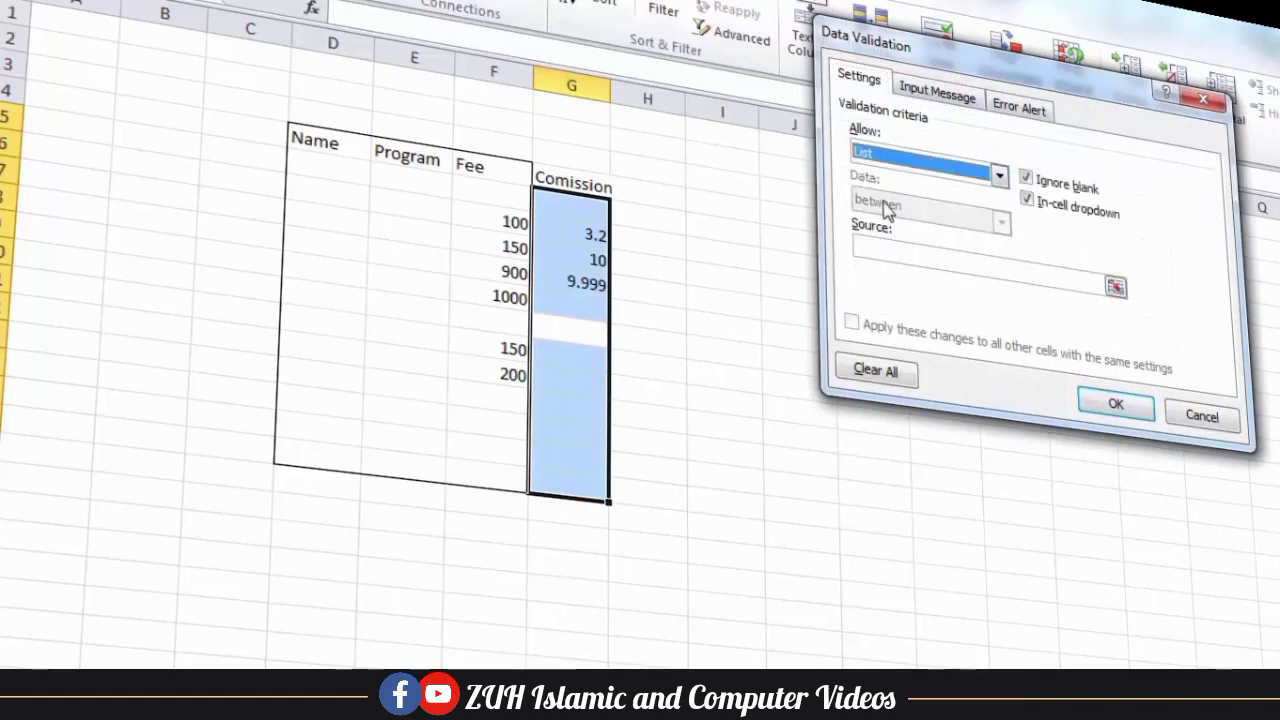
pyautogui.click(1196, 417)
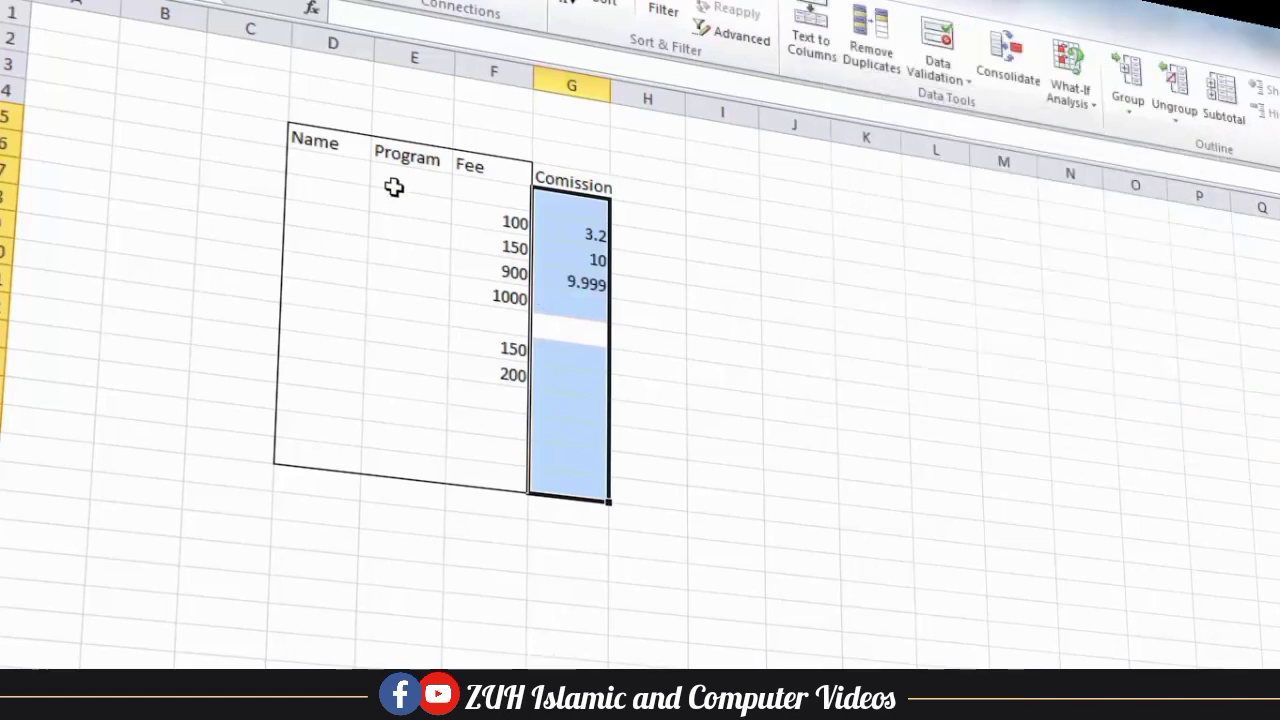
# Apply a drop-down list validation rule to E5:E16 with the source Word,Excel,Access,Corel Draw,Phtoshop,PowerPoint,etc.
pyautogui.moveTo(394, 190); pyautogui.dragTo(394, 459)
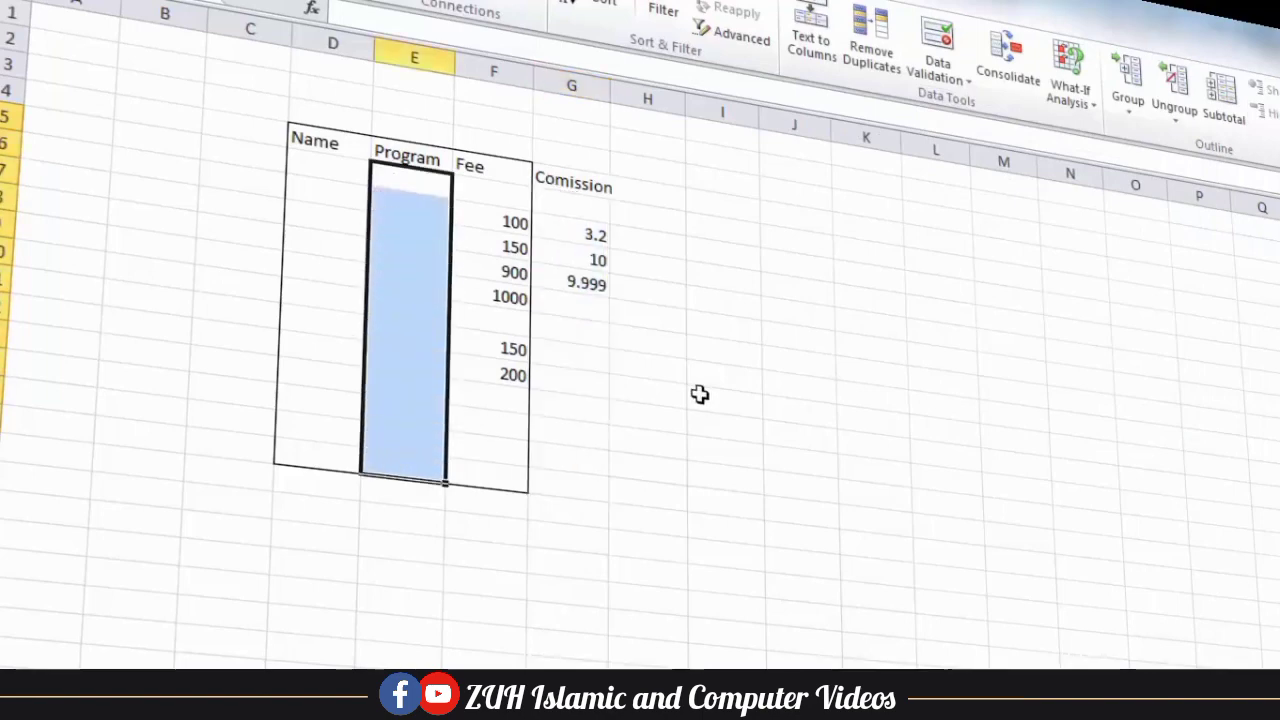
pyautogui.hotkey('alt', 'a')
pyautogui.press('v')
pyautogui.press('v')
pyautogui.click(929, 172)
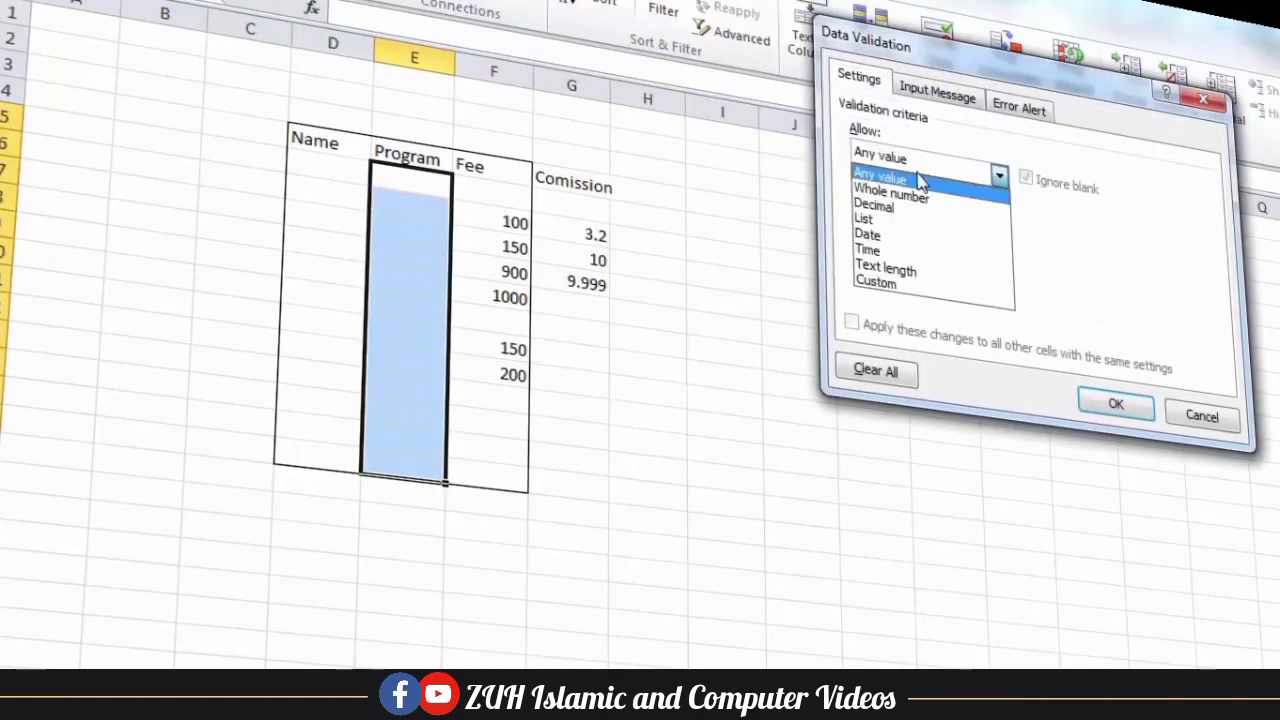
pyautogui.click(889, 226)
pyautogui.click(886, 246)
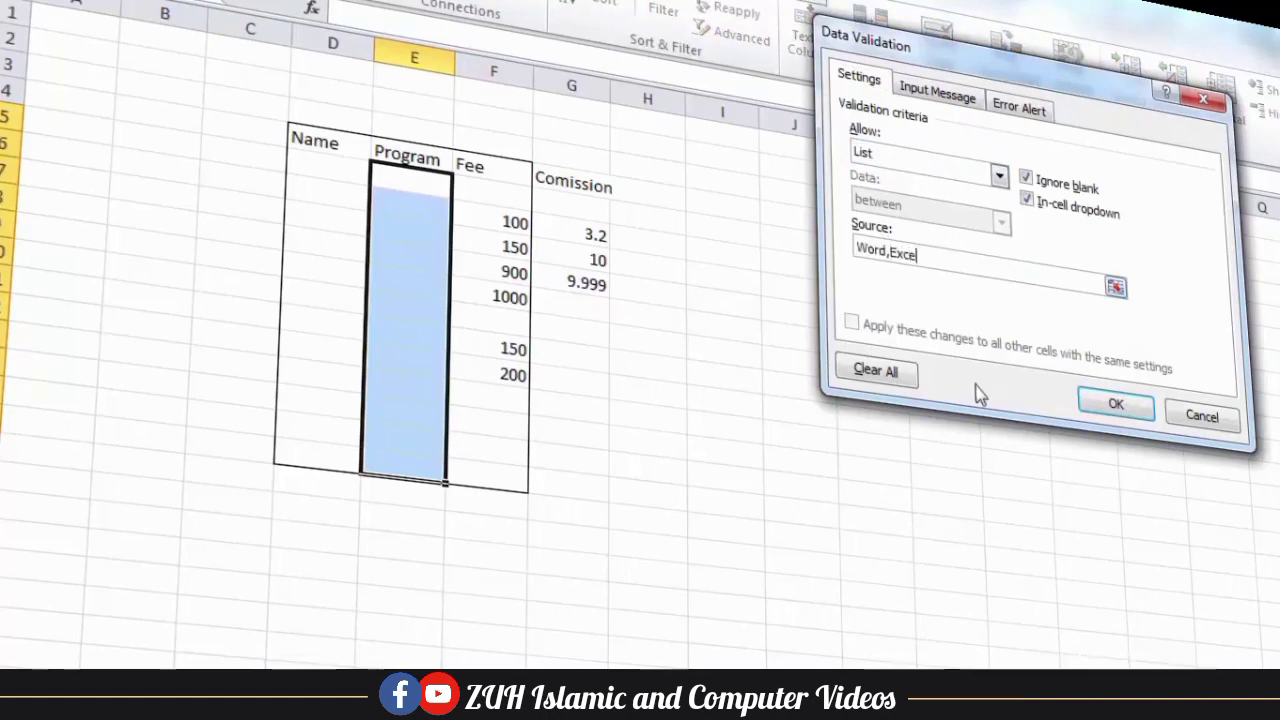
pyautogui.write('Word,Excel,Access,Corel Draw,')
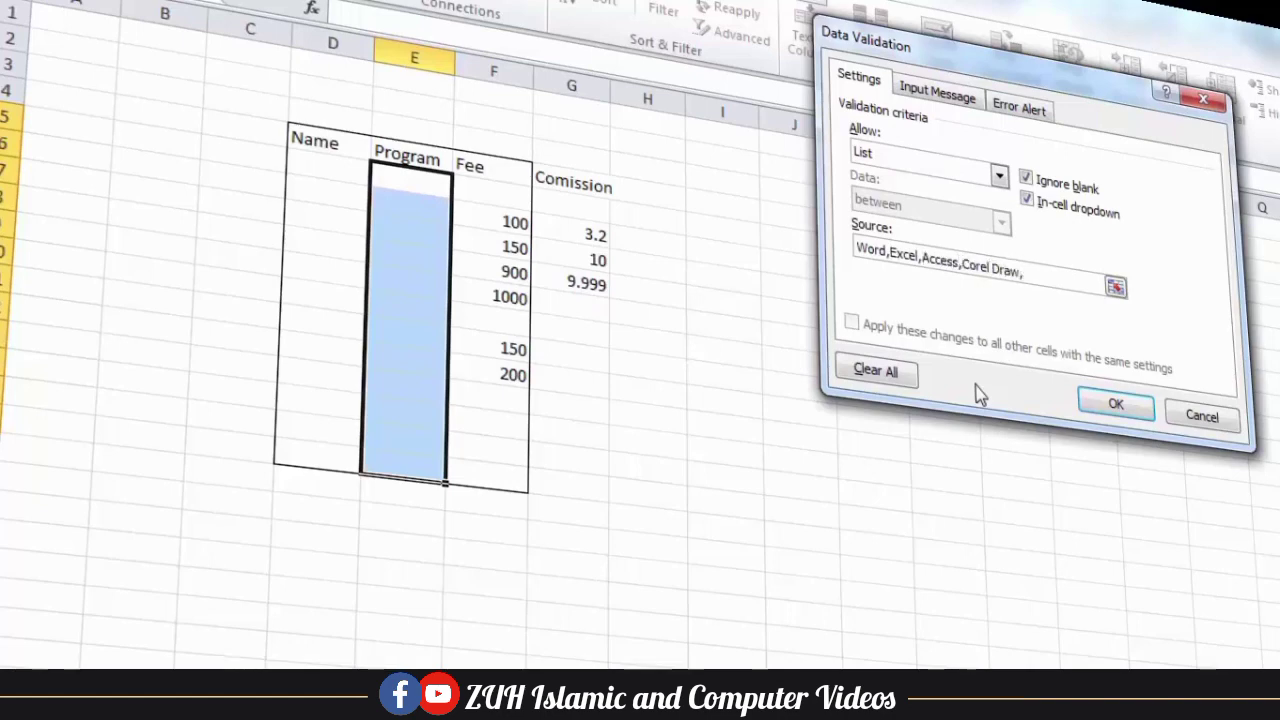
pyautogui.write('Phtoshop,')
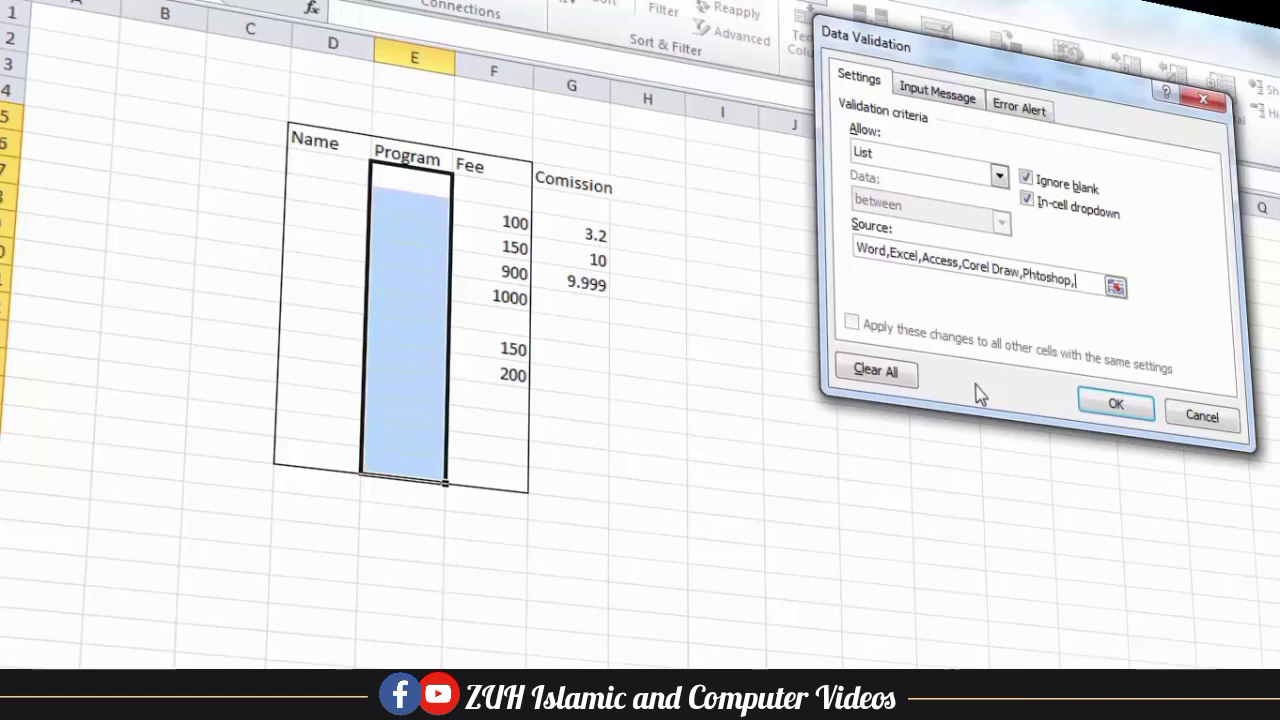
pyautogui.write('r')
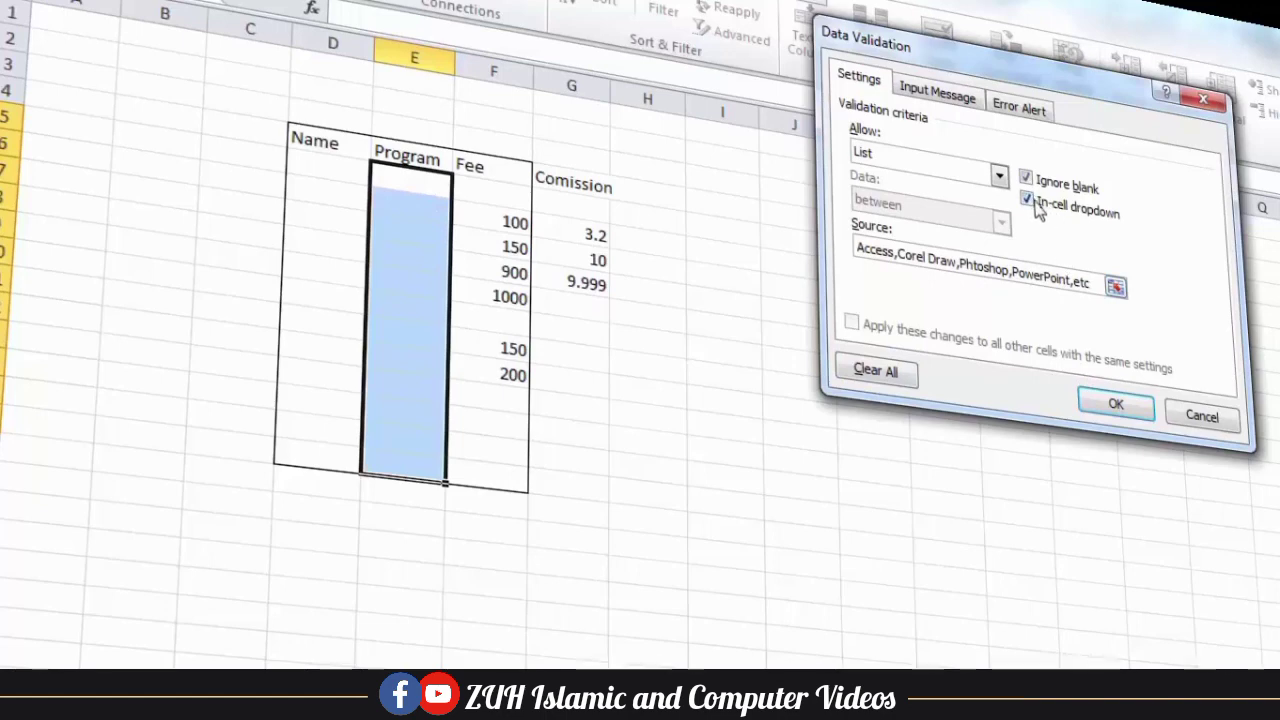
pyautogui.click(1117, 405)
# Choose Corel Draw in E5, Access in E7, Excel in E9 and Access in E6 from the Program drop-down lists.
pyautogui.click(462, 188)
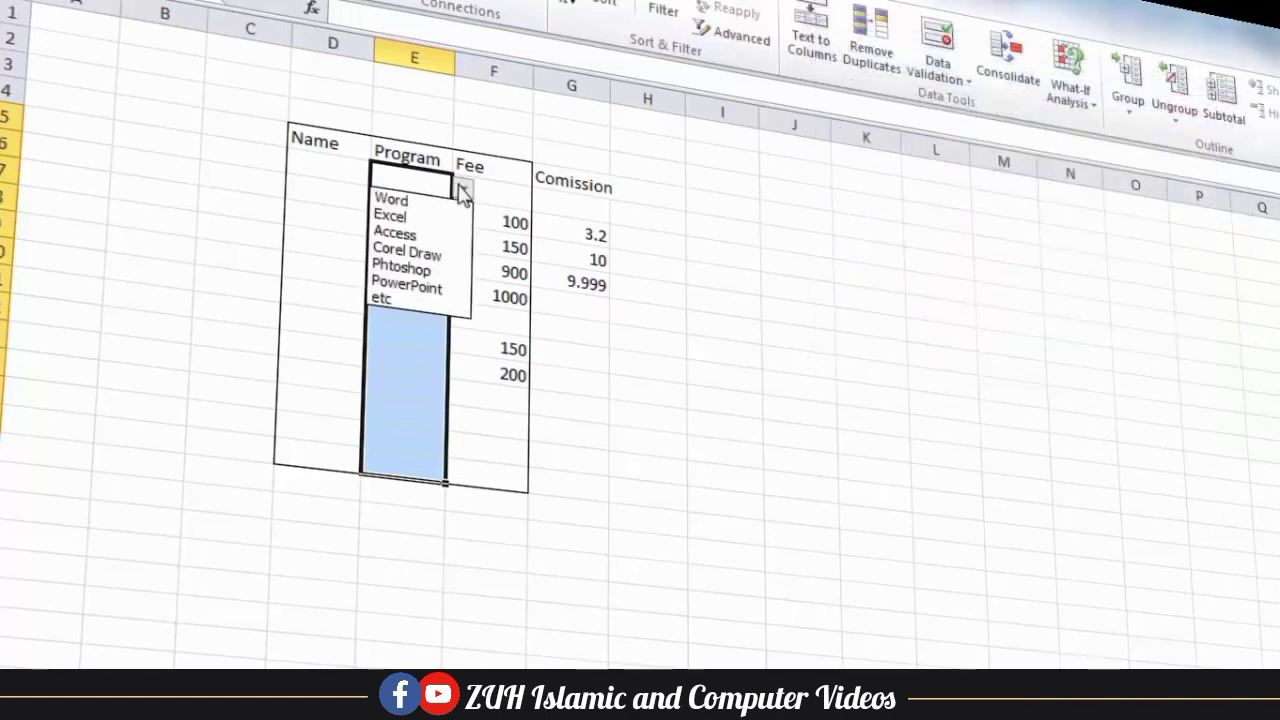
pyautogui.click(422, 252)
pyautogui.click(417, 228)
pyautogui.click(462, 238)
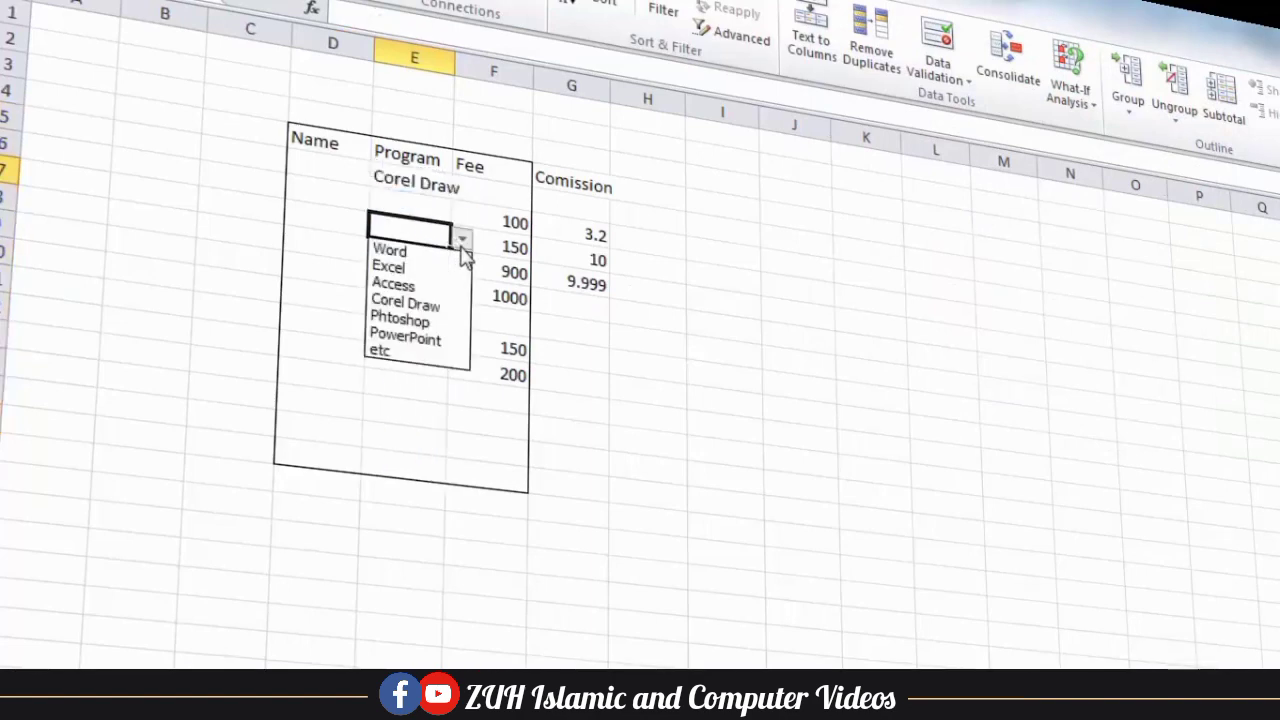
pyautogui.click(432, 288)
pyautogui.click(423, 284)
pyautogui.click(460, 288)
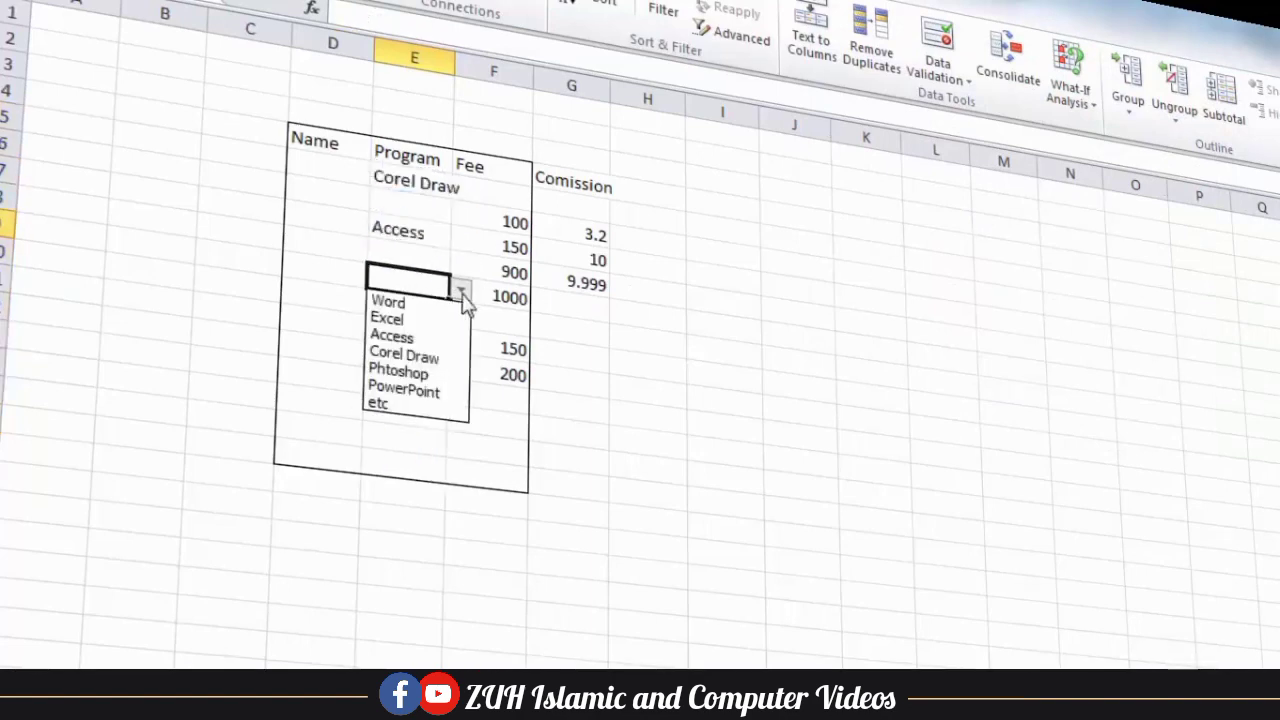
pyautogui.click(405, 318)
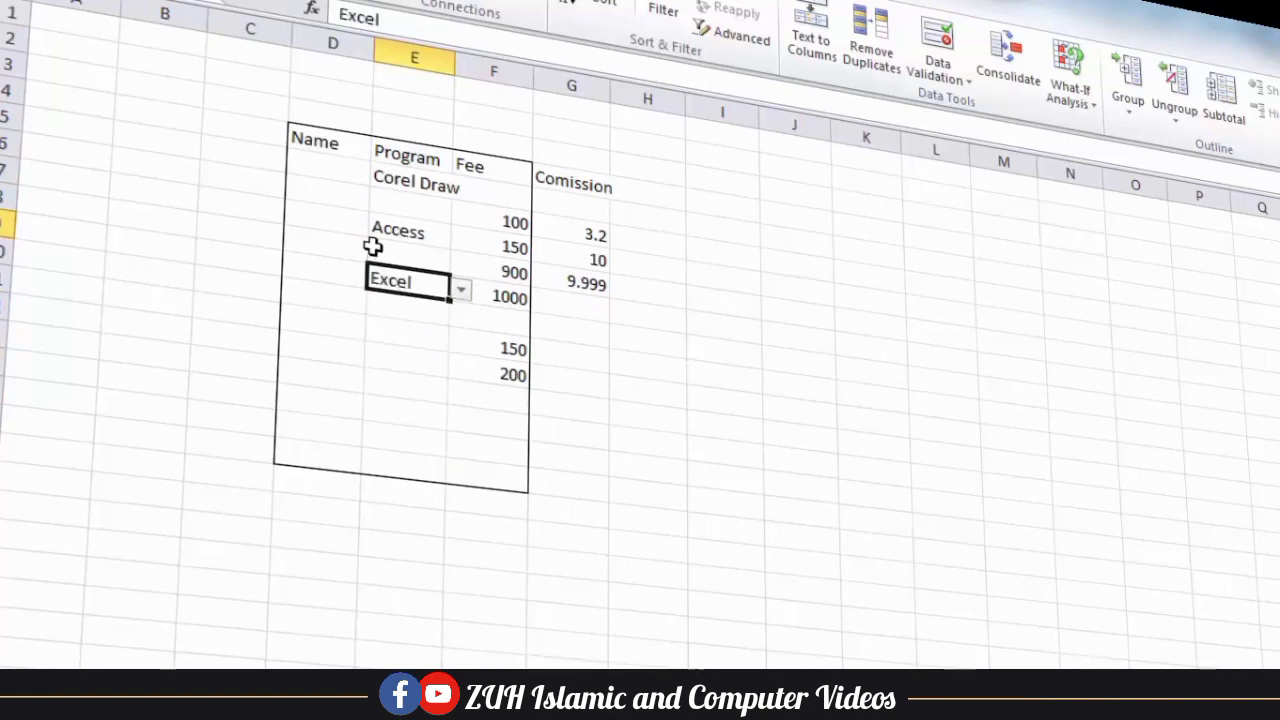
pyautogui.click(432, 207)
pyautogui.click(462, 214)
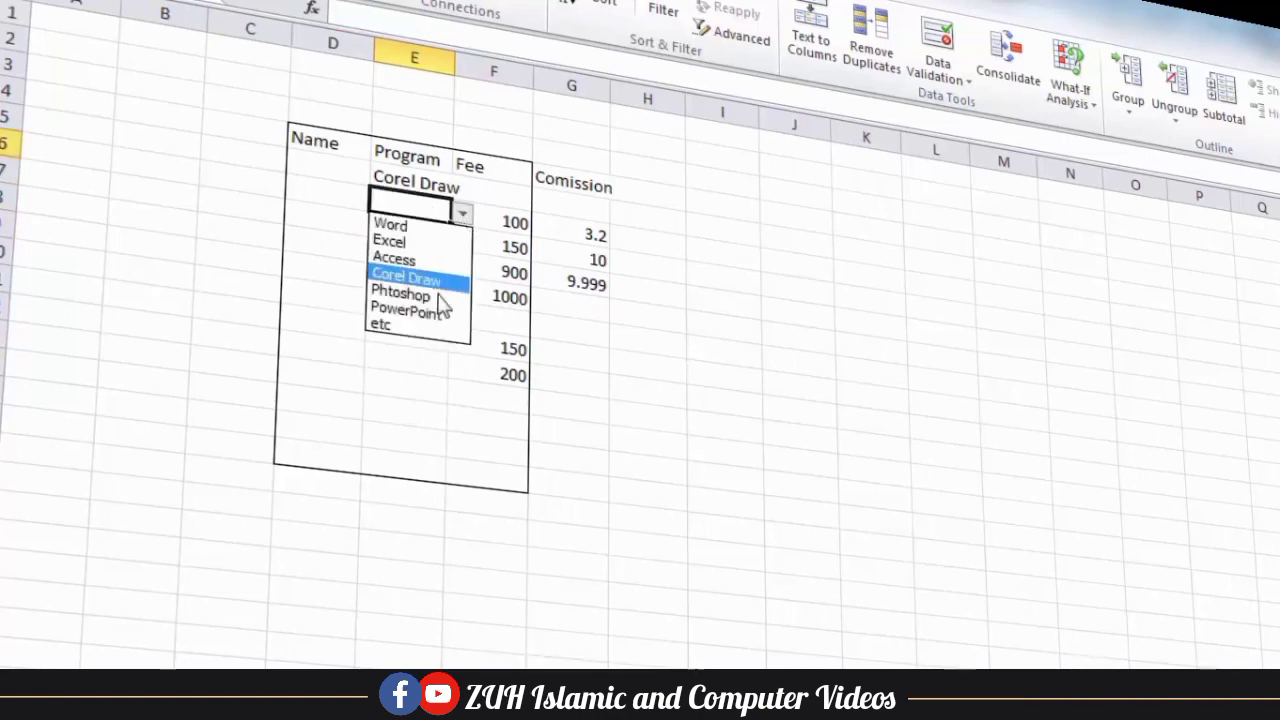
pyautogui.click(424, 262)
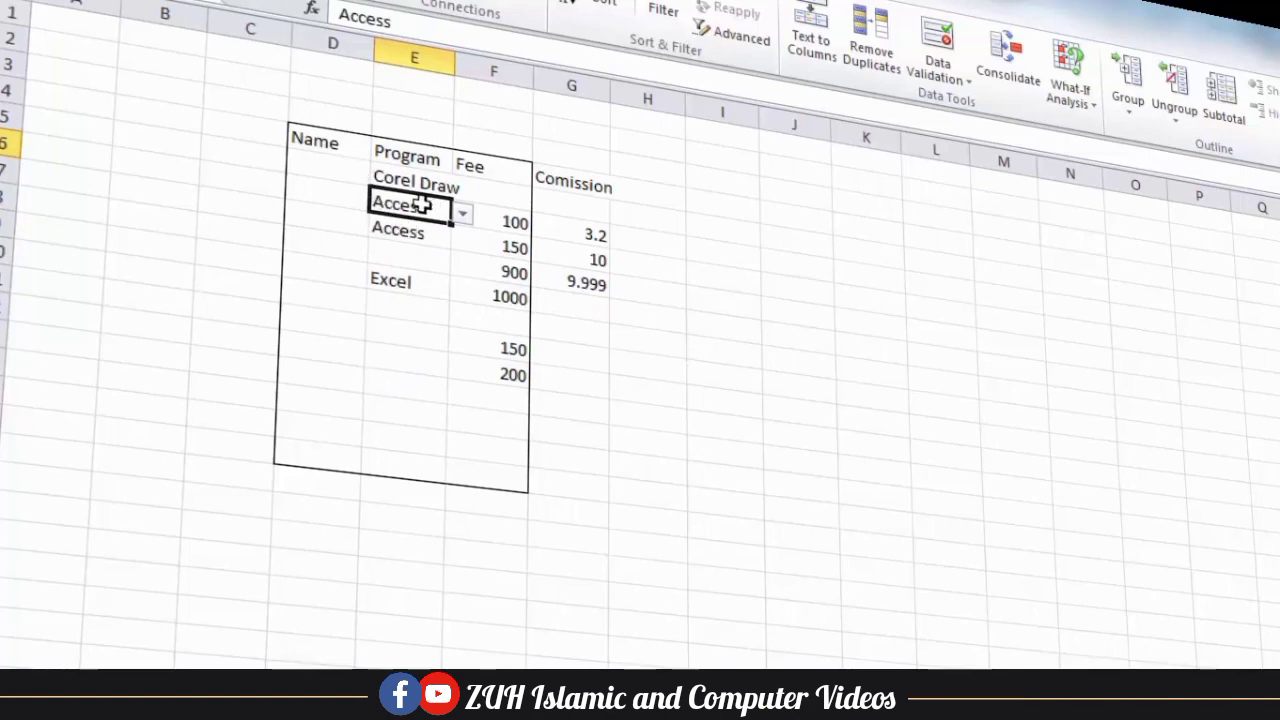
# Clear the list validation rule from all Program cells with the same settings.
pyautogui.click(937, 40)
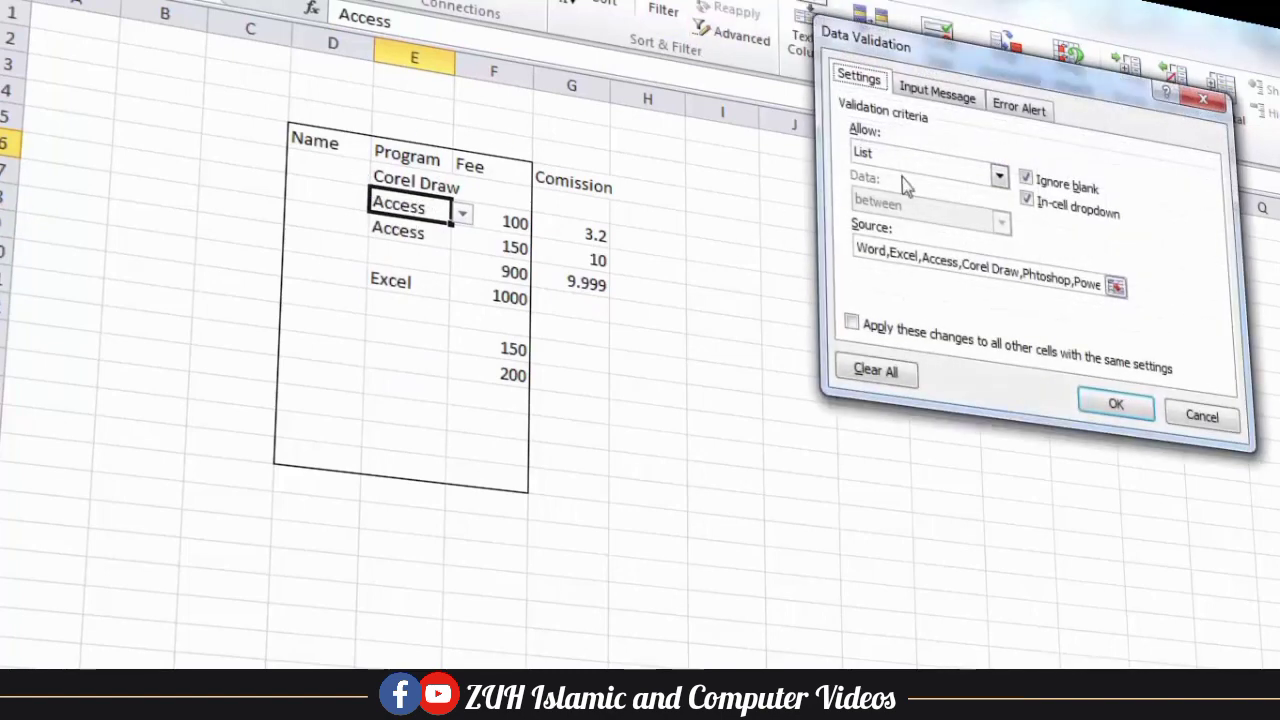
pyautogui.click(876, 335)
pyautogui.click(882, 376)
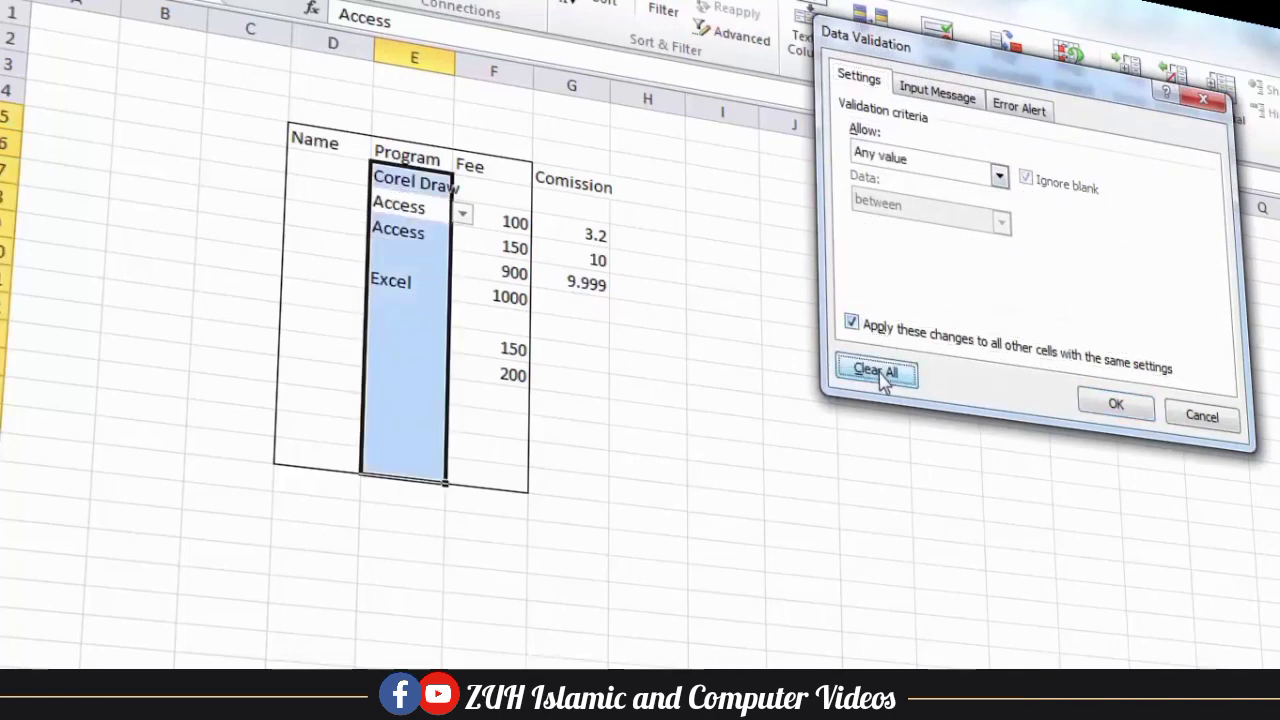
pyautogui.click(1095, 405)
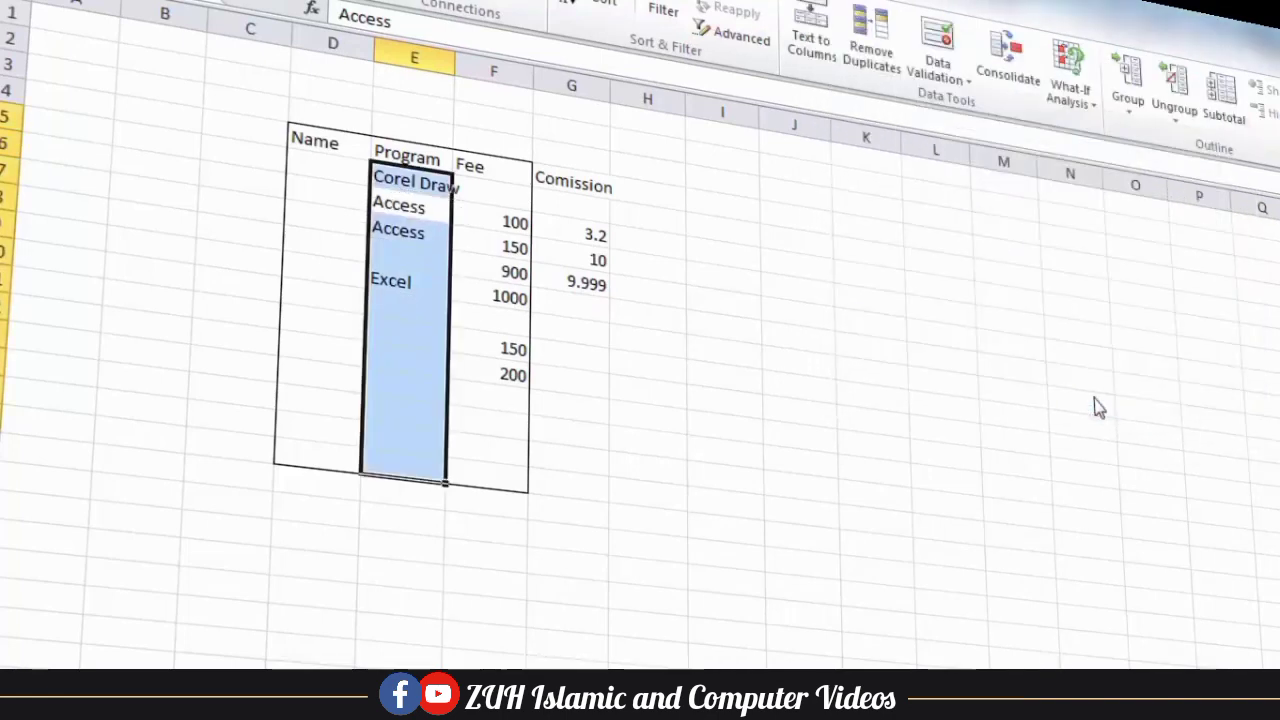
# Enter the heading Program List in A1 and Word, Excel, Access, PowerPoint, DIT, CIT, DIA and C++ in A2:A9.
pyautogui.click(153, 43)
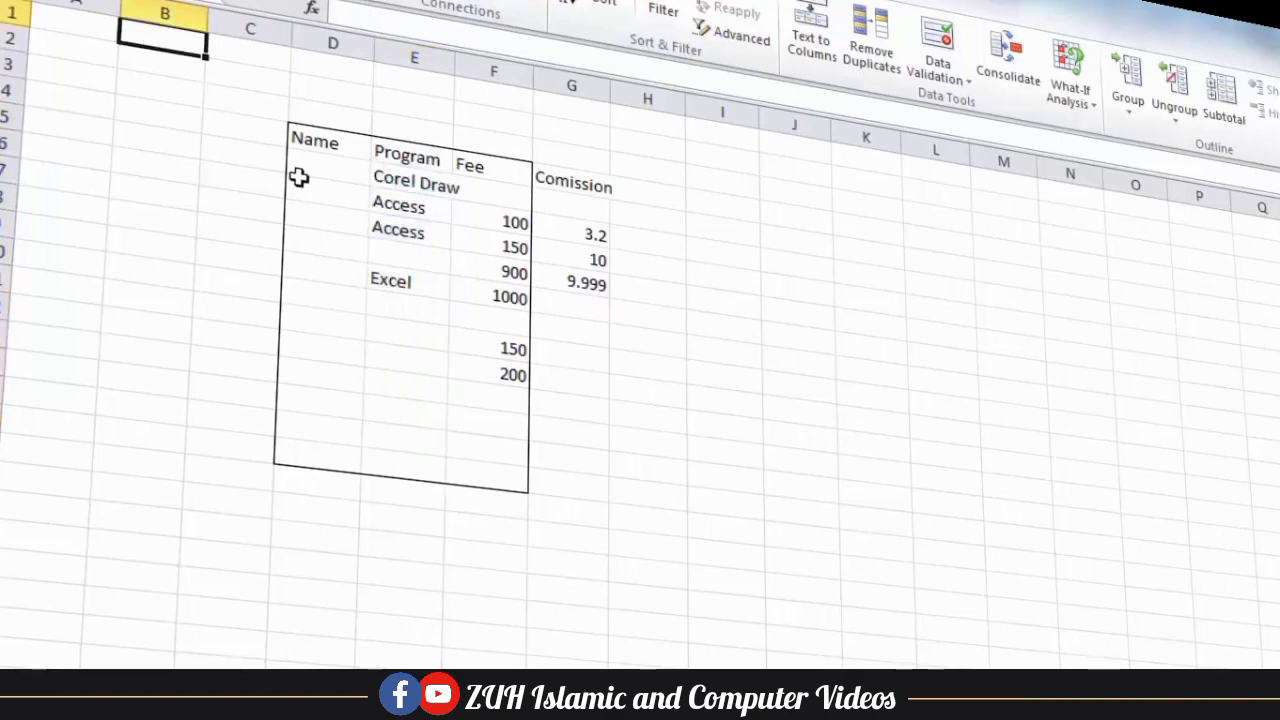
pyautogui.press('Left')
pyautogui.write('Program List Word Excel ')
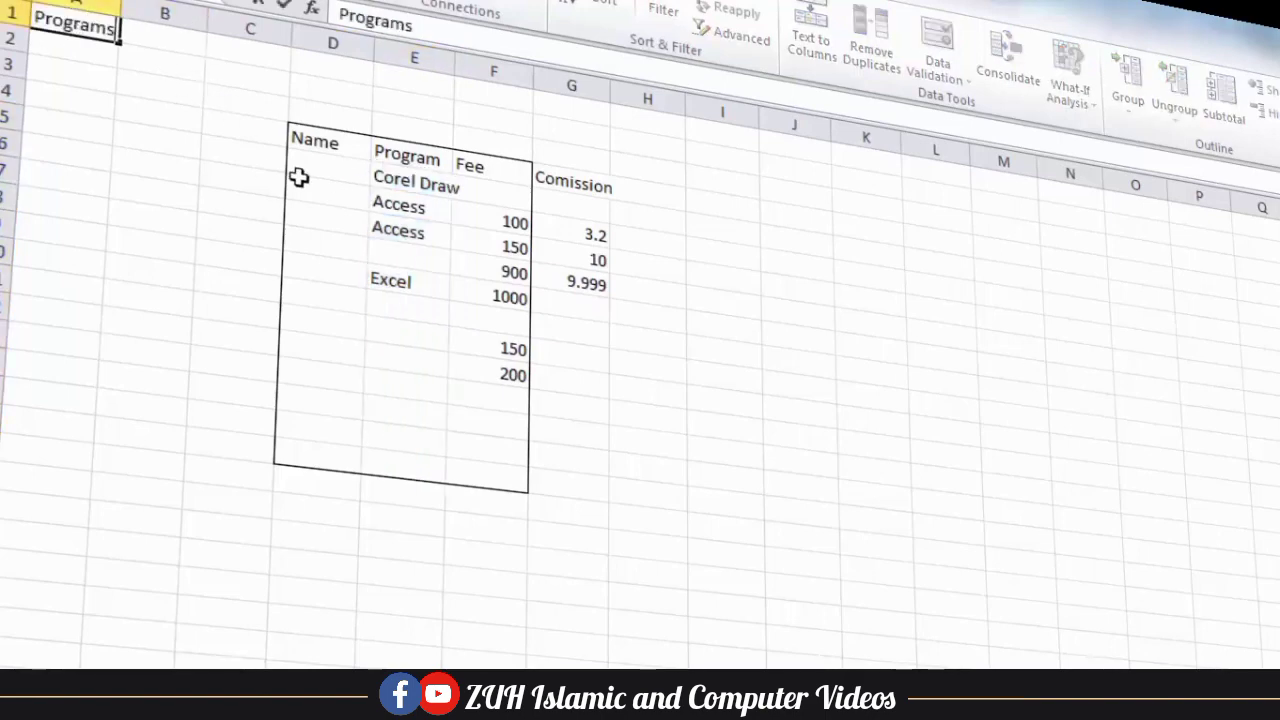
pyautogui.write('Access PowerPoint DIT CIT DIA C++')
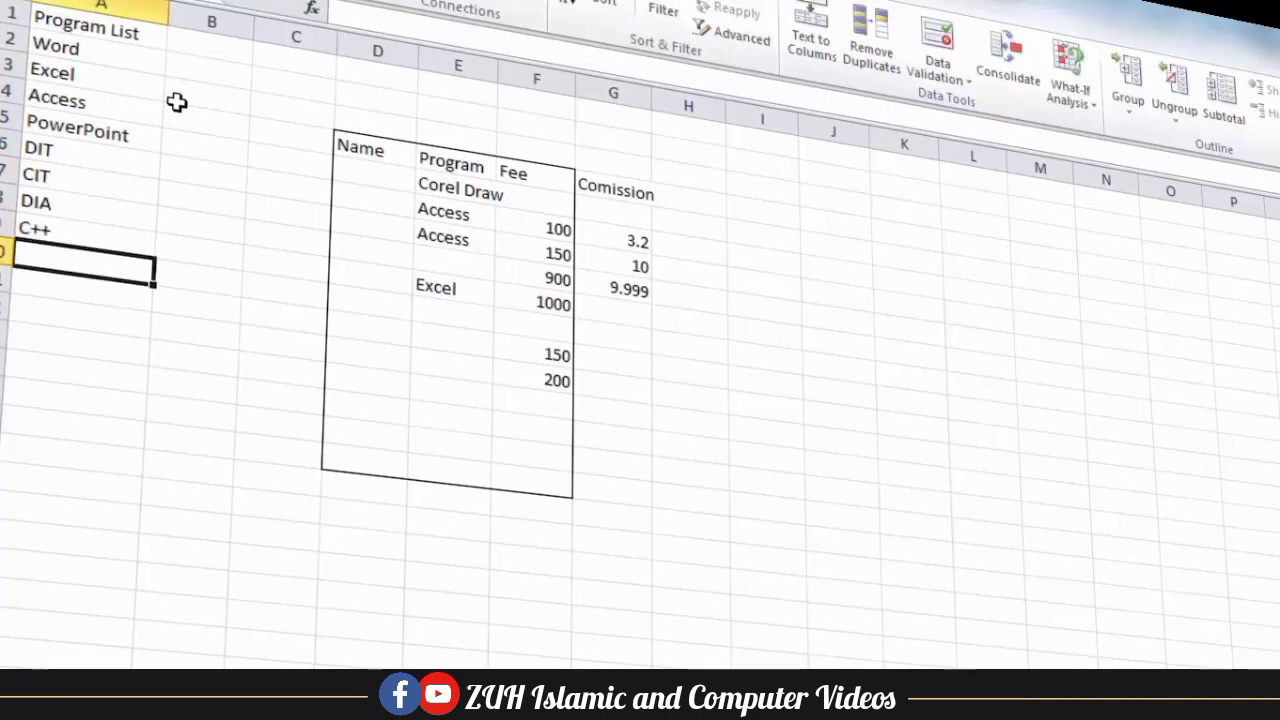
# Empty the Program cells E5:E16 and apply a list validation rule to them with the source =$A$2:$A$9.
pyautogui.moveTo(444, 186); pyautogui.dragTo(443, 463)
pyautogui.press('Delete')
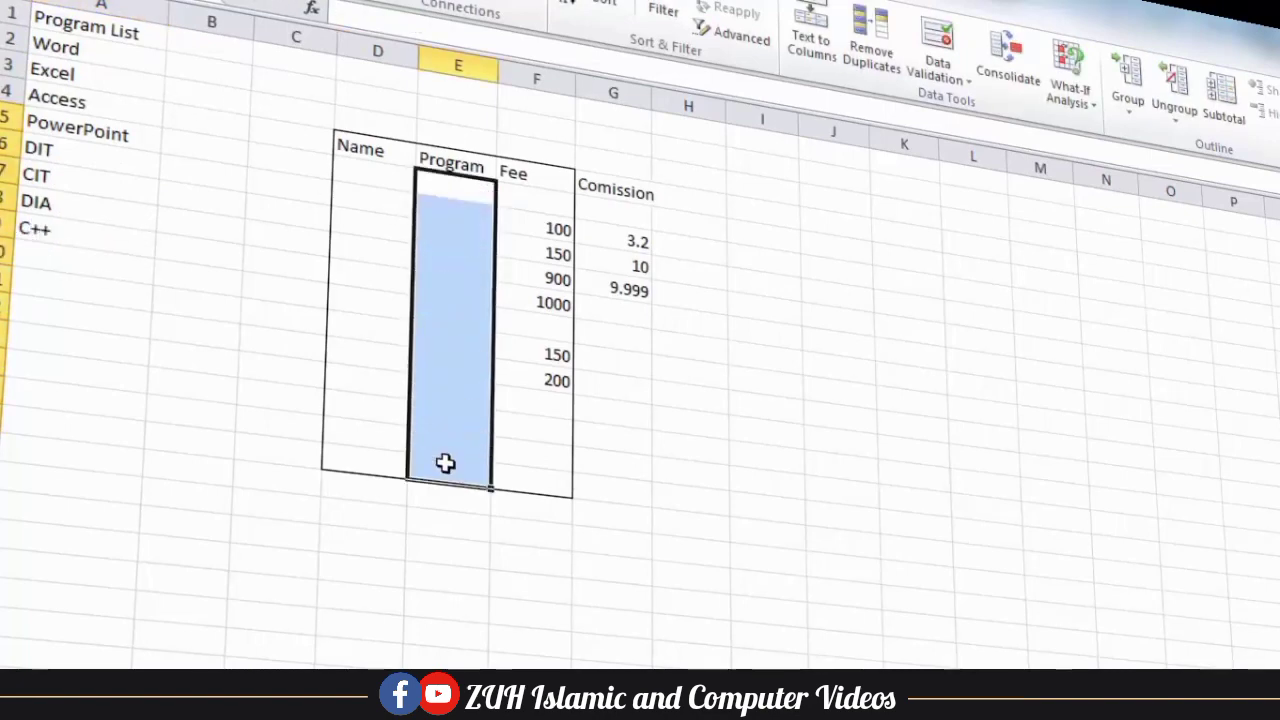
pyautogui.hotkey('alt', 'a')
pyautogui.press('v')
pyautogui.press('v')
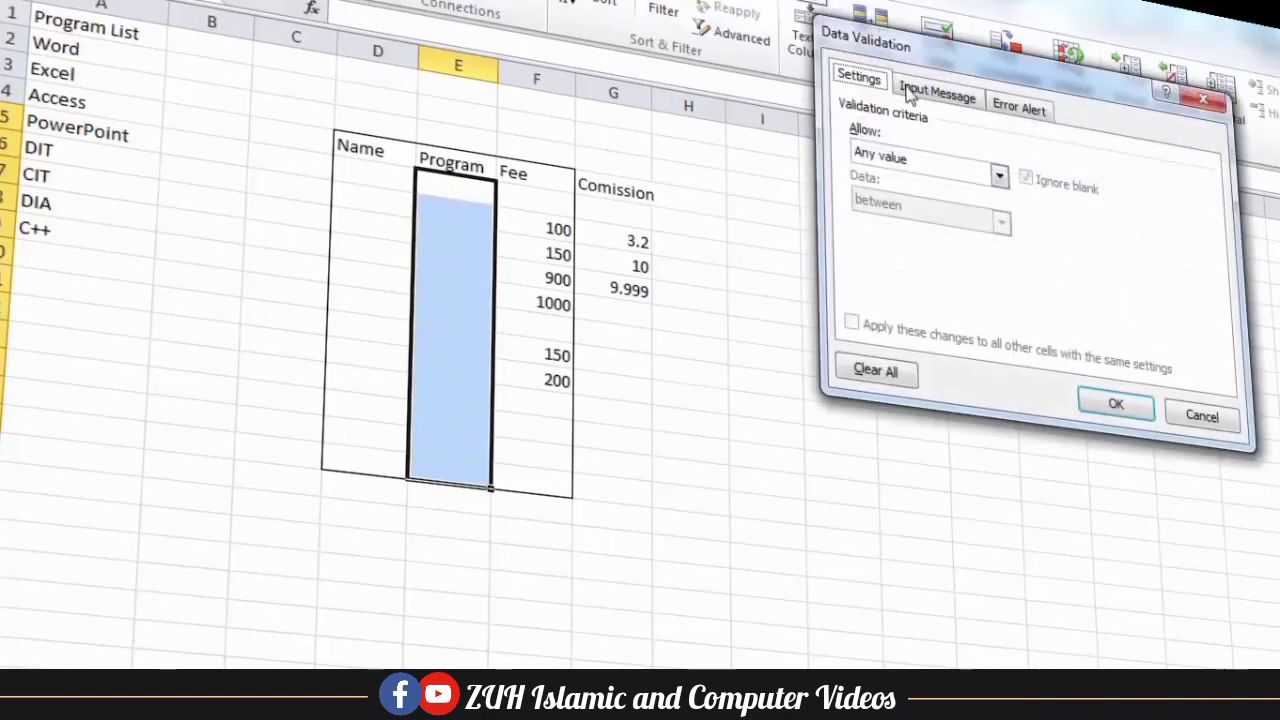
pyautogui.click(888, 160)
pyautogui.click(886, 228)
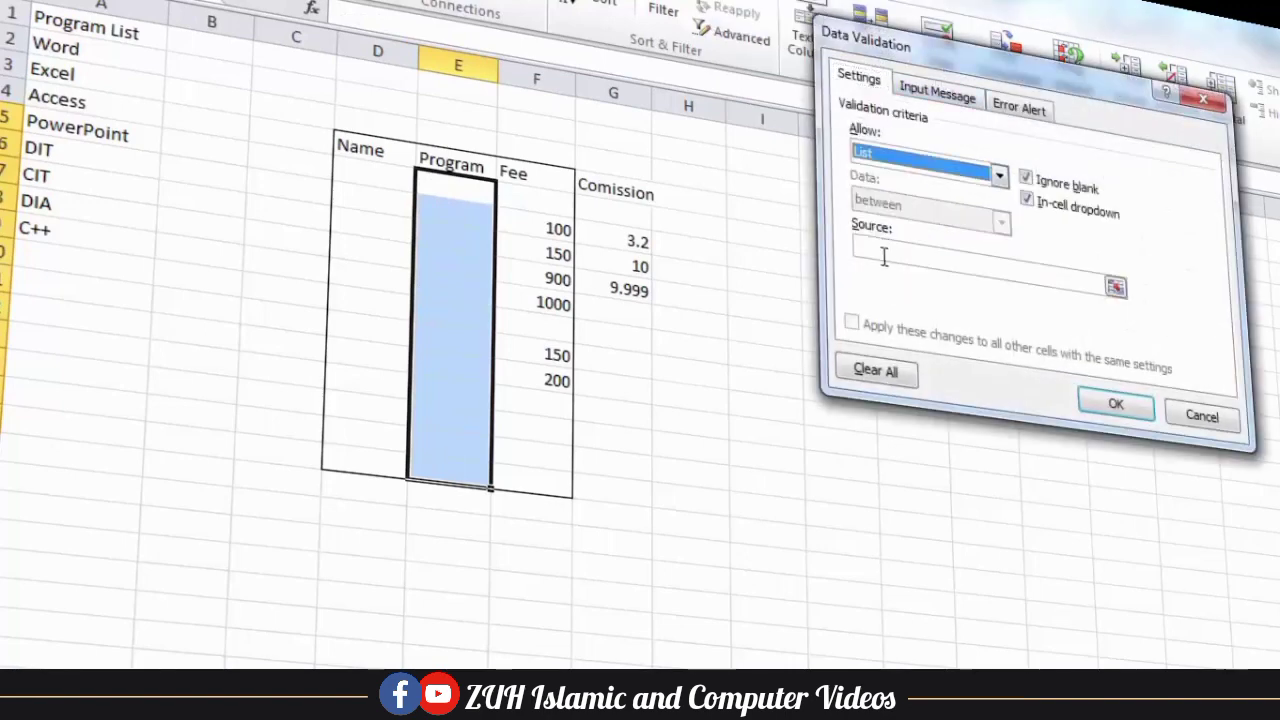
pyautogui.click(880, 249)
pyautogui.moveTo(62, 47); pyautogui.dragTo(63, 233)
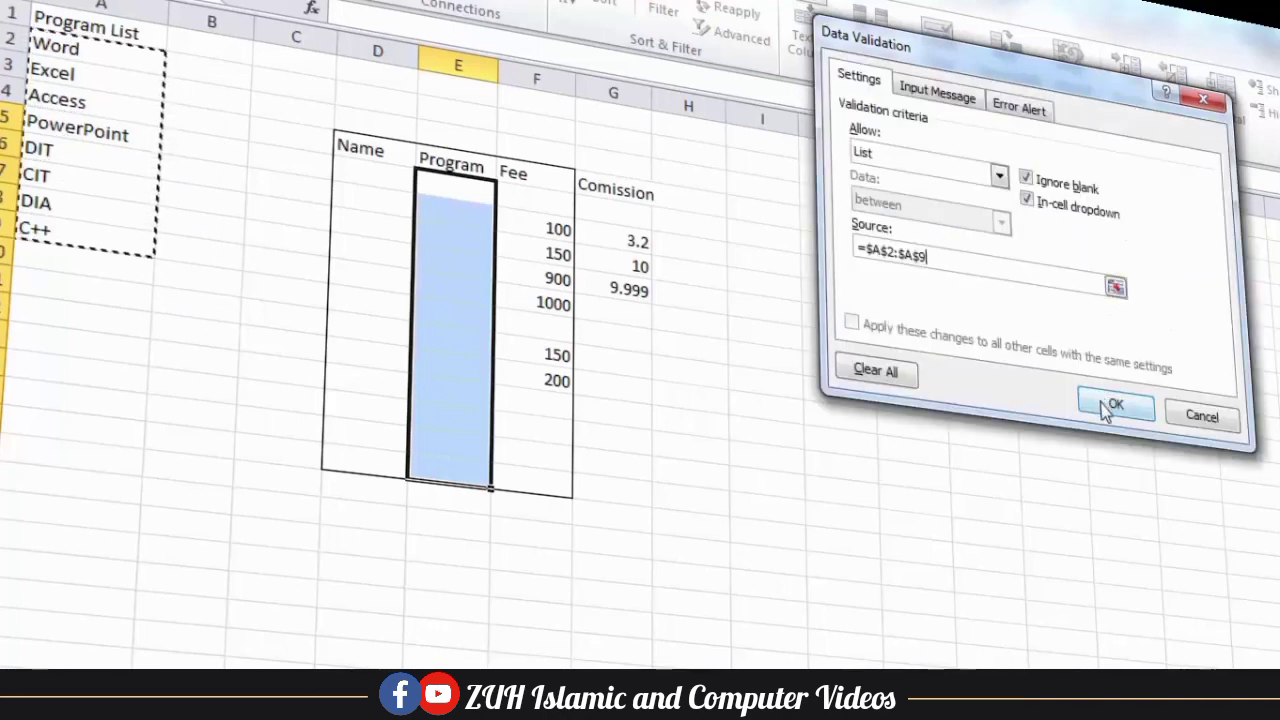
pyautogui.click(1108, 404)
# Choose PowerPoint in E5 and DIA in E8 from the Program drop-down lists.
pyautogui.click(508, 197)
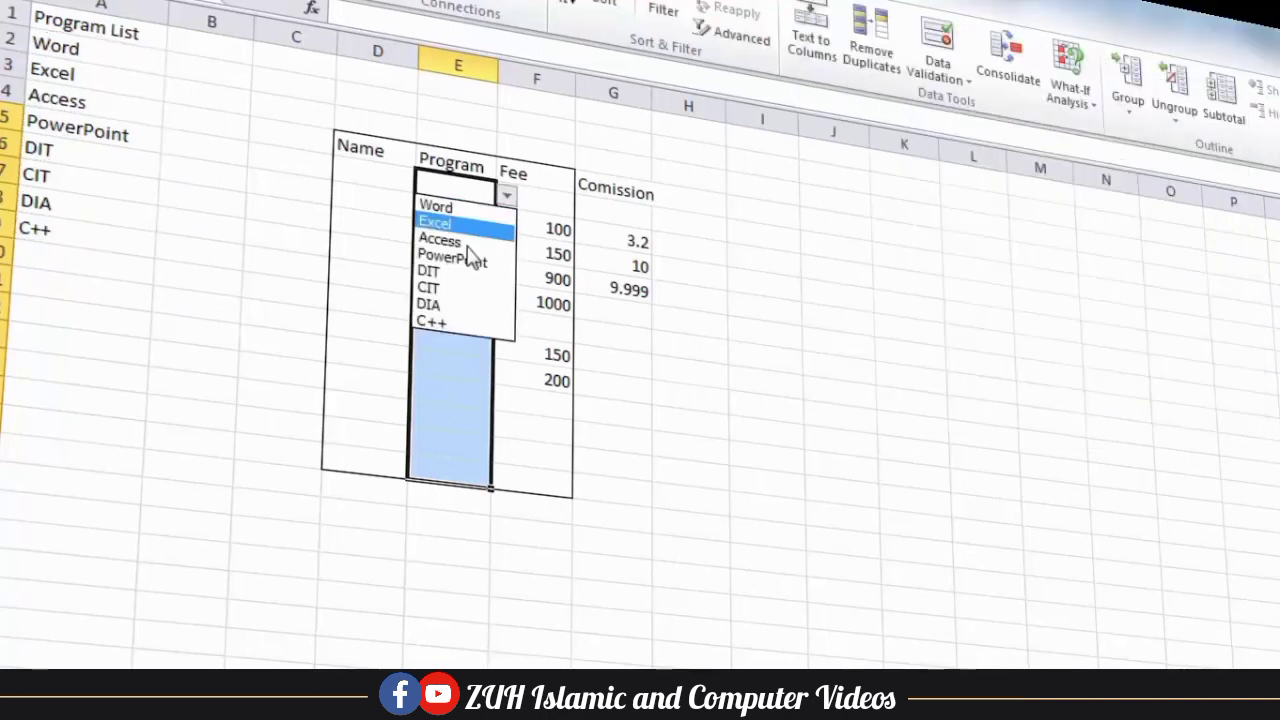
pyautogui.click(455, 259)
pyautogui.click(460, 256)
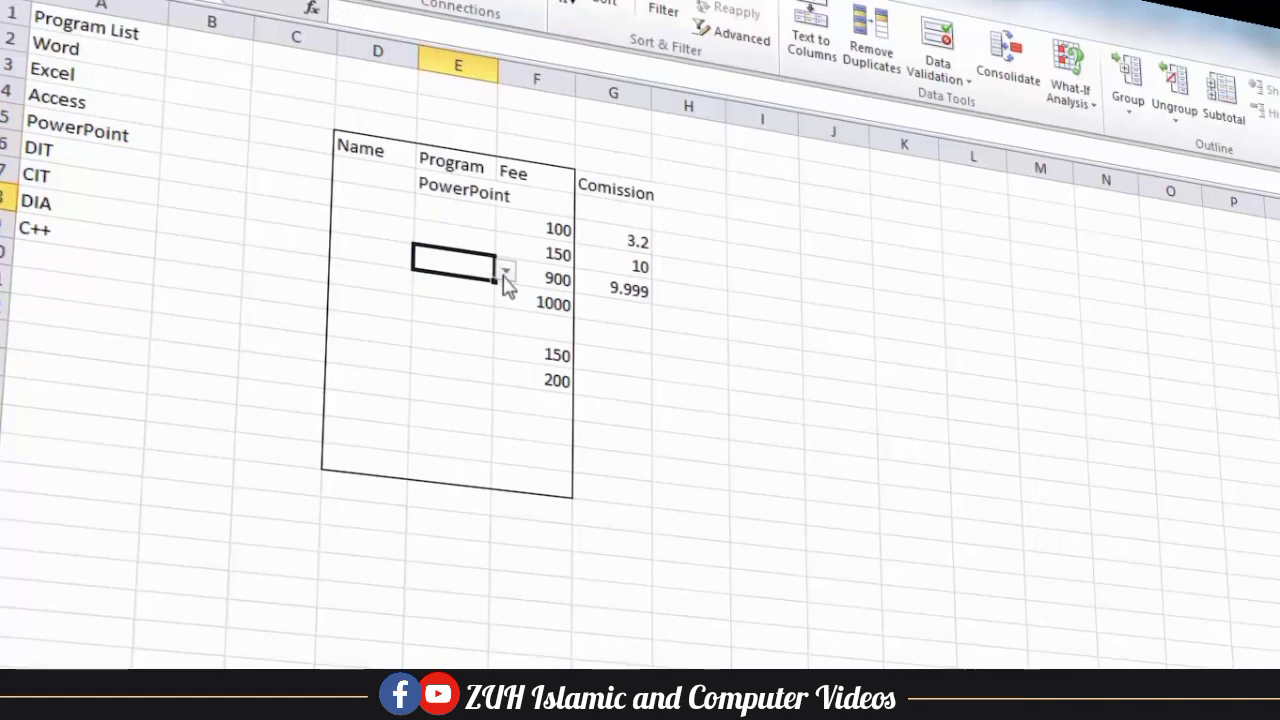
pyautogui.click(505, 270)
pyautogui.click(446, 383)
# Add Java to the end of the Program List in cell A10.
pyautogui.click(78, 257)
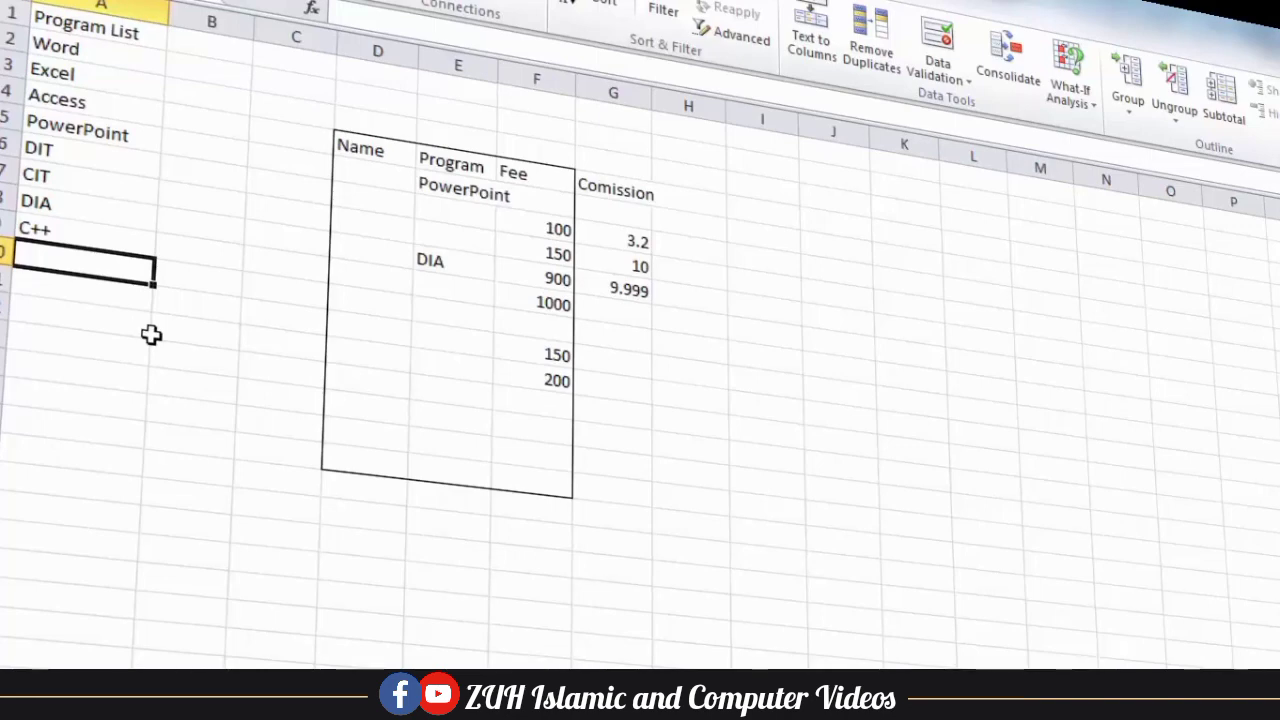
pyautogui.write('Java')
pyautogui.press('Return')
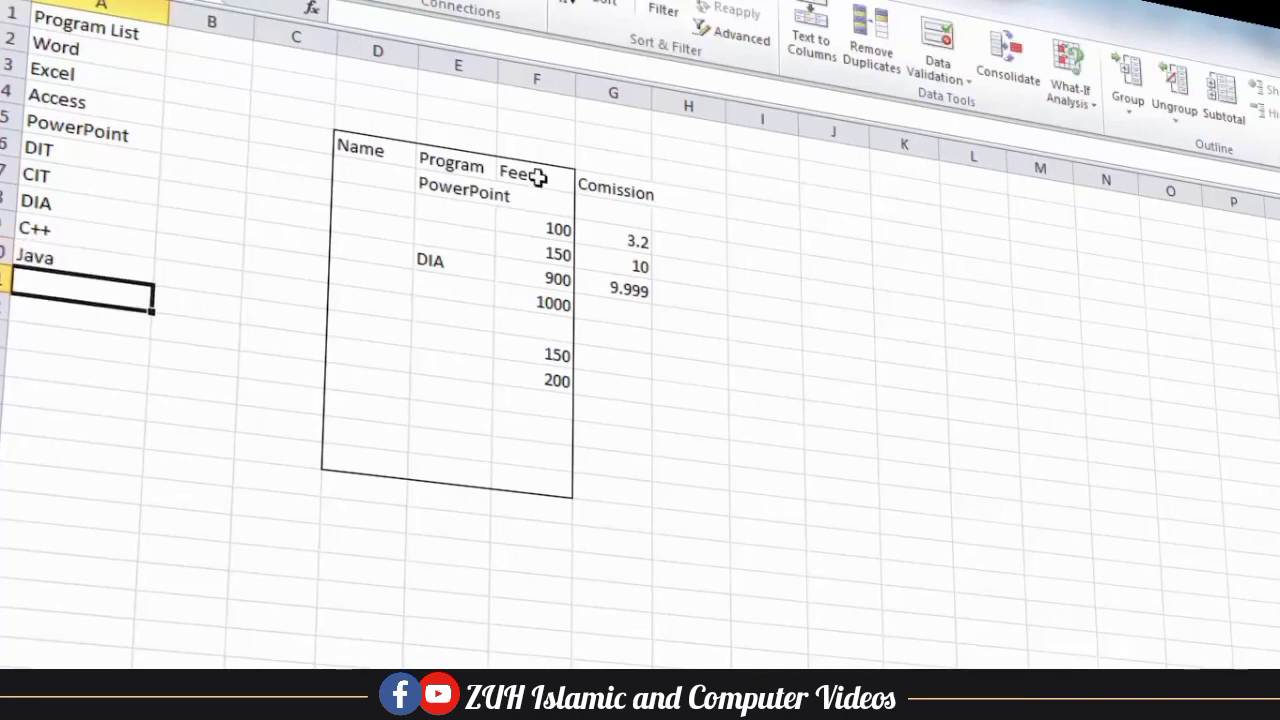
# Check the drop-down list in cell E6 for the Java entry and close it without choosing anything.
pyautogui.click(449, 205)
pyautogui.click(506, 220)
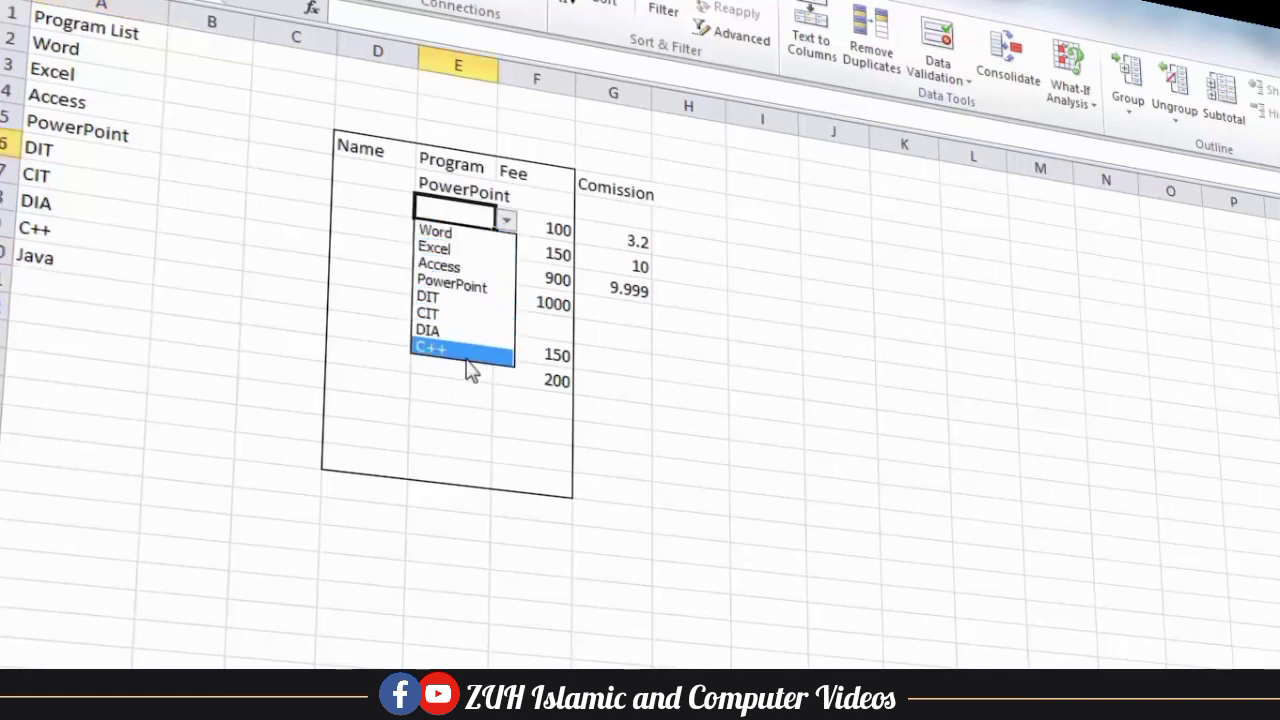
pyautogui.click(479, 413)
# Delete the entries in E5:E16 and clear the list validation rule from these cells.
pyautogui.moveTo(466, 182); pyautogui.dragTo(471, 482)
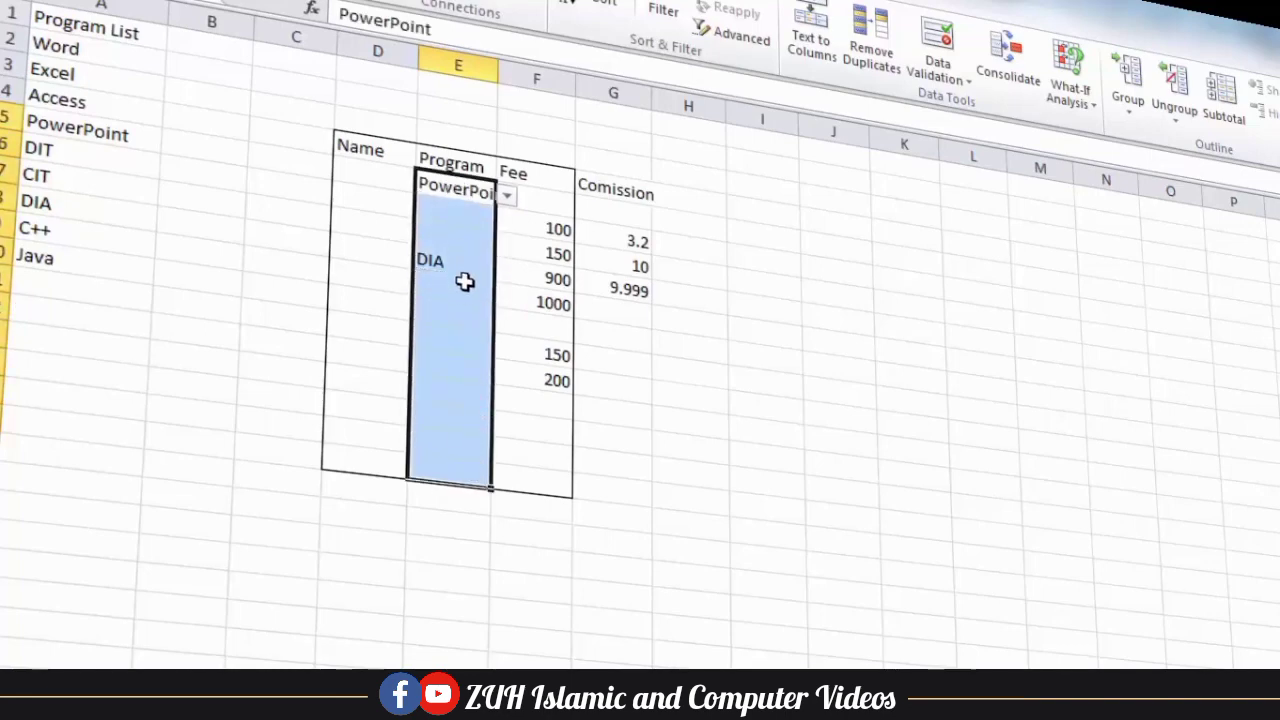
pyautogui.press('Delete')
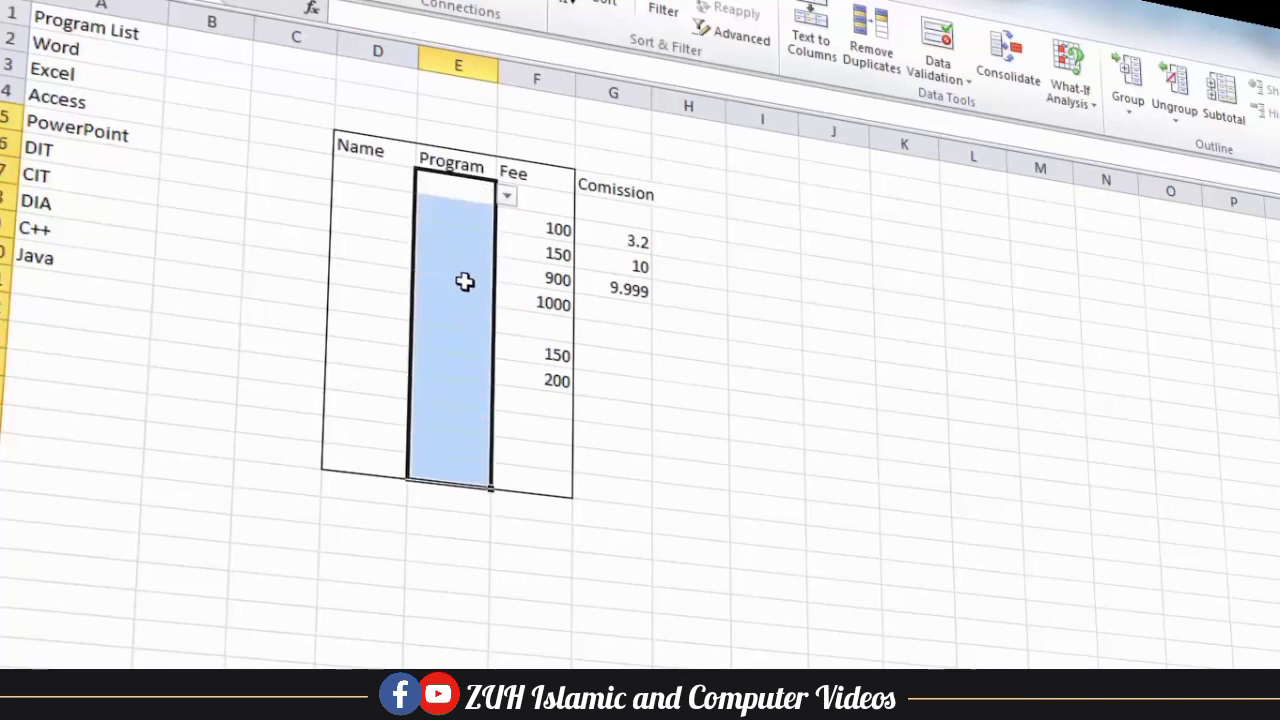
pyautogui.hotkey('alt', 'd')
pyautogui.press('l')
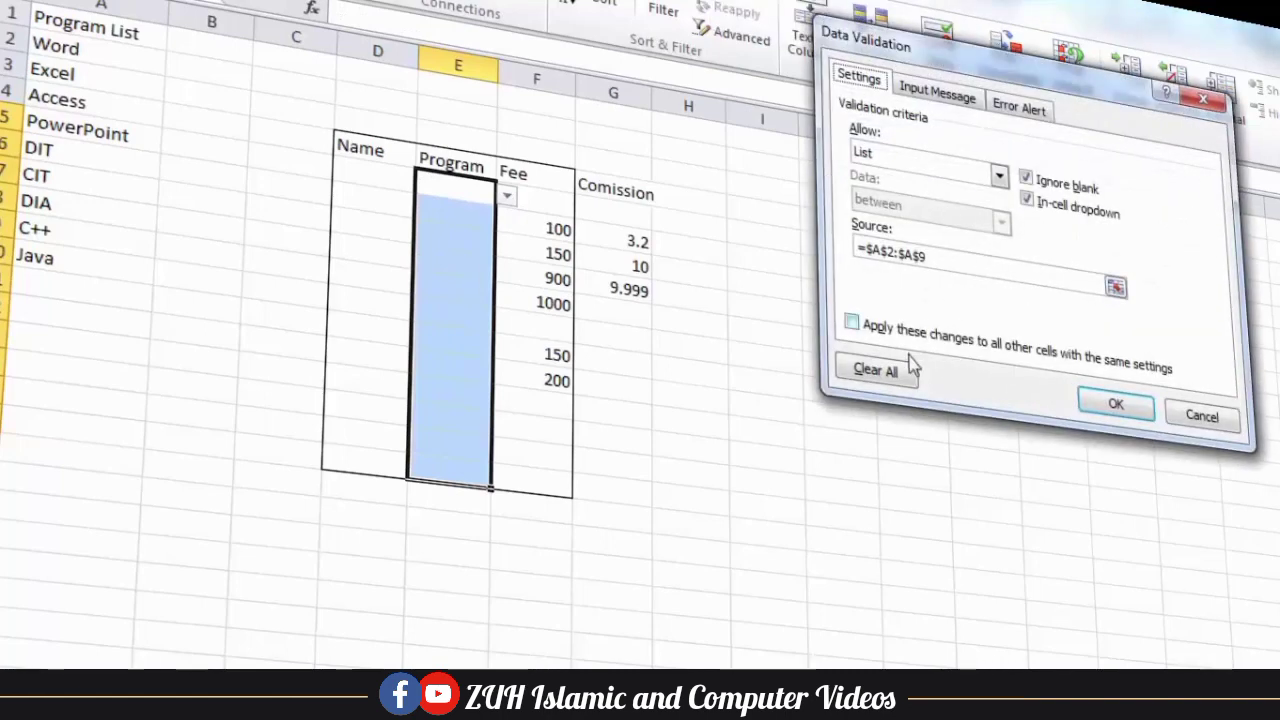
pyautogui.click(897, 371)
pyautogui.click(1108, 404)
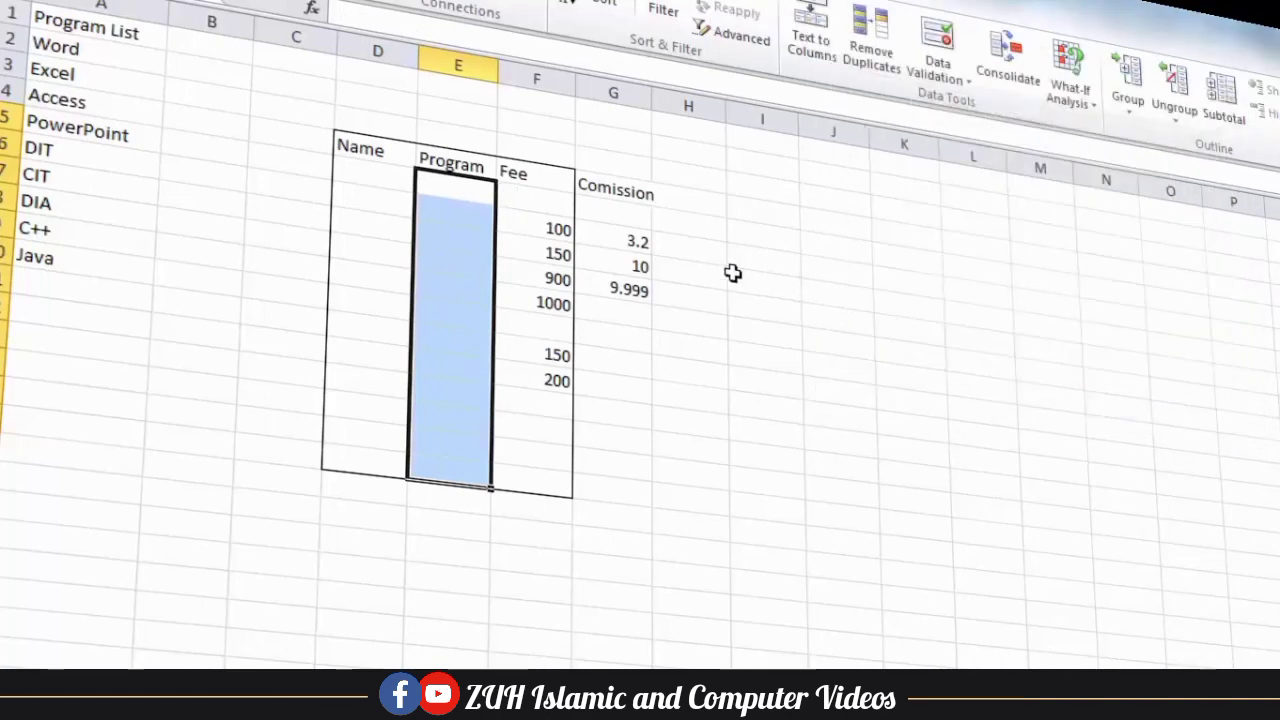
# Enter the formula =OFFSET(A2,0,0,10) in cell H11, with the first program entry as the reference.
pyautogui.click(694, 370)
pyautogui.write('=off')
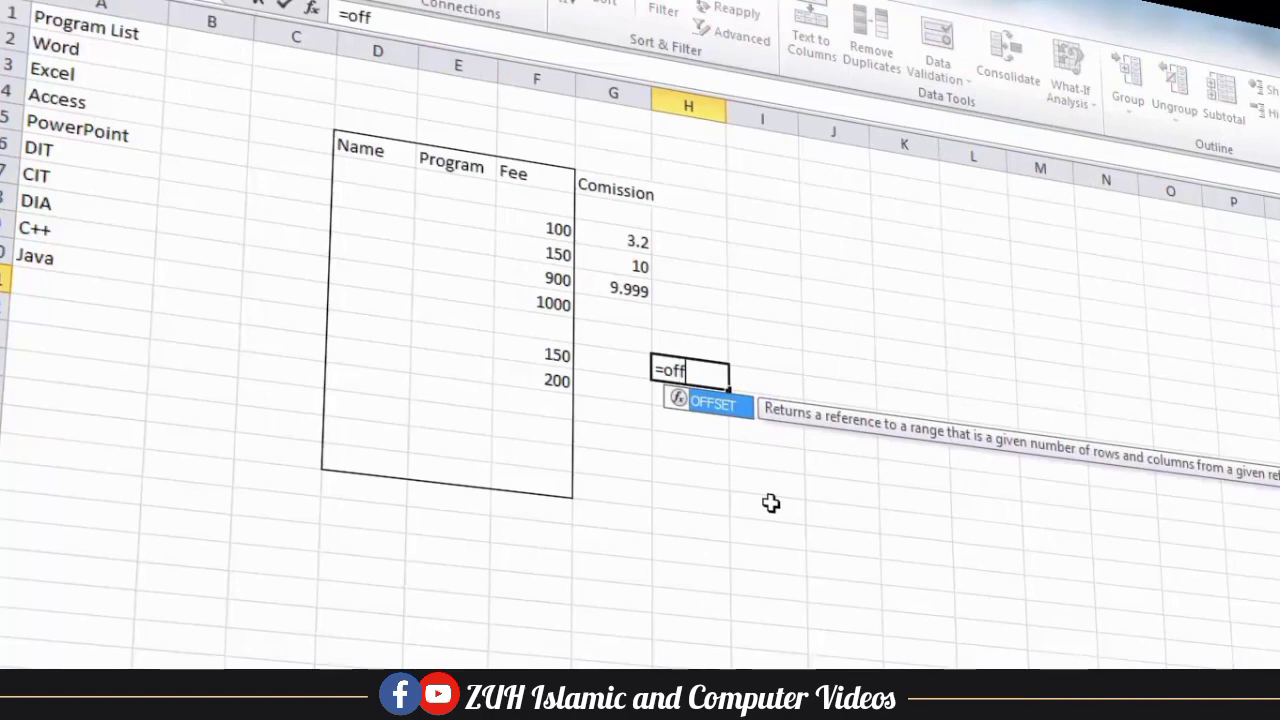
pyautogui.press('Tab')
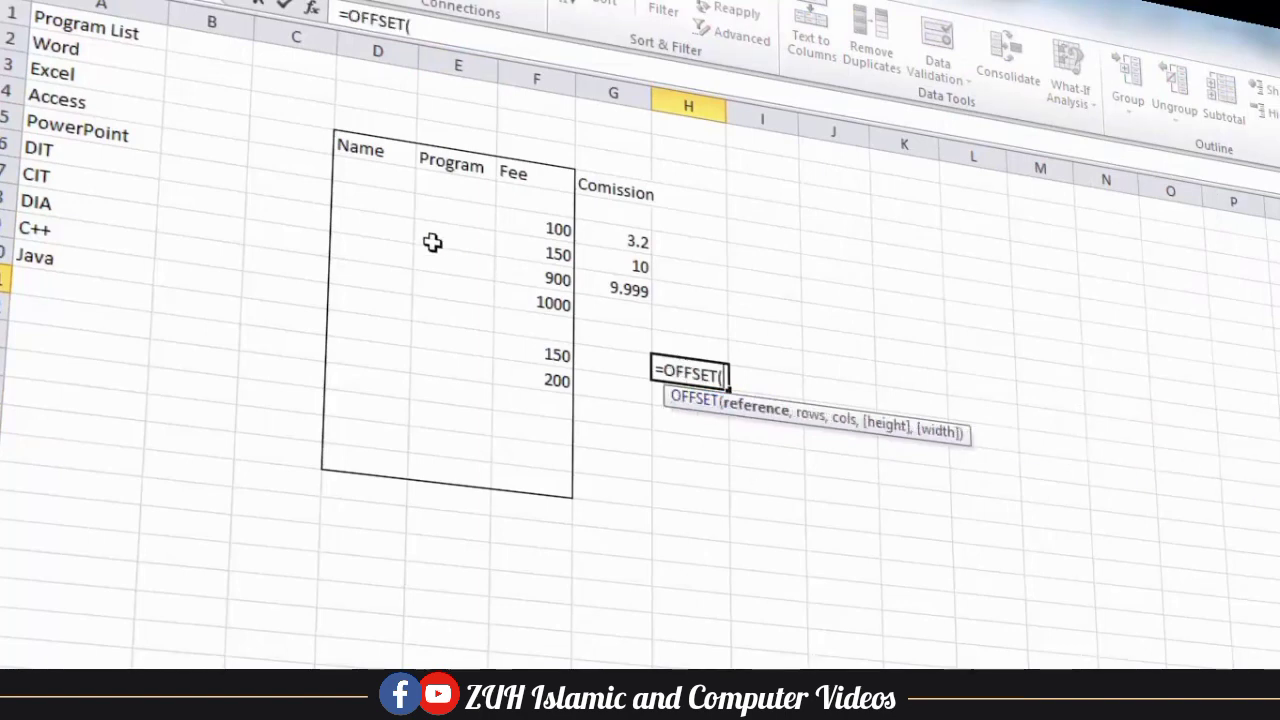
pyautogui.click(85, 42)
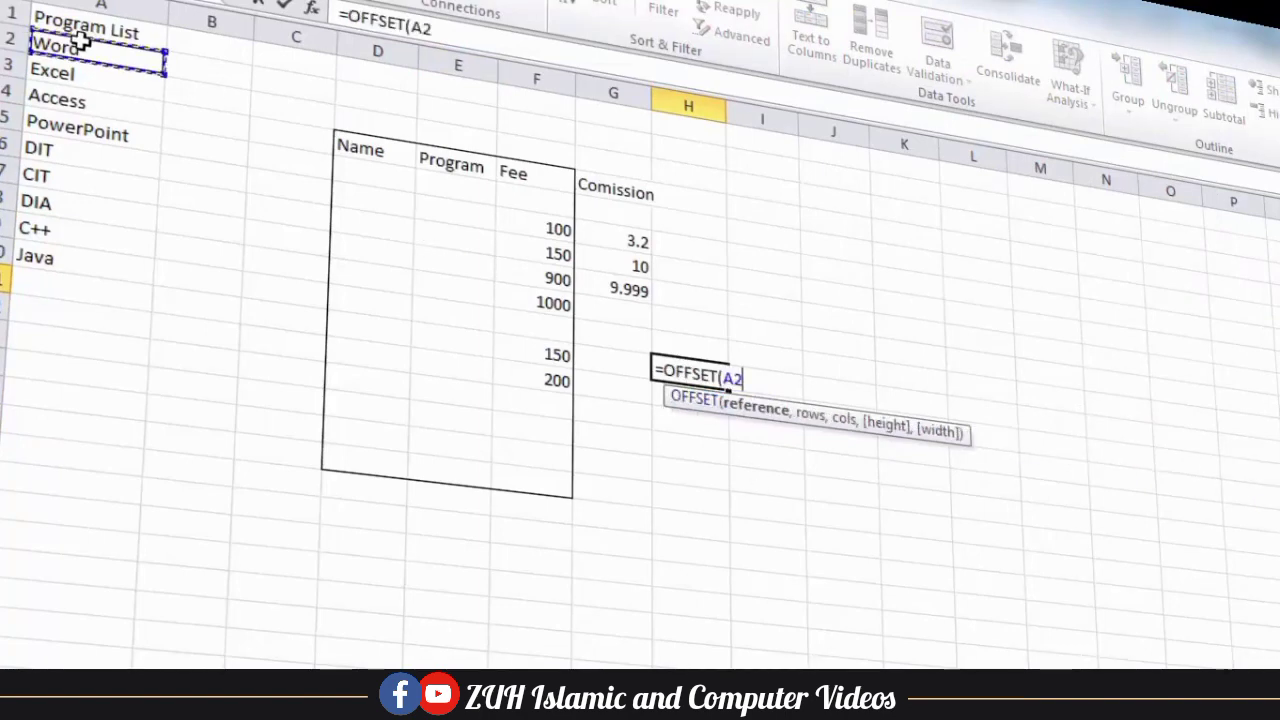
pyautogui.write(',0,')
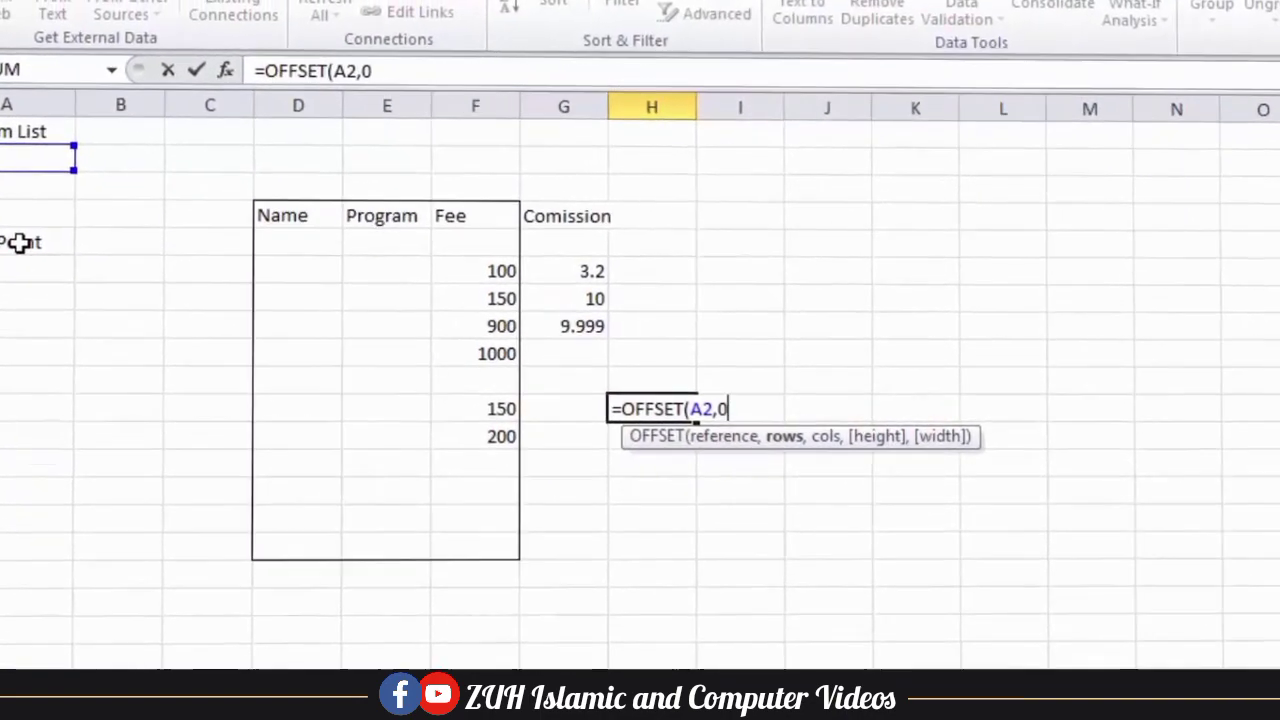
pyautogui.write('0')
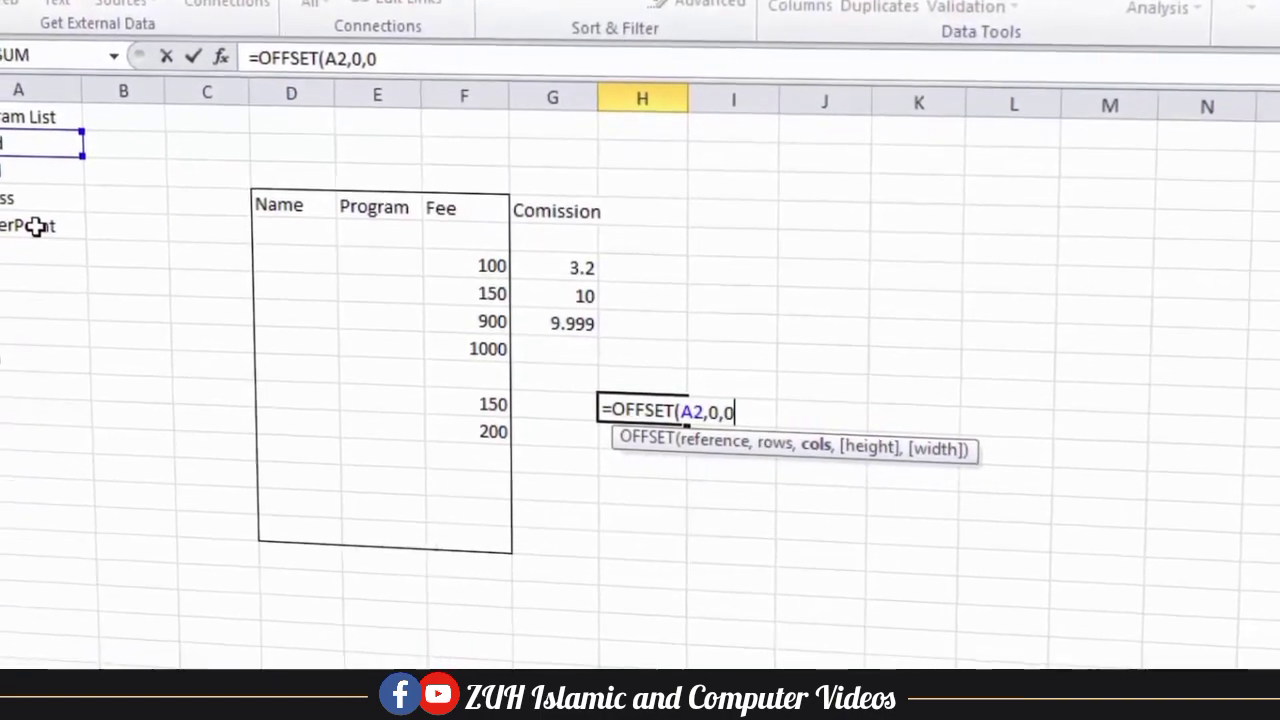
pyautogui.write(',')
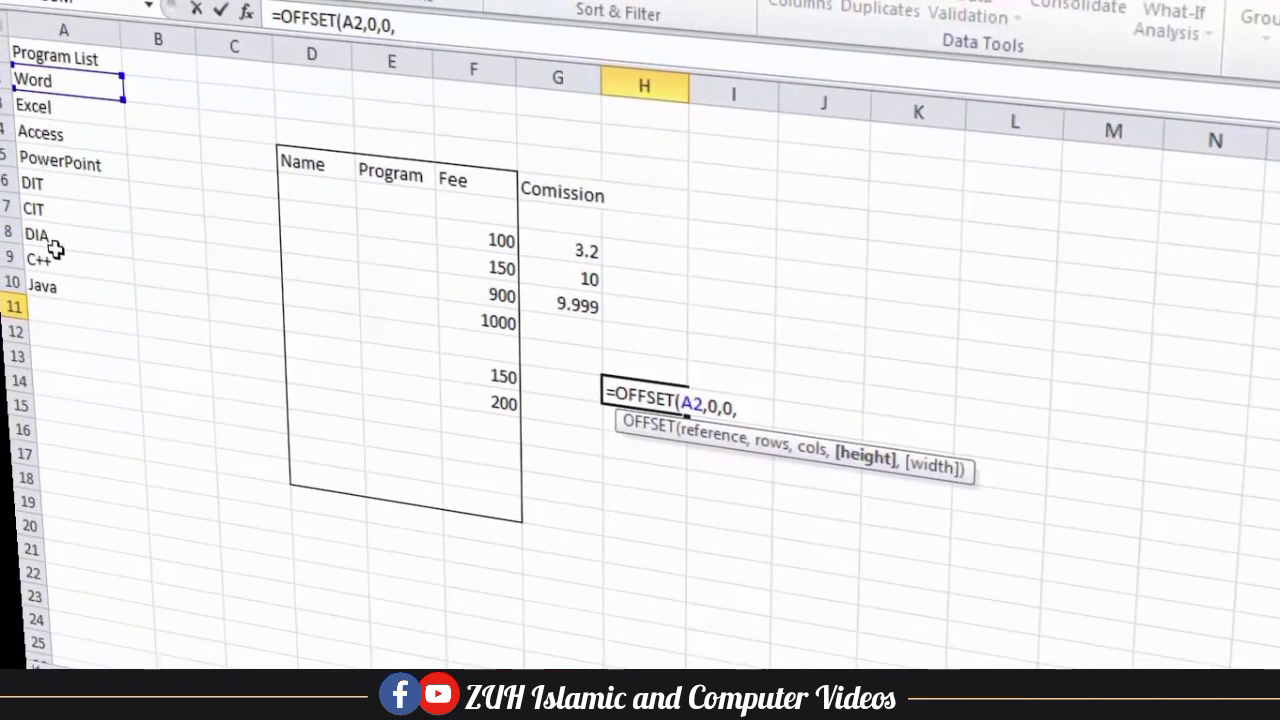
pyautogui.write('1')
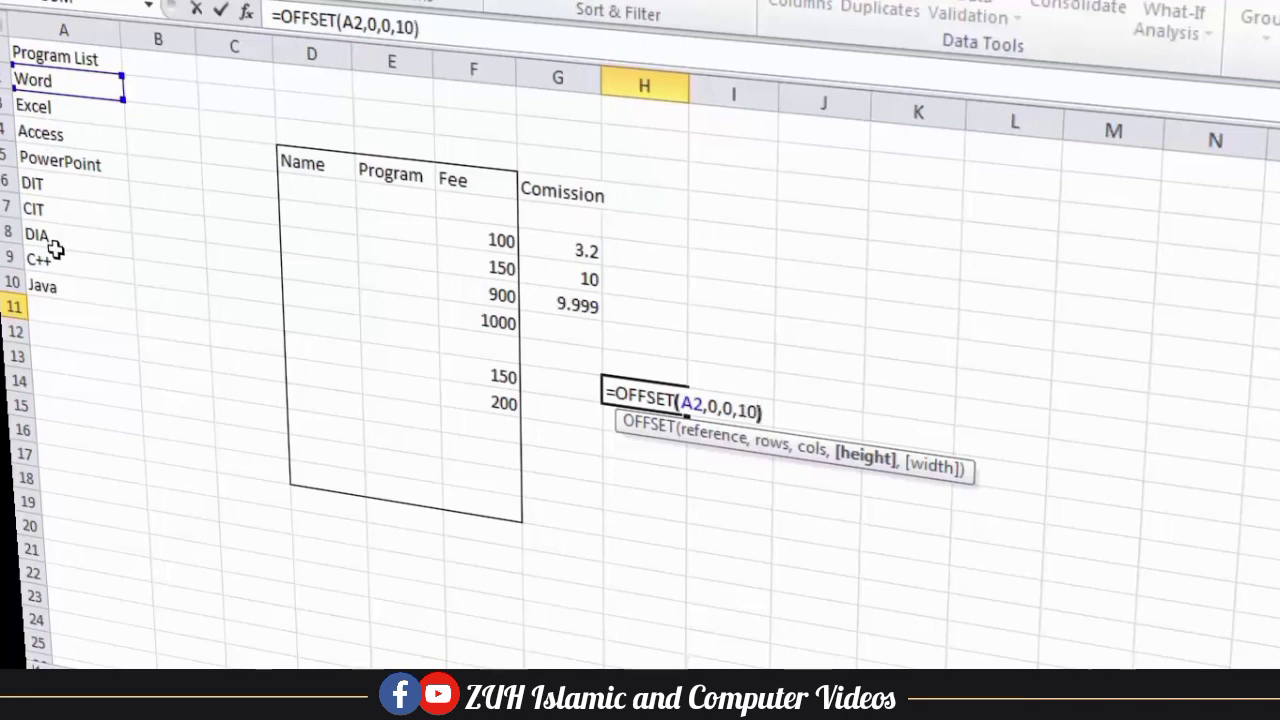
pyautogui.write('0)')
pyautogui.press('Return')
# Cut the whole OFFSET formula text out of cell H11, leaving the cell empty.
pyautogui.click(642, 399)
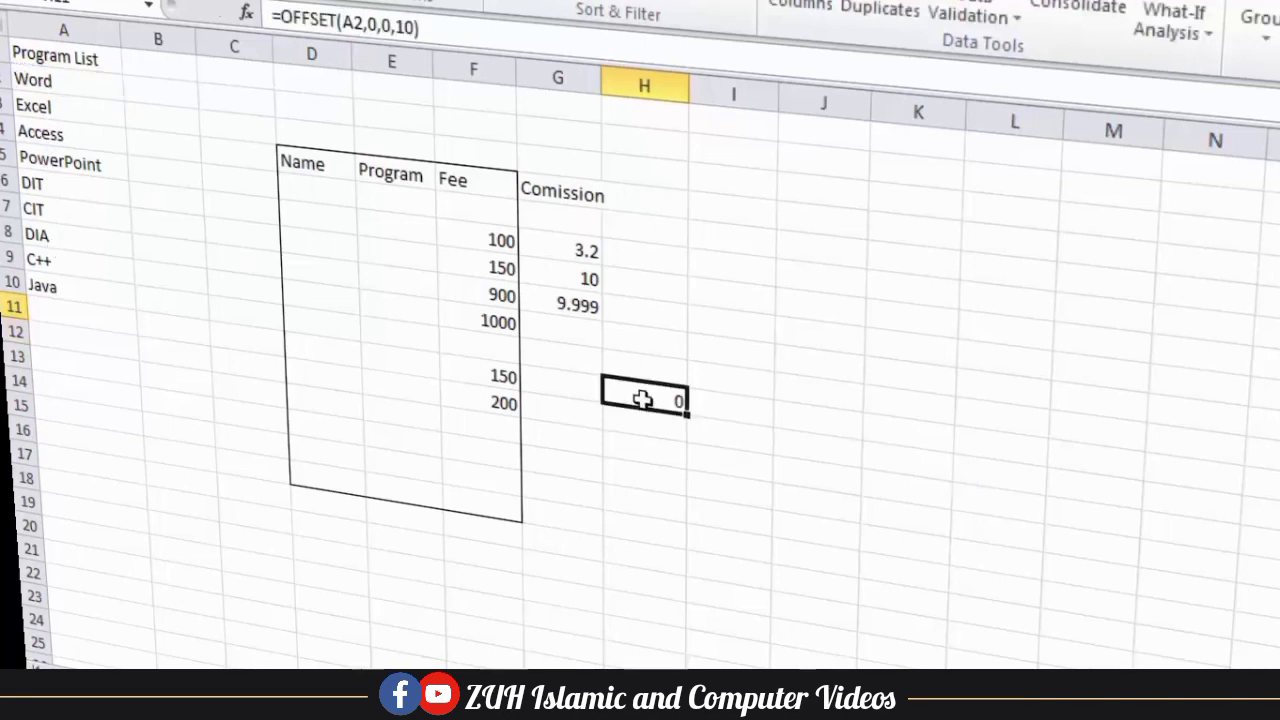
pyautogui.doubleClick(642, 399)
pyautogui.moveTo(610, 392); pyautogui.dragTo(694, 436)
pyautogui.press('BackSpace')
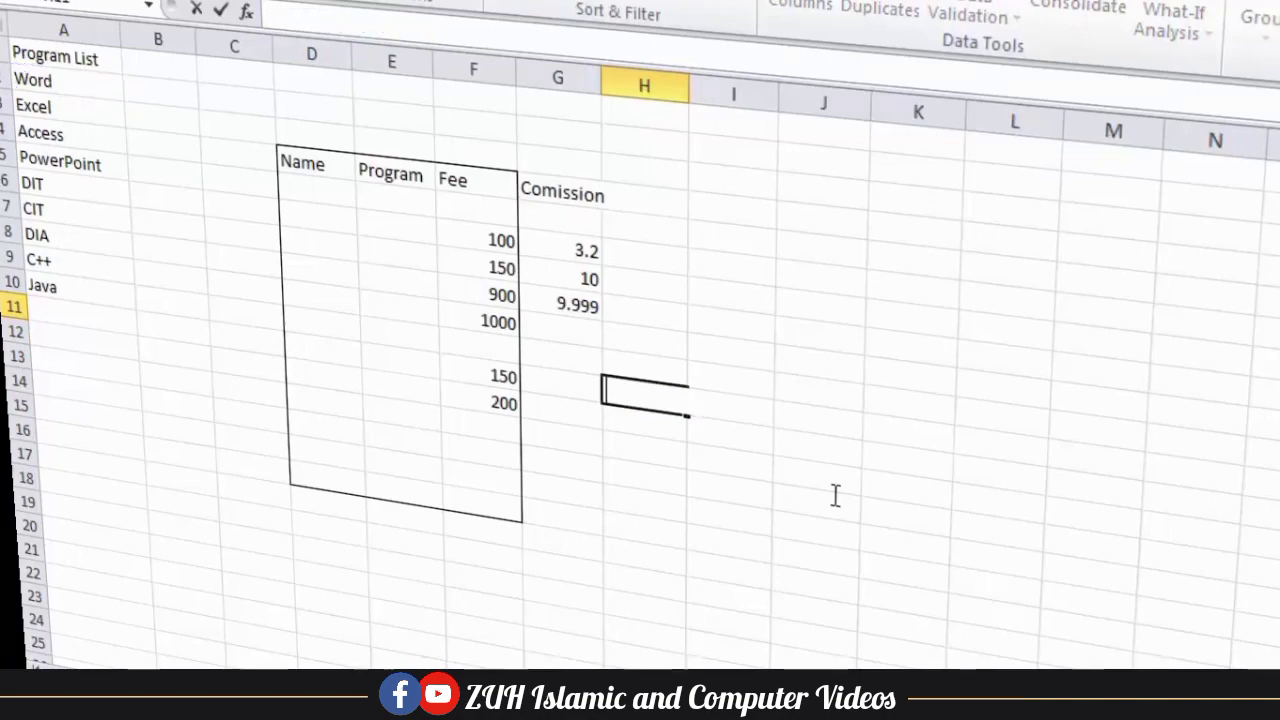
pyautogui.click(474, 249)
# Apply a List validation rule to E5:E16 with the source =OFFSET(A2,0,0,10).
pyautogui.moveTo(411, 203); pyautogui.dragTo(413, 500)
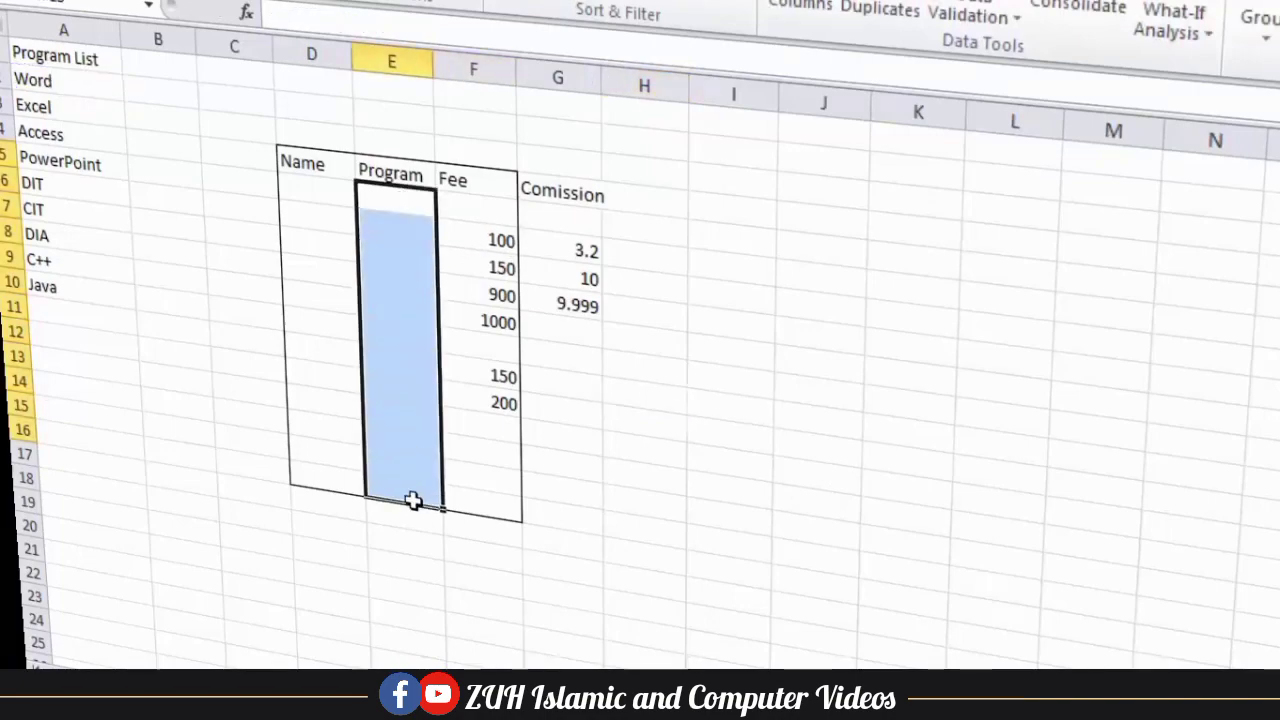
pyautogui.hotkey('alt', 'd')
pyautogui.press('l')
pyautogui.click(852, 192)
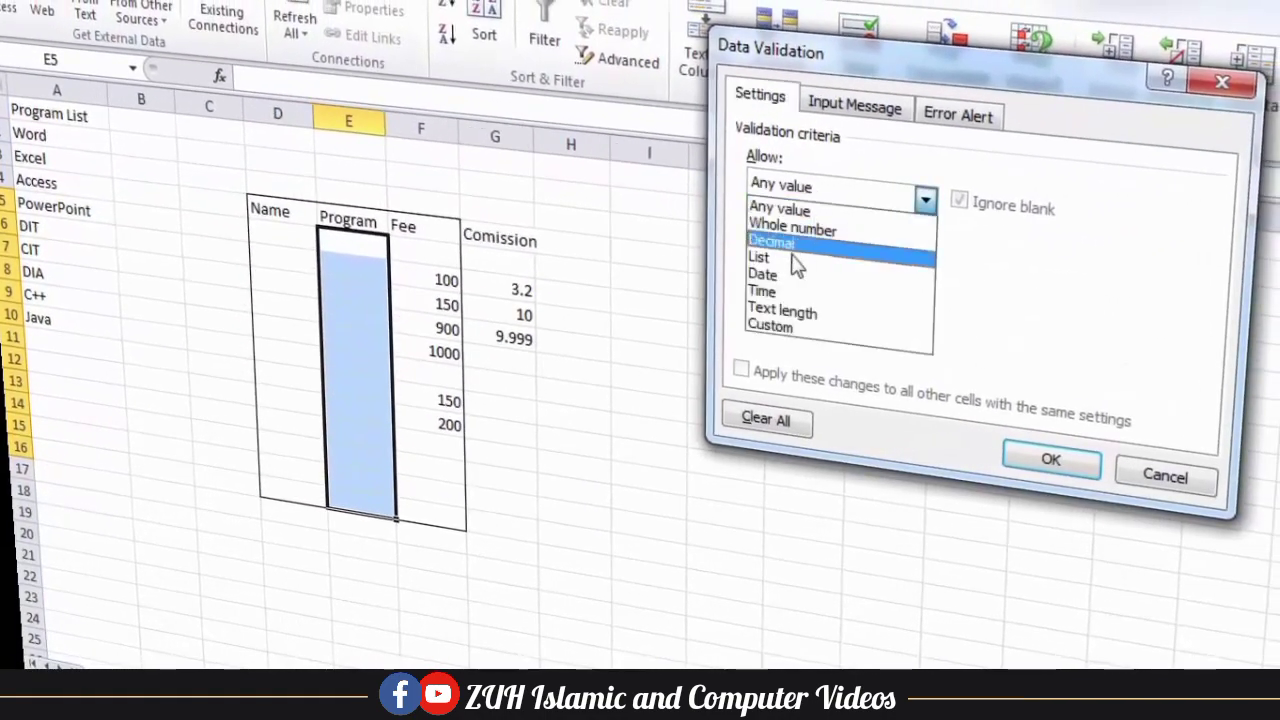
pyautogui.click(790, 257)
pyautogui.click(778, 290)
pyautogui.write('=OFFSET(A2,0,0,10)')
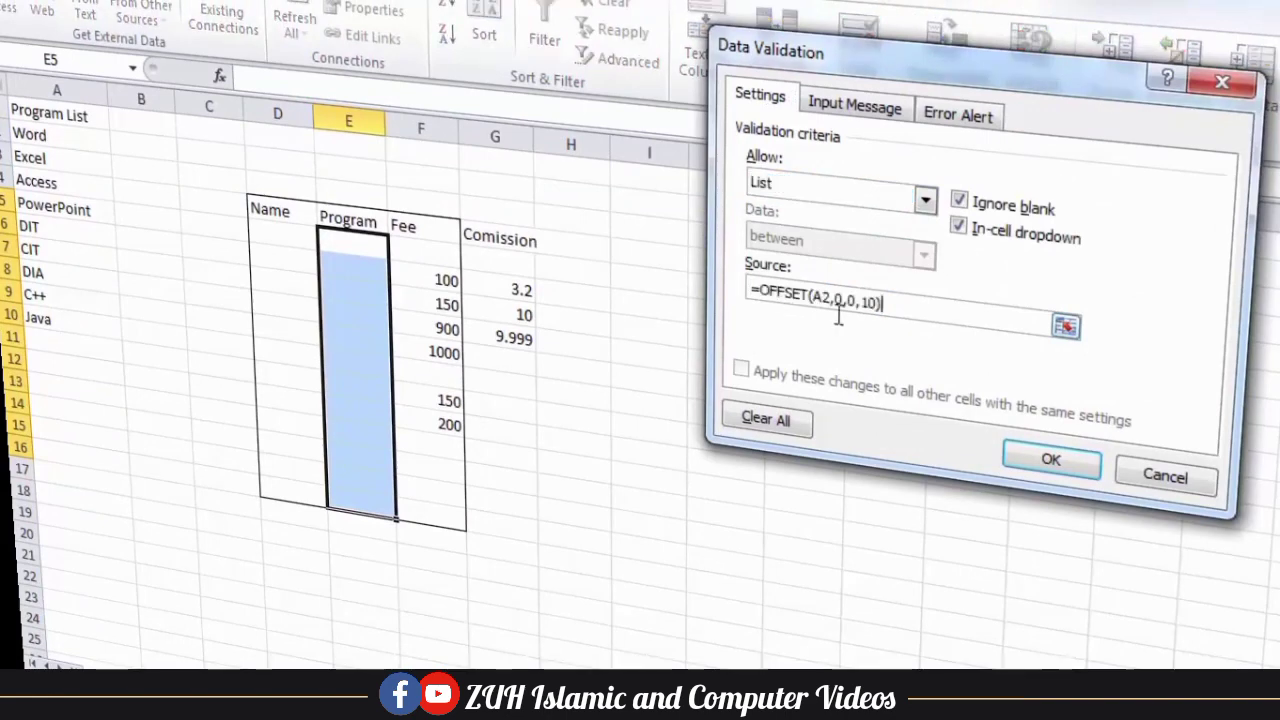
pyautogui.click(1034, 458)
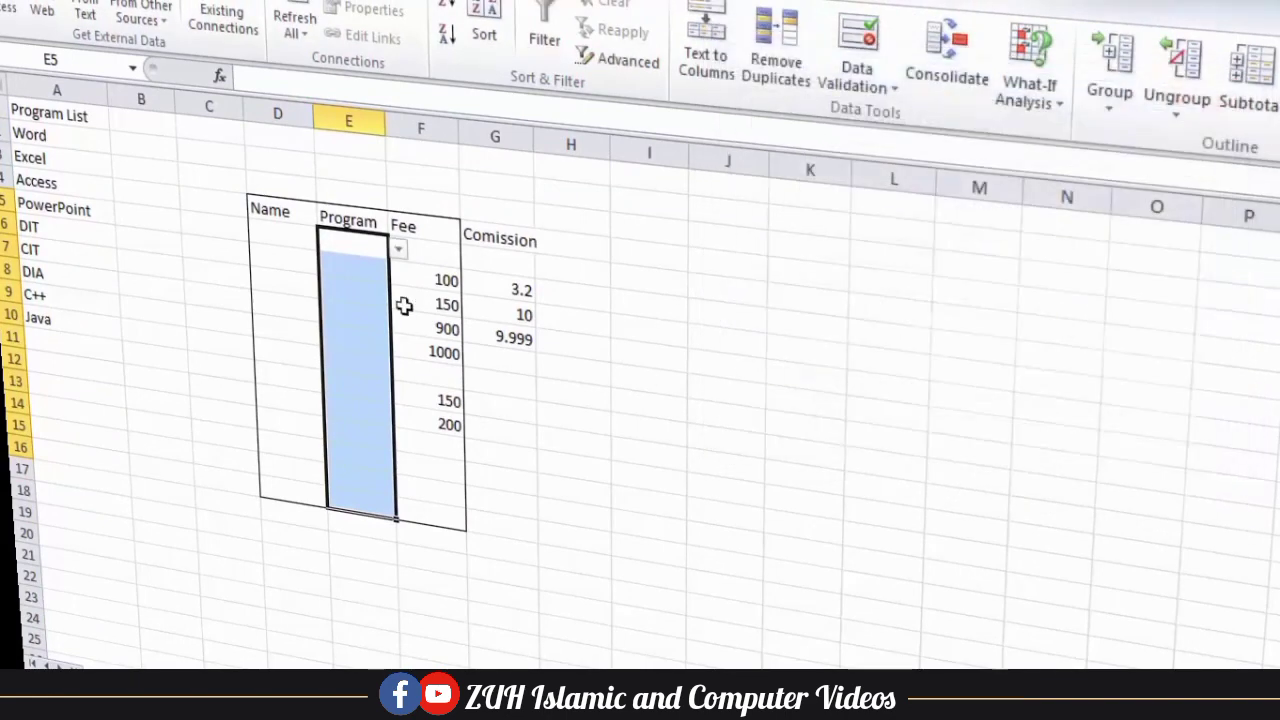
# Review the end of the drop-down list in E5 and compare it with the source entries in A2:A10.
pyautogui.click(398, 250)
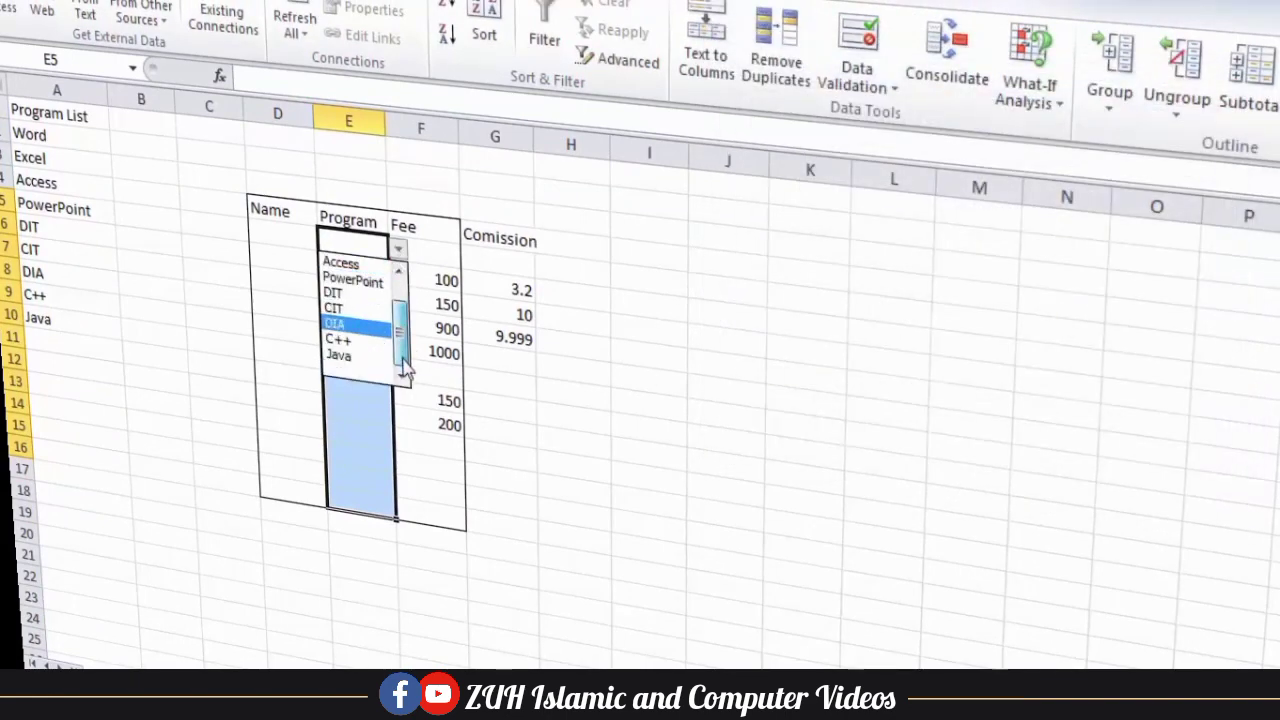
pyautogui.moveTo(402, 349); pyautogui.dragTo(402, 381)
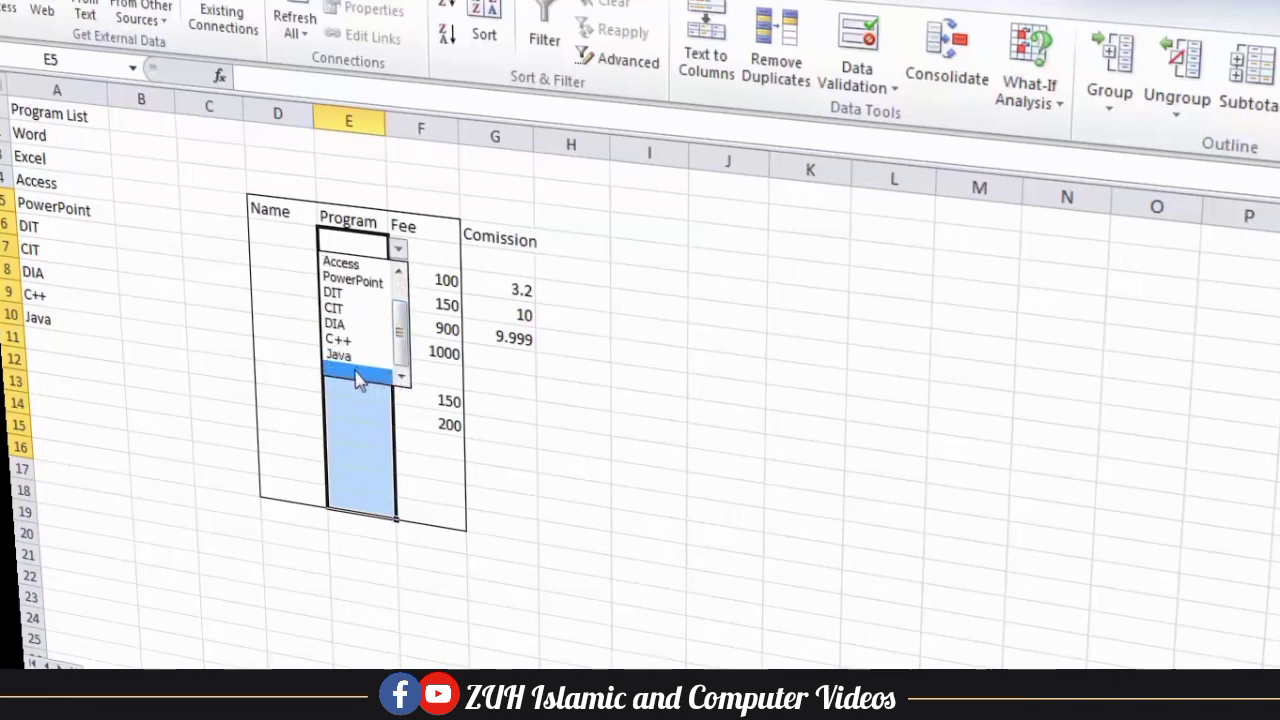
pyautogui.click(69, 157)
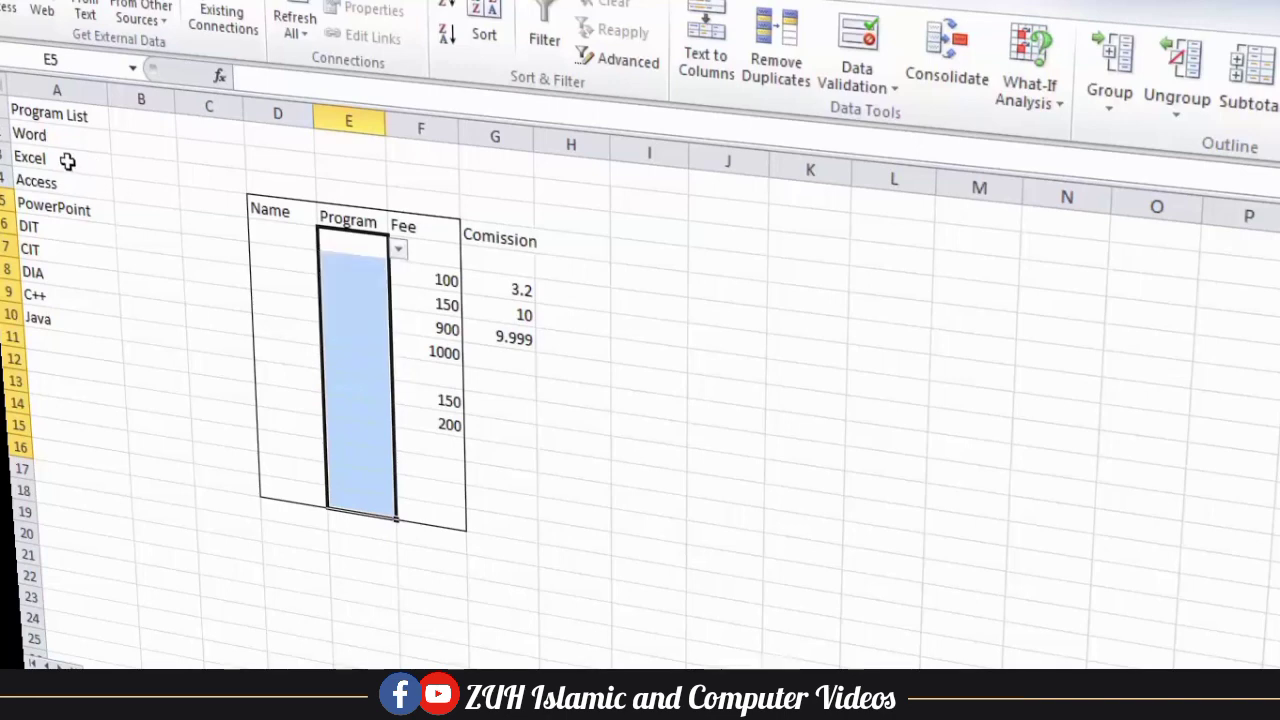
pyautogui.moveTo(49, 134); pyautogui.dragTo(53, 318)
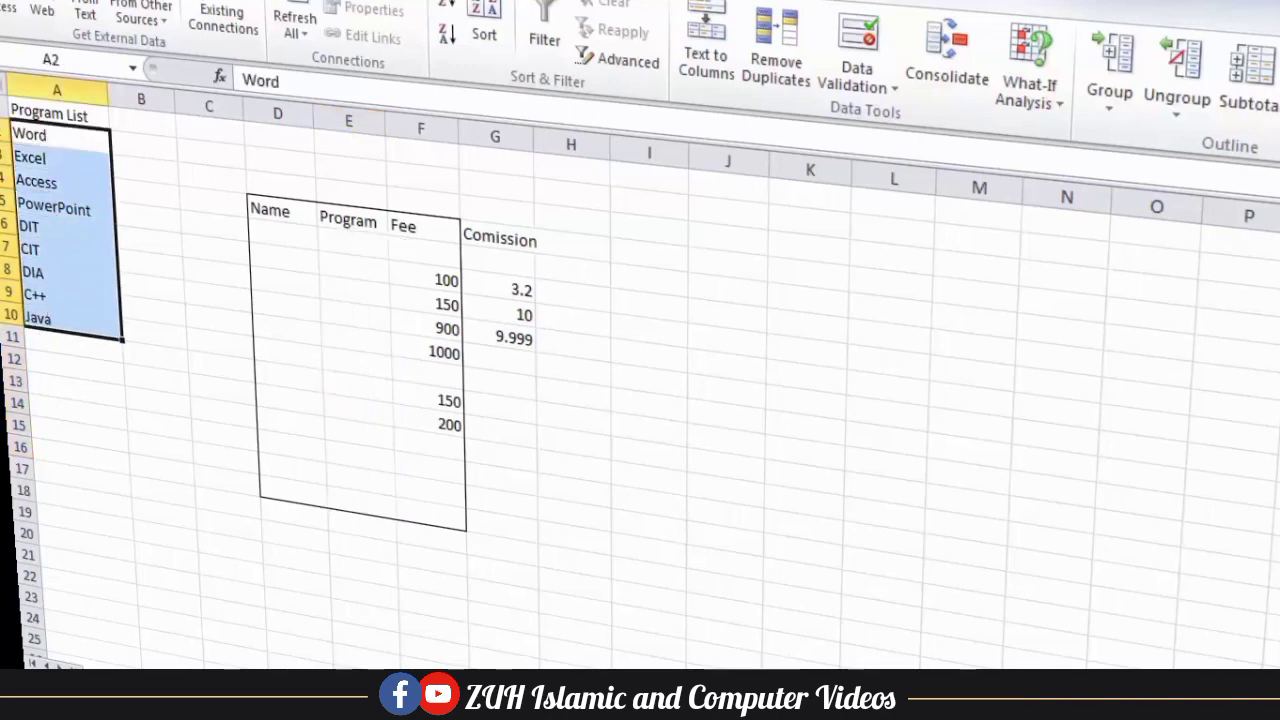
# Add Oracle to the end of the Program List in cell A11.
pyautogui.click(66, 341)
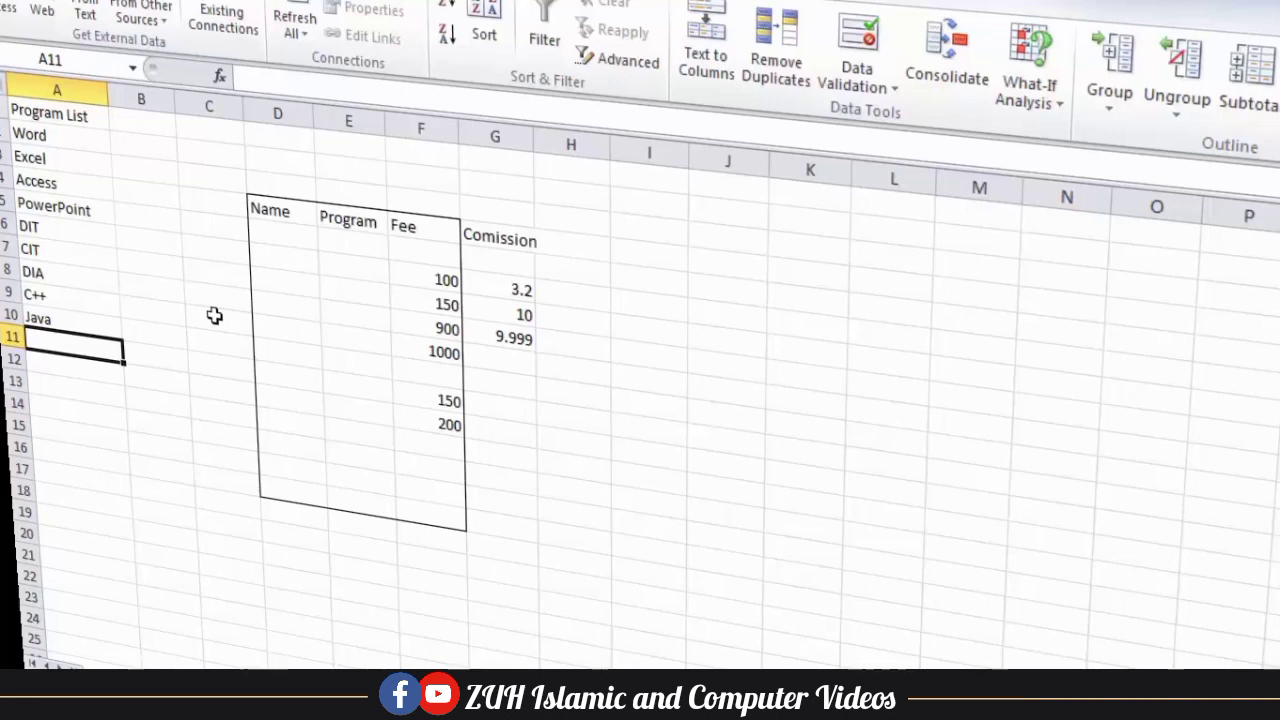
pyautogui.write('Oracle')
pyautogui.press('Return')
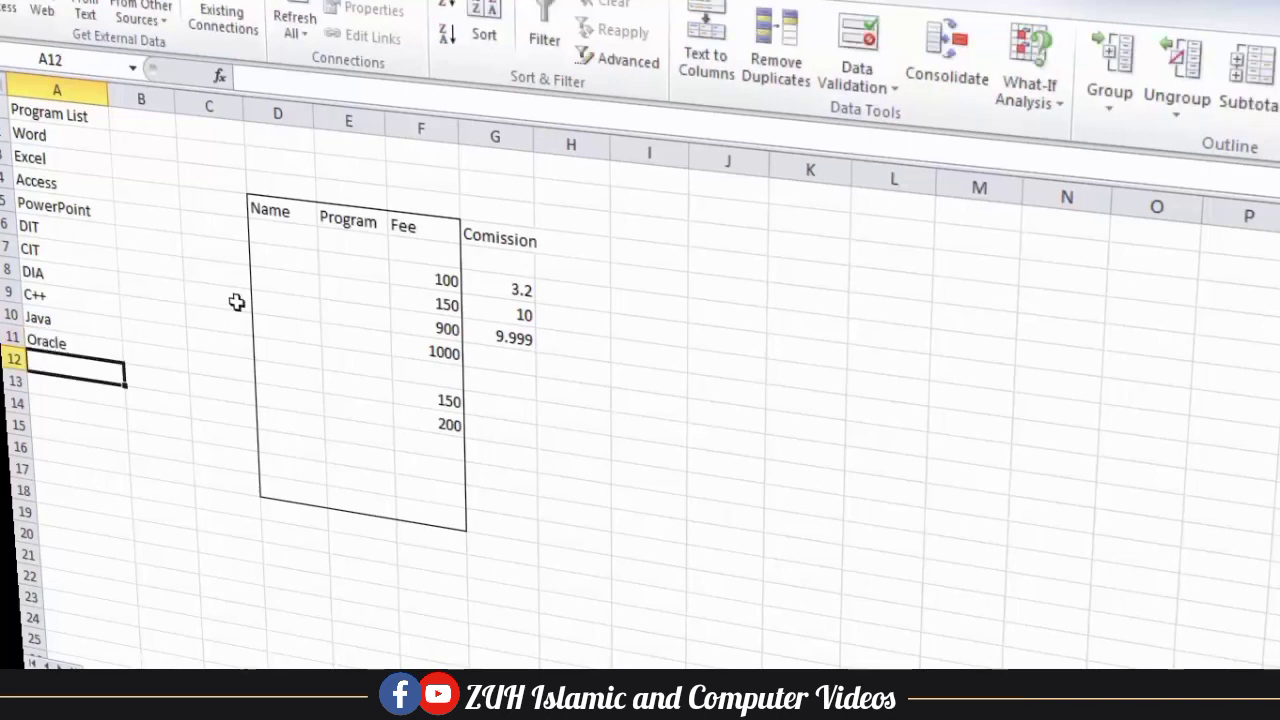
# Check the drop-down list in cell E5 for the Oracle entry and close it without choosing anything.
pyautogui.click(352, 243)
pyautogui.click(398, 249)
pyautogui.scroll(-1, 376, 365)
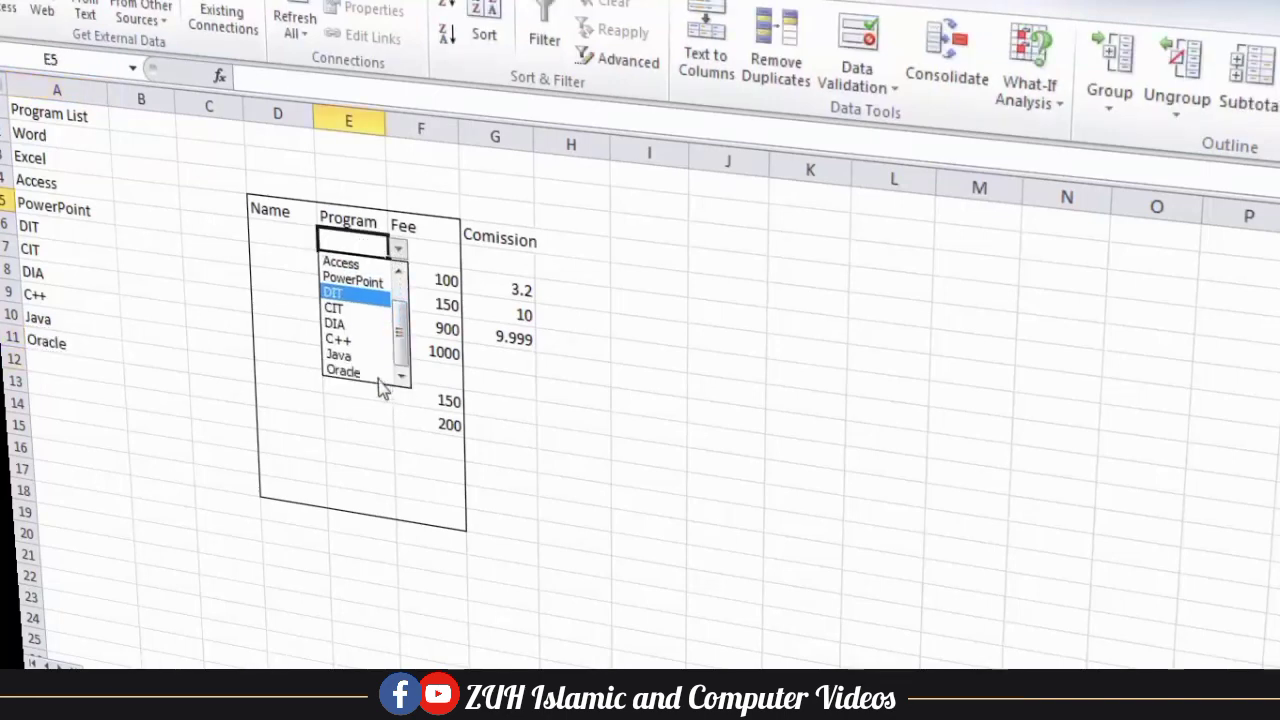
pyautogui.click(58, 364)
# Add Database to the end of the Program List in cell A12.
pyautogui.click(58, 364)
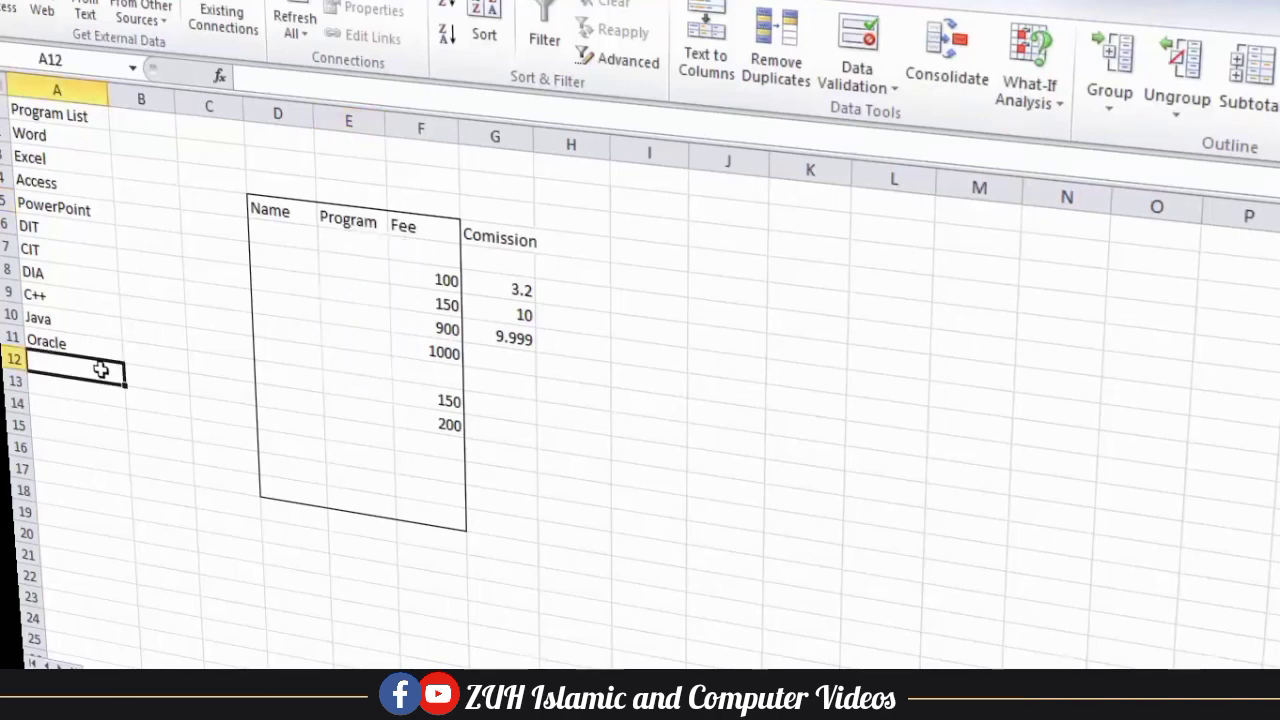
pyautogui.write('Data')
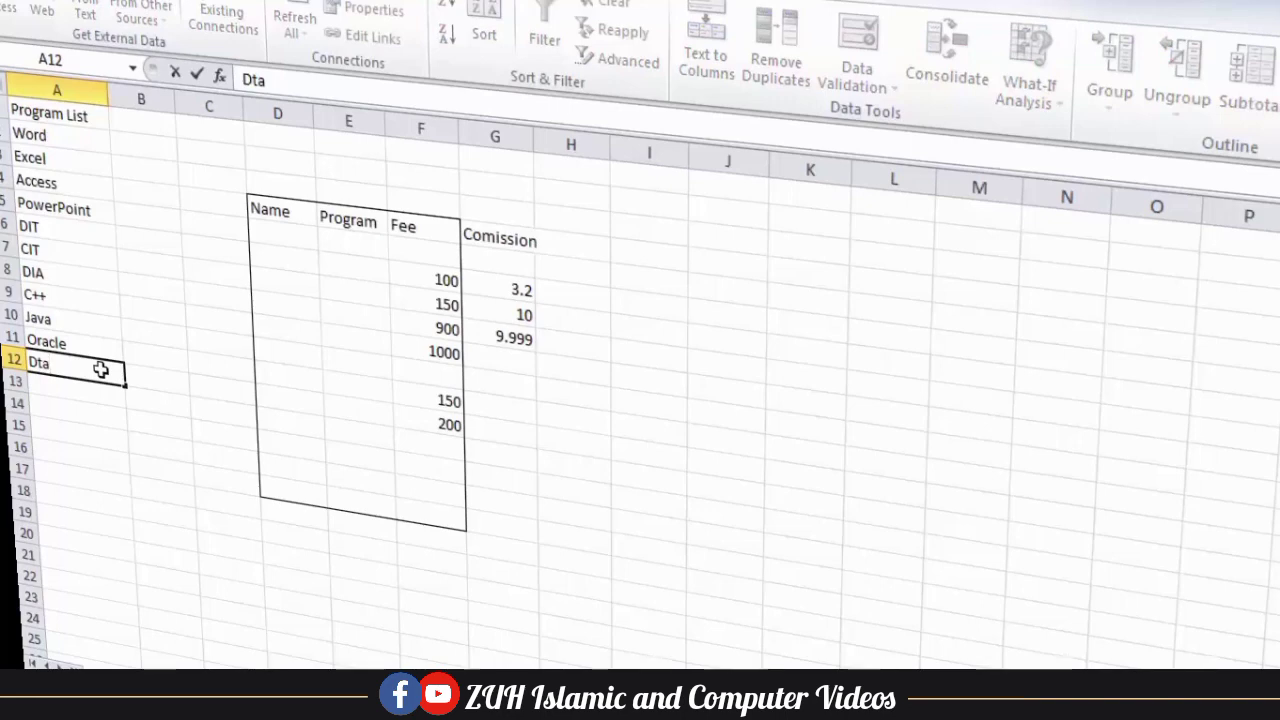
pyautogui.write('base')
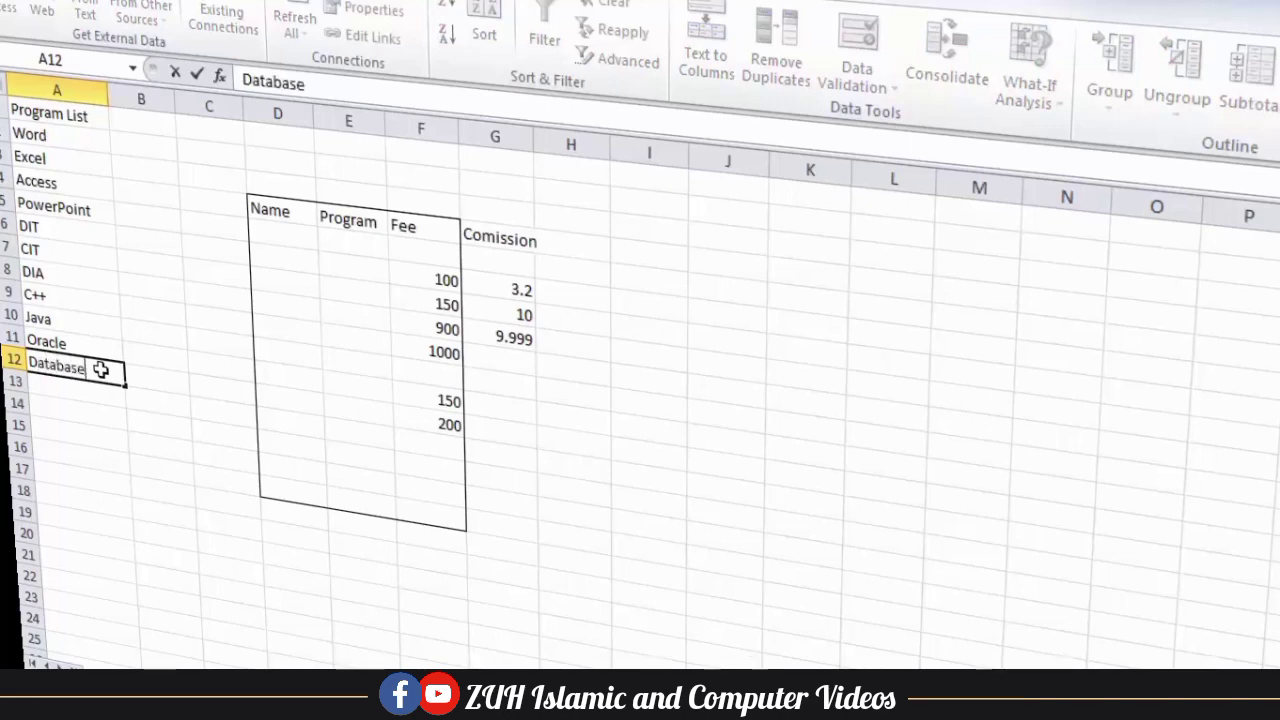
pyautogui.press('Return')
# Check the drop-down list in cell E5 for the Database entry and close it without choosing anything.
pyautogui.click(357, 248)
pyautogui.click(398, 250)
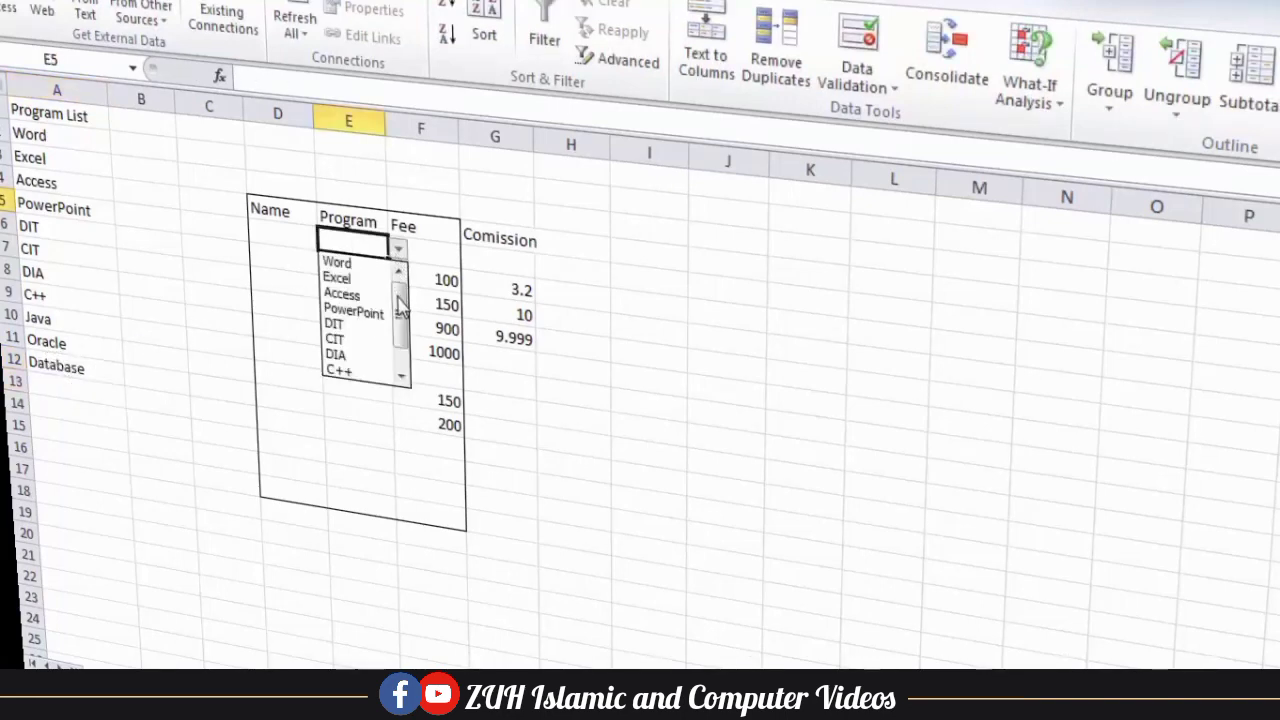
pyautogui.scroll(-1, 392, 300)
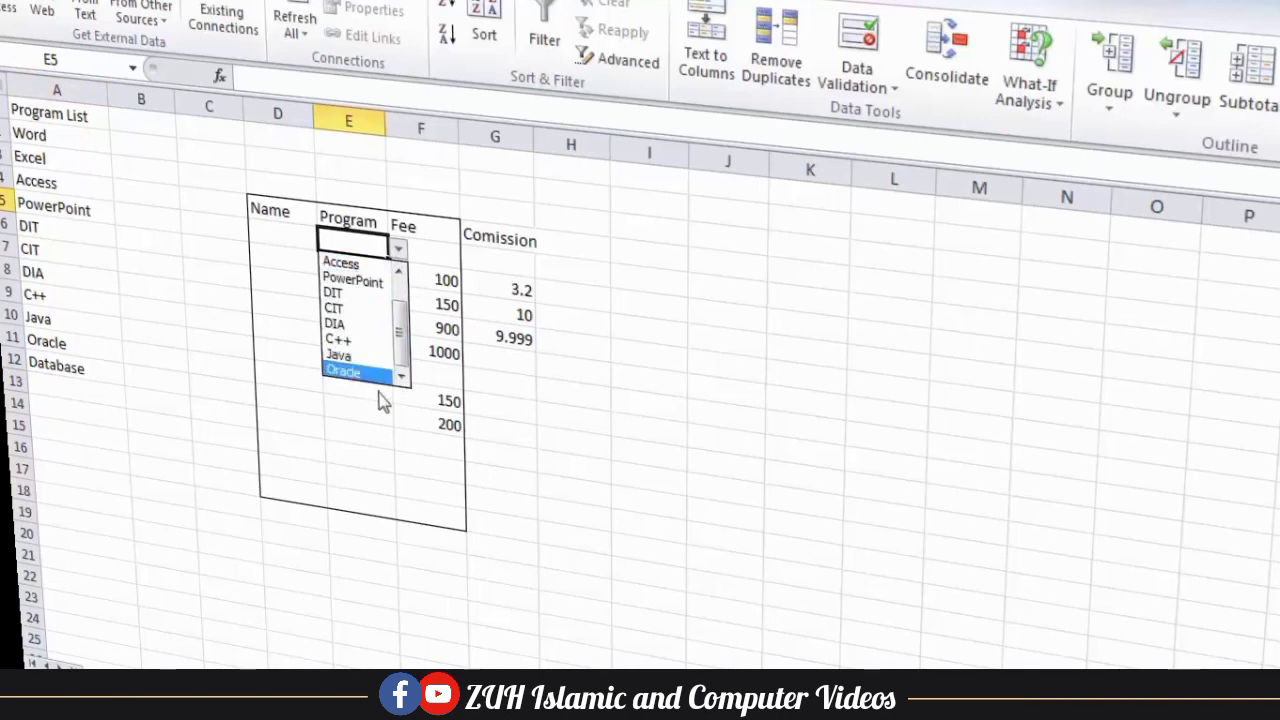
pyautogui.click(603, 486)
# Begin an OFFSET formula in cell H15 with A2 as the reference and 0 for both rows and columns.
pyautogui.click(569, 505)
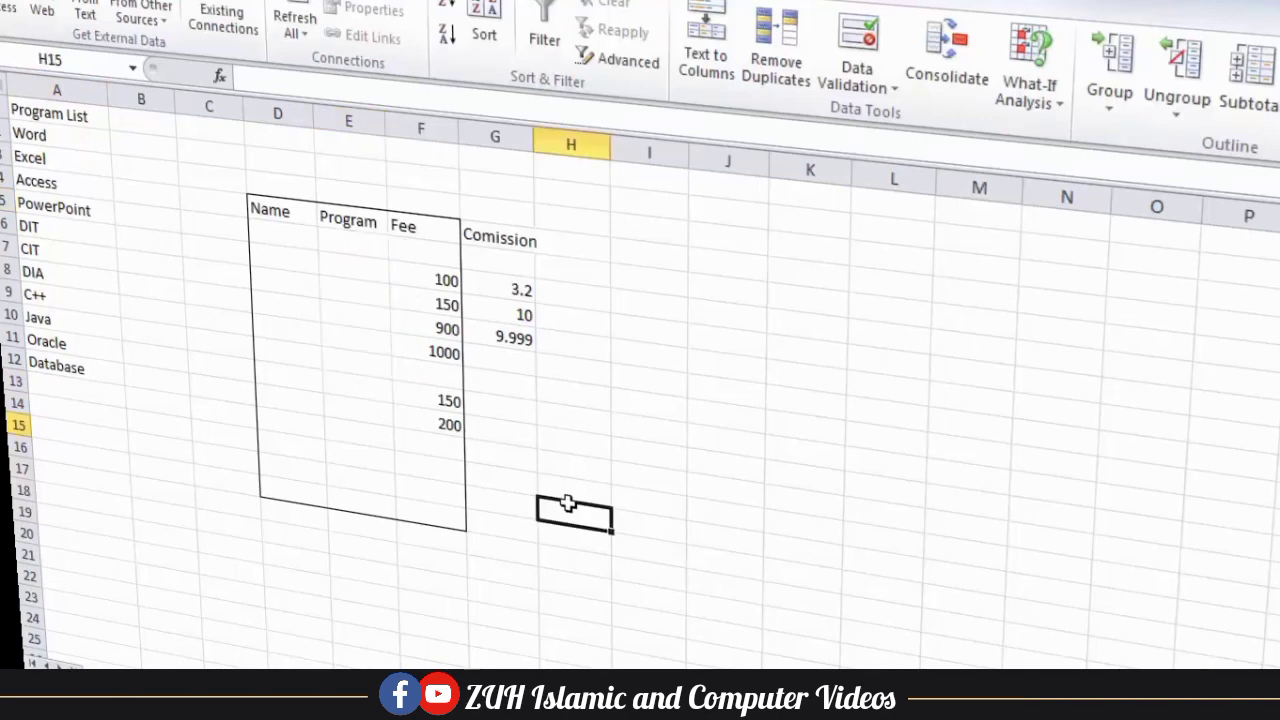
pyautogui.write('=')
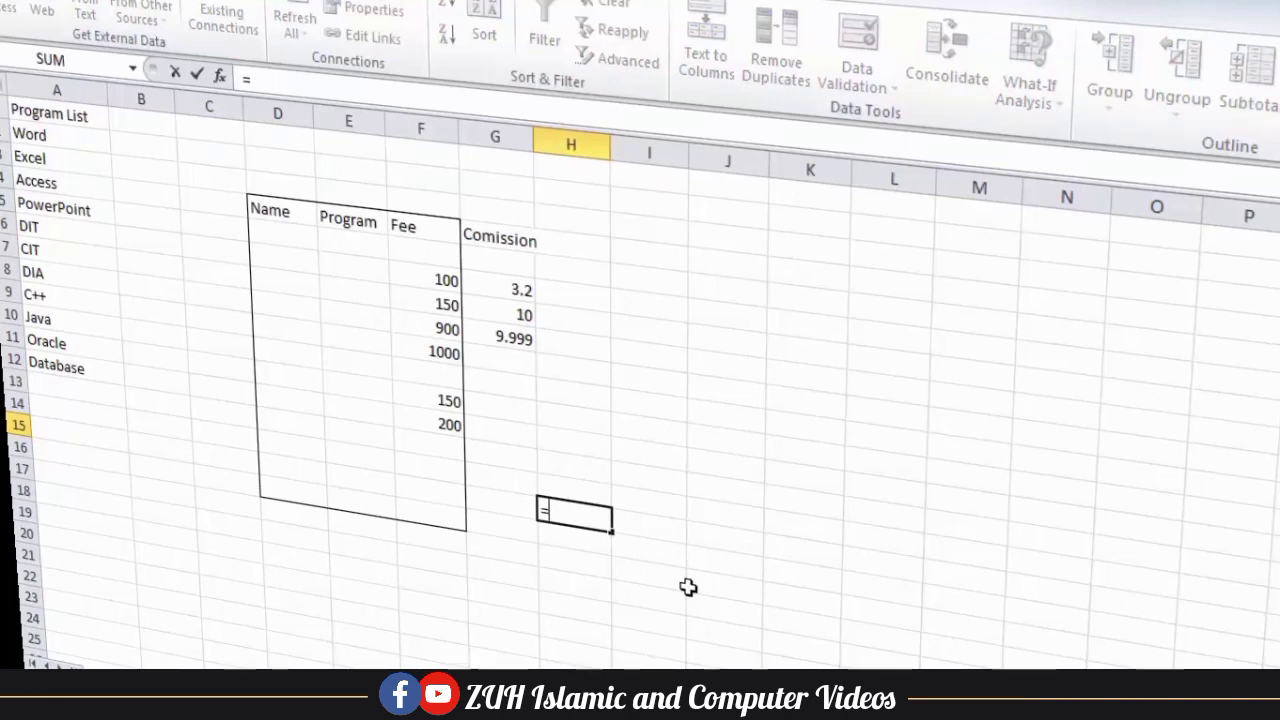
pyautogui.write('off')
pyautogui.press('Tab')
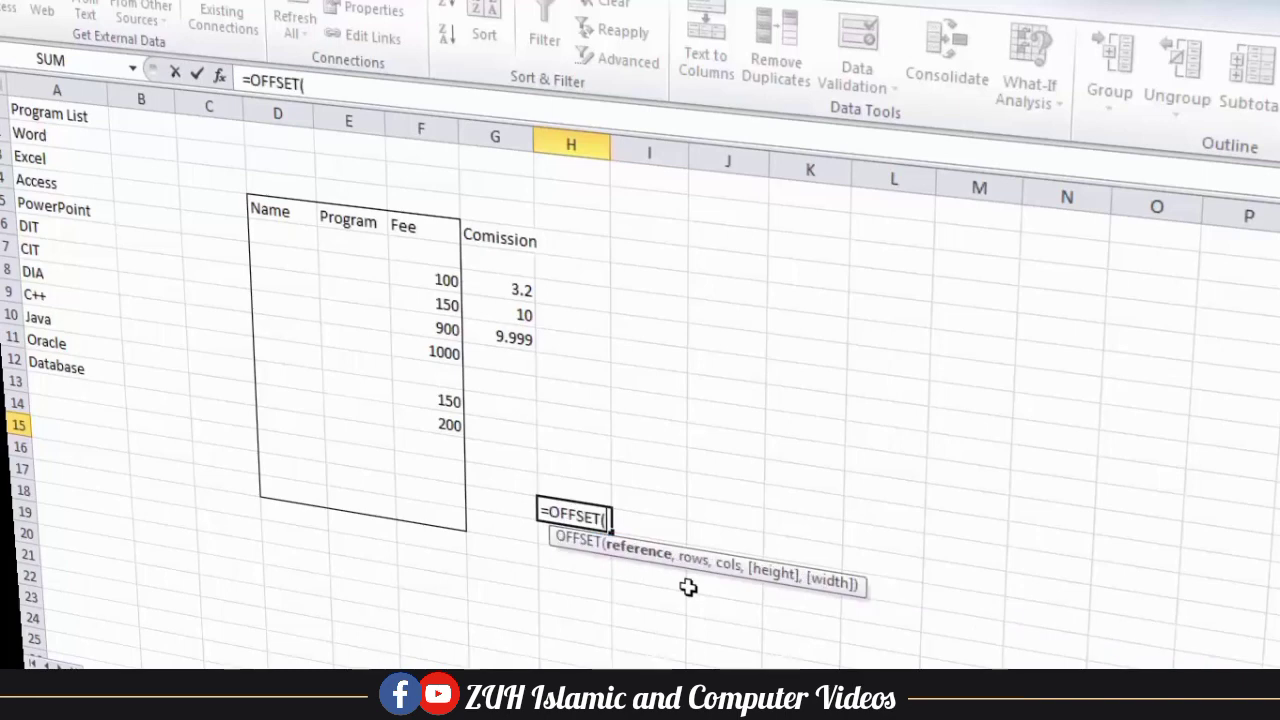
pyautogui.click(82, 146)
pyautogui.write(',0')
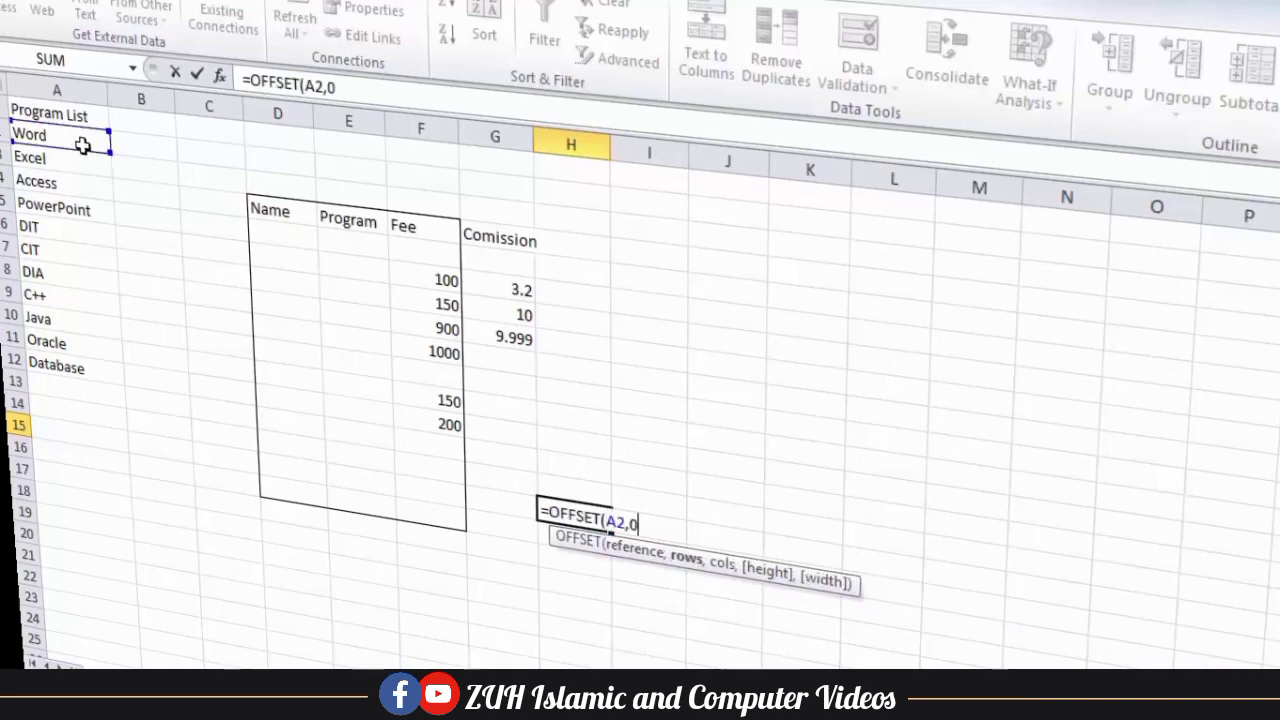
pyautogui.write(',0,')
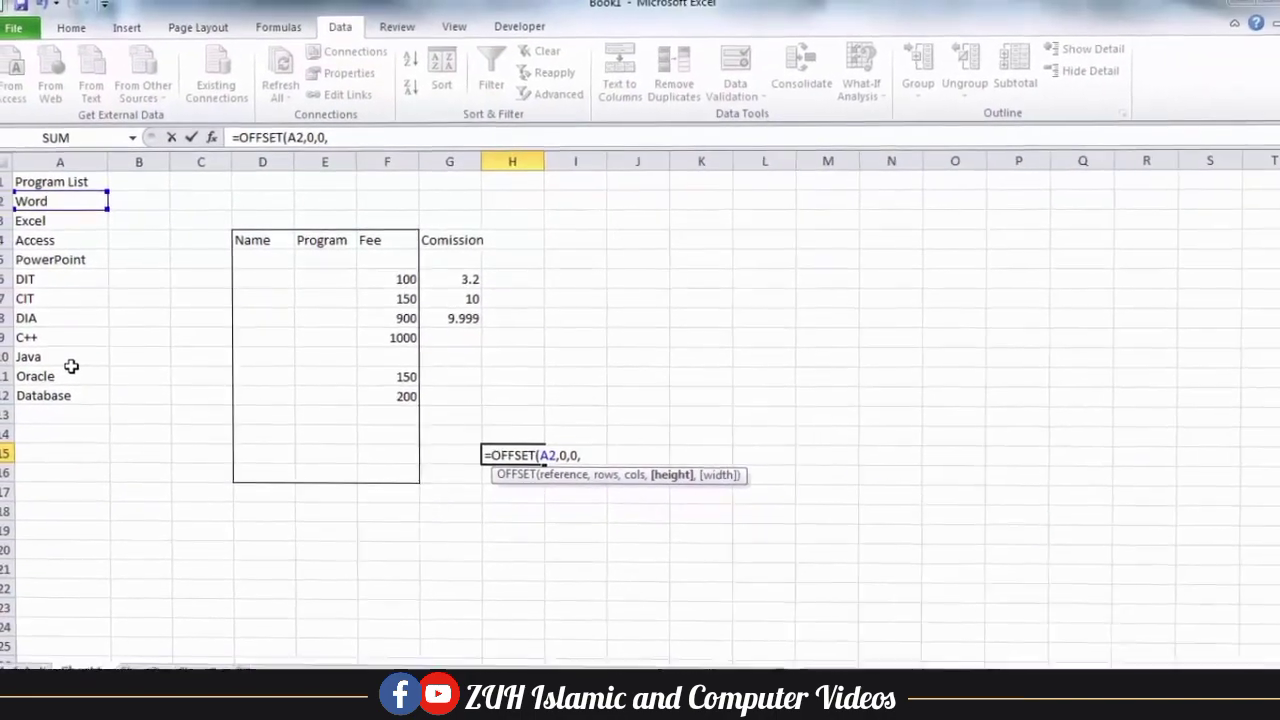
# Complete the H15 formula with COUNTIF(A:A,"<>") as the height argument, enter it and reselect the cell.
pyautogui.write('countif')
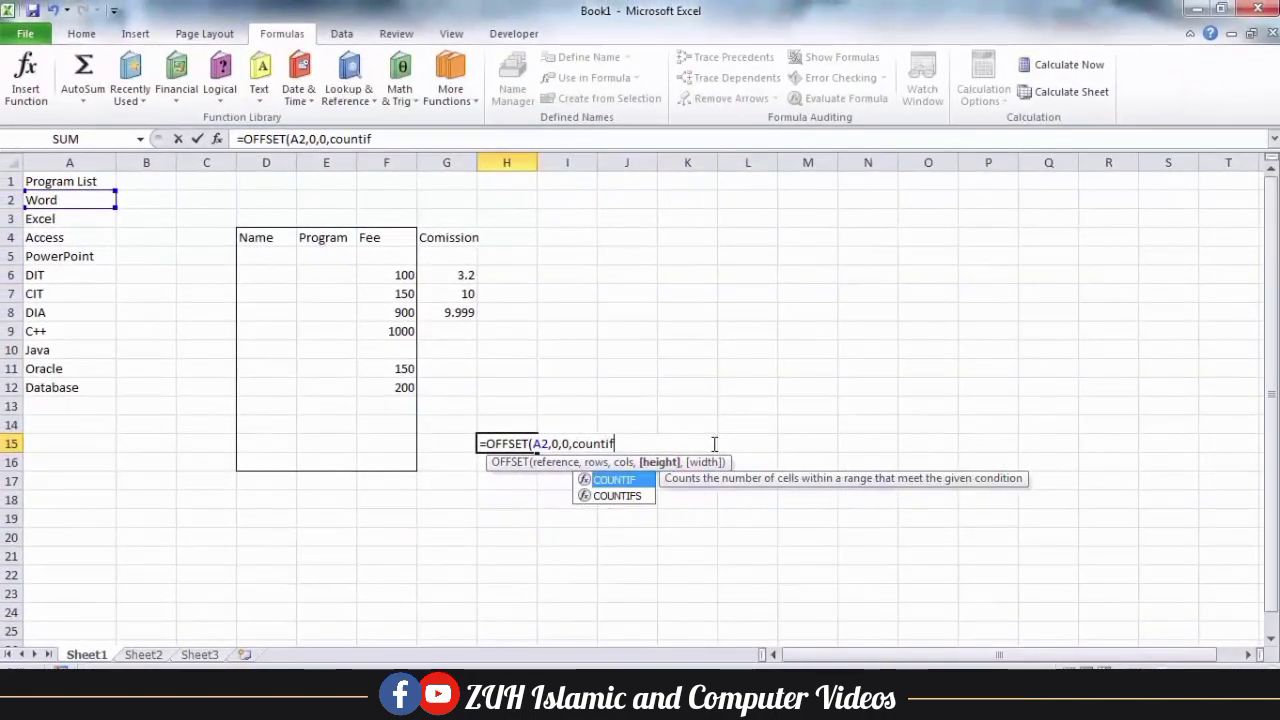
pyautogui.press('Tab')
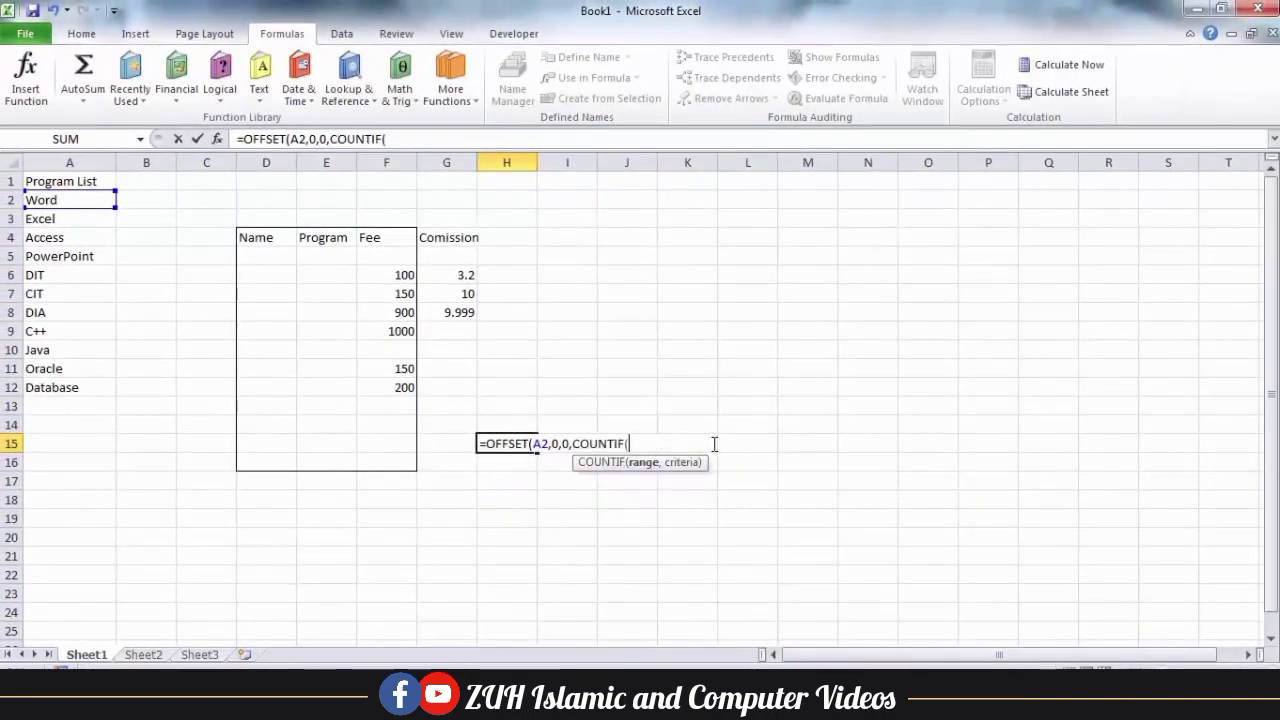
pyautogui.click(69, 162)
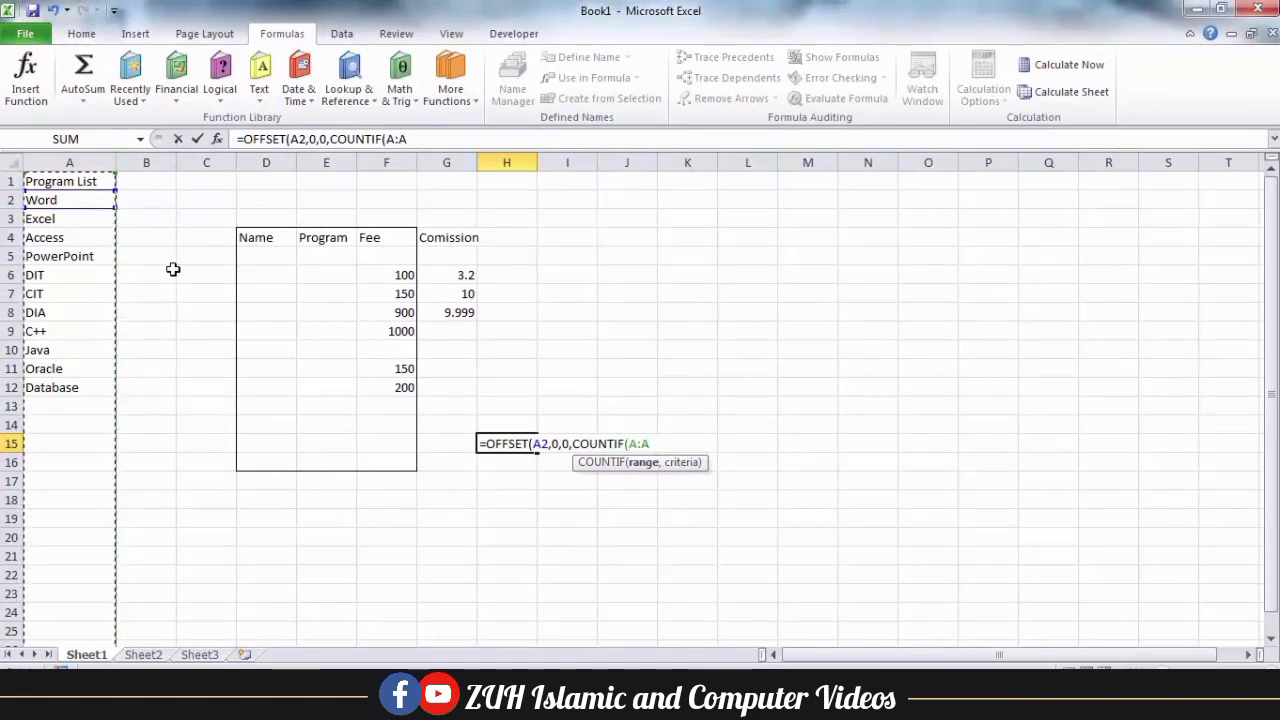
pyautogui.write(',"<>"')
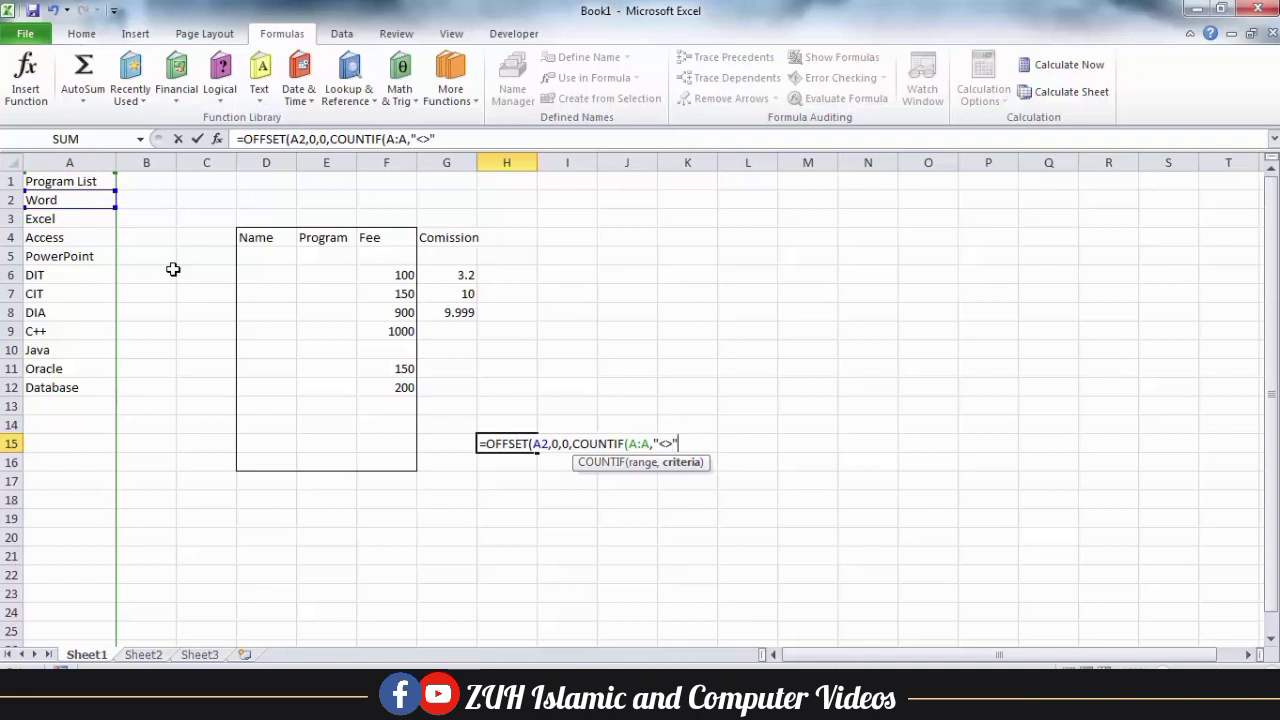
pyautogui.write(')')
pyautogui.press('Return')
pyautogui.press('Up')
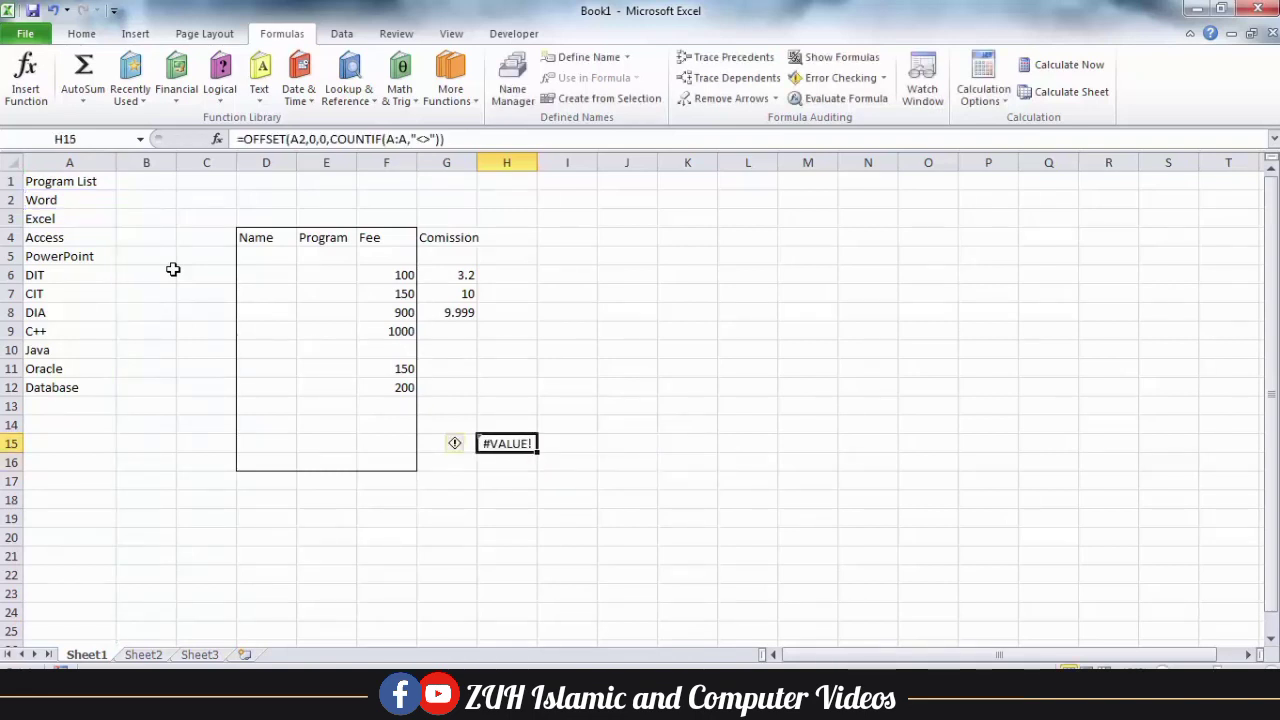
# Copy the whole OFFSET formula text from cell H15, and clear it from the cell.
pyautogui.doubleClick(510, 443)
pyautogui.hotkey('shift', 'Home')
pyautogui.hotkey('ctrl', 'c')
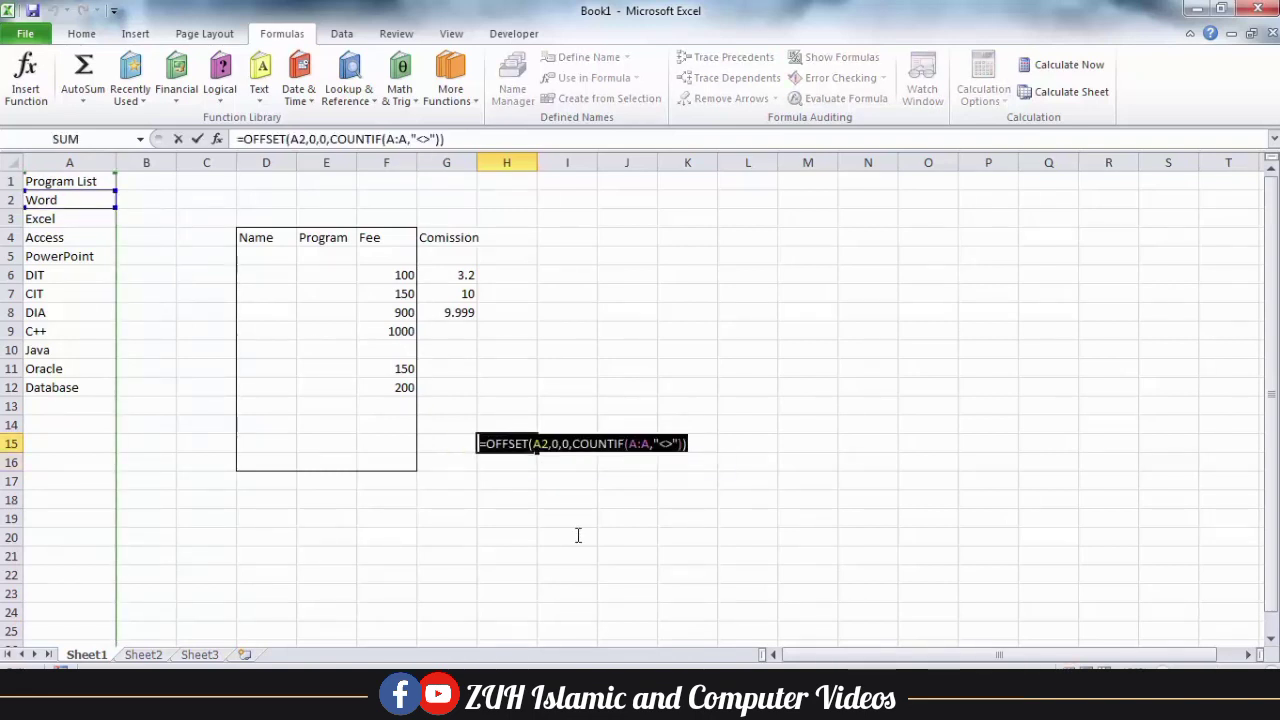
pyautogui.press('Delete')
# Clear the existing data validation from the Program cells E5:E16.
pyautogui.moveTo(332, 257); pyautogui.dragTo(338, 461)
pyautogui.hotkey('alt', 'd')
pyautogui.press('l')
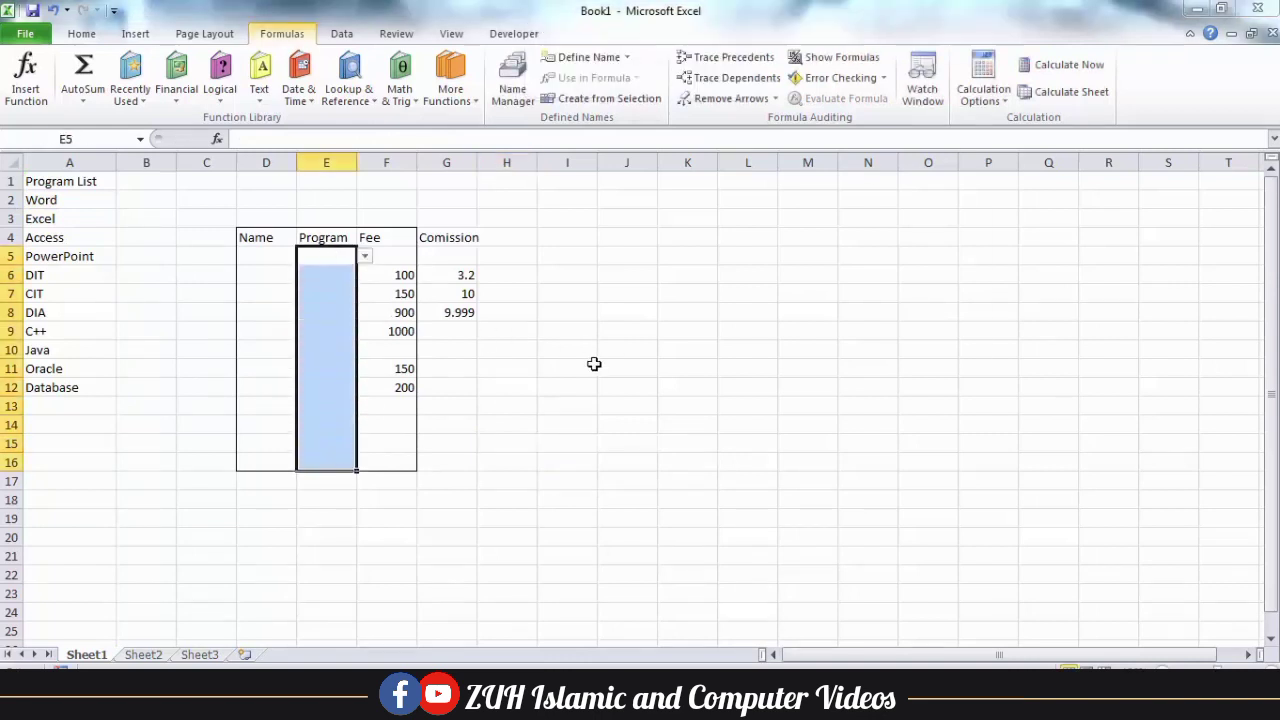
pyautogui.click(640, 315)
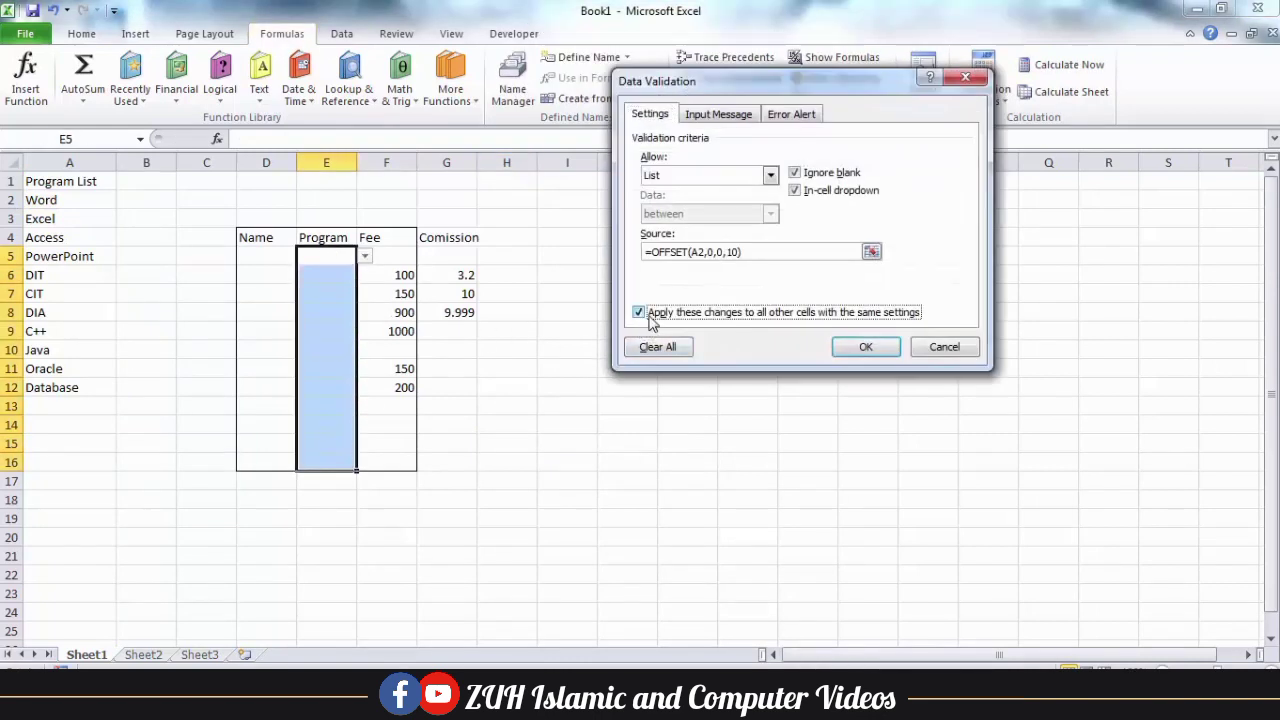
pyautogui.click(657, 347)
pyautogui.click(845, 349)
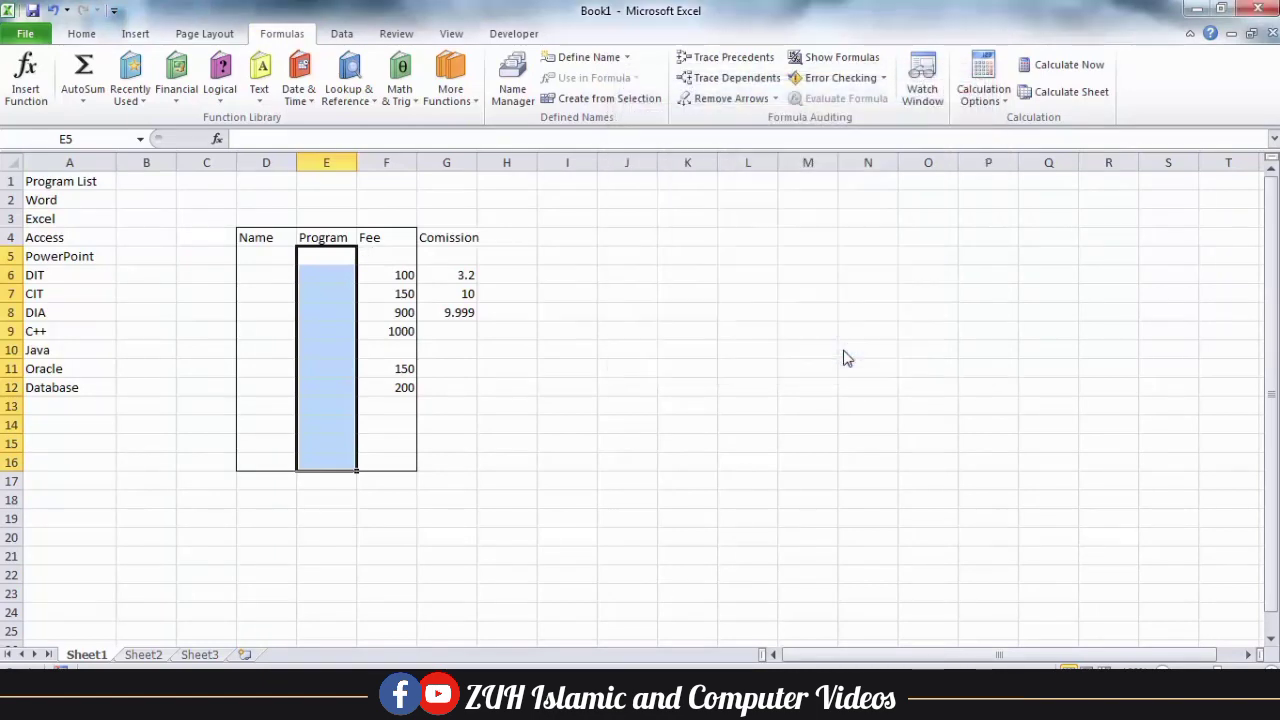
# Apply List validation to E5:E16 with the copied formula =OFFSET(A2,0,0,COUNTIF(A:A,"<>")) as its source.
pyautogui.hotkey('alt', 'd')
pyautogui.press('l')
pyautogui.click(700, 175)
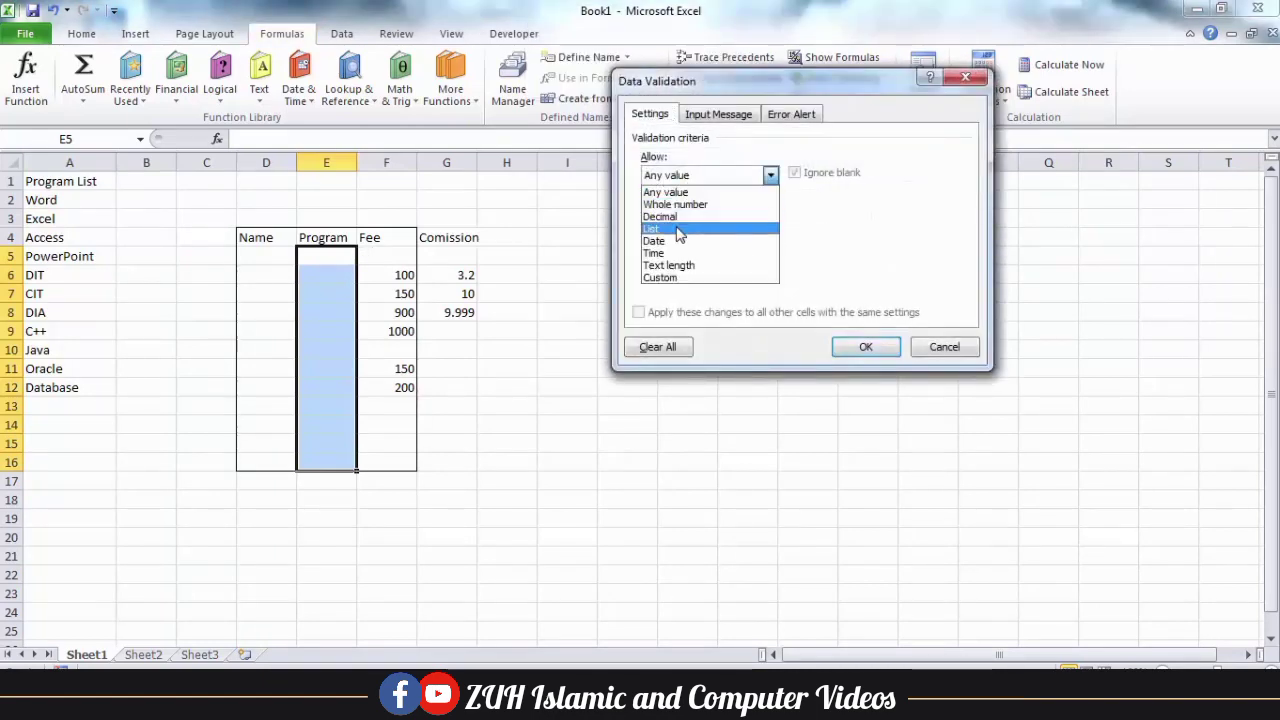
pyautogui.click(679, 233)
pyautogui.click(757, 250)
pyautogui.hotkey('ctrl', 'v')
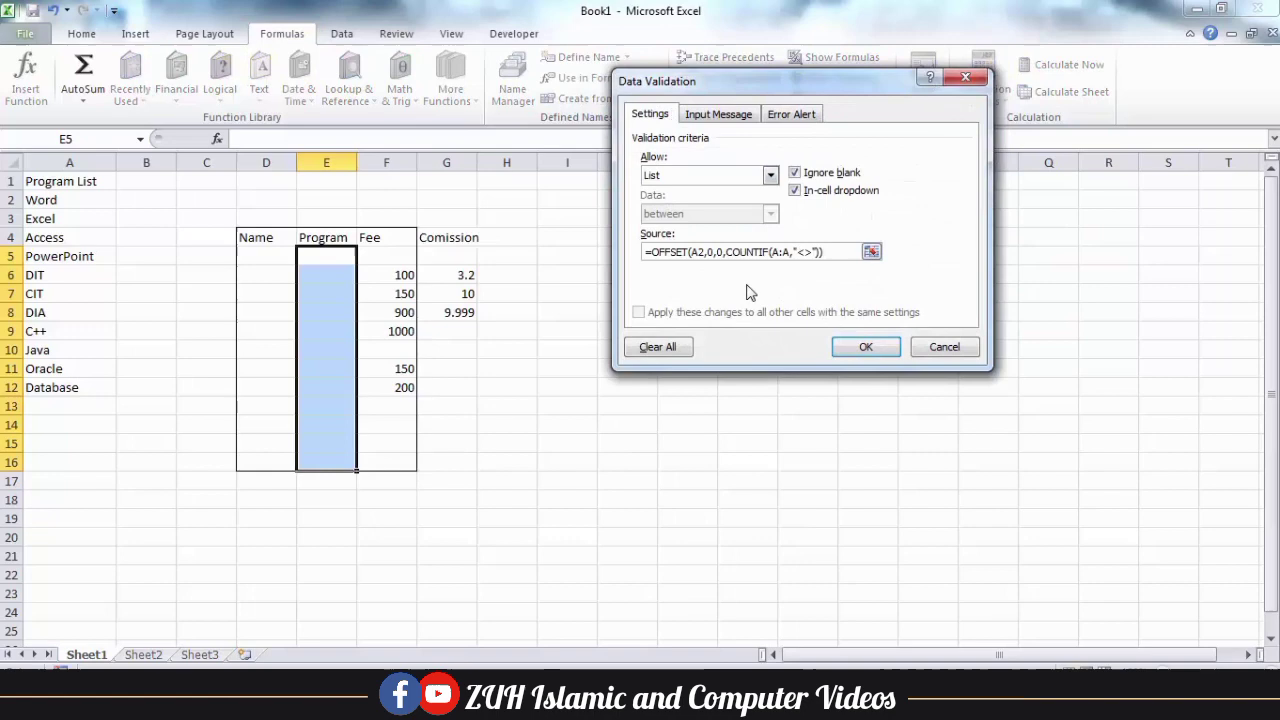
pyautogui.click(865, 347)
# Inspect the entries of the drop-down list in cell E5 and compare them with the Program List entries and header in column A.
pyautogui.click(364, 256)
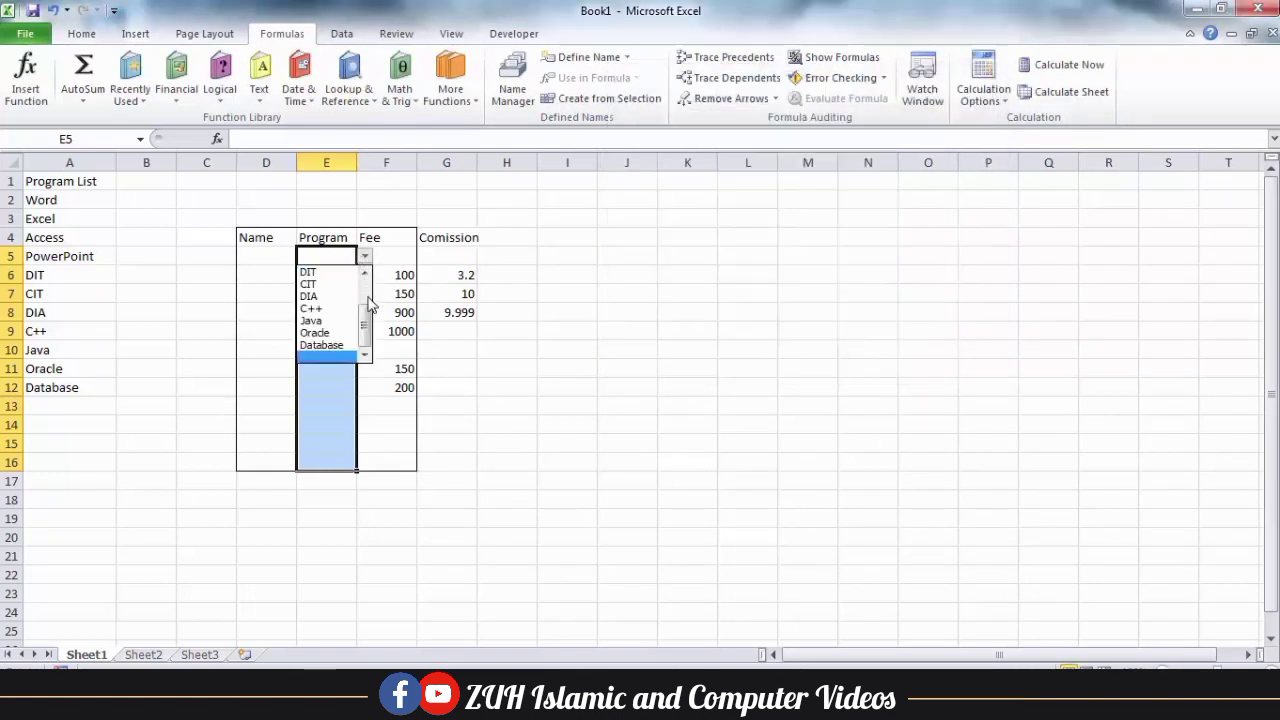
pyautogui.moveTo(368, 305); pyautogui.dragTo(366, 390)
pyautogui.click(86, 276)
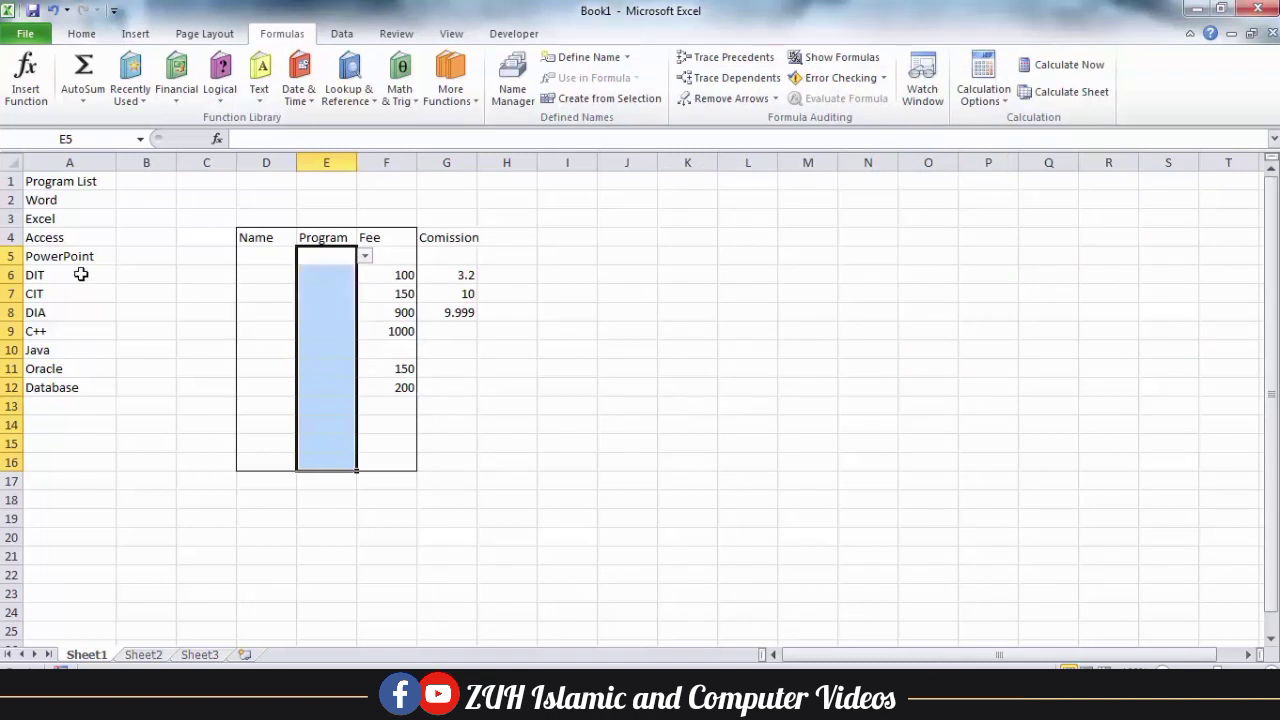
pyautogui.click(86, 276)
pyautogui.moveTo(48, 200); pyautogui.dragTo(50, 388)
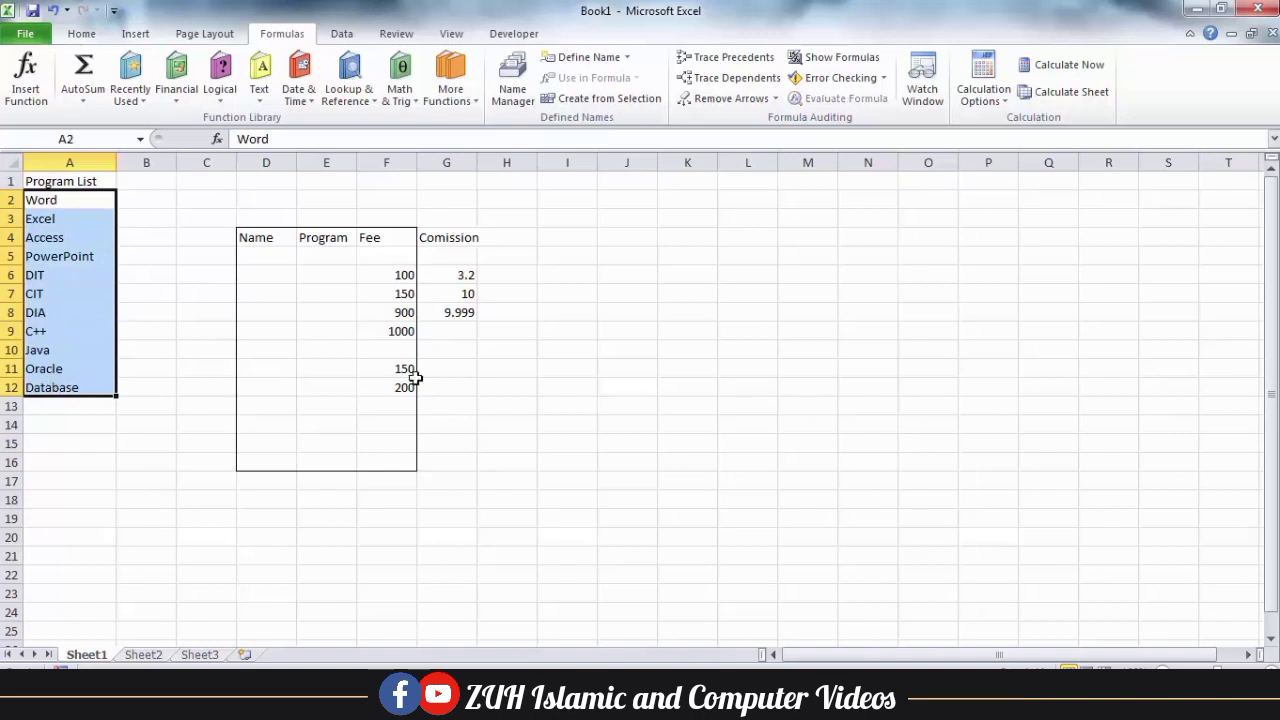
pyautogui.click(59, 181)
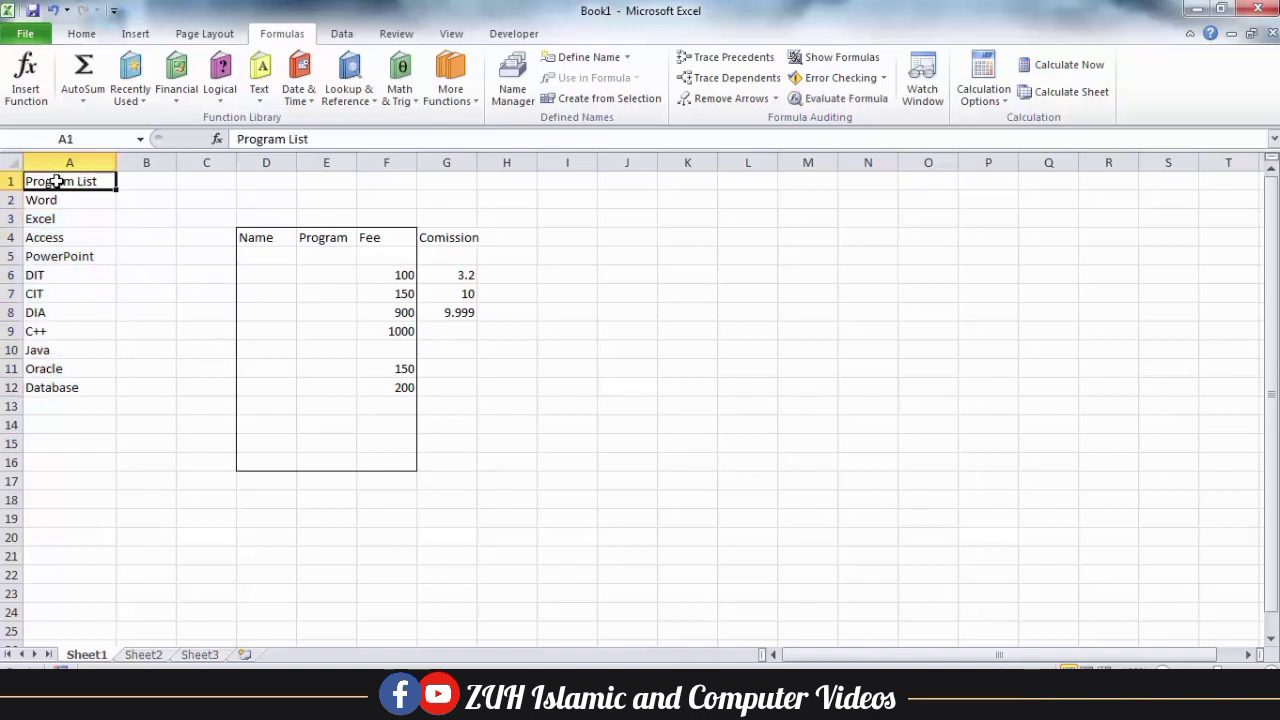
# Add Windows, Adobe premier and adobe illustrator to the Program List in cells A13:A15.
pyautogui.click(84, 404)
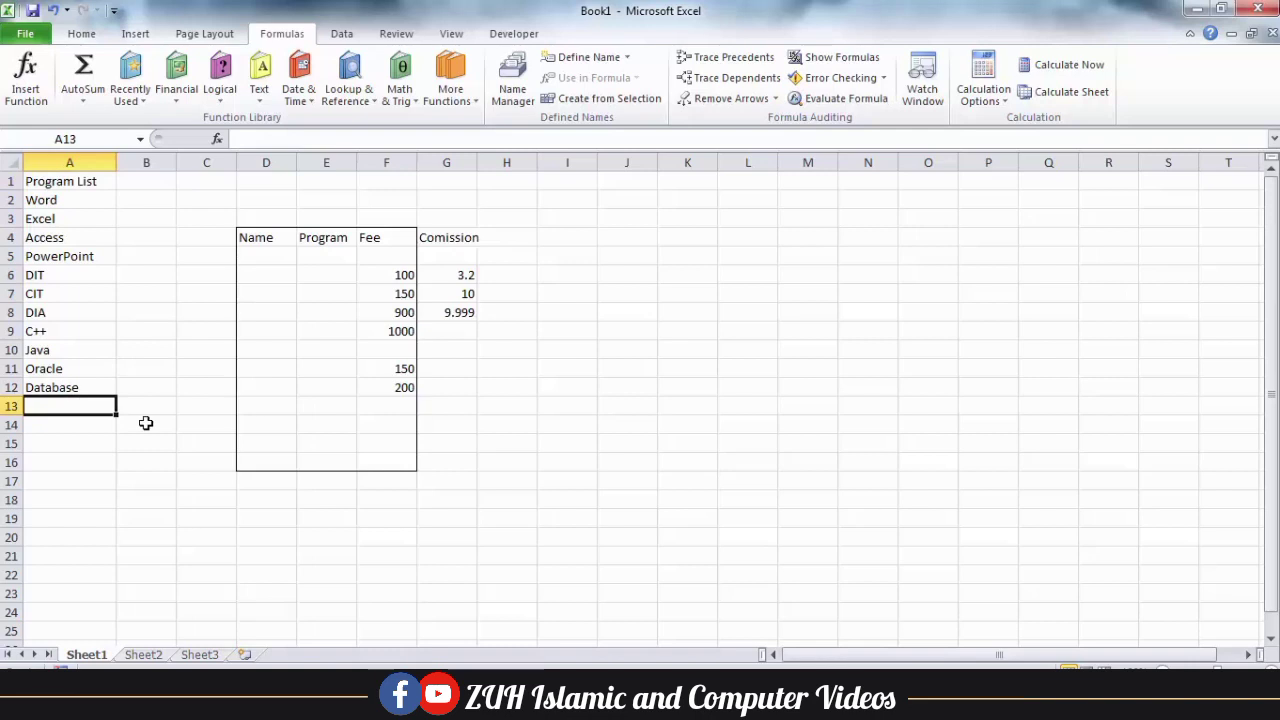
pyautogui.write('Windows')
pyautogui.press('Return')
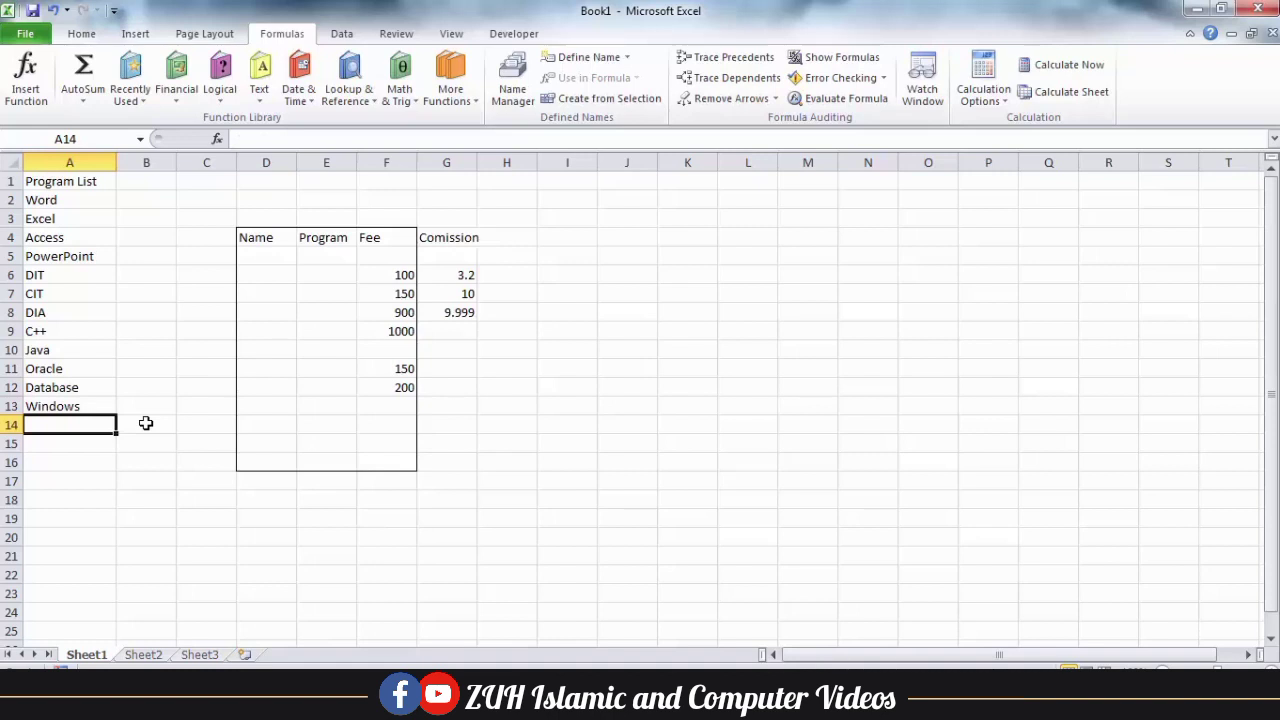
pyautogui.write('ADbo')
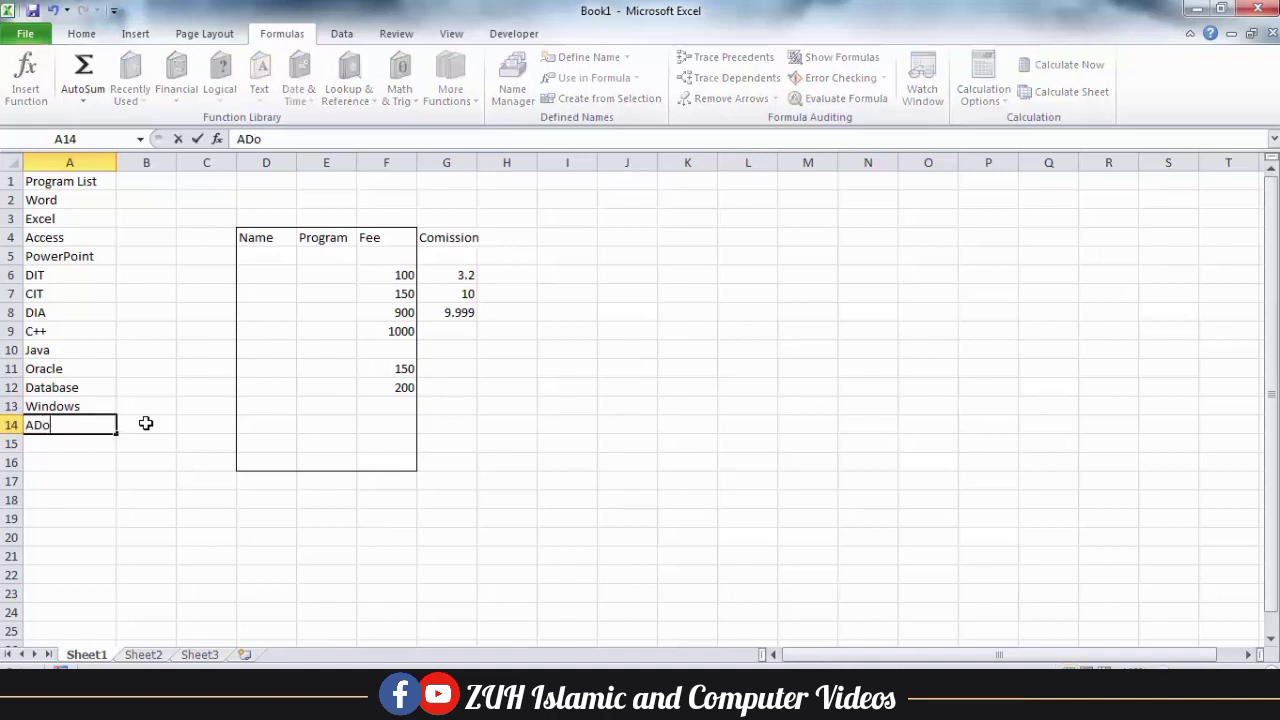
pyautogui.write('be premier')
pyautogui.press('Return')
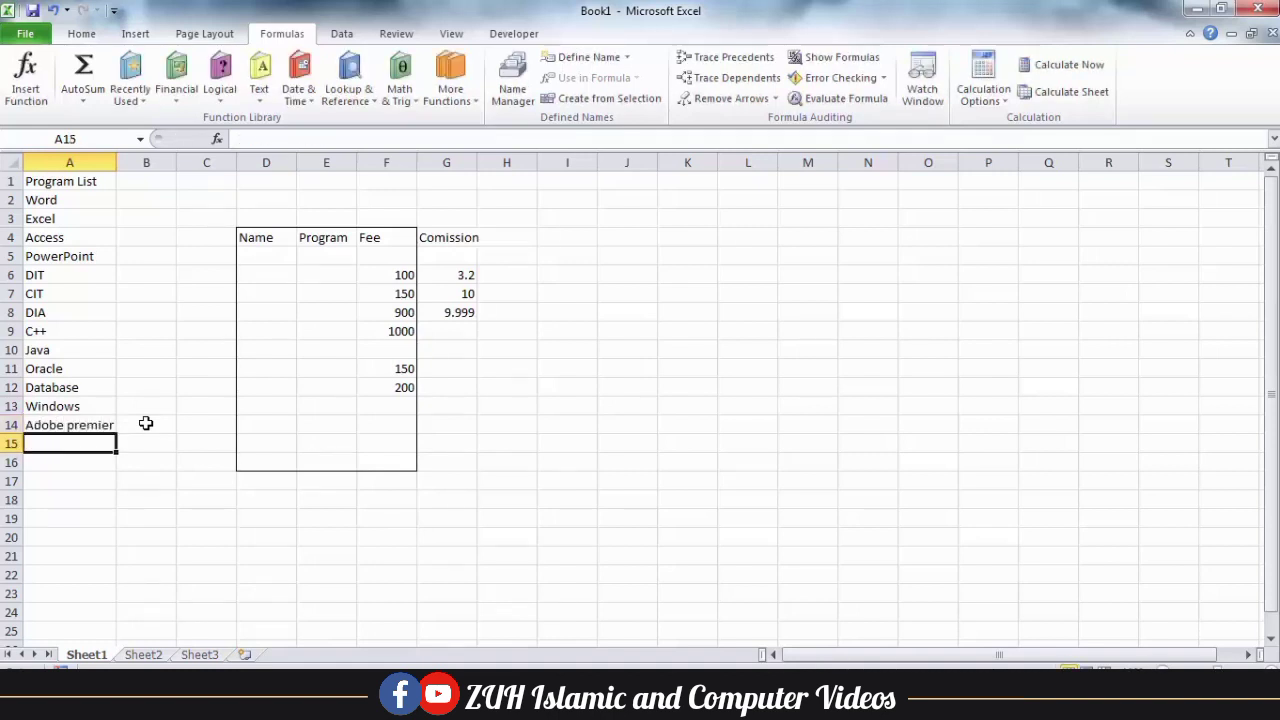
pyautogui.write('adobe i')
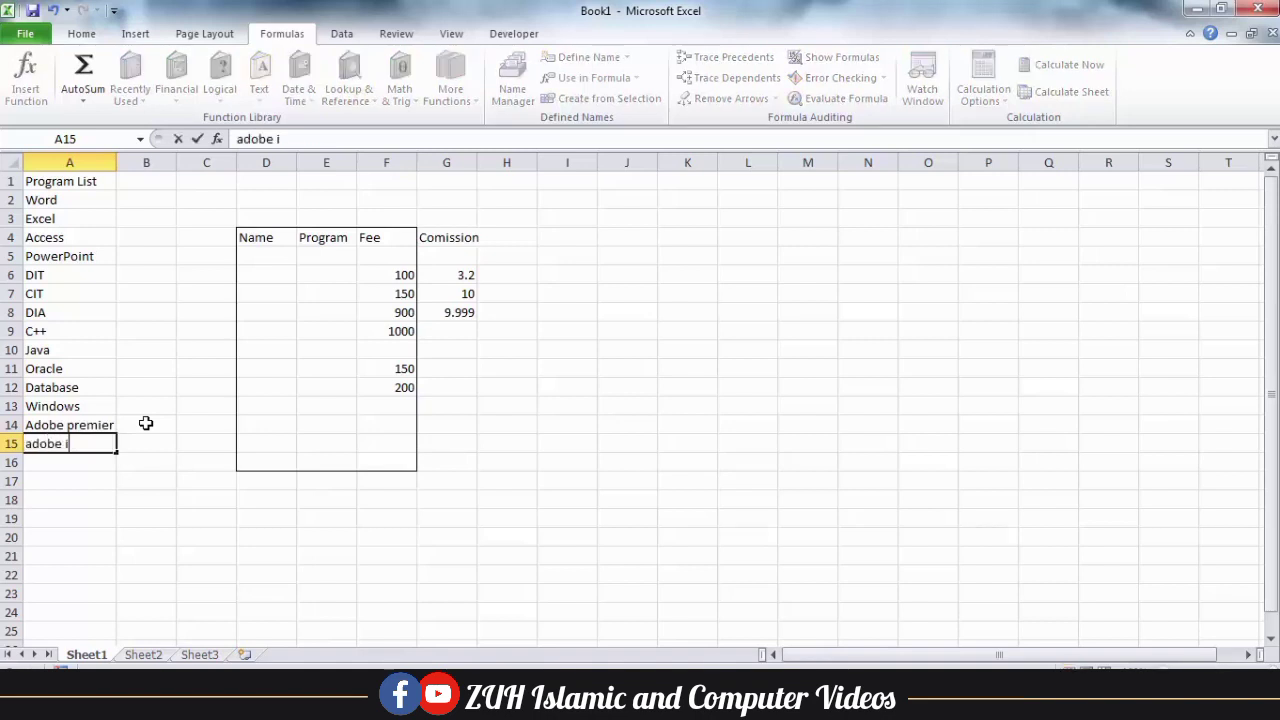
pyautogui.write('llustrator')
pyautogui.press('Return')
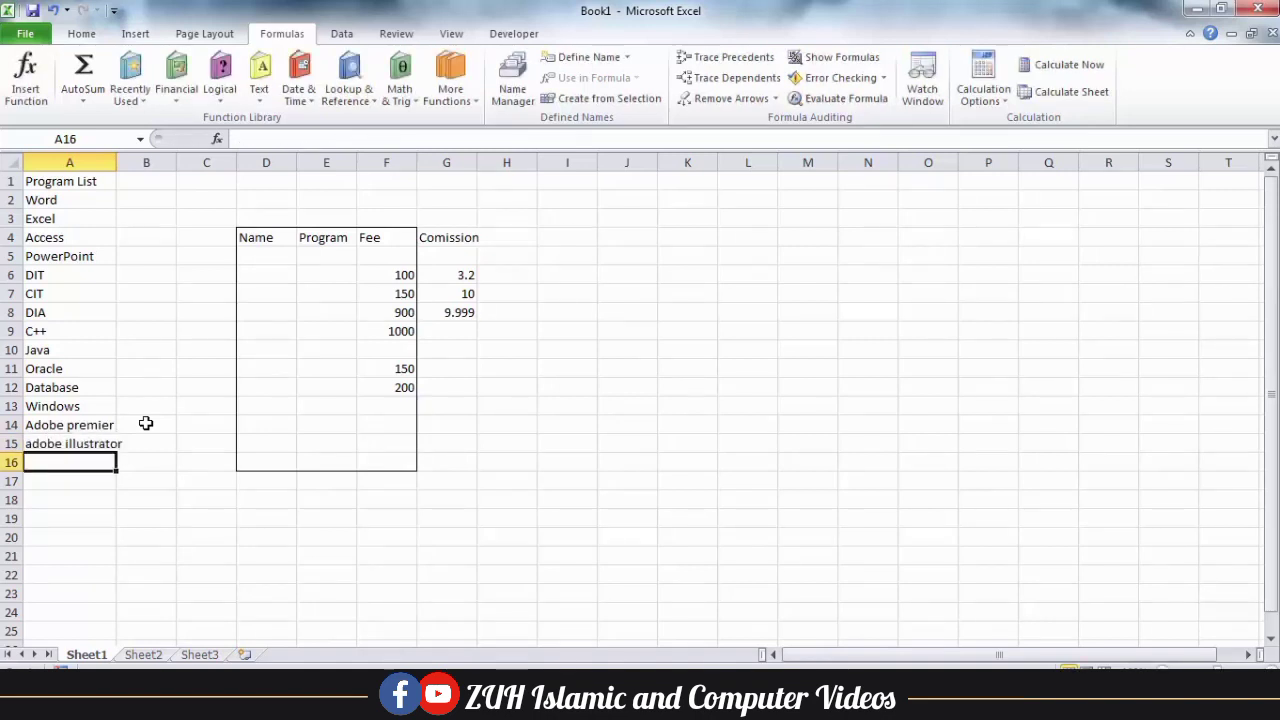
# Check the end of the drop-down list in cell E5 for the added programs and choose its blank entry.
pyautogui.click(332, 256)
pyautogui.click(364, 256)
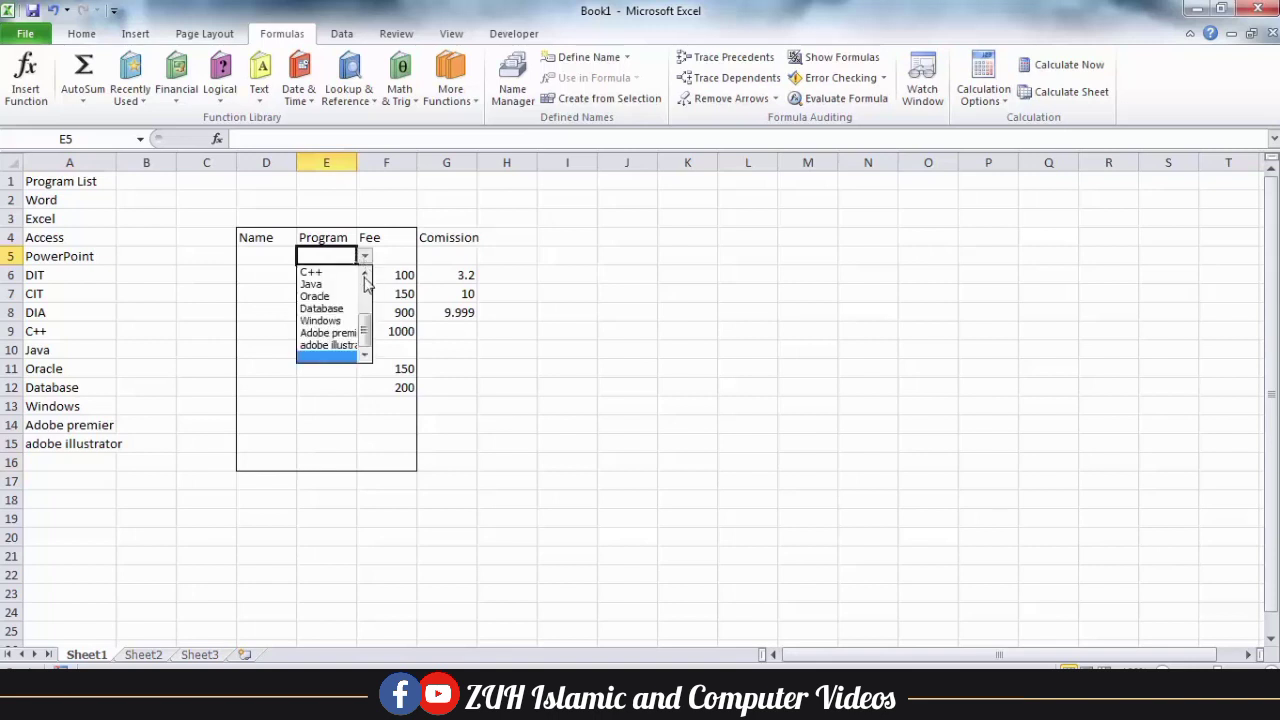
pyautogui.click(333, 359)
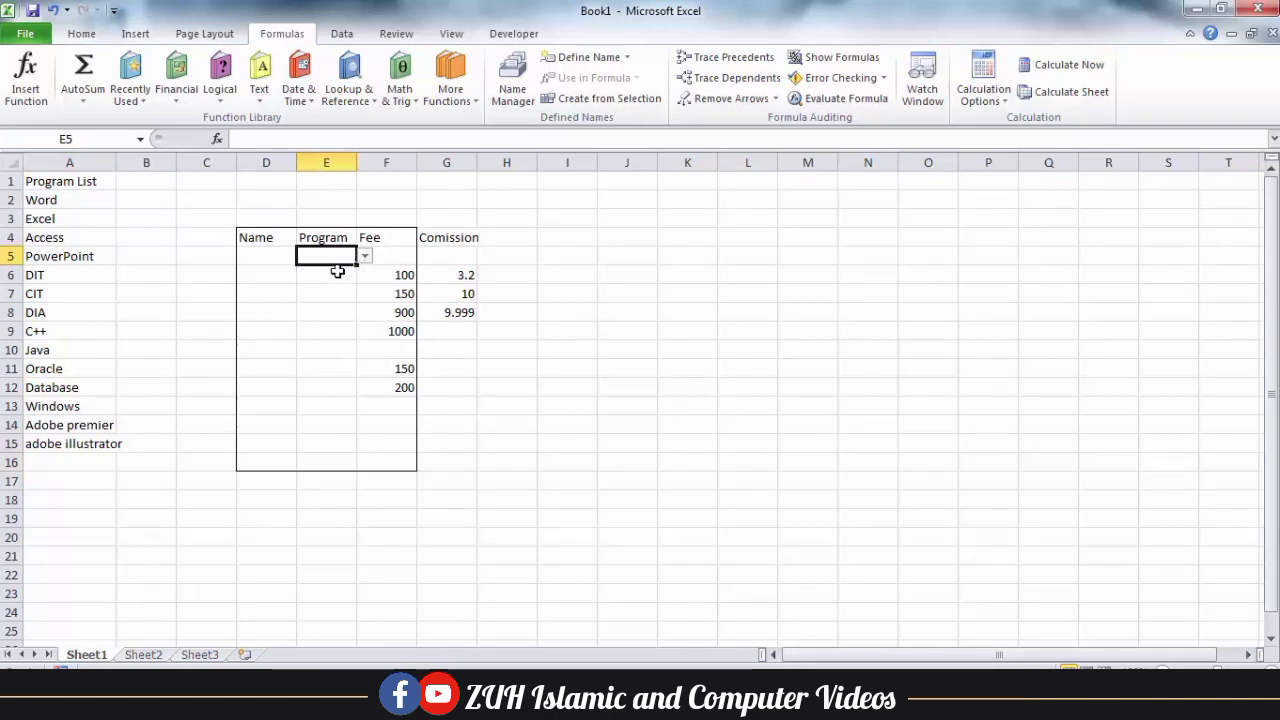
# Change the list source of E5:E16 to =OFFSET(A2,0,0,COUNTIF(A:A,"<>")-1) and apply it to all cells with the same settings.
pyautogui.moveTo(333, 259); pyautogui.dragTo(337, 460)
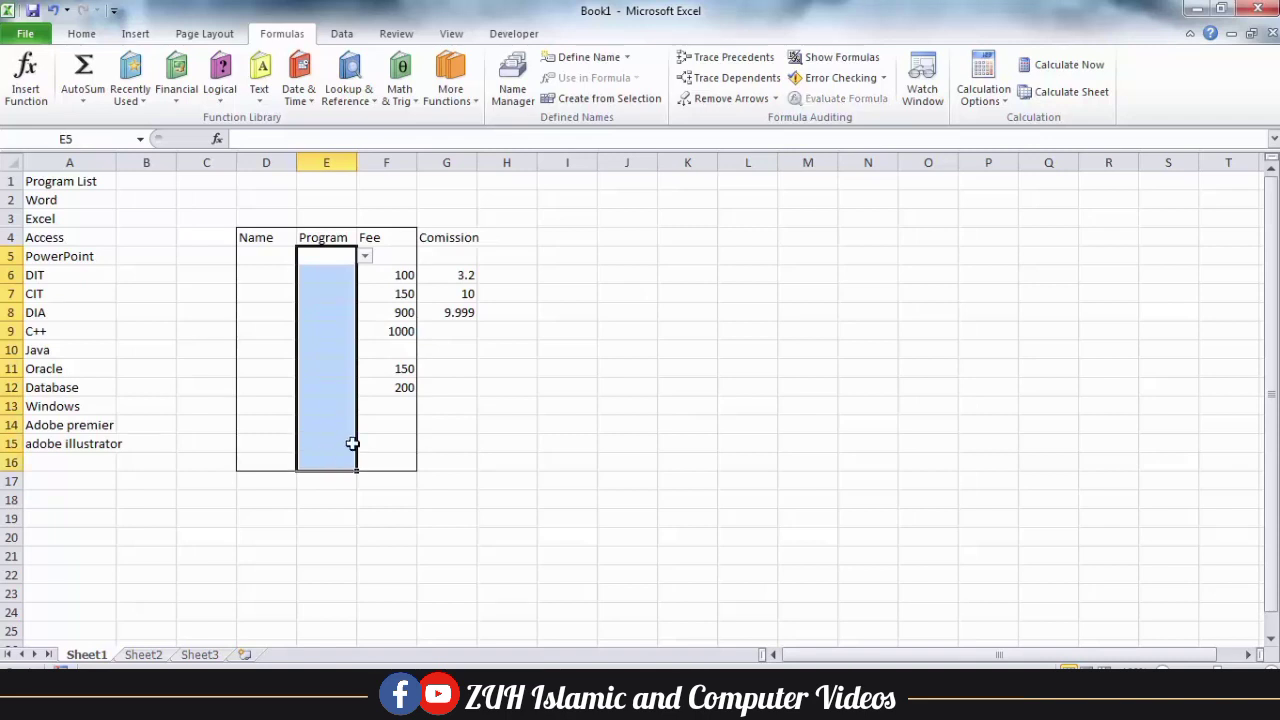
pyautogui.hotkey('alt', 'a')
pyautogui.press('v')
pyautogui.press('v')
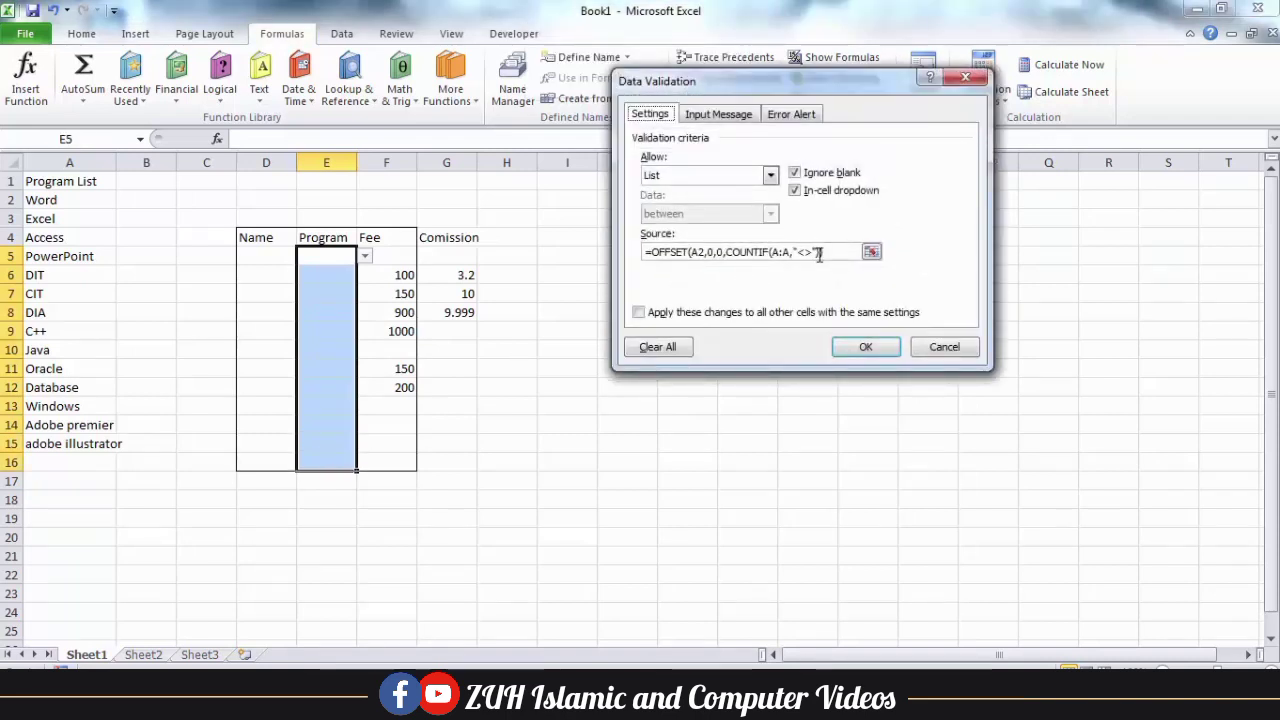
pyautogui.click(817, 252)
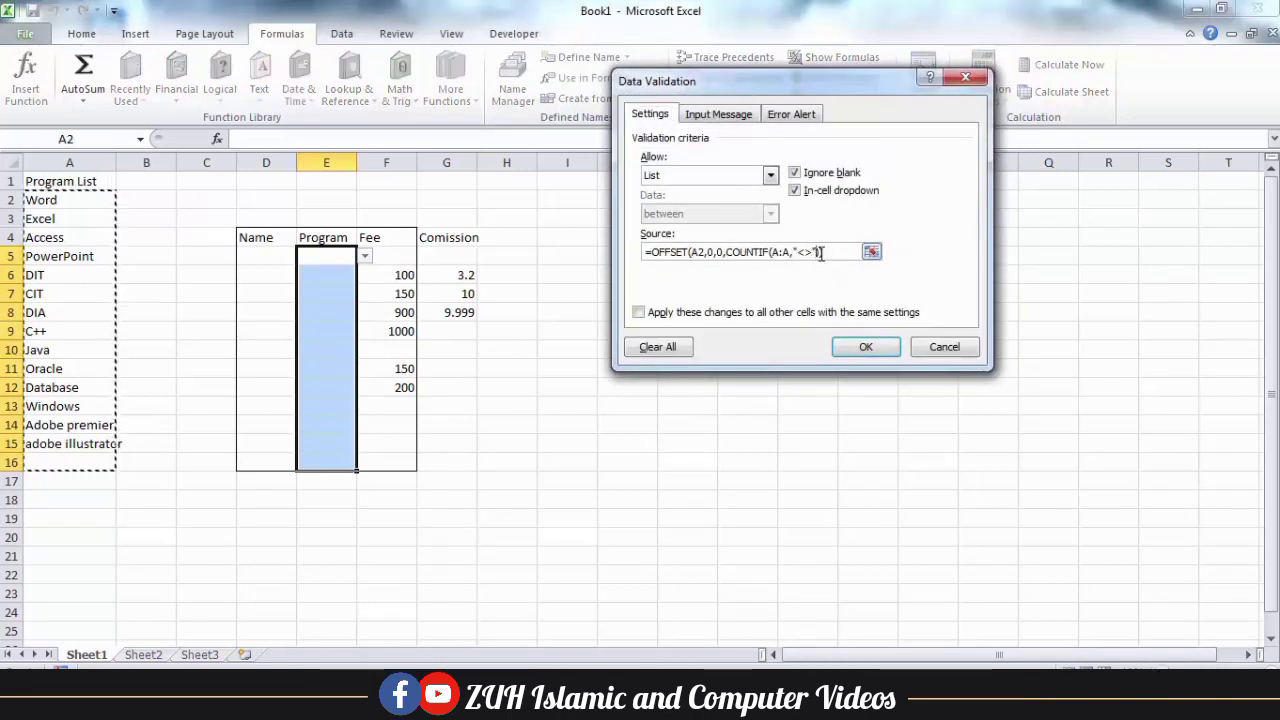
pyautogui.click(821, 253)
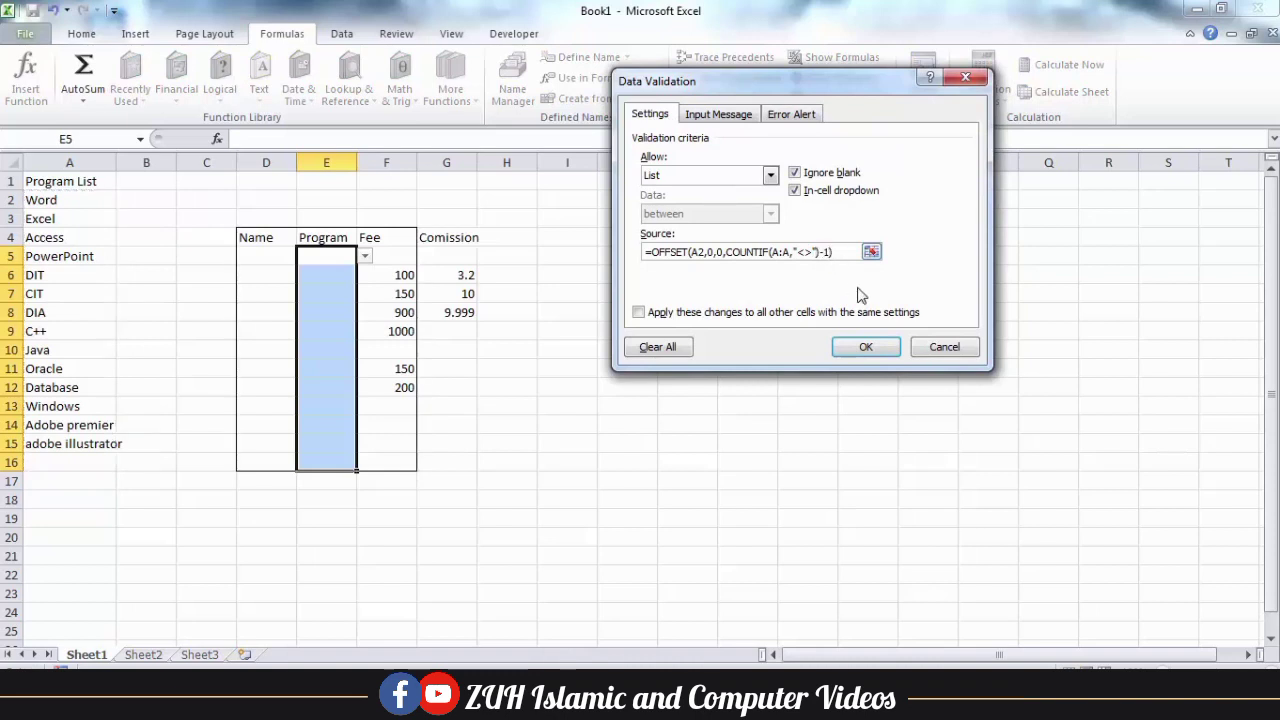
pyautogui.click(690, 314)
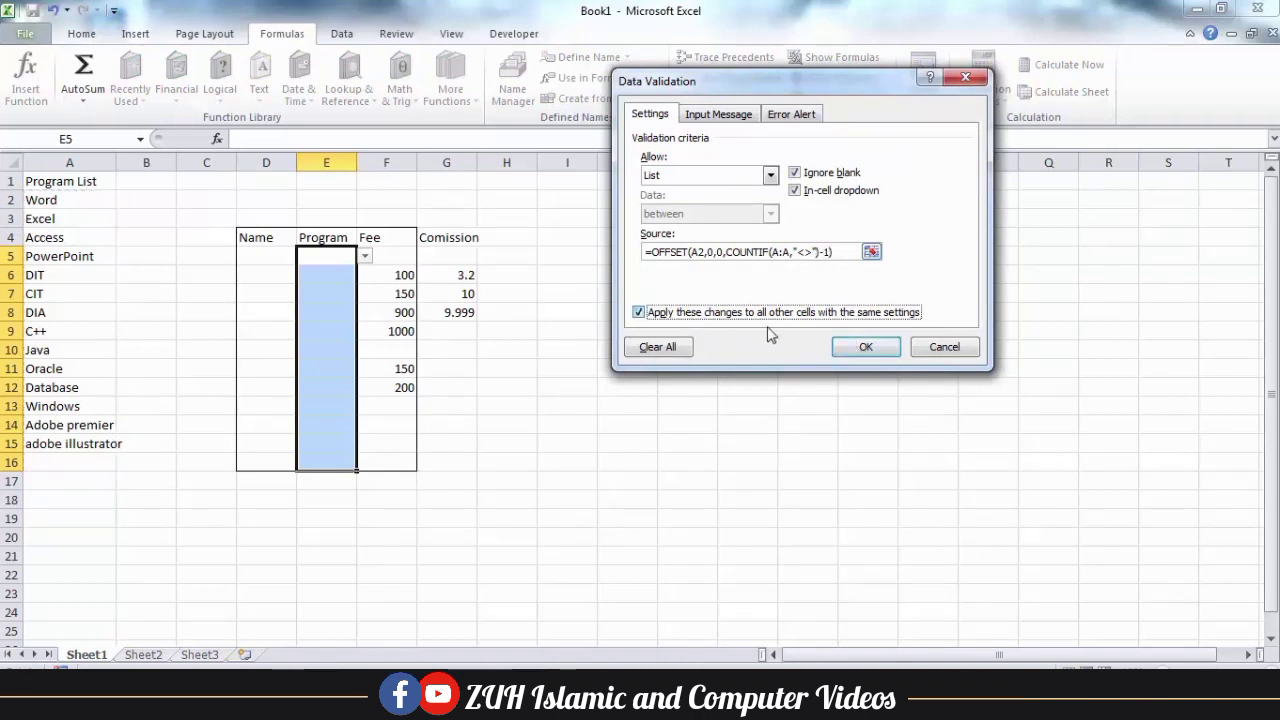
pyautogui.click(857, 347)
# Choose adobe illustrator in cell E5 and Oracle in cell E7 from the Program drop-down lists.
pyautogui.click(365, 256)
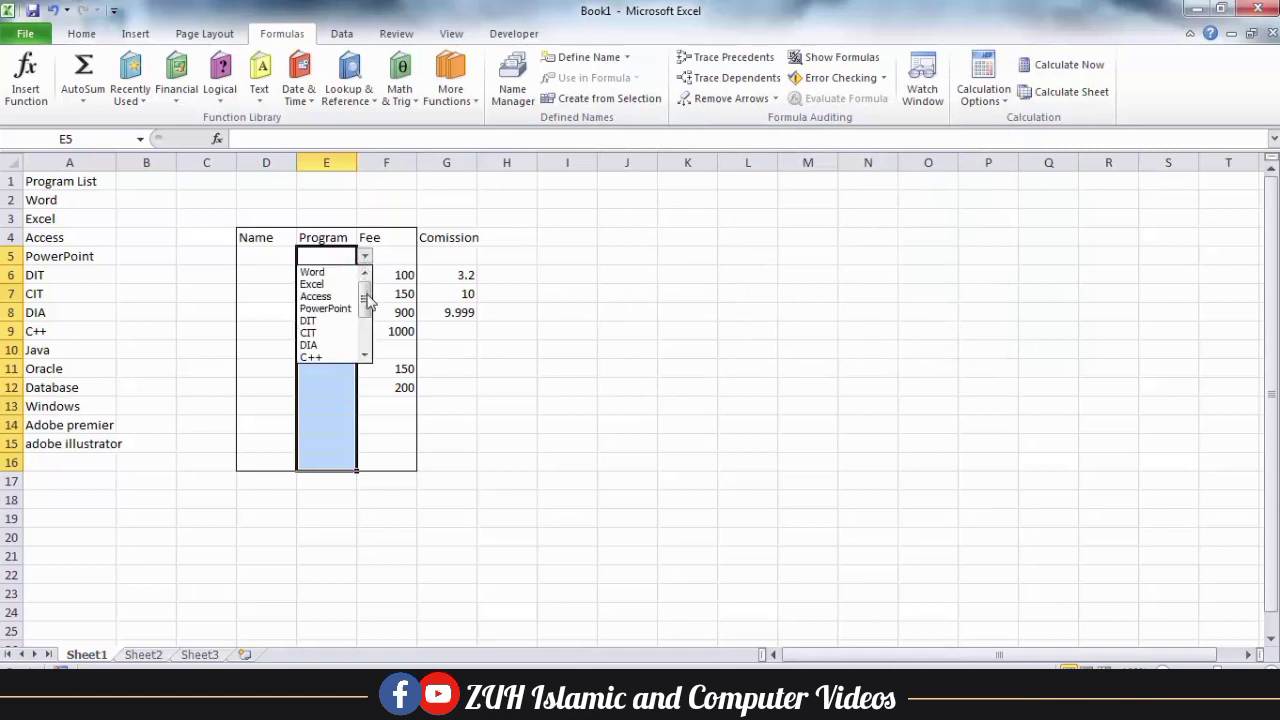
pyautogui.click(365, 358)
pyautogui.scroll(1, 362, 340)
pyautogui.scroll(-1, 365, 360)
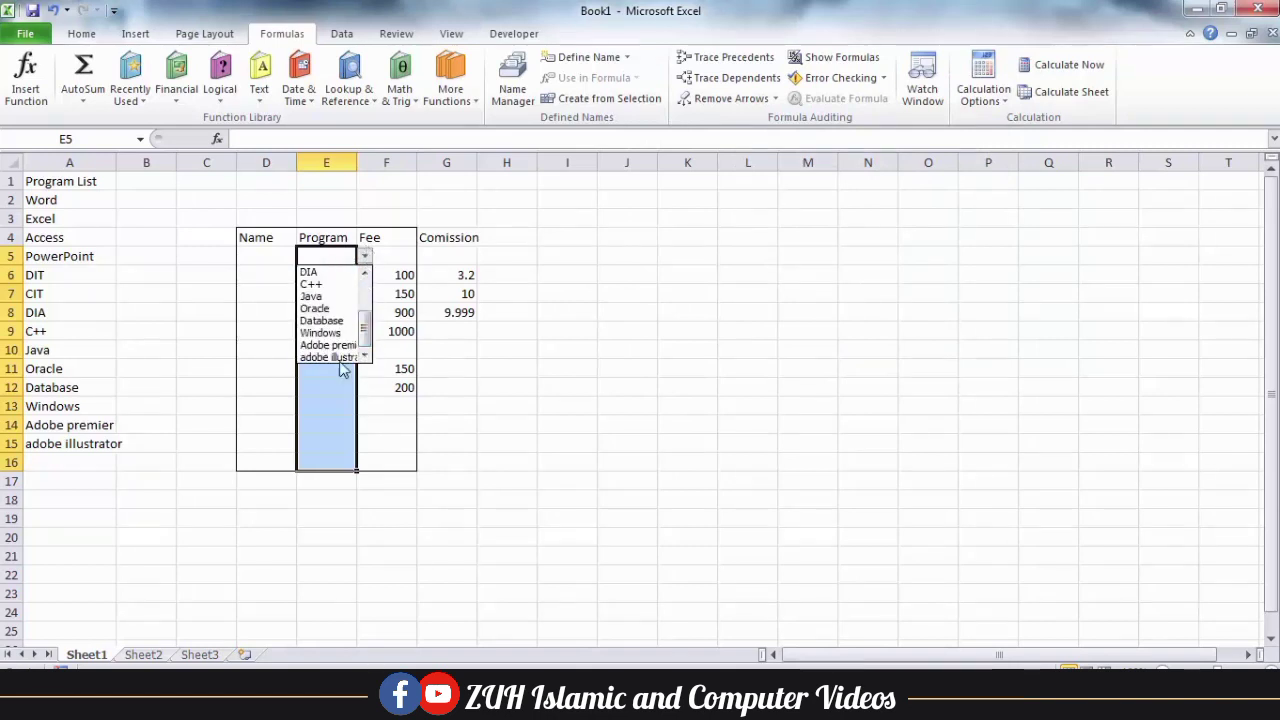
pyautogui.click(338, 358)
pyautogui.click(337, 292)
pyautogui.click(365, 293)
pyautogui.click(338, 341)
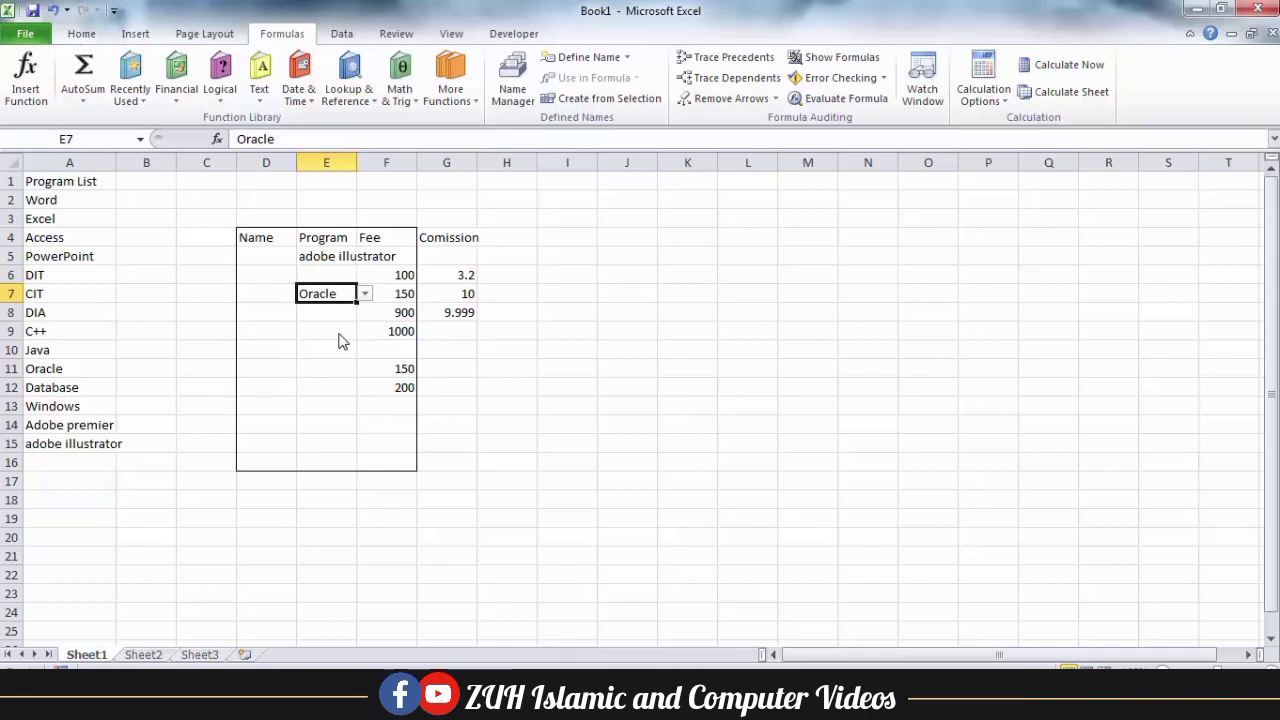
# Put an outside border around the empty range J4:K12.
pyautogui.click(686, 240)
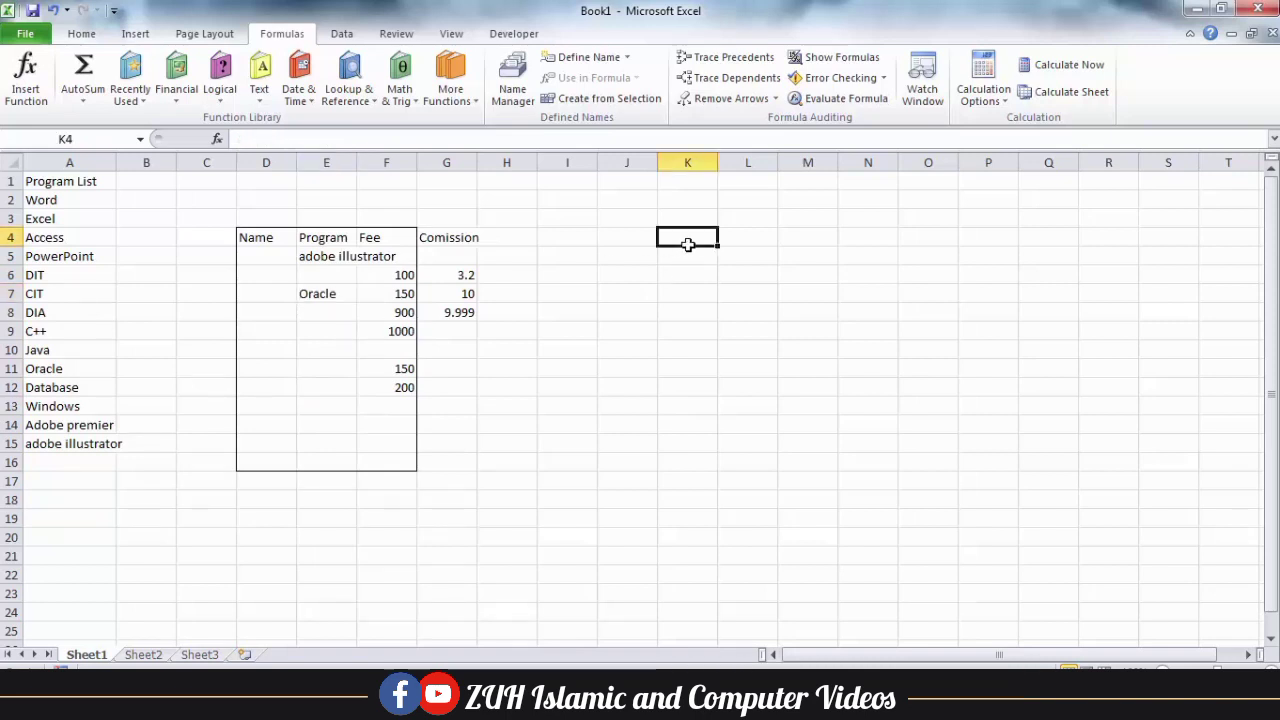
pyautogui.click(699, 270)
pyautogui.moveTo(687, 239); pyautogui.dragTo(686, 405)
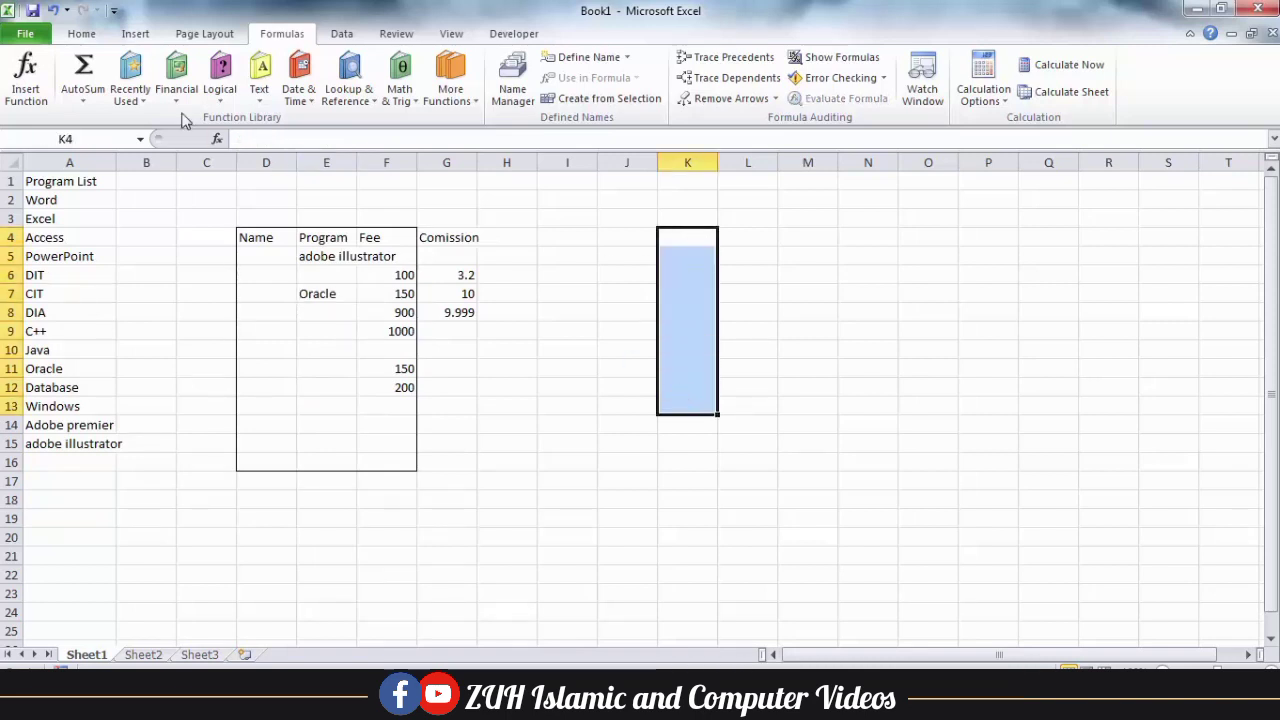
pyautogui.click(81, 33)
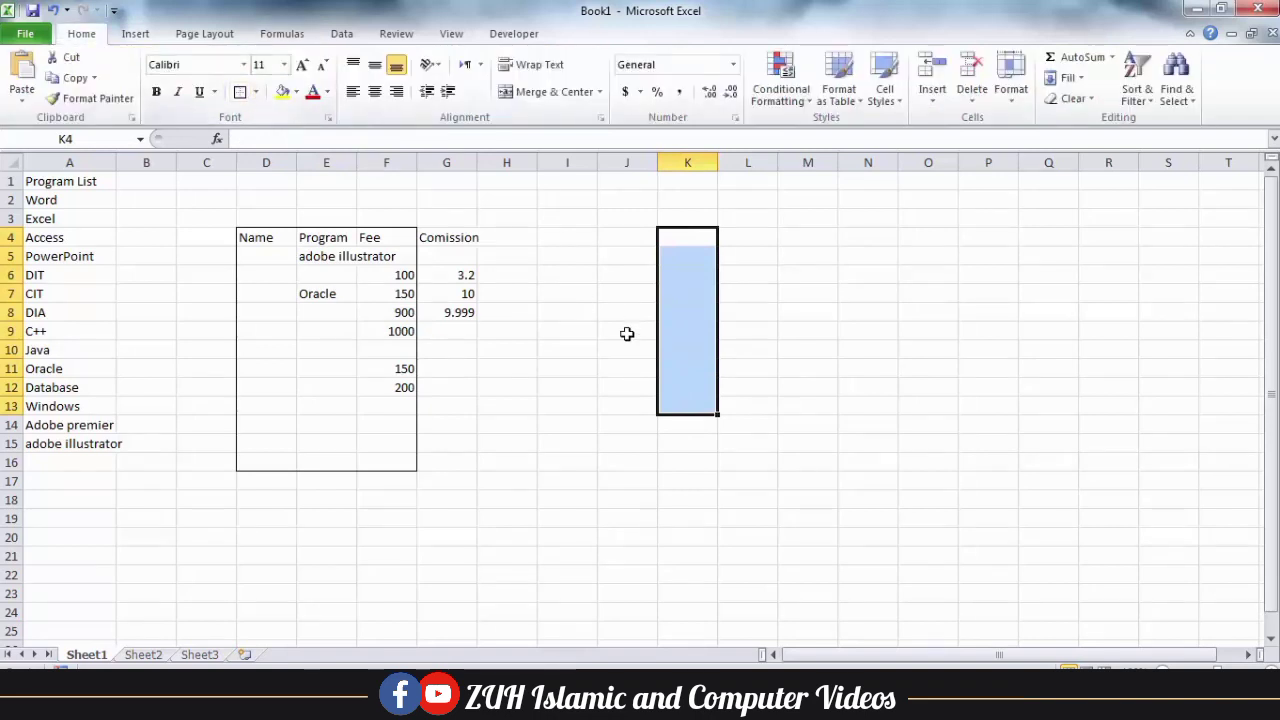
pyautogui.moveTo(625, 245); pyautogui.dragTo(680, 397)
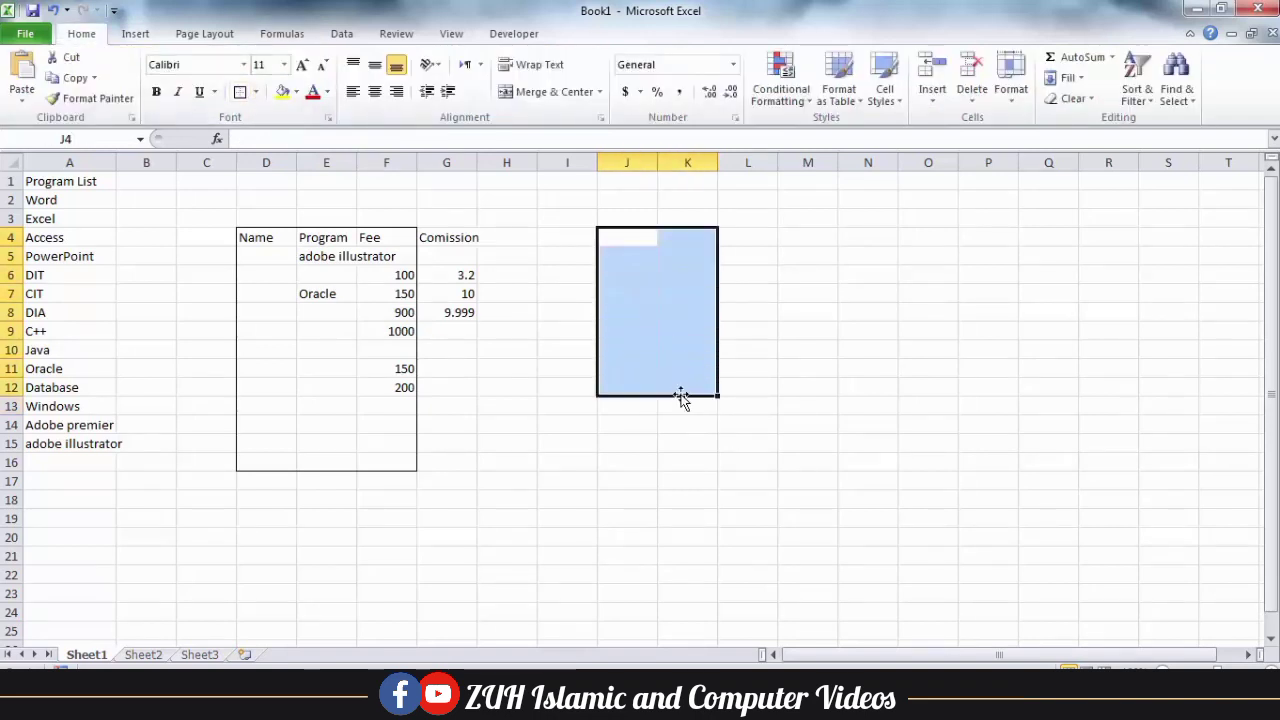
# Enter the column headers Afg in cell J4 and Pak in cell K4.
pyautogui.click(645, 236)
pyautogui.write('A')
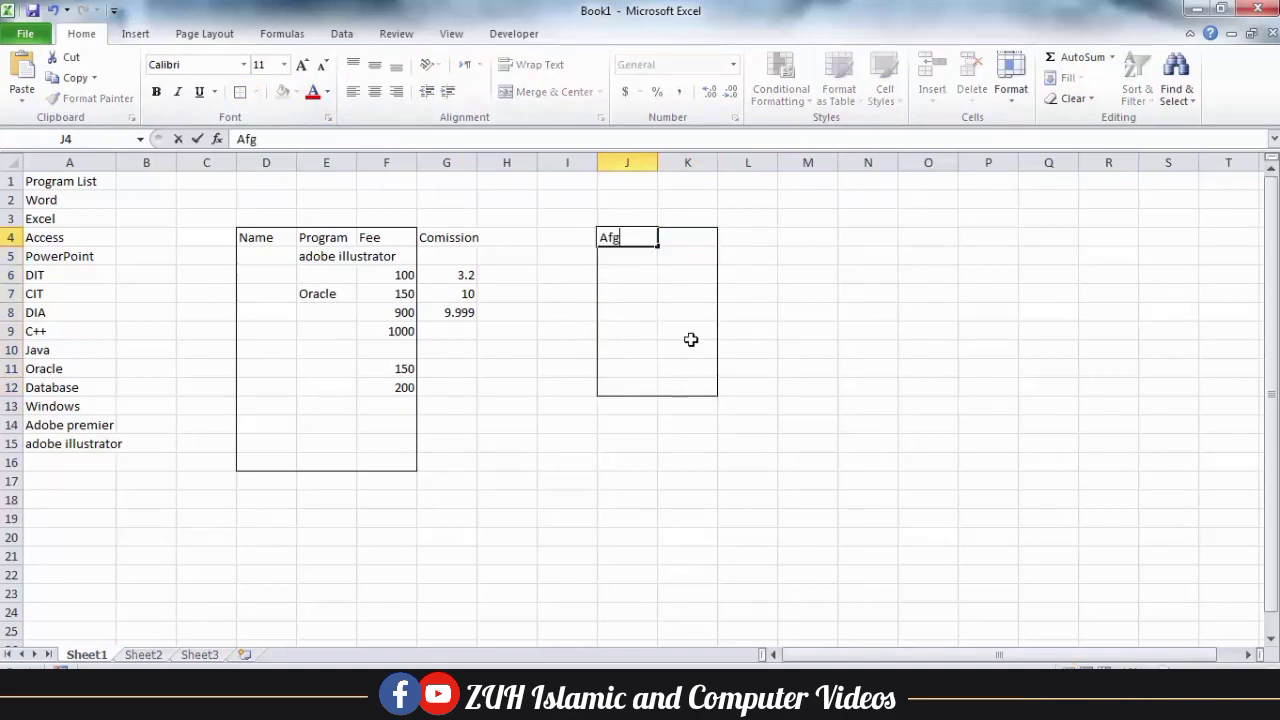
pyautogui.write('fg')
pyautogui.press('Tab')
pyautogui.write('Pak')
pyautogui.press('Return')
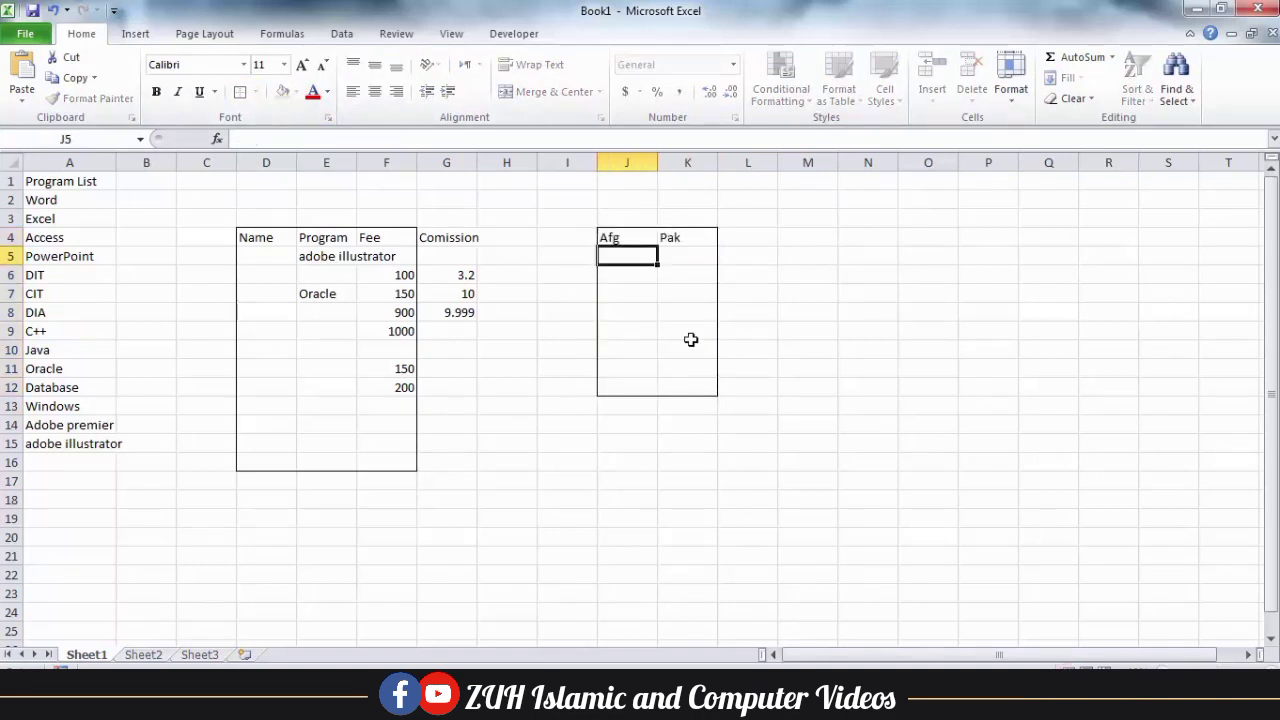
# Fill J5:J12 with Kabul, nangarhar, Kunar, Laghman, Herat, Kandahar, Logar and Badakhshan, and fit column J to its contents.
pyautogui.write('Kabul')
pyautogui.press('Return')
pyautogui.write('nanag')
pyautogui.press('BackSpace')
pyautogui.press('BackSpace')
pyautogui.write('garhar Kunar Laghman Herat Kandahar Logar Badakhshan')
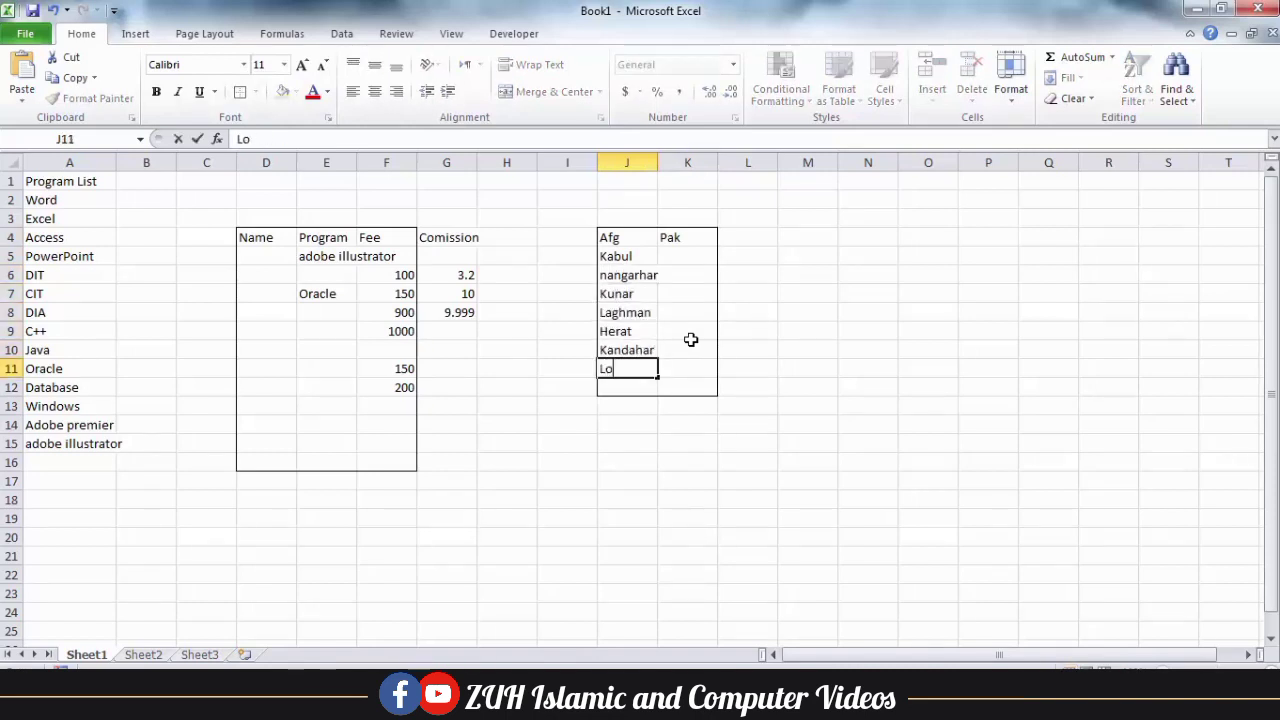
pyautogui.doubleClick(658, 163)
# Fill K5:K12 with Islamabad, Lahor, Karachi, Peshawar, Balochistan, Punjab, Sindh and Bajawar, and fit column K to its contents.
pyautogui.click(698, 257)
pyautogui.write('Islamabad')
pyautogui.press('Return')
pyautogui.write('Lahor Karachi Peshawar')
pyautogui.press('Return')
pyautogui.write('Balochistan ')
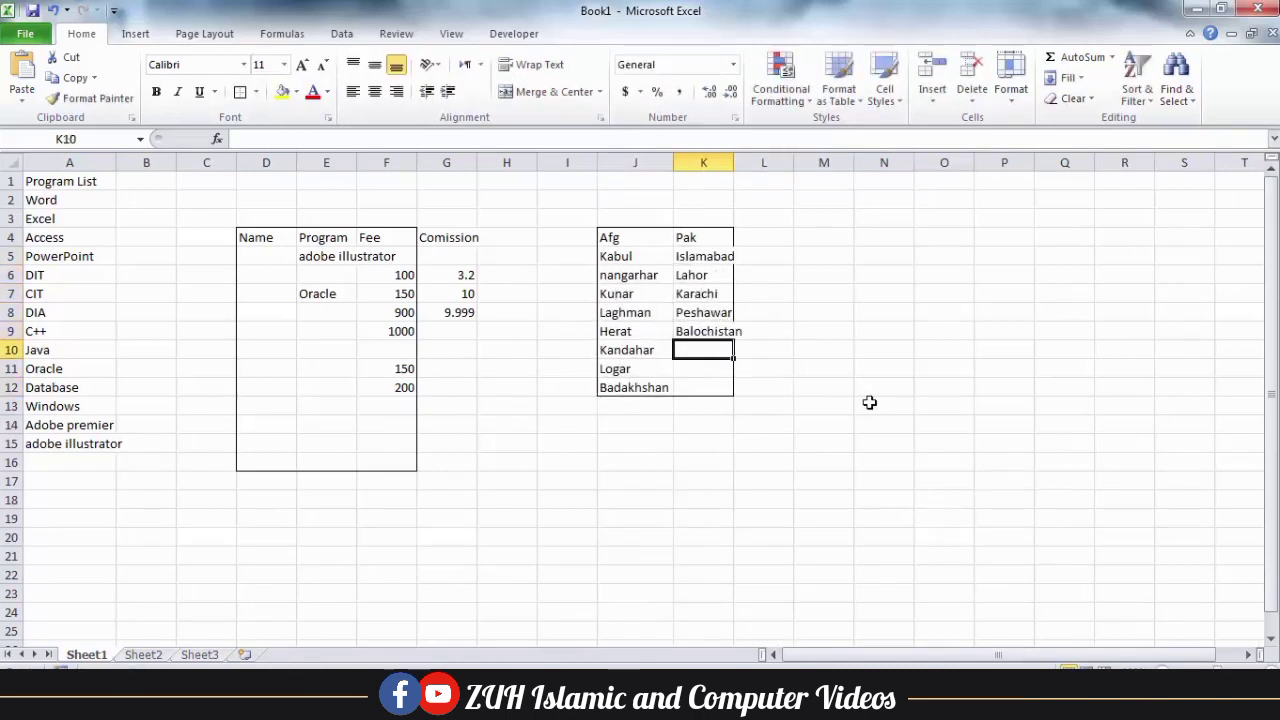
pyautogui.write('Punjab')
pyautogui.press('Return')
pyautogui.write('Sindh')
pyautogui.press('Return')
pyautogui.write('Bajaw')
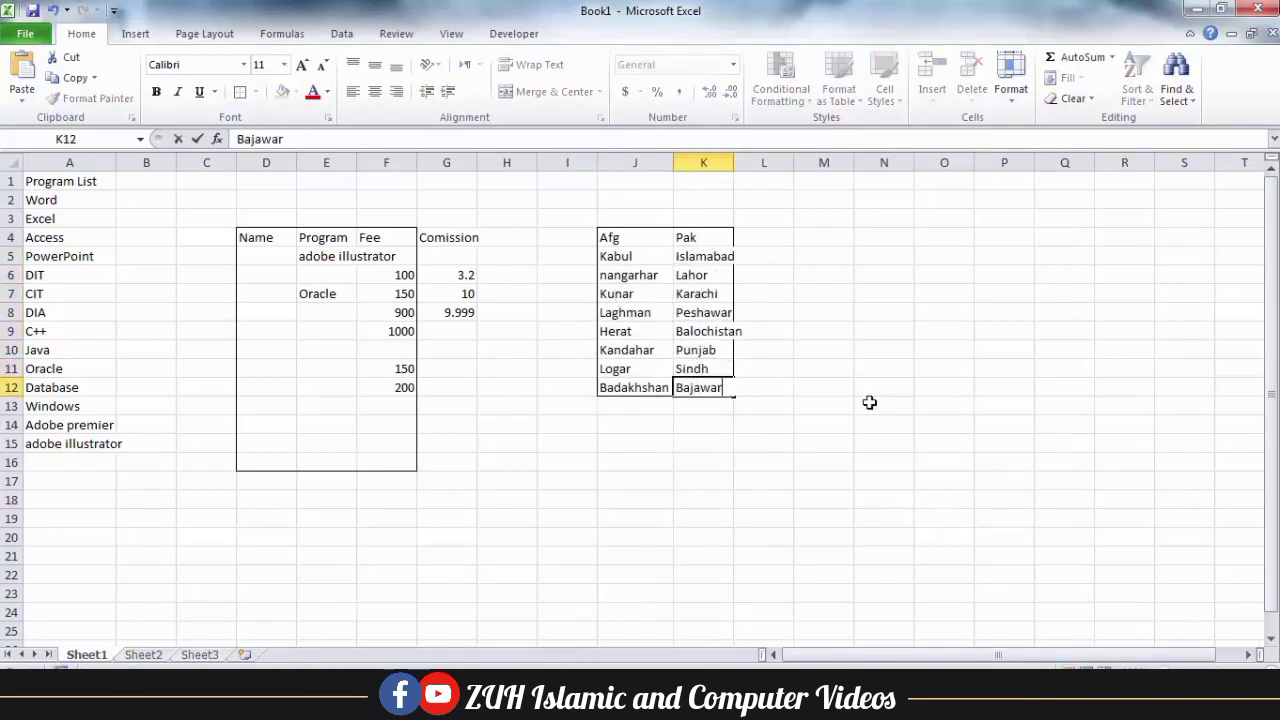
pyautogui.write('ar')
pyautogui.press('Return')
pyautogui.doubleClick(734, 163)
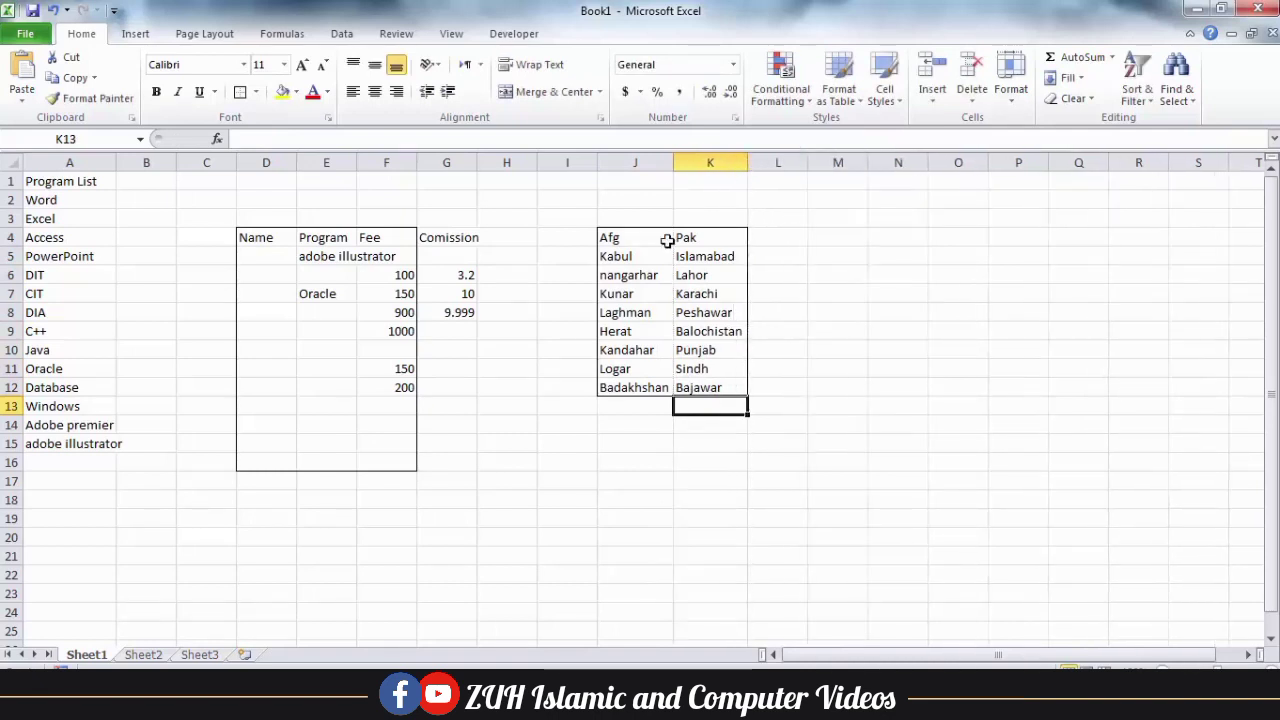
# Enter the header Country in cell H4 and widen column H slightly.
pyautogui.click(482, 292)
pyautogui.click(514, 242)
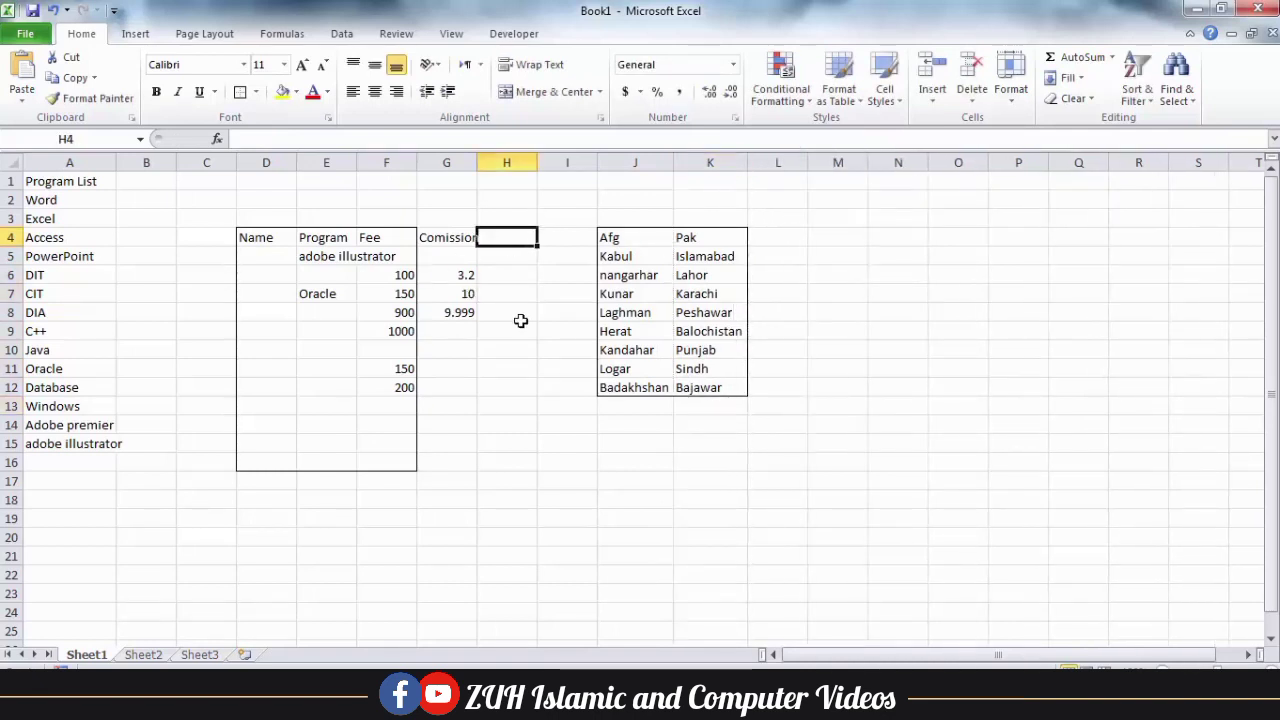
pyautogui.write('Country')
pyautogui.press('Return')
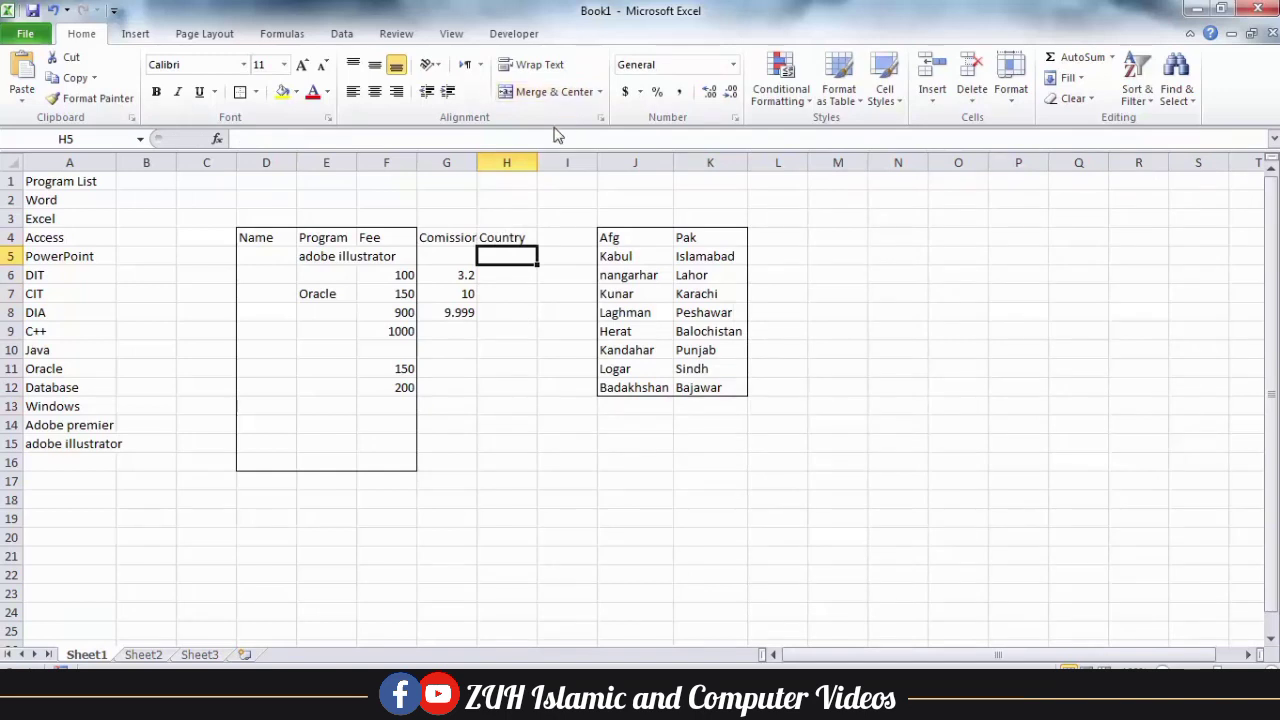
pyautogui.moveTo(536, 154); pyautogui.dragTo(551, 155)
# Create range names from the range J4:K12 using only the top row as names.
pyautogui.moveTo(682, 240); pyautogui.dragTo(714, 392)
pyautogui.click(282, 33)
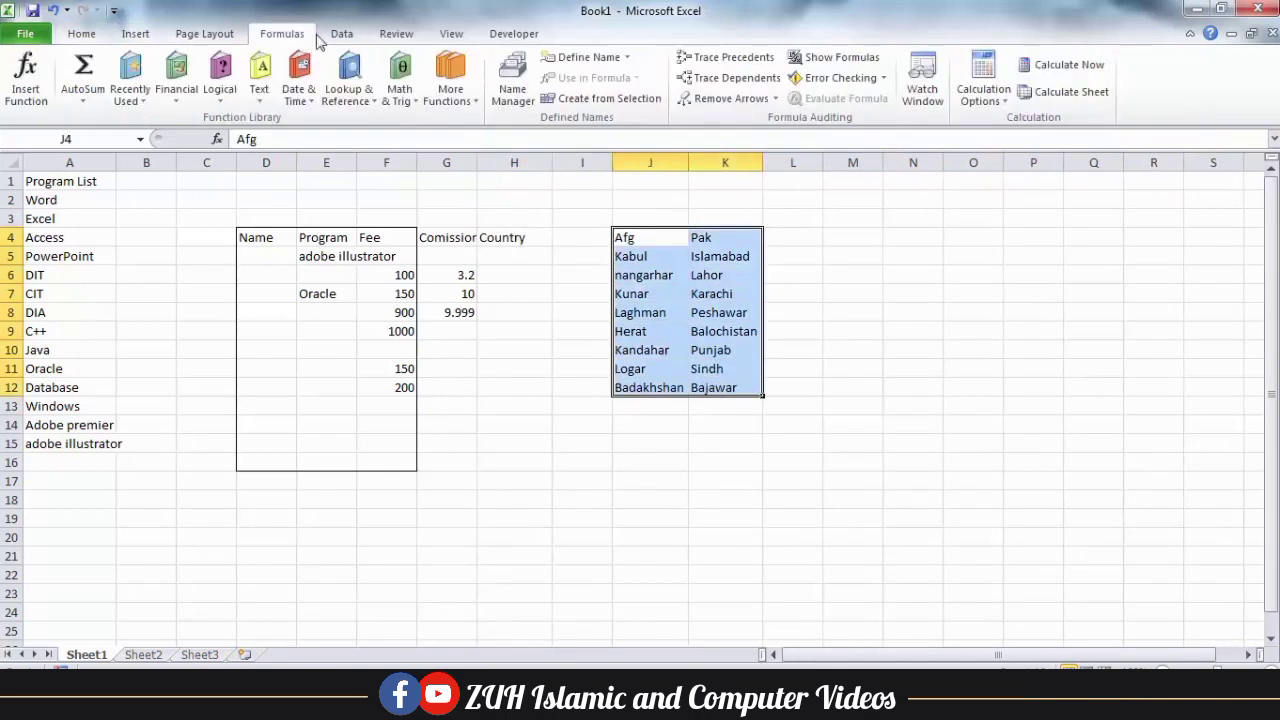
pyautogui.click(600, 98)
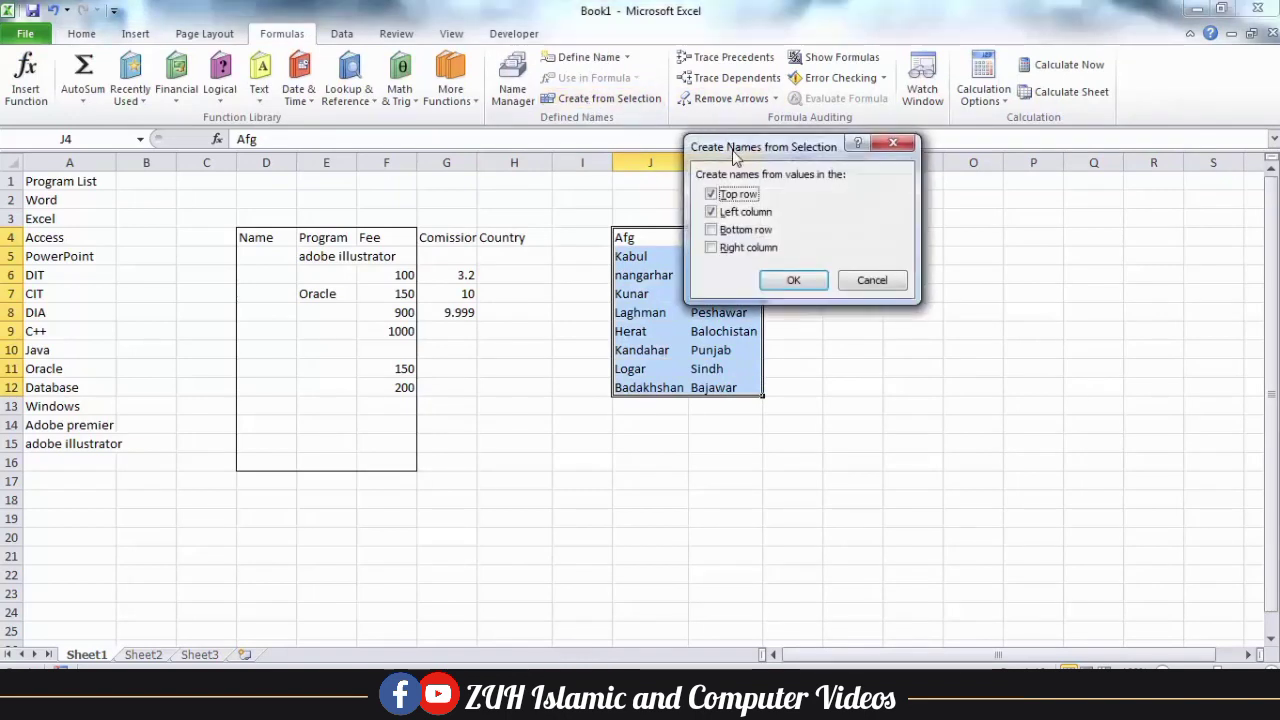
pyautogui.moveTo(735, 150); pyautogui.dragTo(943, 126)
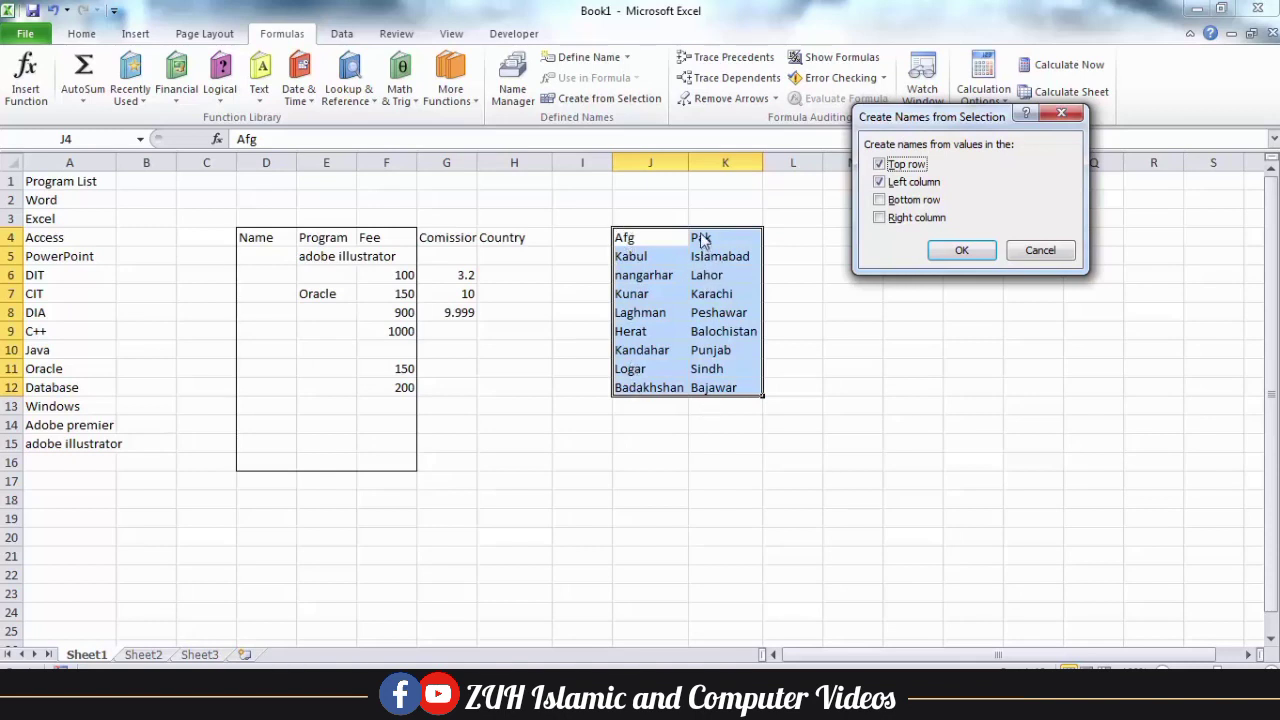
pyautogui.click(882, 184)
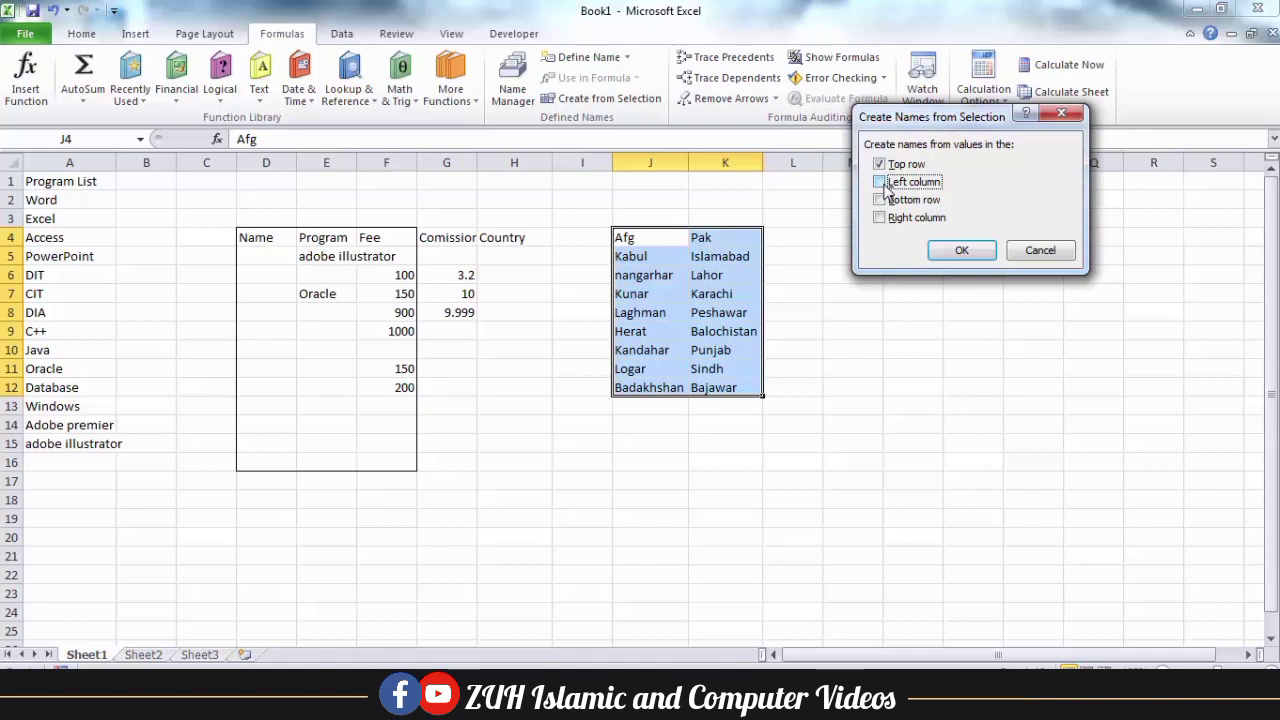
pyautogui.click(963, 251)
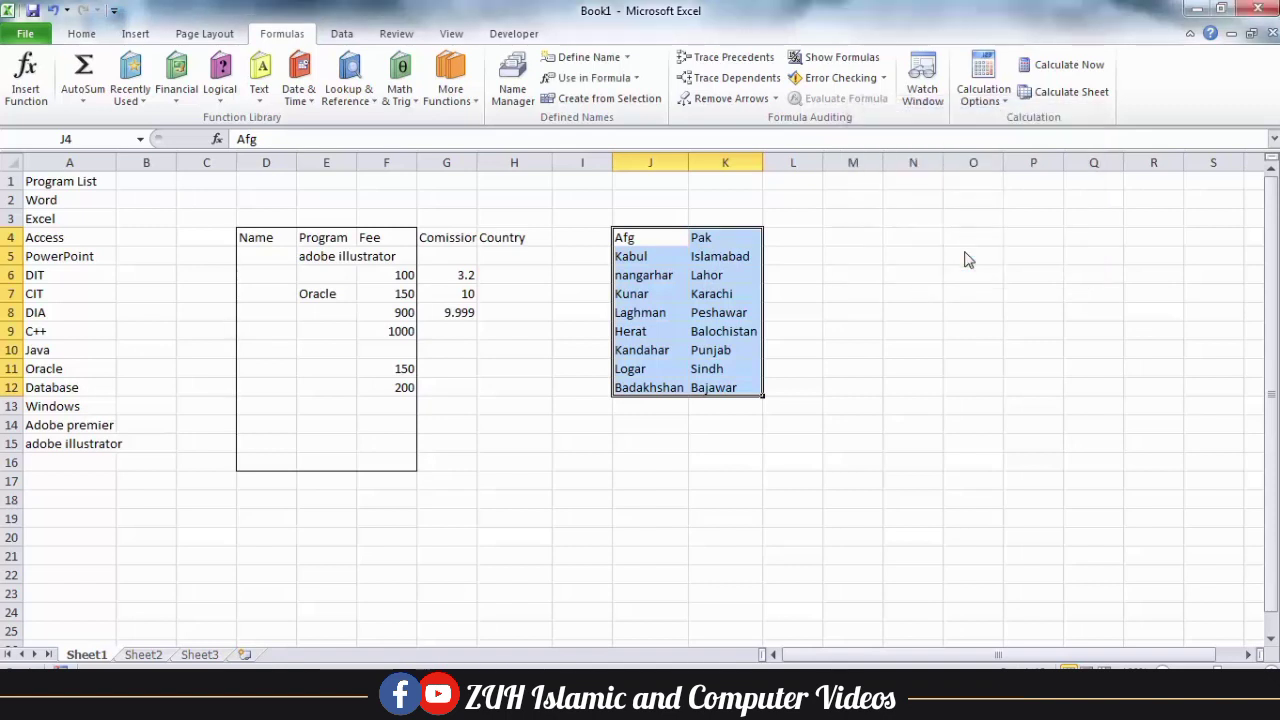
# Move the Country header from H4 to G4, replacing the Comission header, and enter Place in H4.
pyautogui.click(531, 255)
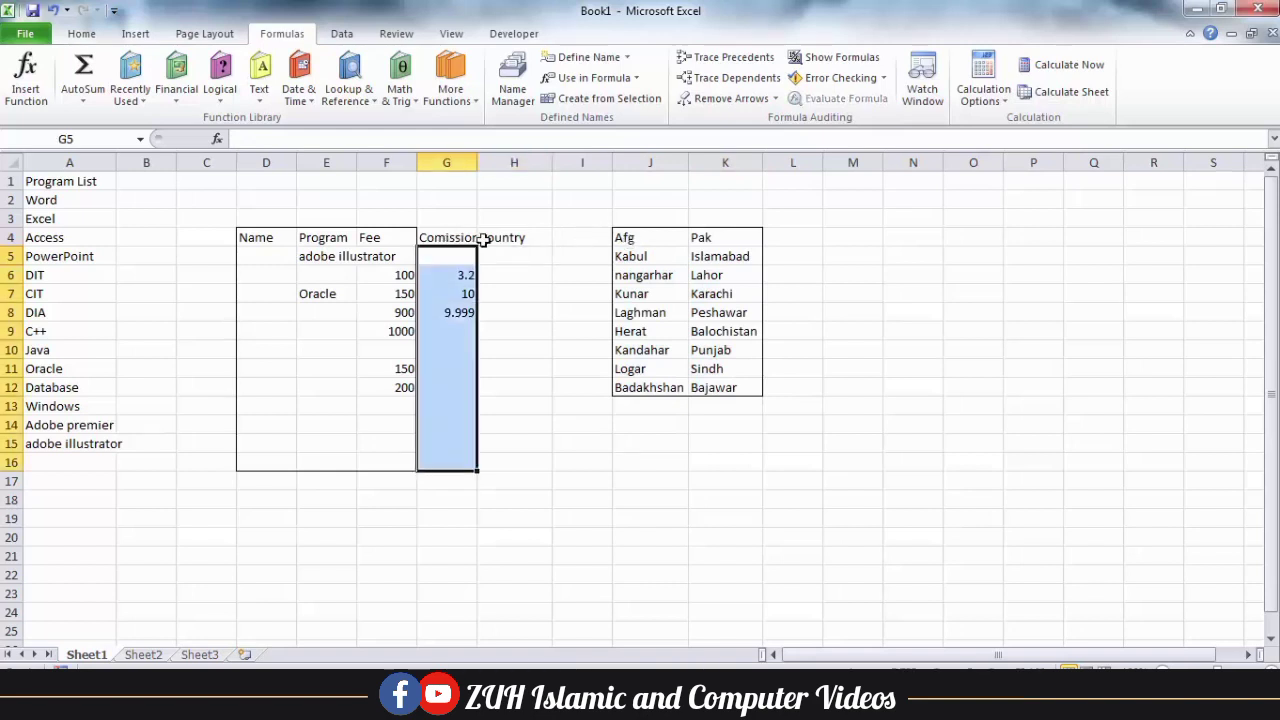
pyautogui.click(485, 241)
pyautogui.moveTo(478, 244); pyautogui.dragTo(462, 243)
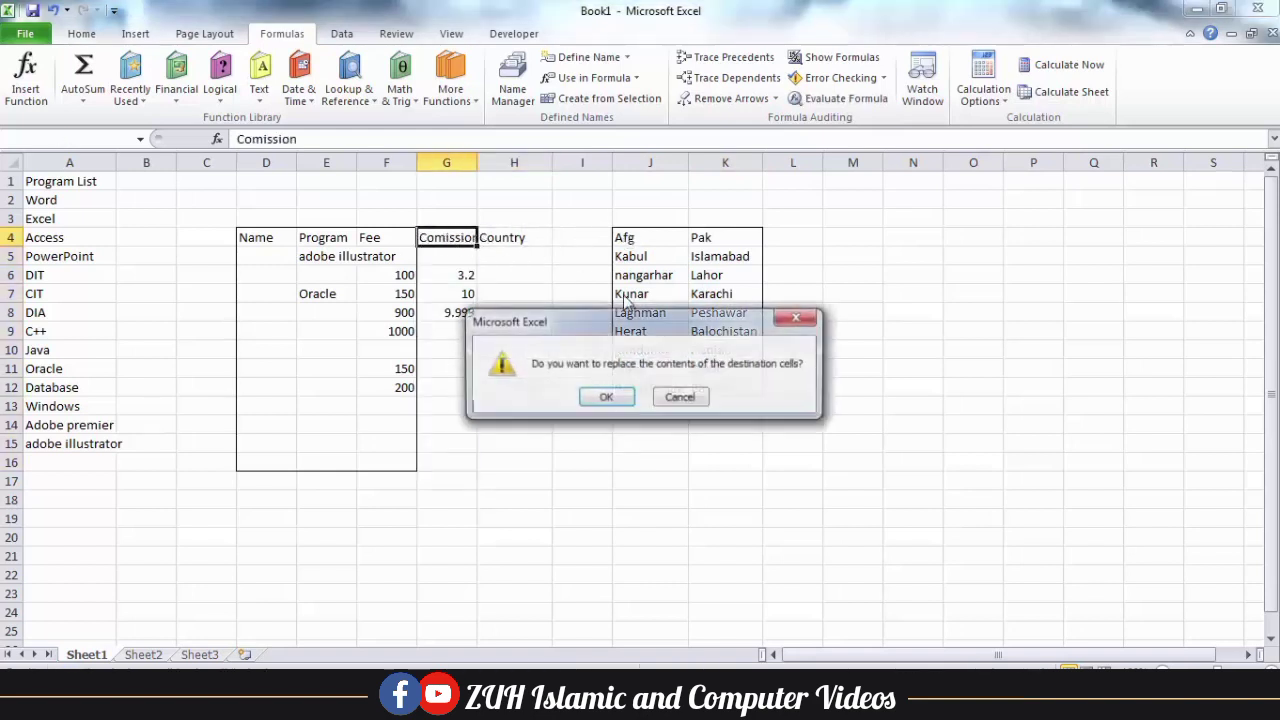
pyautogui.click(606, 397)
pyautogui.click(514, 247)
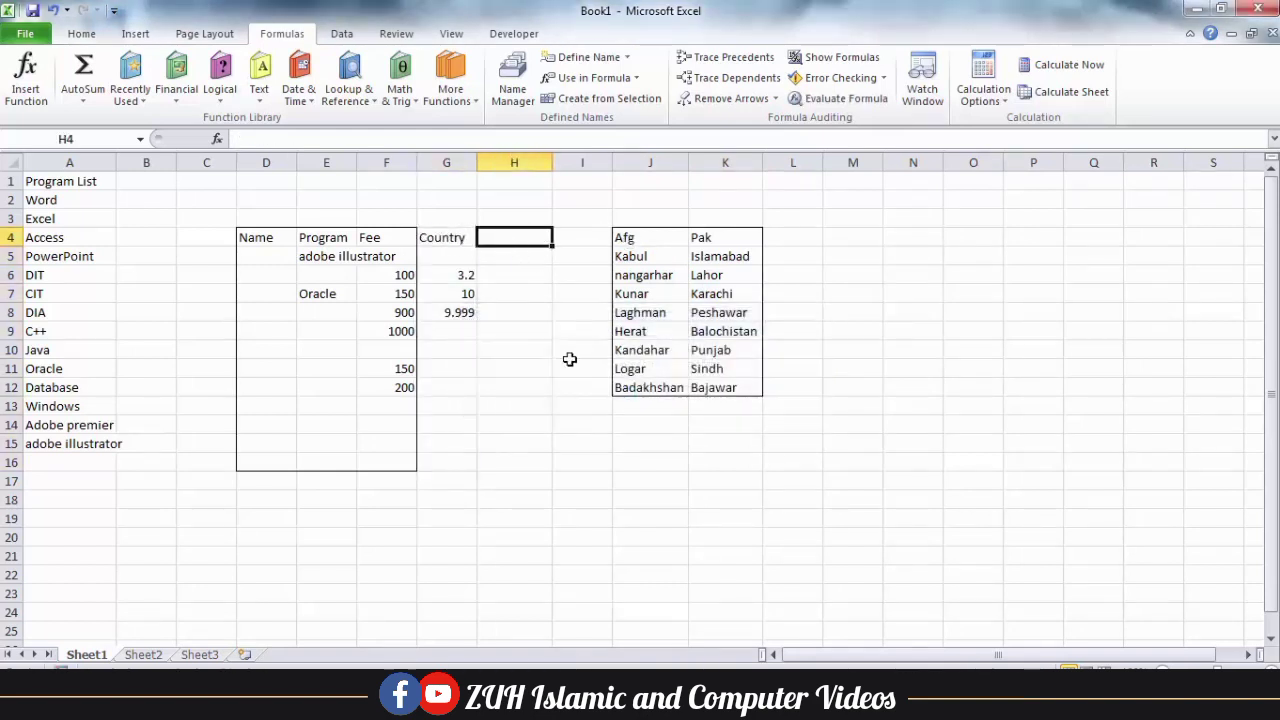
pyautogui.write('Pla')
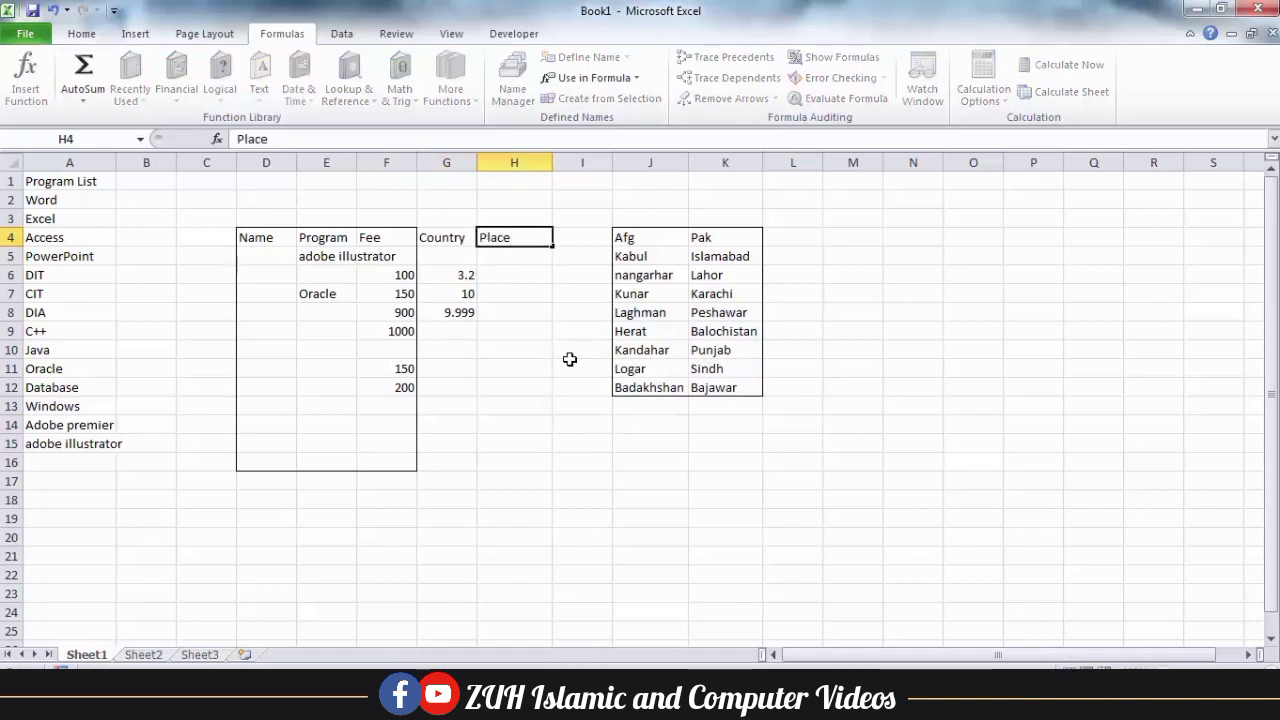
pyautogui.write('ce')
pyautogui.press('Return')
# Put an outside border around G4:H16 and clear the old commission values below the Country header.
pyautogui.moveTo(437, 237); pyautogui.dragTo(503, 457)
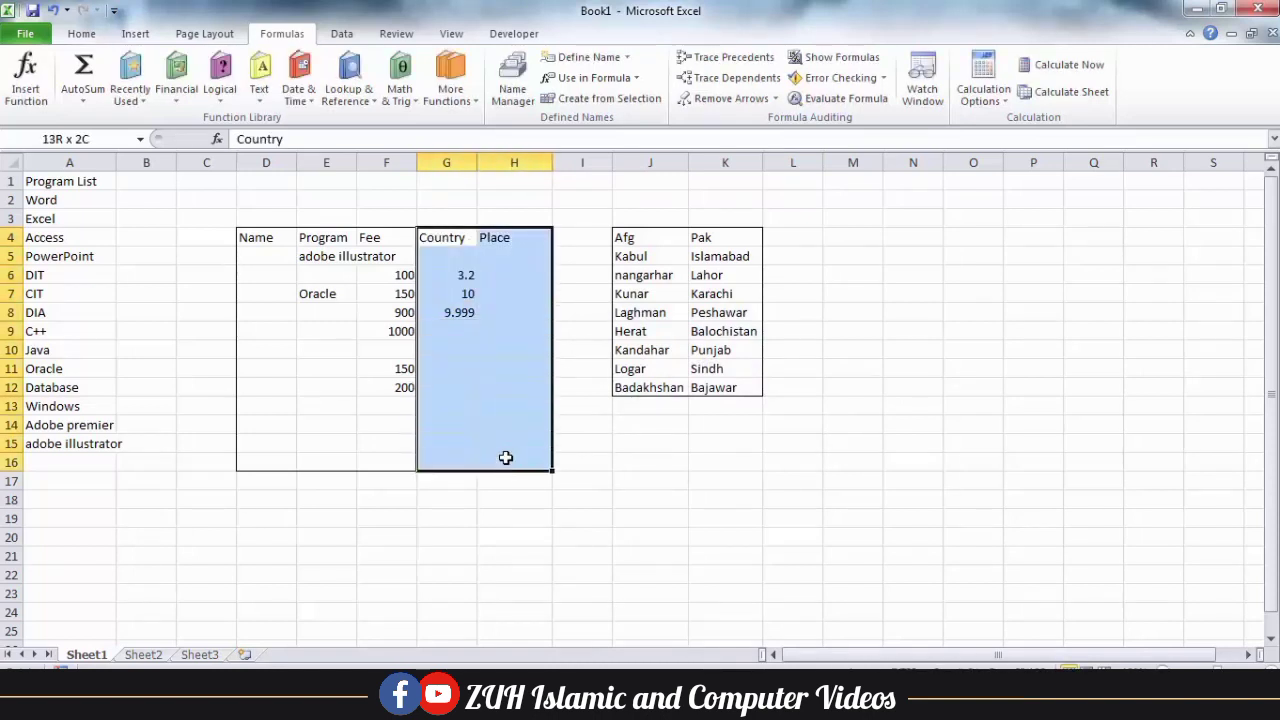
pyautogui.click(81, 33)
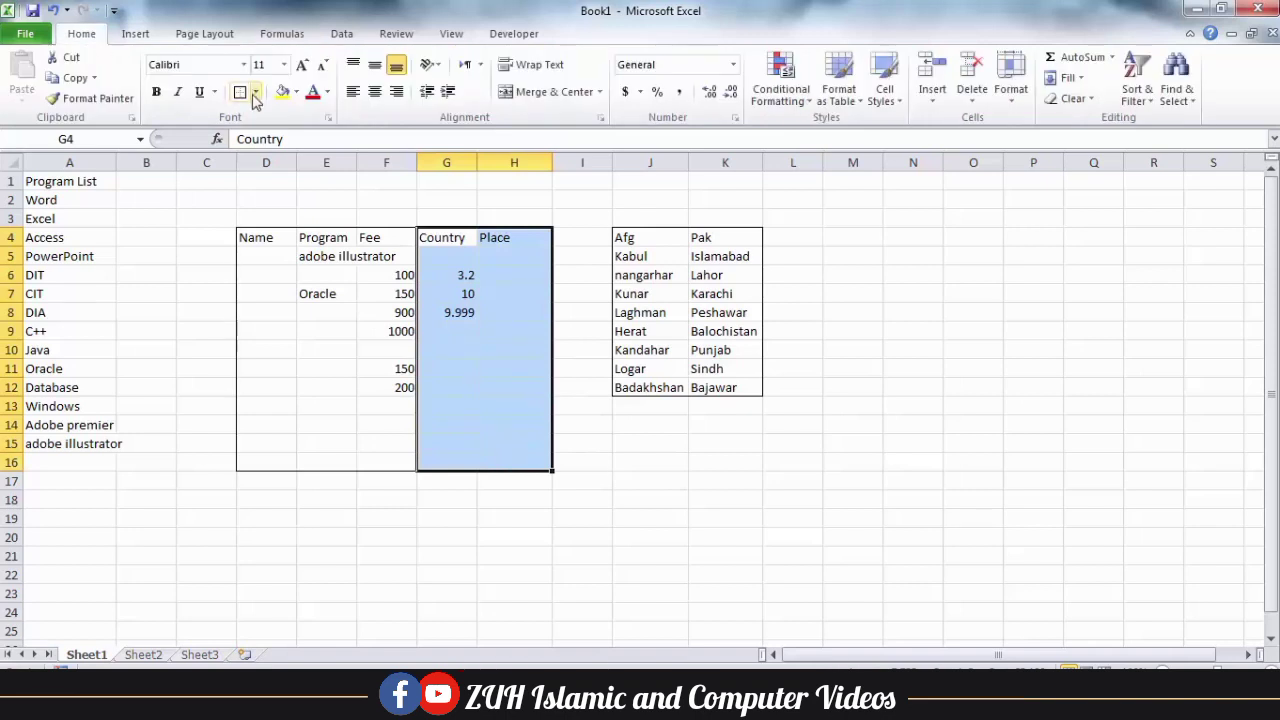
pyautogui.moveTo(450, 258); pyautogui.dragTo(458, 478)
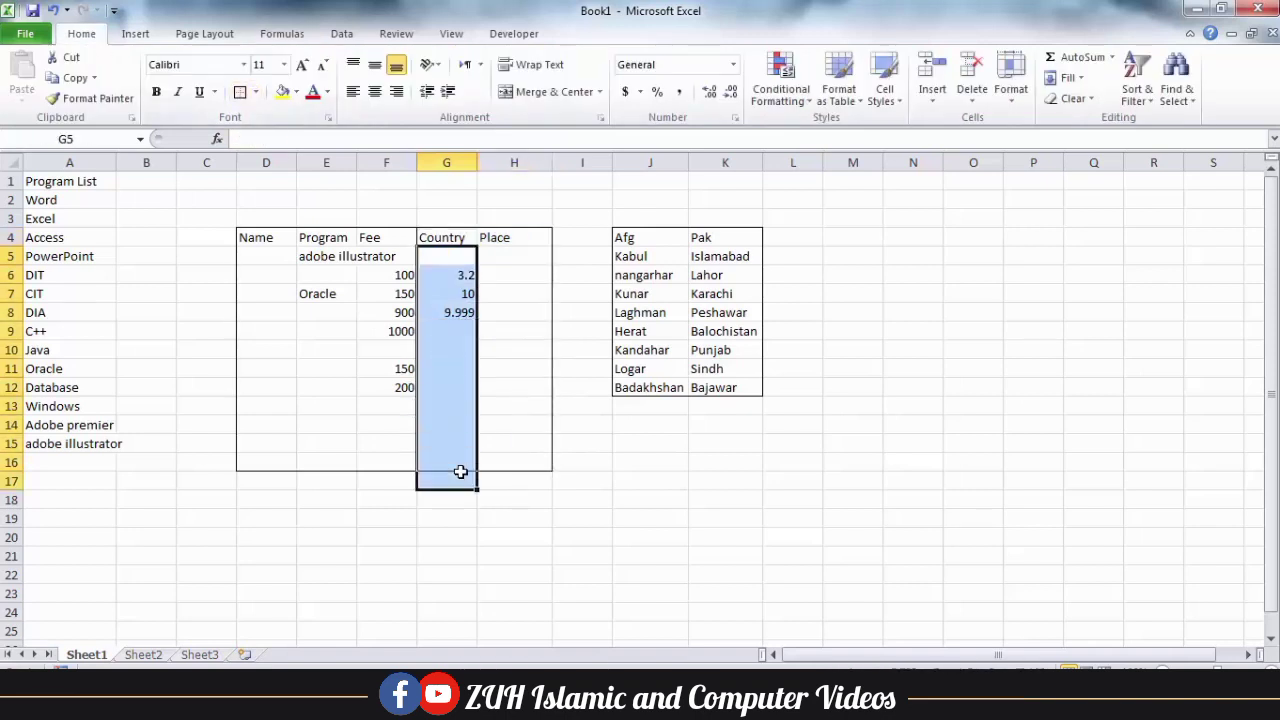
pyautogui.press('Delete')
# Restrict G5:G16 to a validation list sourced from the headers J4:K4, and choose Afg in cell G5.
pyautogui.moveTo(450, 256); pyautogui.dragTo(457, 463)
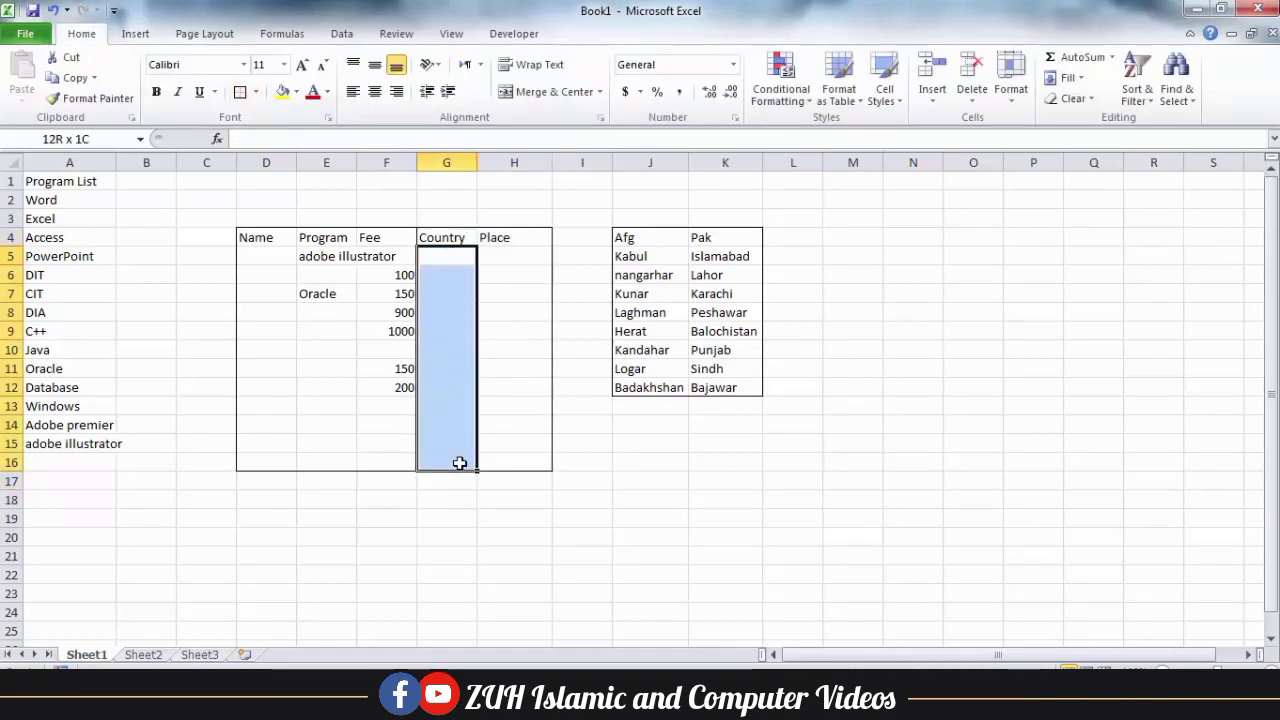
pyautogui.hotkey('alt', 'd')
pyautogui.press('l')
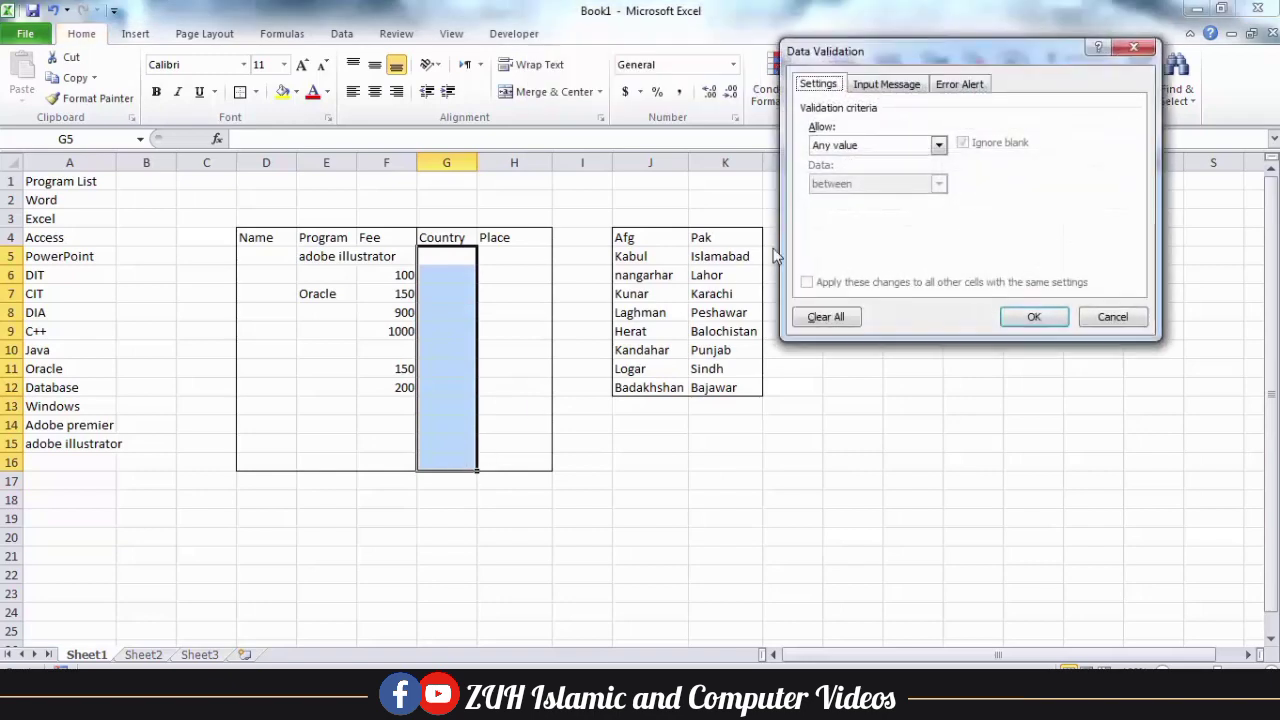
pyautogui.click(845, 146)
pyautogui.click(835, 198)
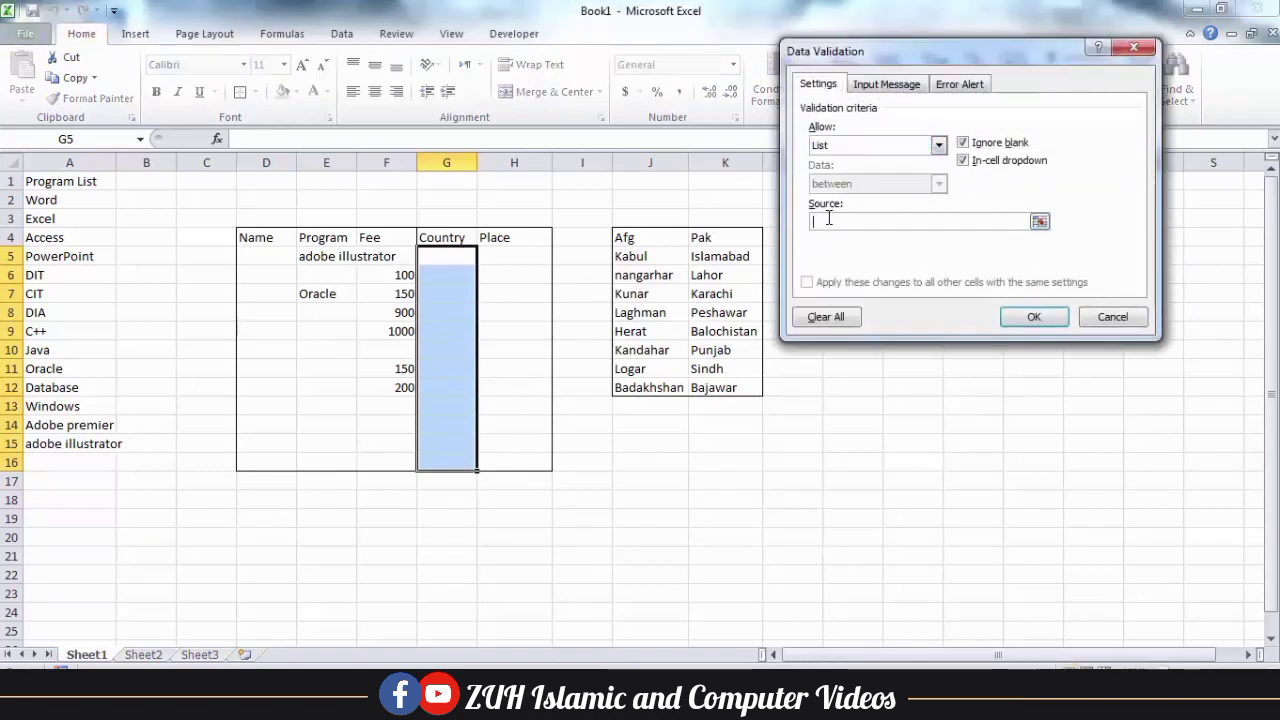
pyautogui.moveTo(663, 242); pyautogui.dragTo(700, 242)
pyautogui.click(1012, 318)
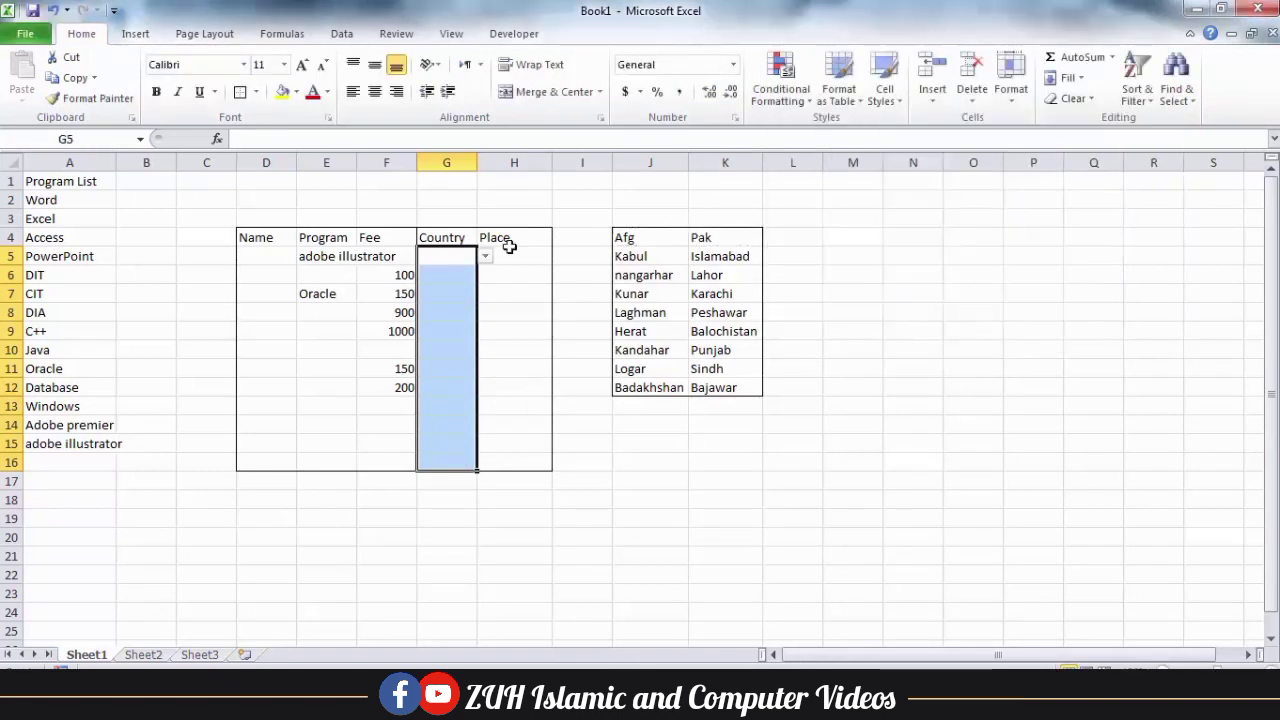
pyautogui.click(484, 256)
pyautogui.click(455, 272)
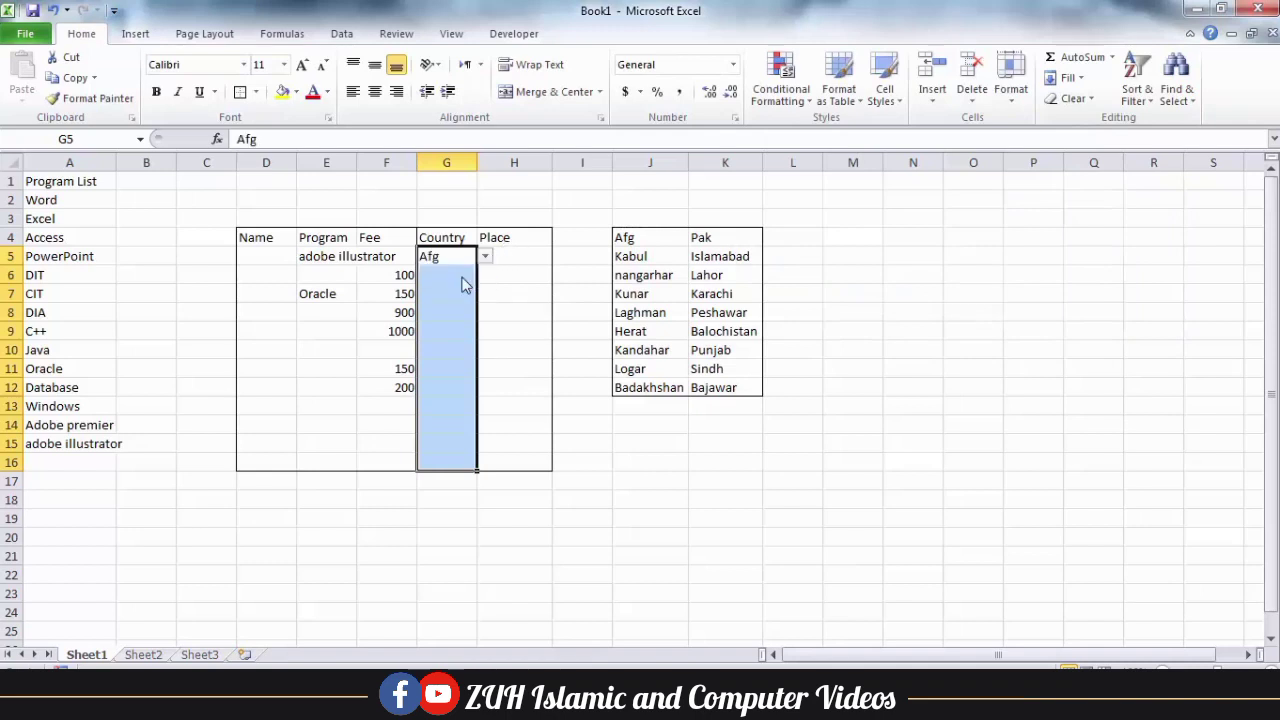
# Test the formula =INDIRECT(J4) in the empty cell M7.
pyautogui.click(516, 256)
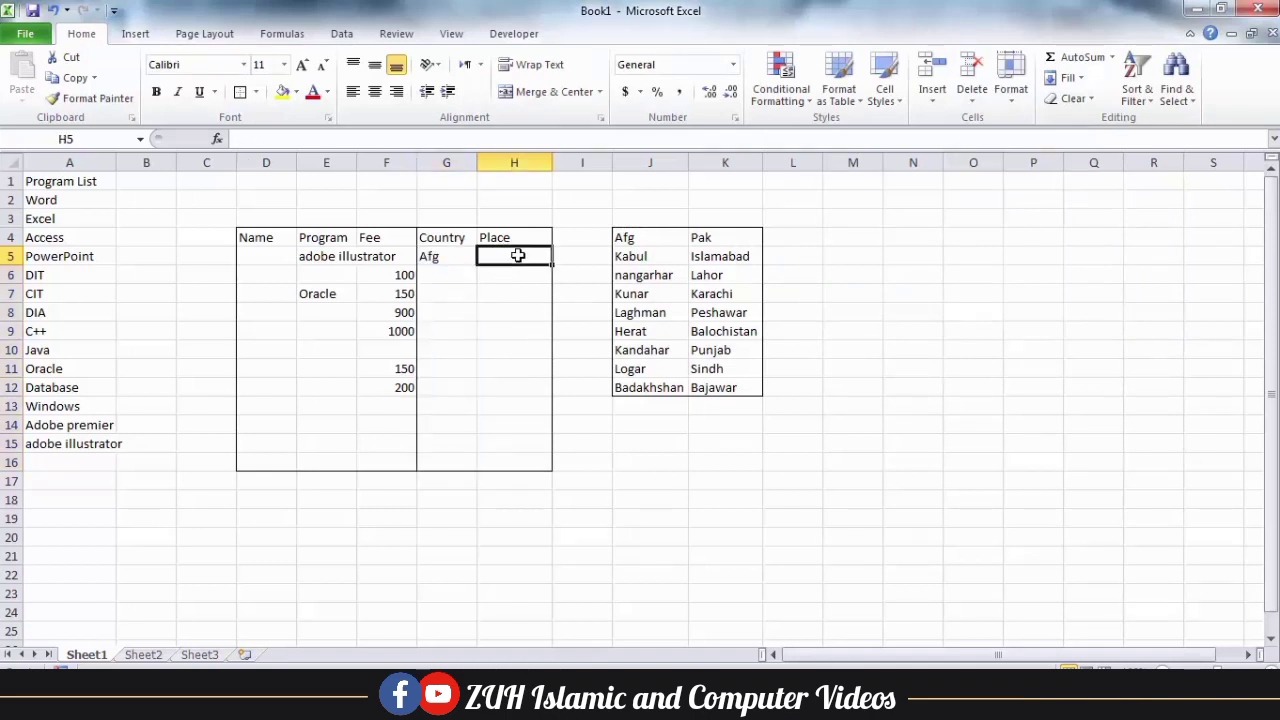
pyautogui.click(847, 294)
pyautogui.write('=ind')
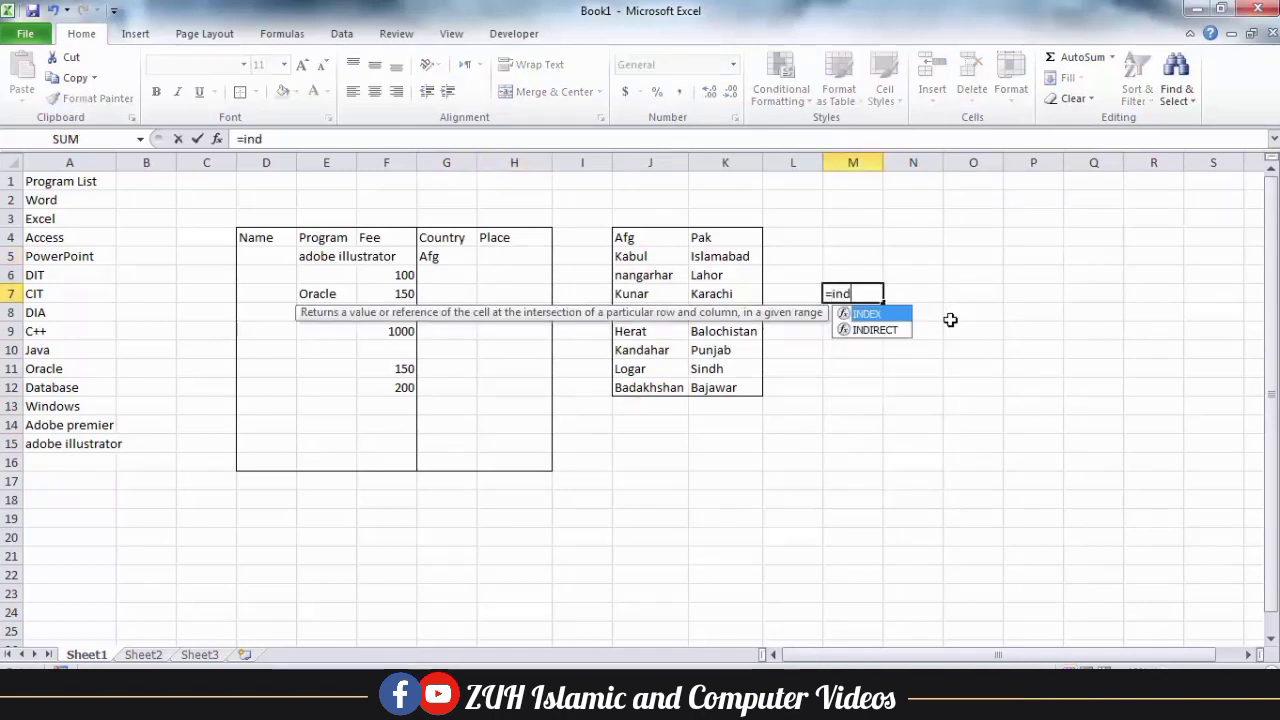
pyautogui.write('i')
pyautogui.press('Tab')
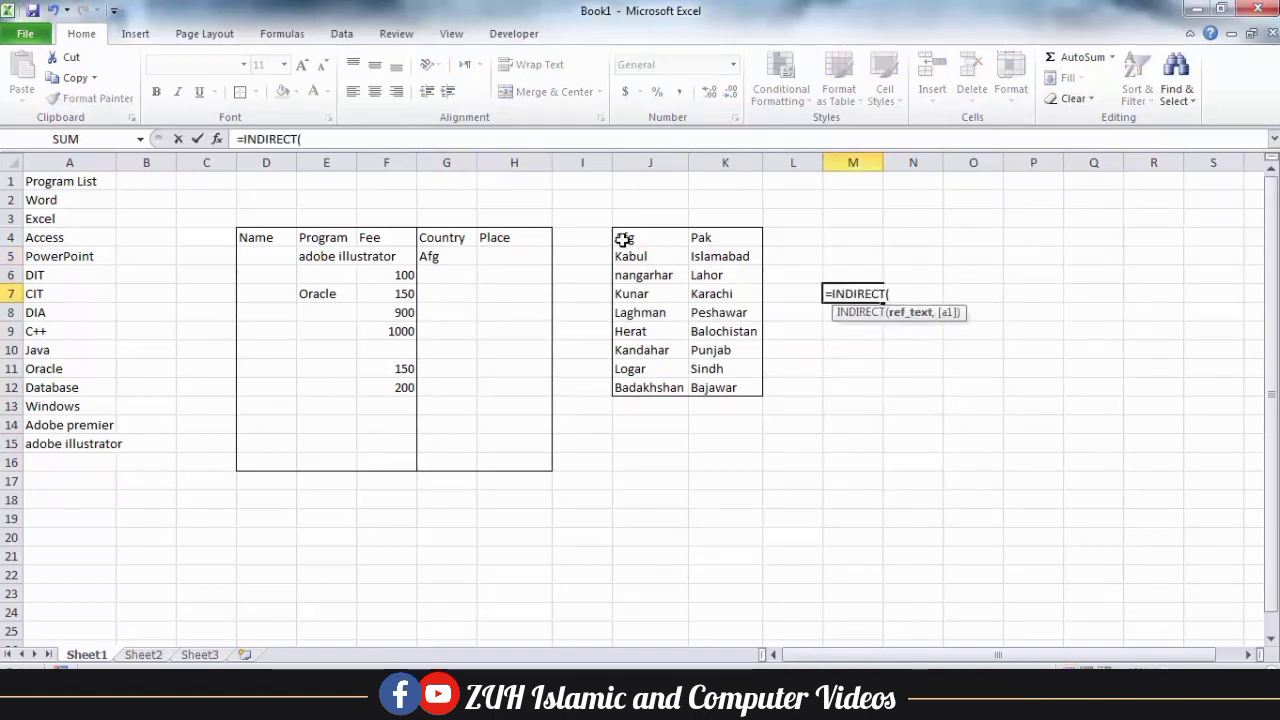
pyautogui.click(653, 239)
pyautogui.press('Return')
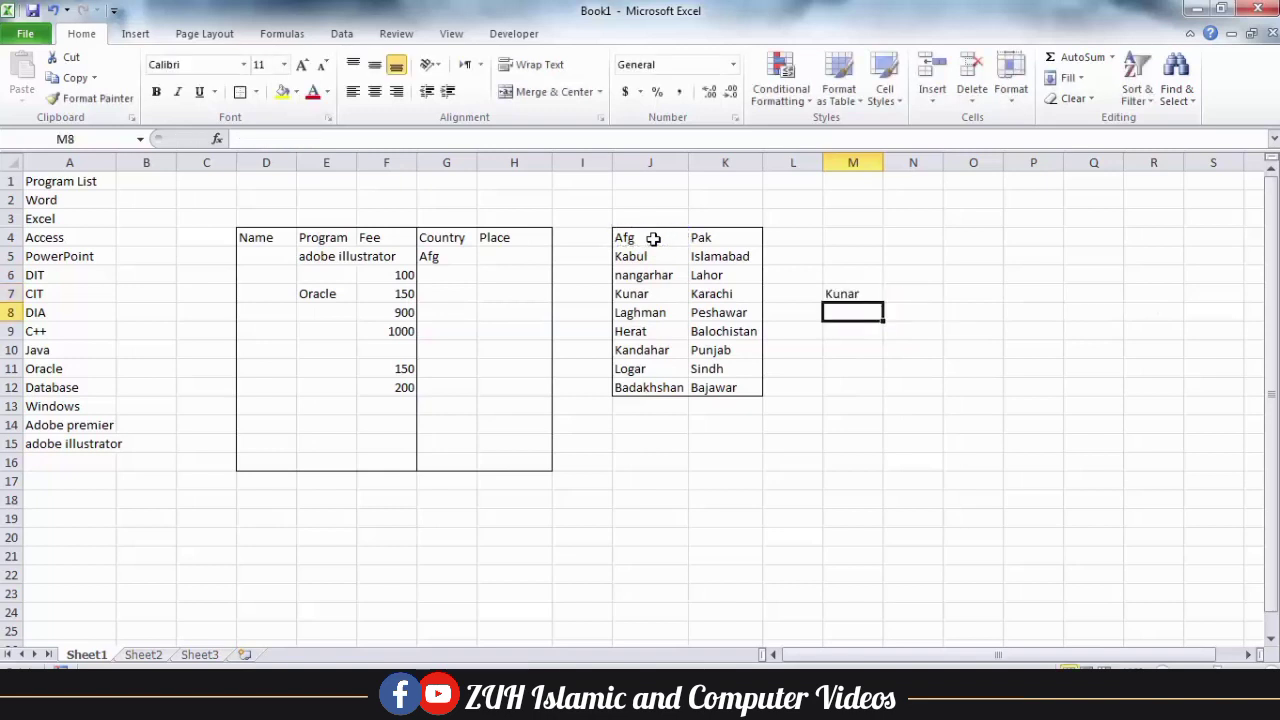
# Remove the complete INDIRECT test formula from cell M7.
pyautogui.click(846, 292)
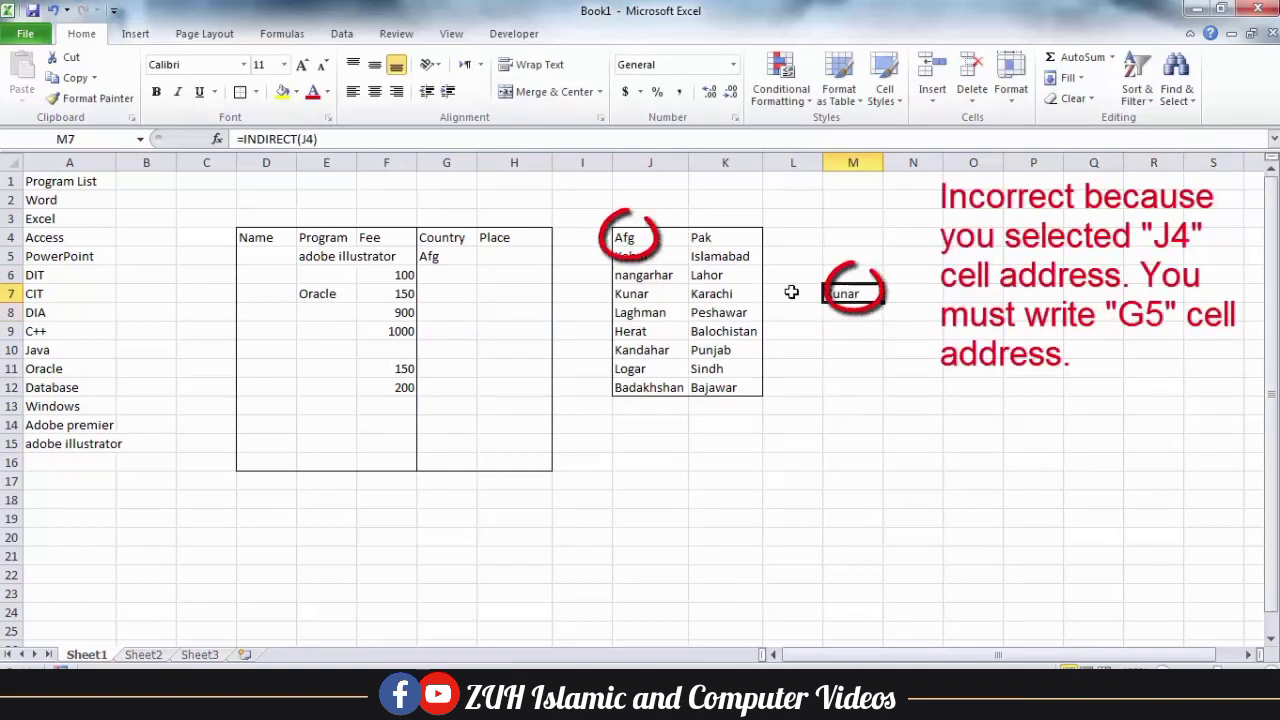
pyautogui.doubleClick(845, 294)
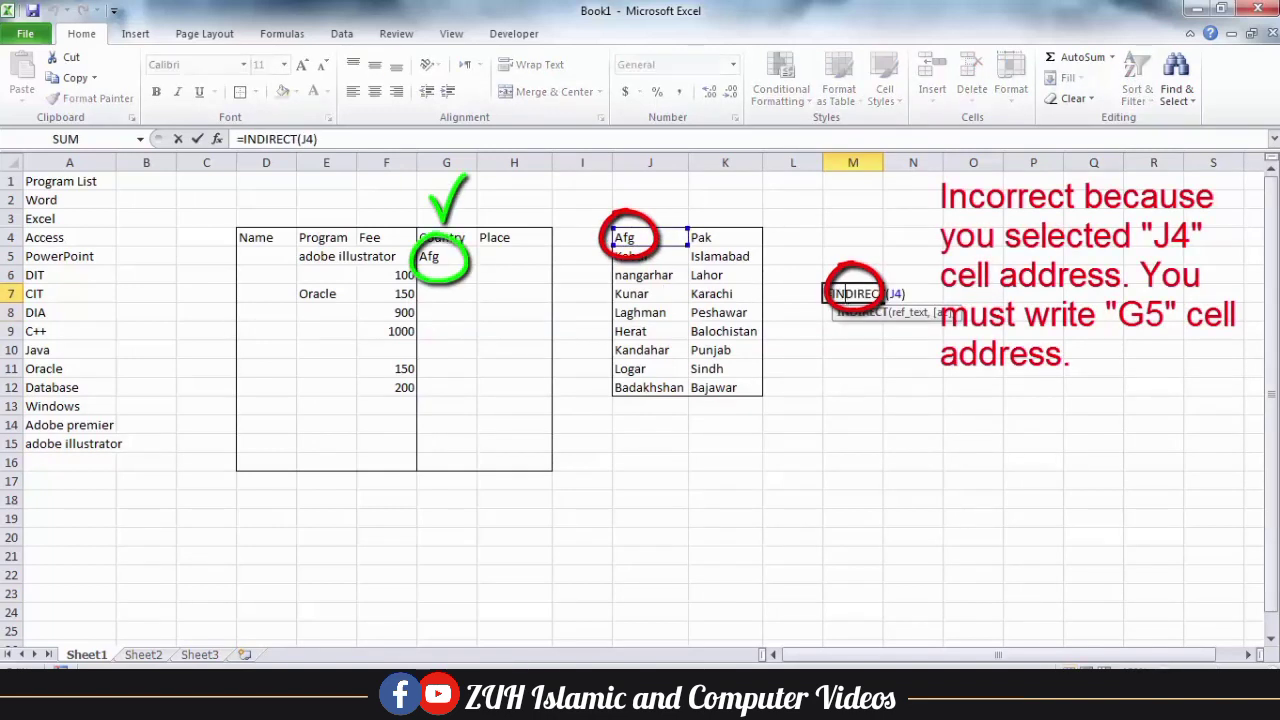
pyautogui.moveTo(829, 294); pyautogui.dragTo(877, 360)
pyautogui.press('BackSpace')
# Restrict H5:H16 to a validation list with the source =INDIRECT(J4), and open the drop-down list in H5.
pyautogui.moveTo(507, 259); pyautogui.dragTo(507, 461)
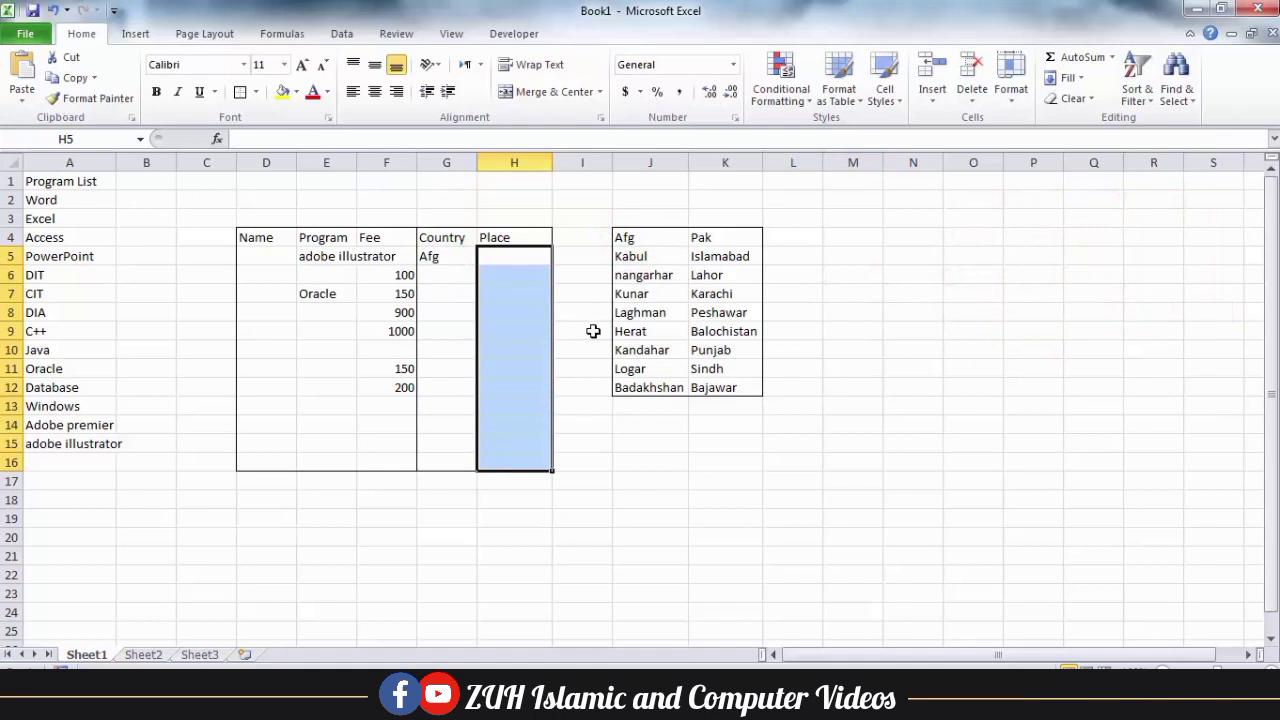
pyautogui.hotkey('alt', 'd')
pyautogui.press('l')
pyautogui.click(938, 145)
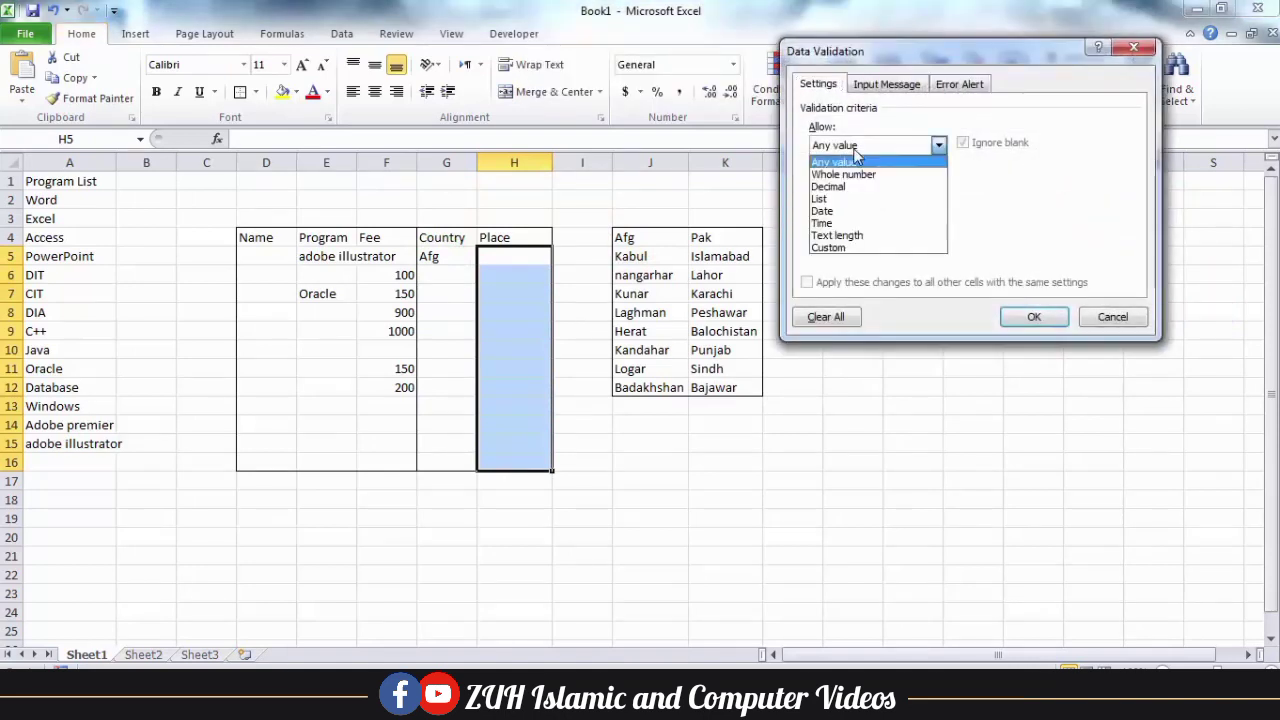
pyautogui.click(842, 200)
pyautogui.click(843, 221)
pyautogui.write('=INDIRECT(J4)')
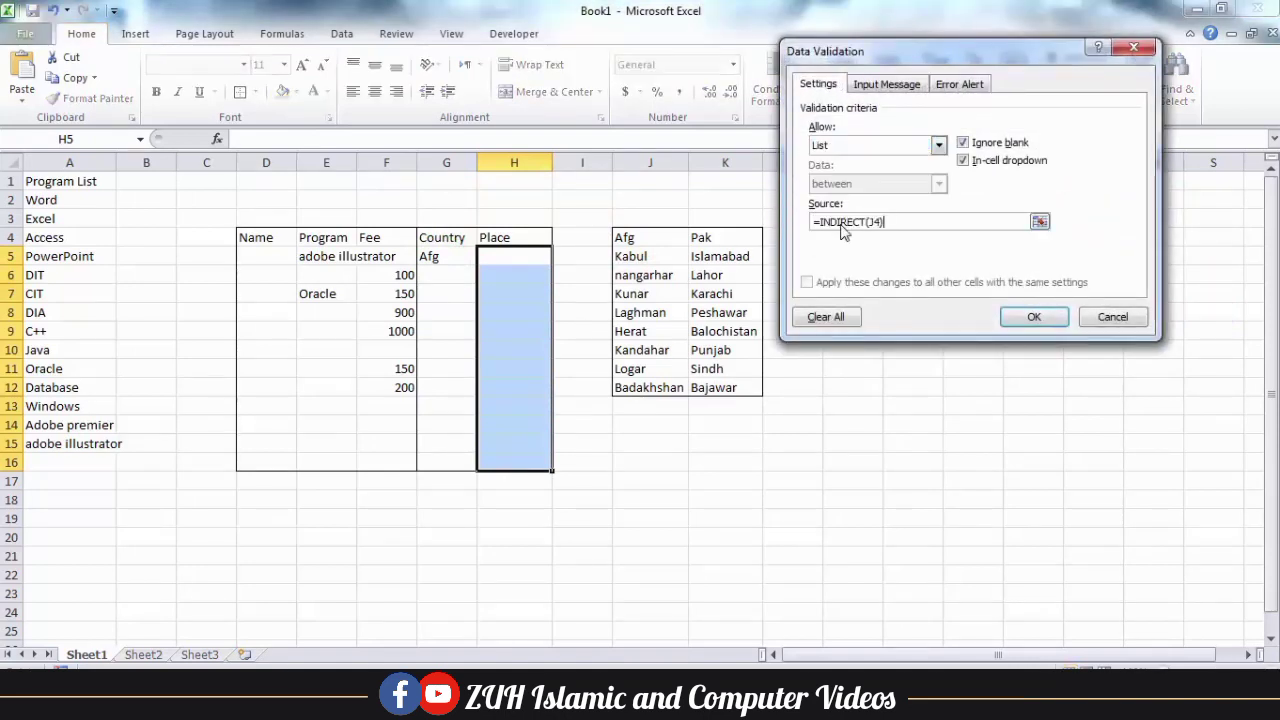
pyautogui.click(1034, 316)
pyautogui.click(517, 256)
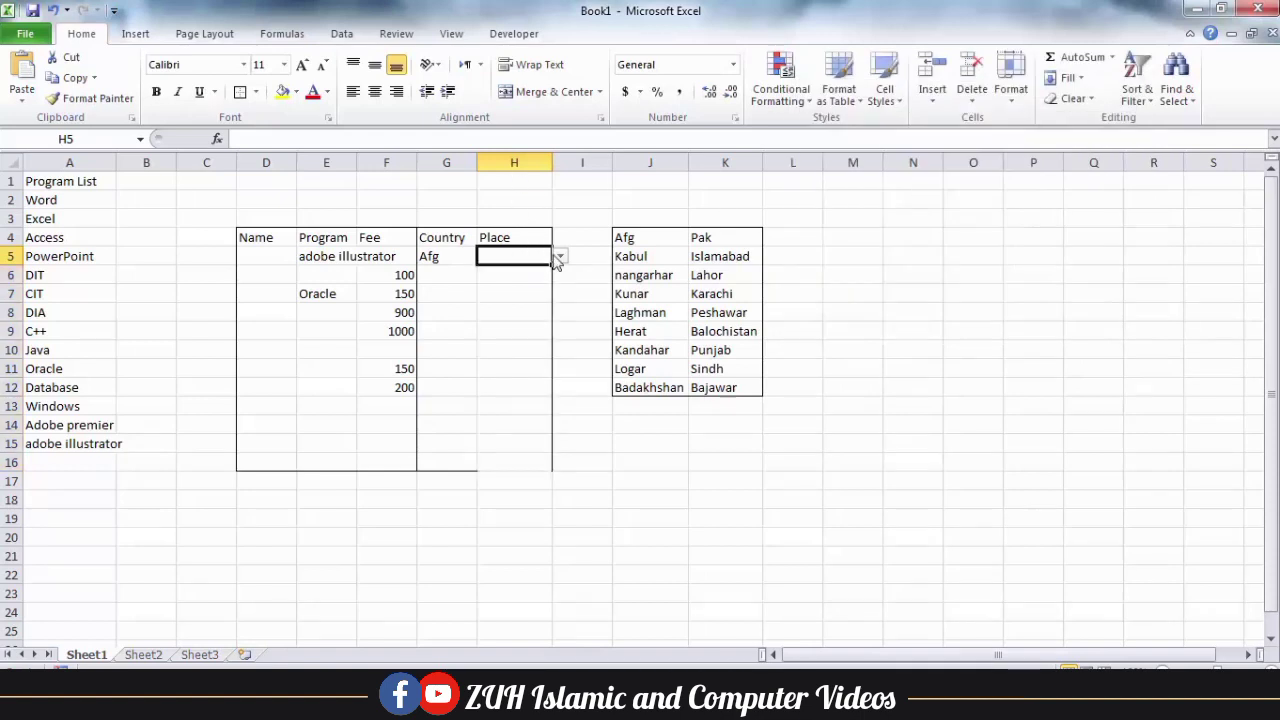
pyautogui.click(559, 257)
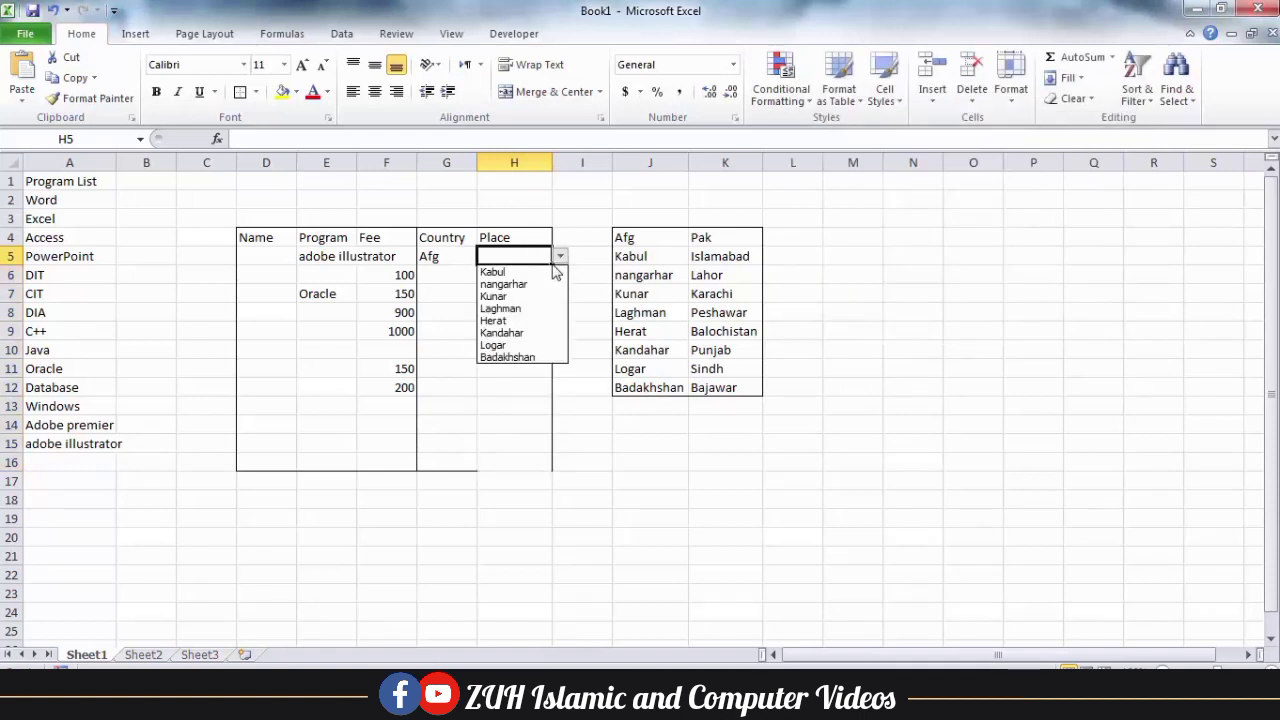
# Choose Pak as the country in G6 and select the Place cell H6 to check its drop-down.
pyautogui.click(450, 271)
pyautogui.click(485, 276)
pyautogui.click(466, 297)
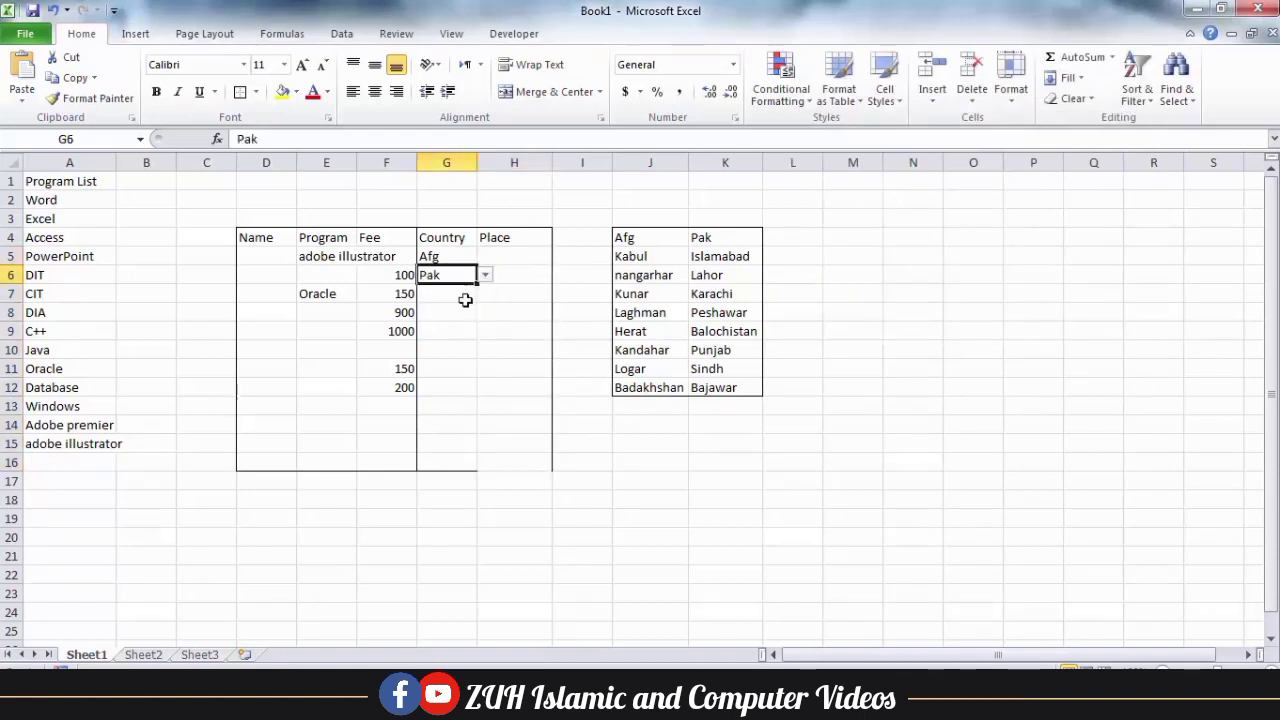
pyautogui.click(509, 273)
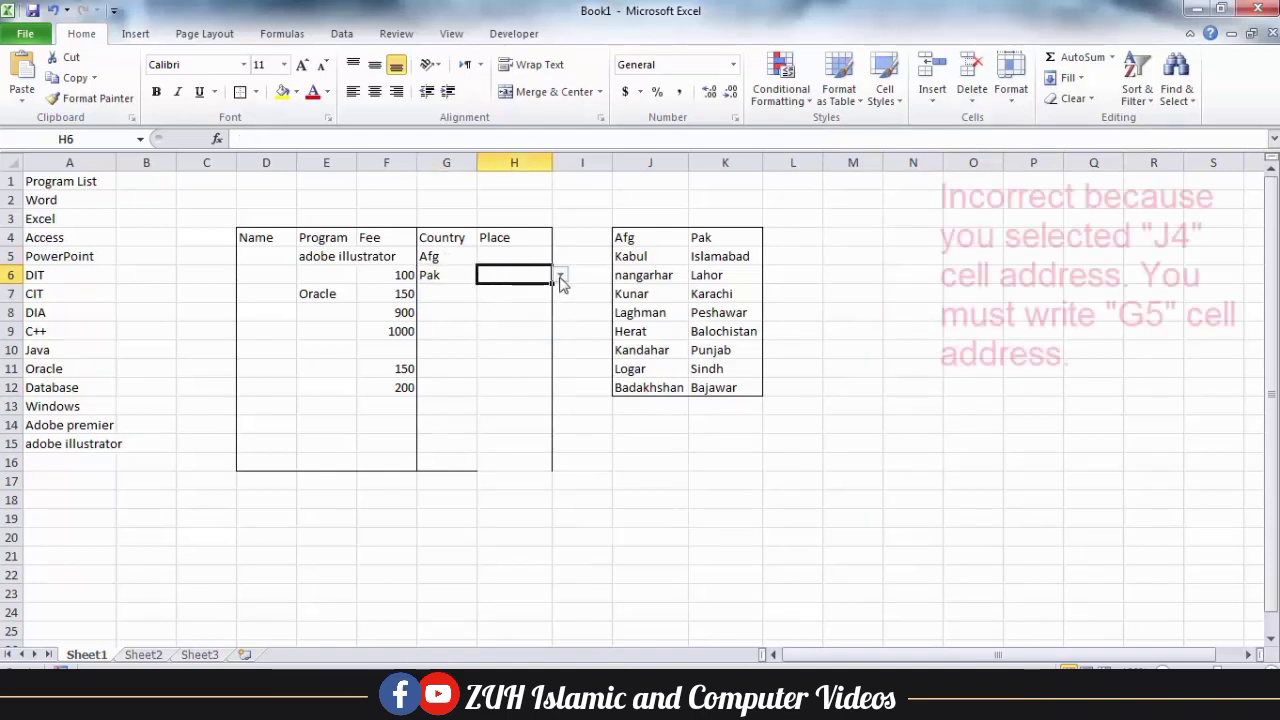
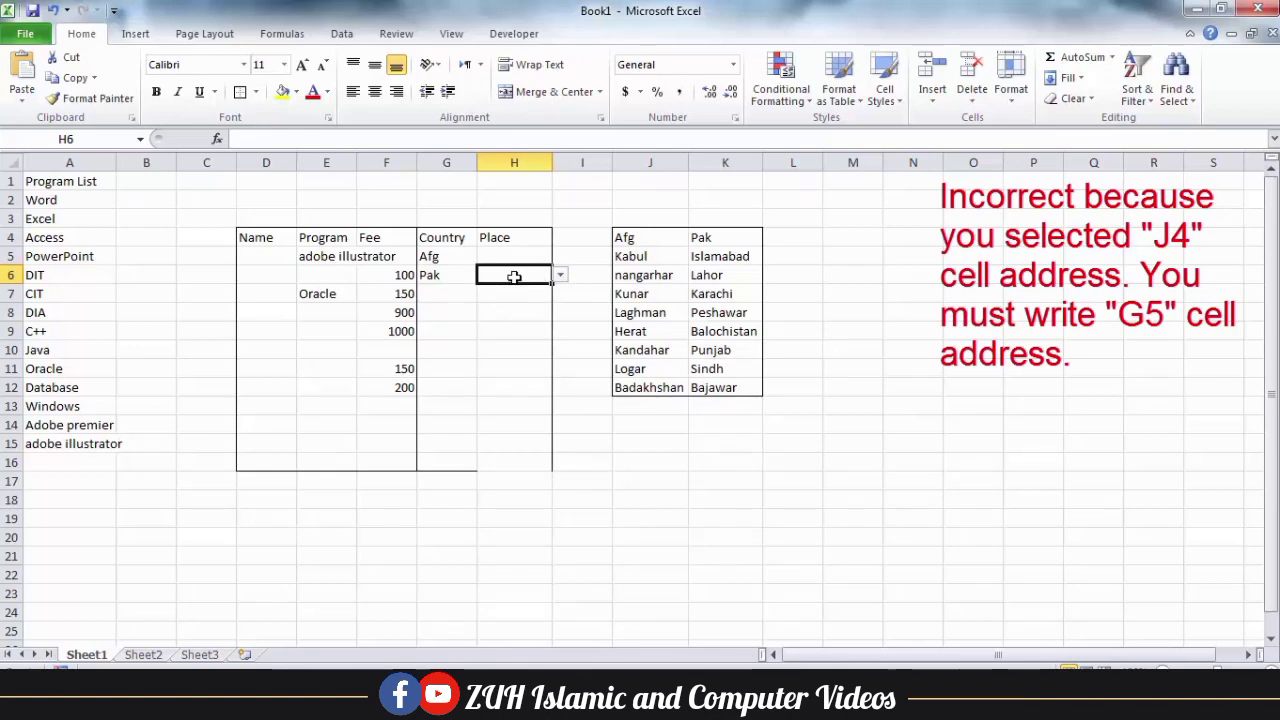
# Reopen the validation settings of H5:H16 and reapply the list source =INDIRECT(J4).
pyautogui.moveTo(516, 255); pyautogui.dragTo(516, 466)
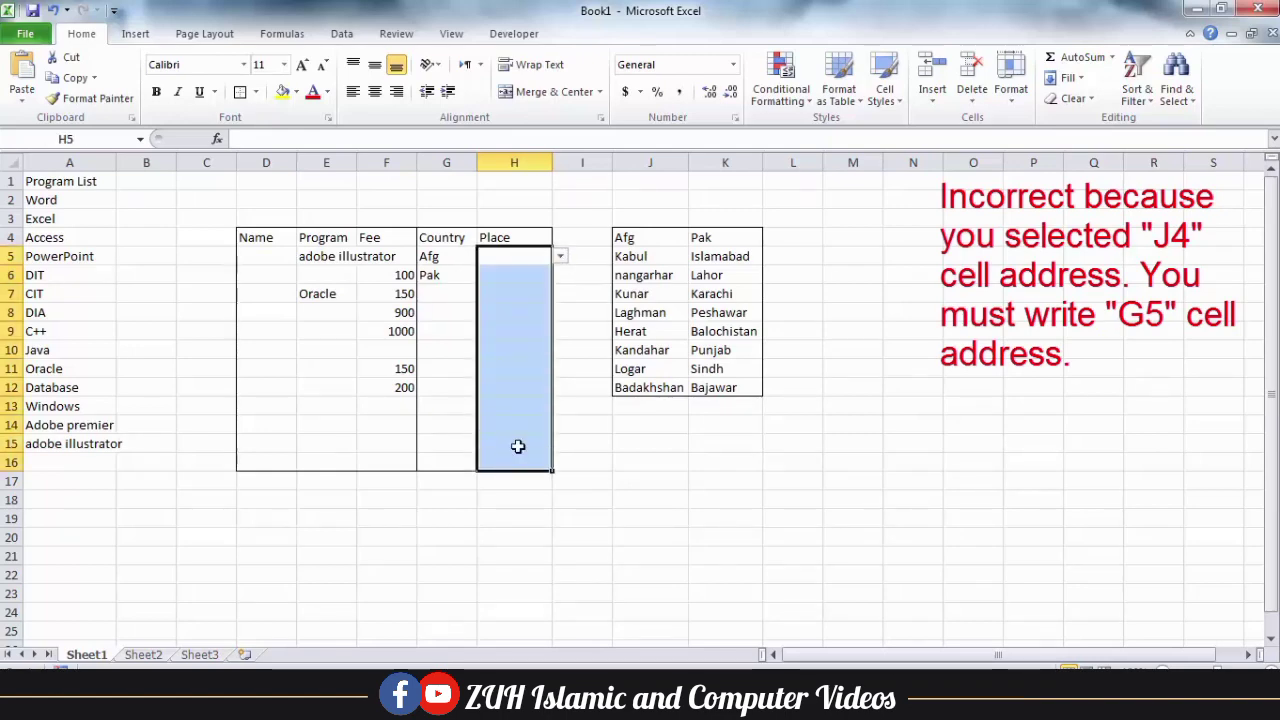
pyautogui.hotkey('alt', 'd')
pyautogui.press('l')
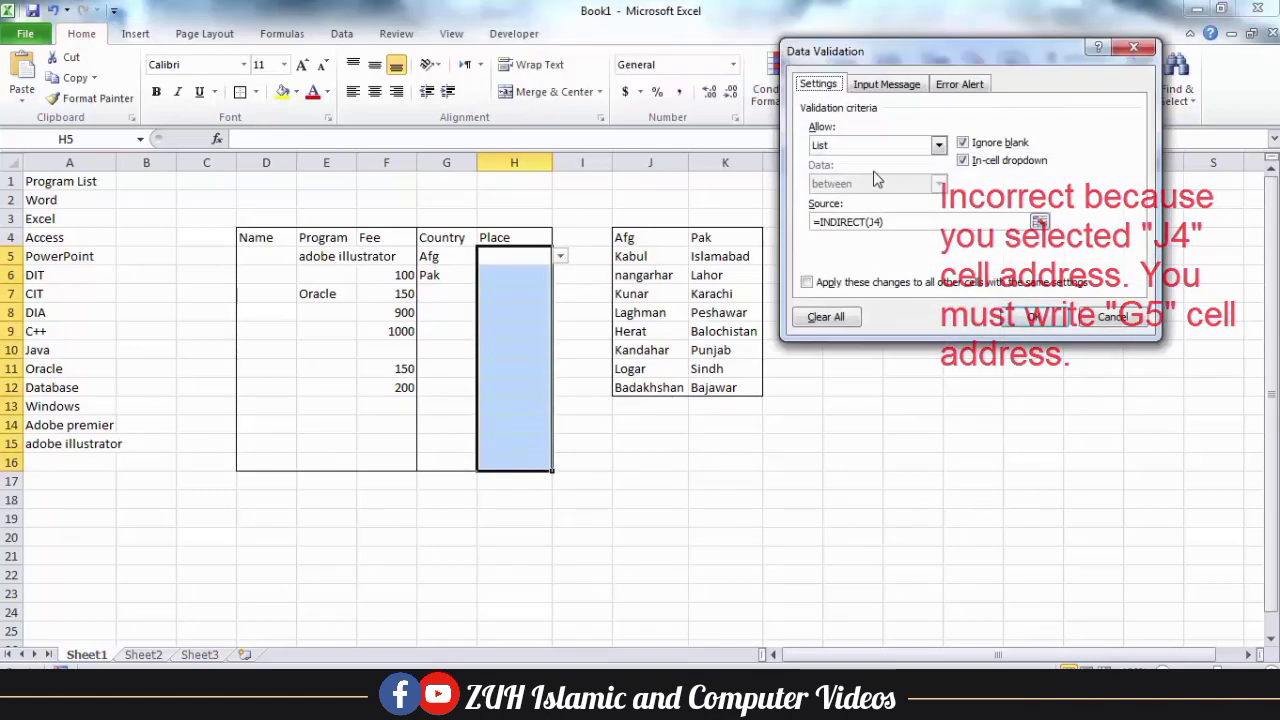
pyautogui.click(892, 219)
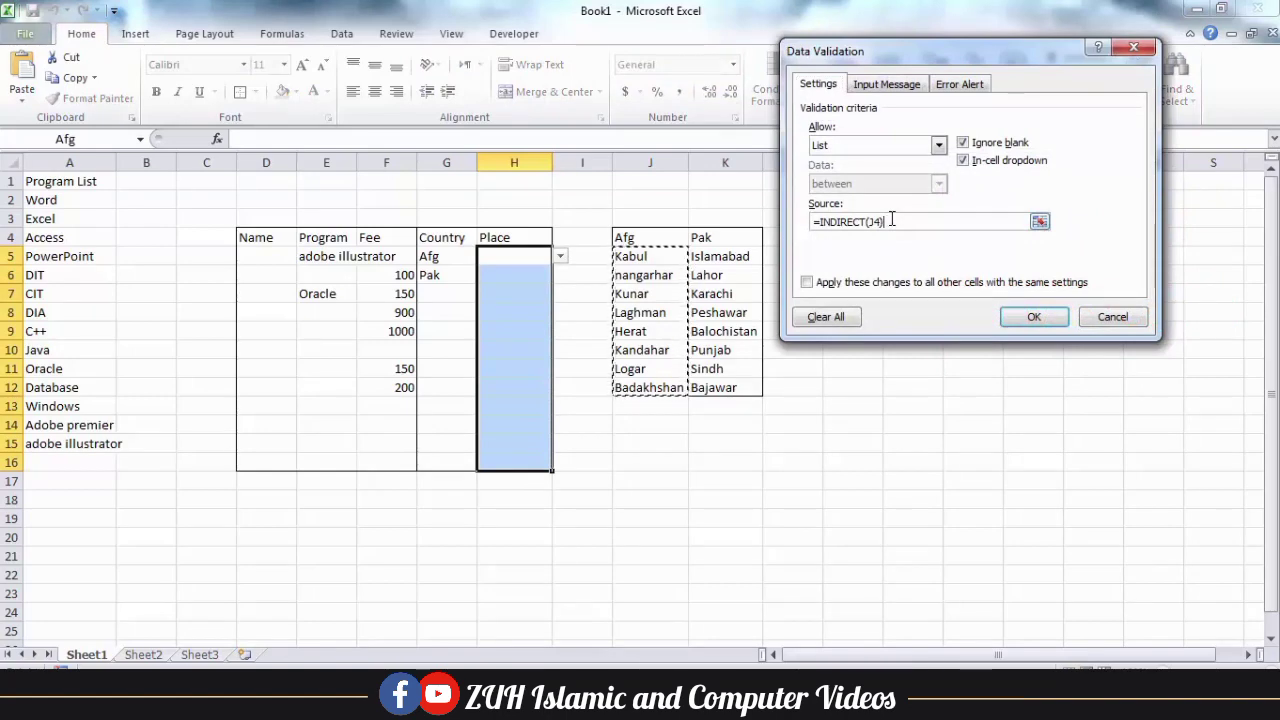
pyautogui.press('BackSpace')
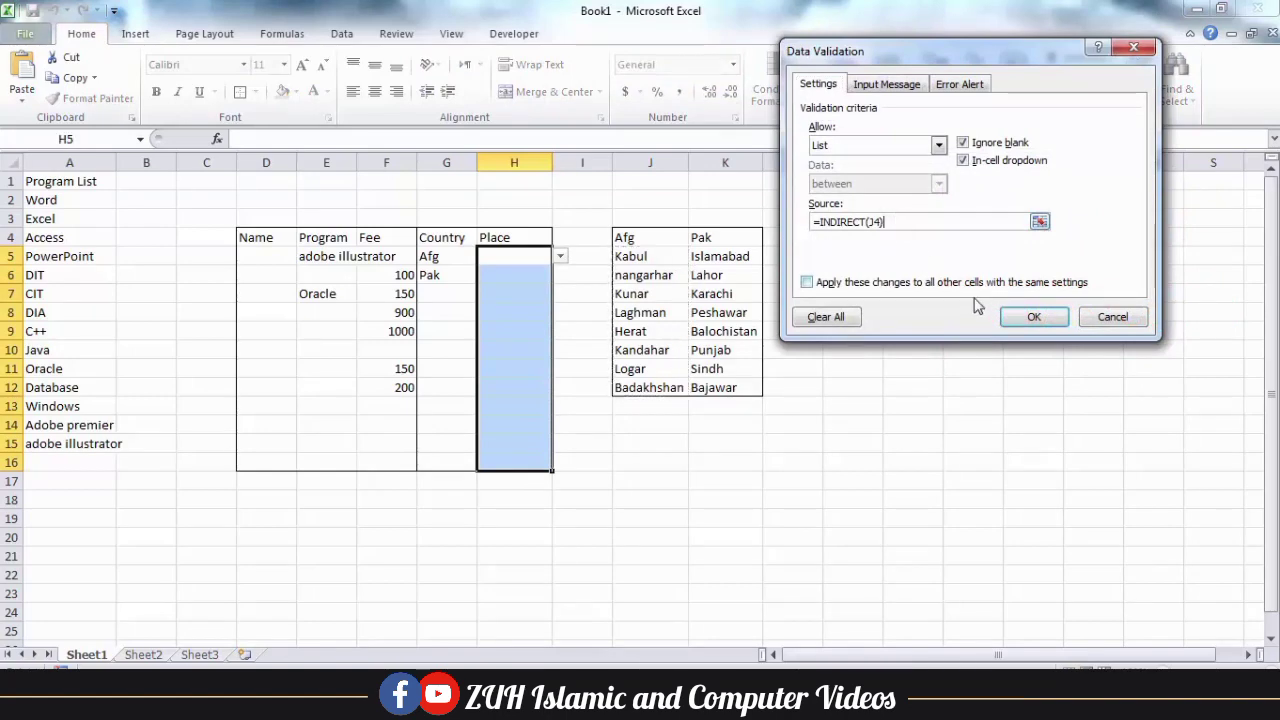
pyautogui.click(1034, 316)
# Reselect Pak in G6 and return to the Place cell H6 to retest its drop-down.
pyautogui.click(446, 275)
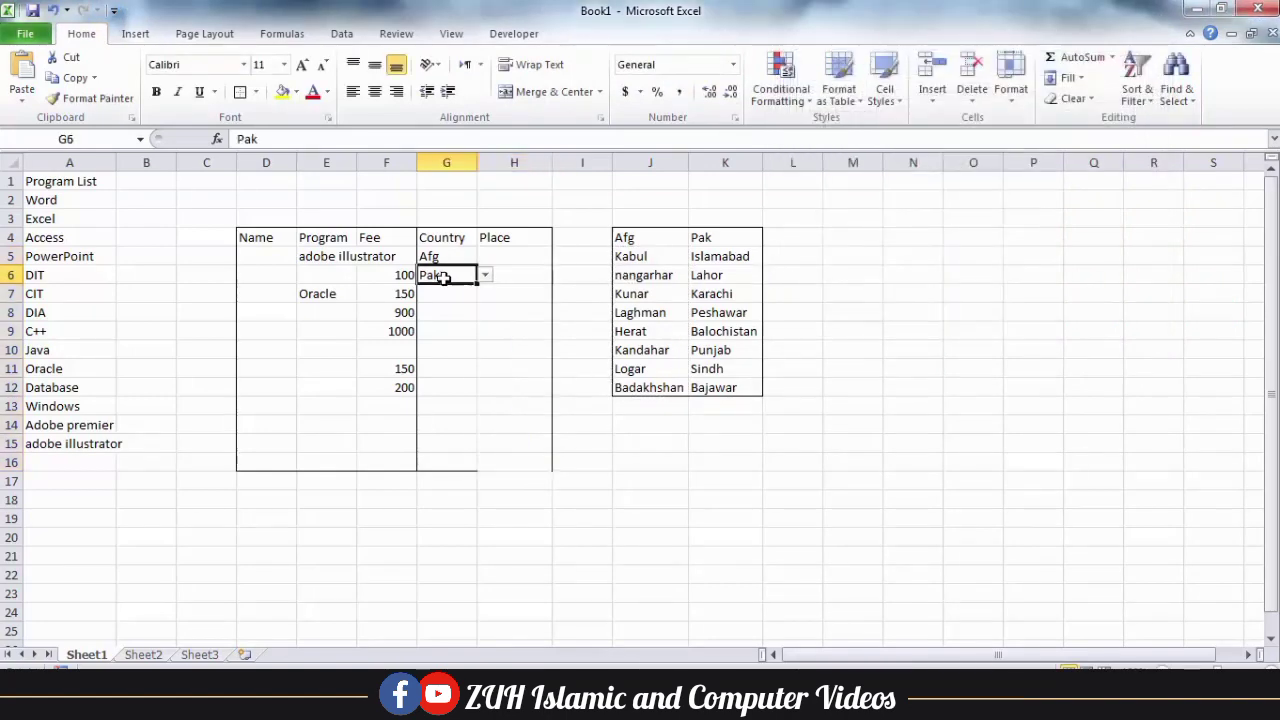
pyautogui.click(484, 275)
pyautogui.click(463, 292)
pyautogui.click(512, 275)
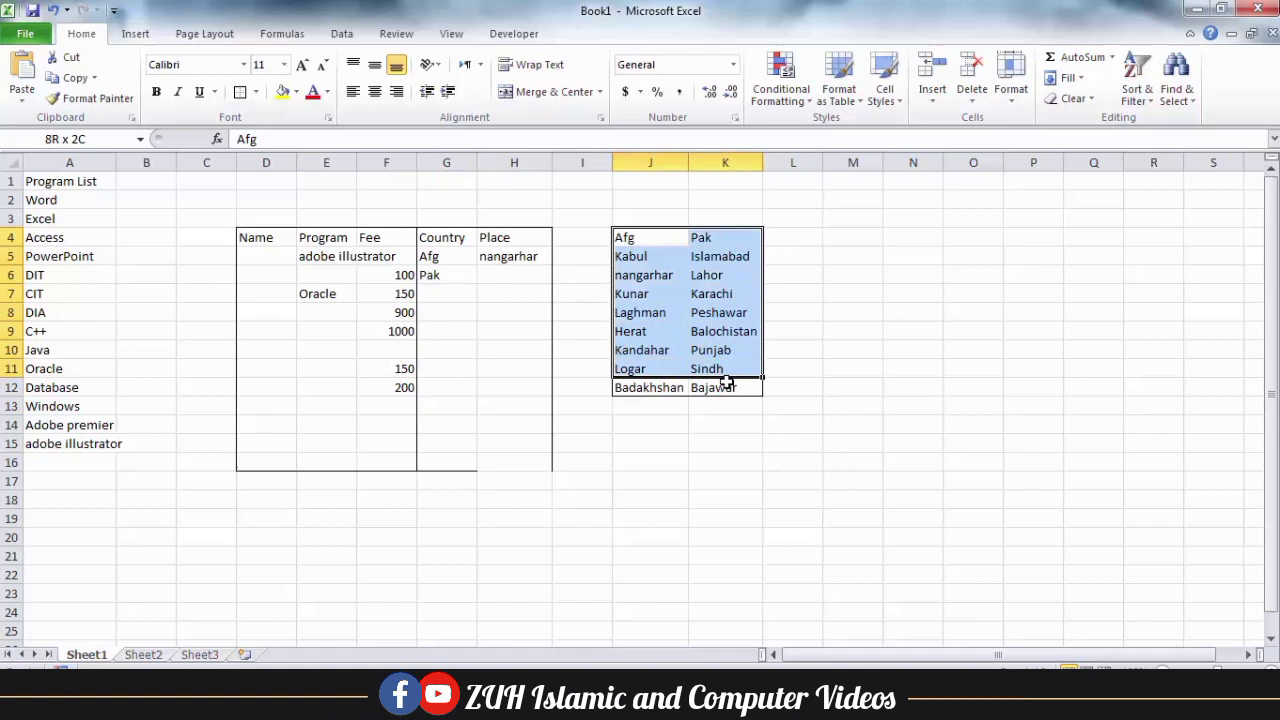
# Move the country and place lookup table from J4:K12 to B19:C27.
pyautogui.moveTo(726, 383); pyautogui.dragTo(726, 388)
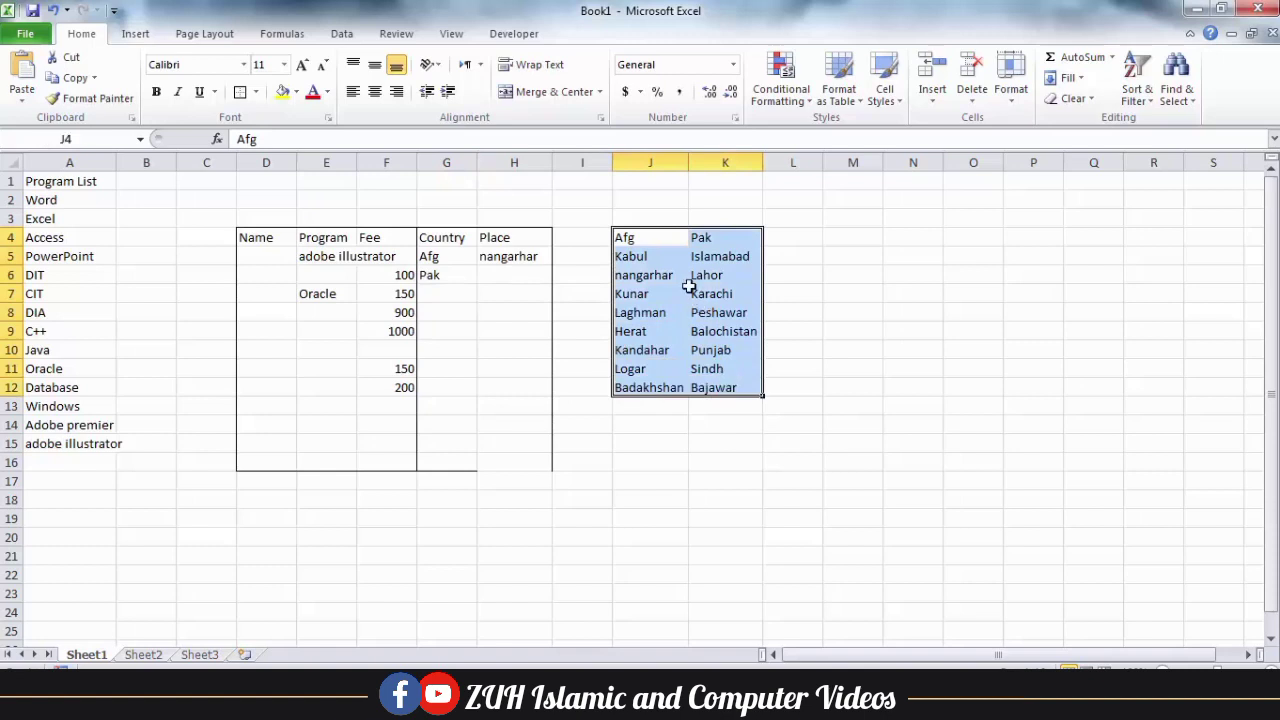
pyautogui.moveTo(677, 229); pyautogui.dragTo(181, 512)
pyautogui.click(188, 519)
# Clear the data validation from the Country cells G5:G16.
pyautogui.moveTo(458, 218); pyautogui.dragTo(470, 426)
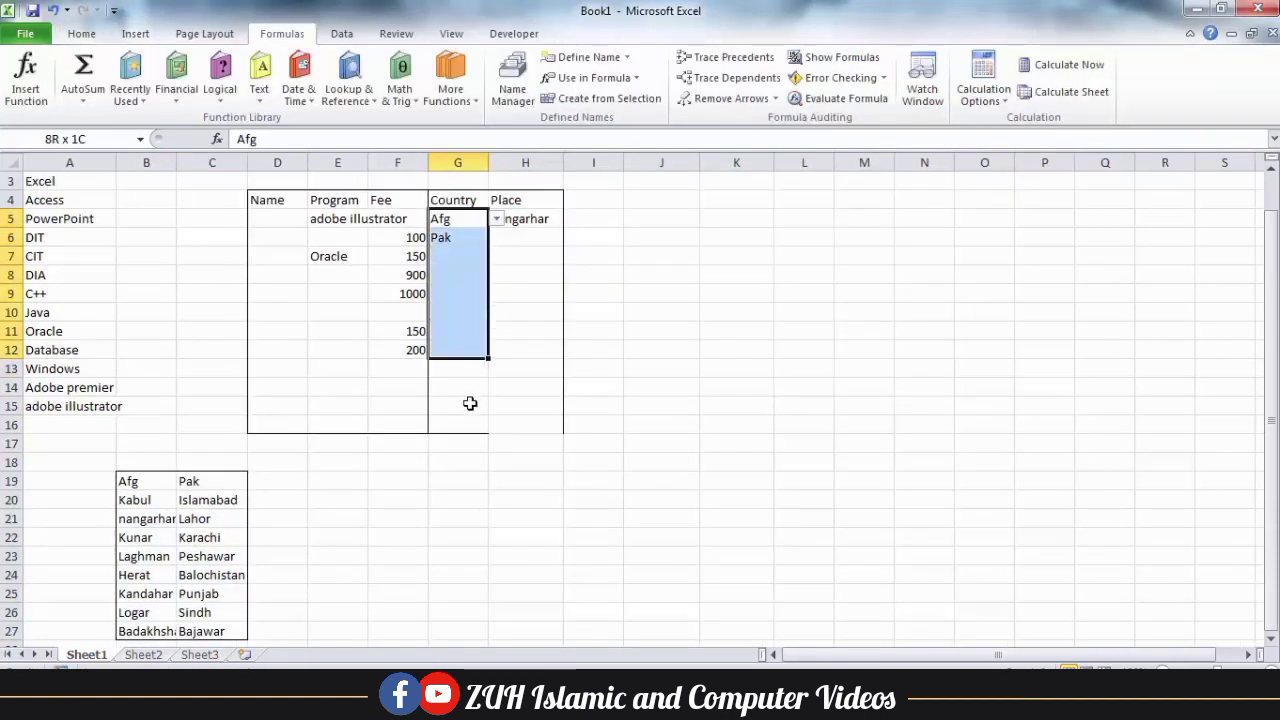
pyautogui.hotkey('alt', 'd', 'l')
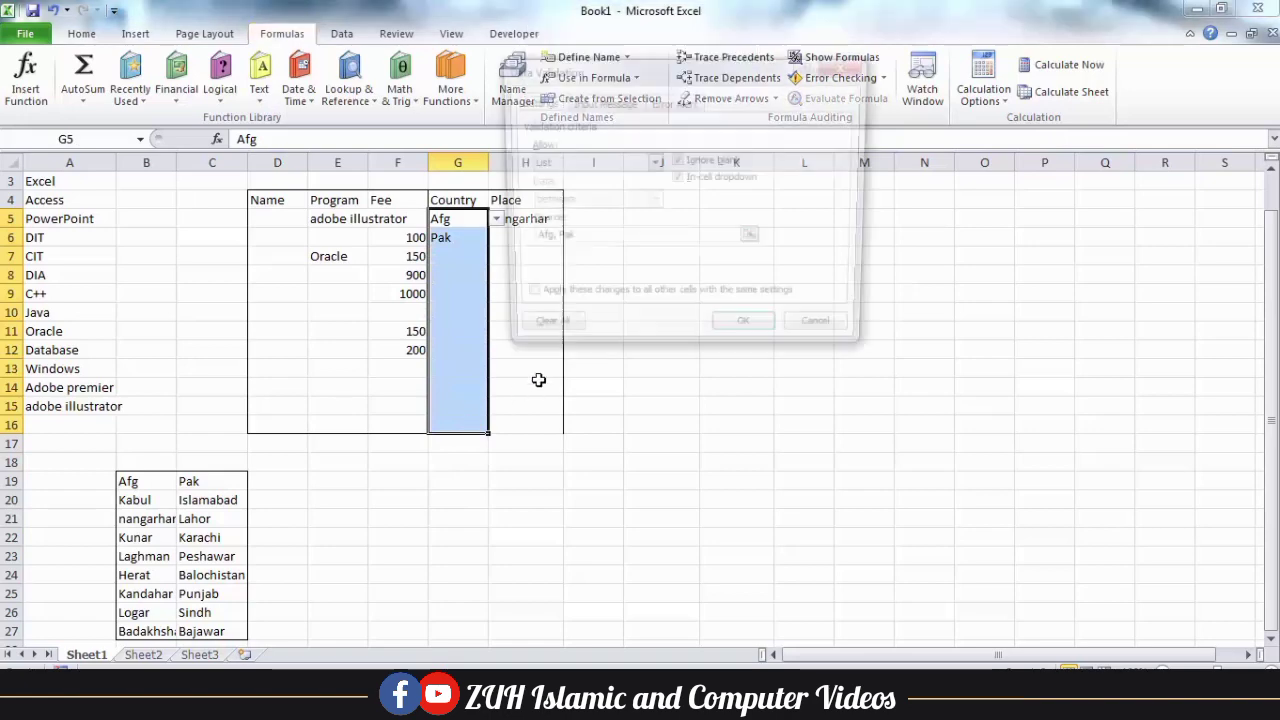
pyautogui.click(552, 335)
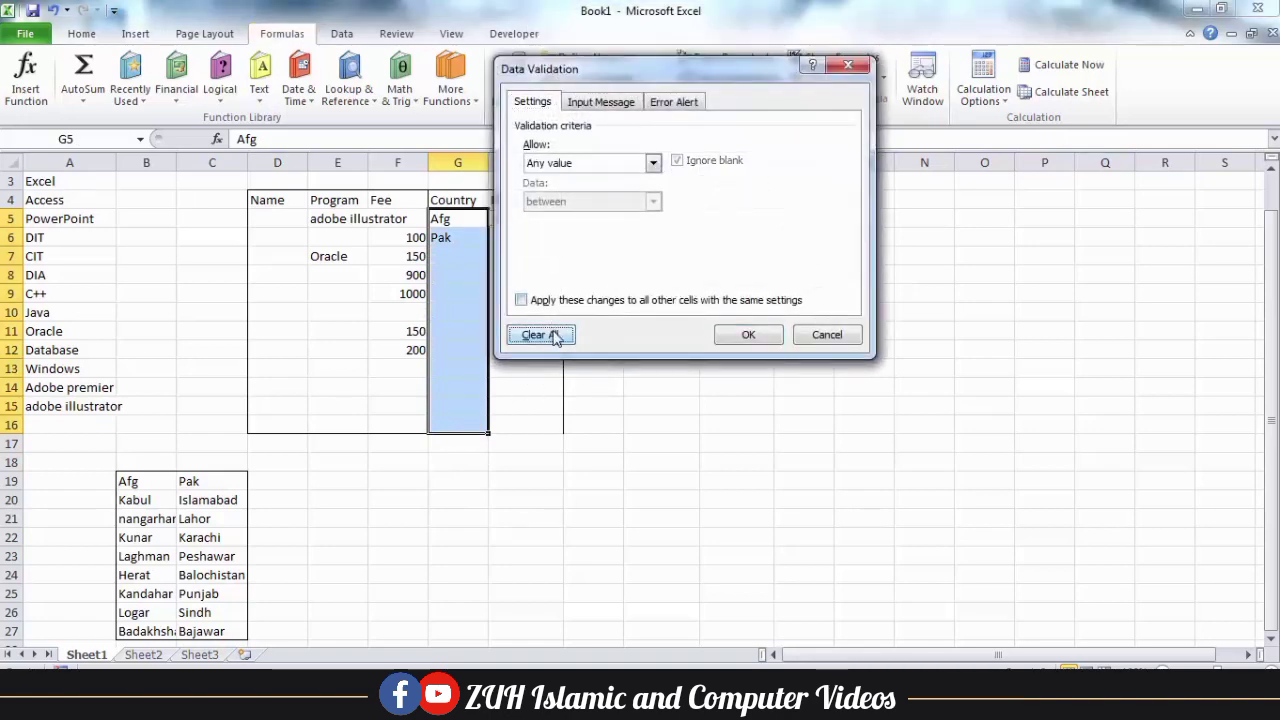
pyautogui.click(749, 333)
# Restrict G5:G16 to a validation list sourced from the moved headers =$B$19:$C$19.
pyautogui.hotkey('alt', 'd', 'l')
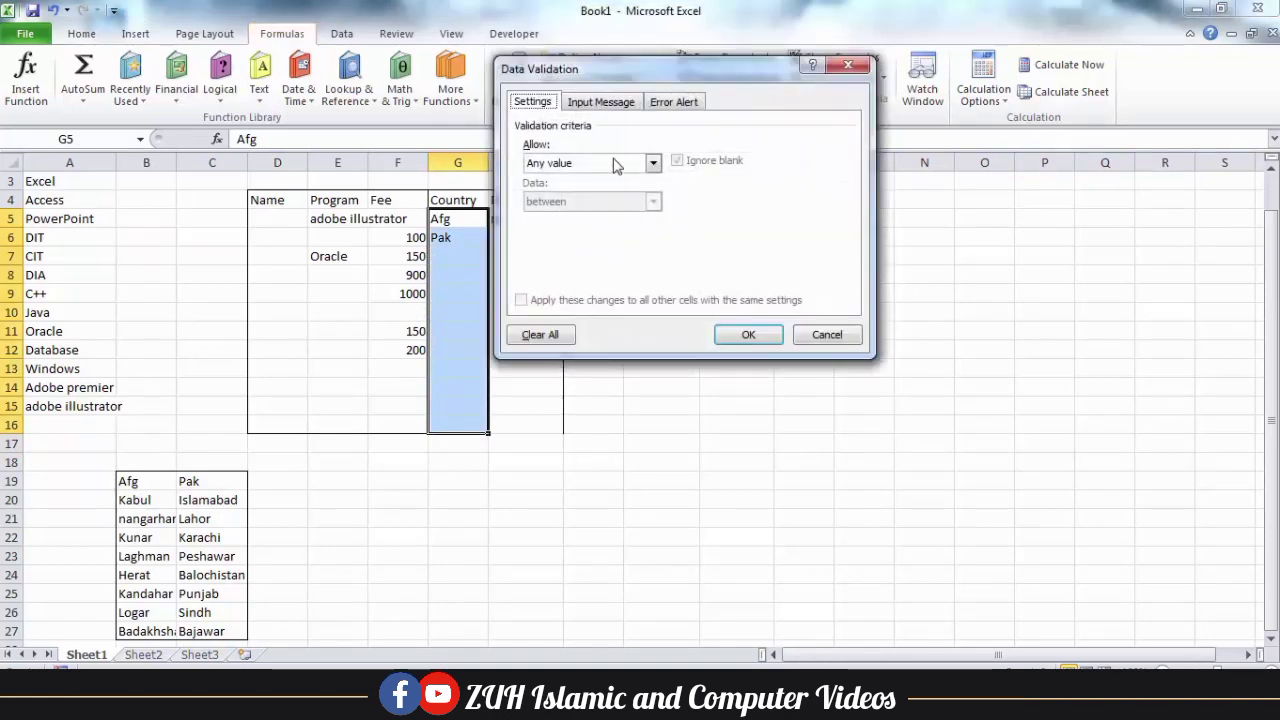
pyautogui.click(632, 163)
pyautogui.click(572, 224)
pyautogui.click(572, 240)
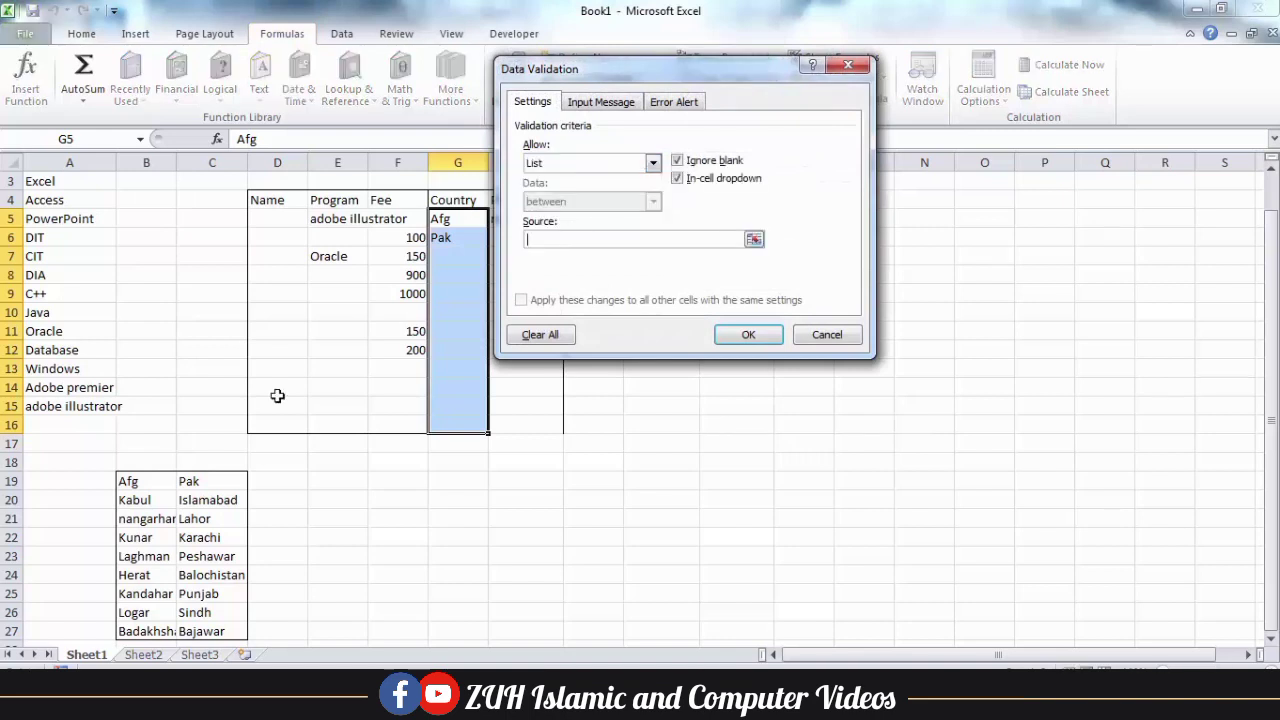
pyautogui.moveTo(165, 481); pyautogui.dragTo(188, 480)
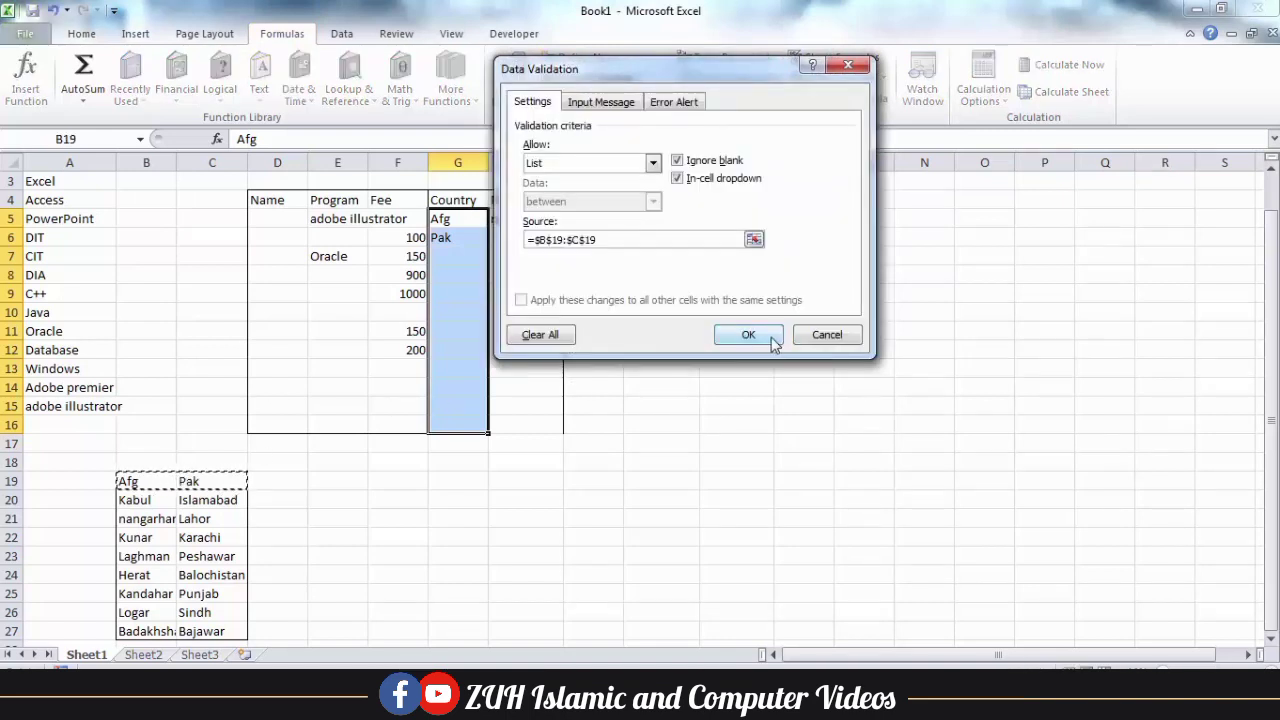
pyautogui.click(748, 334)
# Clear all data validation from the Place cells H5:H16 and delete their contents.
pyautogui.moveTo(535, 224); pyautogui.dragTo(540, 427)
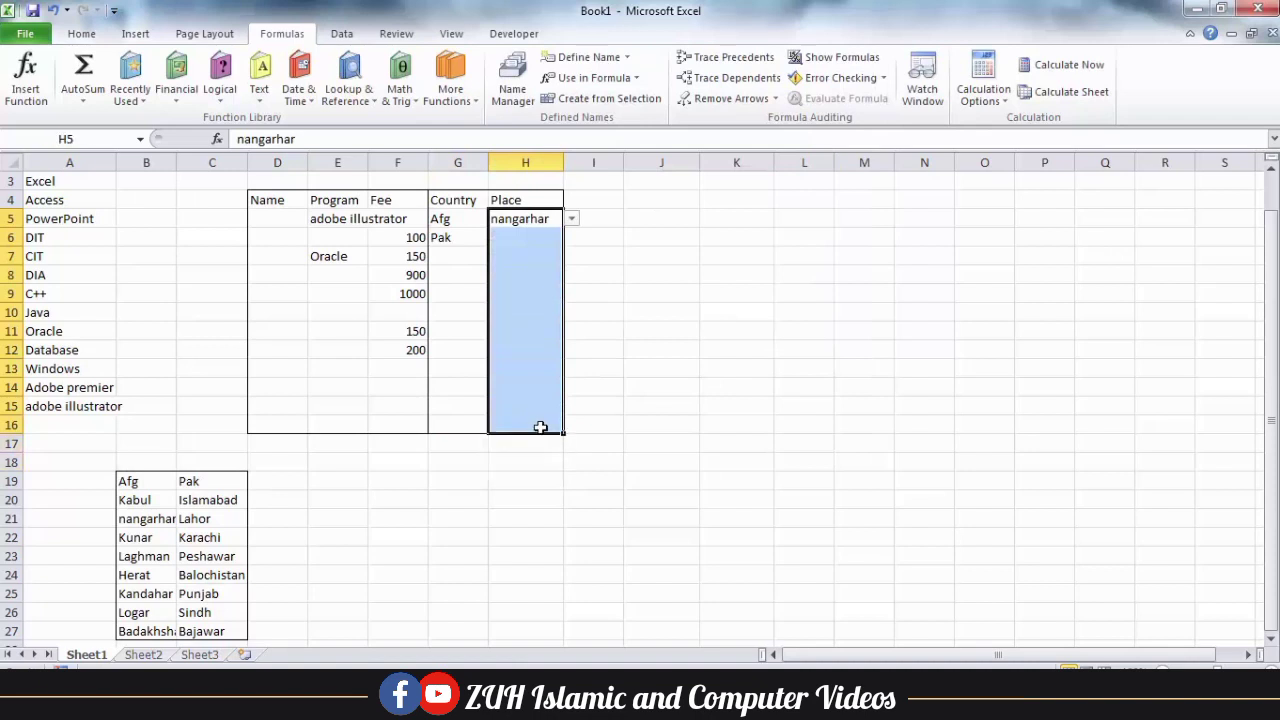
pyautogui.hotkey('alt', 'd')
pyautogui.press('l')
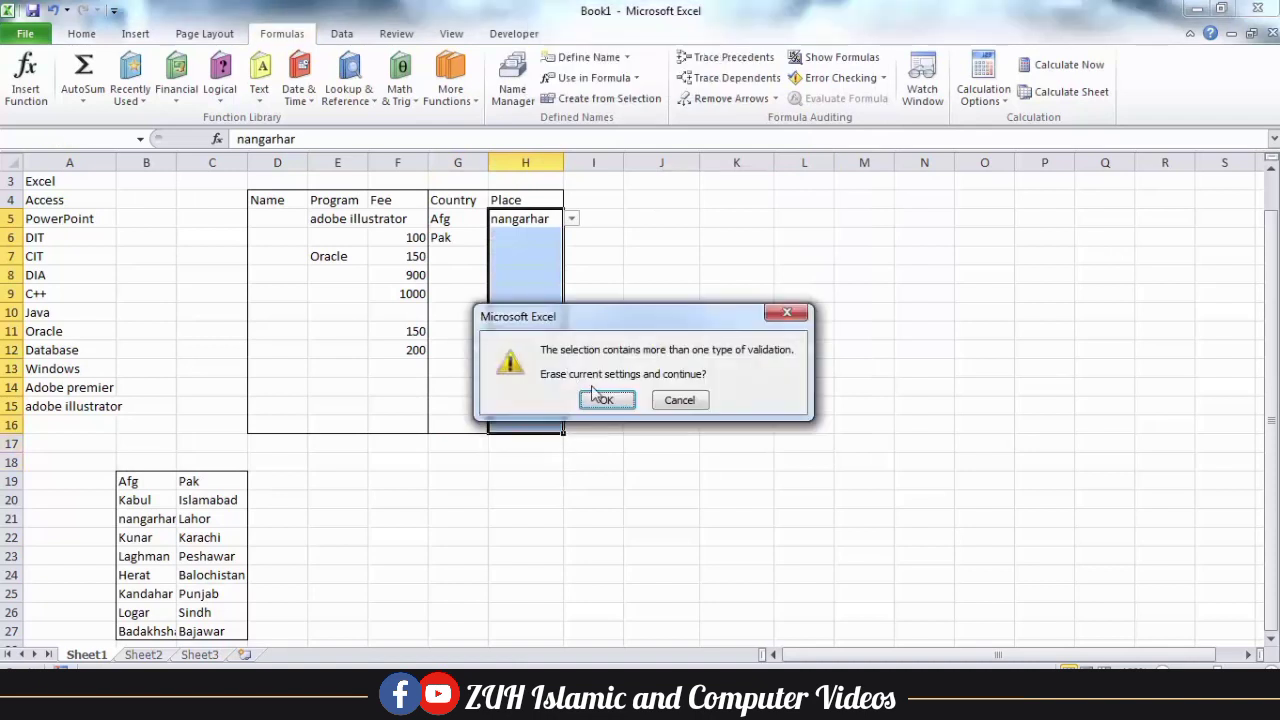
pyautogui.click(601, 396)
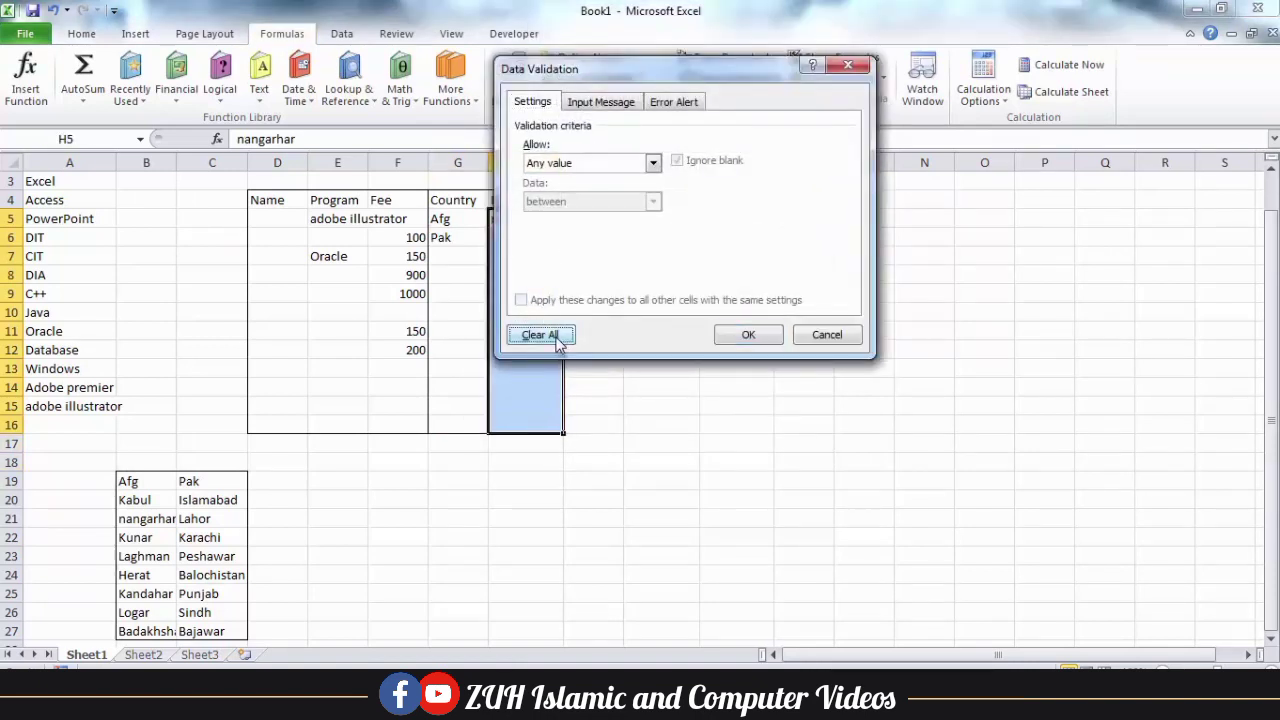
pyautogui.click(748, 335)
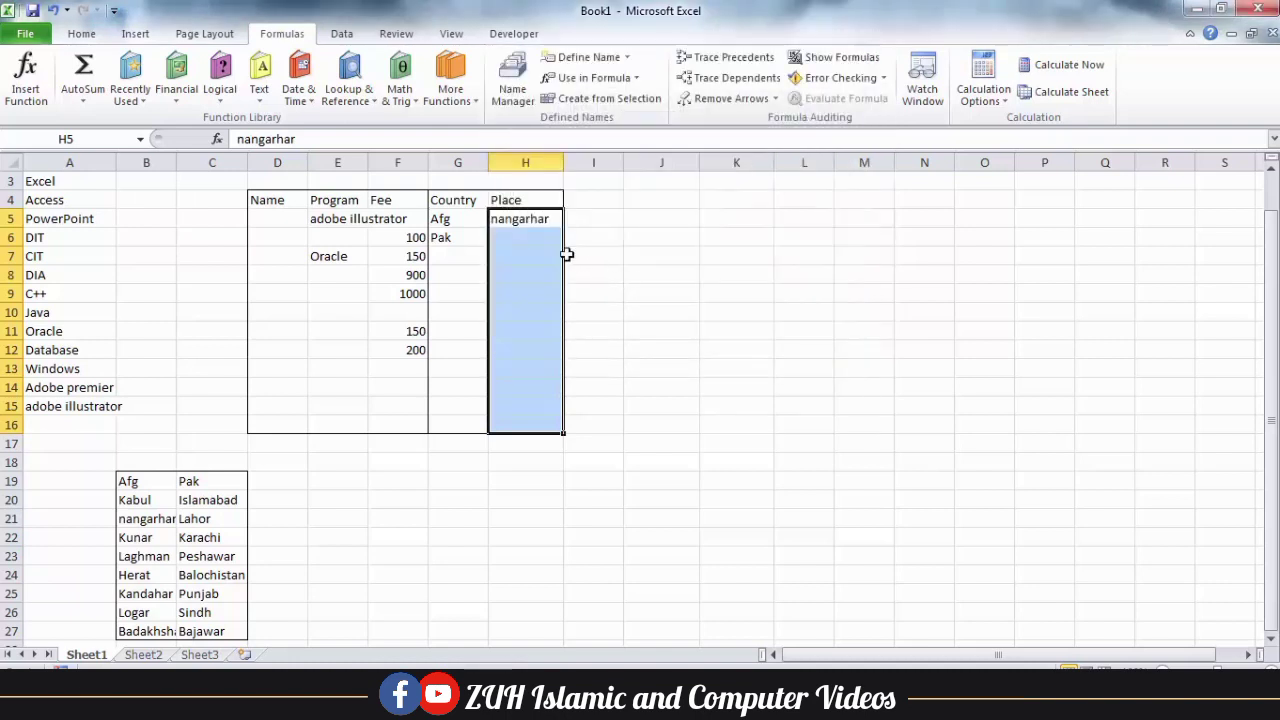
pyautogui.press('Delete')
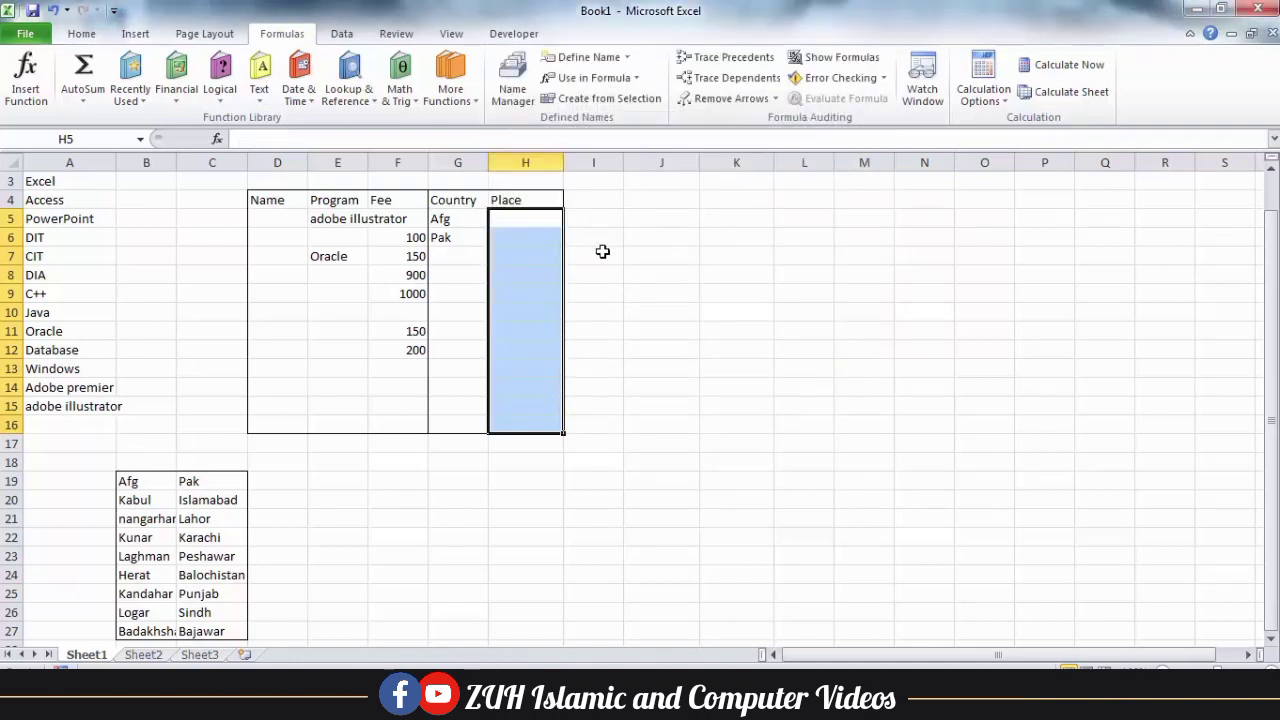
# Restrict H5:H16 to a validation list with the source =indirect(G5), using a relative cell reference.
pyautogui.hotkey('alt', 'd')
pyautogui.press('l')
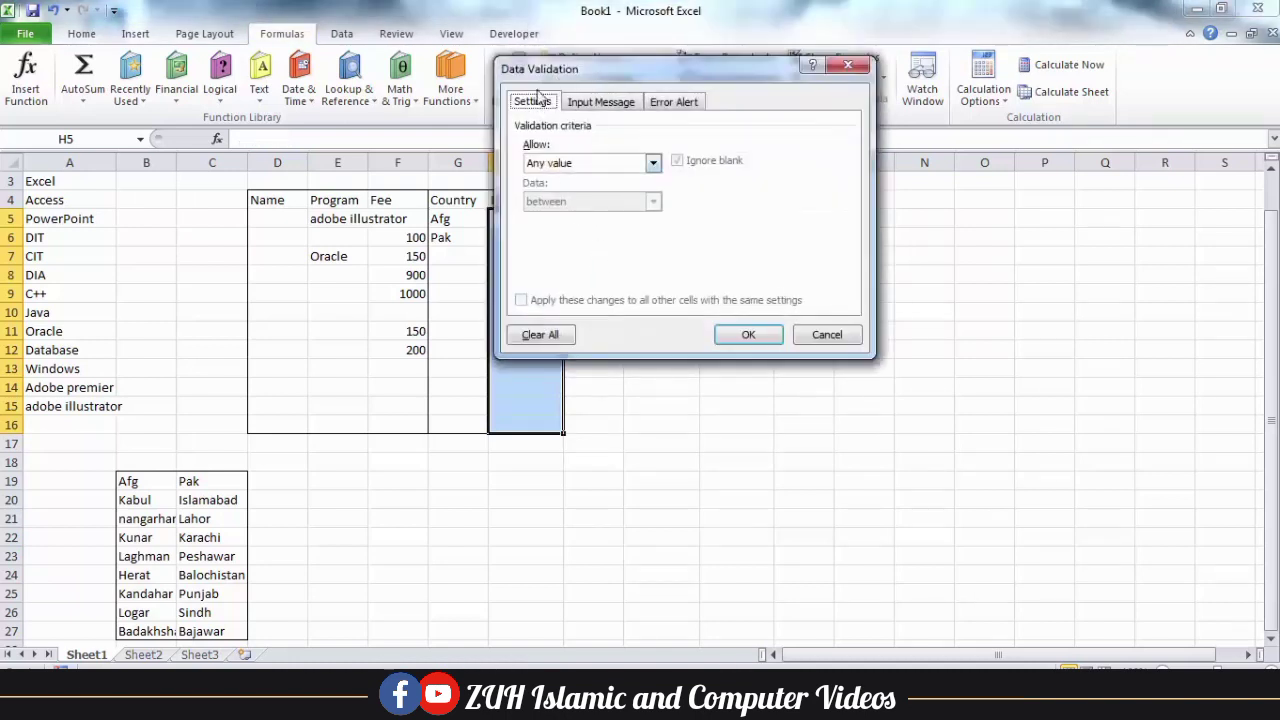
pyautogui.click(598, 103)
pyautogui.click(524, 104)
pyautogui.click(553, 163)
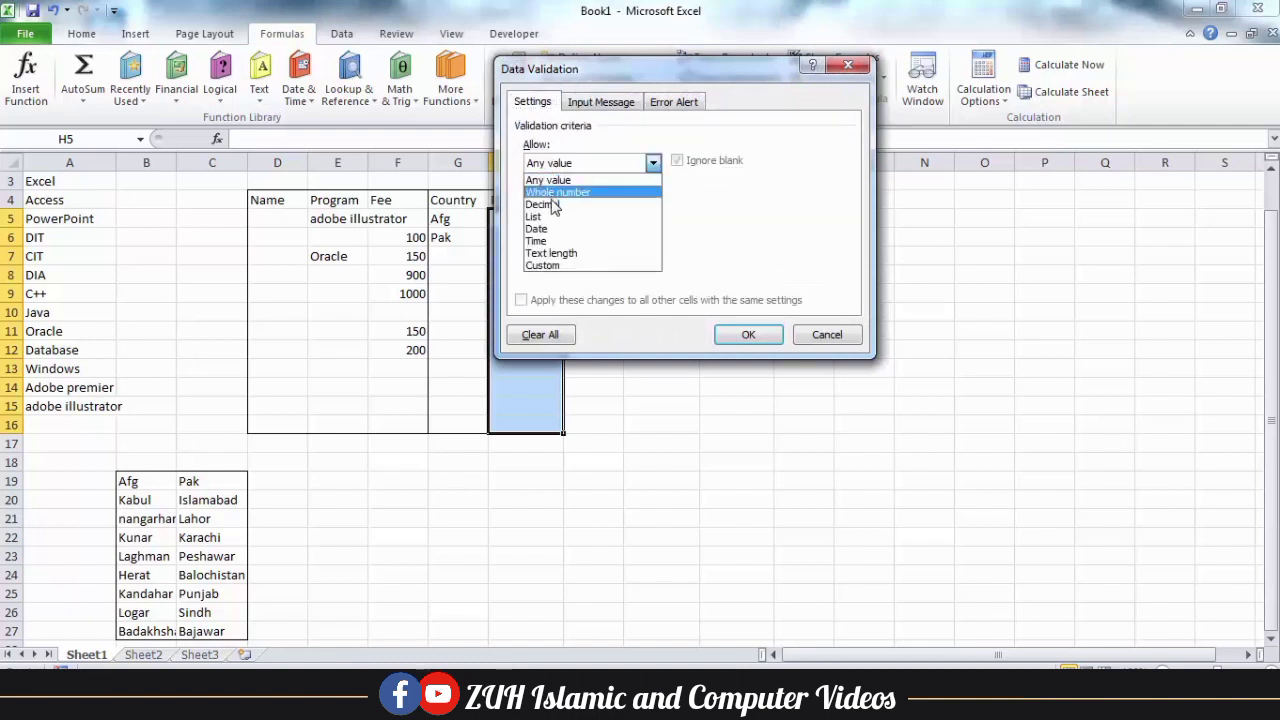
pyautogui.click(555, 230)
pyautogui.click(556, 163)
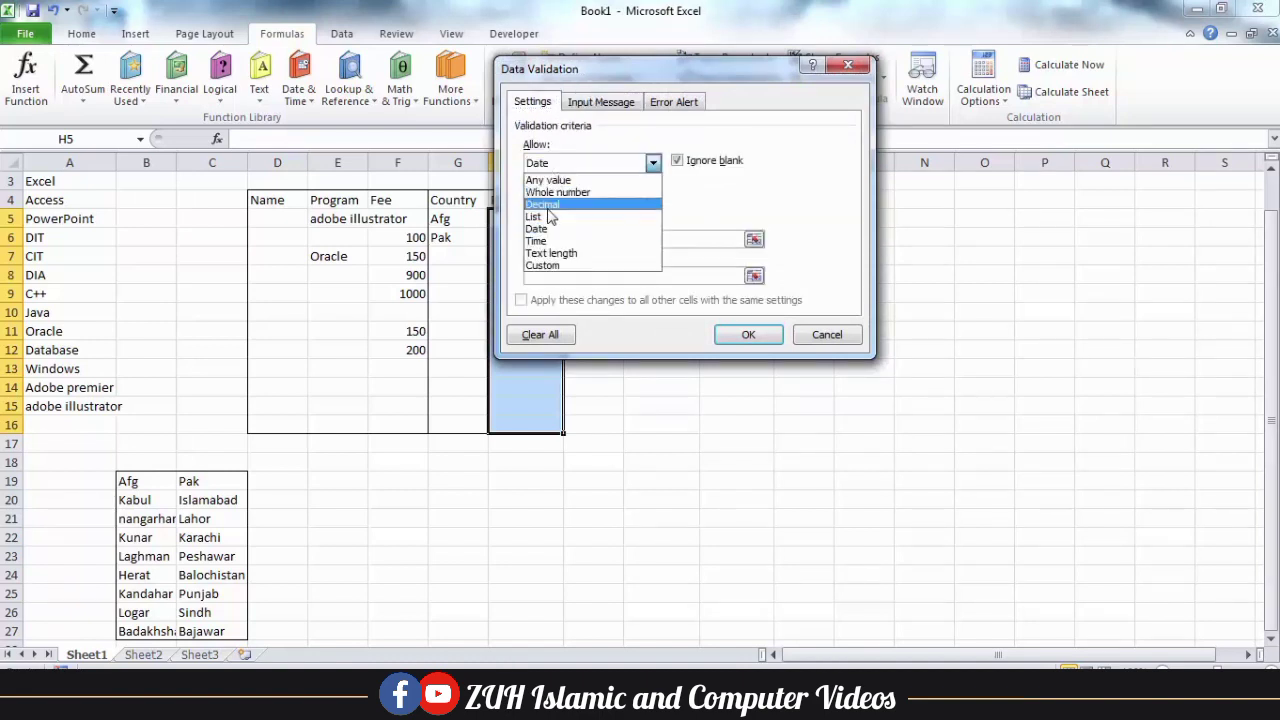
pyautogui.click(556, 215)
pyautogui.click(557, 239)
pyautogui.write('=indirect(')
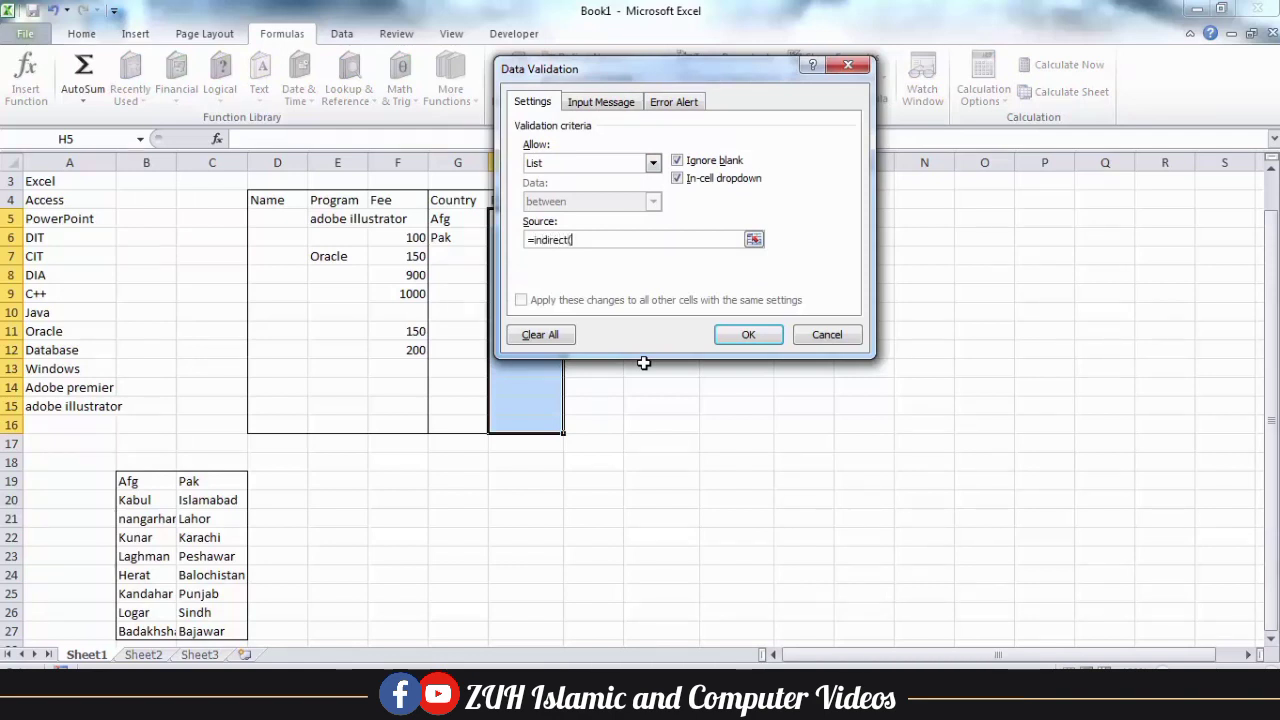
pyautogui.click(466, 220)
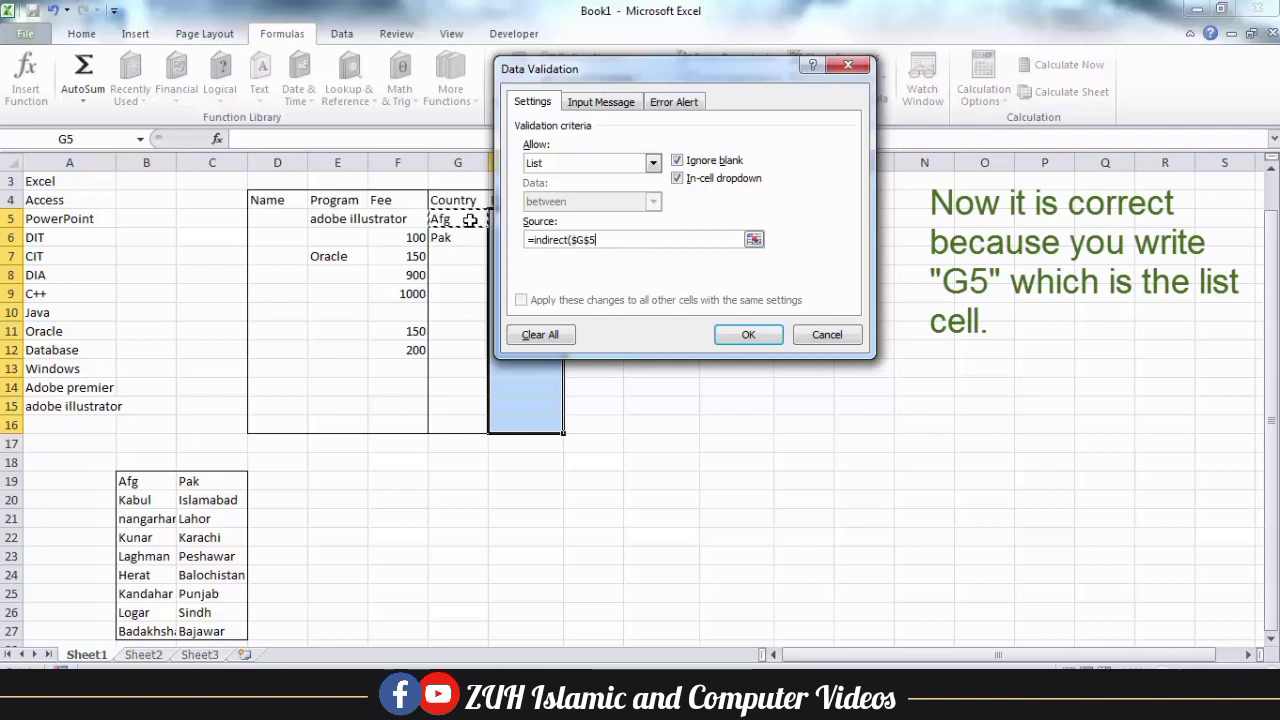
pyautogui.press('F4')
pyautogui.write(')')
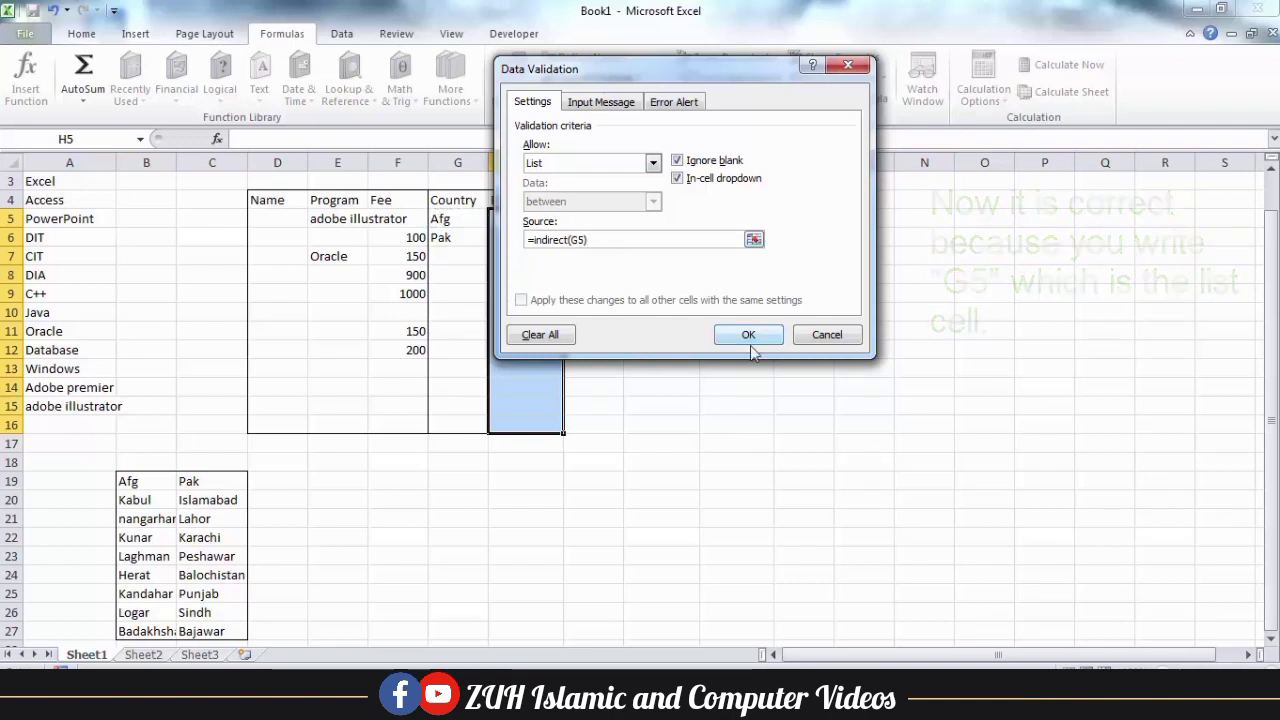
pyautogui.click(752, 338)
# Choose Laghman from the Place drop-down in H5 for the country Afg.
pyautogui.click(474, 218)
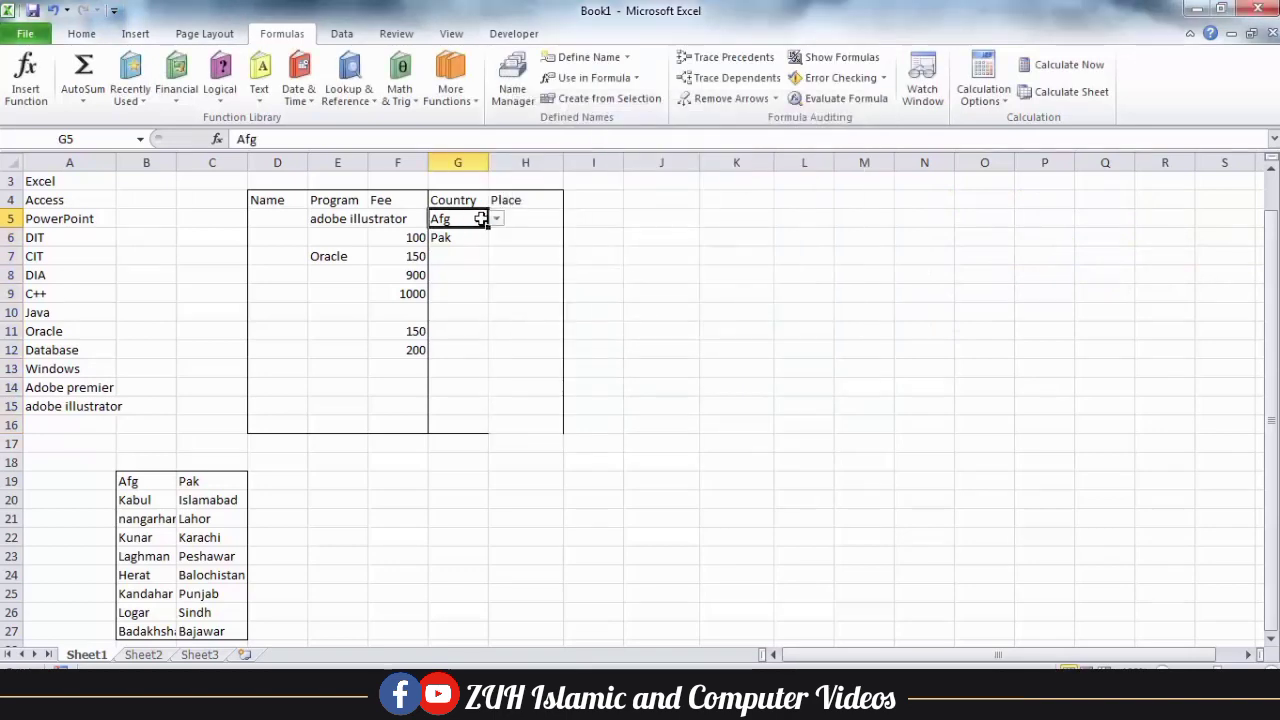
pyautogui.click(522, 219)
pyautogui.click(571, 219)
pyautogui.click(530, 272)
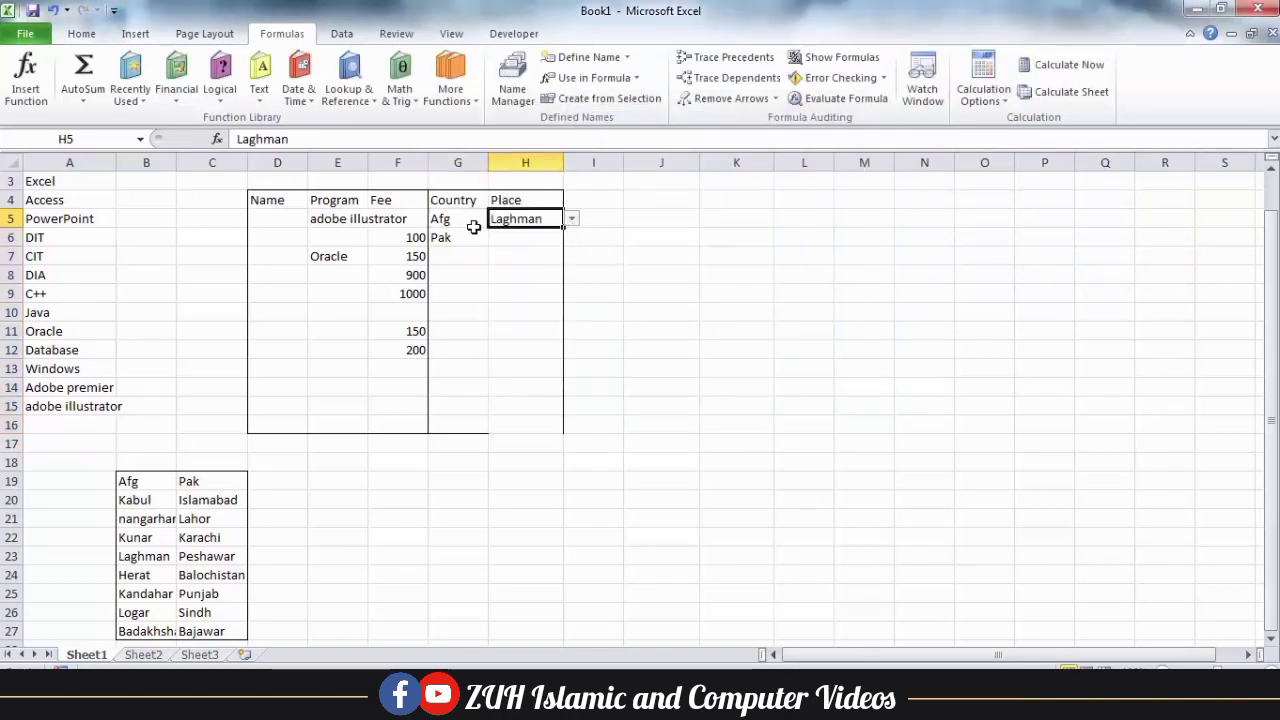
# Choose Pak in G6 and pick Punjab from the dependent Place drop-down in H6.
pyautogui.click(472, 240)
pyautogui.click(497, 238)
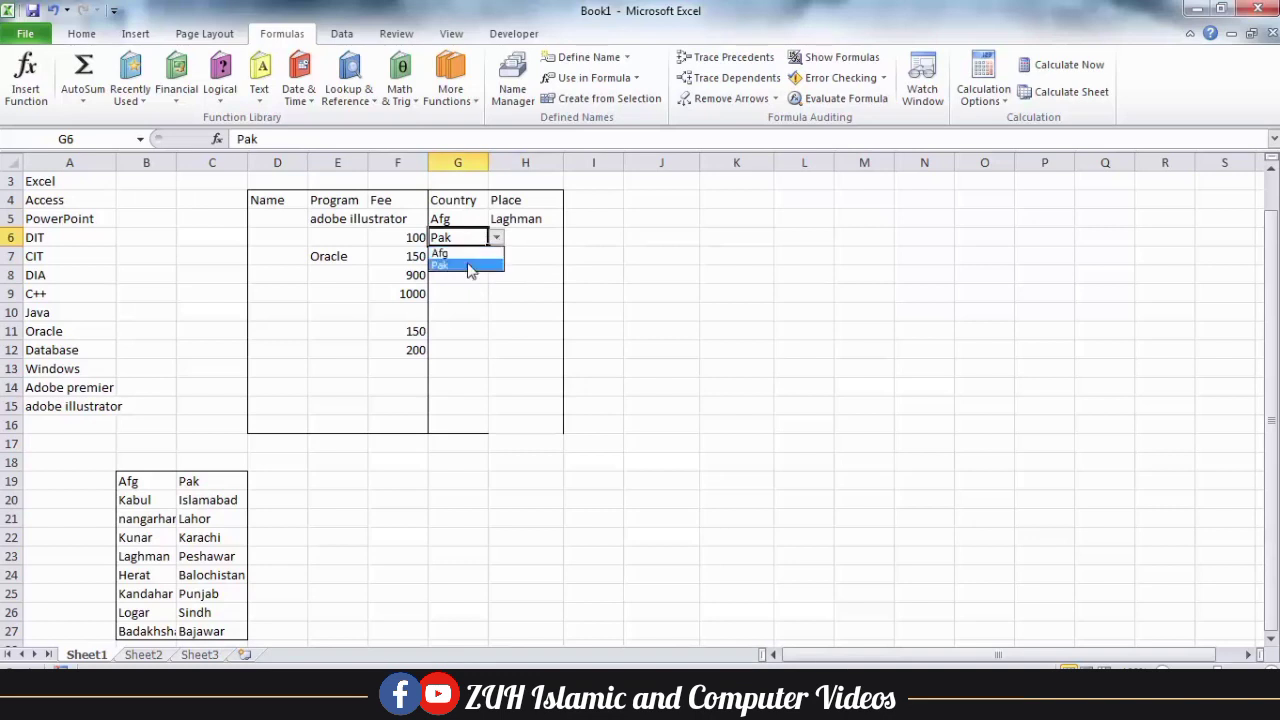
pyautogui.click(471, 266)
pyautogui.click(535, 238)
pyautogui.click(571, 238)
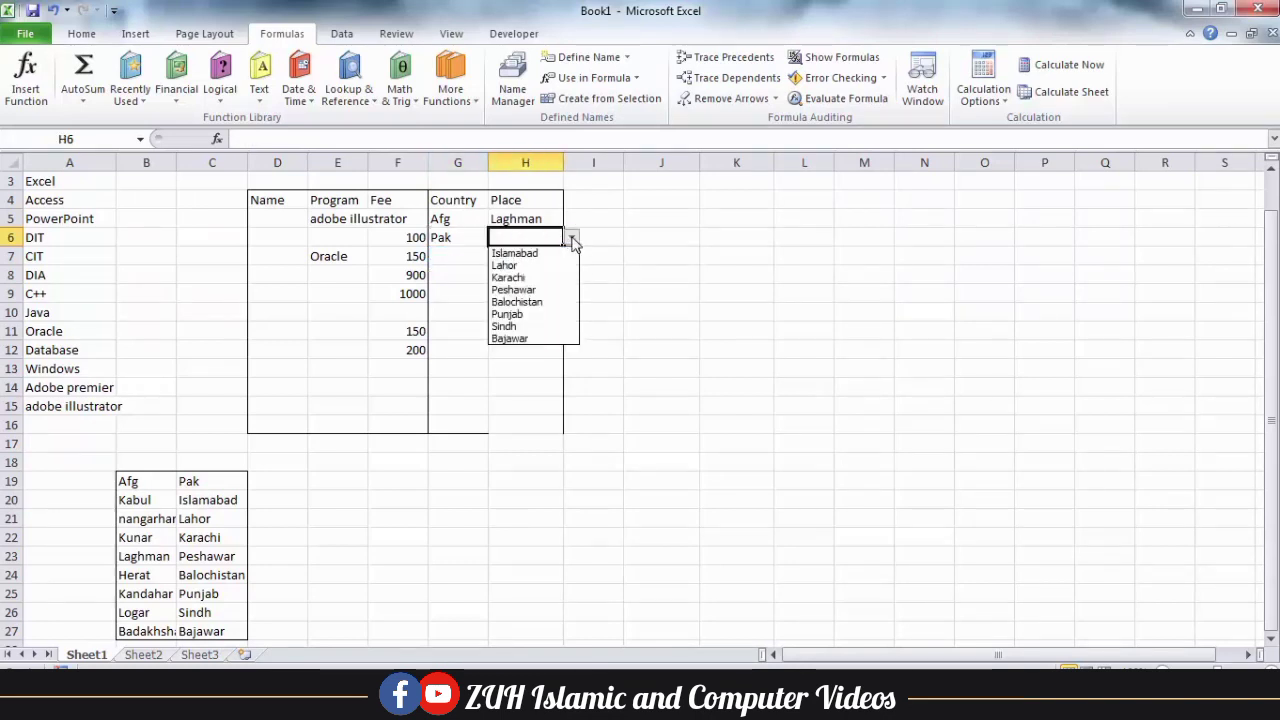
pyautogui.click(515, 309)
# Choose Afg in G7 and pick Kandahar from the dependent Place drop-down in H7.
pyautogui.click(470, 256)
pyautogui.click(496, 256)
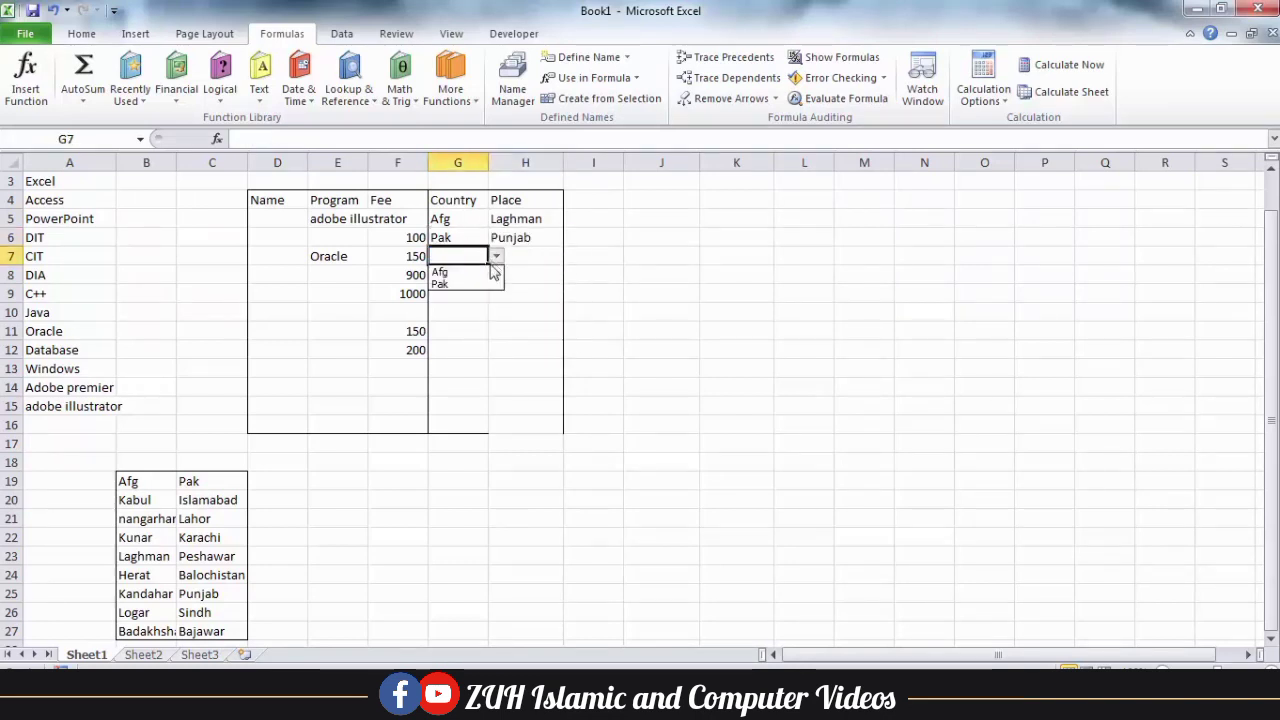
pyautogui.click(463, 276)
pyautogui.click(522, 258)
pyautogui.click(571, 256)
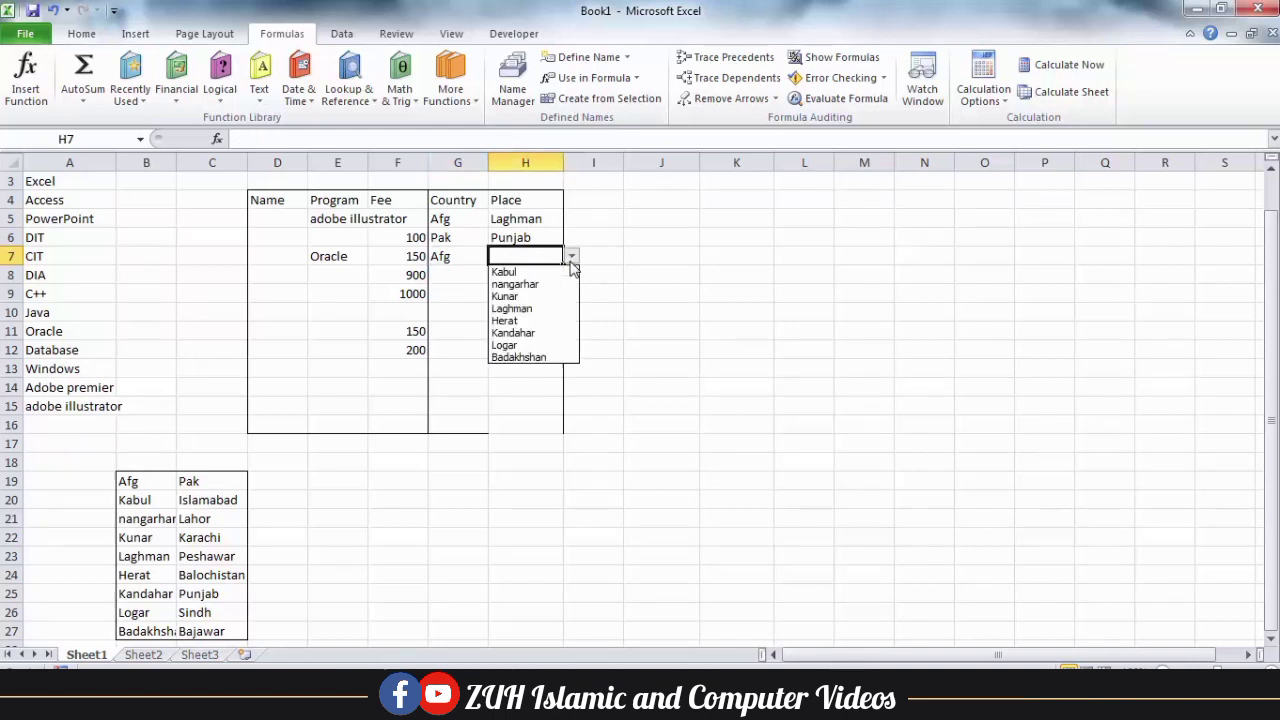
pyautogui.click(540, 333)
# Choose Pak in G8 and pick Islamabad from the dependent Place drop-down in H8.
pyautogui.click(465, 275)
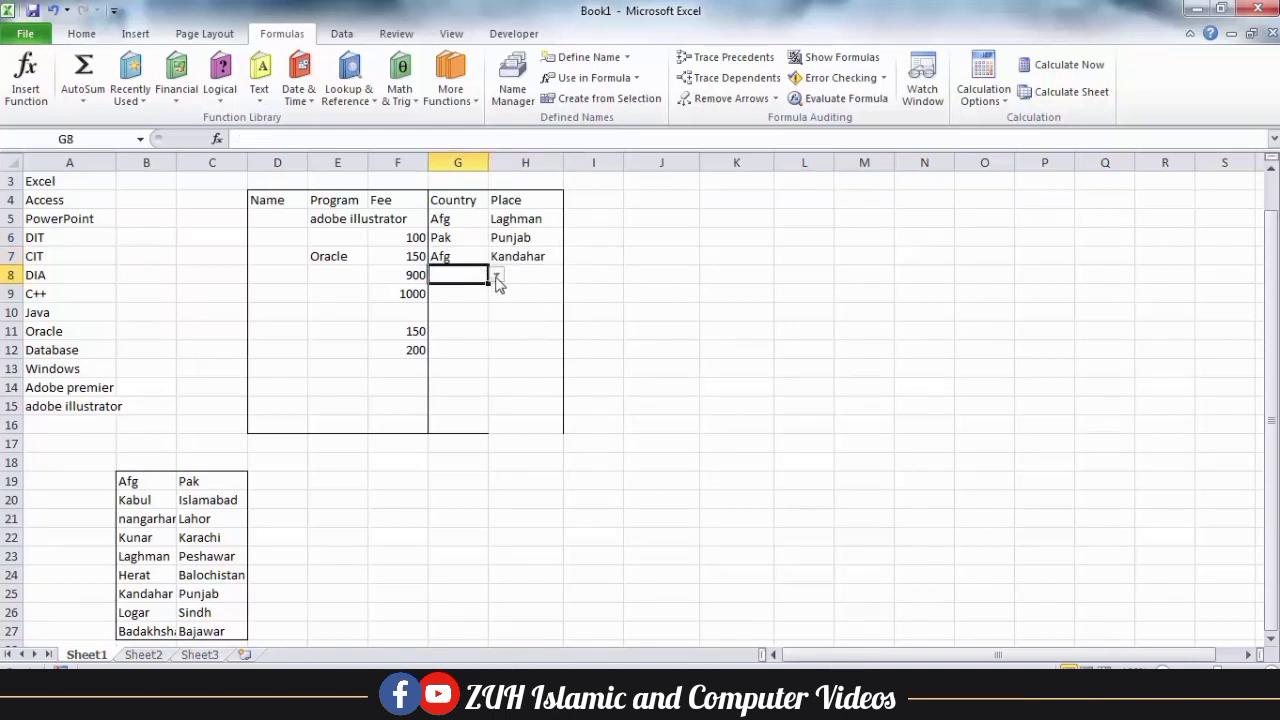
pyautogui.click(496, 275)
pyautogui.click(478, 304)
pyautogui.click(505, 275)
pyautogui.click(571, 275)
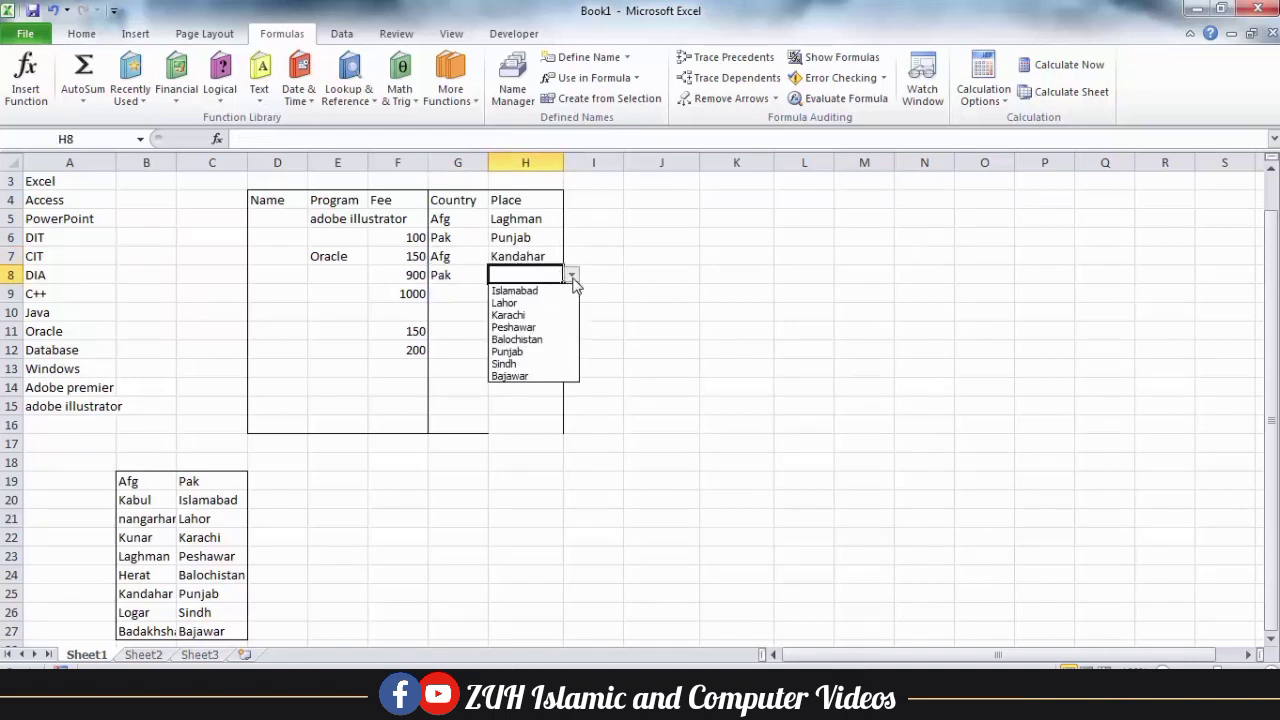
pyautogui.click(550, 291)
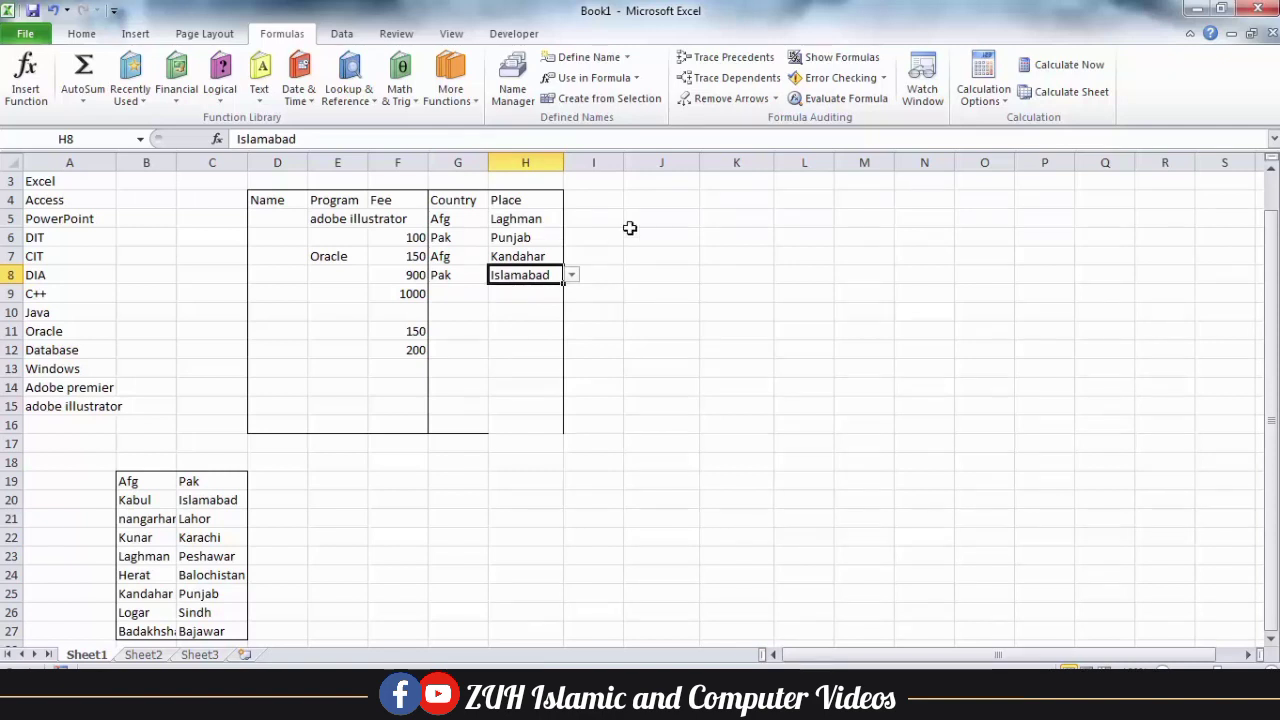
# Enter the headings Bullet, Text and Full Text in cells J5 to L5.
pyautogui.click(692, 211)
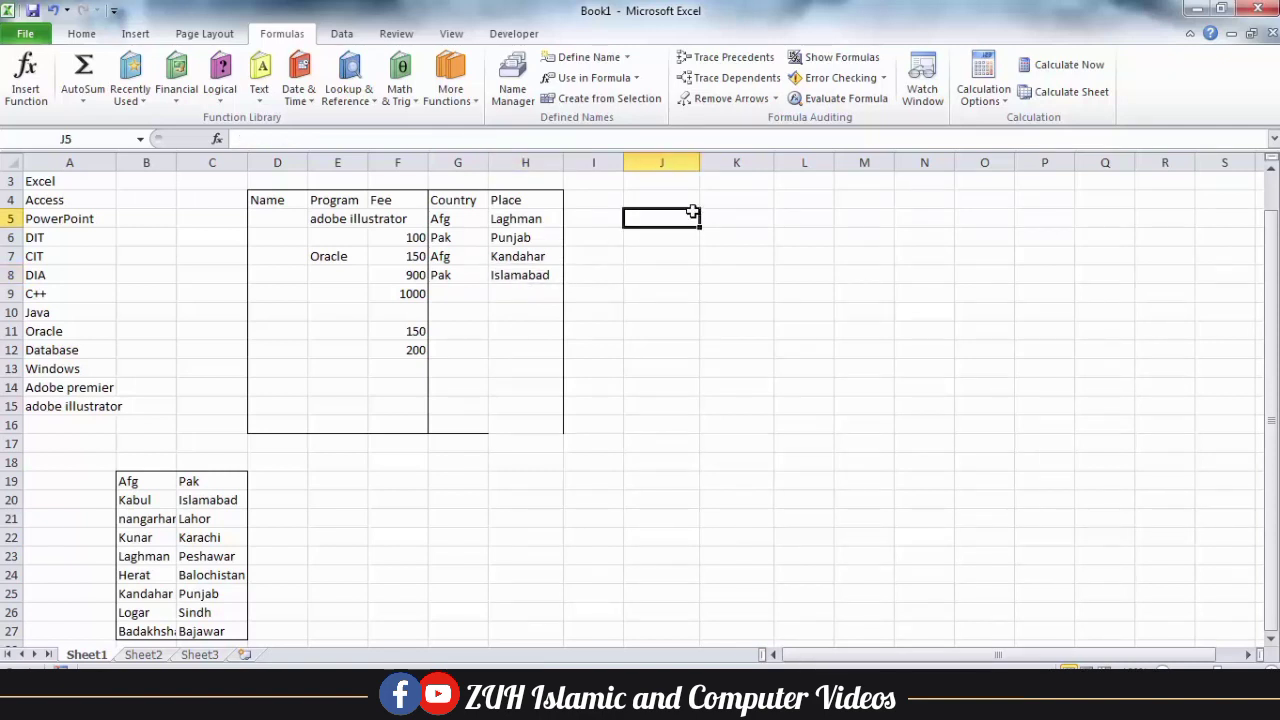
pyautogui.write('Bullet')
pyautogui.press('Tab')
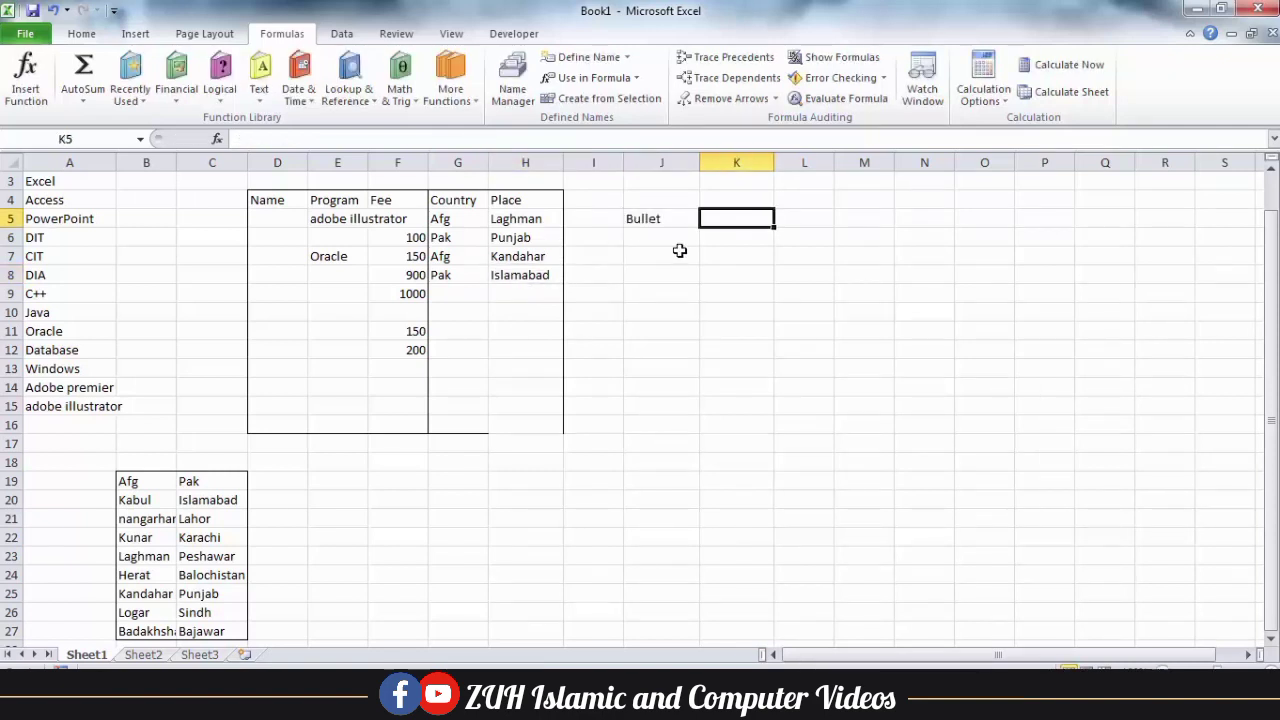
pyautogui.write('Text')
pyautogui.press('Tab')
pyautogui.write('Full Text')
pyautogui.press('Return')
# Insert bullet symbols in J6 and J7 and enter Sub Category beside each of them in K6 and K7.
pyautogui.click(135, 34)
pyautogui.write('Sub Category')
pyautogui.press('Return')
pyautogui.write('Sub Category')
# Shift the J6:K7 entries down one row and enter Main Category in K6, referenced in L6 with =K6.
pyautogui.moveTo(661, 238); pyautogui.dragTo(704, 252)
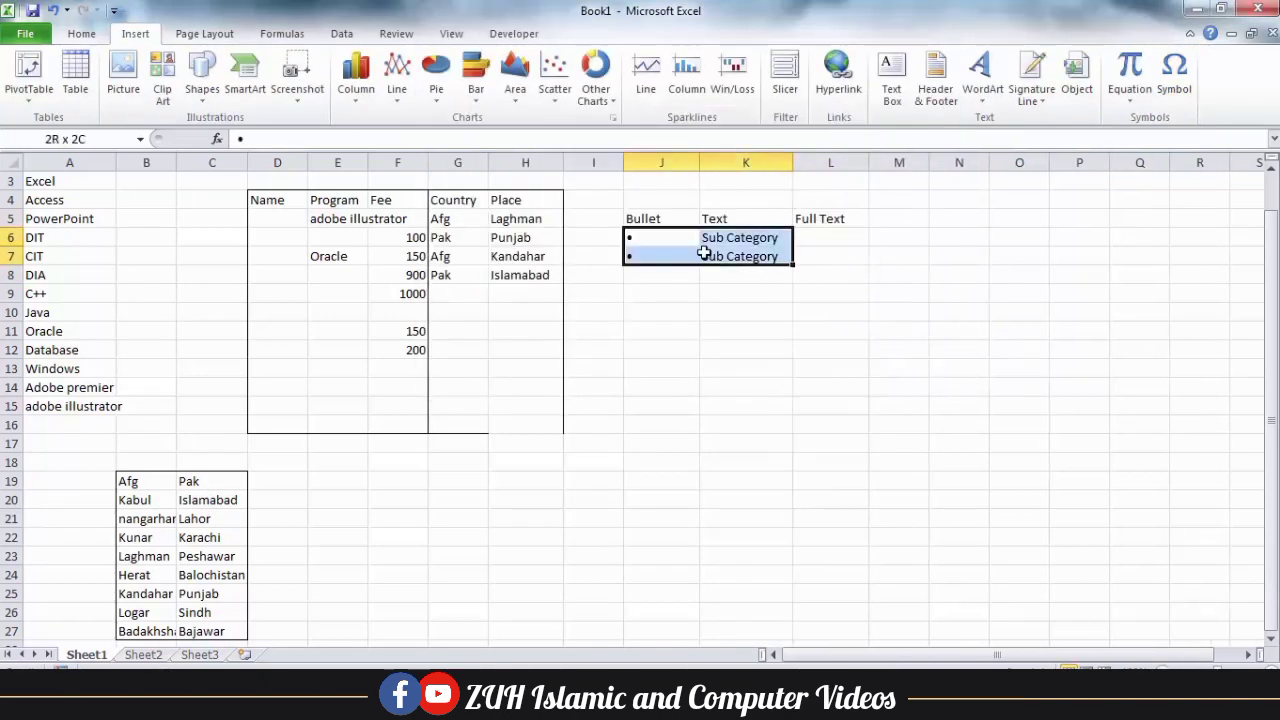
pyautogui.write('main Category')
pyautogui.press('Tab')
pyautogui.write('=K6=')
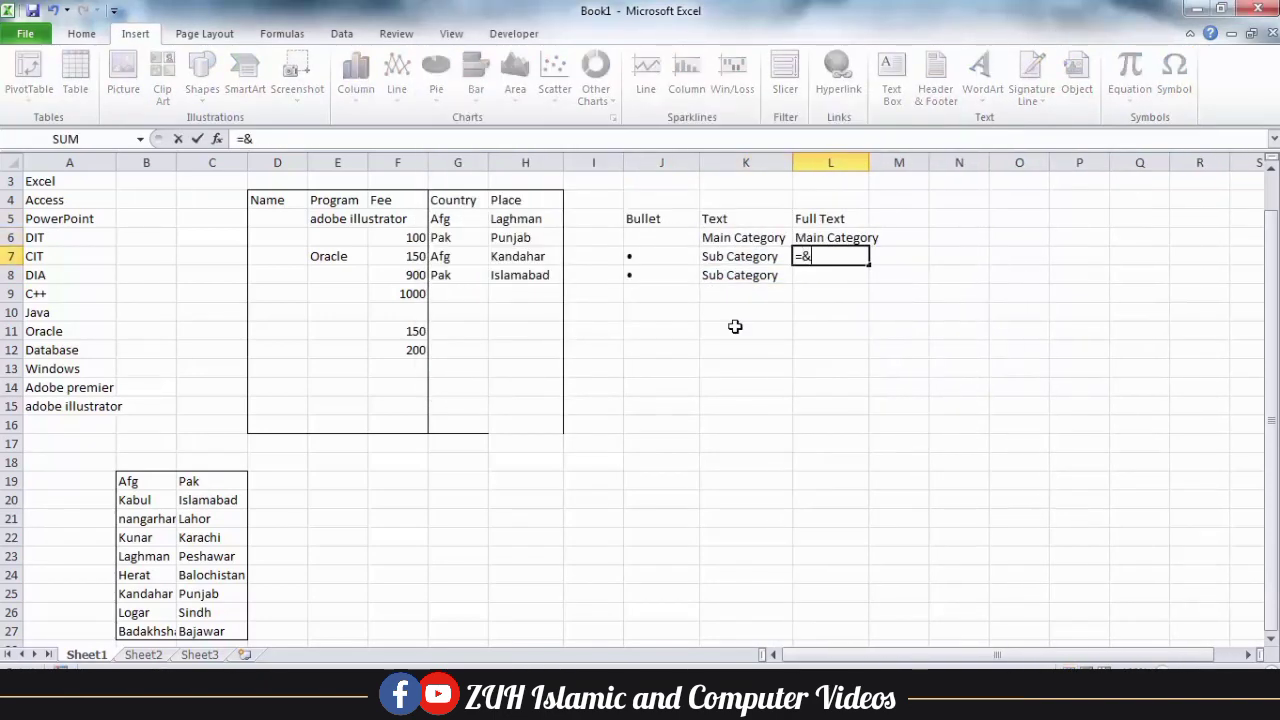
# Build the formula =" "&J7&" "&K7 in L7 to join the indented bullet with its text.
pyautogui.write('"    "&')
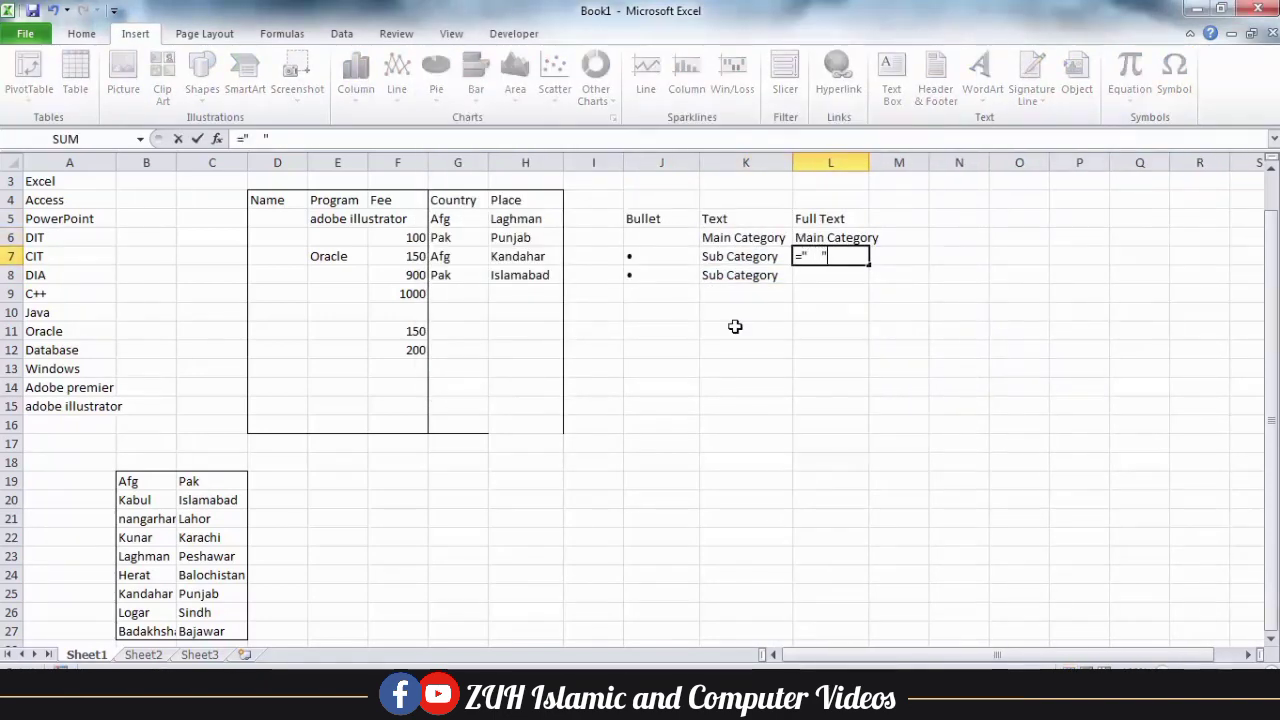
pyautogui.press('Left')
pyautogui.press('Left')
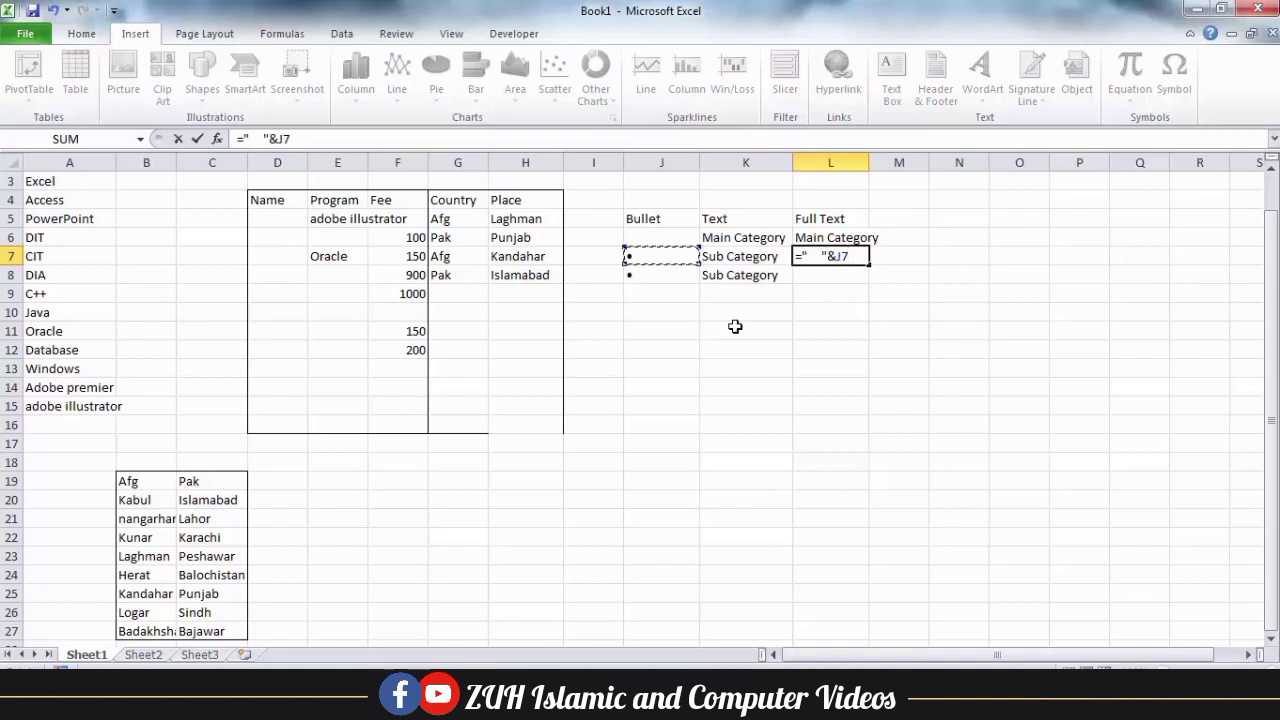
pyautogui.write('&')
pyautogui.press('Left')
pyautogui.press('Right')
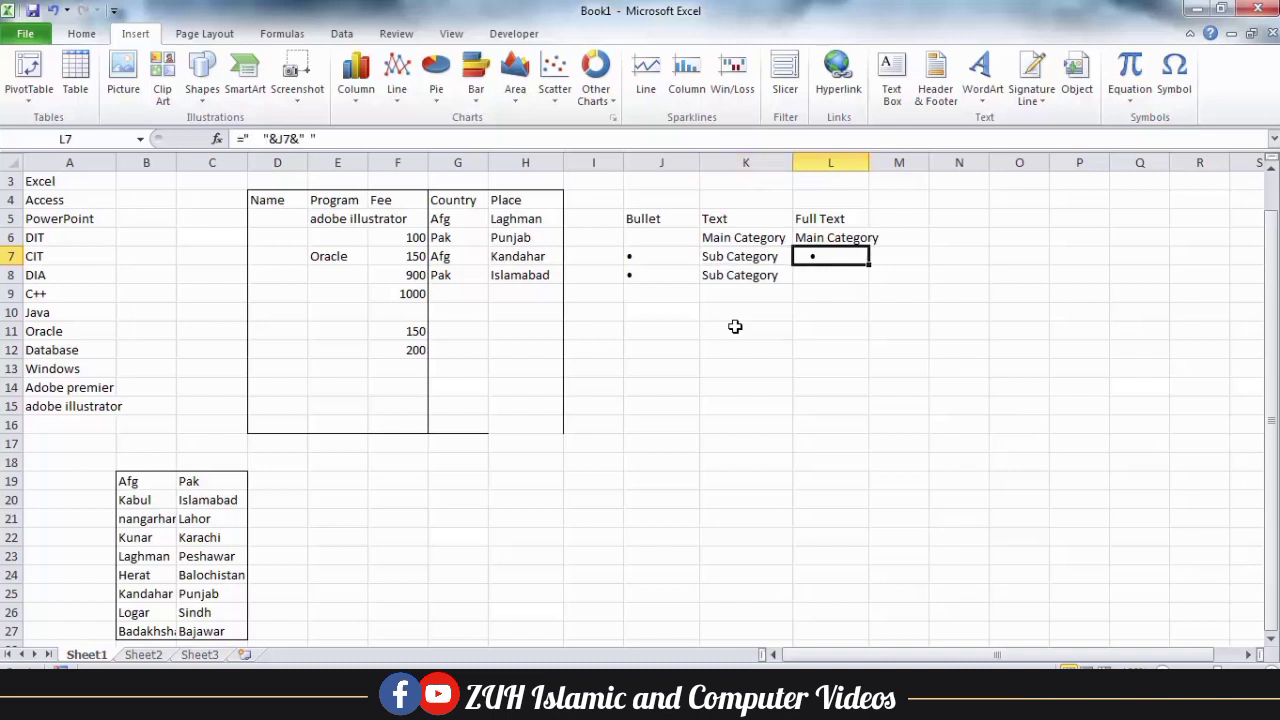
pyautogui.press('F2')
pyautogui.write('&')
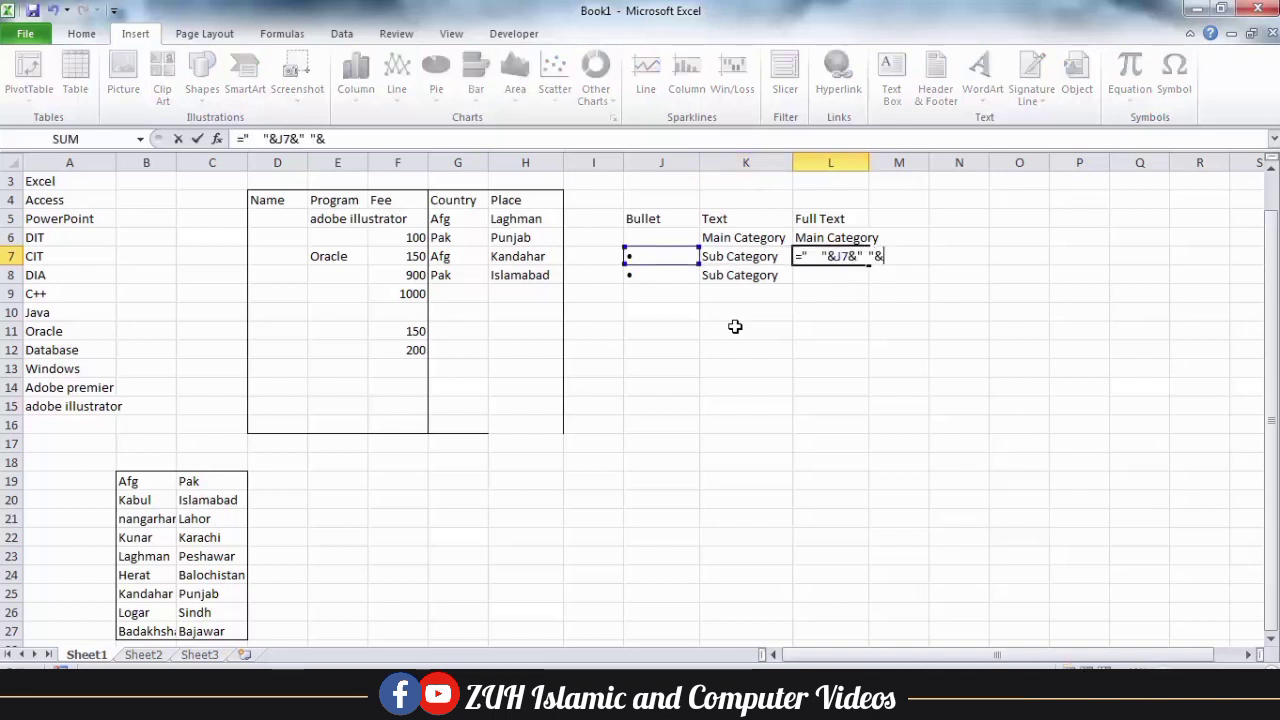
pyautogui.click(737, 257)
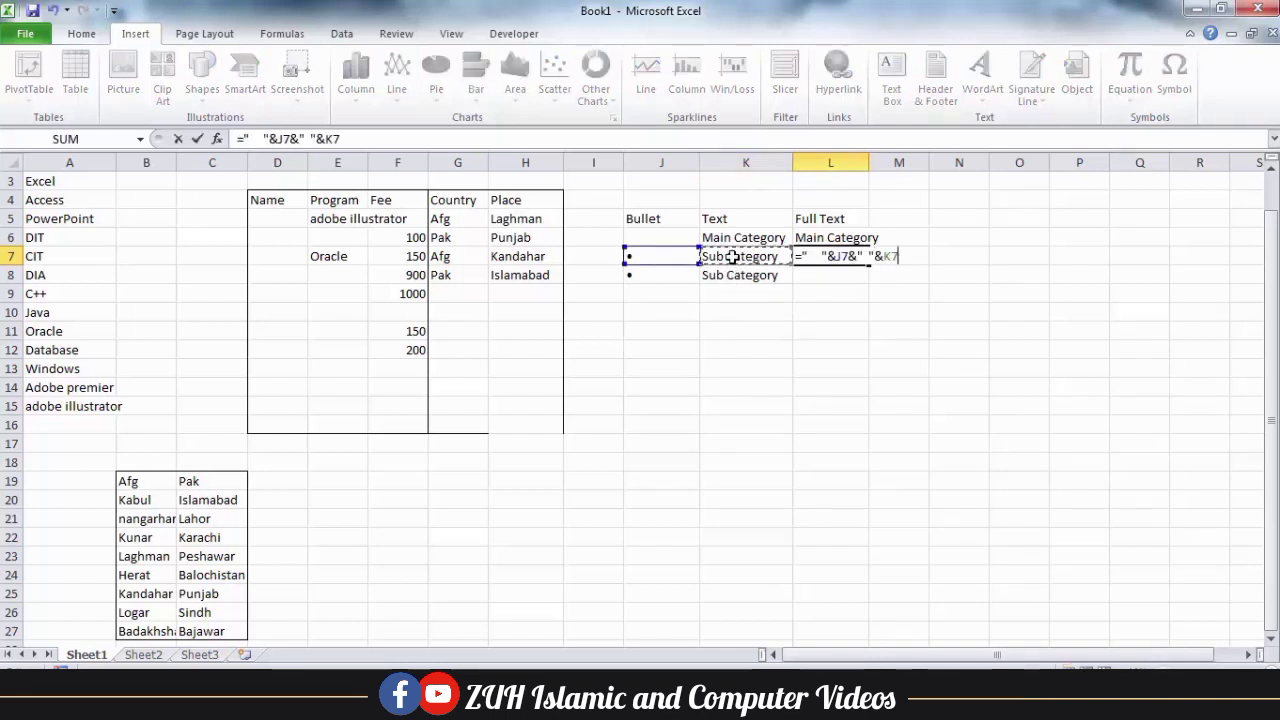
pyautogui.press('Return')
# Copy the L7 formula down to L8 and widen column L to fit the Full Text entries.
pyautogui.click(852, 260)
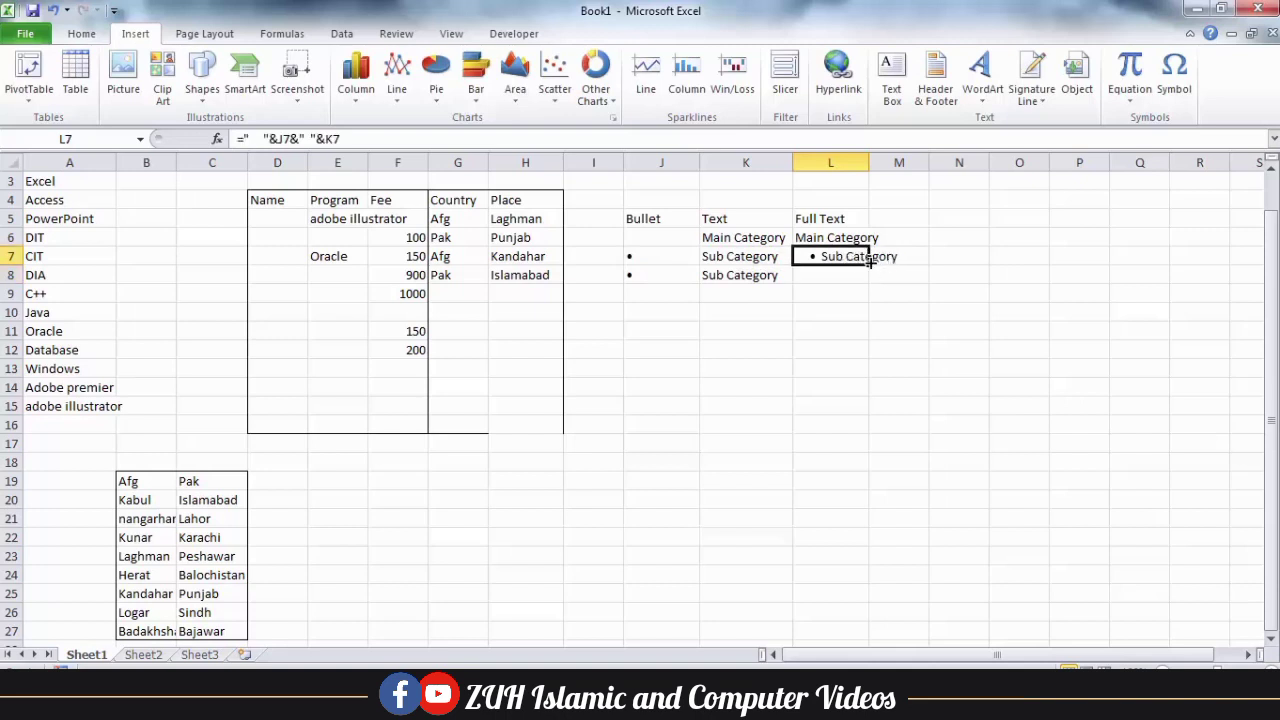
pyautogui.doubleClick(870, 275)
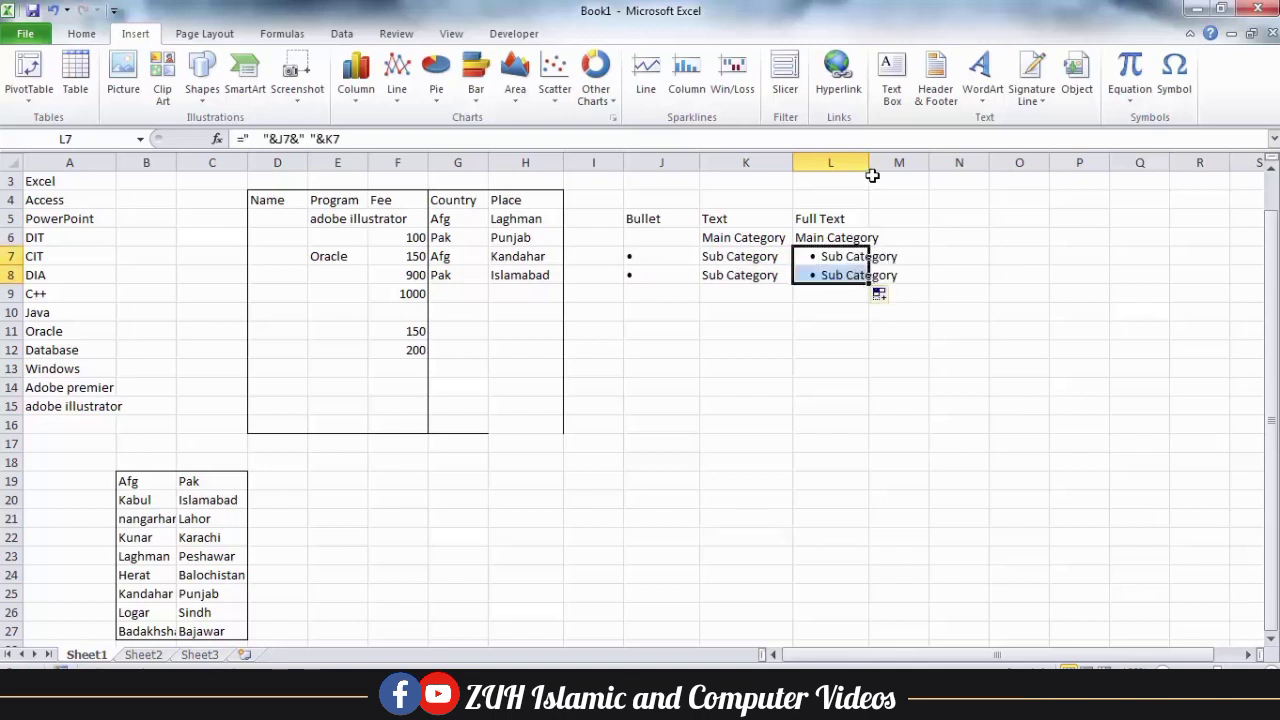
pyautogui.moveTo(869, 162); pyautogui.dragTo(986, 162)
# Enter the heading List in M5.
pyautogui.click(952, 218)
pyautogui.write('List')
pyautogui.press('Return')
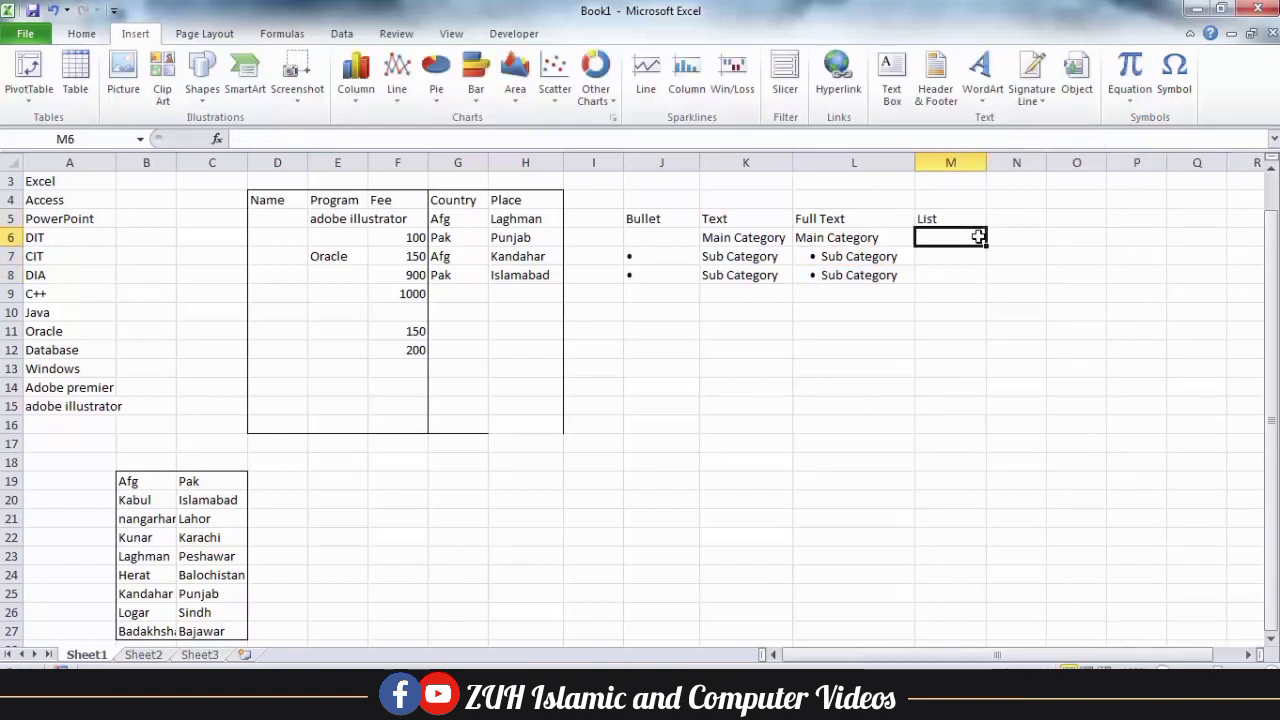
# Restrict M6:M8 to a validation list whose source is the Full Text range L6:L8.
pyautogui.moveTo(963, 239); pyautogui.dragTo(960, 272)
pyautogui.hotkey('alt', 'd')
pyautogui.press('l')
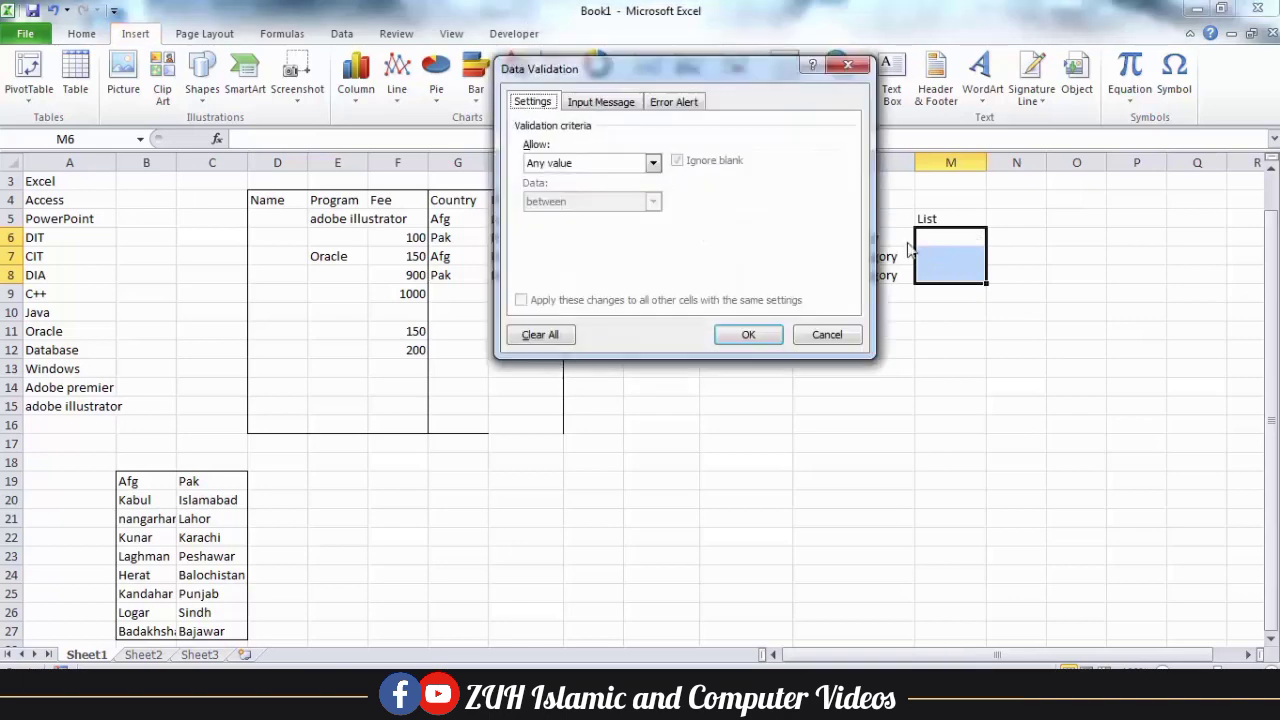
pyautogui.click(650, 163)
pyautogui.click(565, 217)
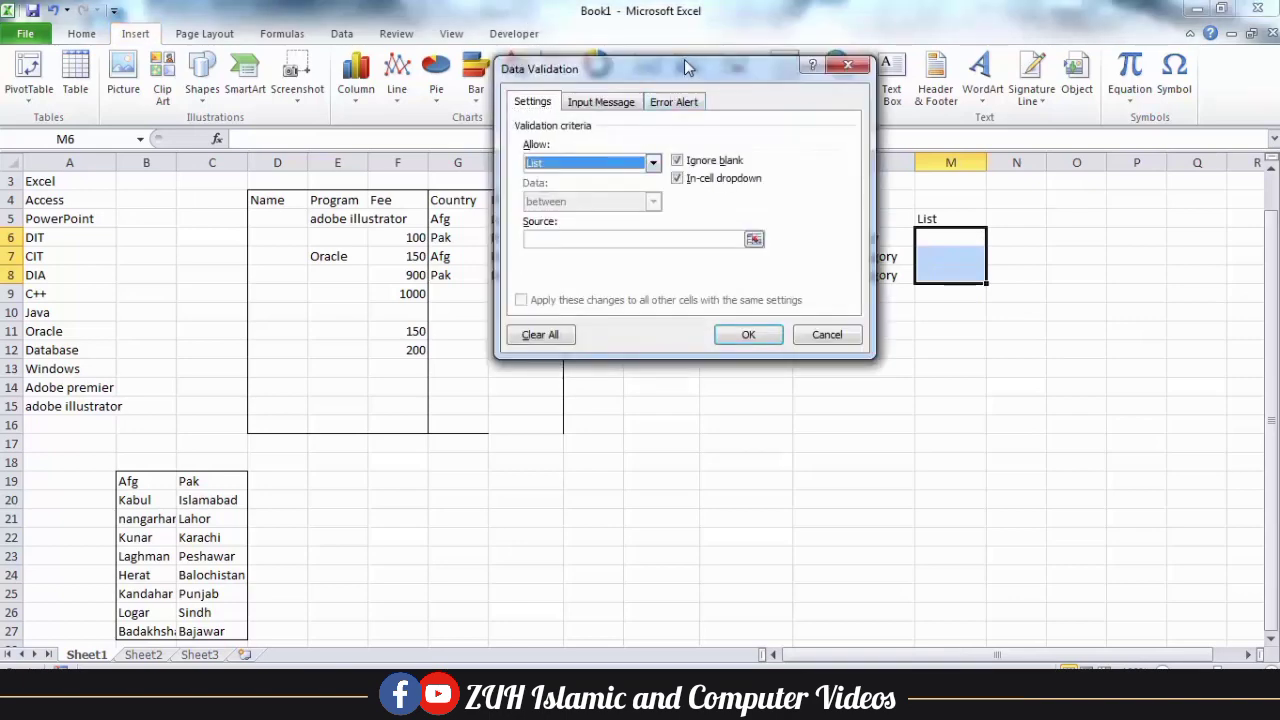
pyautogui.moveTo(684, 68); pyautogui.dragTo(380, 109)
pyautogui.click(408, 279)
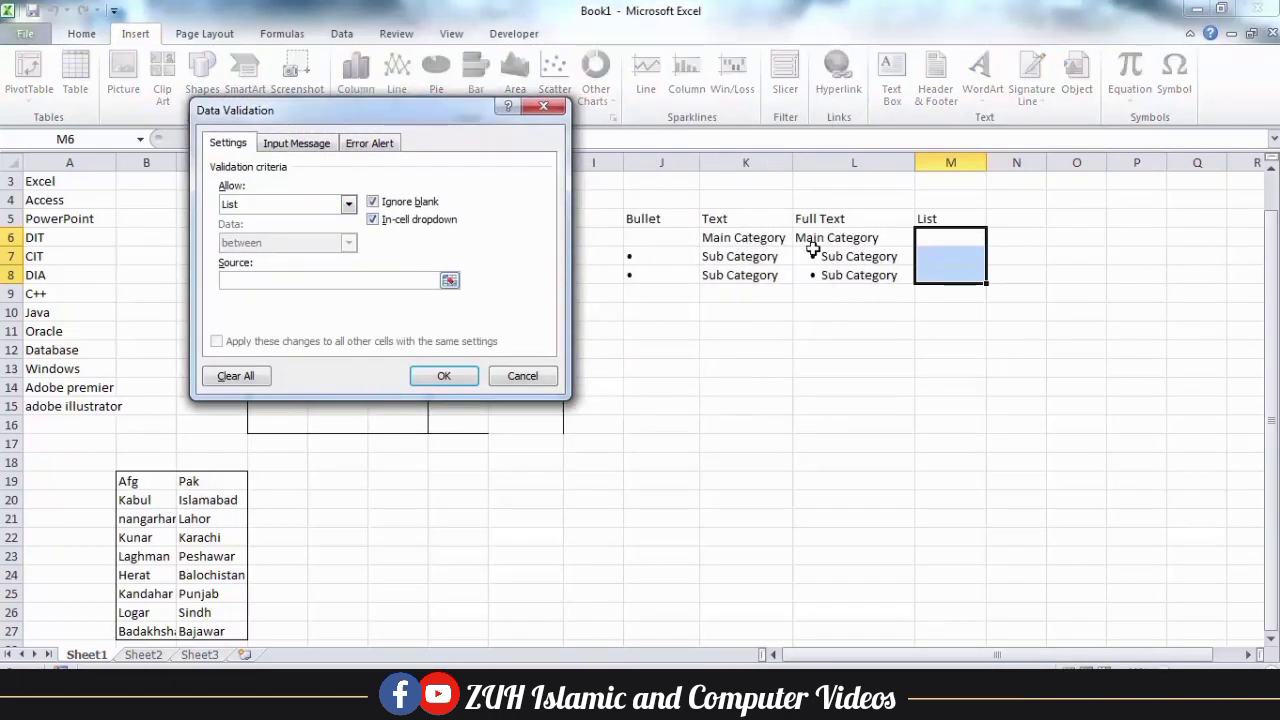
pyautogui.moveTo(812, 240); pyautogui.dragTo(810, 276)
pyautogui.click(444, 376)
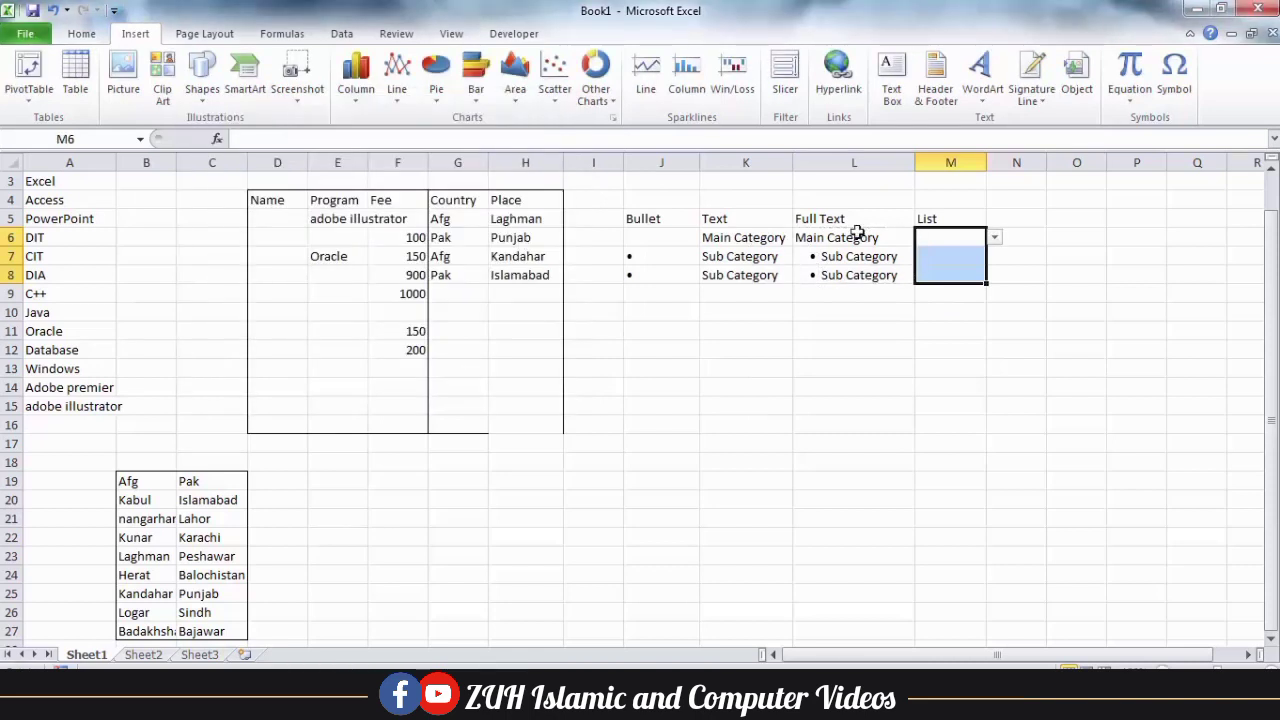
# Pick Main Category from the drop-down in M6 and the bulleted Sub Category in M7 and M8.
pyautogui.click(995, 240)
pyautogui.click(985, 252)
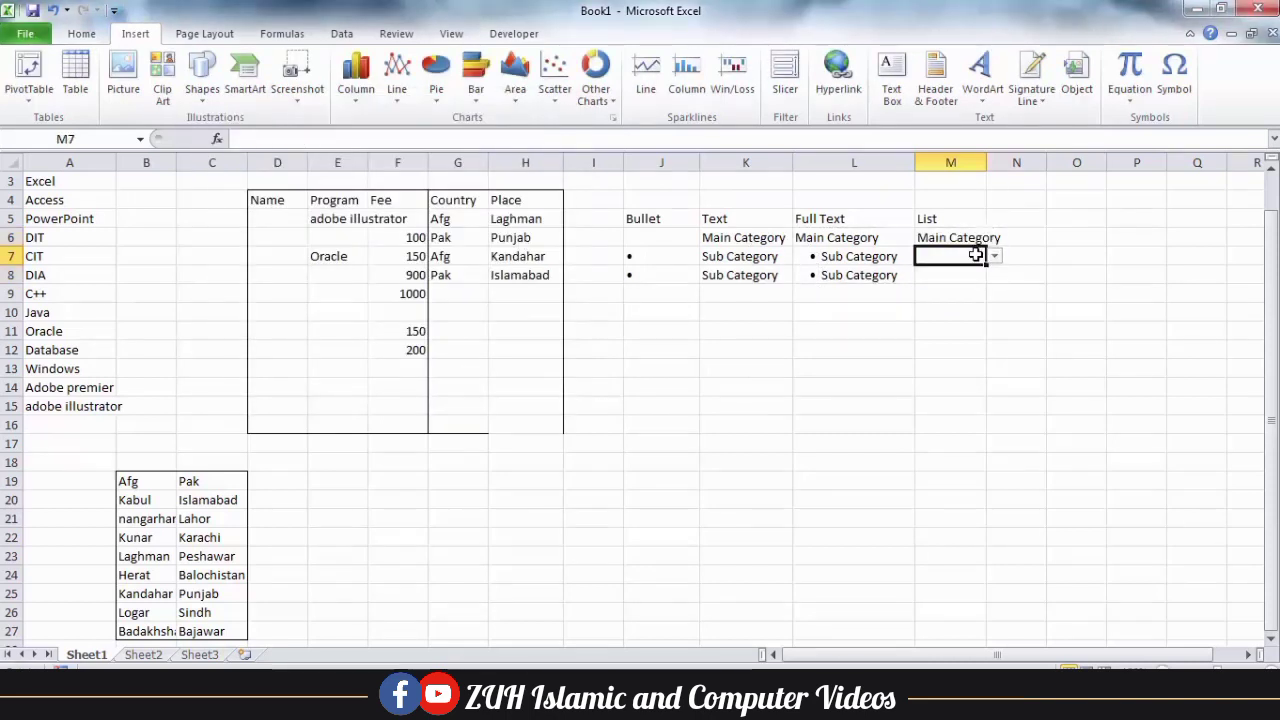
pyautogui.click(995, 258)
pyautogui.click(980, 283)
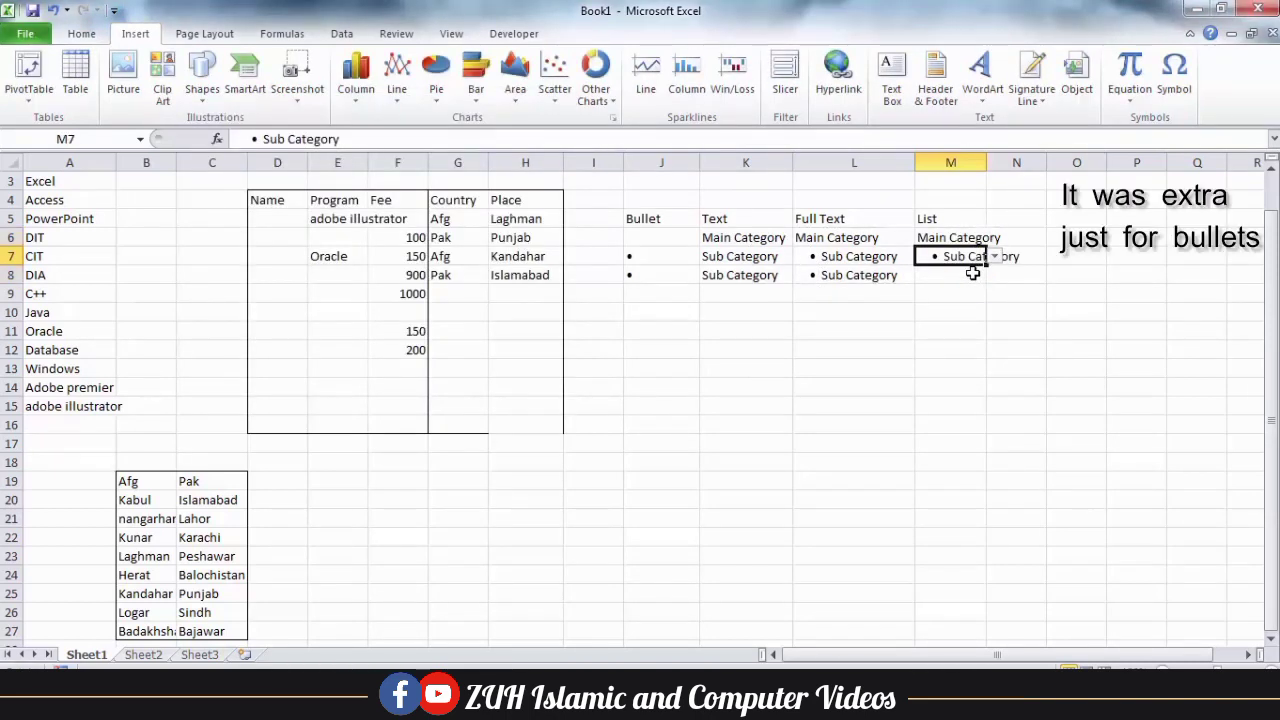
pyautogui.click(980, 280)
pyautogui.click(995, 279)
pyautogui.click(977, 312)
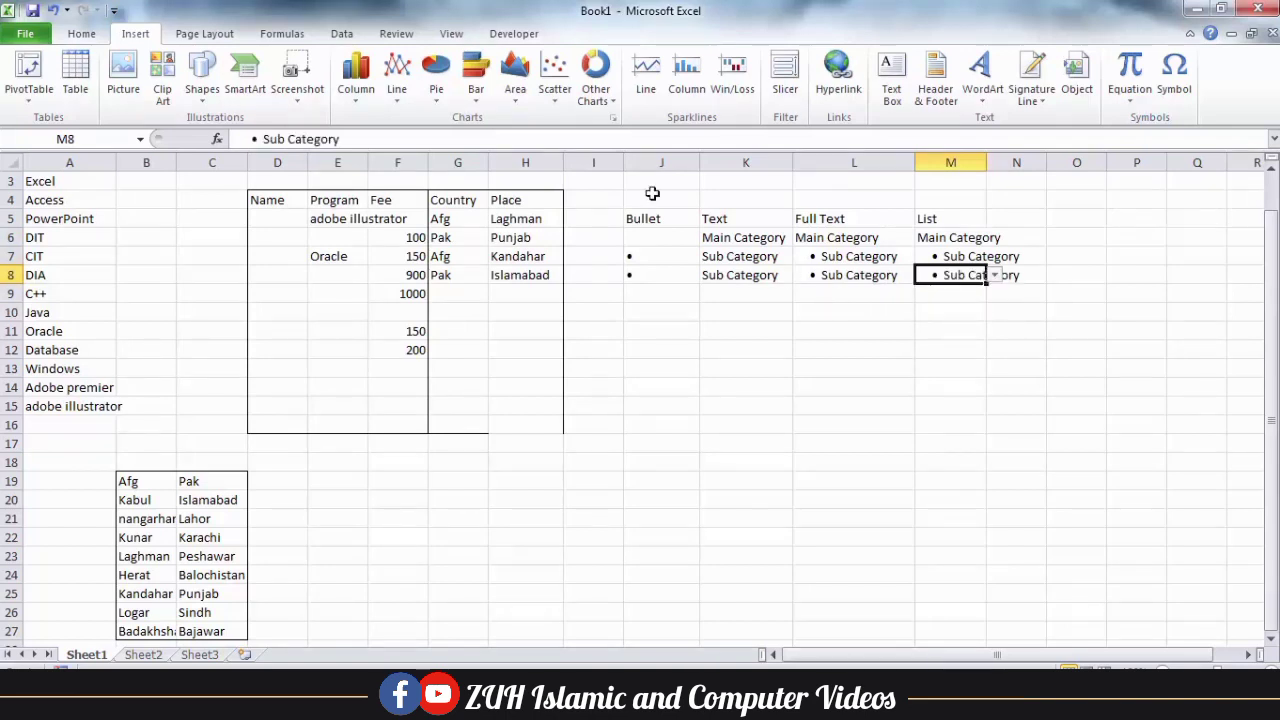
pyautogui.click(339, 34)
pyautogui.click(720, 82)
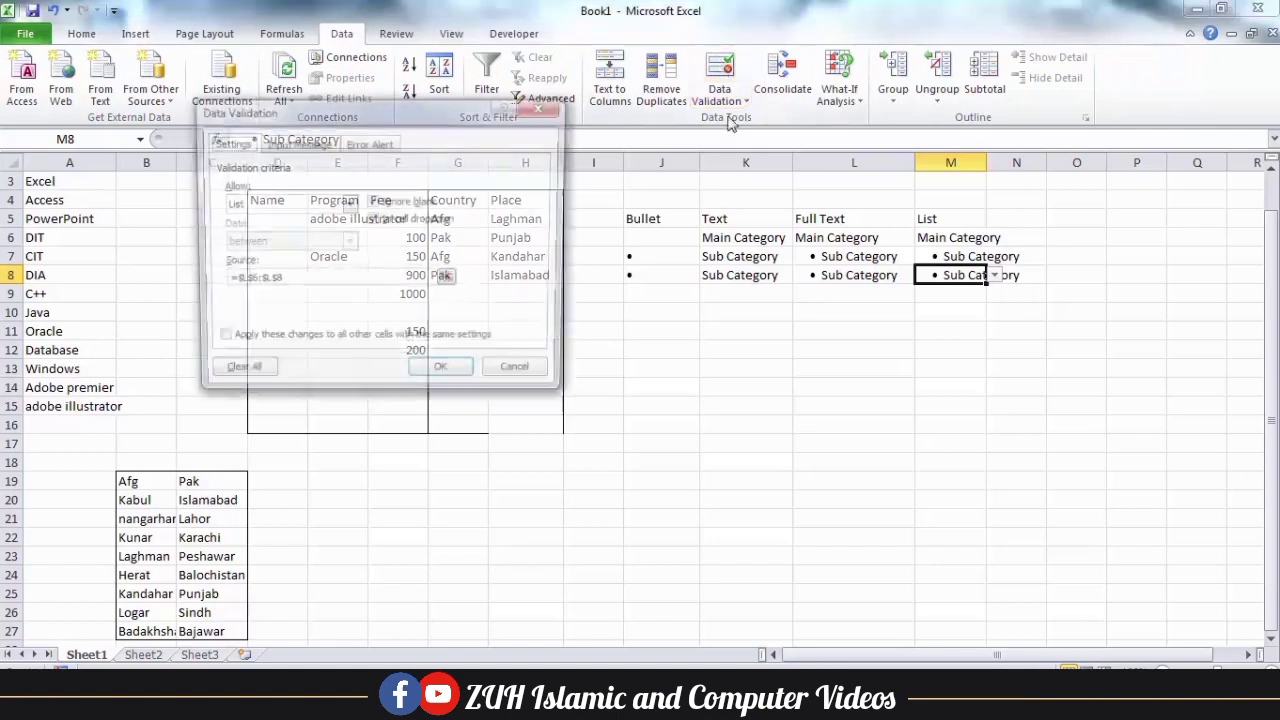
pyautogui.click(348, 204)
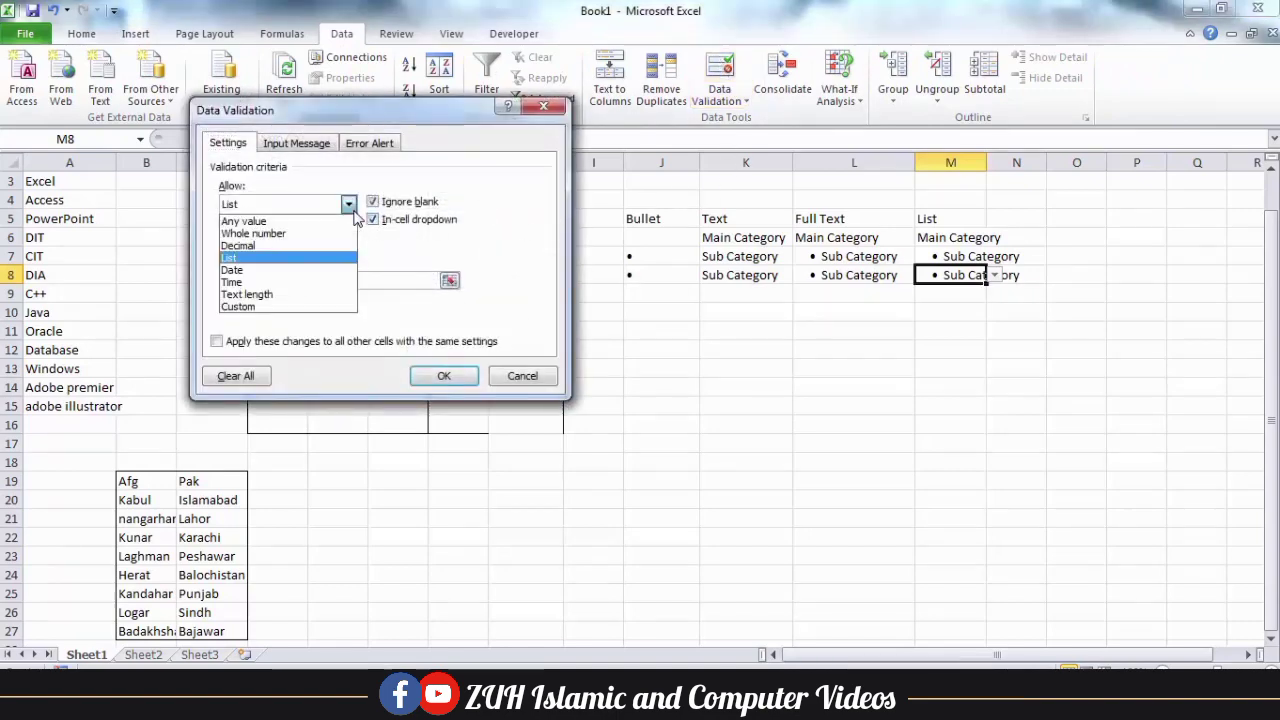
pyautogui.click(540, 384)
pyautogui.click(612, 364)
# Enter the heading Date in I4, beside the Place heading.
pyautogui.click(600, 205)
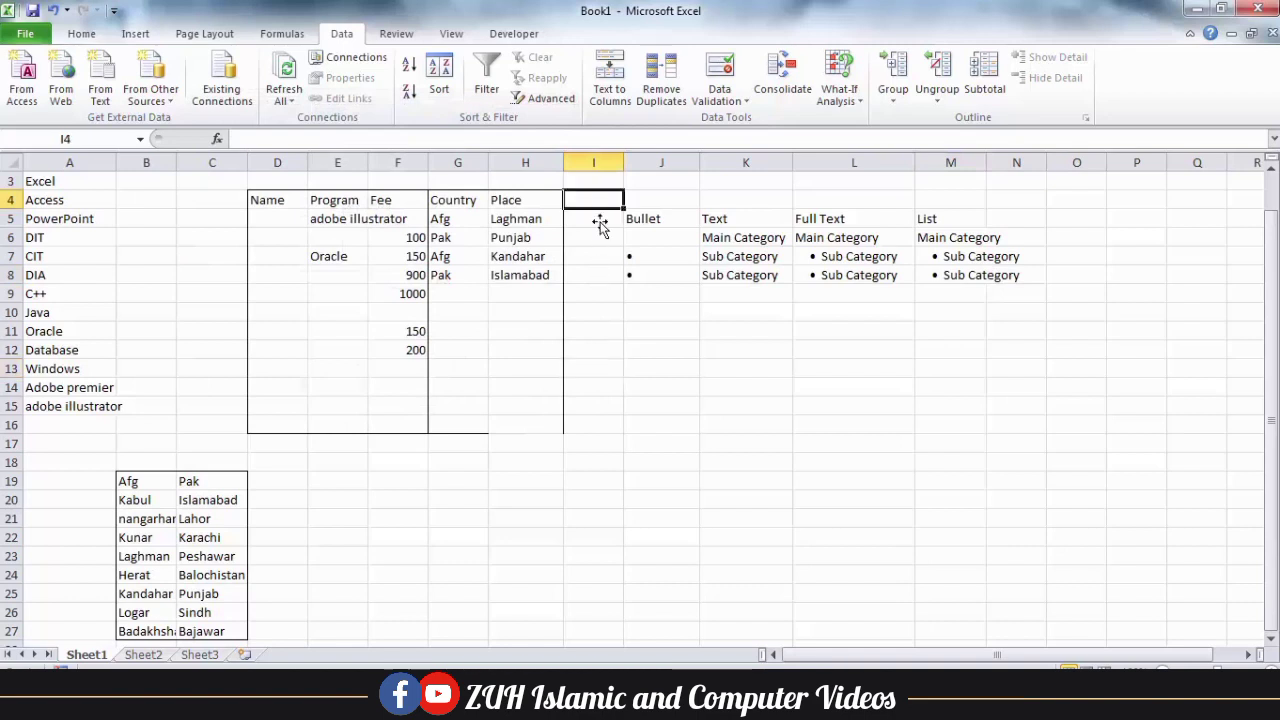
pyautogui.write('Date')
pyautogui.press('Return')
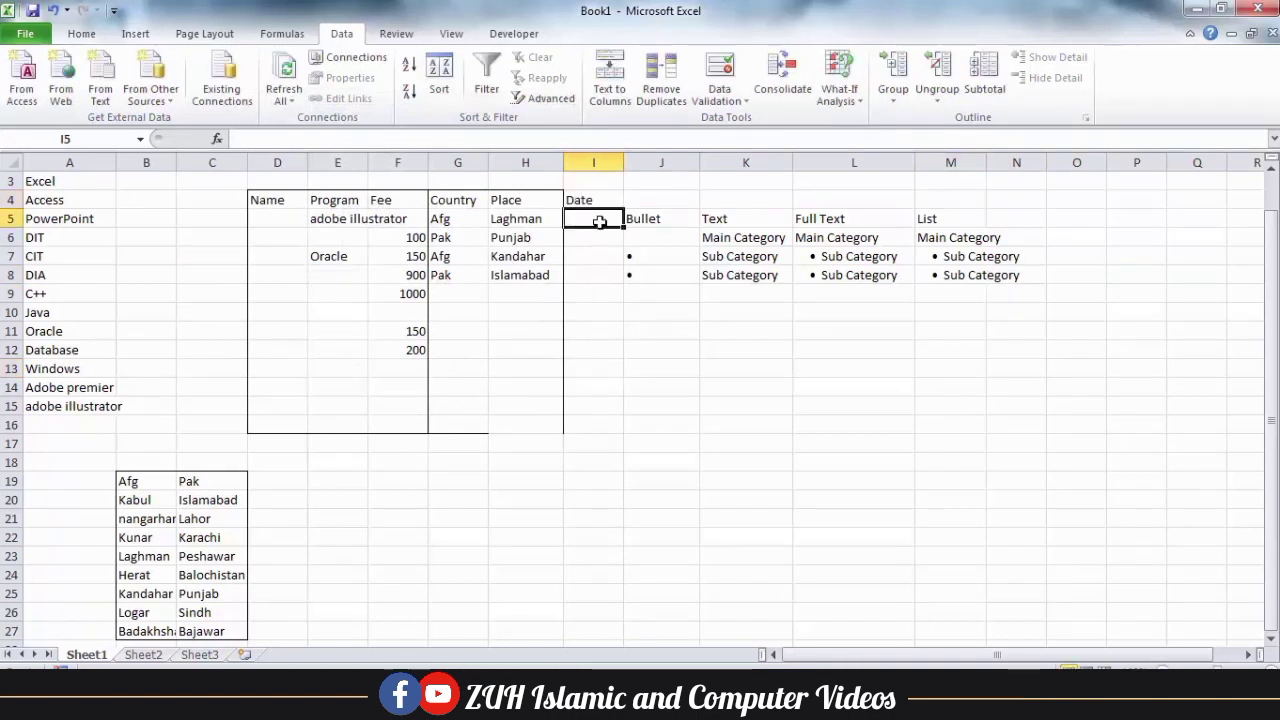
# Open the data validation settings for I5:I15 and allow only dates with the between condition.
pyautogui.moveTo(599, 222); pyautogui.dragTo(595, 413)
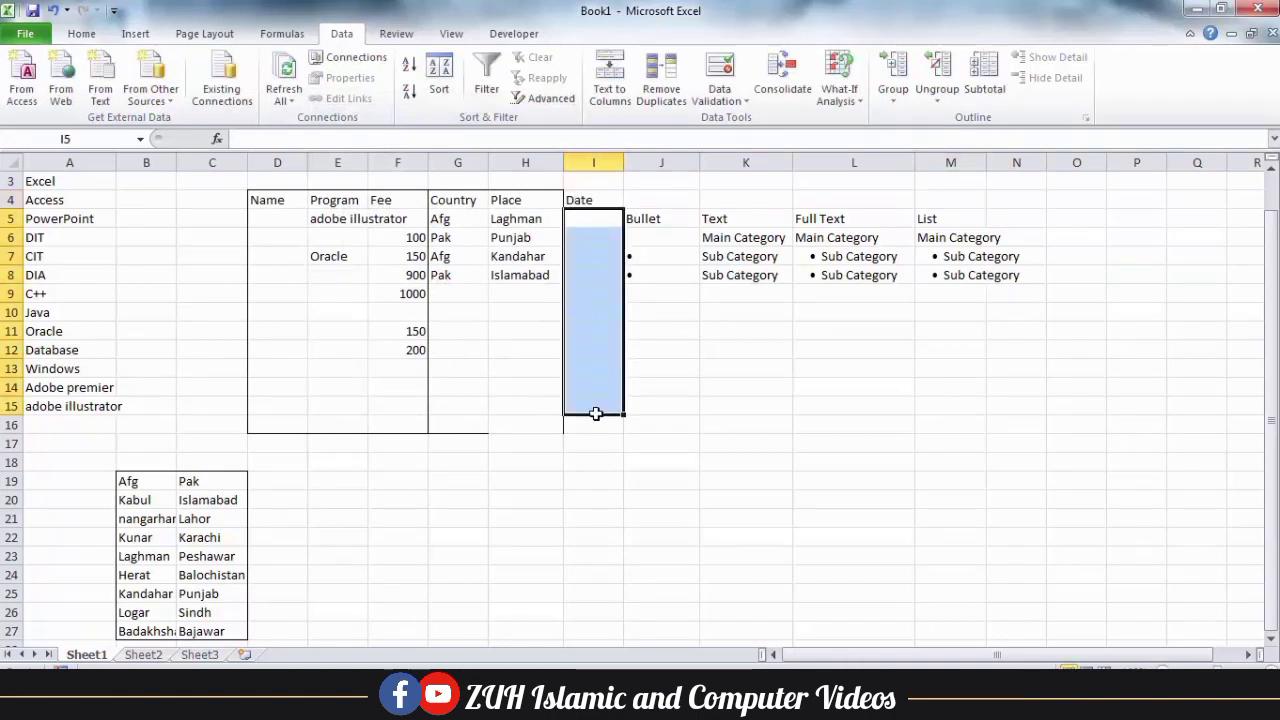
pyautogui.hotkey('alt', 'd')
pyautogui.press('d')
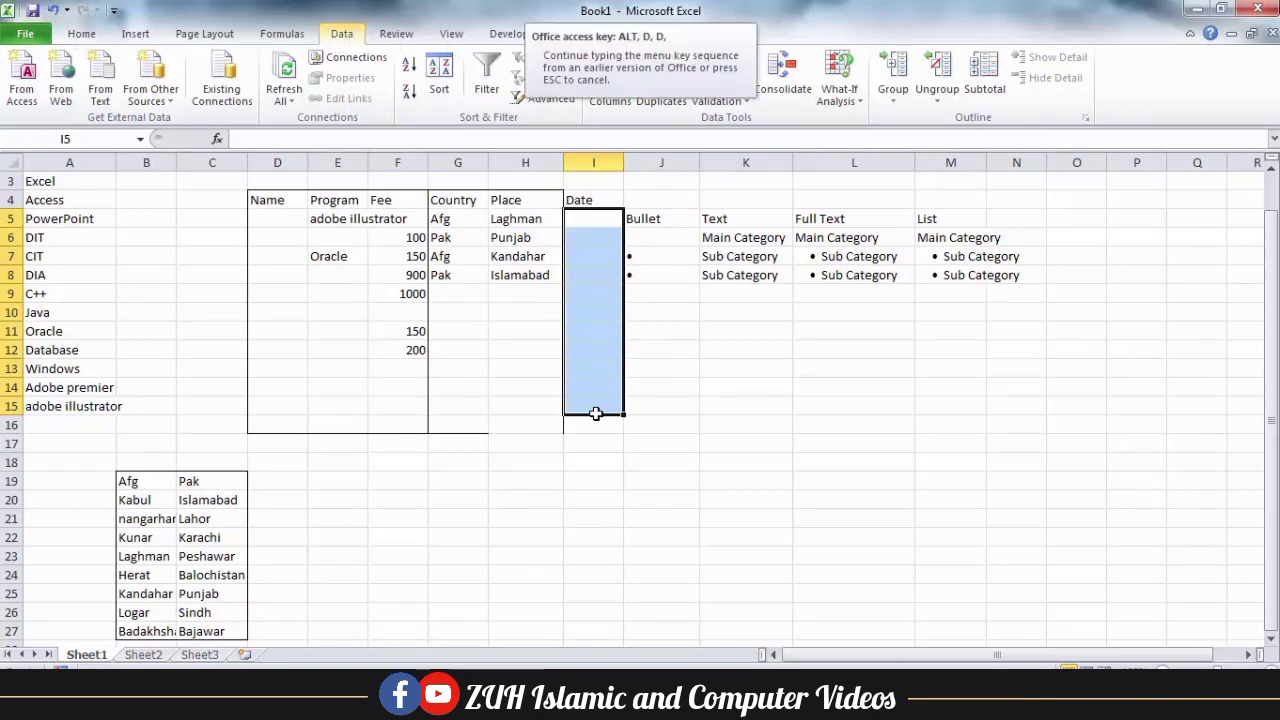
pyautogui.press('Escape')
pyautogui.hotkey('alt', 'd')
pyautogui.press('l')
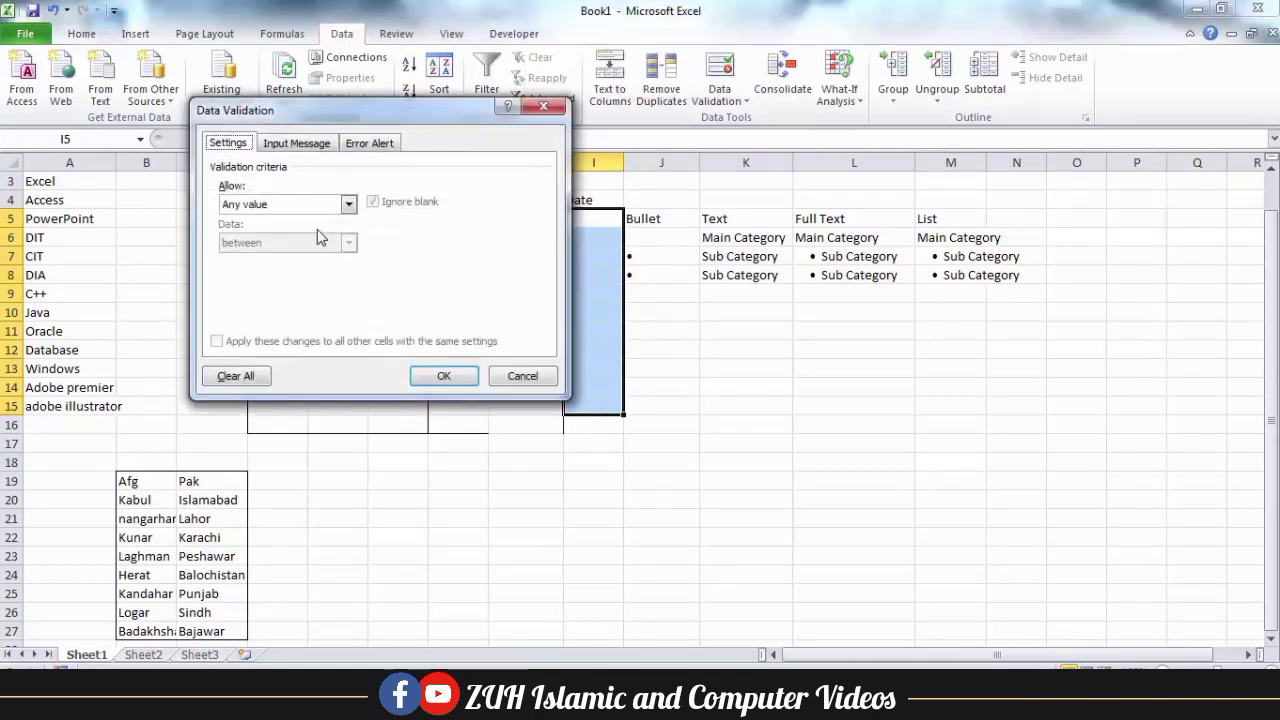
pyautogui.click(310, 205)
pyautogui.click(279, 271)
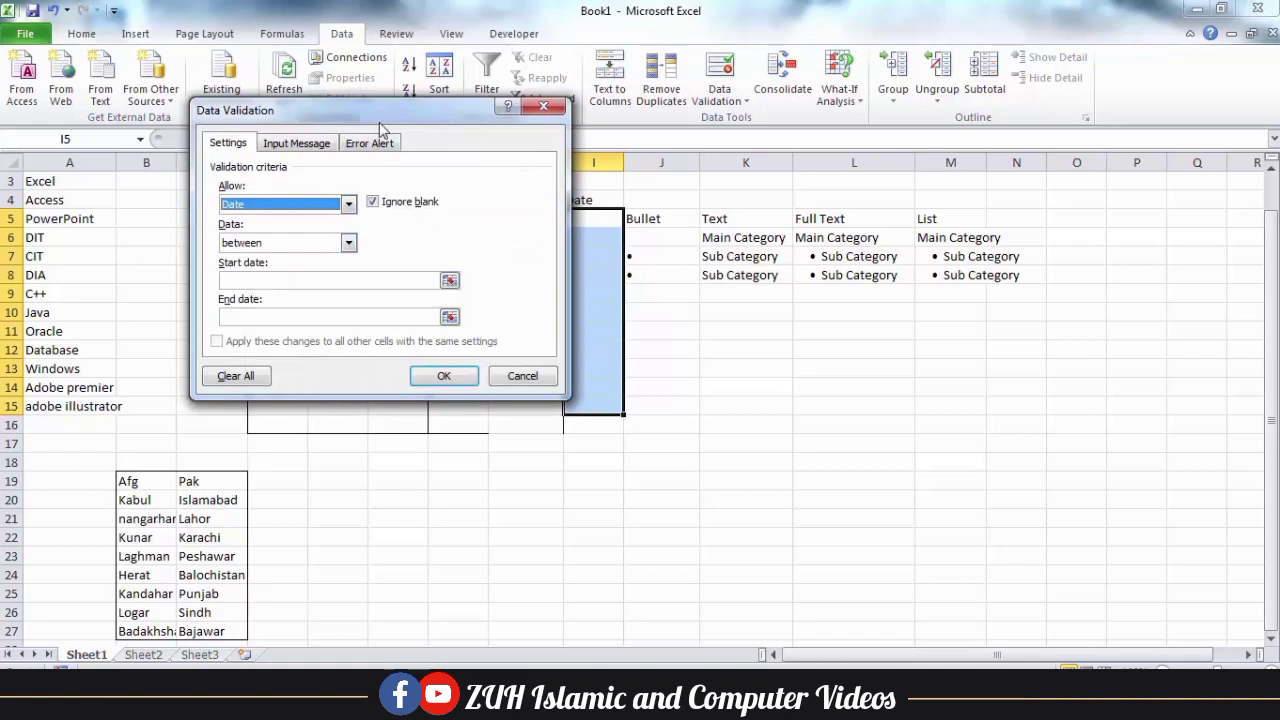
pyautogui.moveTo(379, 122); pyautogui.dragTo(929, 104)
pyautogui.click(813, 225)
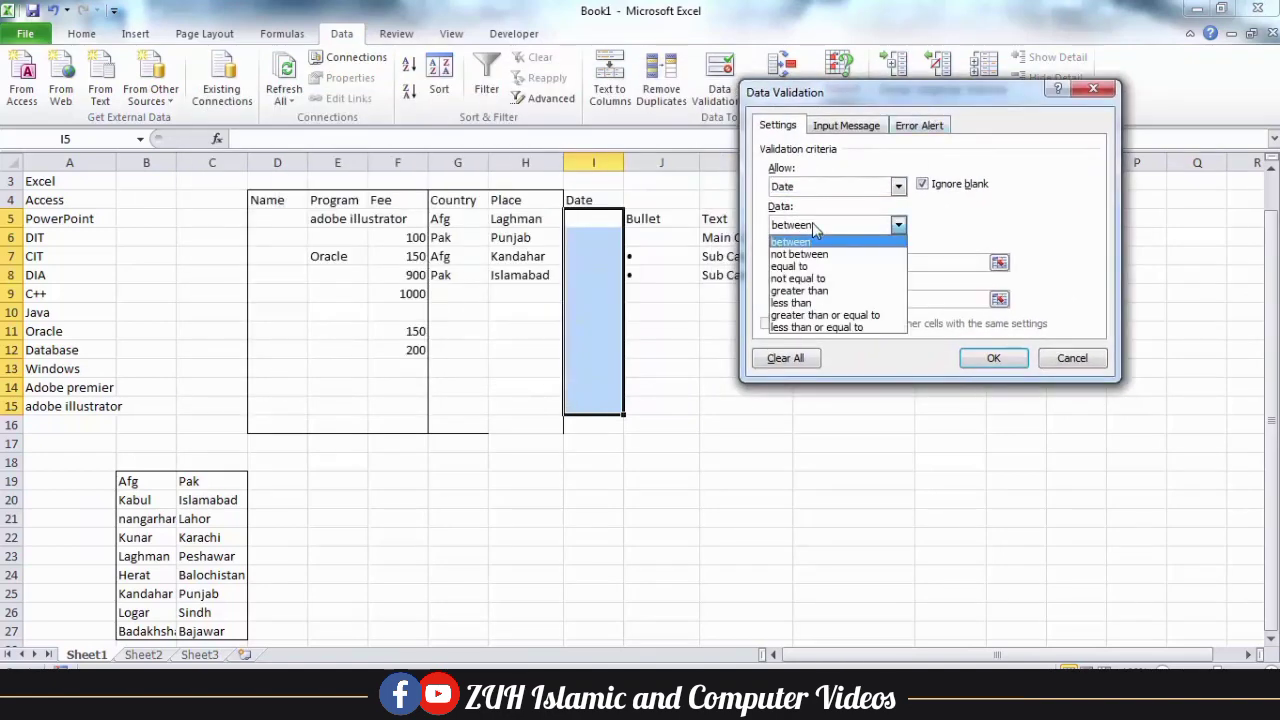
pyautogui.click(795, 242)
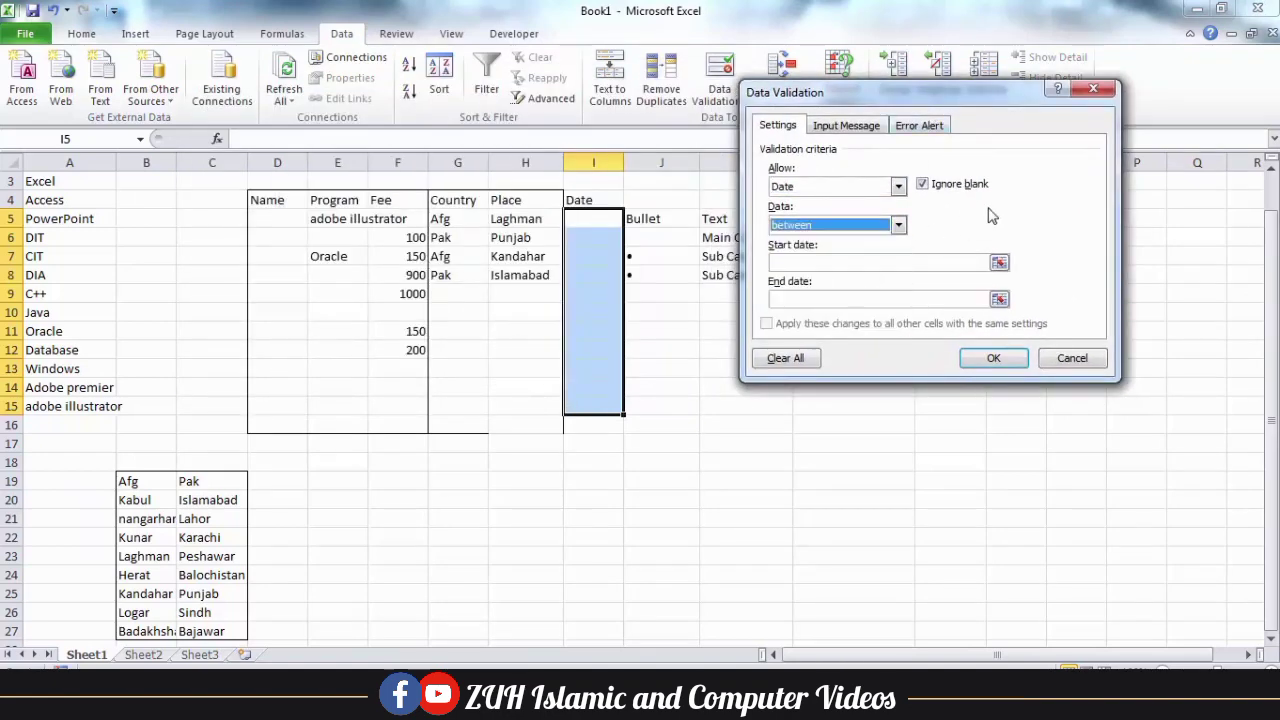
# Set the validation's start date to 1/1/2024 and end date to 12/31/2024, and apply it.
pyautogui.click(812, 263)
pyautogui.write('1/1/2024')
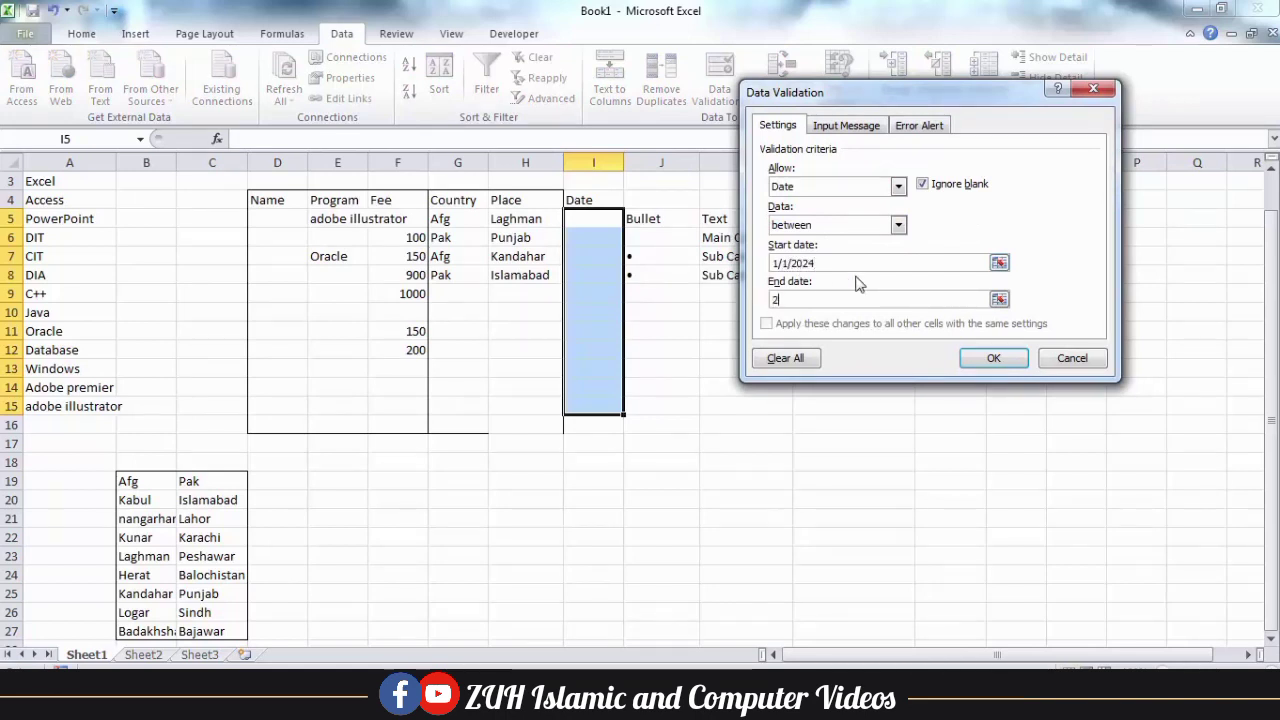
pyautogui.press('BackSpace')
pyautogui.write('12/31/2024')
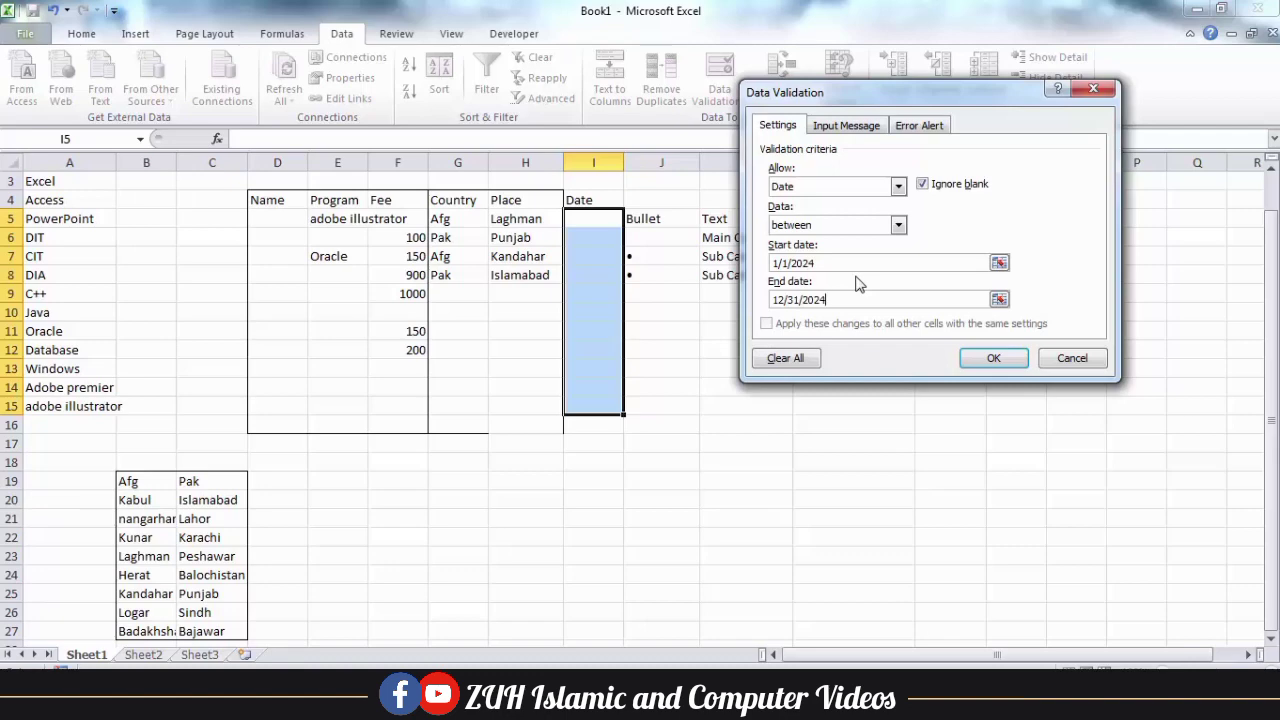
pyautogui.click(994, 360)
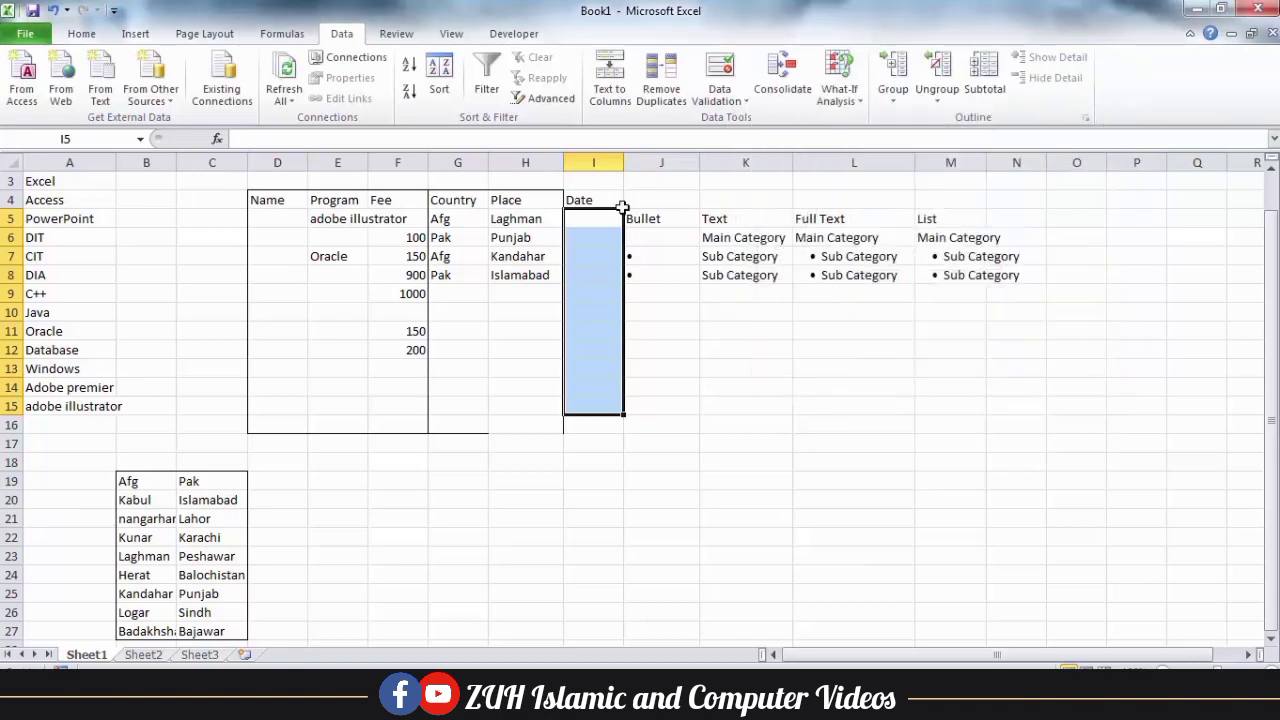
# Enter the dates 3/5/2024 in I5, 1/1/2024 in I8 and 12/31/2024 in I10.
pyautogui.click(598, 221)
pyautogui.write('3/5/2024')
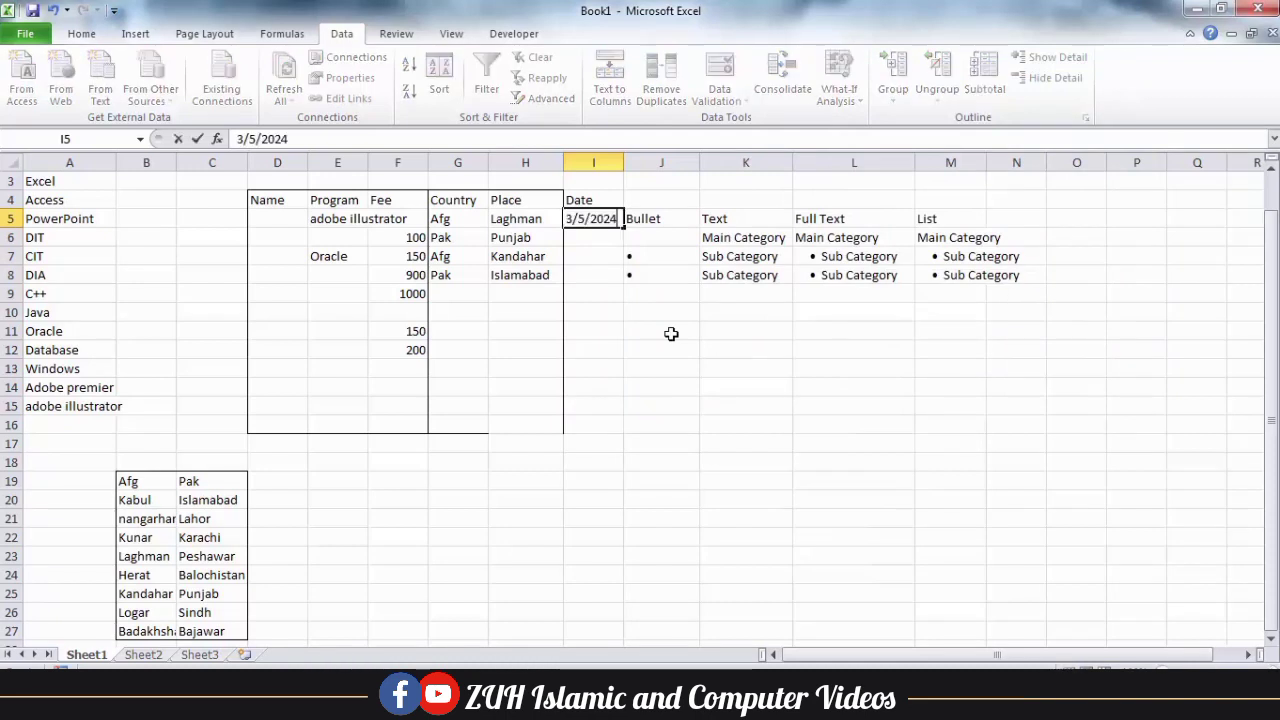
pyautogui.press('Return')
pyautogui.press('Return')
pyautogui.press('Return')
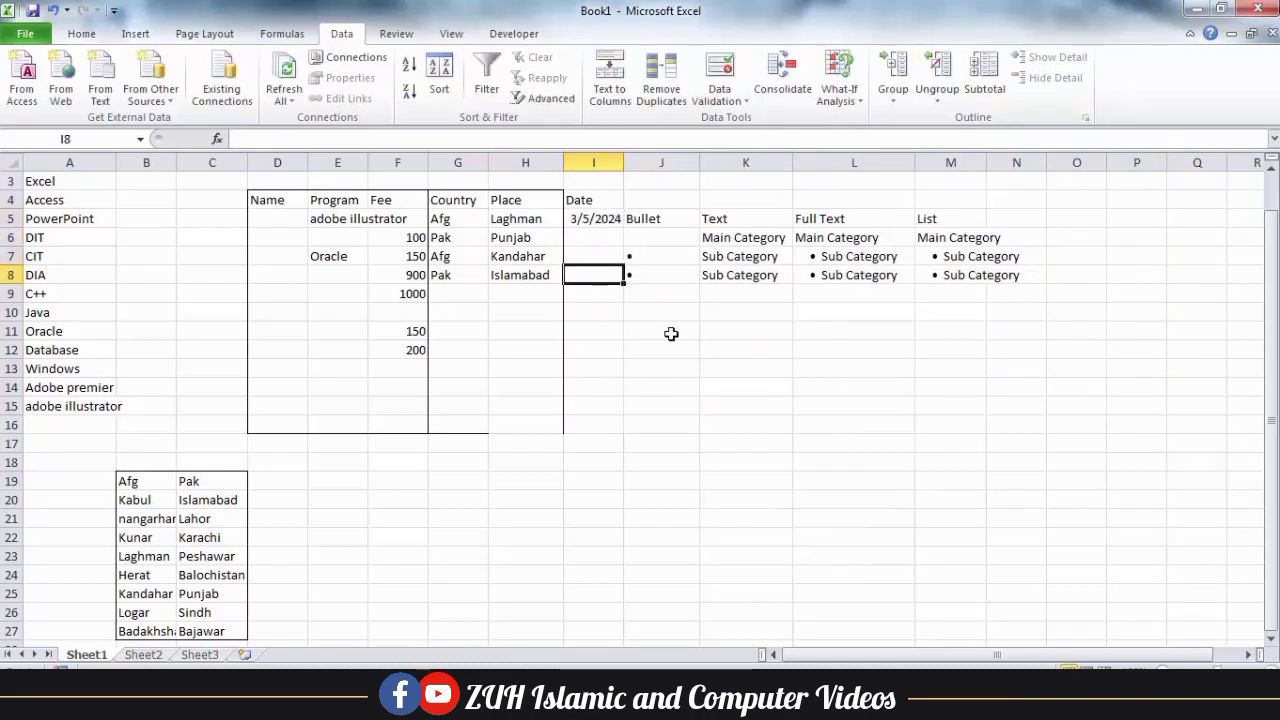
pyautogui.write('1/1/2024')
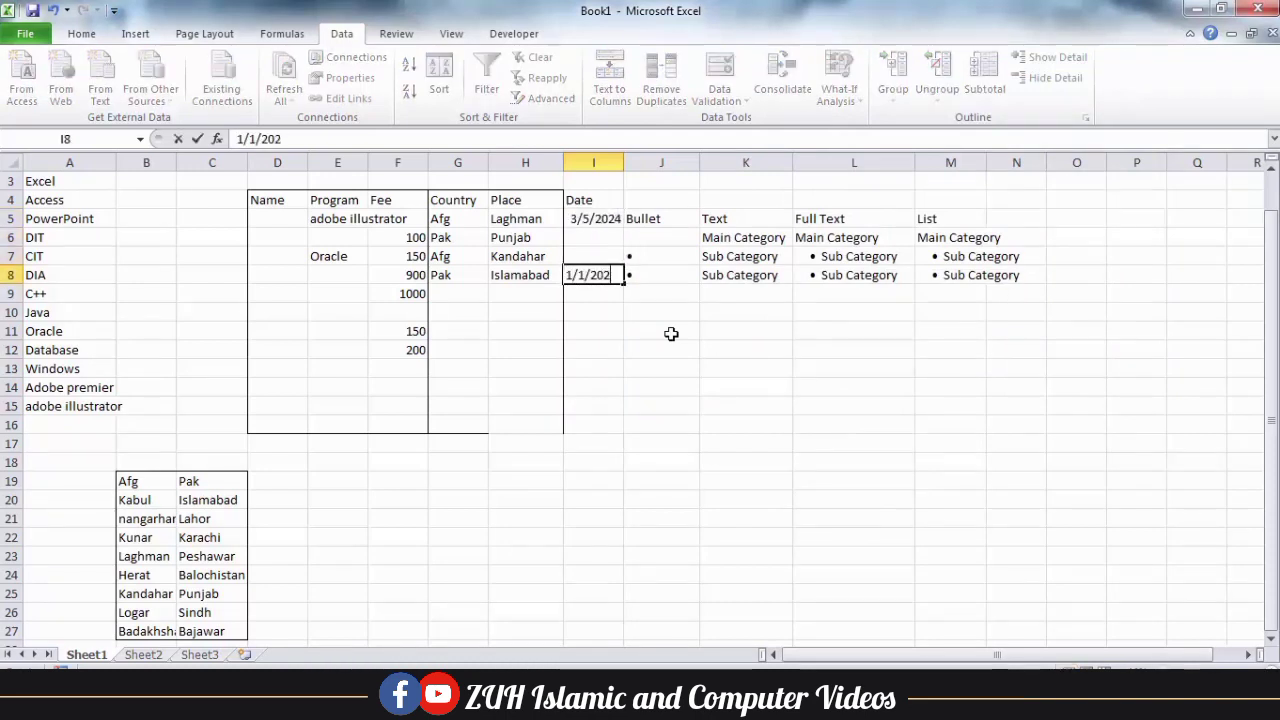
pyautogui.press('Return')
pyautogui.press('Return')
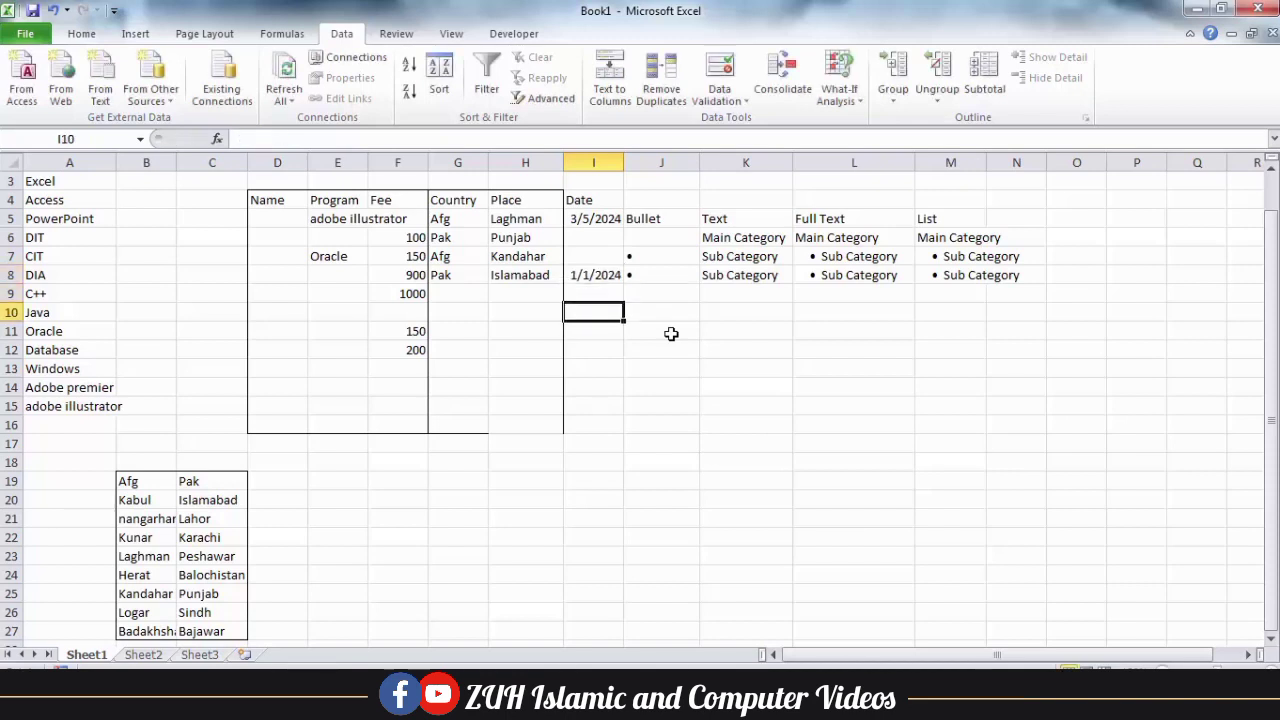
pyautogui.write('12/31')
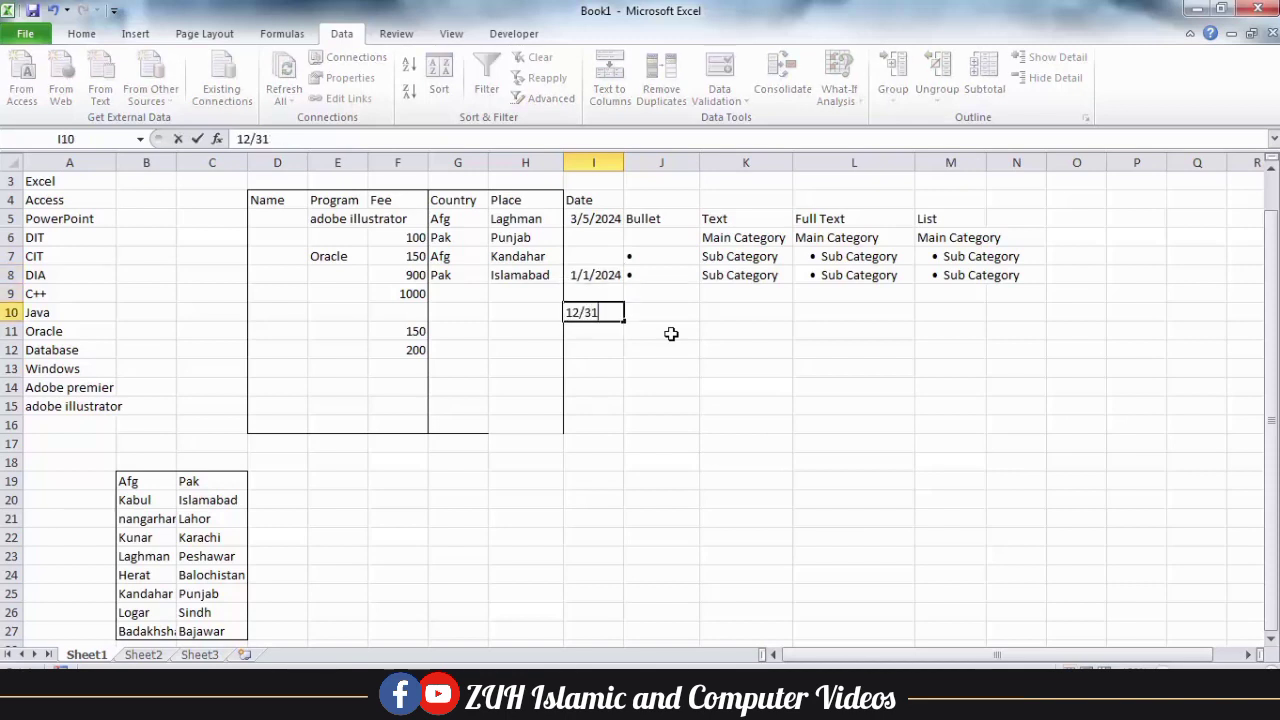
pyautogui.write('/2024')
pyautogui.press('Return')
# Try to enter the out-of-range date 1/1/2025 in I11 to test the date restriction.
pyautogui.write('1/1')
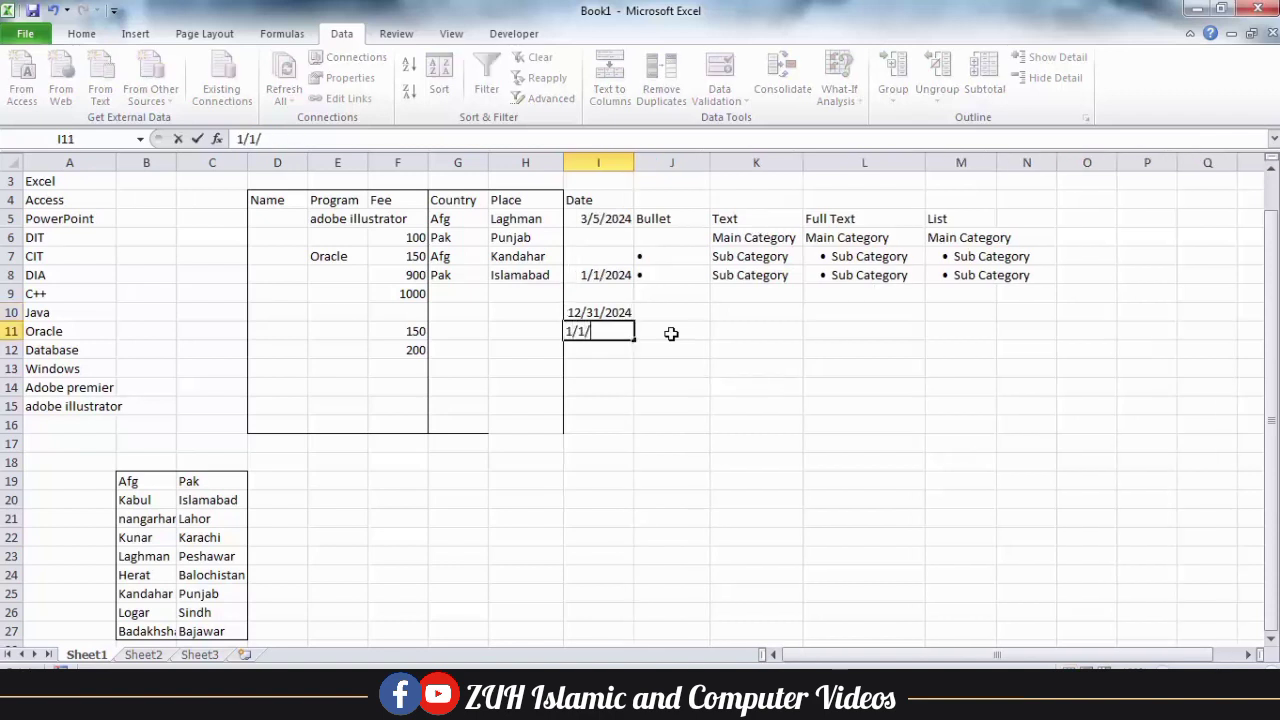
pyautogui.write('/2025')
pyautogui.press('Return')
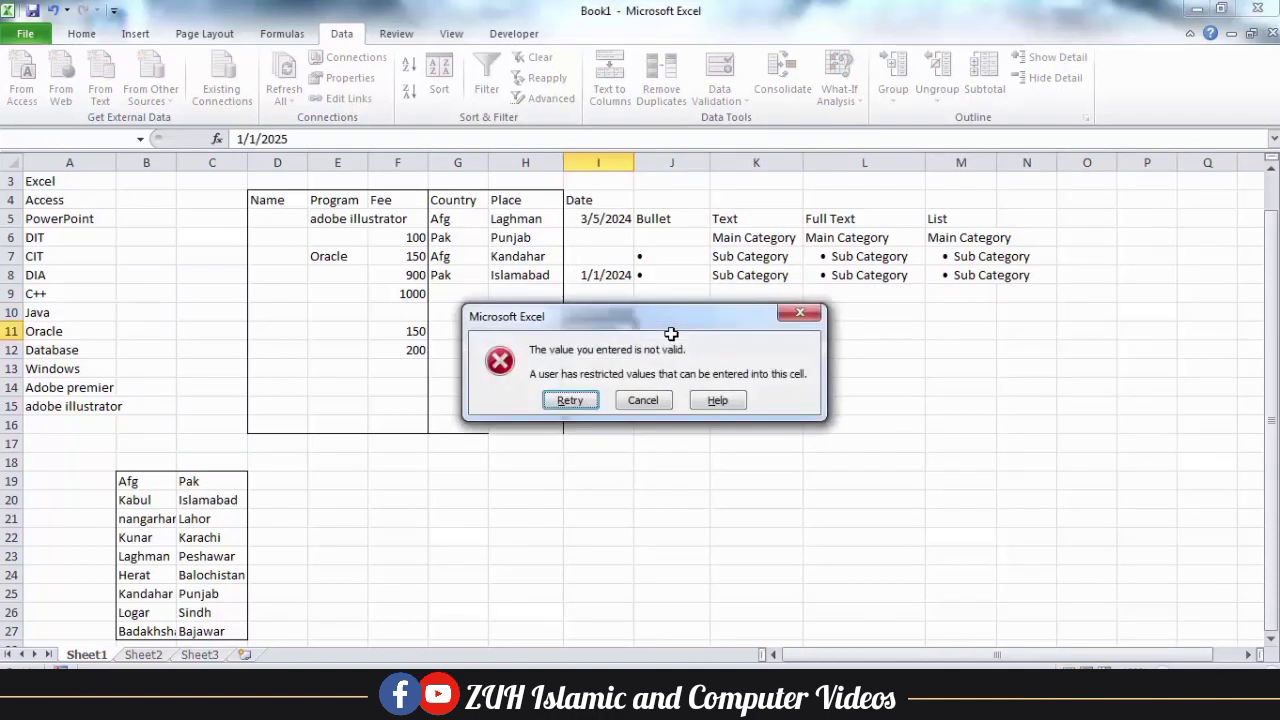
# Try again to enter 1/1/2025 in cell I11 and discard the entry.
pyautogui.press('Return')
pyautogui.press('Return')
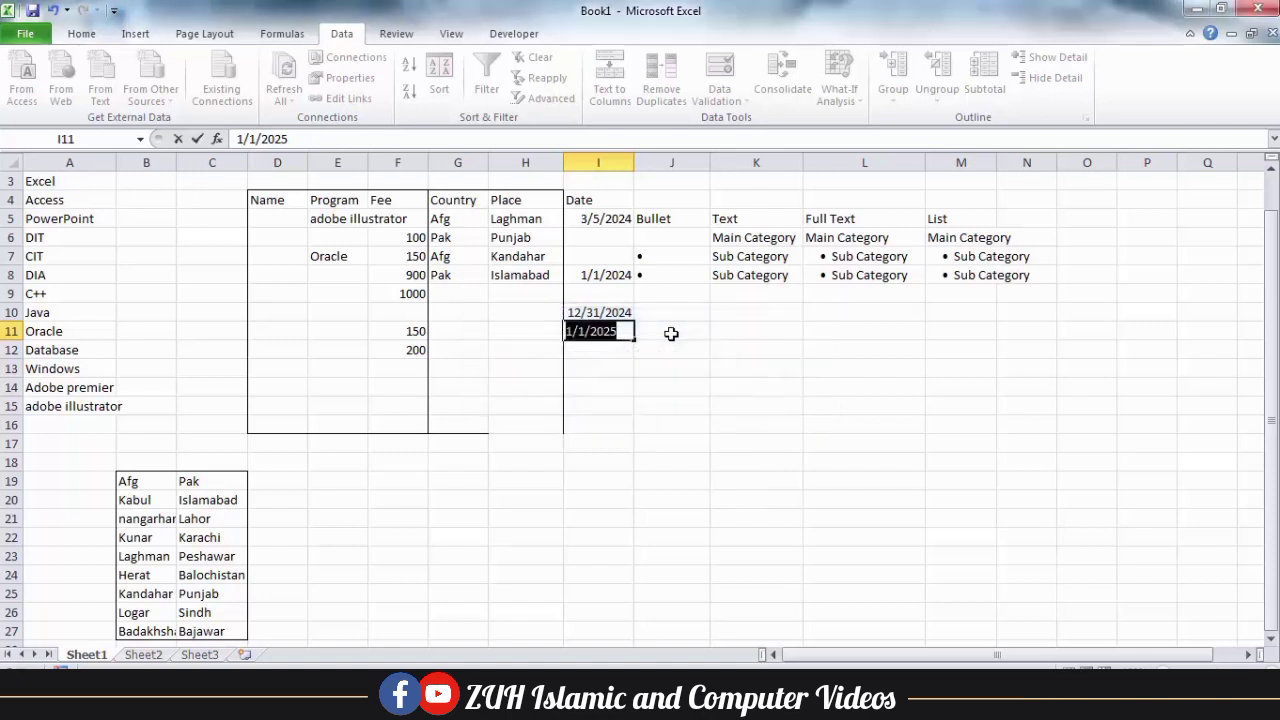
pyautogui.press('Escape')
# Move the bullet and category block from J5:M8 to the range starting at L14.
pyautogui.moveTo(595, 215); pyautogui.dragTo(603, 429)
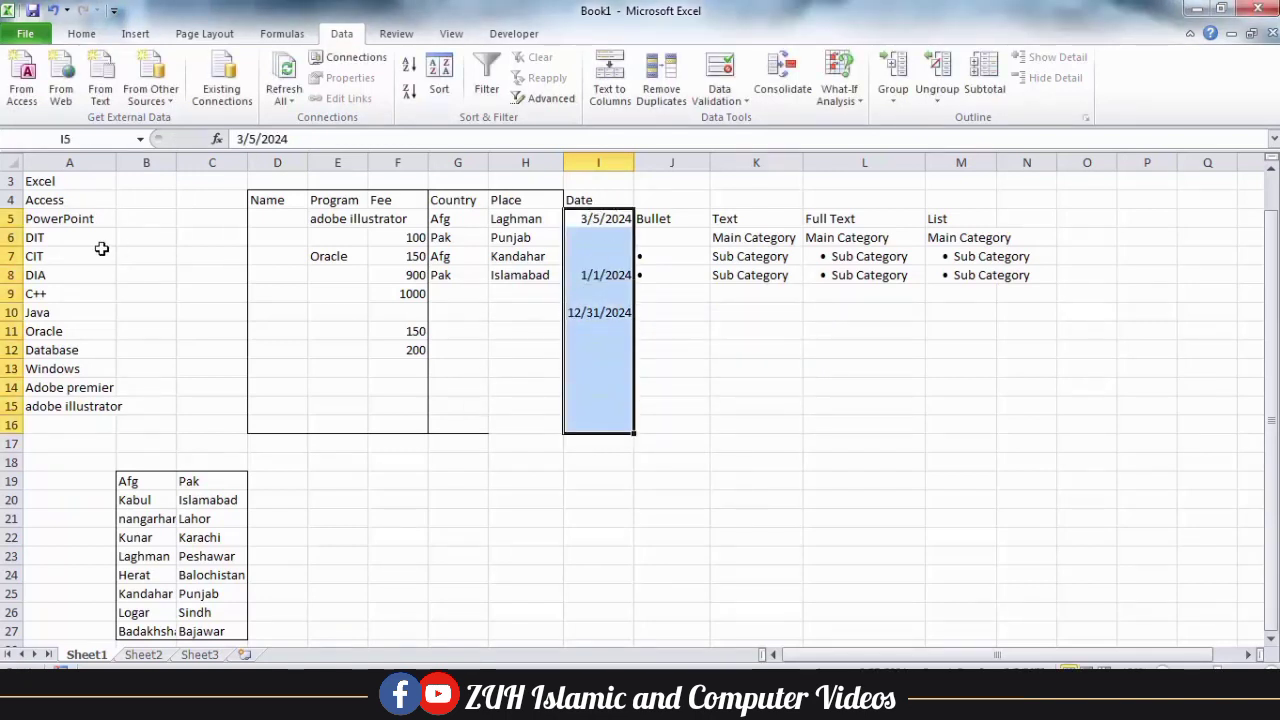
pyautogui.moveTo(670, 226); pyautogui.dragTo(965, 272)
pyautogui.moveTo(864, 204); pyautogui.dragTo(1003, 366)
# Enter the column heading Date in cell J4.
pyautogui.click(662, 201)
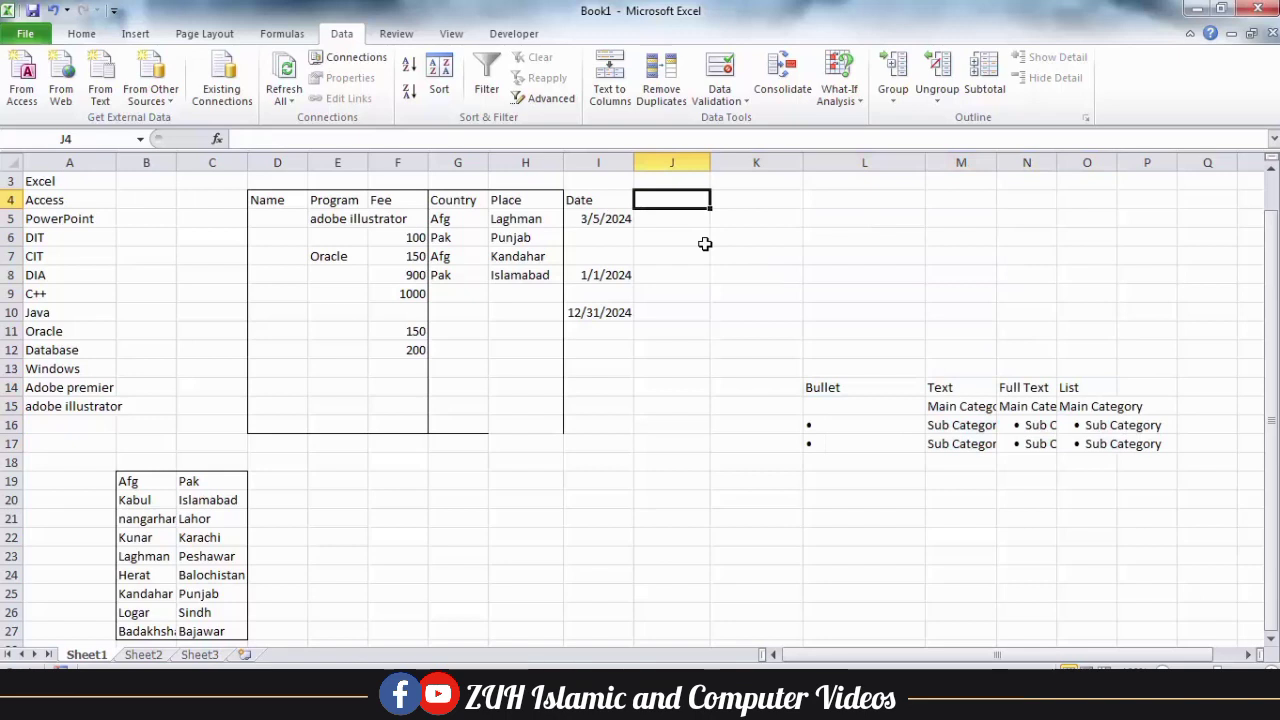
pyautogui.write('Date')
pyautogui.press('Return')
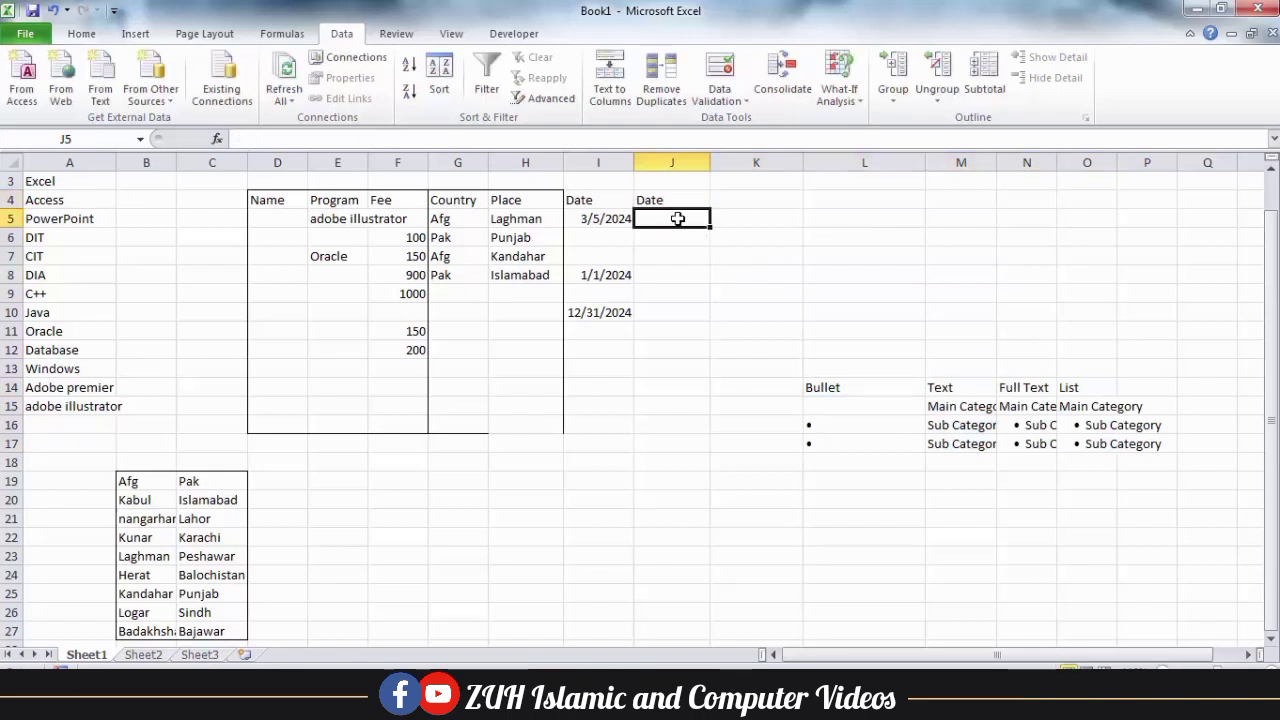
# Add data validation to J5:J16 allowing only dates between start date =B3 and end date =C3.
pyautogui.moveTo(677, 219); pyautogui.dragTo(671, 425)
pyautogui.hotkey('alt', 'd')
pyautogui.press('l')
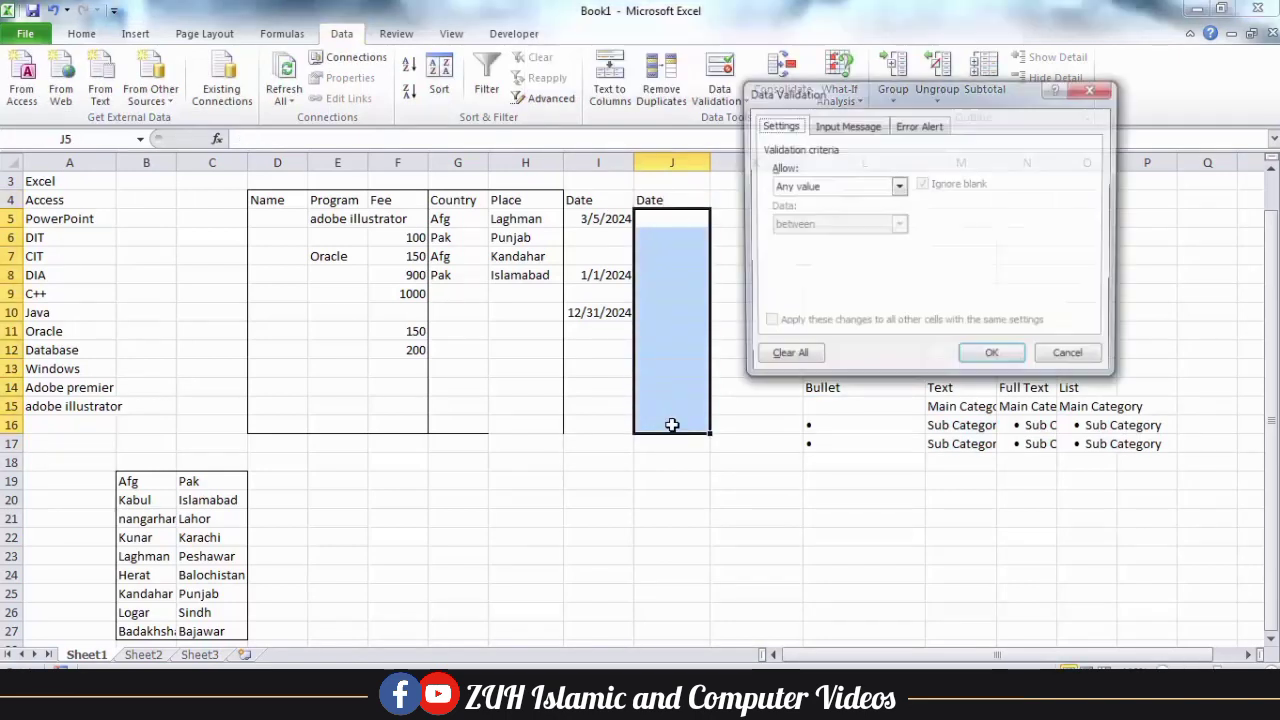
pyautogui.click(830, 186)
pyautogui.click(804, 255)
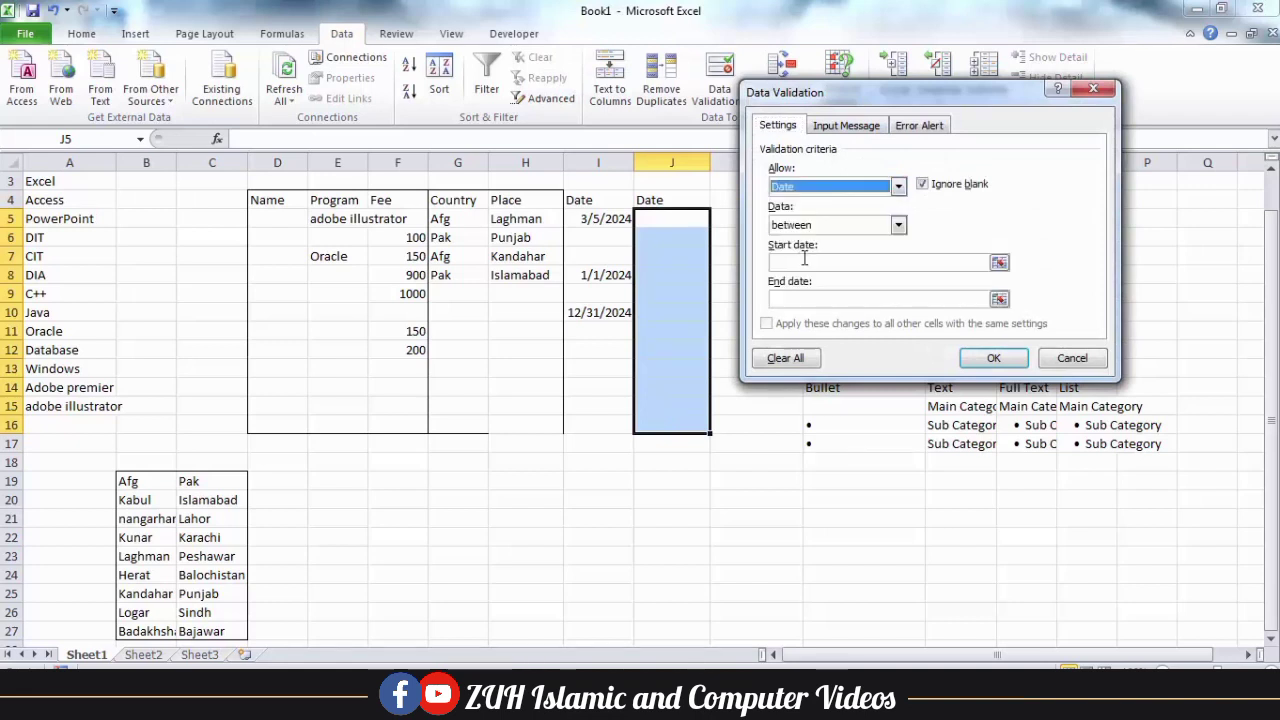
pyautogui.click(804, 258)
pyautogui.click(148, 183)
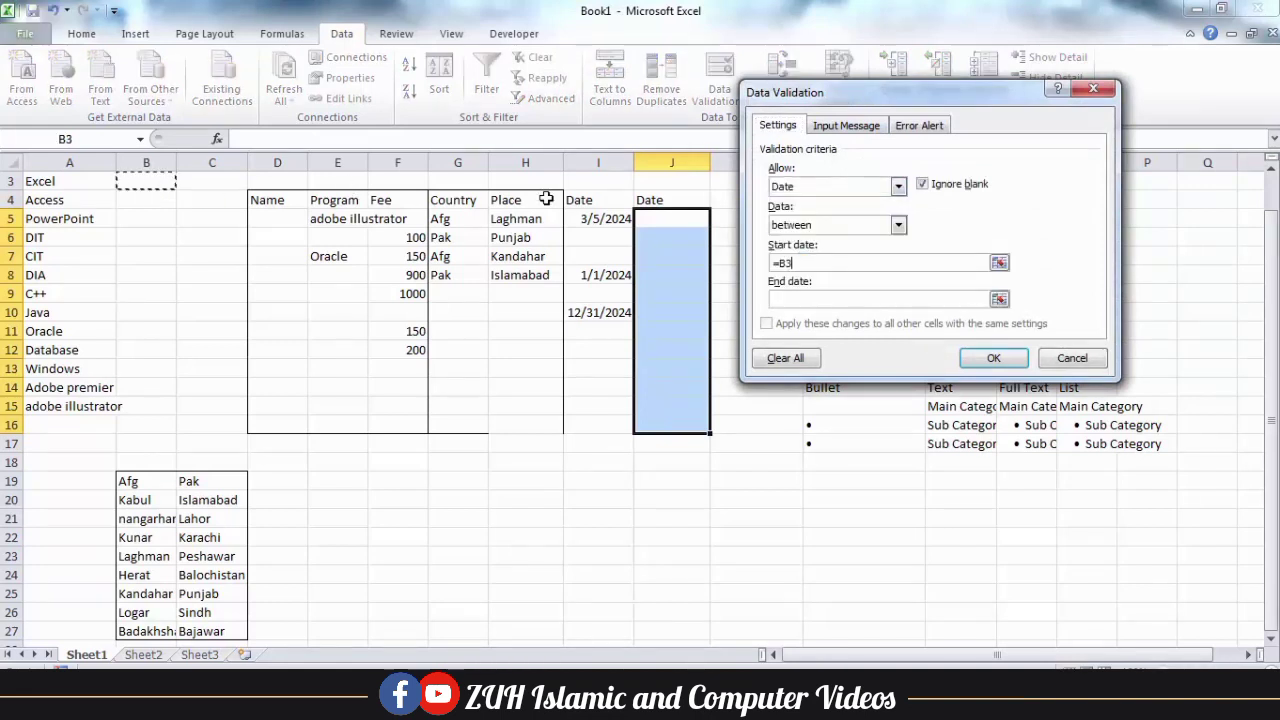
pyautogui.click(828, 299)
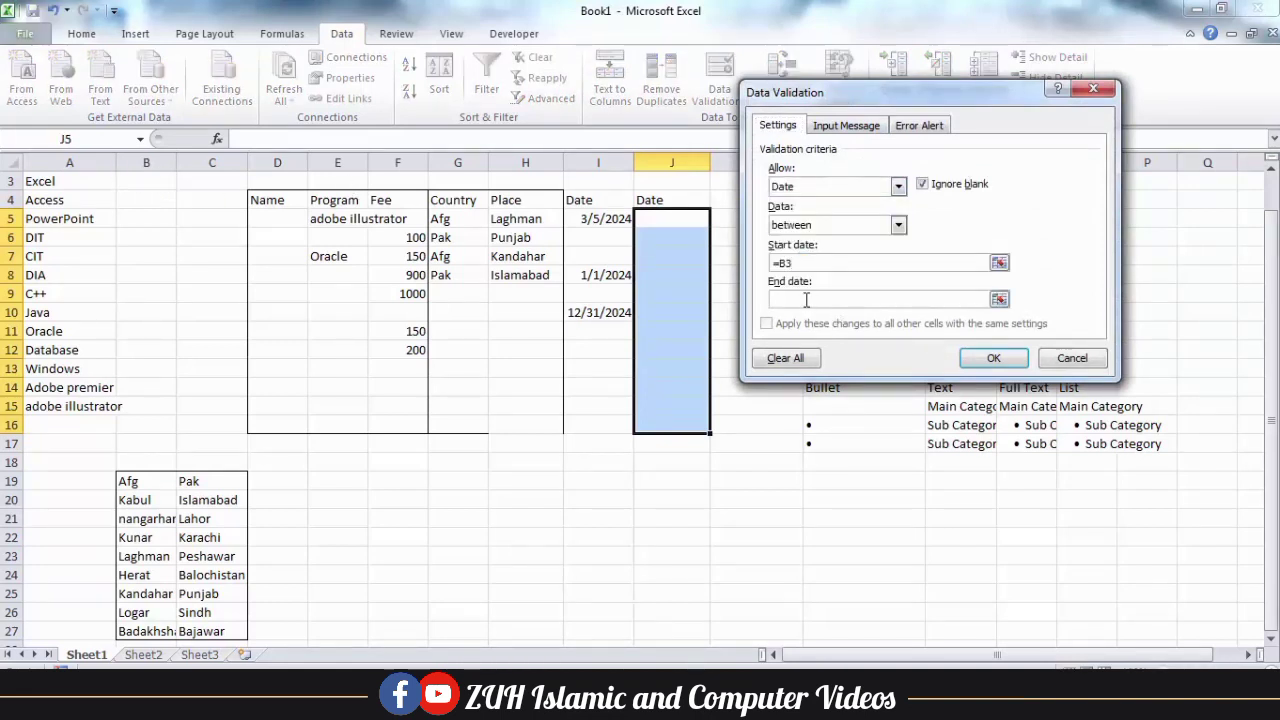
pyautogui.click(203, 180)
pyautogui.click(993, 358)
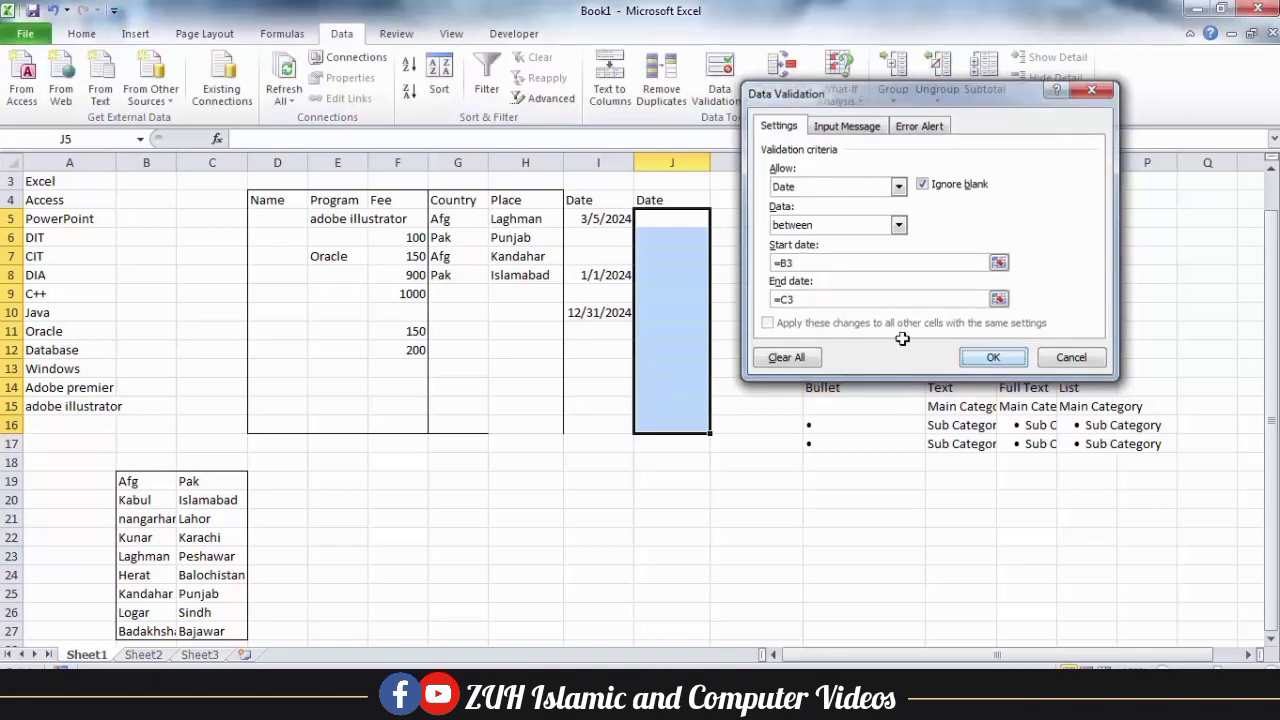
# Enter the limit dates 5/5/2024 in cell B3 and 6/6/2024 in cell C3.
pyautogui.click(150, 184)
pyautogui.write('5/5')
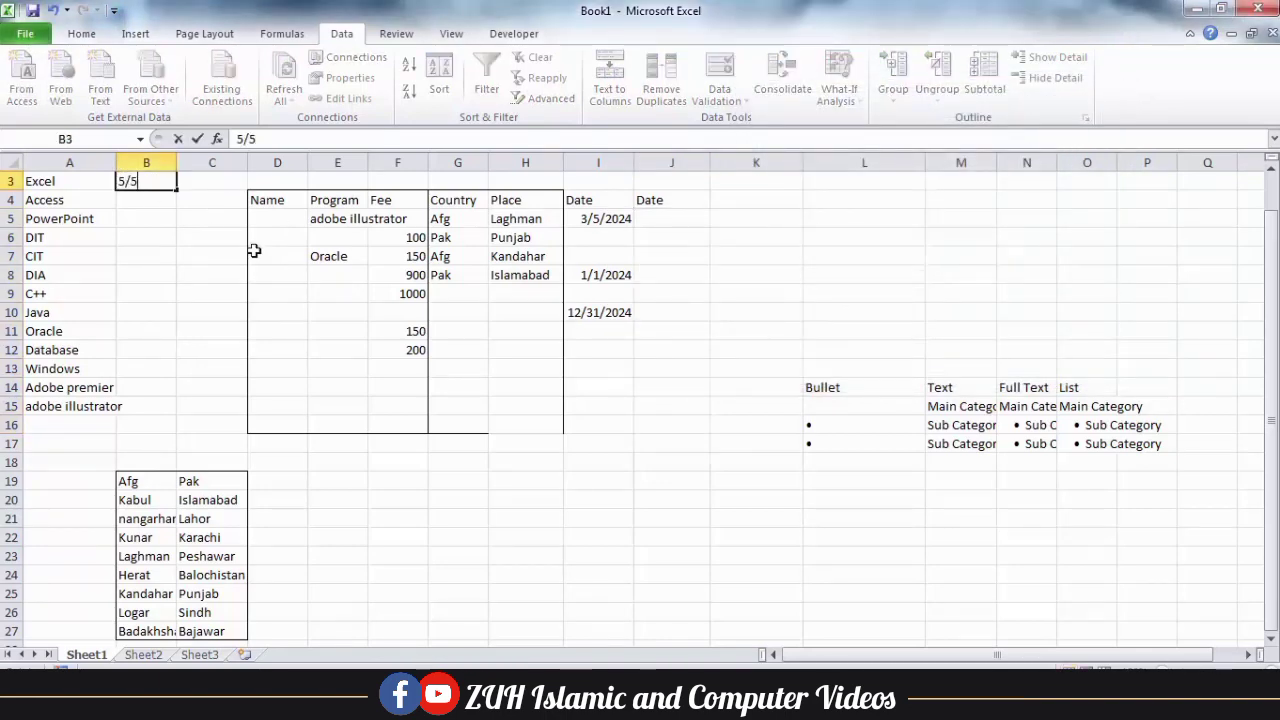
pyautogui.write('/2024')
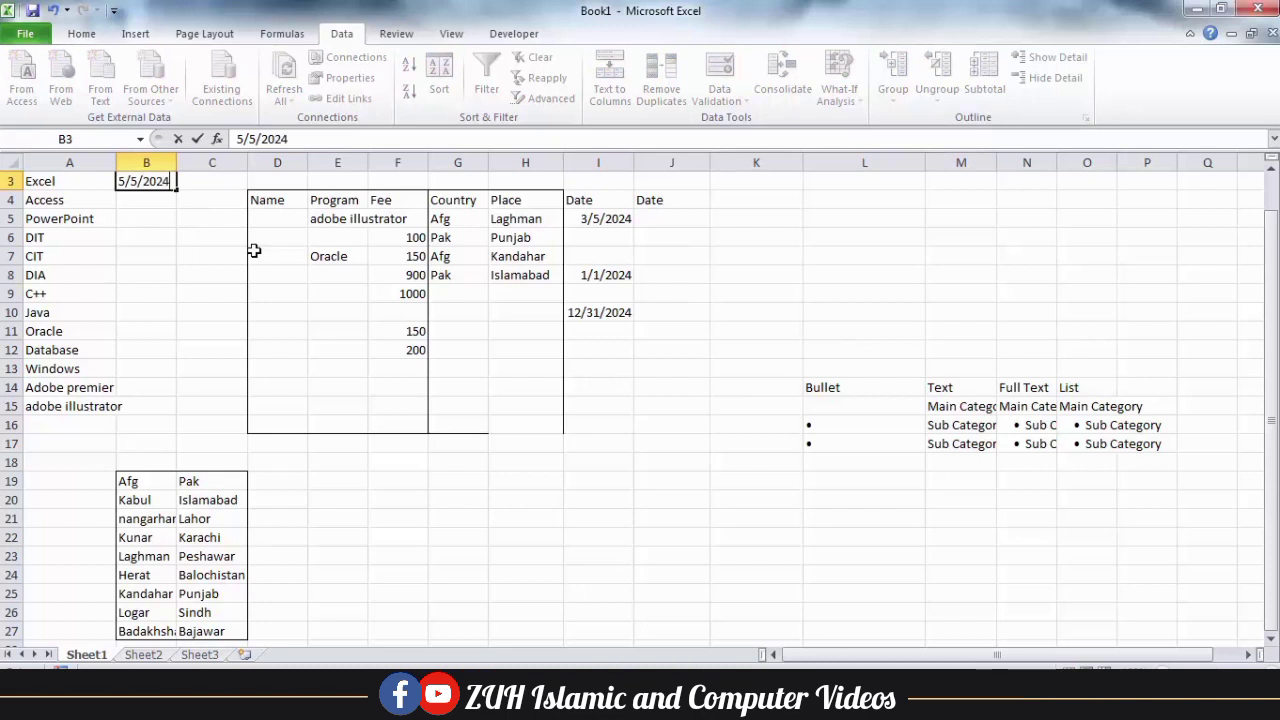
pyautogui.press('Tab')
pyautogui.write('6/')
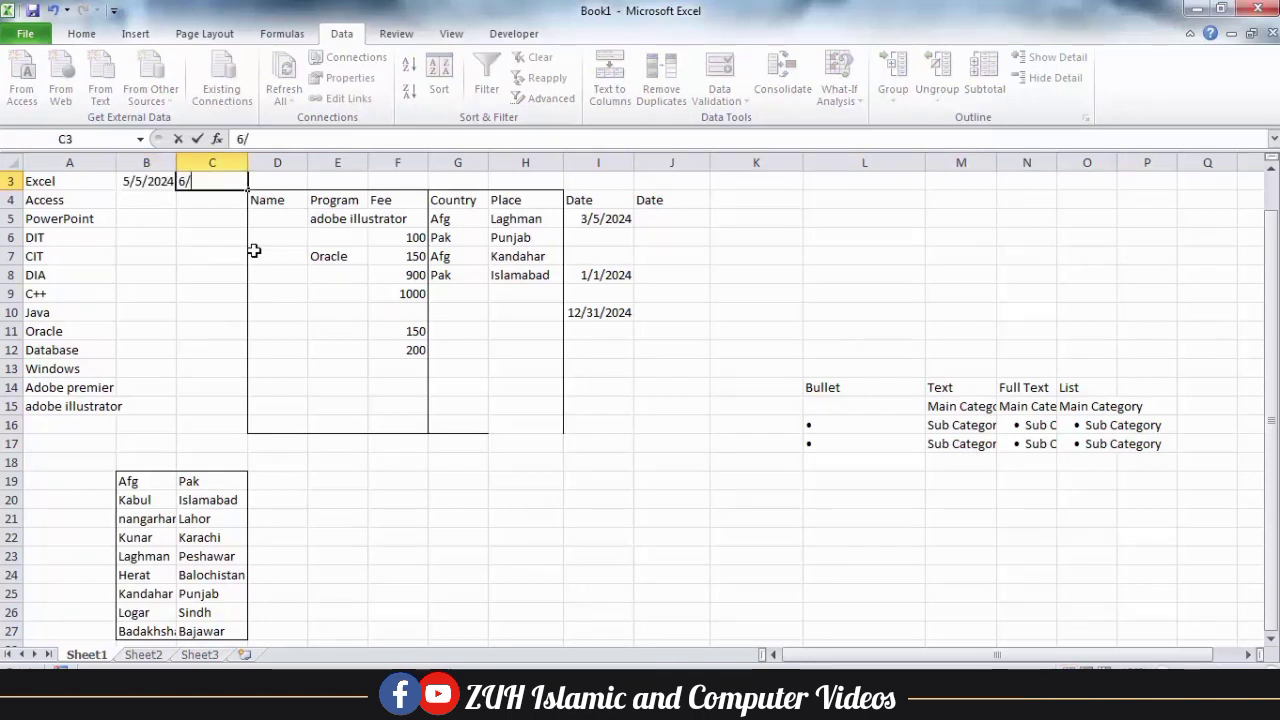
pyautogui.write('6/202')
pyautogui.write('24')
pyautogui.press('Tab')
# Try to enter the out-of-range date 4/4/2026 in cell J5.
pyautogui.press('Tab')
pyautogui.press('Tab')
pyautogui.press('Tab')
pyautogui.press('Tab')
pyautogui.press('Tab')
pyautogui.press('Tab')
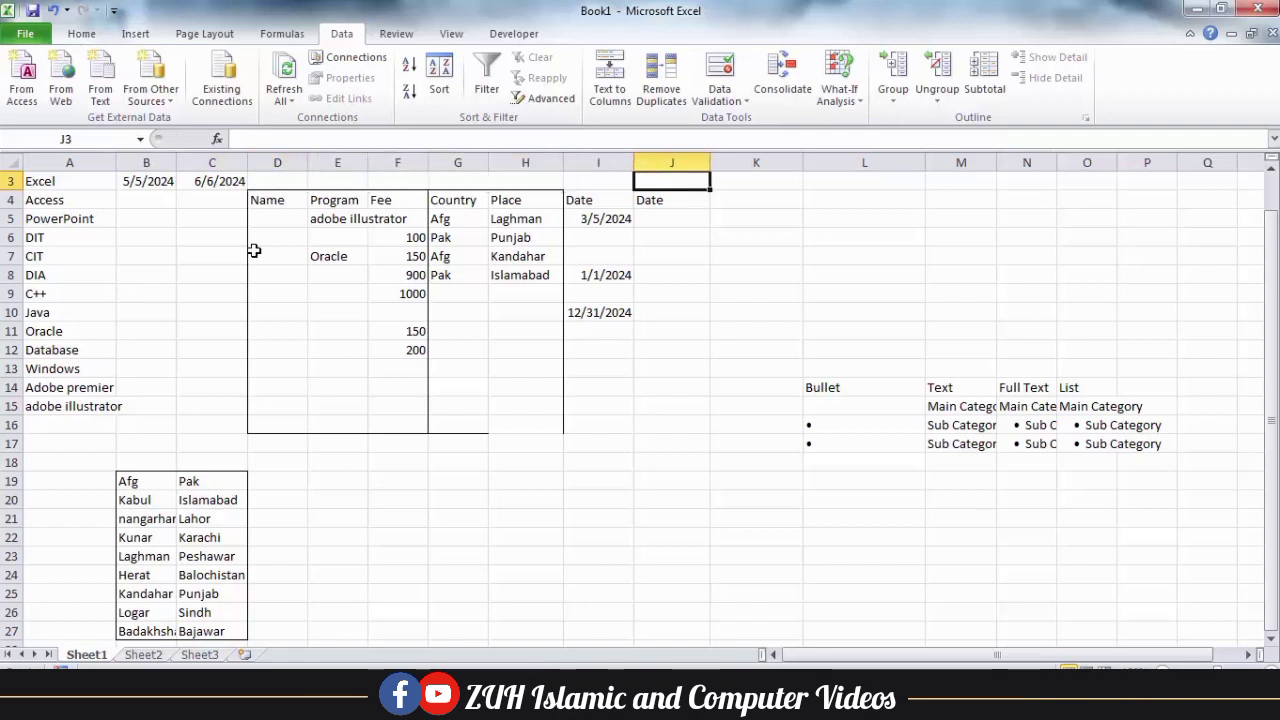
pyautogui.press('Down')
pyautogui.press('Down')
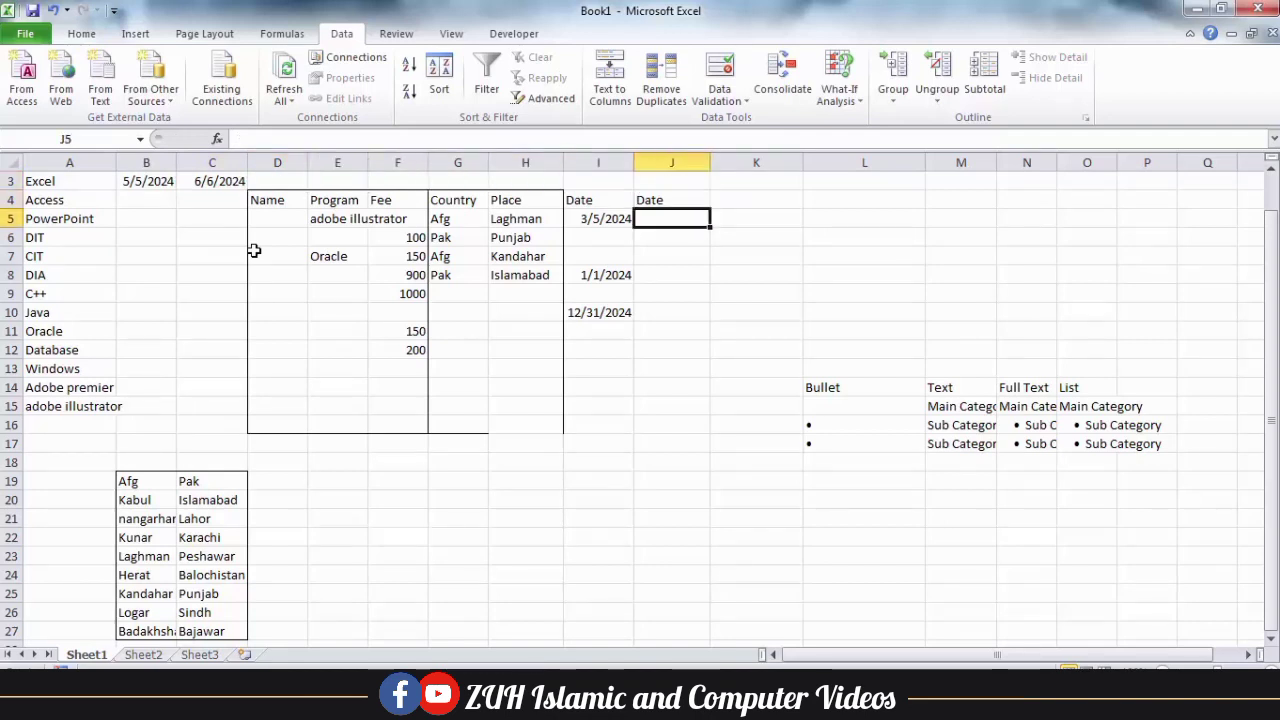
pyautogui.write('4/')
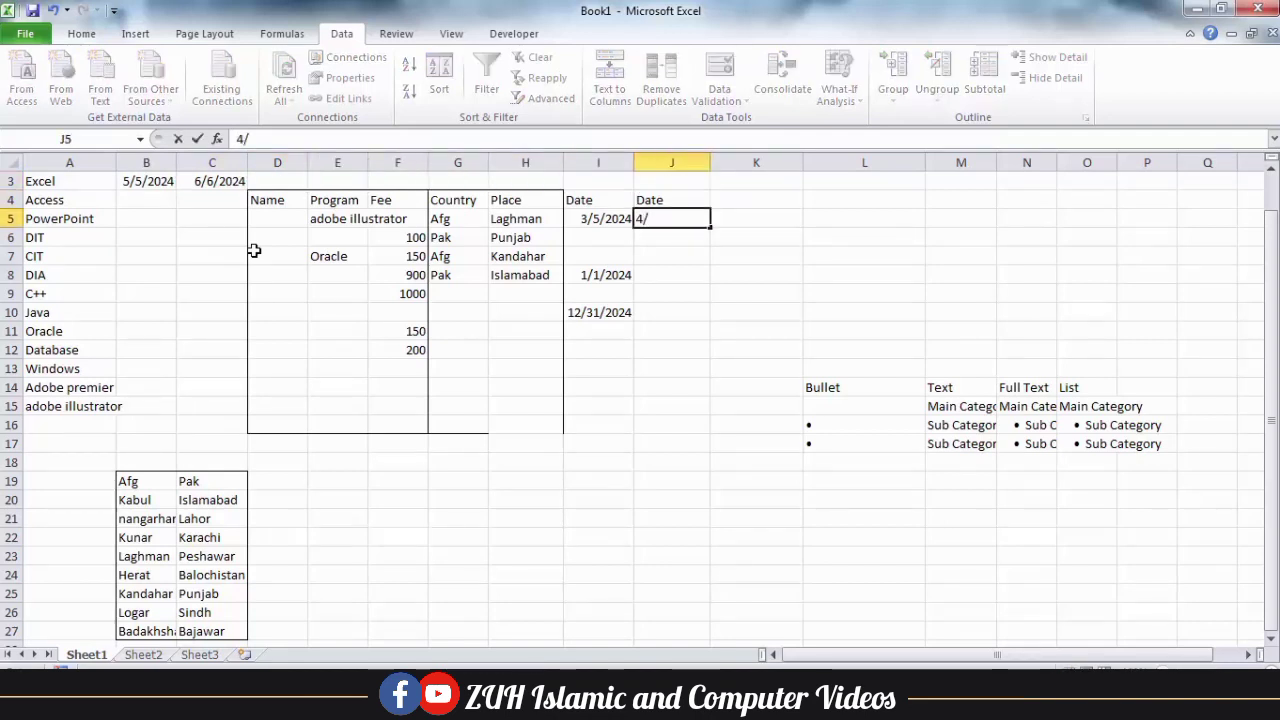
pyautogui.write('4/')
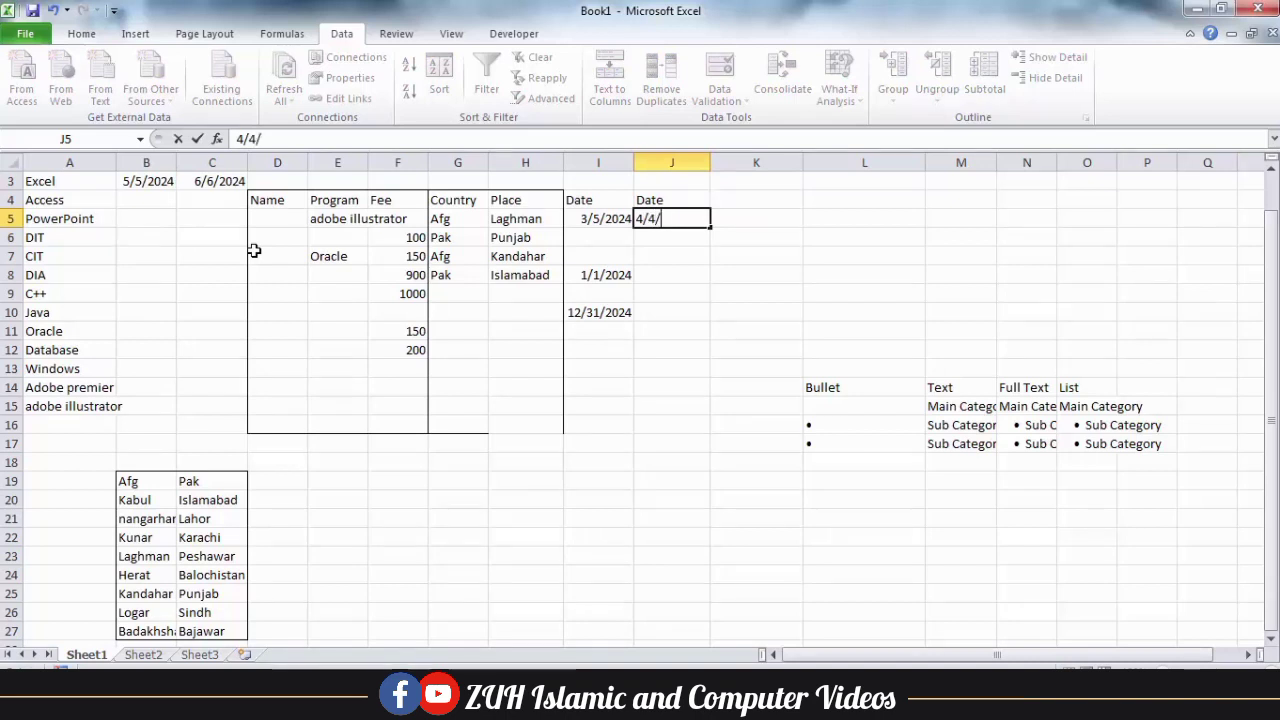
pyautogui.write('2026')
pyautogui.press('Return')
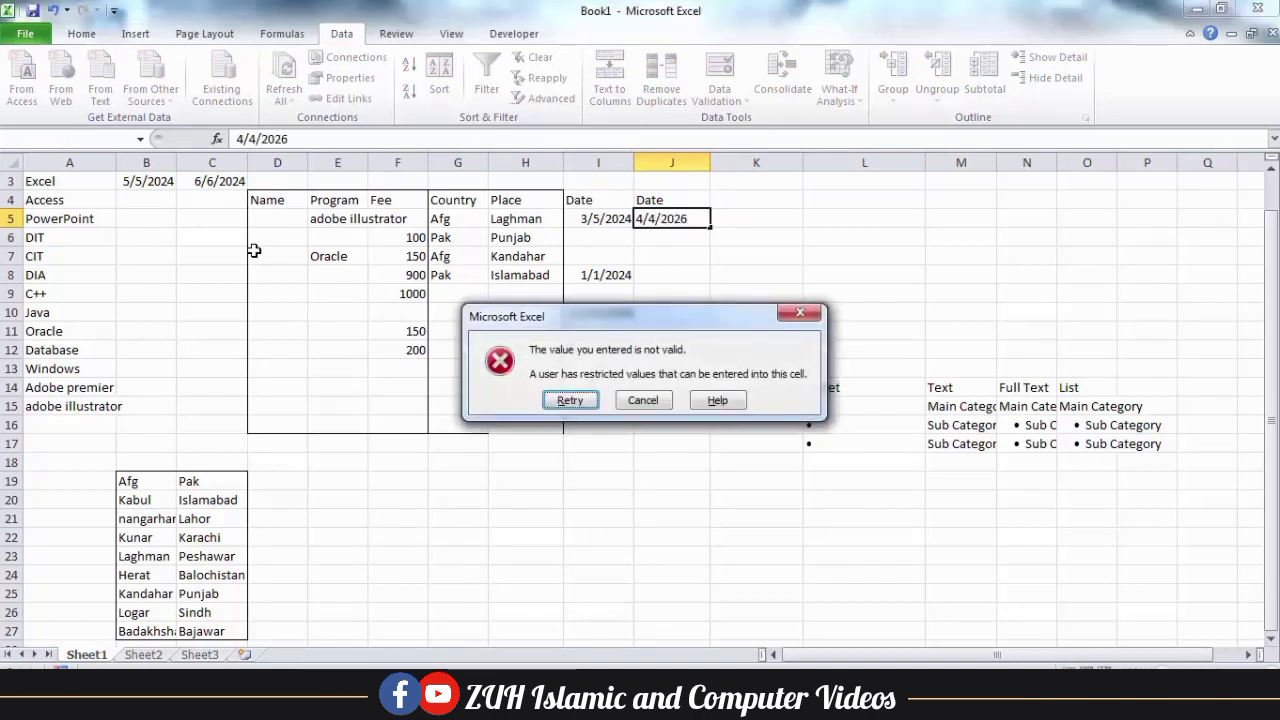
pyautogui.press('Return')
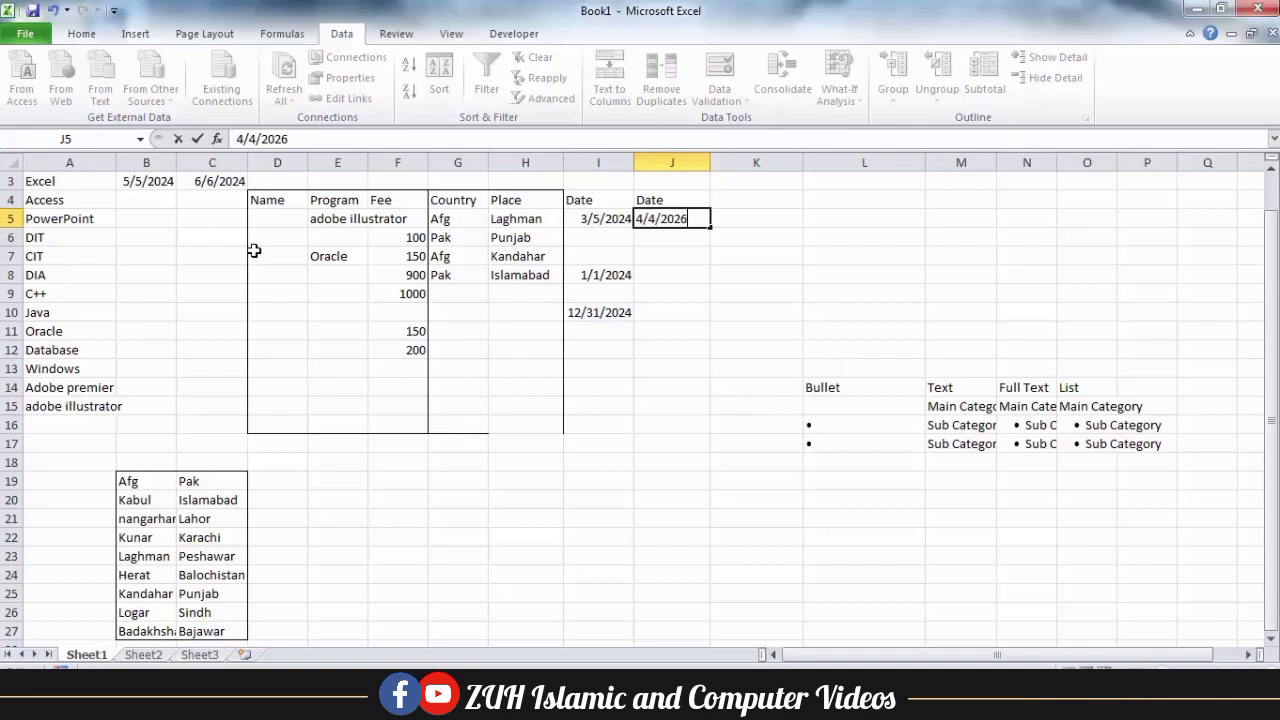
# Try to enter 4/4/2024 in cell J5 and discard the entry.
pyautogui.press('Return')
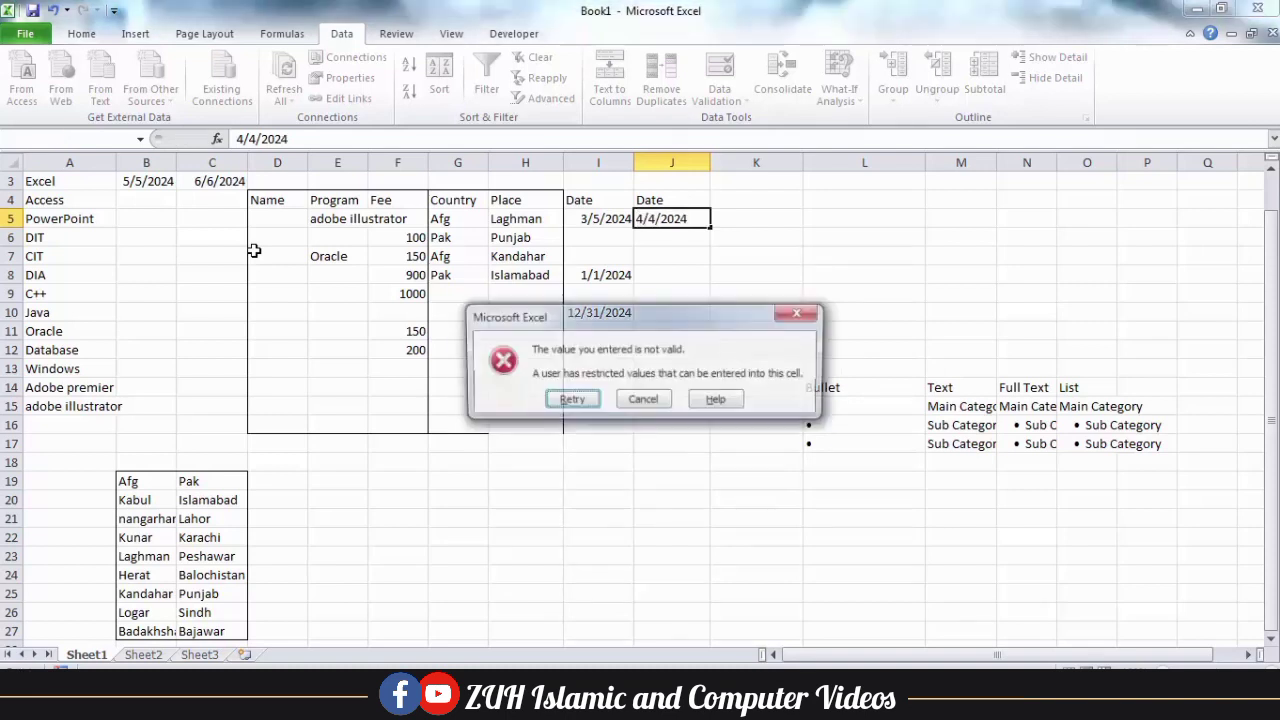
pyautogui.press('Return')
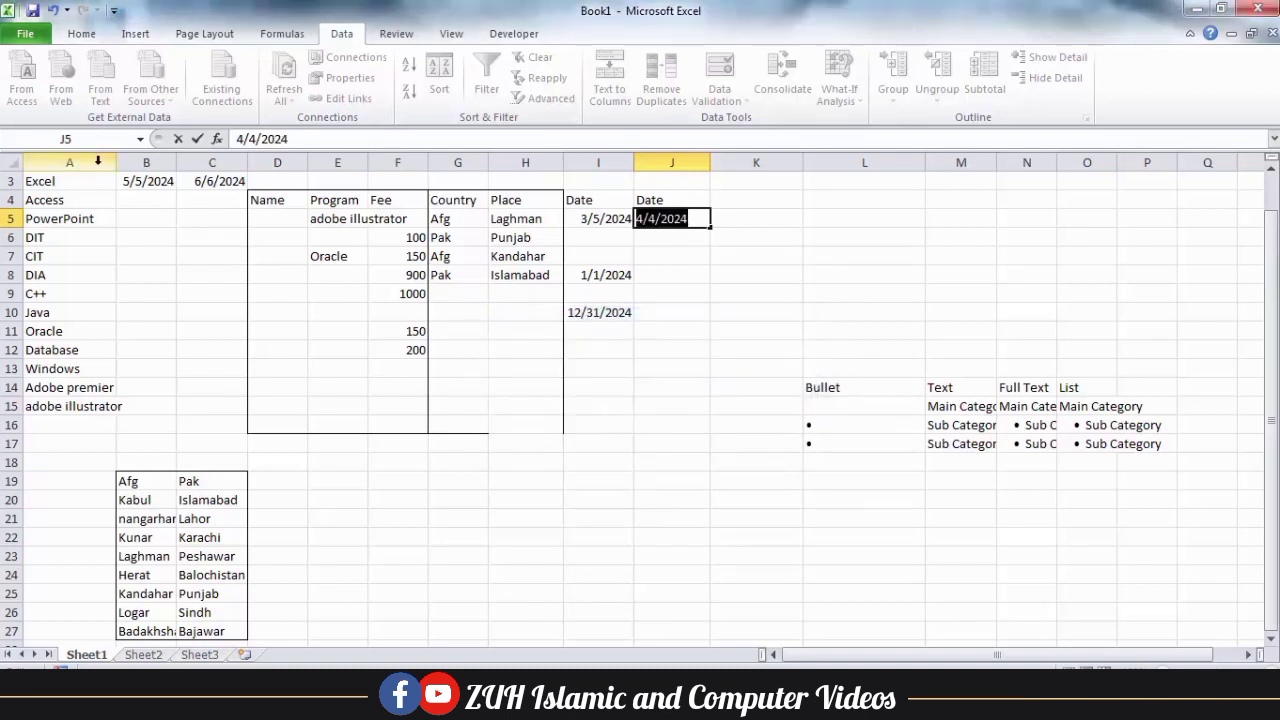
pyautogui.press('Escape')
# Change the start limit date in cell B3 to 1/1/2024.
pyautogui.click(146, 183)
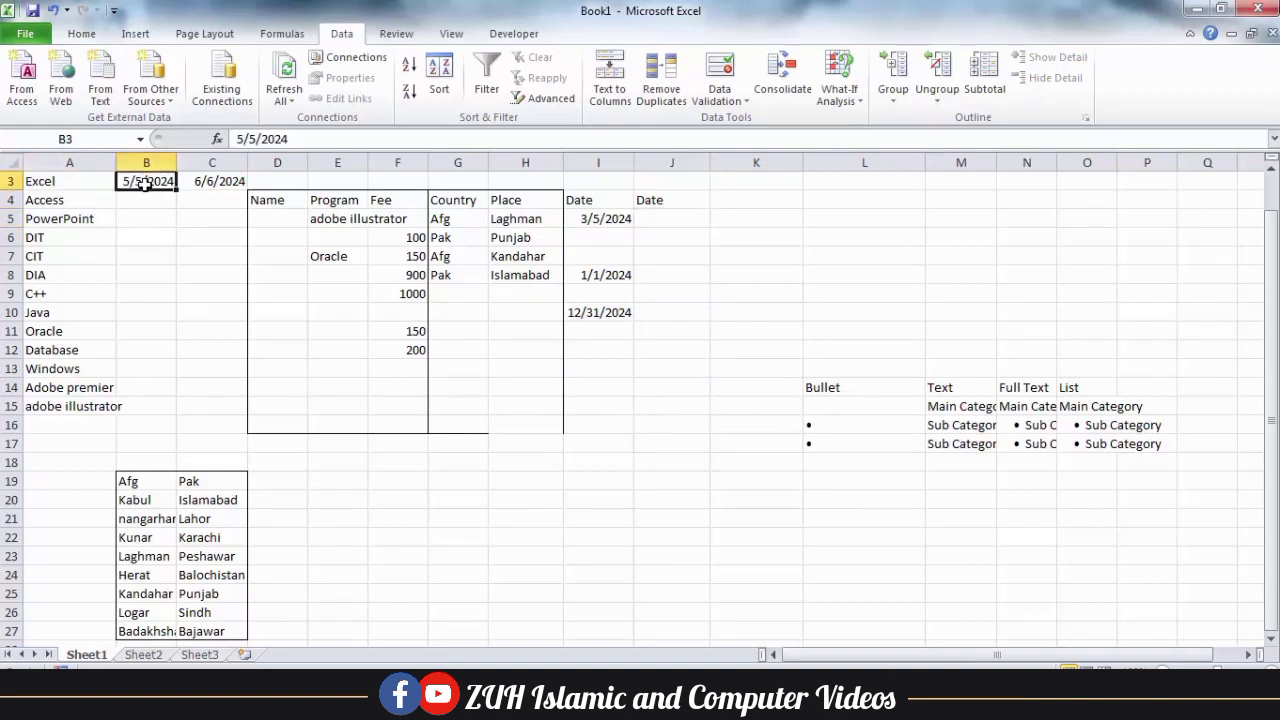
pyautogui.write('1')
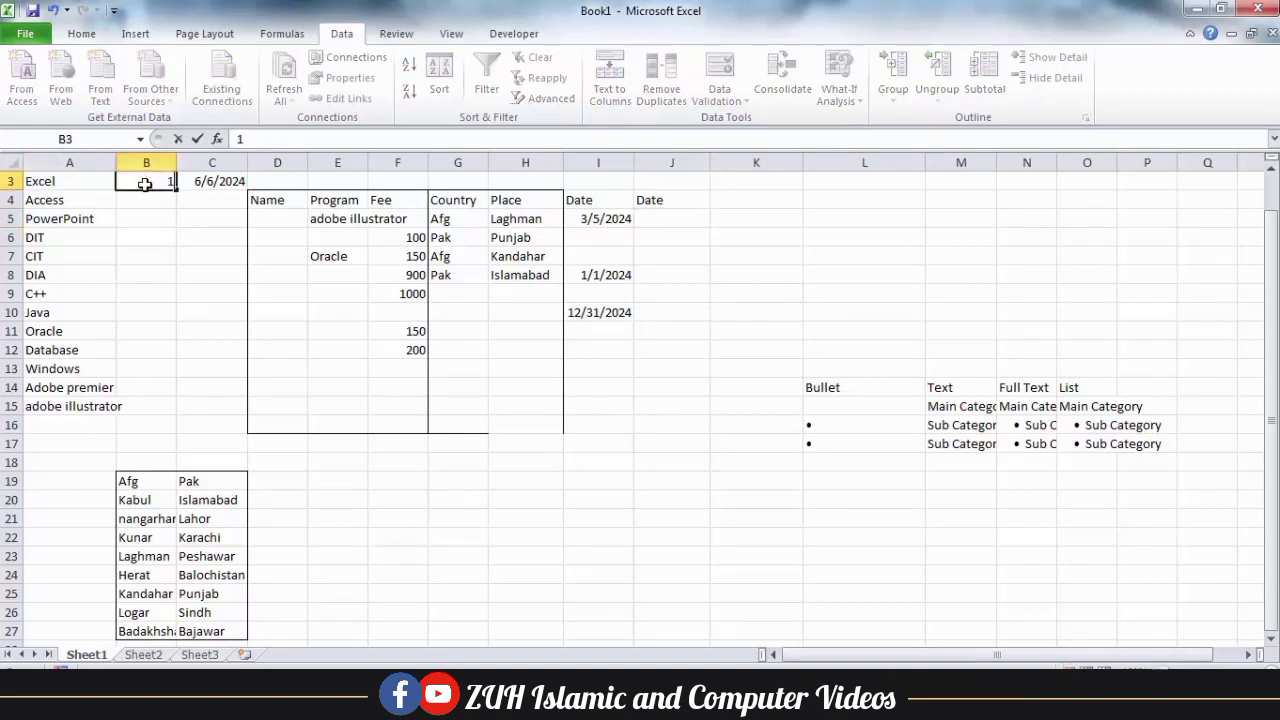
pyautogui.write('/1/2024')
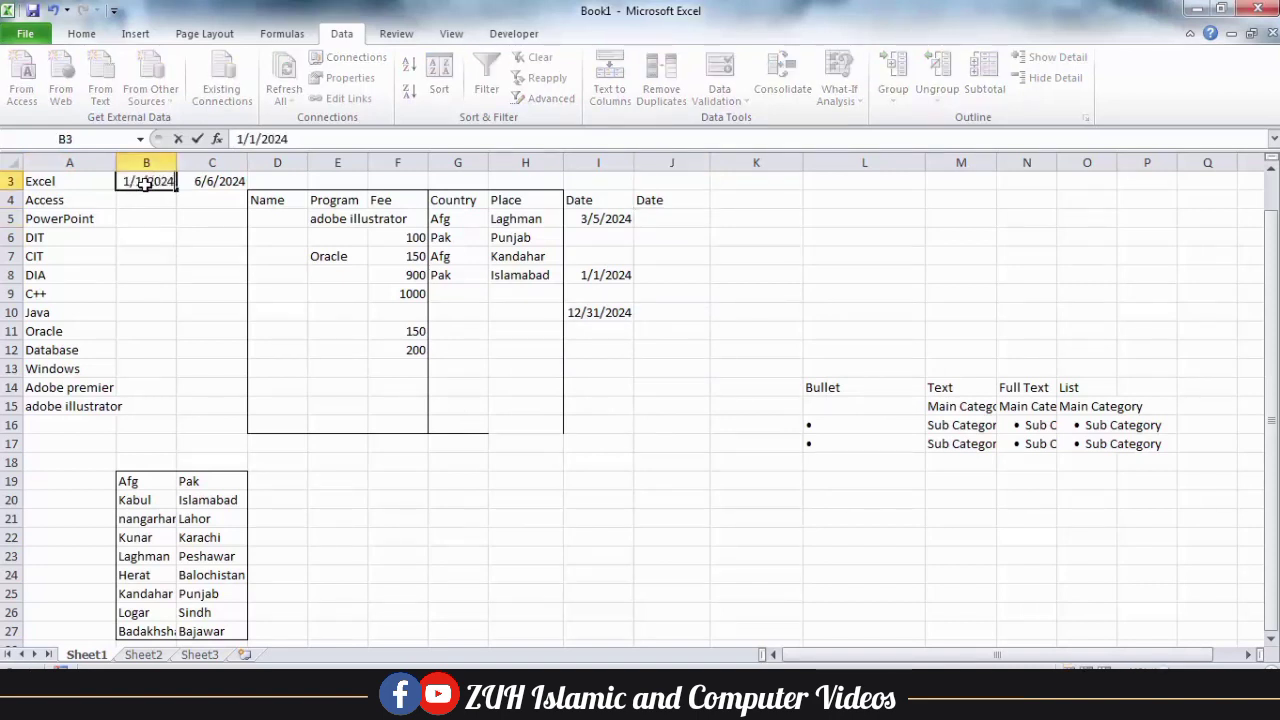
pyautogui.press('Right')
# Enter the date 4/4/2024 in cell J5 under the second Date heading.
pyautogui.press('Right')
pyautogui.press('Right')
pyautogui.press('Right')
pyautogui.press('Right')
pyautogui.press('Right')
pyautogui.press('Right')
pyautogui.press('Right')
pyautogui.press('Down')
pyautogui.press('Down')
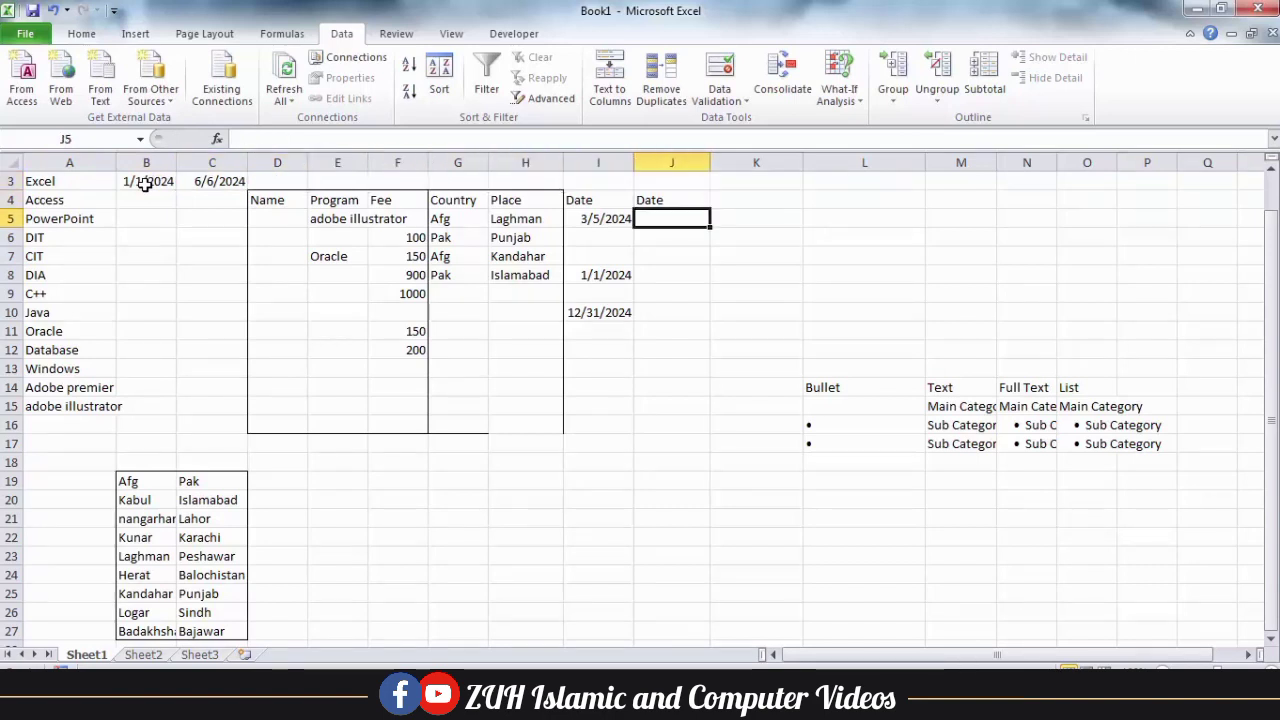
pyautogui.write('4/4/2024')
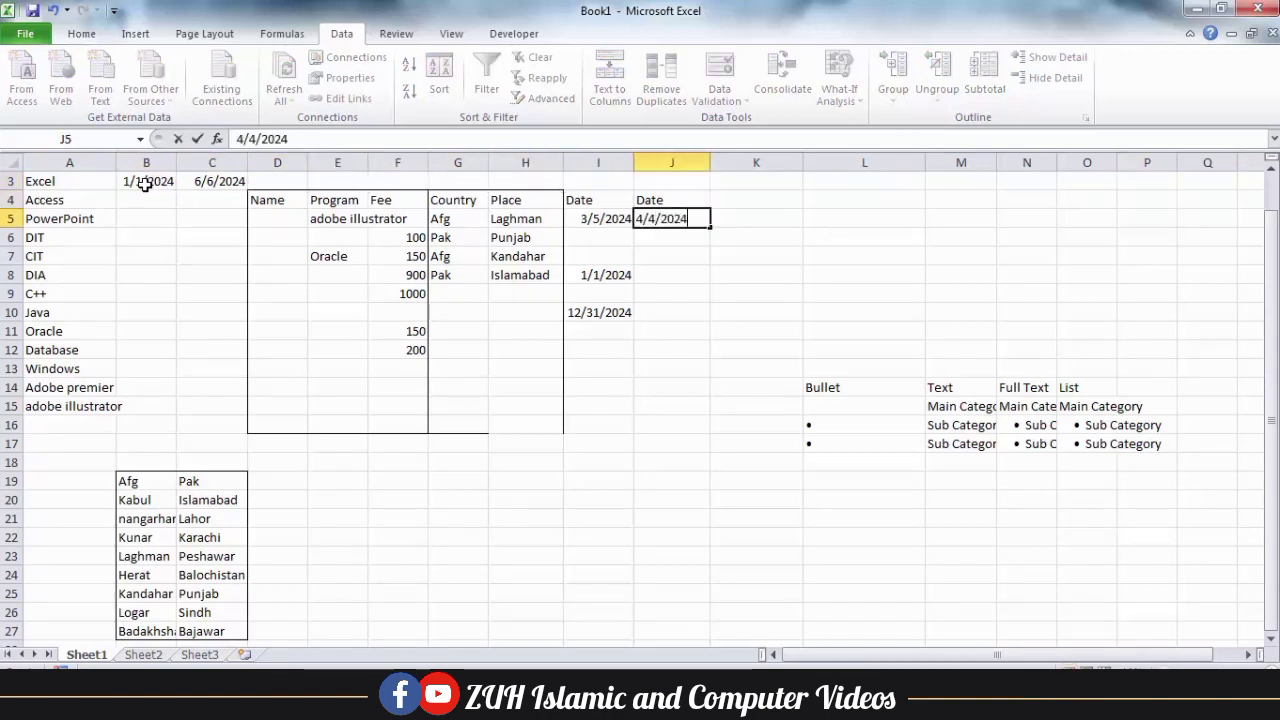
pyautogui.press('Return')
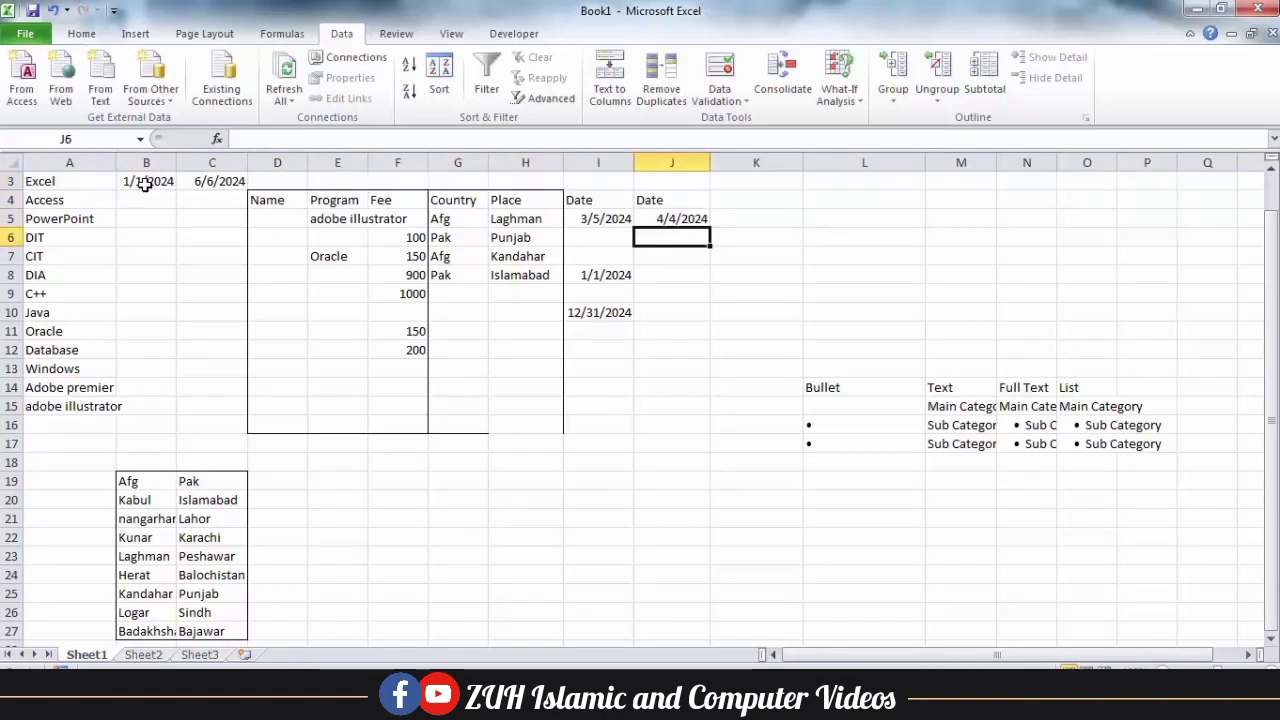
# Add data validation to cell K5 allowing only times between a start time of 1:00 PM and an end time.
pyautogui.click(722, 216)
pyautogui.hotkey('alt', 'a')
pyautogui.press('v')
pyautogui.press('v')
pyautogui.click(818, 190)
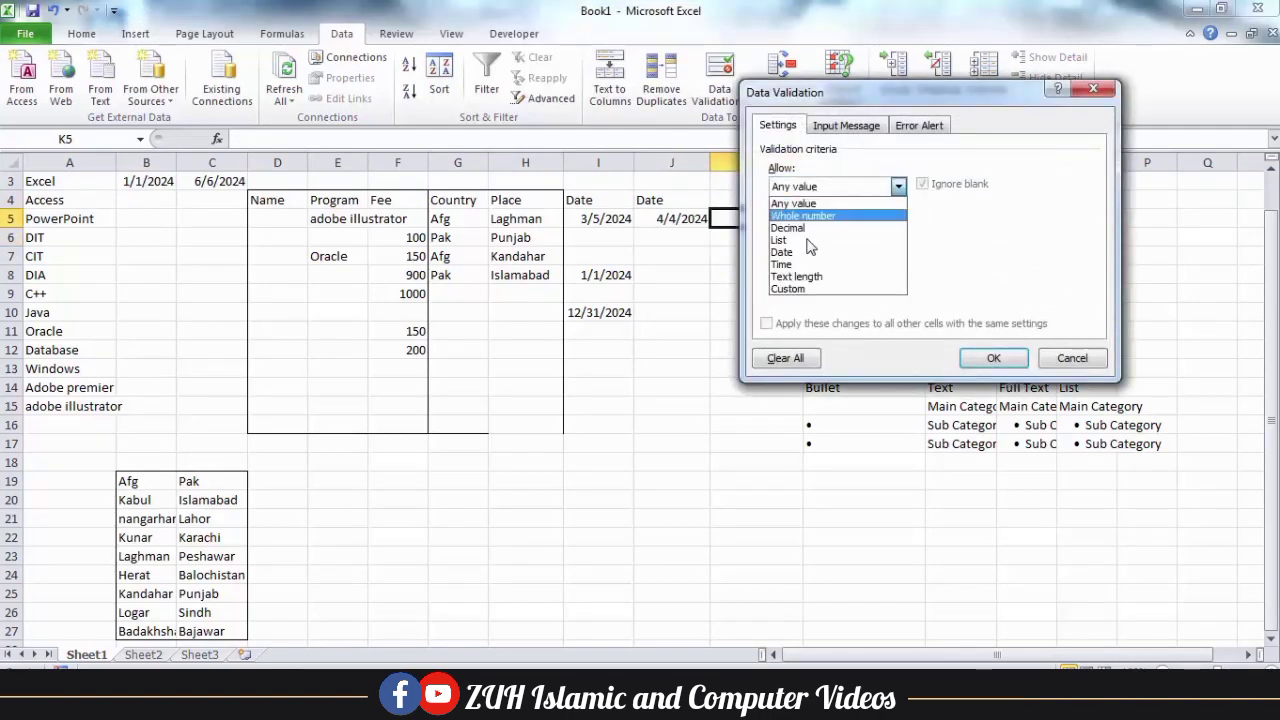
pyautogui.click(801, 264)
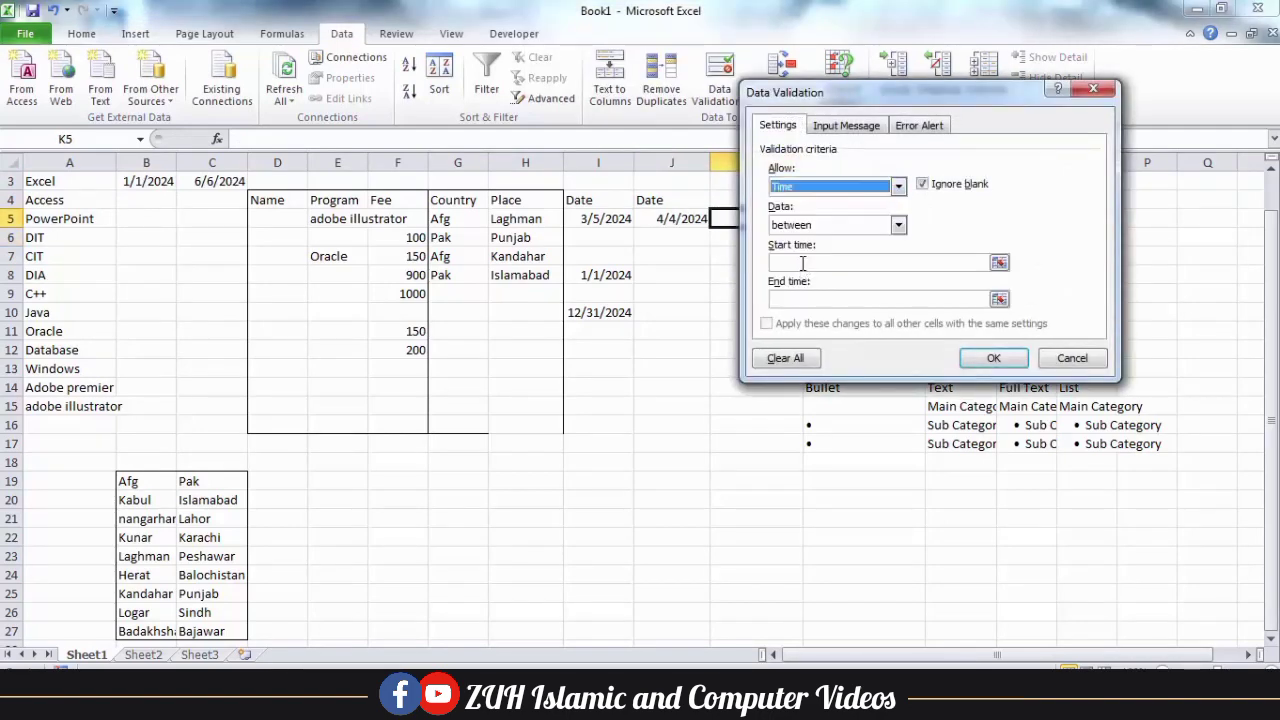
pyautogui.moveTo(851, 82); pyautogui.dragTo(959, 65)
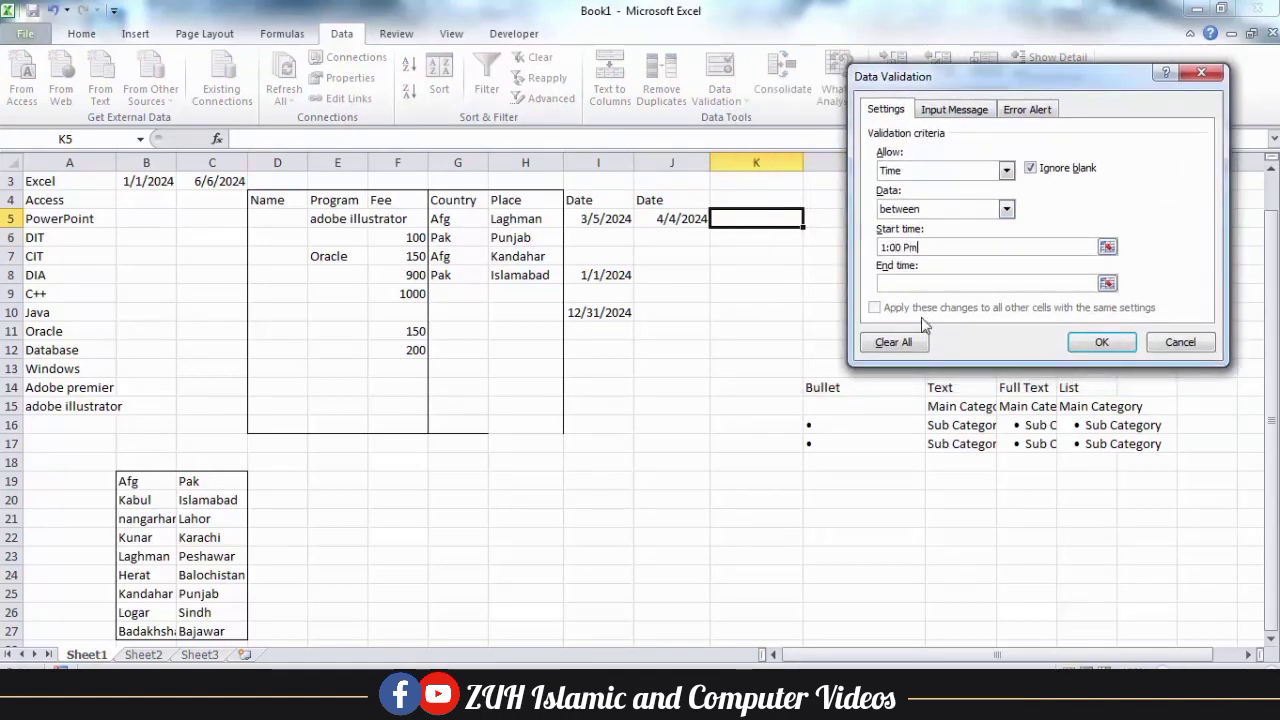
pyautogui.press('Tab')
pyautogui.click(1106, 342)
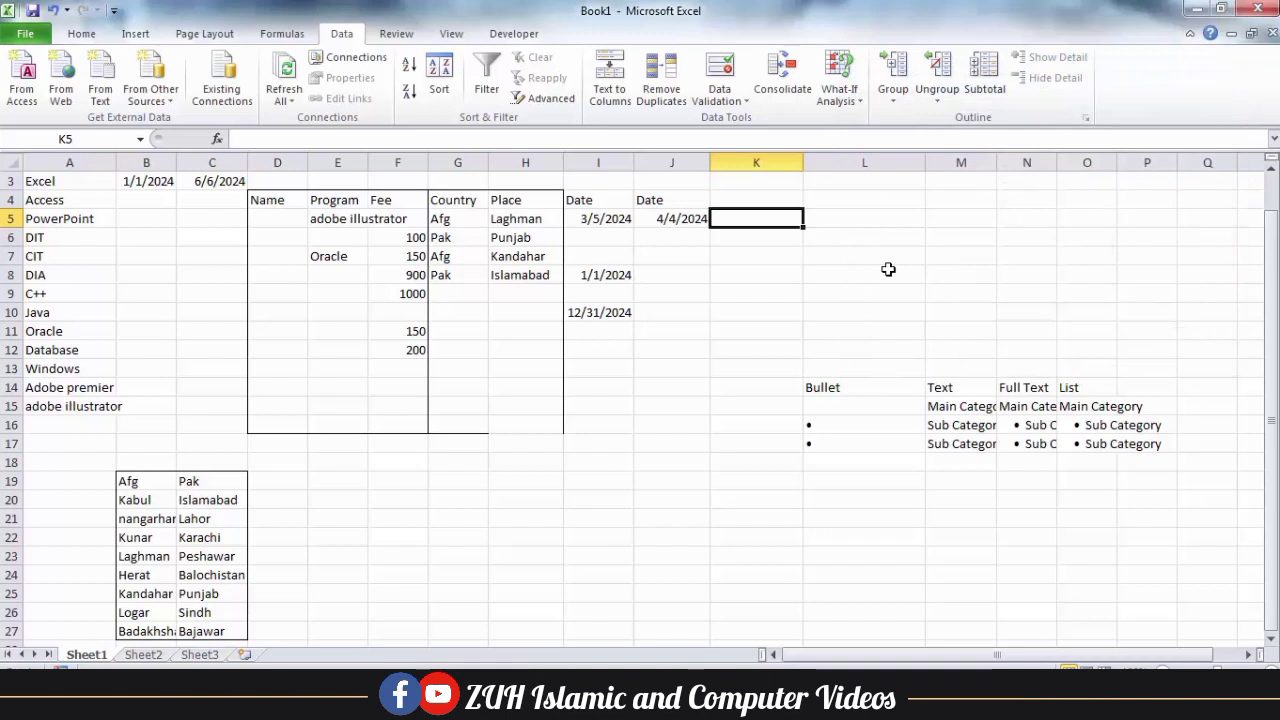
# Test the time rule in cell K5 by entering 2:00 PM and replacing it with 5:00 PM.
pyautogui.write('2:00')
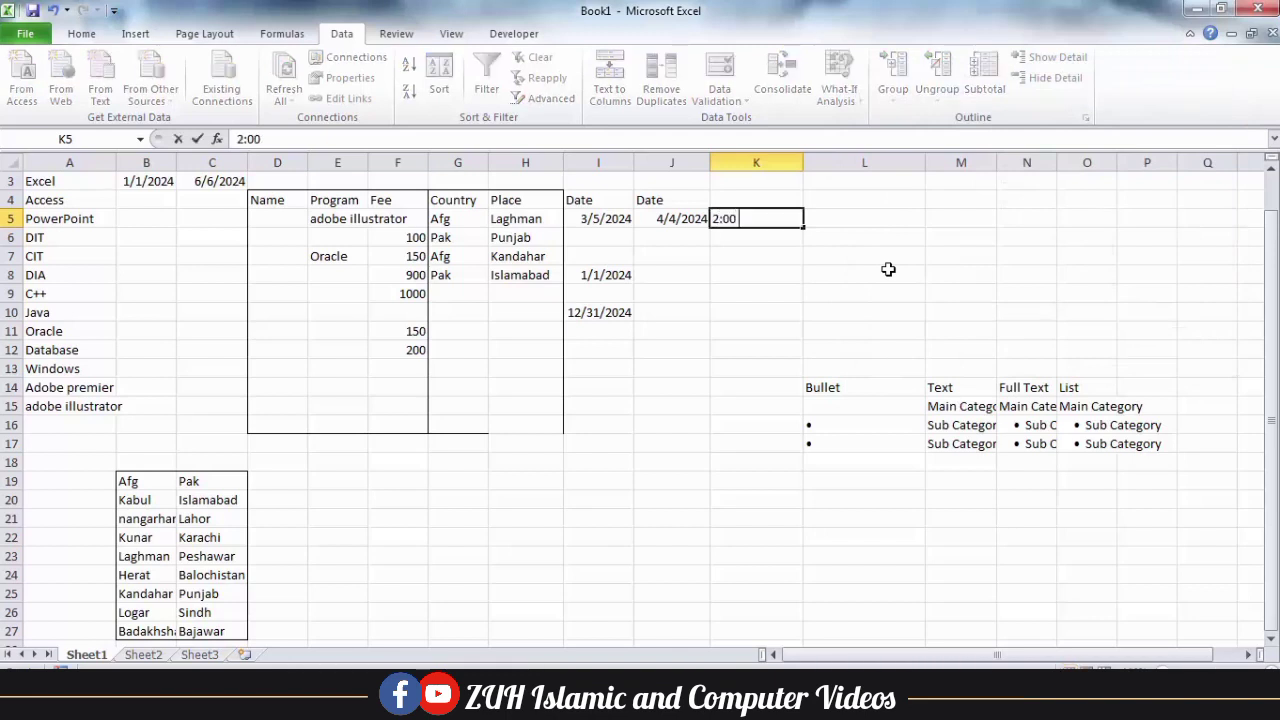
pyautogui.write(' PM')
pyautogui.press('Return')
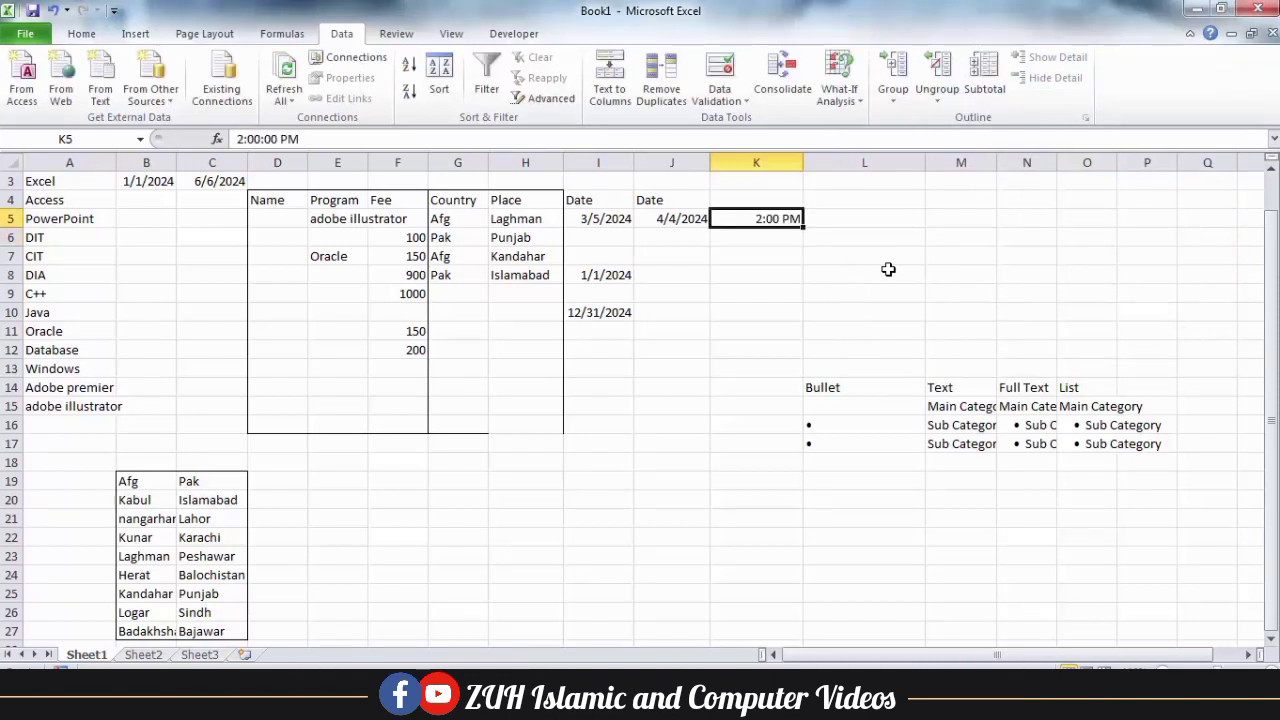
pyautogui.write('5:00 PM')
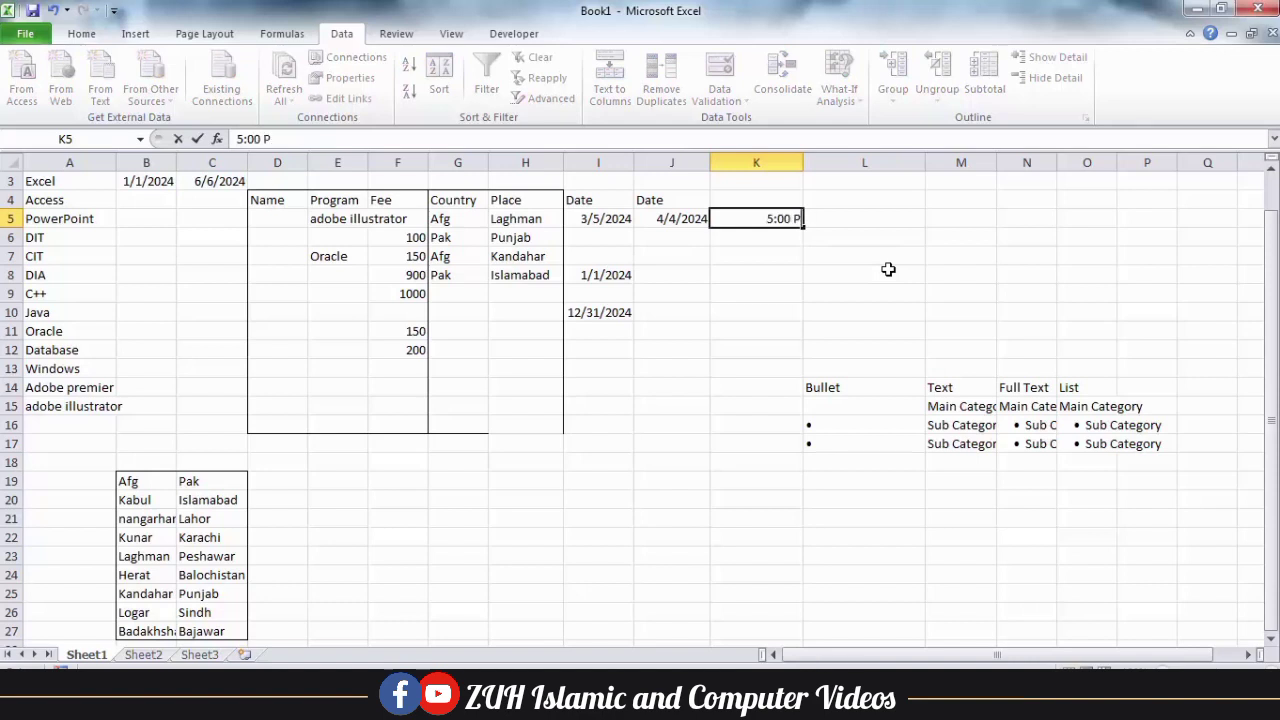
pyautogui.press('Return')
# Try to enter 5:01 PM in cell K5 and discard the entry.
pyautogui.press('Up')
pyautogui.write('5:01 PM')
pyautogui.press('Return')
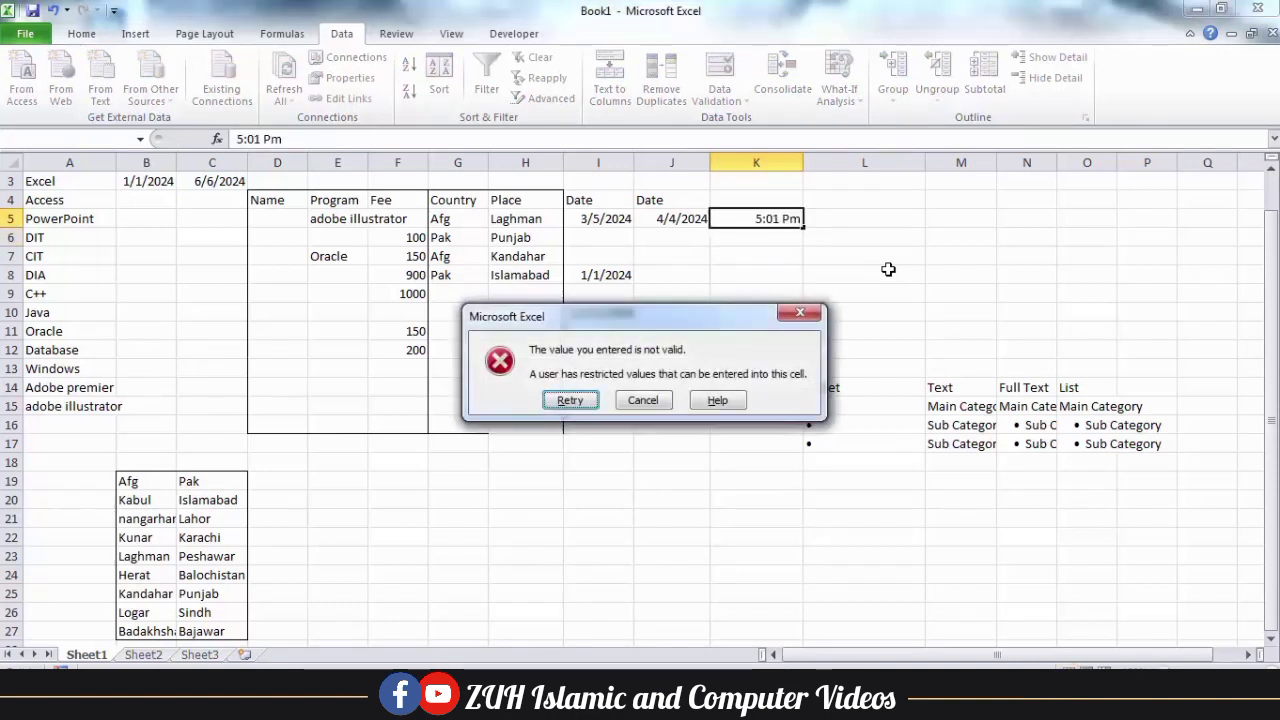
pyautogui.press('Return')
pyautogui.press('Escape')
pyautogui.click(775, 256)
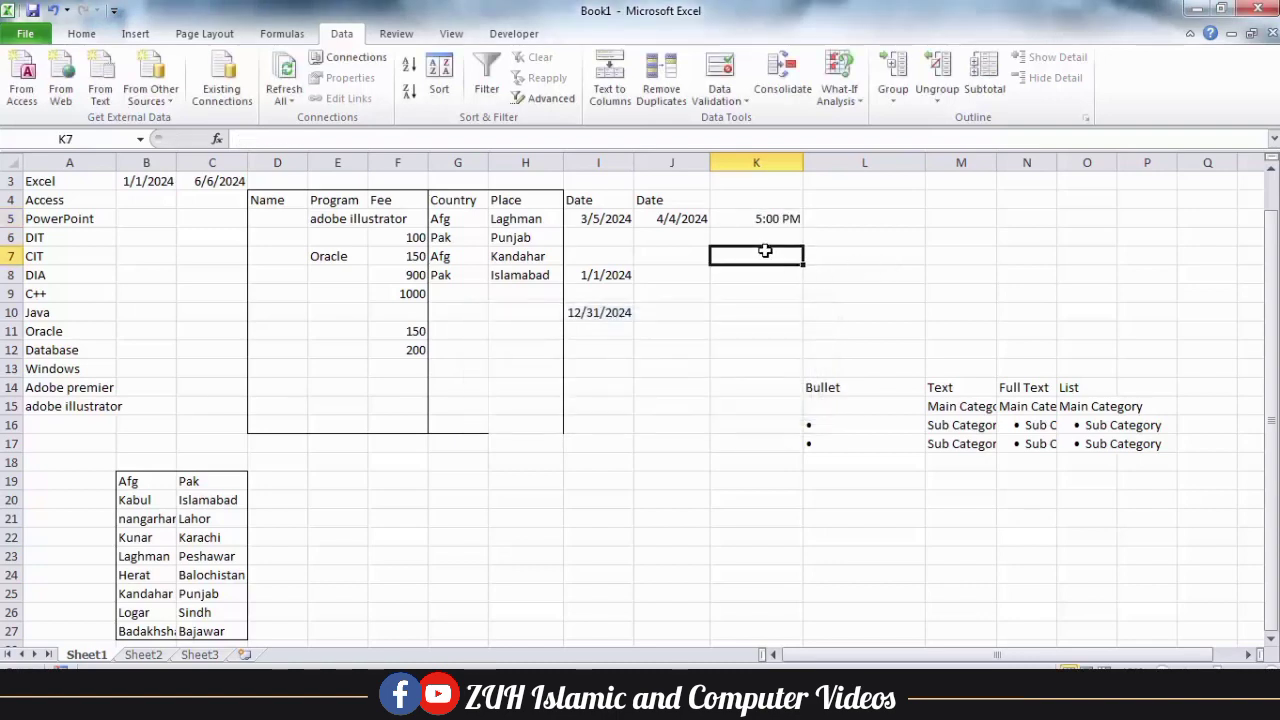
# Restrict cell K7 to text lengths between 3 and 10 with data validation and fill the rule down to K13.
pyautogui.click(720, 80)
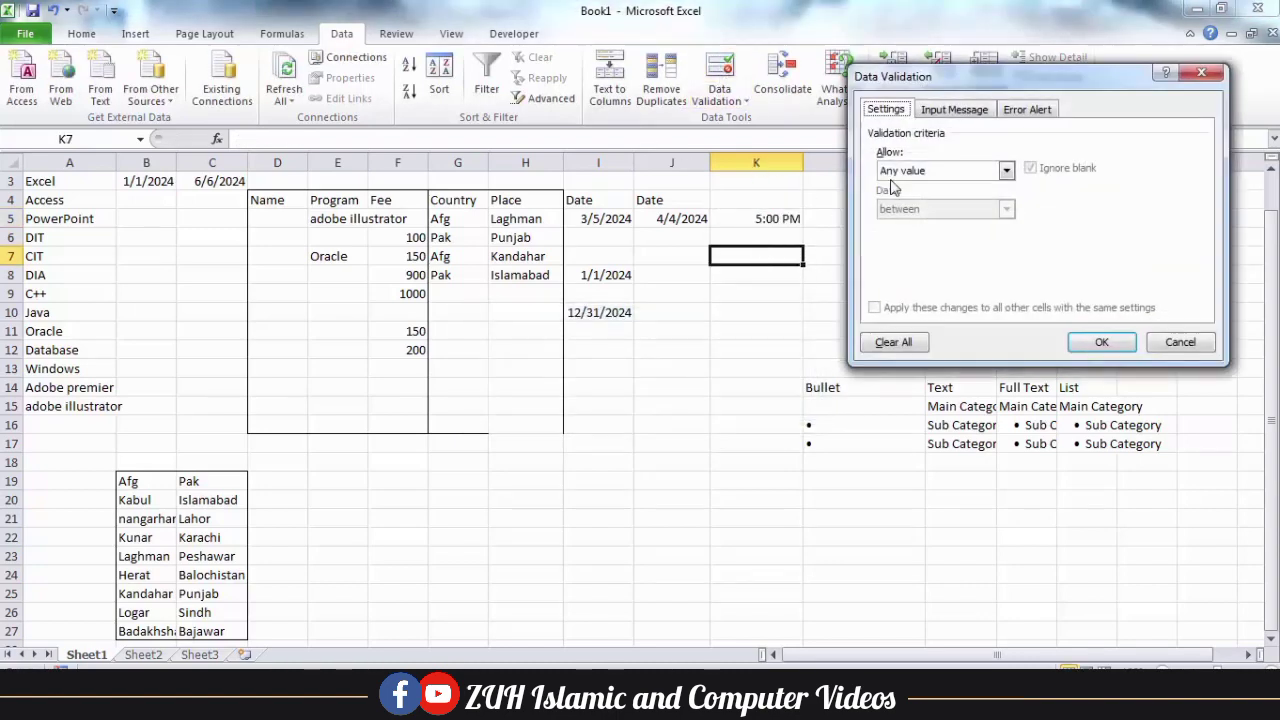
pyautogui.click(963, 172)
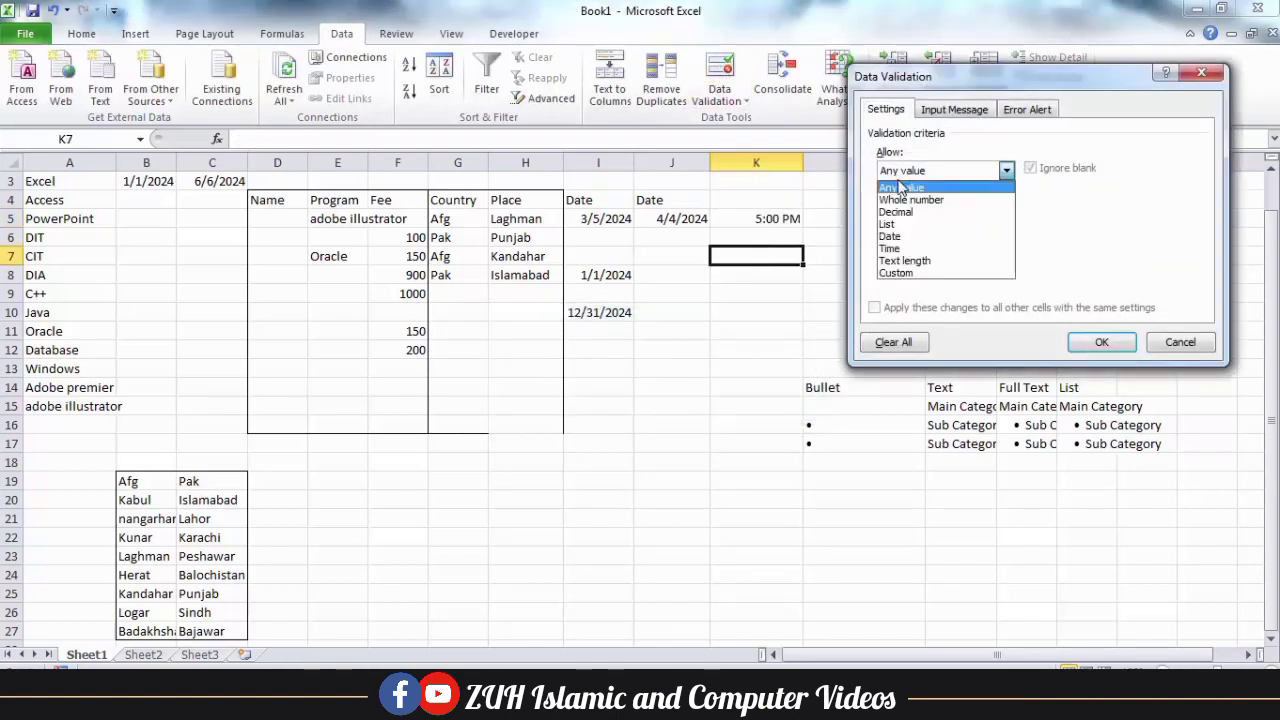
pyautogui.click(910, 260)
pyautogui.moveTo(922, 84); pyautogui.dragTo(934, 36)
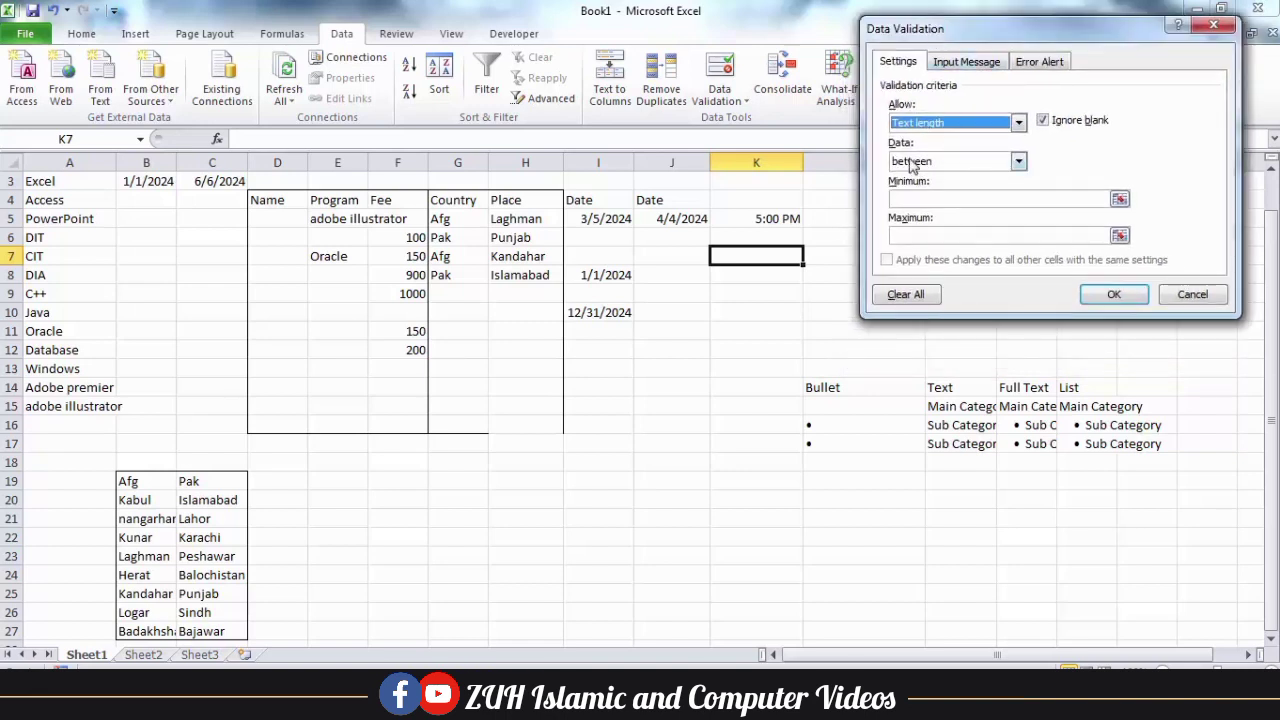
pyautogui.click(912, 162)
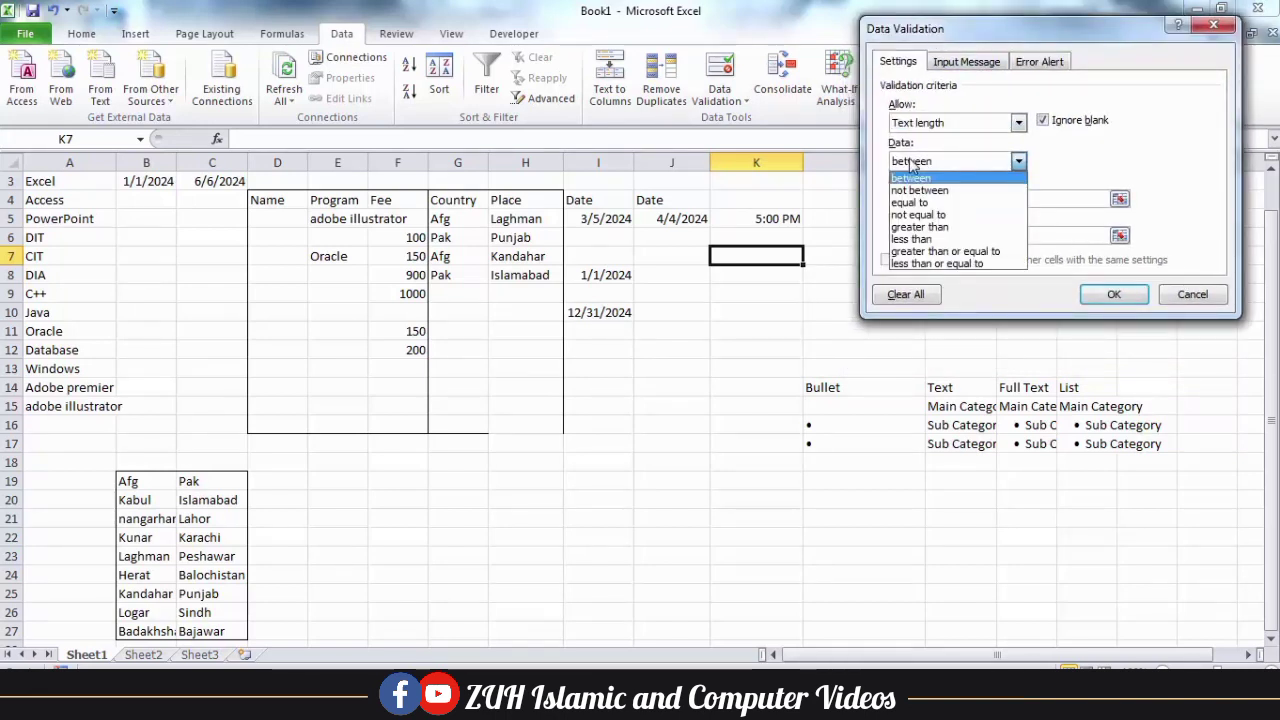
pyautogui.click(1010, 178)
pyautogui.click(925, 197)
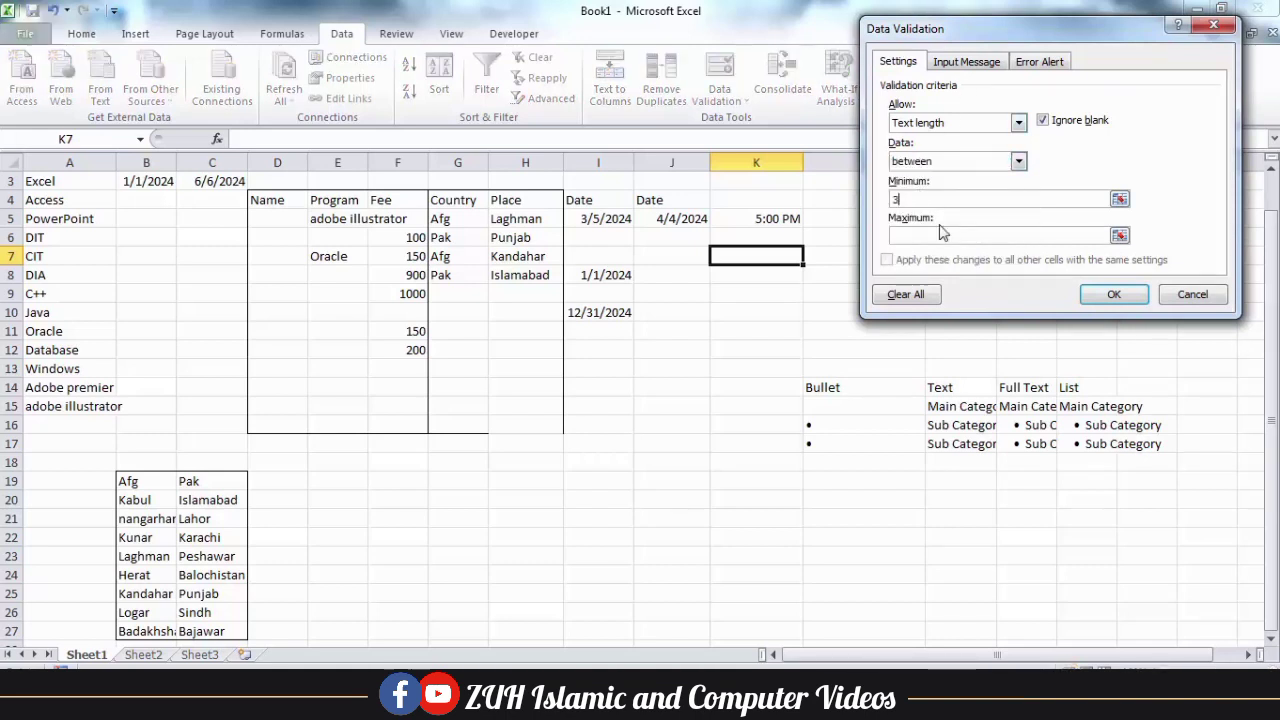
pyautogui.click(937, 235)
pyautogui.write('10')
pyautogui.click(1113, 294)
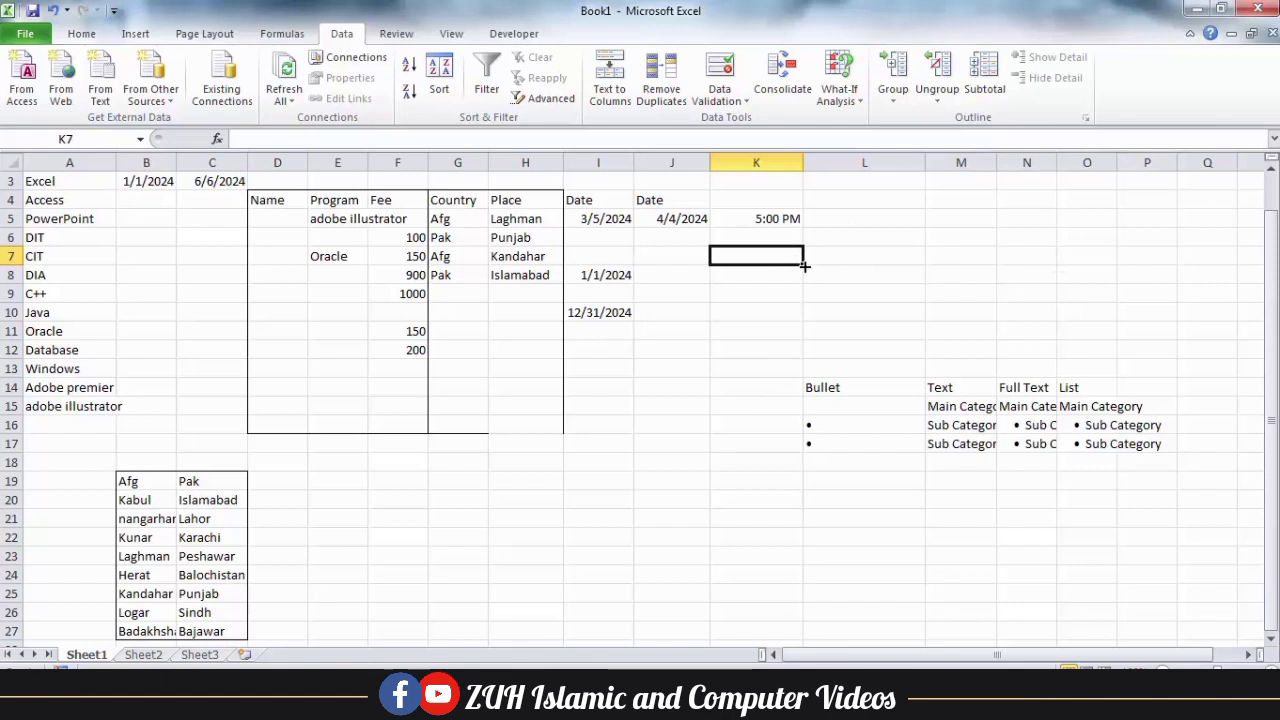
pyautogui.moveTo(804, 265); pyautogui.dragTo(802, 374)
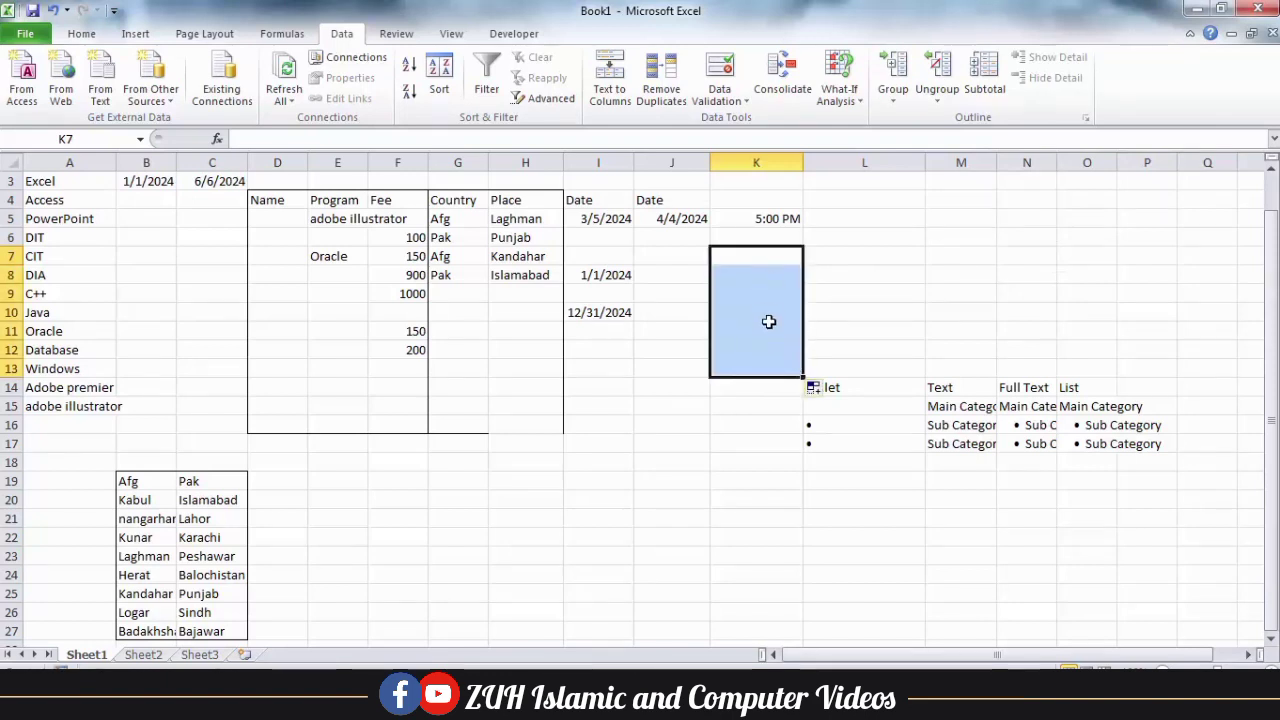
# Test the text length rule in cell K9 by trying a and aa, and enter abc.
pyautogui.click(770, 300)
pyautogui.write('a')
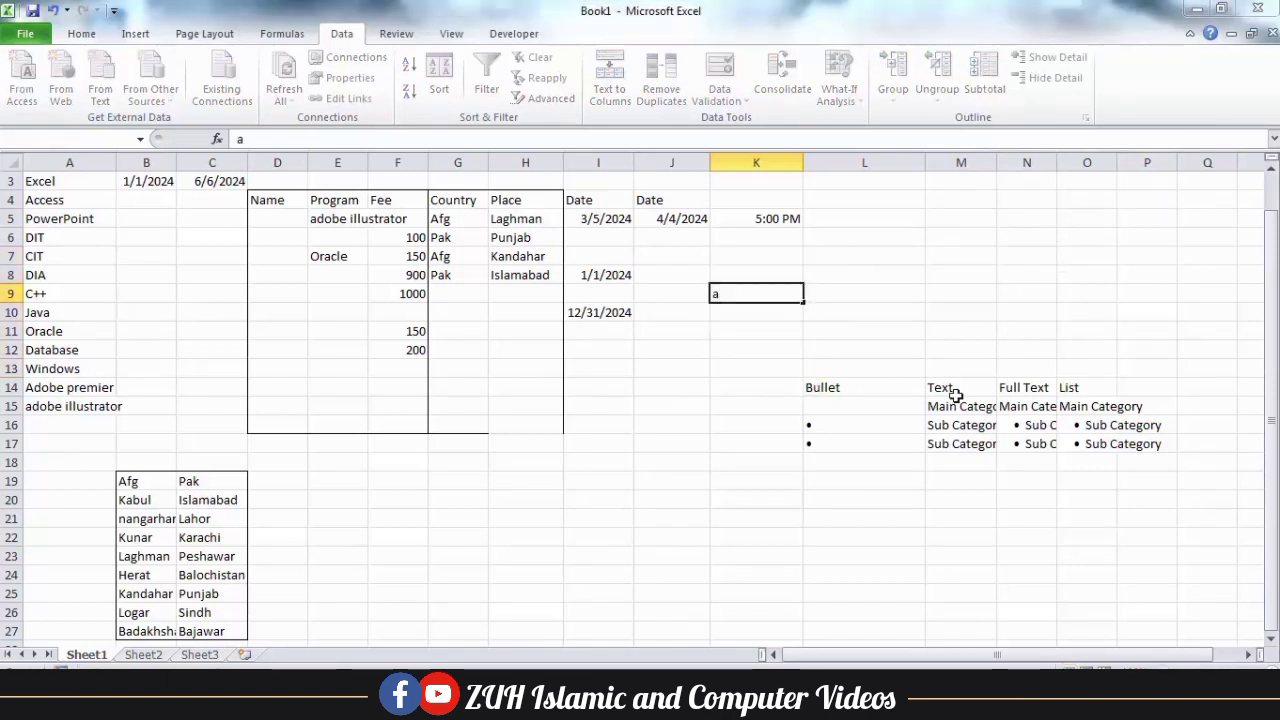
pyautogui.press('Return')
pyautogui.press('Return')
pyautogui.write('a')
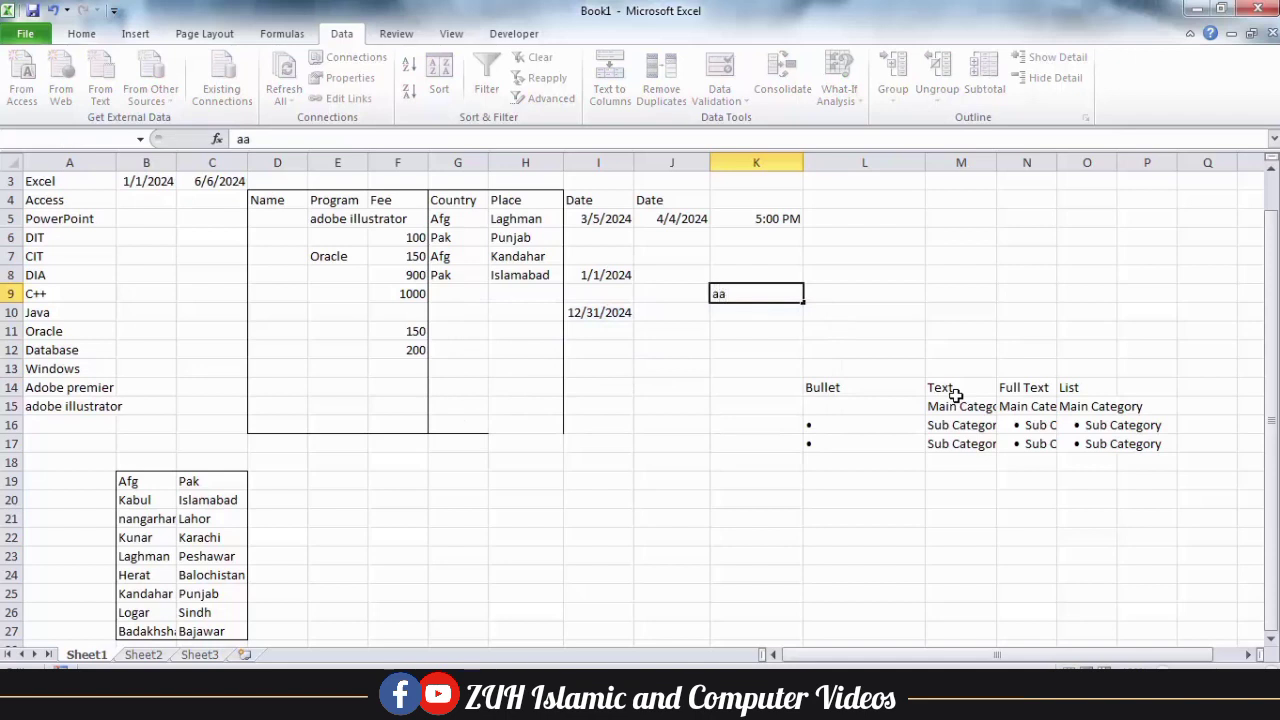
pyautogui.press('Return')
pyautogui.press('Return')
pyautogui.write('a')
pyautogui.press('Return')
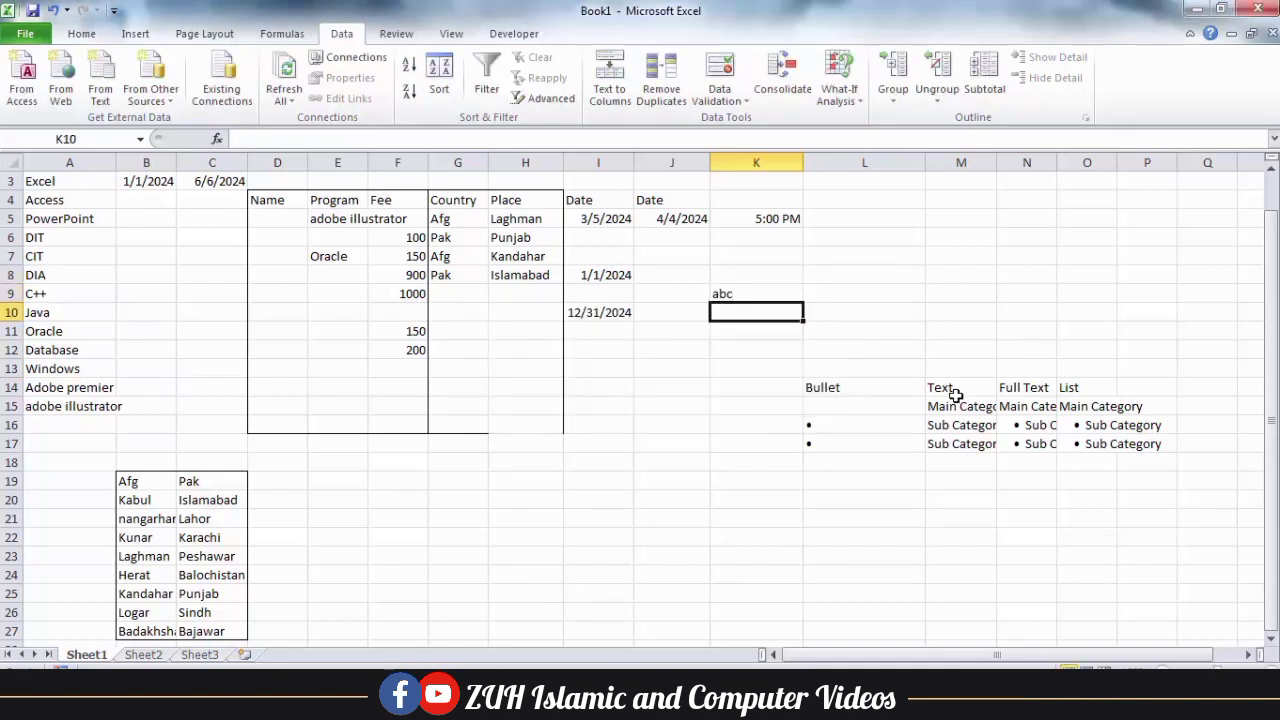
# Try to enter asldfjsldfj in cell K10 and shorten the entry to asldfjsldf.
pyautogui.write('asldfjsldfj')
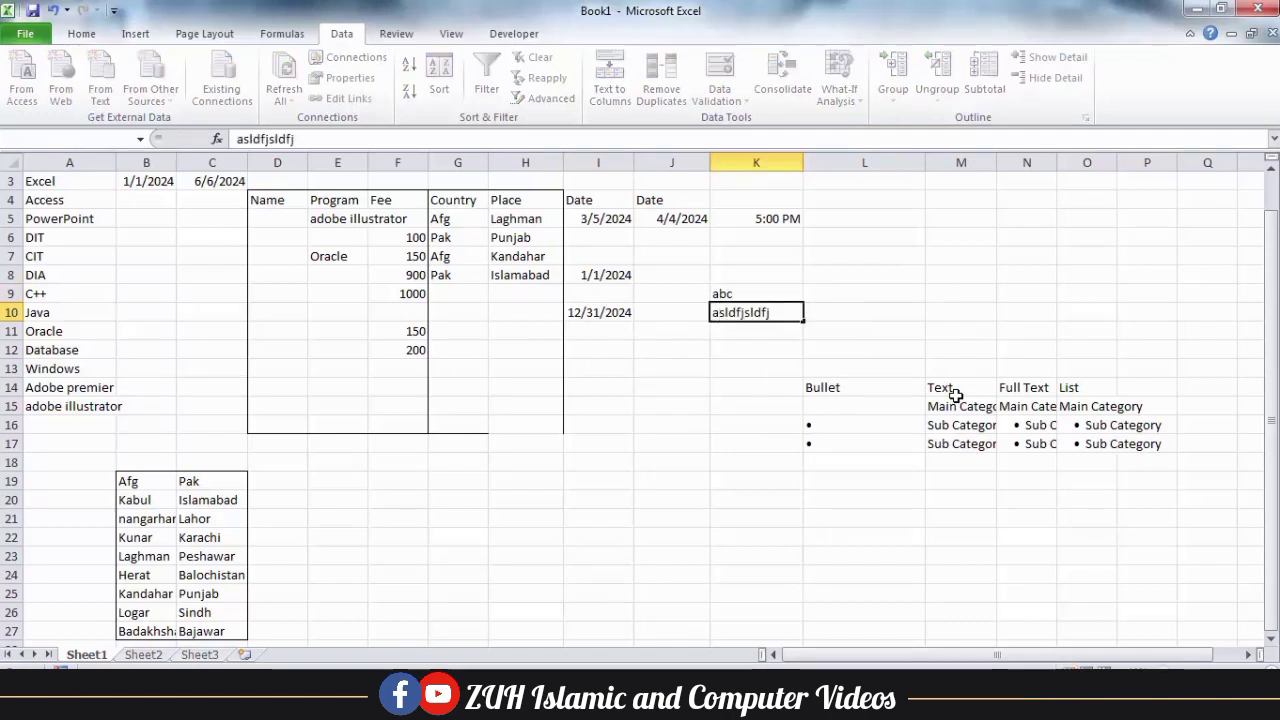
pyautogui.press('Return')
pyautogui.press('Return')
pyautogui.press('Return')
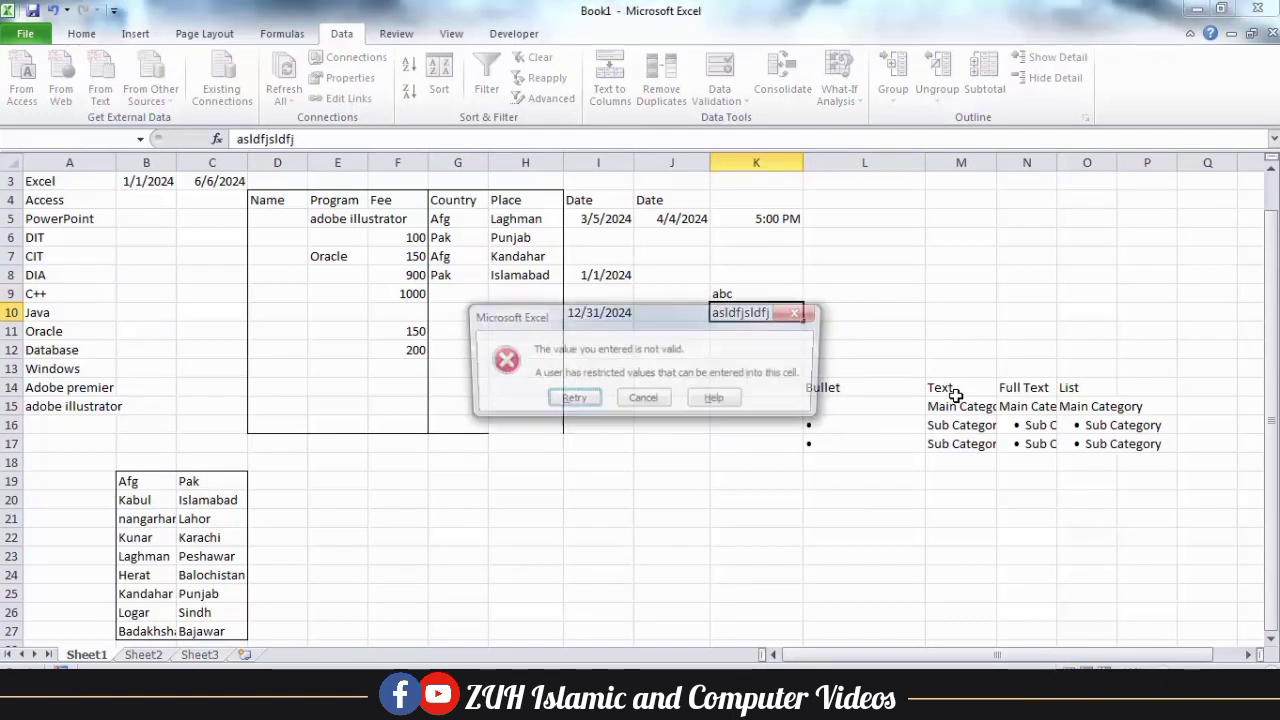
pyautogui.press('Return')
pyautogui.press('Return')
pyautogui.press('Return')
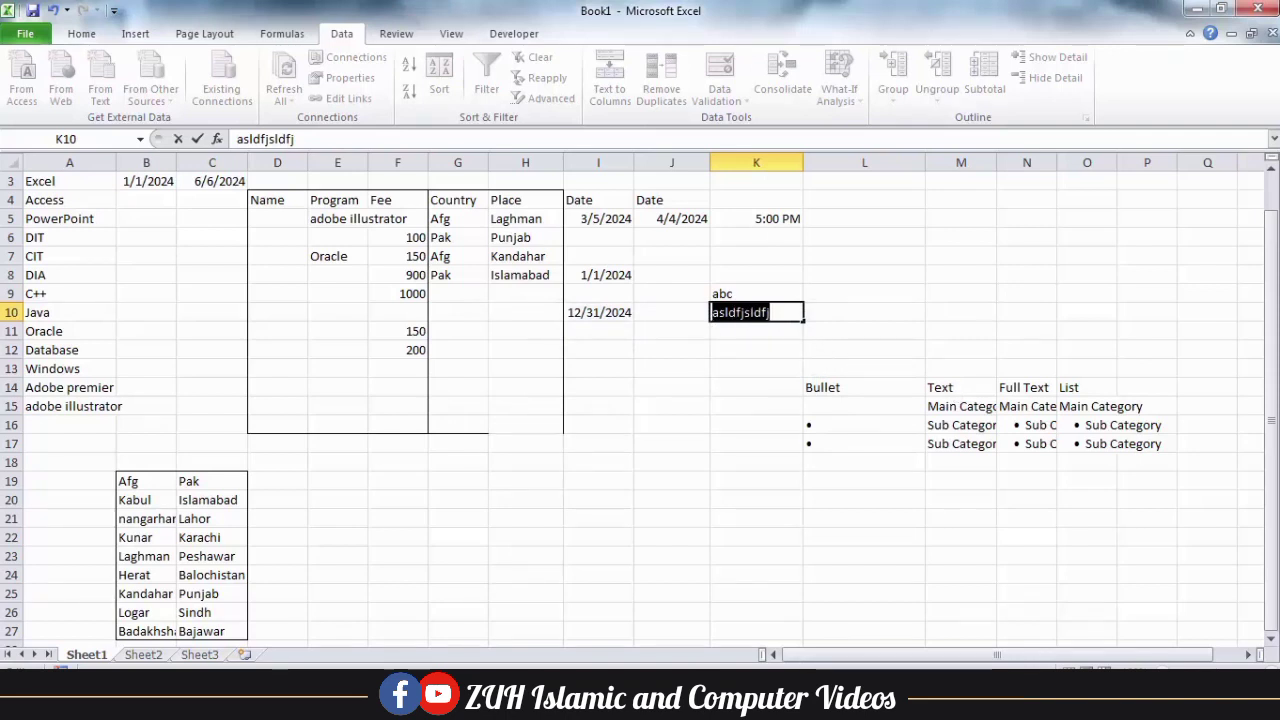
pyautogui.click(775, 312)
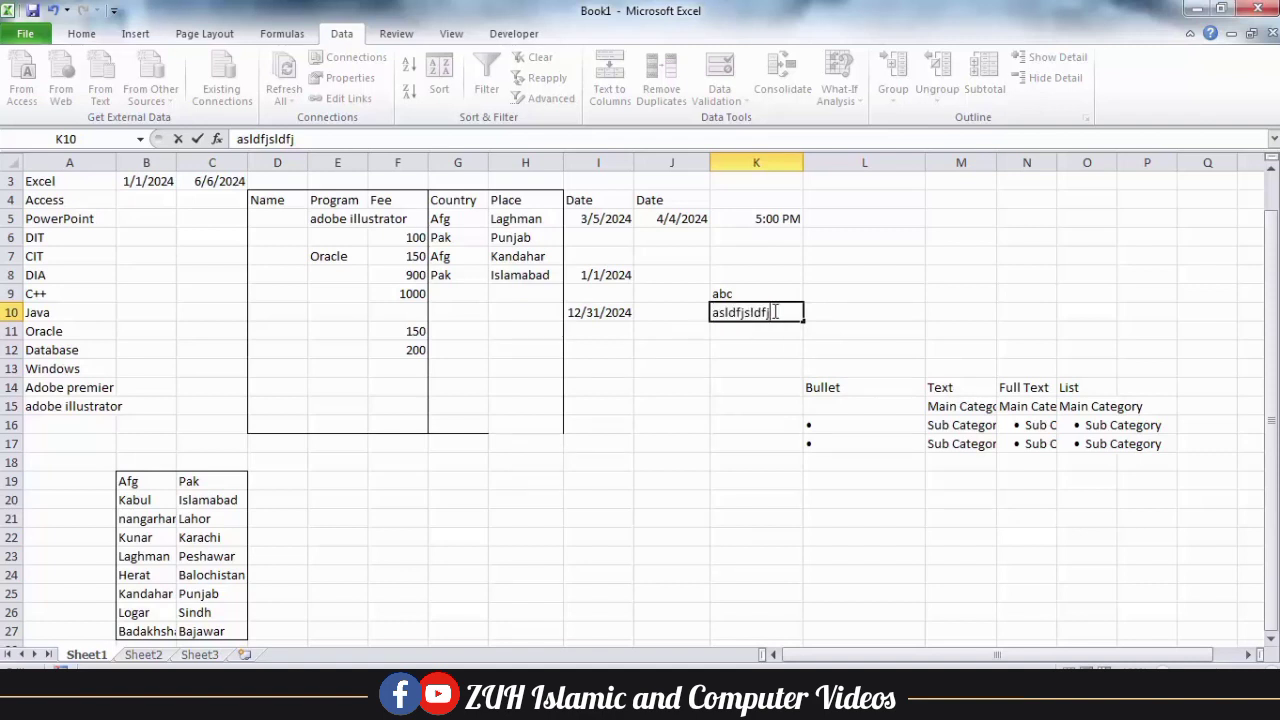
pyautogui.press('Return')
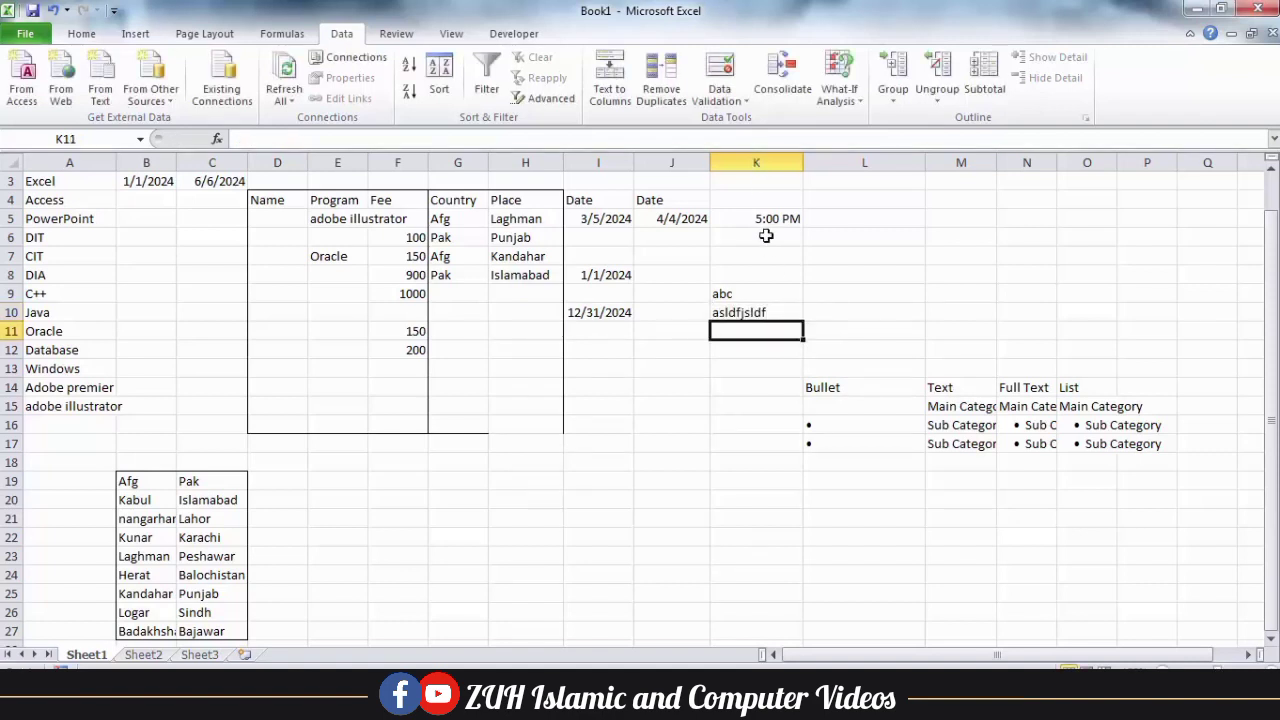
pyautogui.hotkey('alt', 'a')
pyautogui.press('v')
pyautogui.press('v')
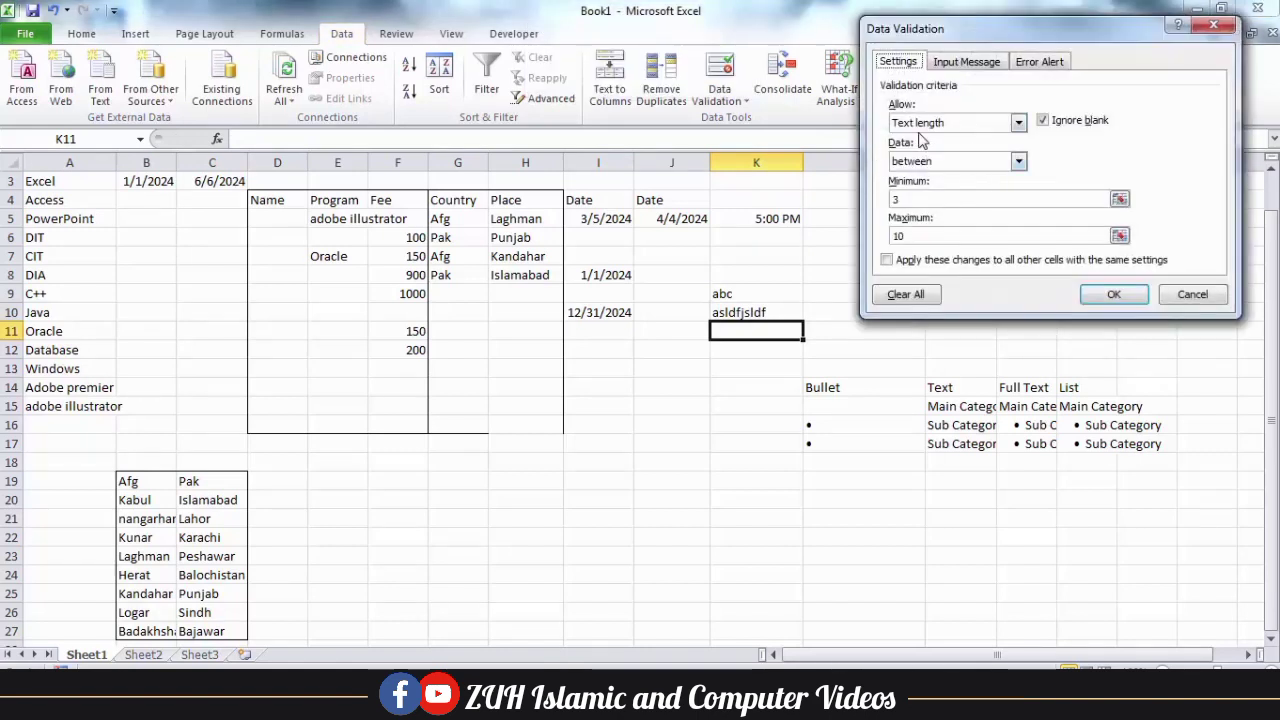
pyautogui.click(923, 122)
pyautogui.click(921, 226)
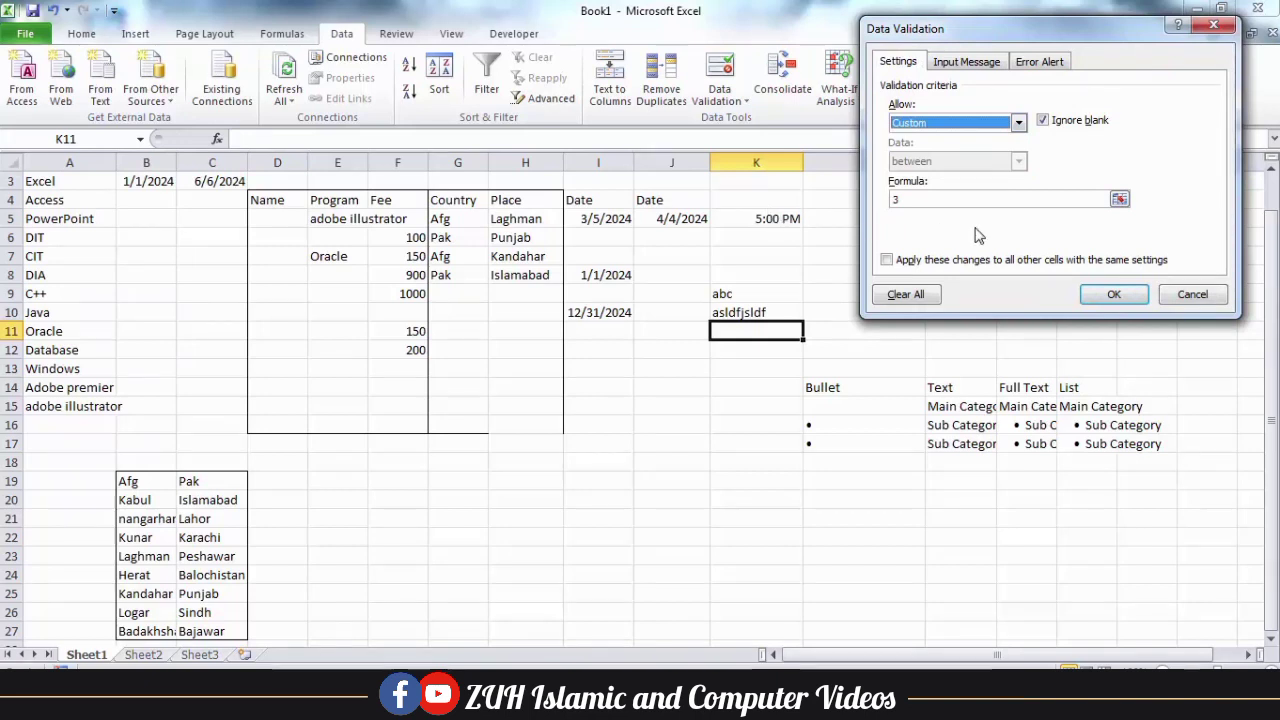
pyautogui.press('Escape')
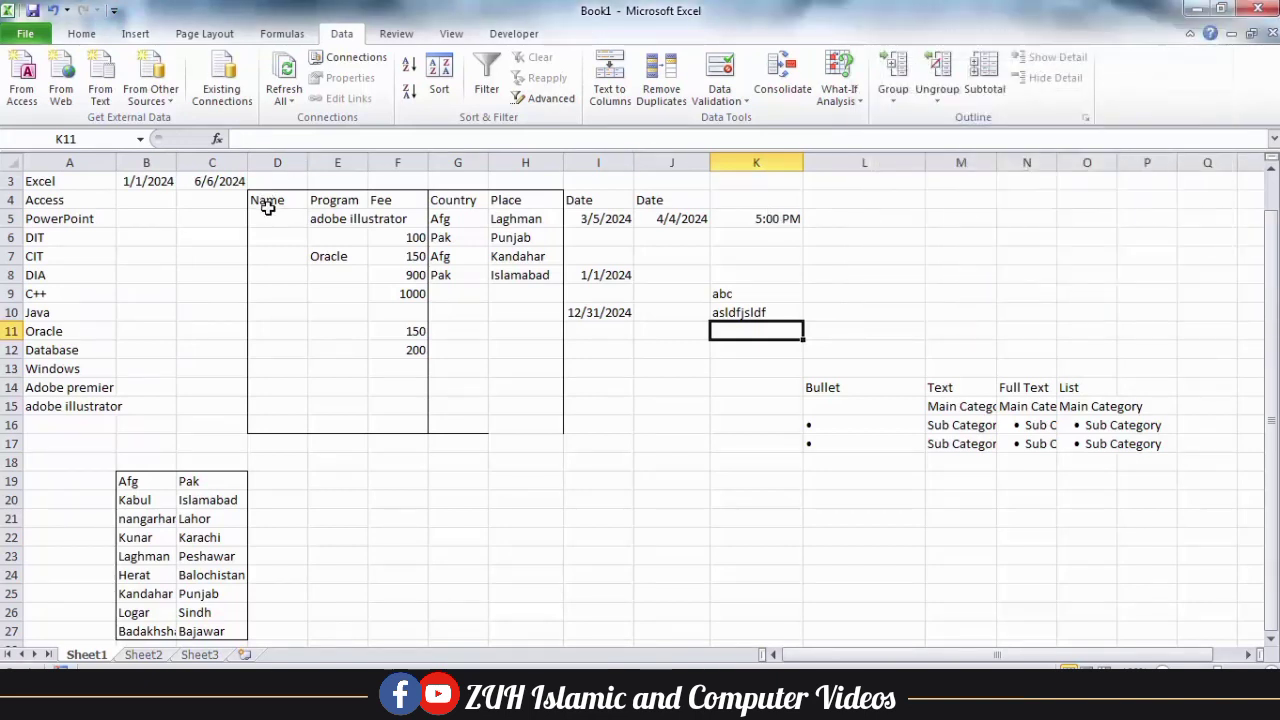
# Add custom data validation to the Name cells D5:D16 with the formula =istext(D5).
pyautogui.moveTo(268, 216); pyautogui.dragTo(287, 415)
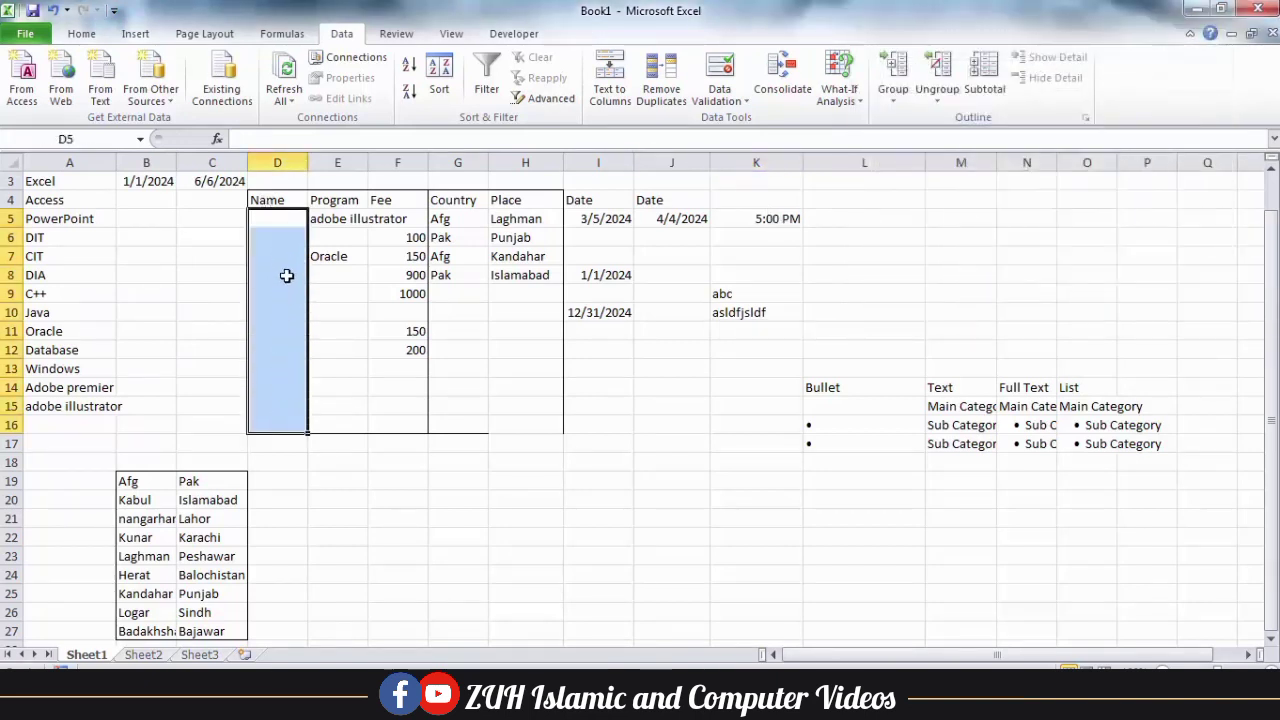
pyautogui.click(719, 72)
pyautogui.click(915, 122)
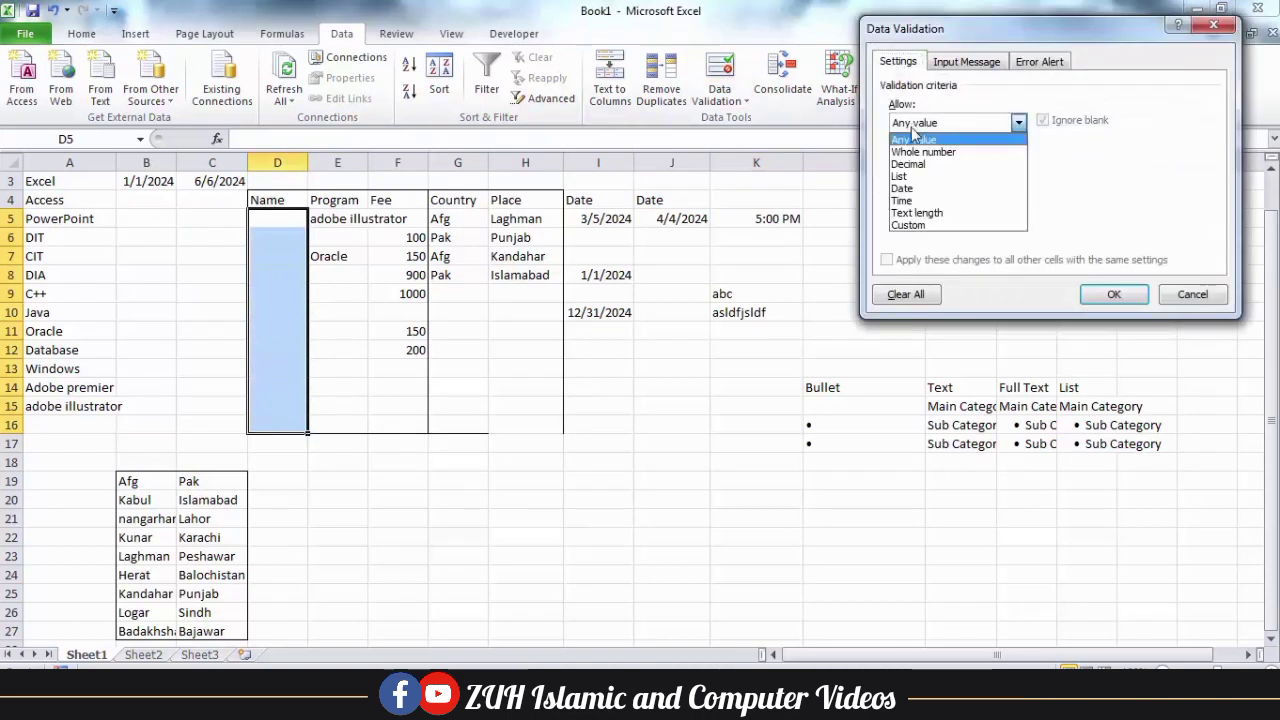
pyautogui.click(912, 221)
pyautogui.click(909, 203)
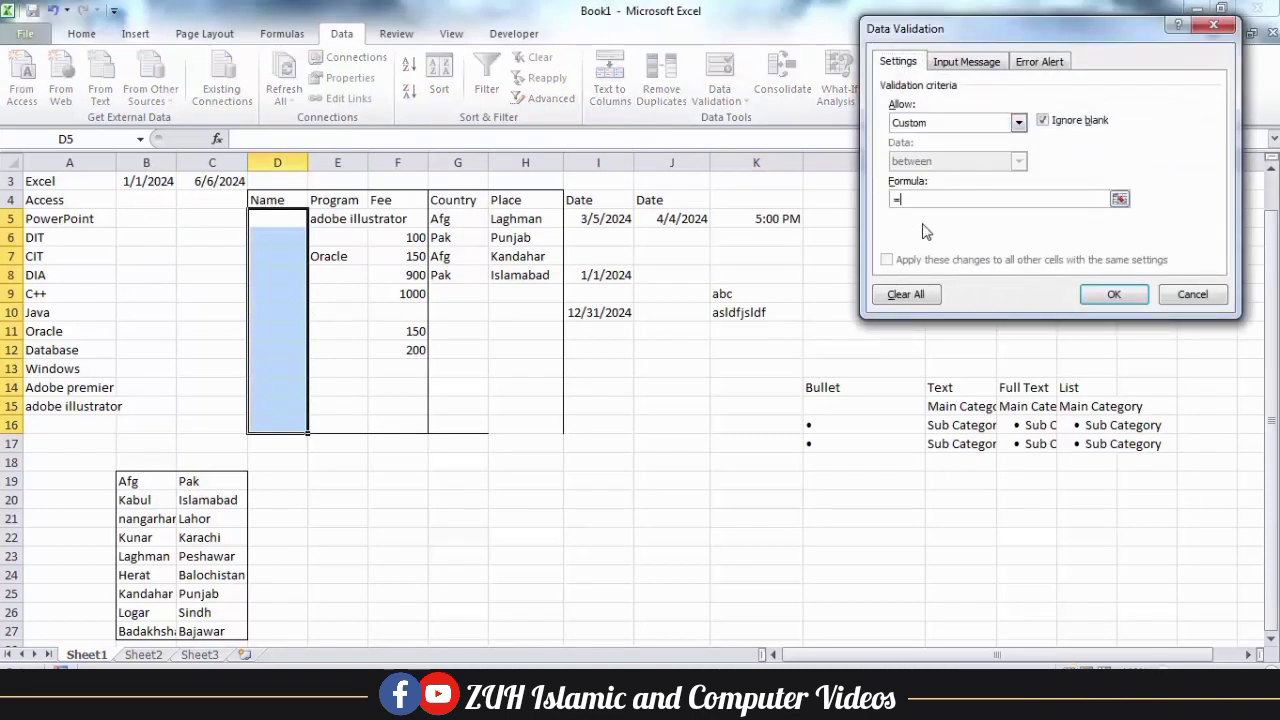
pyautogui.write('=istext(')
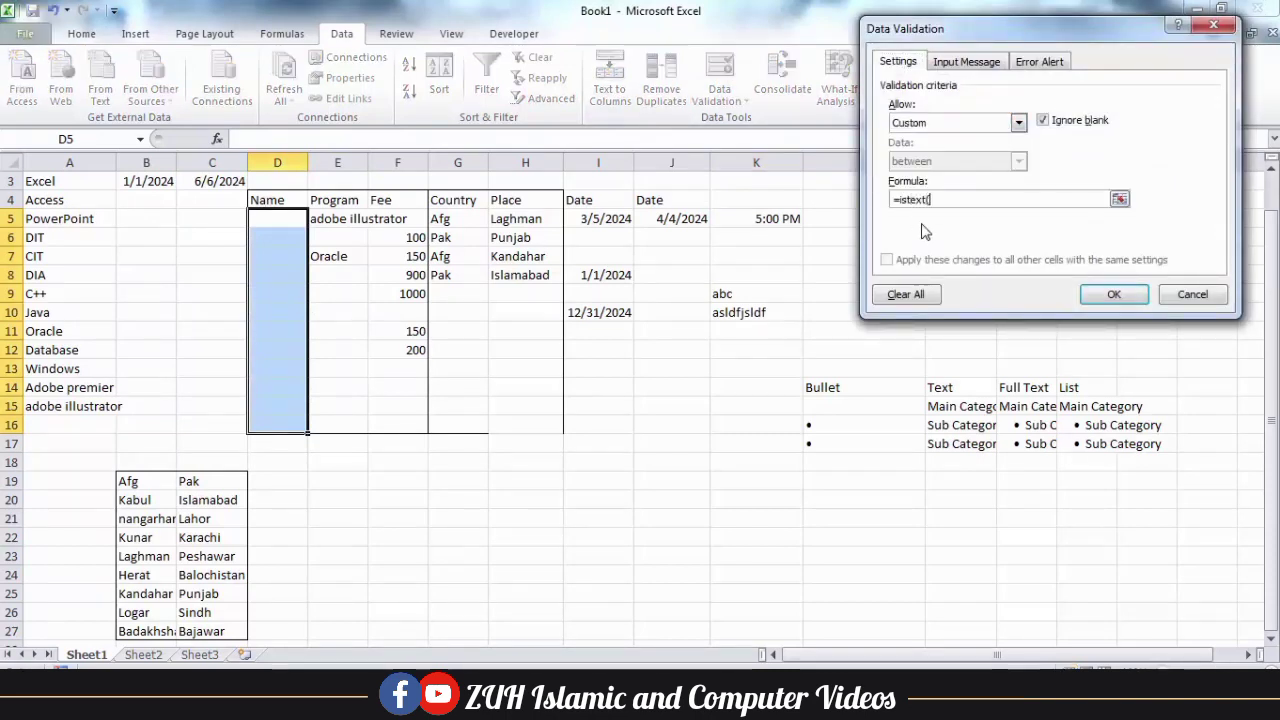
pyautogui.click(288, 218)
pyautogui.write(')')
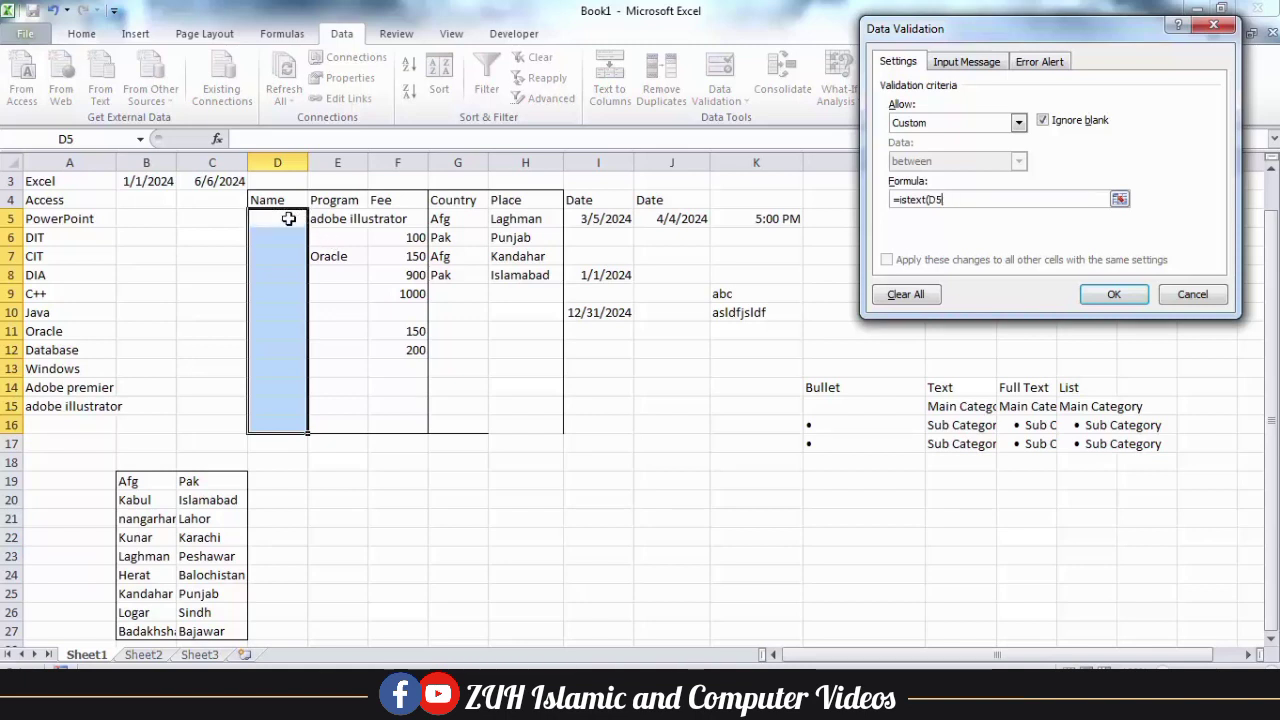
pyautogui.press('Return')
# Test the text-only rule in the Name column by entering abc in D5 and aslfjsdf in D6.
pyautogui.click(287, 222)
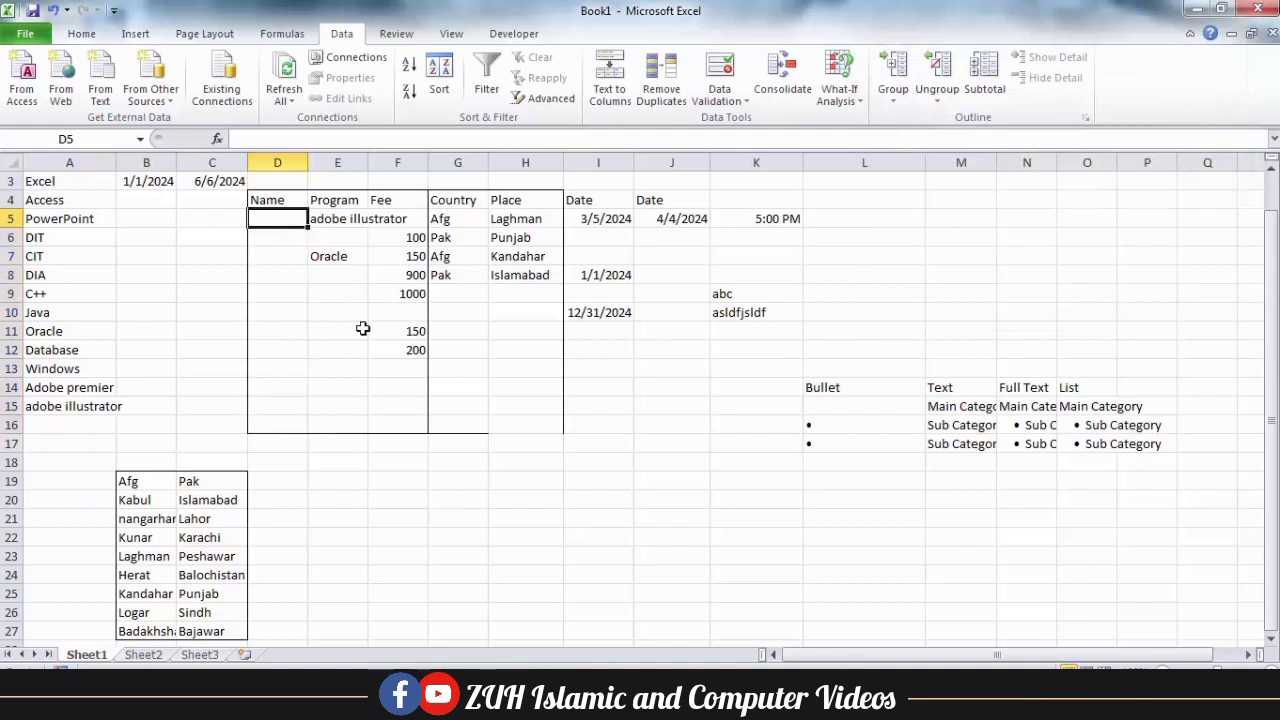
pyautogui.write('abc')
pyautogui.press('Return')
pyautogui.write('aslfjsdf')
pyautogui.press('Return')
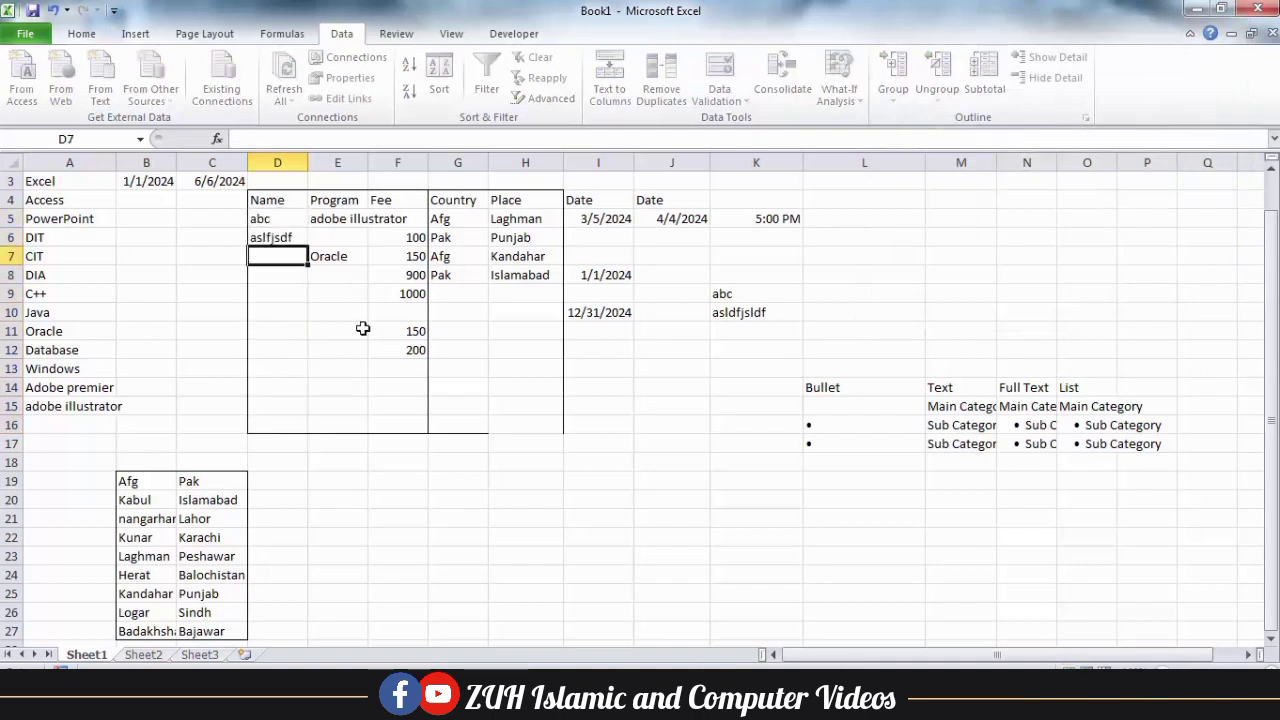
# Try to enter the number 123 in cell D7 of the Name column.
pyautogui.write('123')
pyautogui.press('Return')
pyautogui.press('Return')
pyautogui.press('Return')
pyautogui.press('Return')
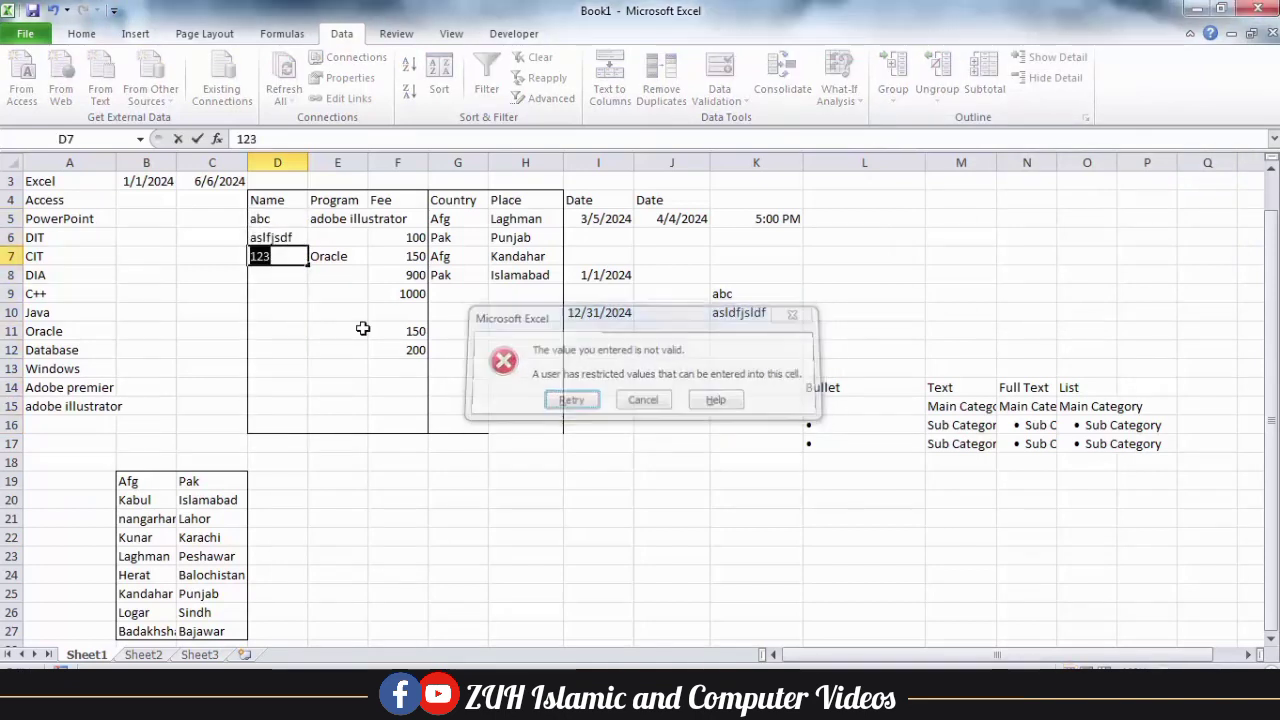
# Enter the mixed values 234asd in cell D7 and asdf23 in cell D9.
pyautogui.write('234asd')
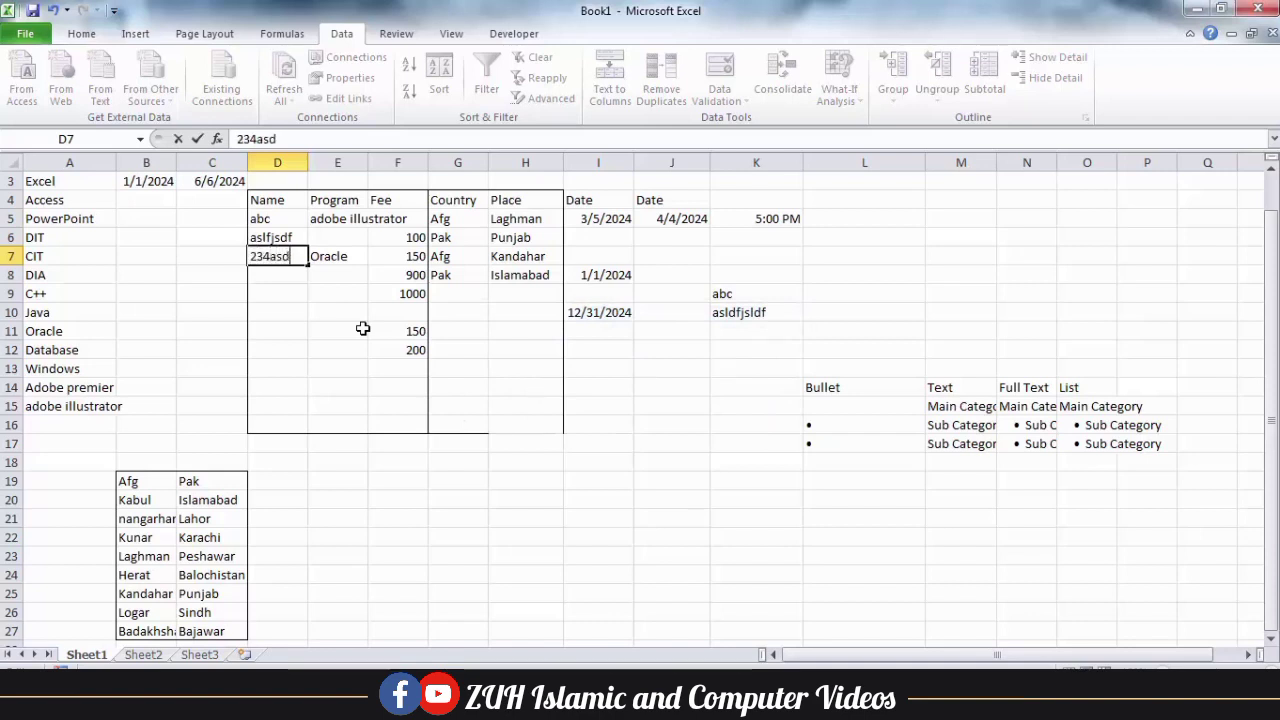
pyautogui.press('Return')
pyautogui.press('Return')
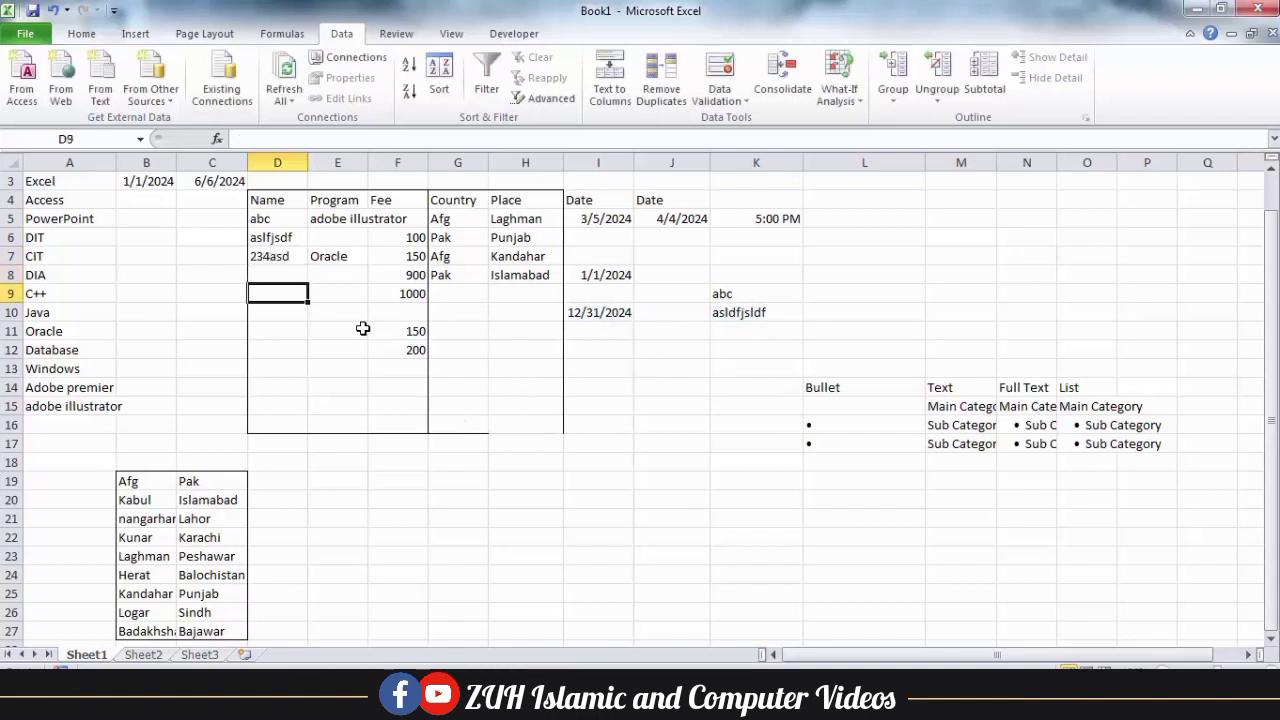
pyautogui.write('asdf23')
pyautogui.press('Return')
pyautogui.press('Return')
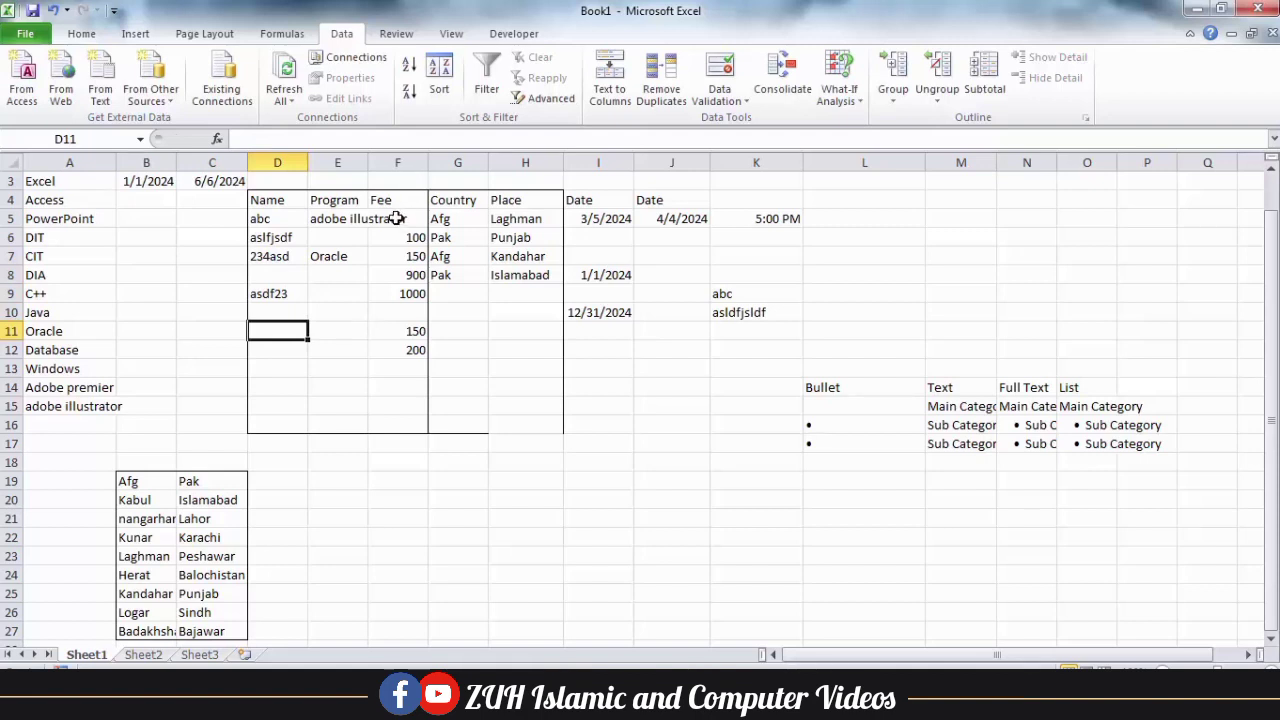
# Replace the validation on the Fee cells F5:F16 with a custom rule using the formula =isnumber(F5).
pyautogui.moveTo(397, 218); pyautogui.dragTo(405, 423)
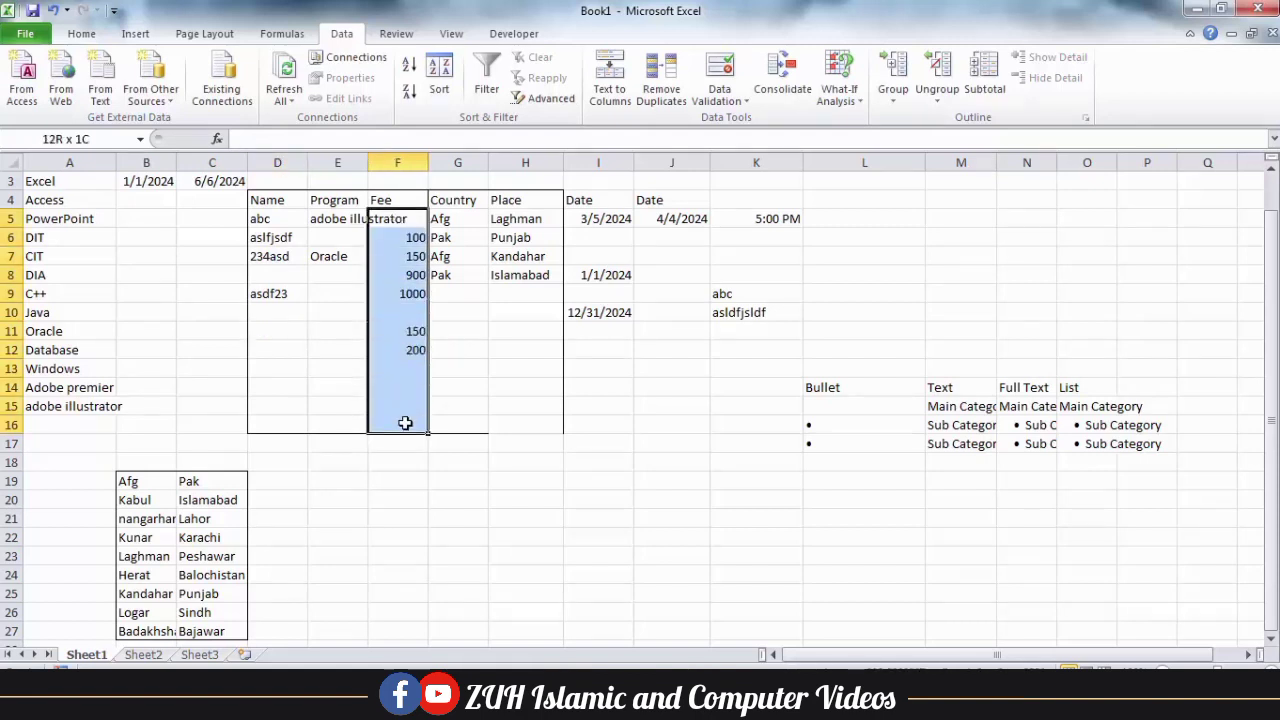
pyautogui.hotkey('alt', 'd')
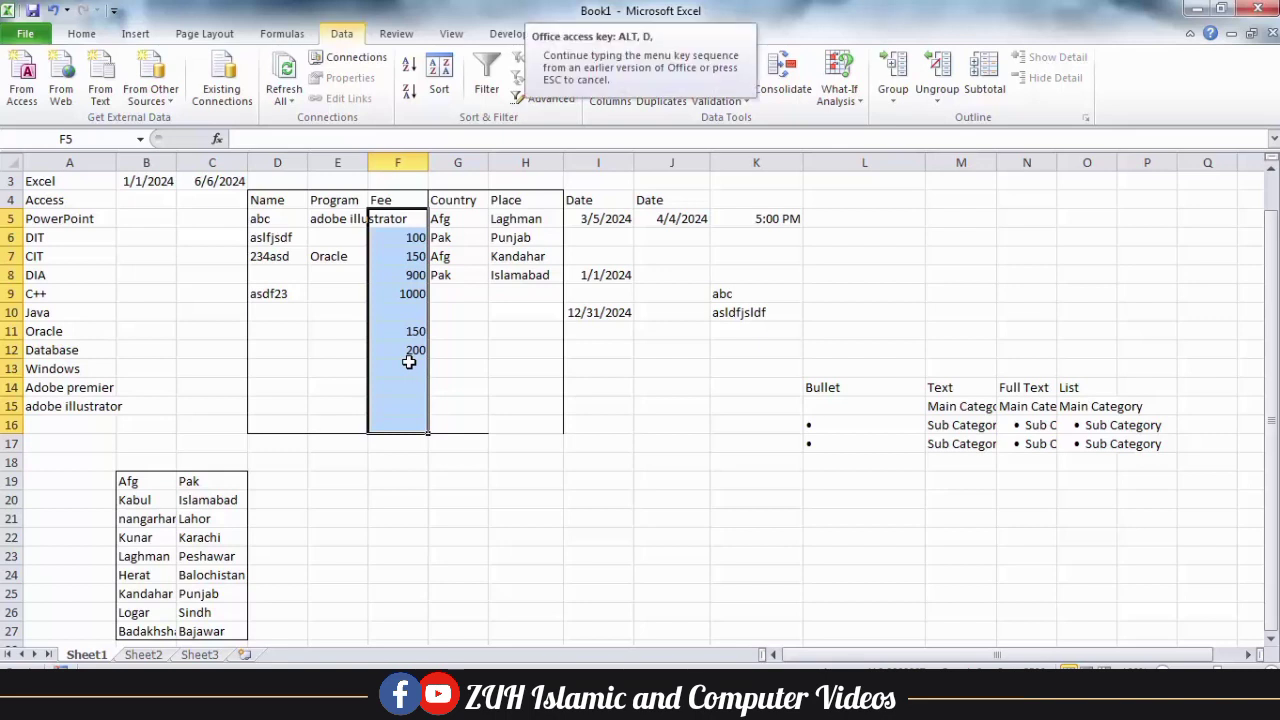
pyautogui.press('l')
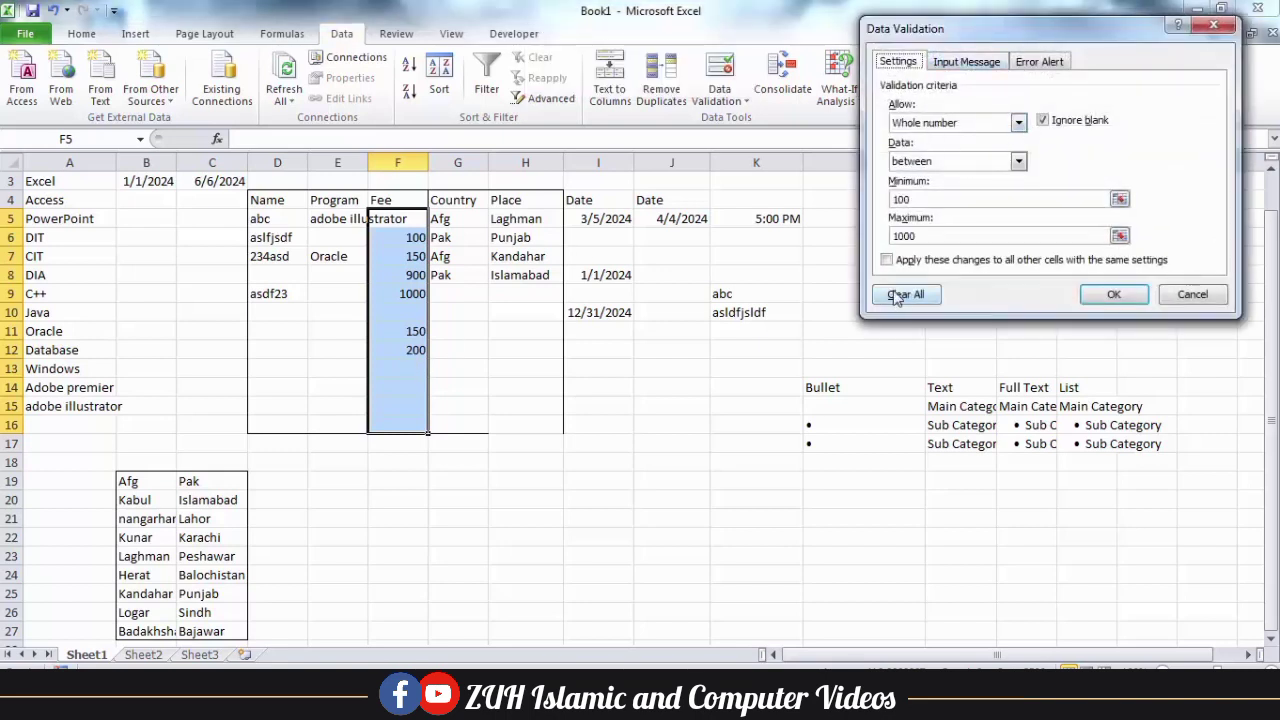
pyautogui.click(898, 296)
pyautogui.click(928, 125)
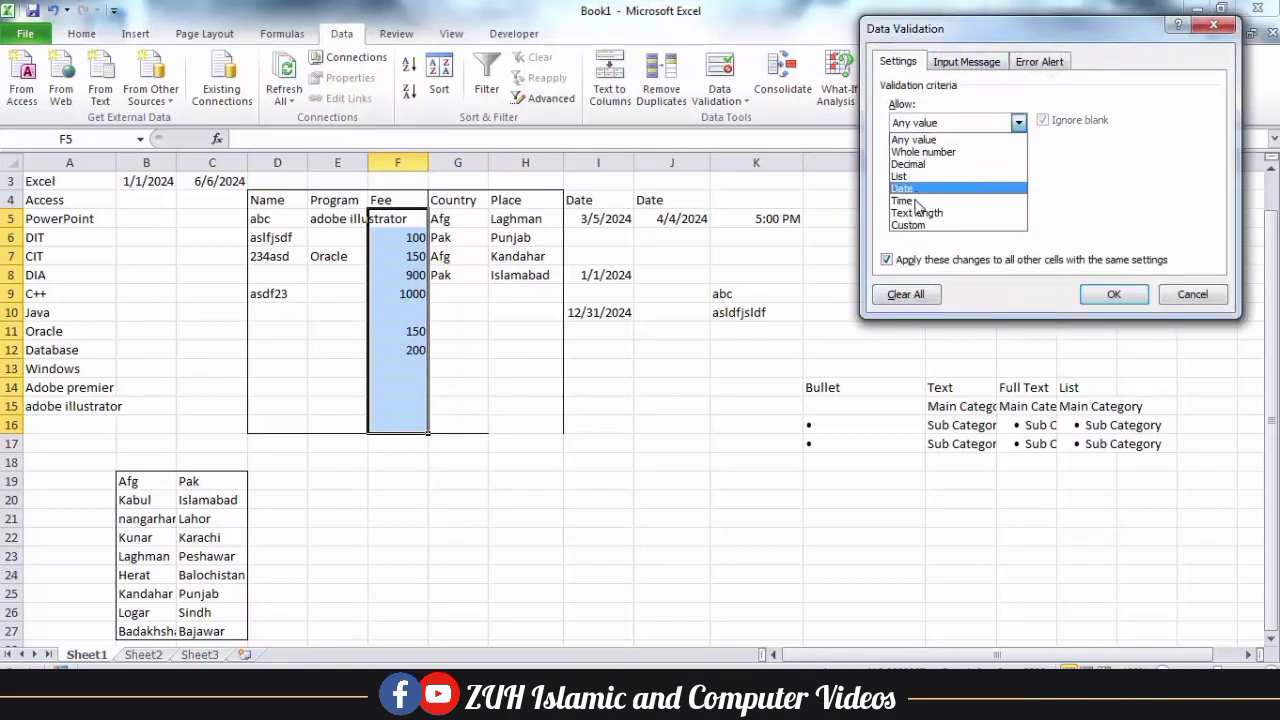
pyautogui.click(917, 225)
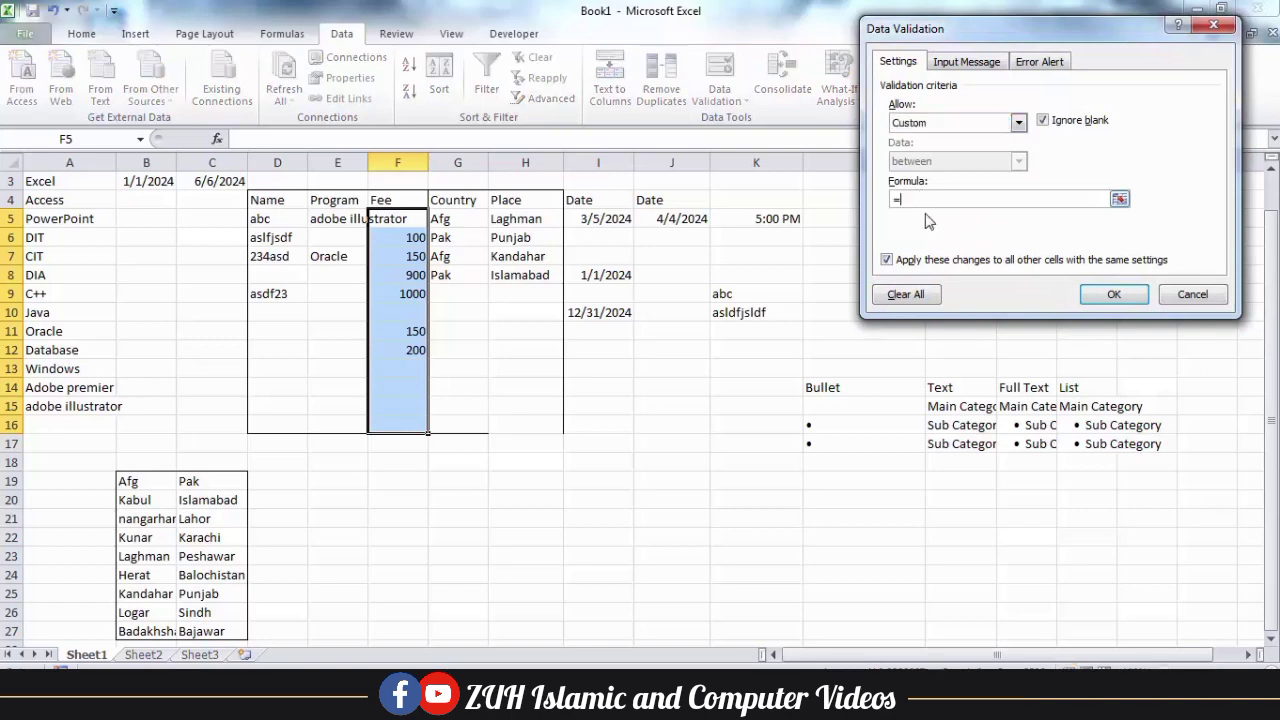
pyautogui.write('=isnumber(')
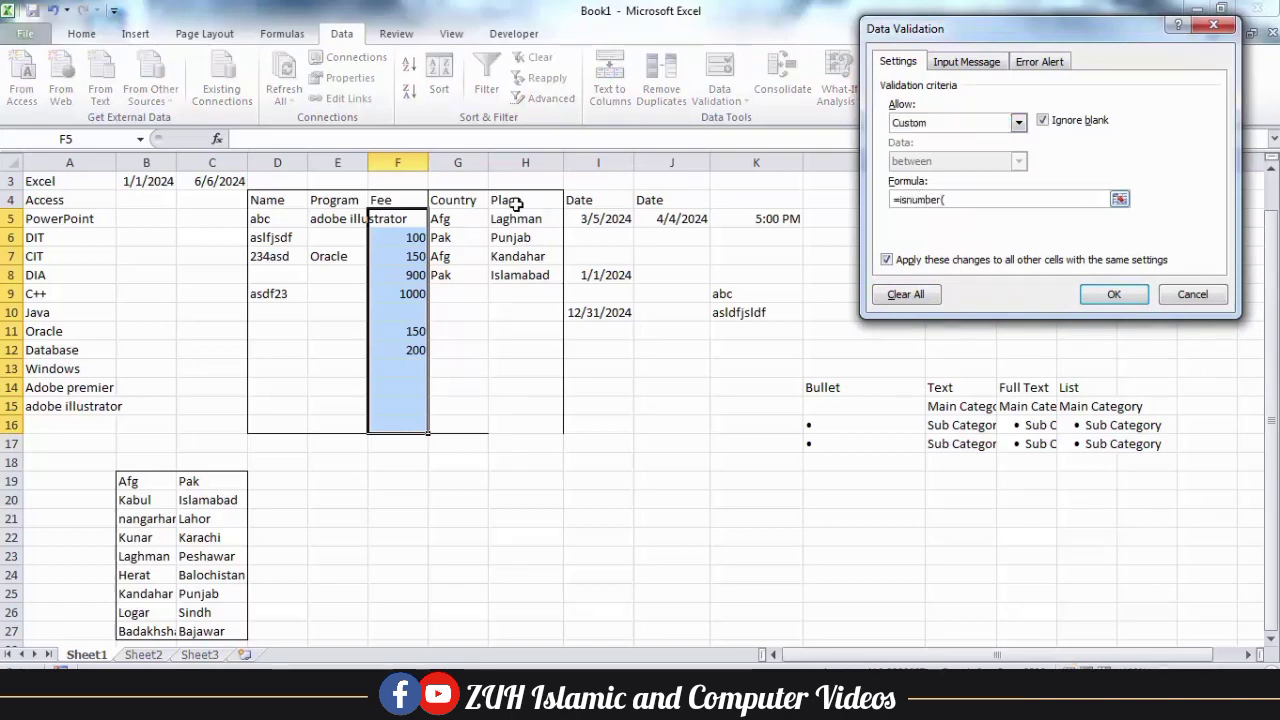
pyautogui.click(405, 219)
pyautogui.write(')')
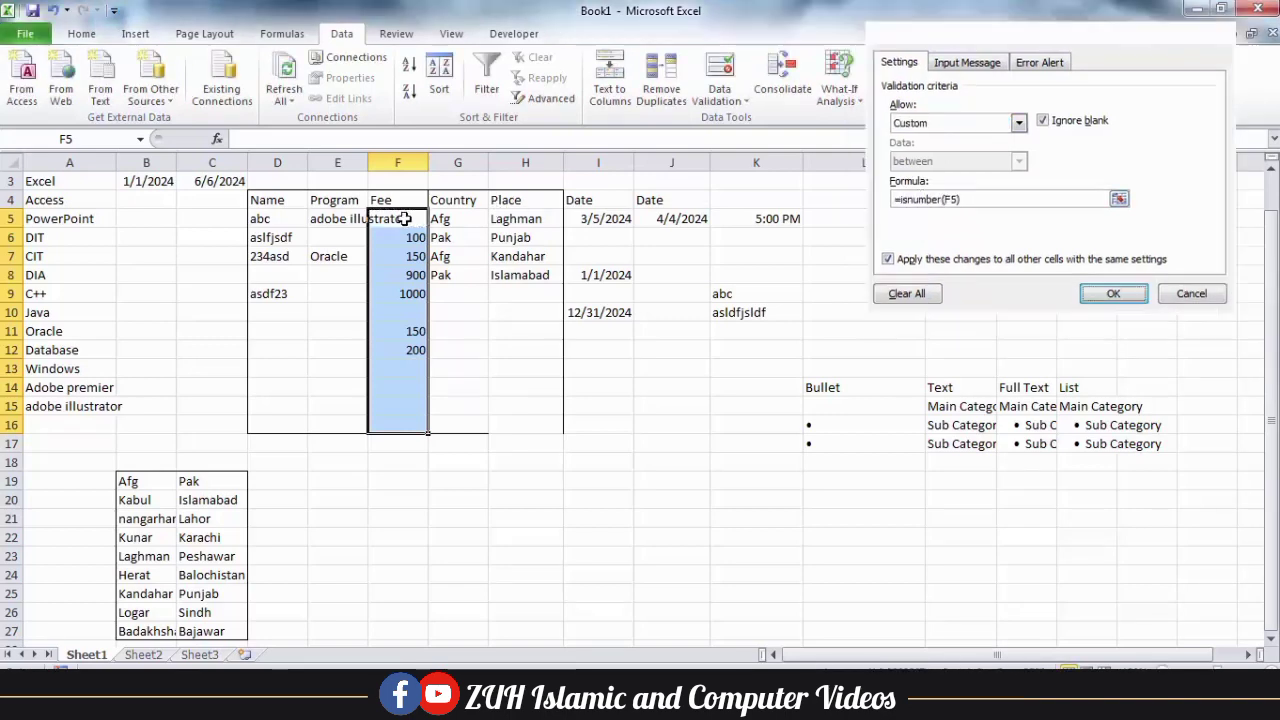
pyautogui.press('Return')
# Test the number-only rule by entering 23423423 in cell F5 of the Fee column.
pyautogui.click(409, 218)
pyautogui.write('23423423')
pyautogui.press('Return')
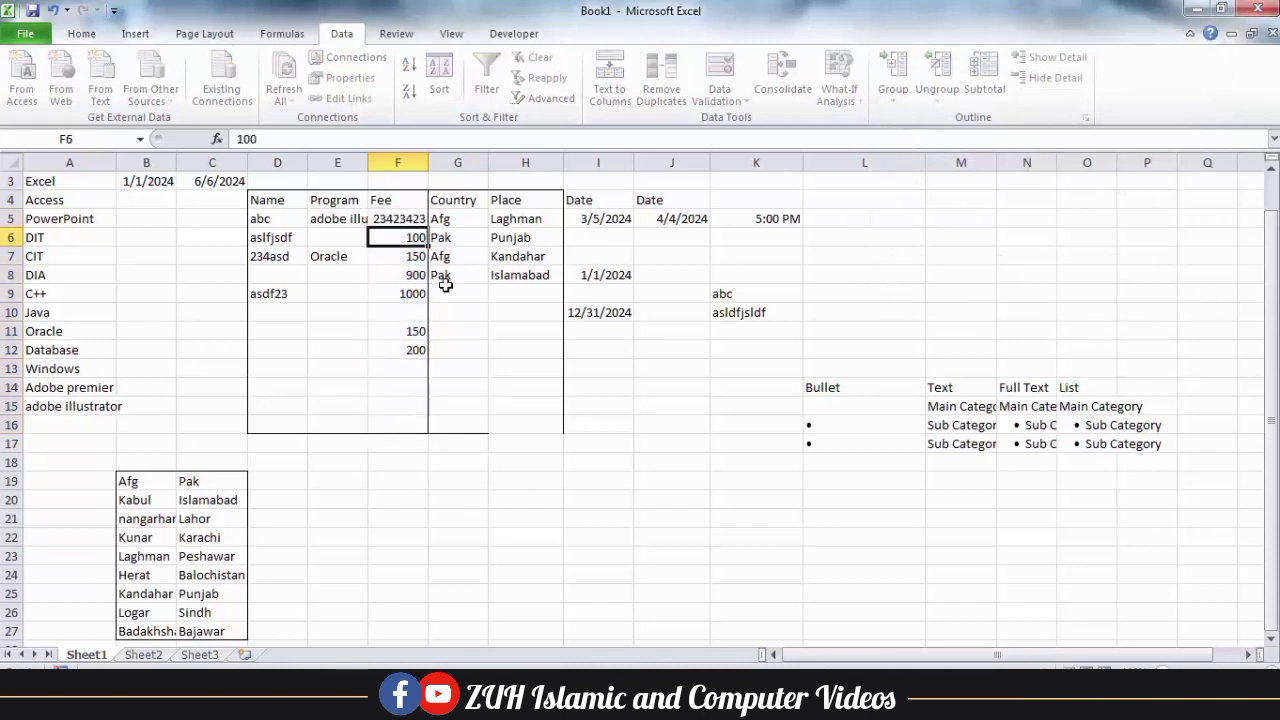
# Try to enter asdf and 234asdf in Fee cell F6, and finish by entering 100 there.
pyautogui.write('asdf')
pyautogui.press('Return')
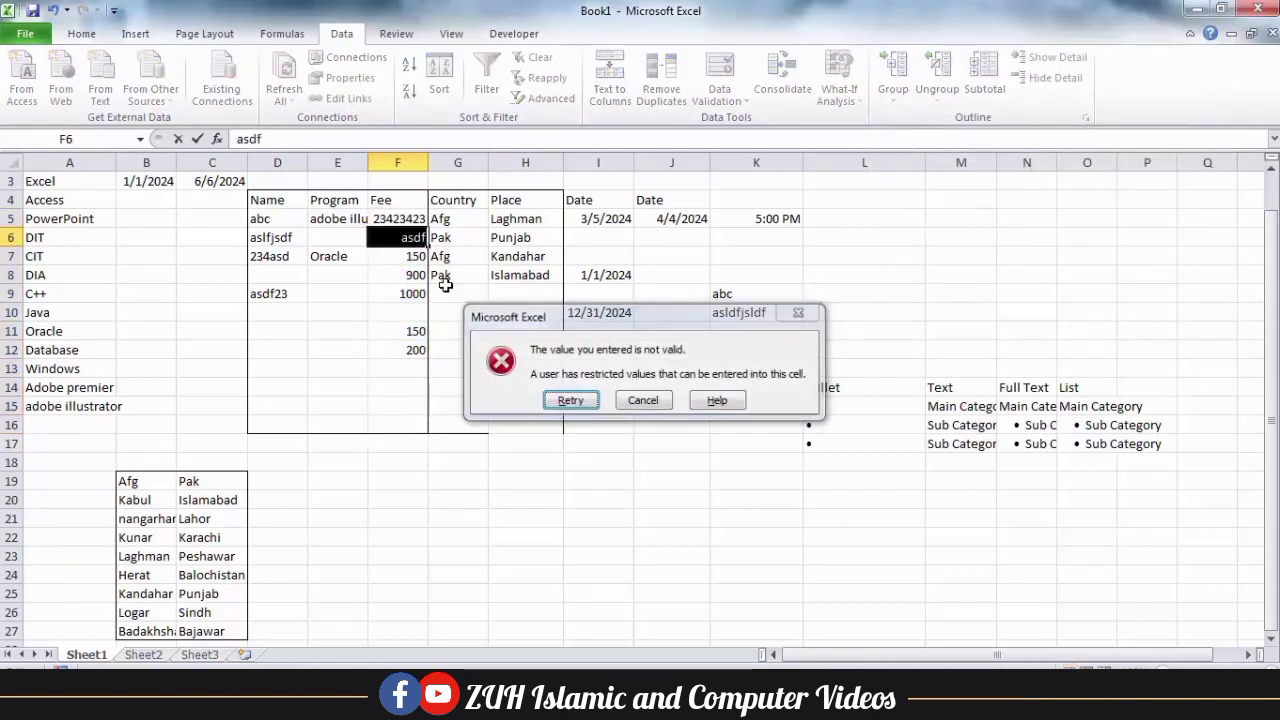
pyautogui.press('Return')
pyautogui.write('234asdf')
pyautogui.press('Return')
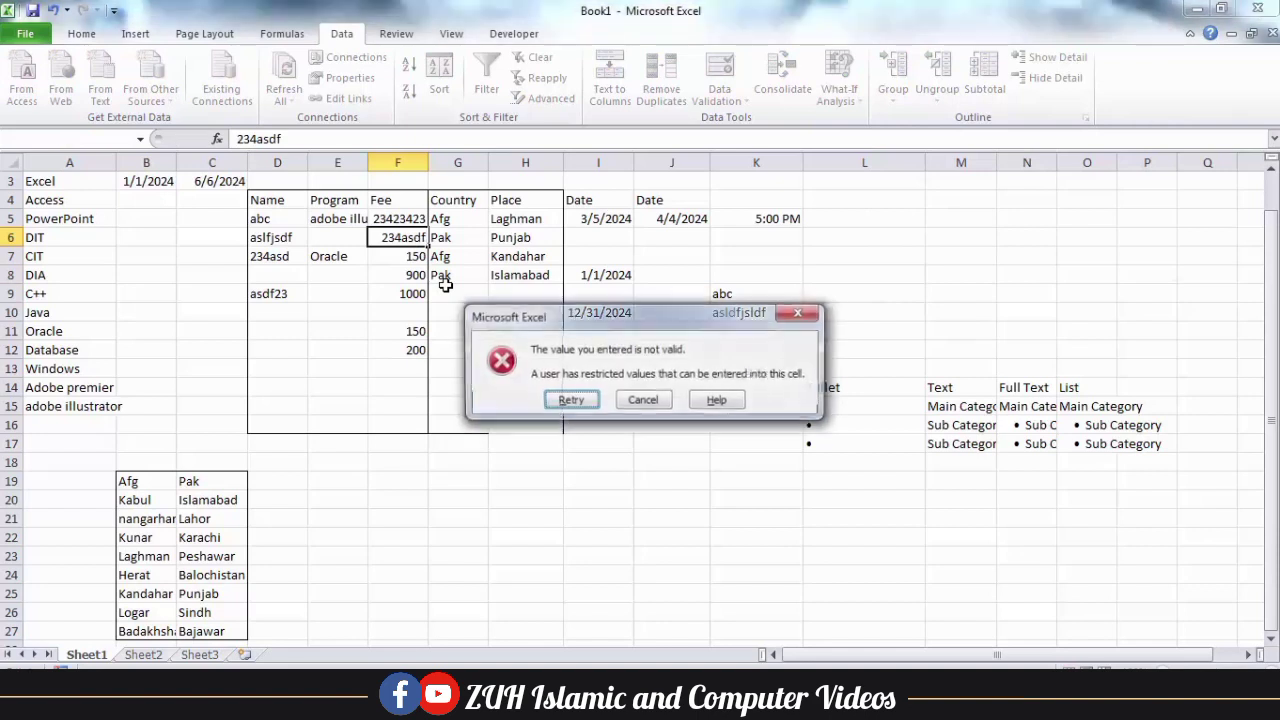
pyautogui.press('Return')
pyautogui.write('100')
pyautogui.hotkey('ctrl', 'Return')
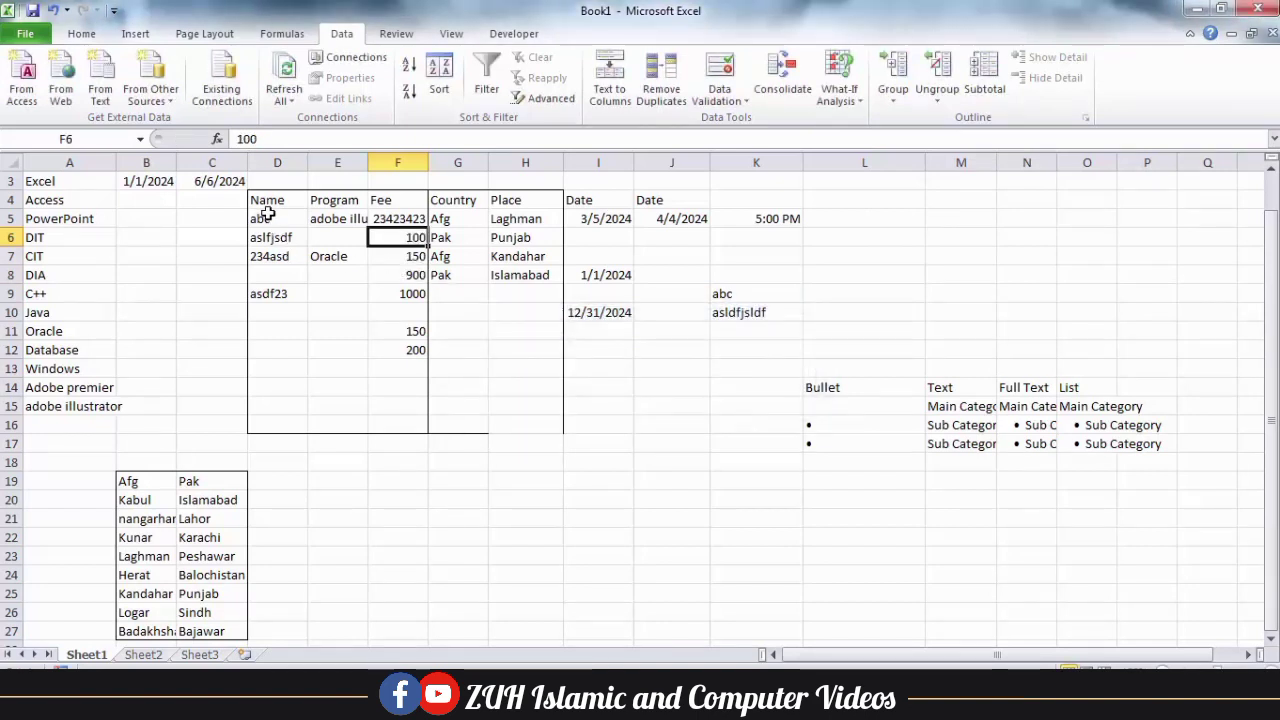
# Clear the text-only data validation from the Name cells D5:D16.
pyautogui.moveTo(267, 212); pyautogui.dragTo(325, 429)
pyautogui.hotkey('alt', 'a')
pyautogui.press('v')
pyautogui.press('v')
pyautogui.click(906, 294)
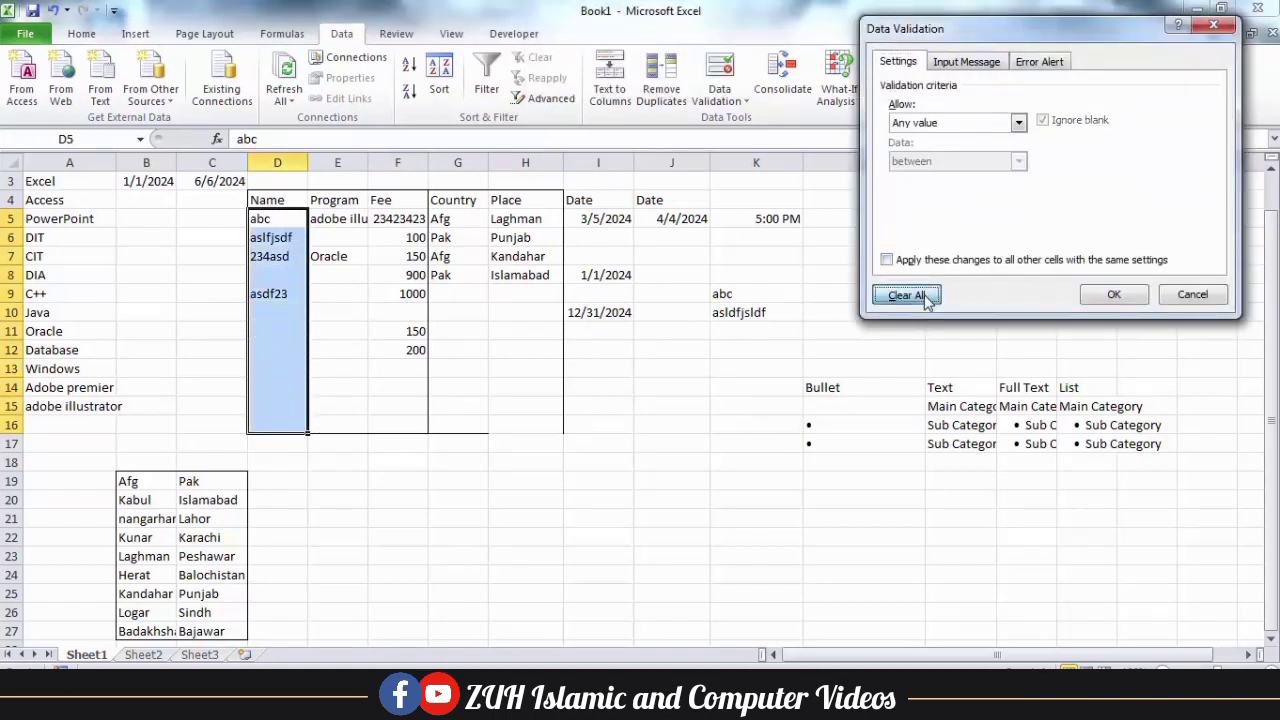
pyautogui.click(1110, 298)
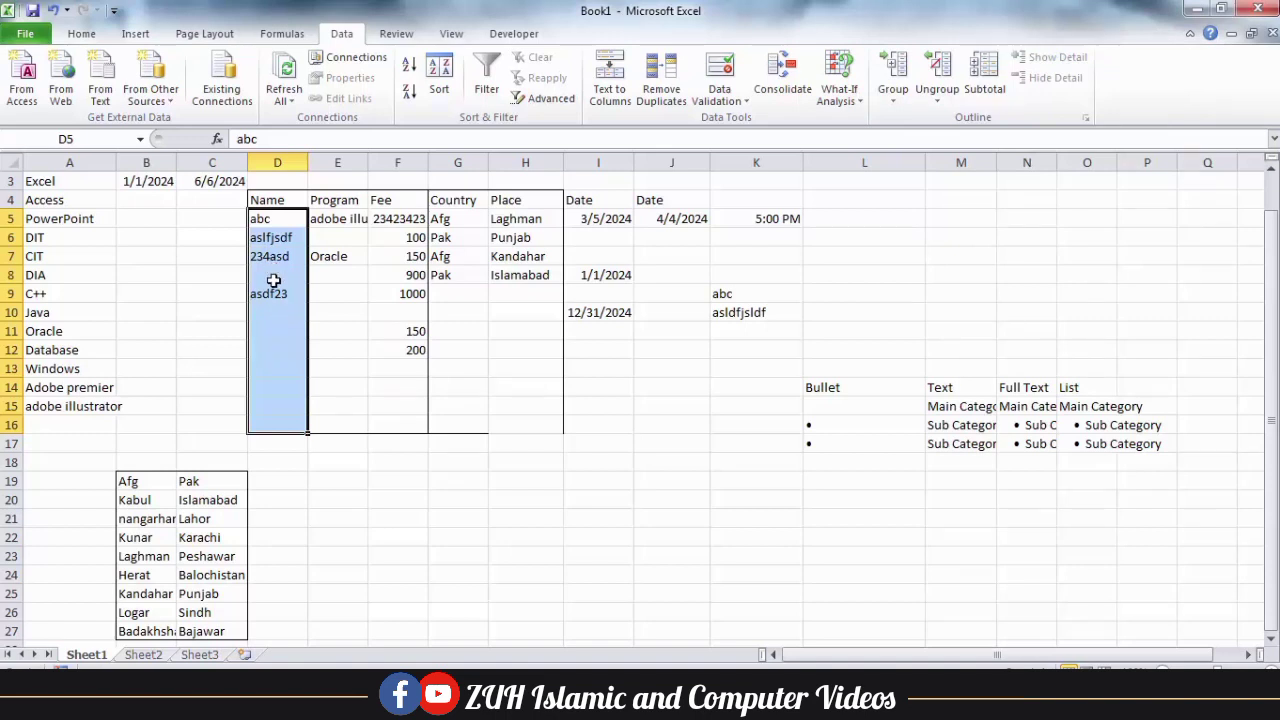
# Add custom data validation to the Name cells D5:D16 with the formula =D5=trim(D5).
pyautogui.click(719, 72)
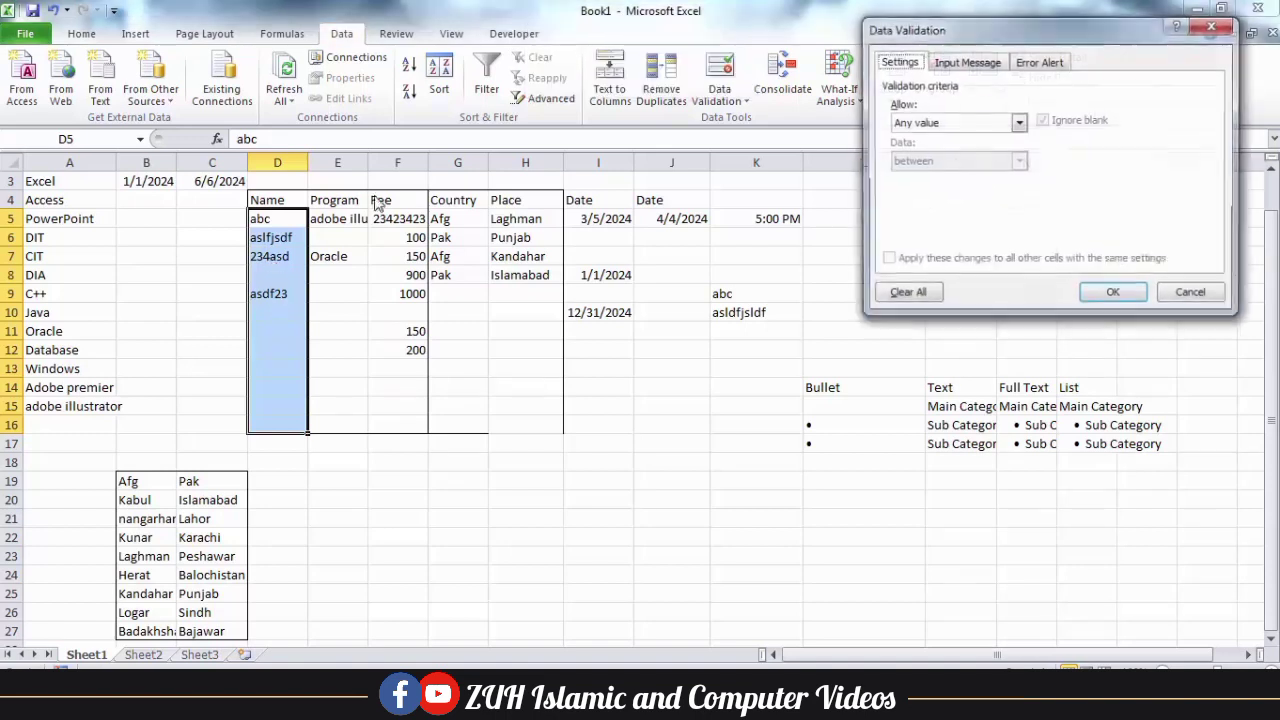
pyautogui.click(543, 293)
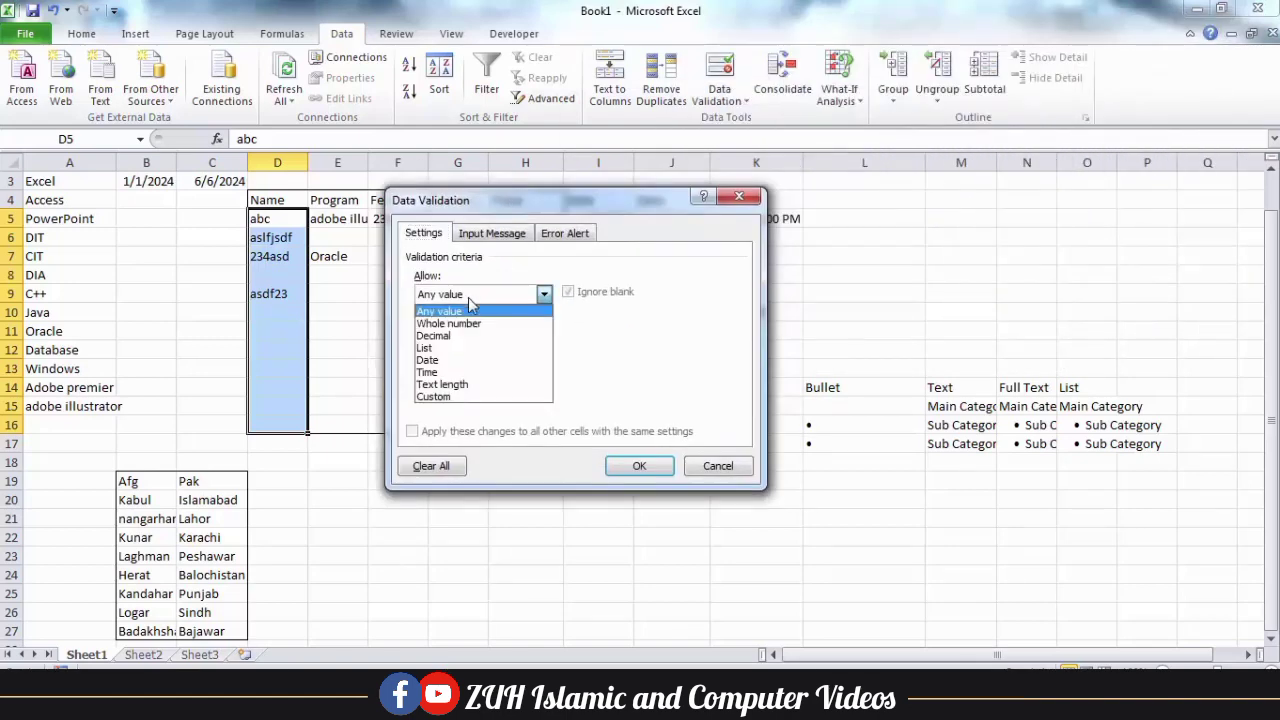
pyautogui.click(452, 396)
pyautogui.click(455, 369)
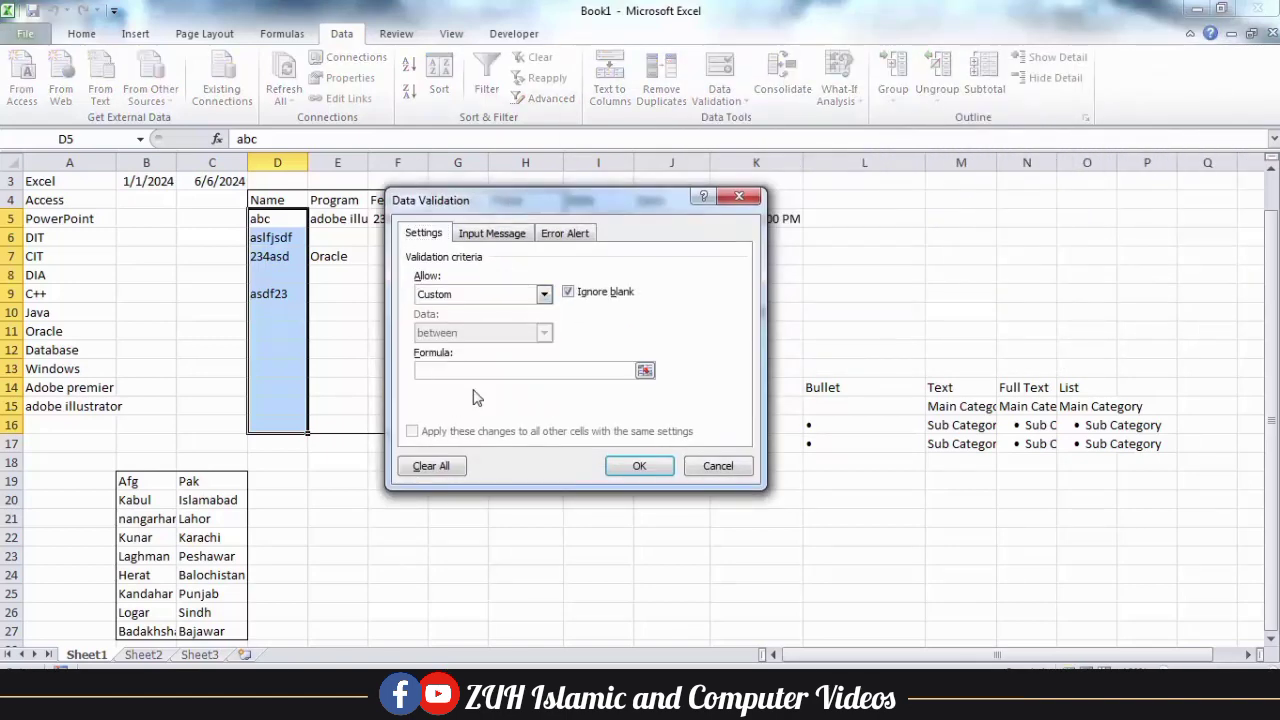
pyautogui.write('=')
pyautogui.click(276, 219)
pyautogui.write('=trim')
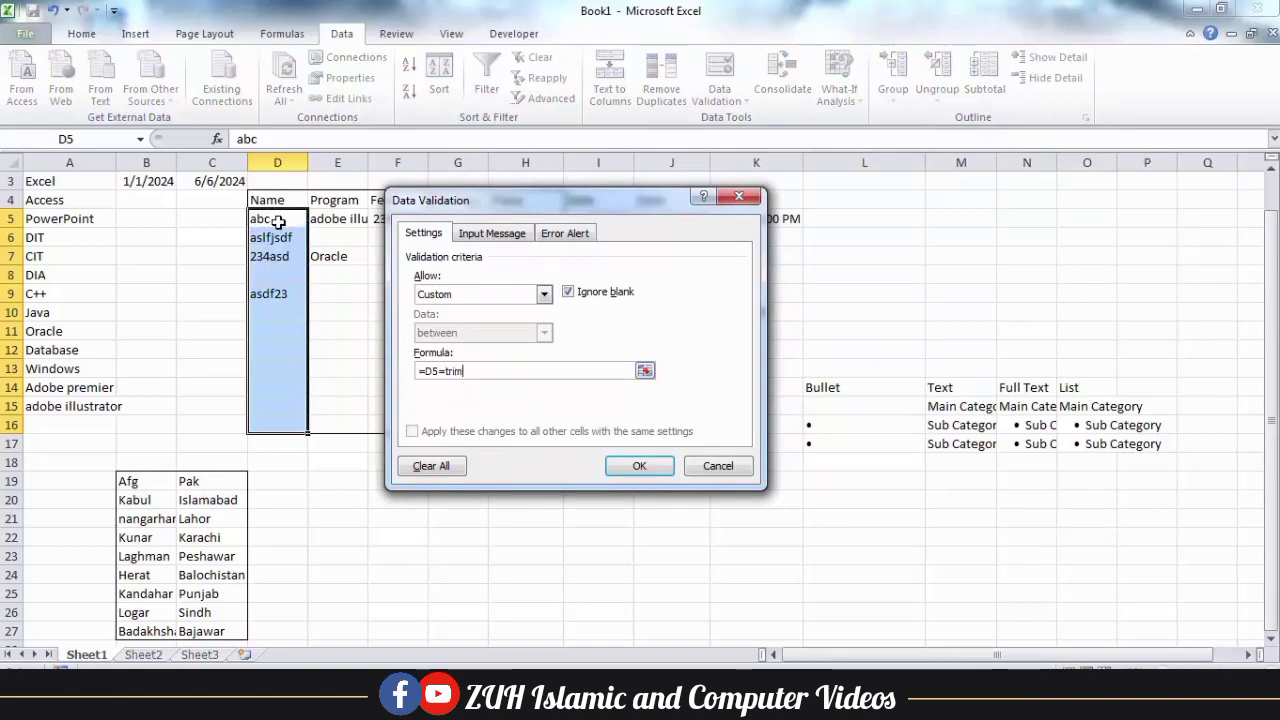
pyautogui.write('(')
pyautogui.click(278, 221)
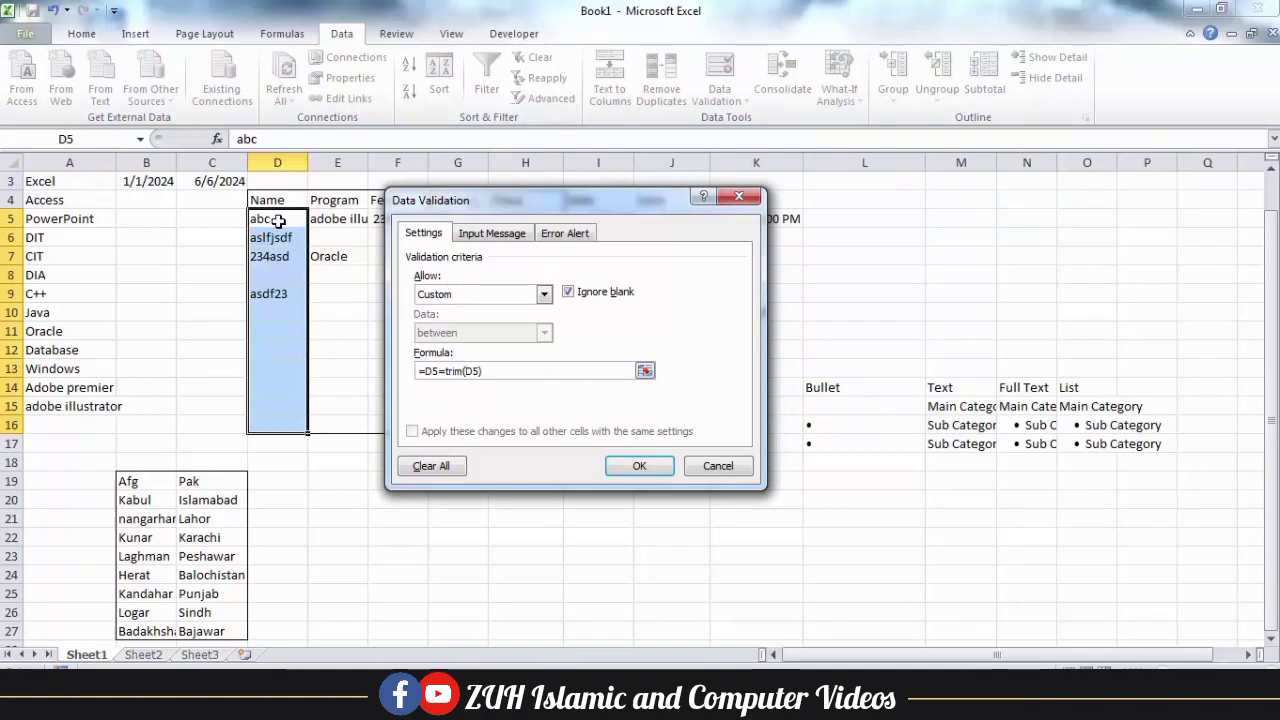
pyautogui.press('Return')
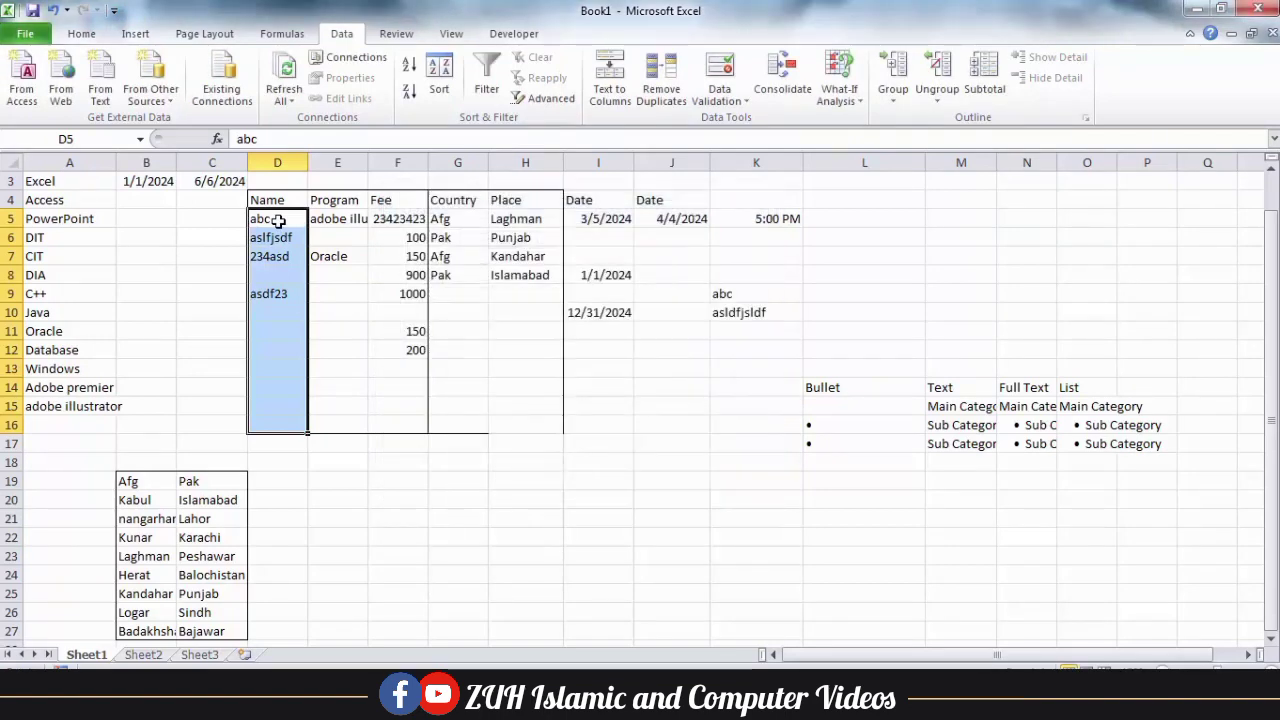
# Test the TRIM rule in D5 with a leading and a trailing space, finishing with a two-word name separated by a single space.
pyautogui.click(278, 221)
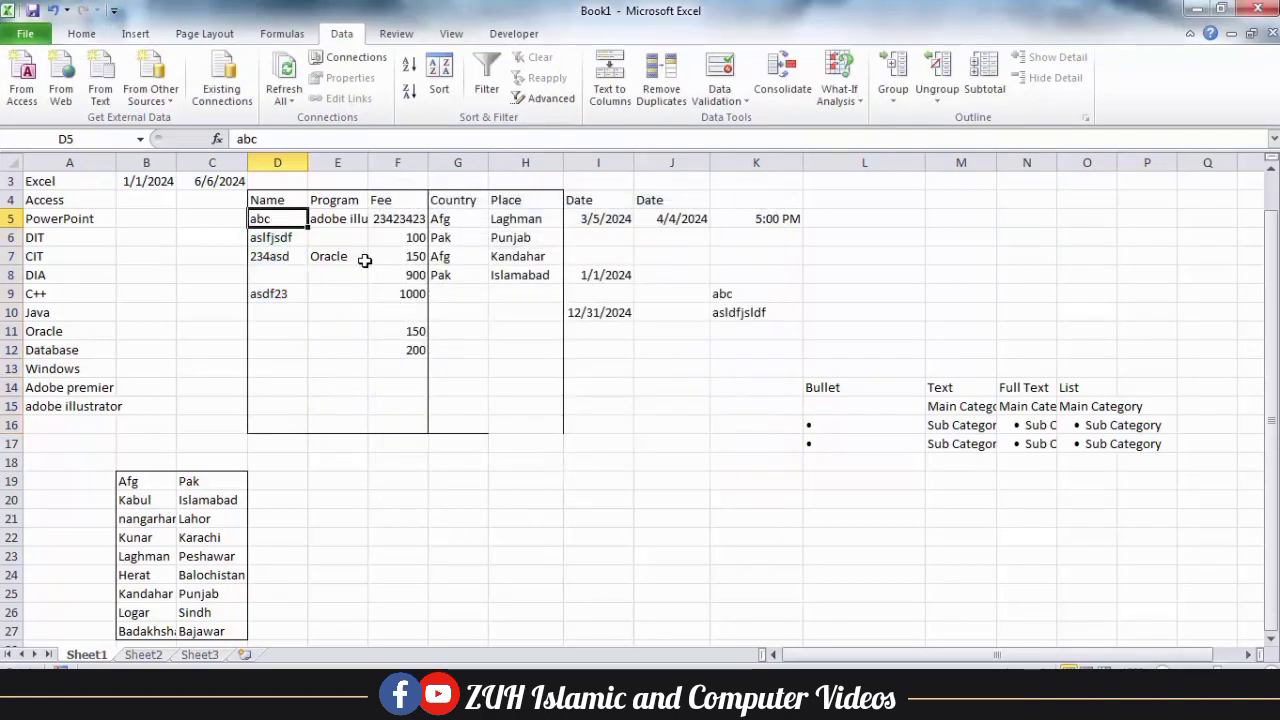
pyautogui.write('Khan')
pyautogui.press('Return')
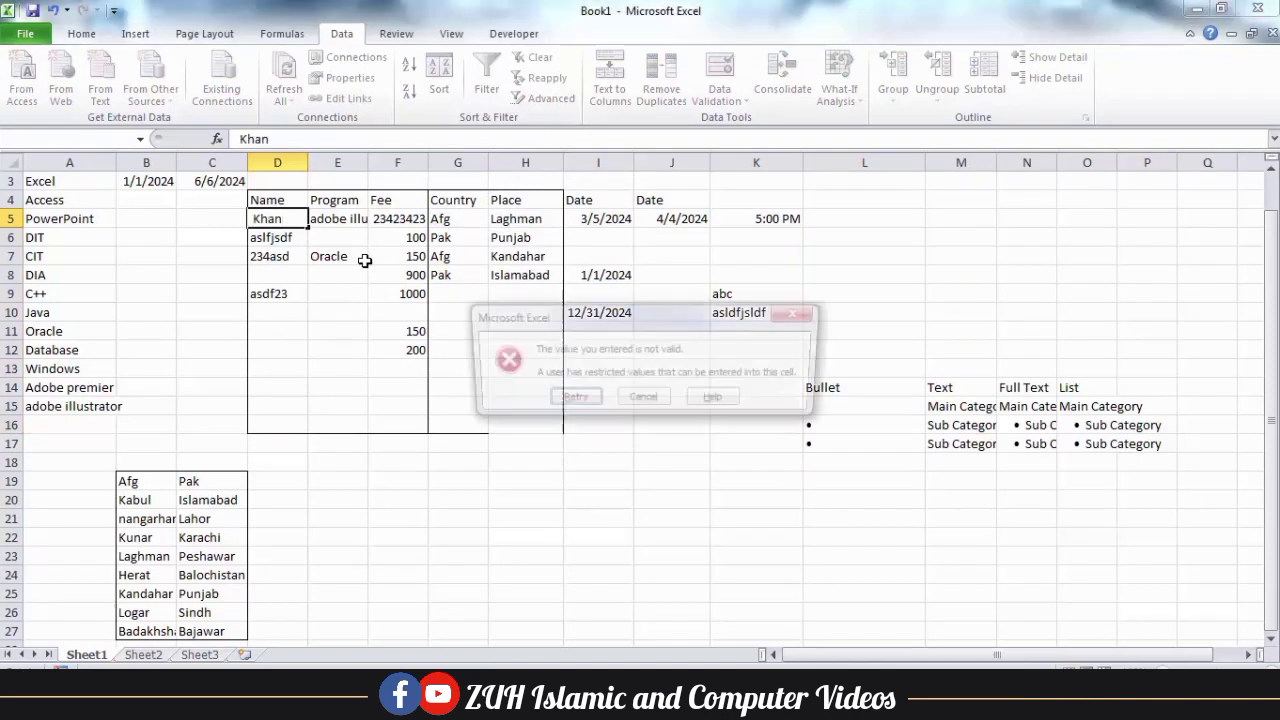
pyautogui.press('Return')
pyautogui.write('Khan')
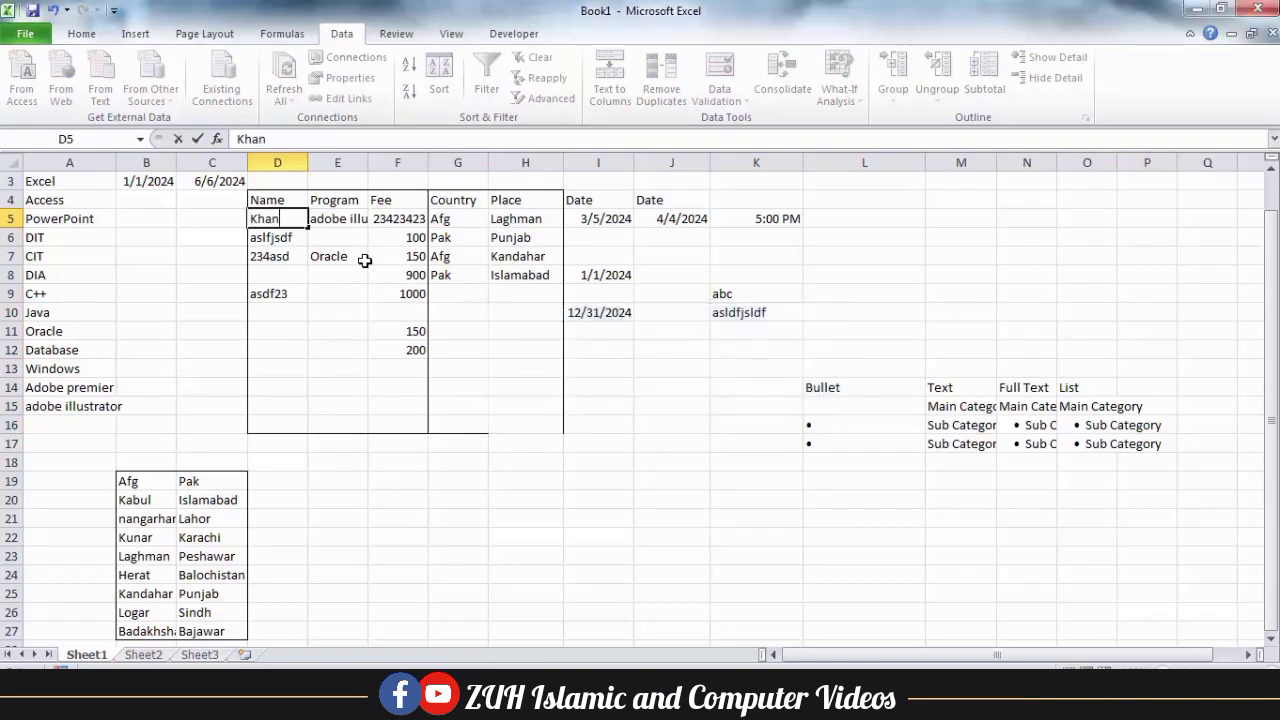
pyautogui.press('Return')
pyautogui.press('Return')
pyautogui.write('Khan')
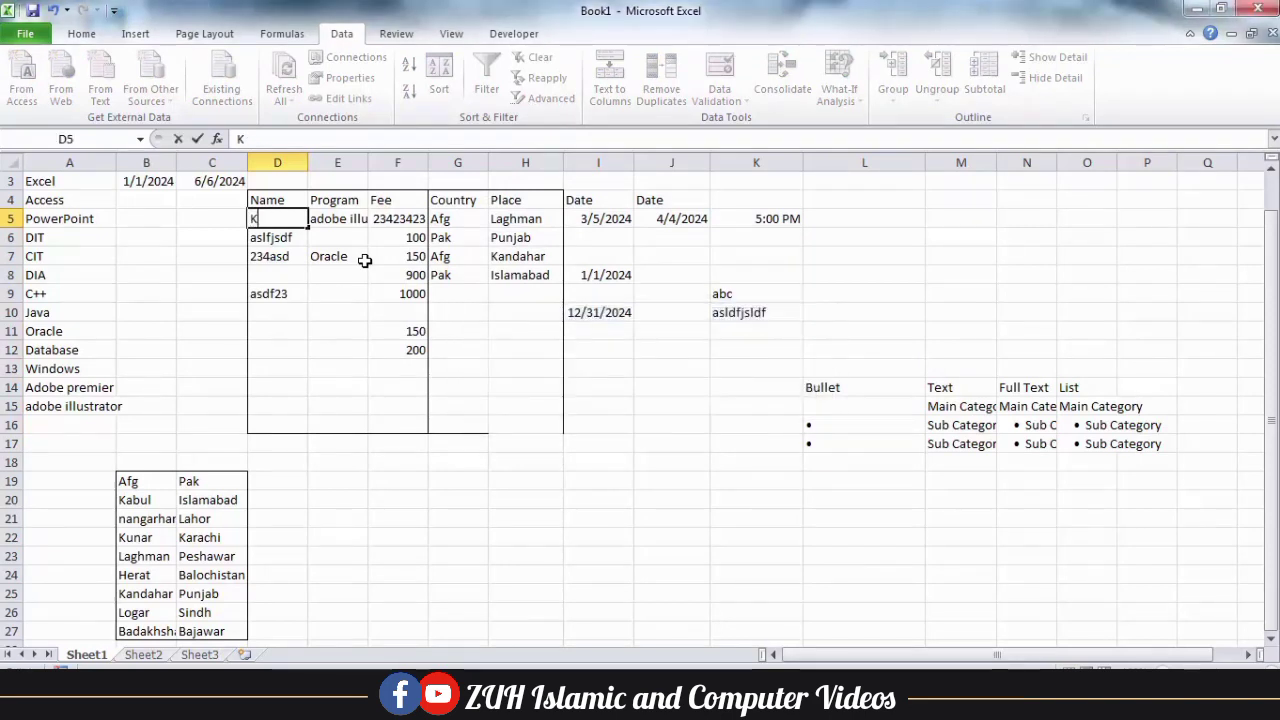
pyautogui.press('Return')
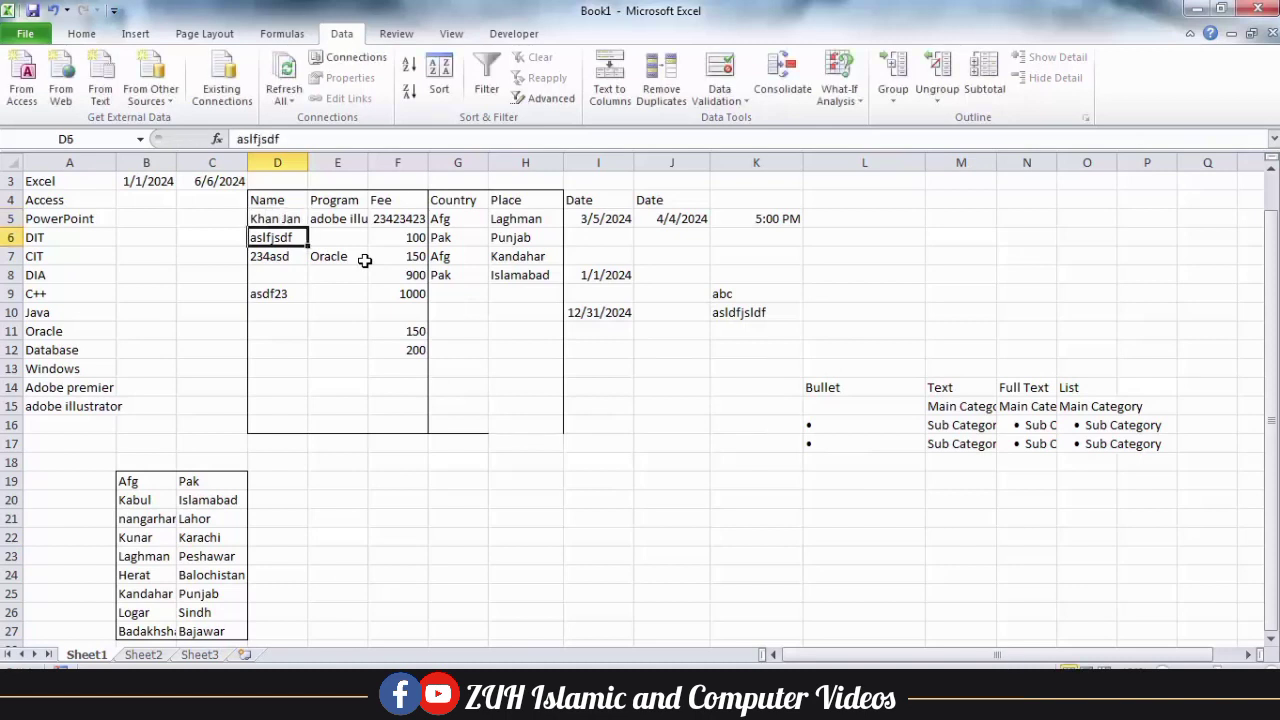
# Try to enter the same two-word name in cell D6 with a double space between the words.
pyautogui.write('Khan')
pyautogui.press('BackSpace')
pyautogui.write('J')
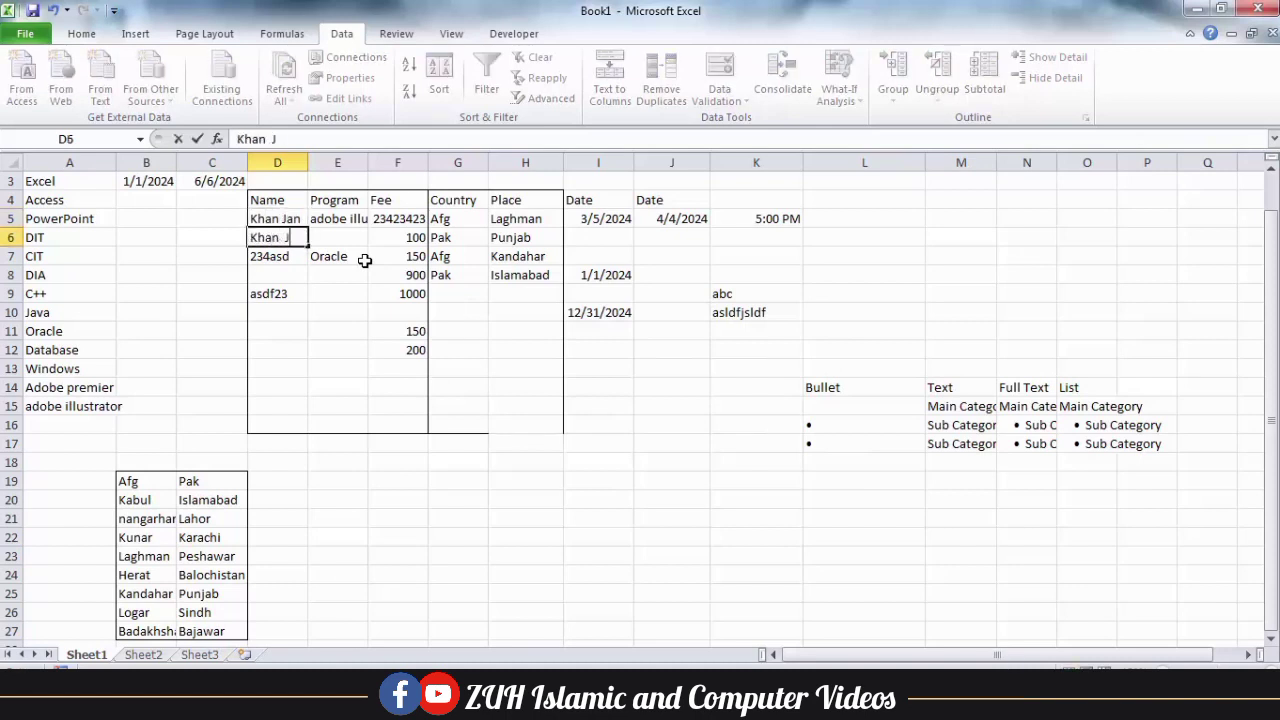
pyautogui.write('an')
pyautogui.press('Return')
pyautogui.press('Return')
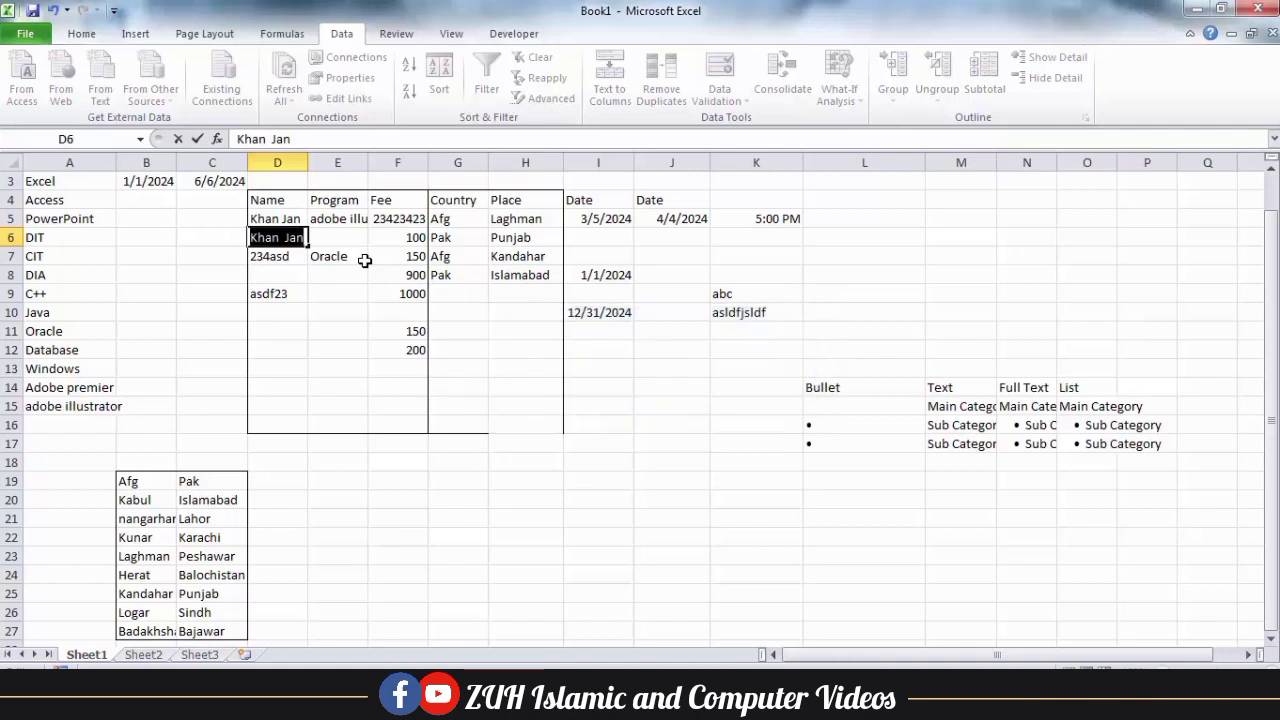
pyautogui.press('Escape')
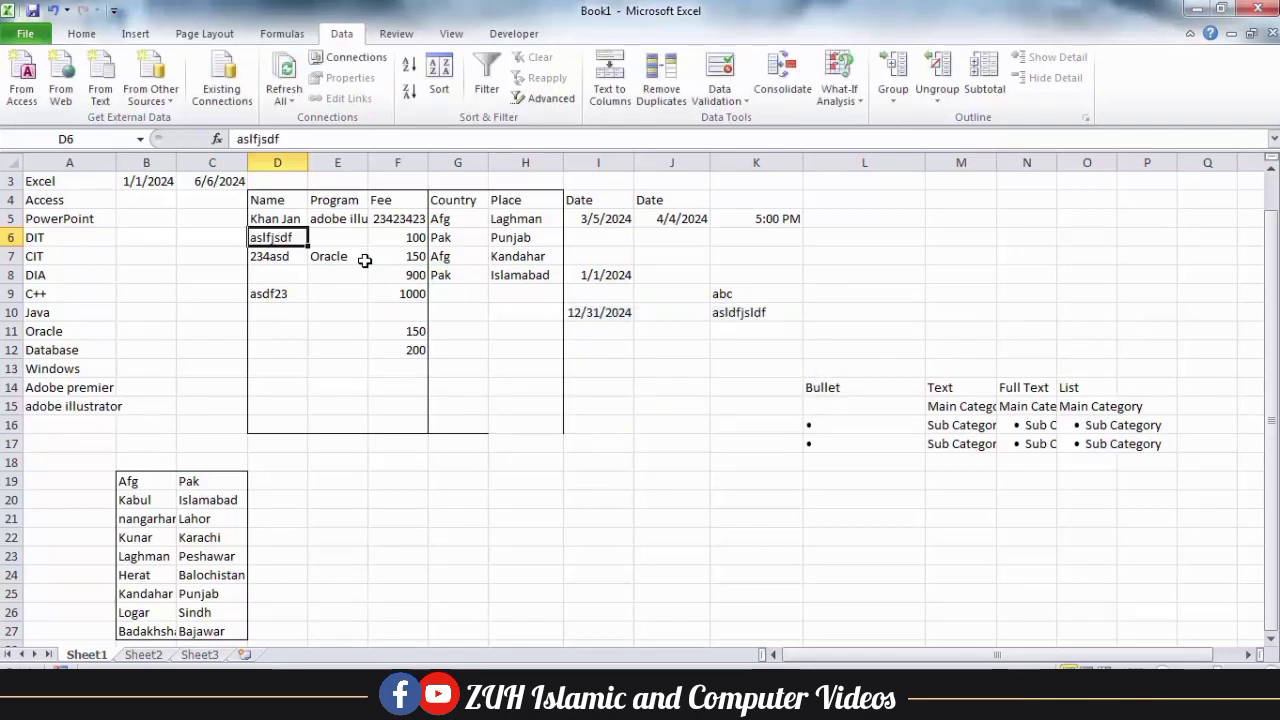
# Clear the TRIM data validation rule from the Name cells D5:D16.
pyautogui.moveTo(277, 217); pyautogui.dragTo(290, 428)
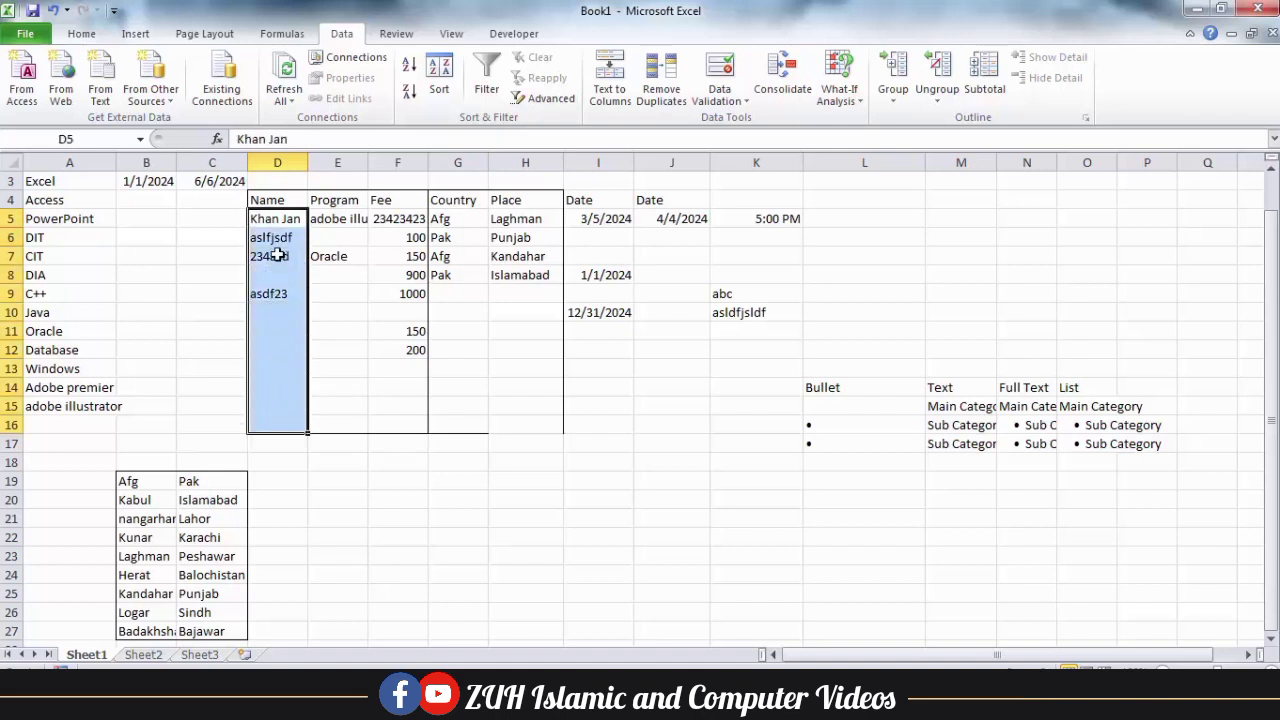
pyautogui.click(719, 75)
pyautogui.click(431, 466)
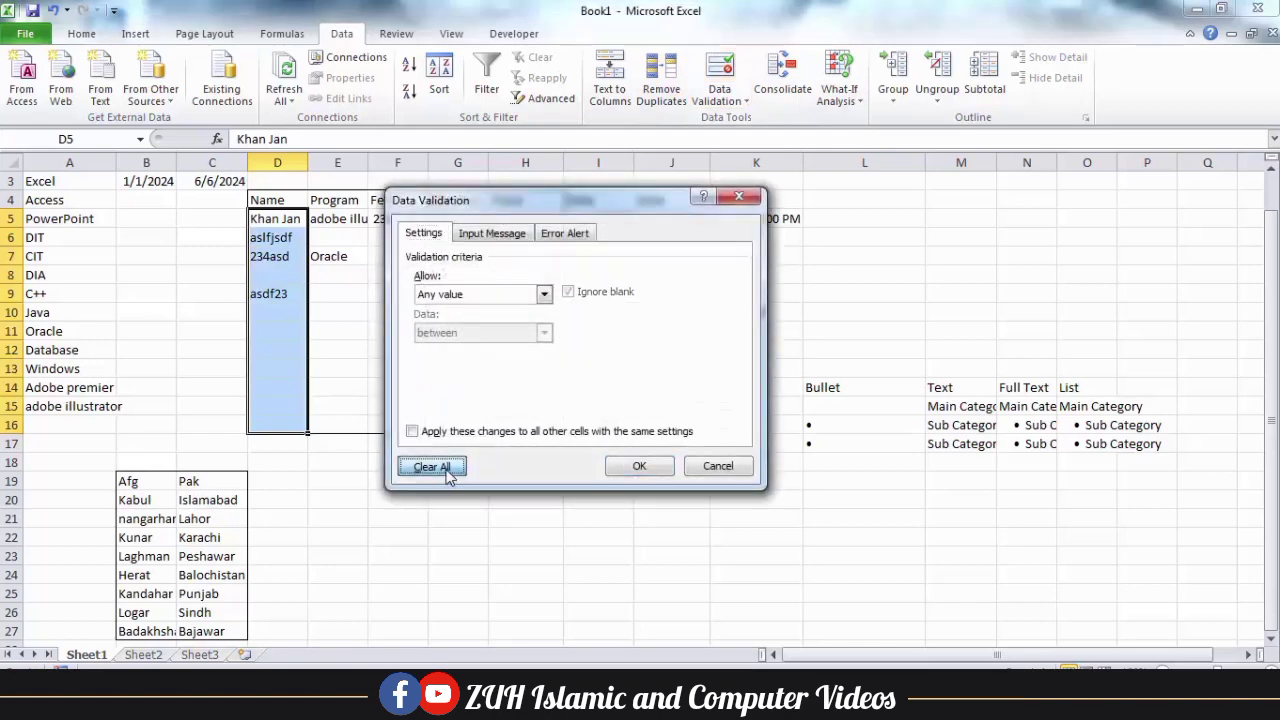
pyautogui.click(646, 465)
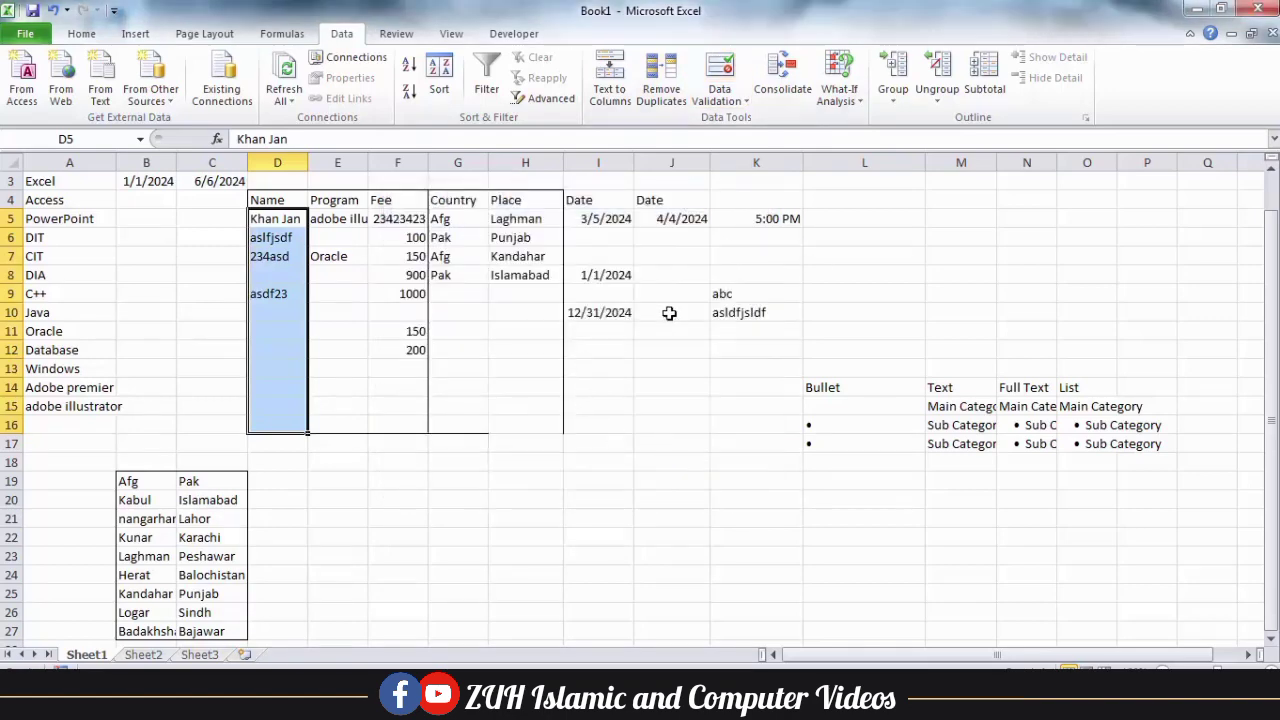
pyautogui.hotkey('alt', 'a')
pyautogui.press('v')
pyautogui.press('v')
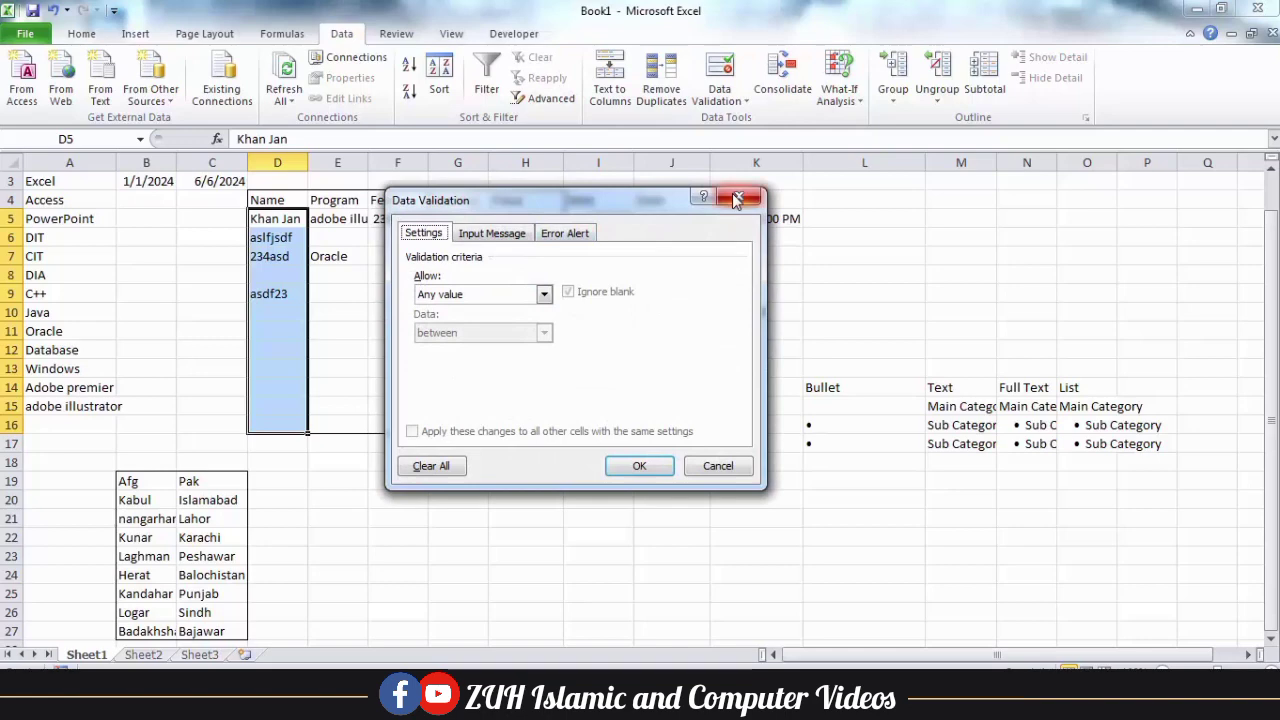
pyautogui.click(737, 200)
# Enter the formula =COUNTIF($D$5:D5,D5)=1 in cell C8, with the start of the range locked as an absolute reference.
pyautogui.click(190, 272)
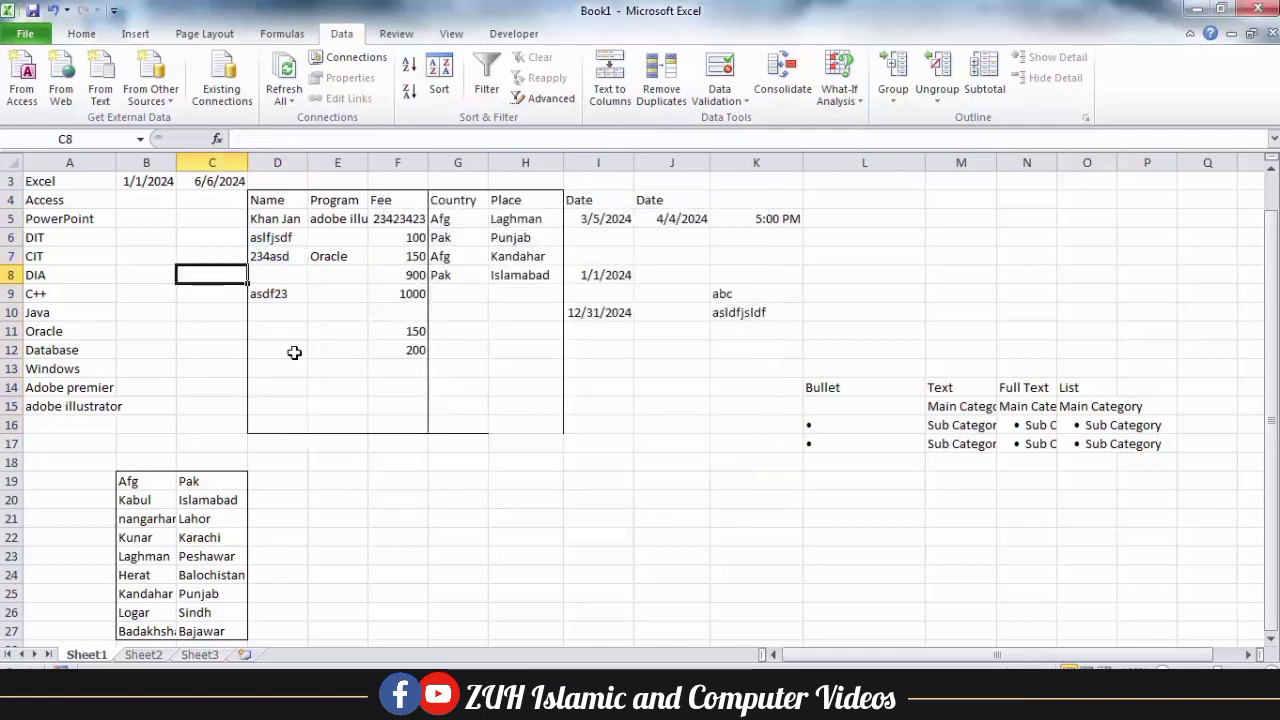
pyautogui.write('=countif')
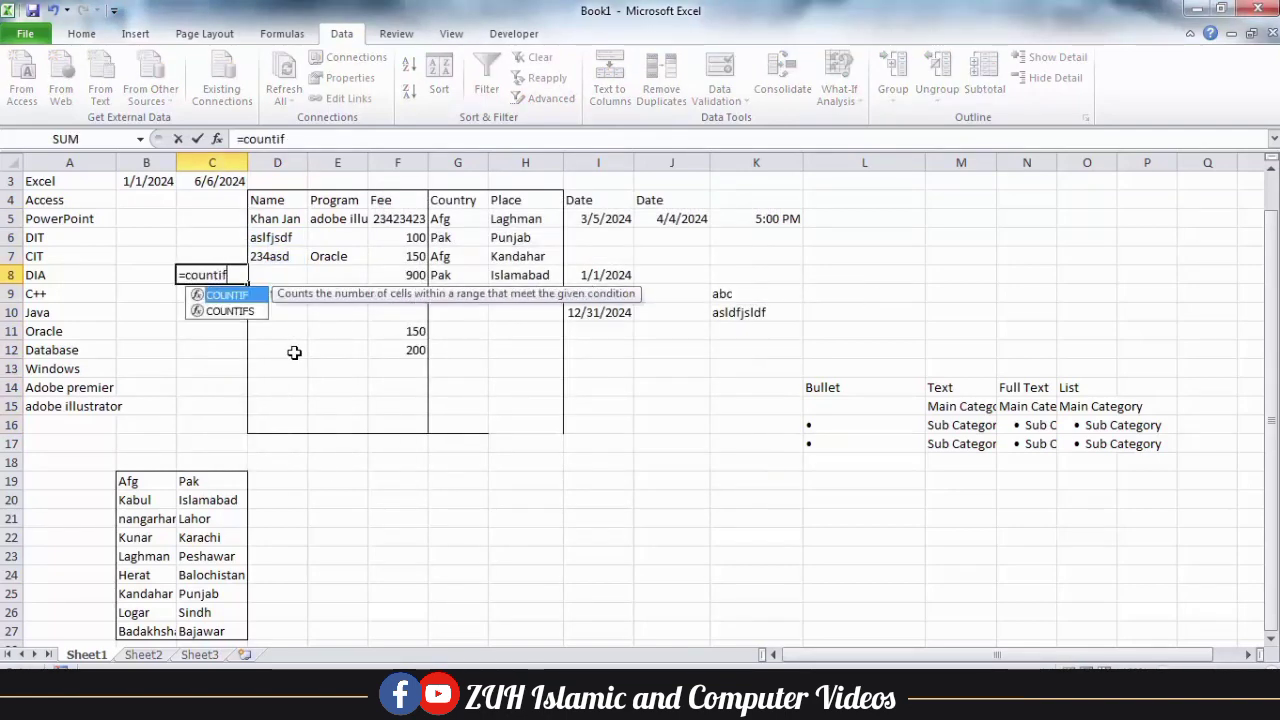
pyautogui.press('Tab')
pyautogui.click(273, 218)
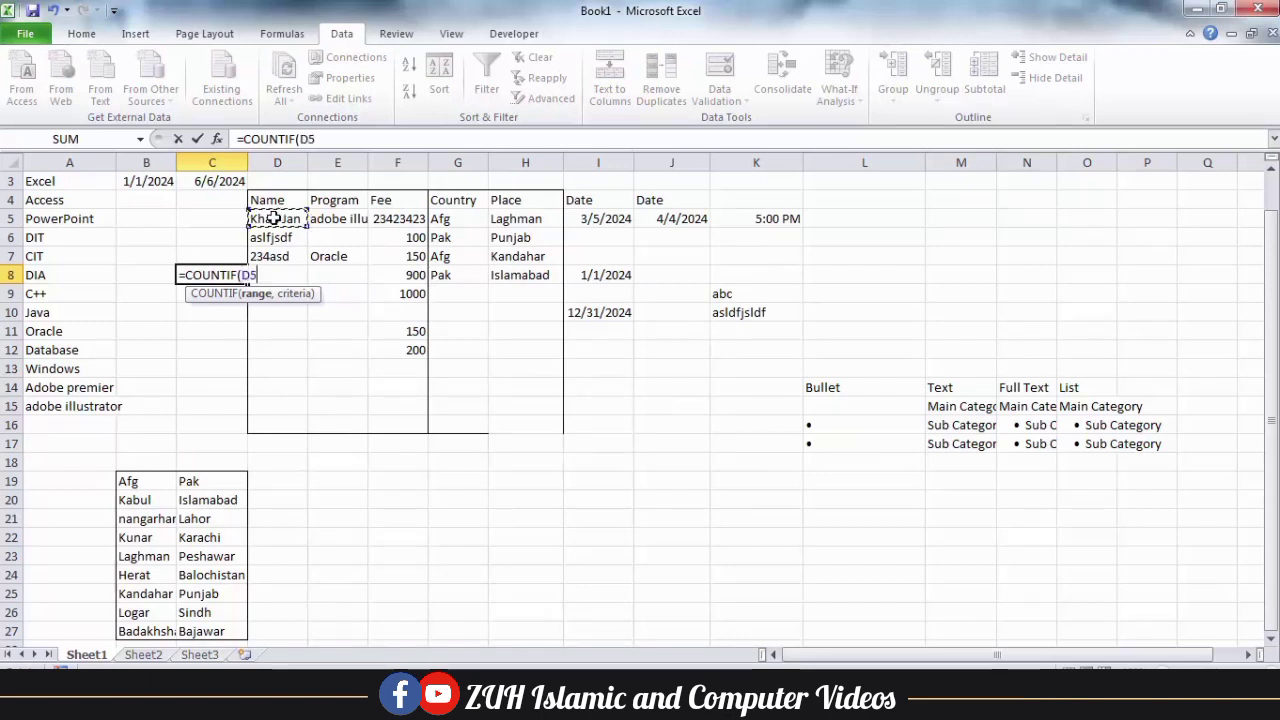
pyautogui.write(':')
pyautogui.click(273, 218)
pyautogui.write(',')
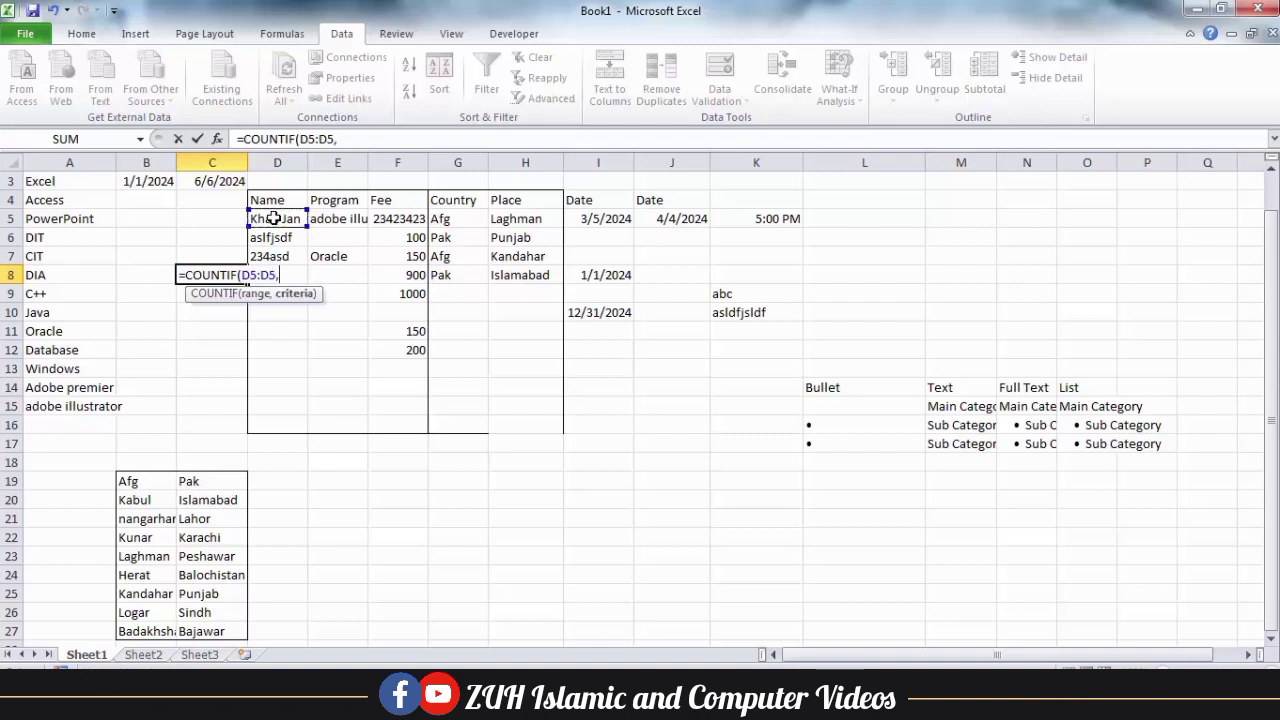
pyautogui.click(273, 218)
pyautogui.write(')')
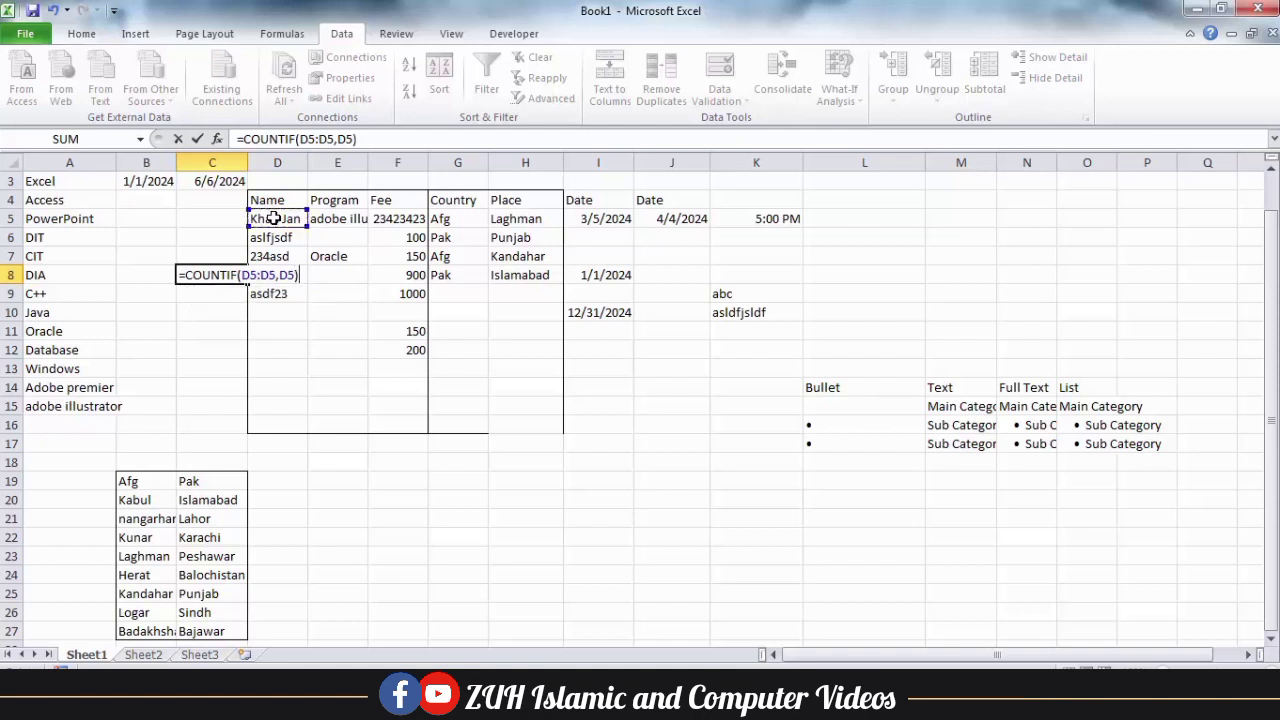
pyautogui.press('BackSpace')
pyautogui.write('=1')
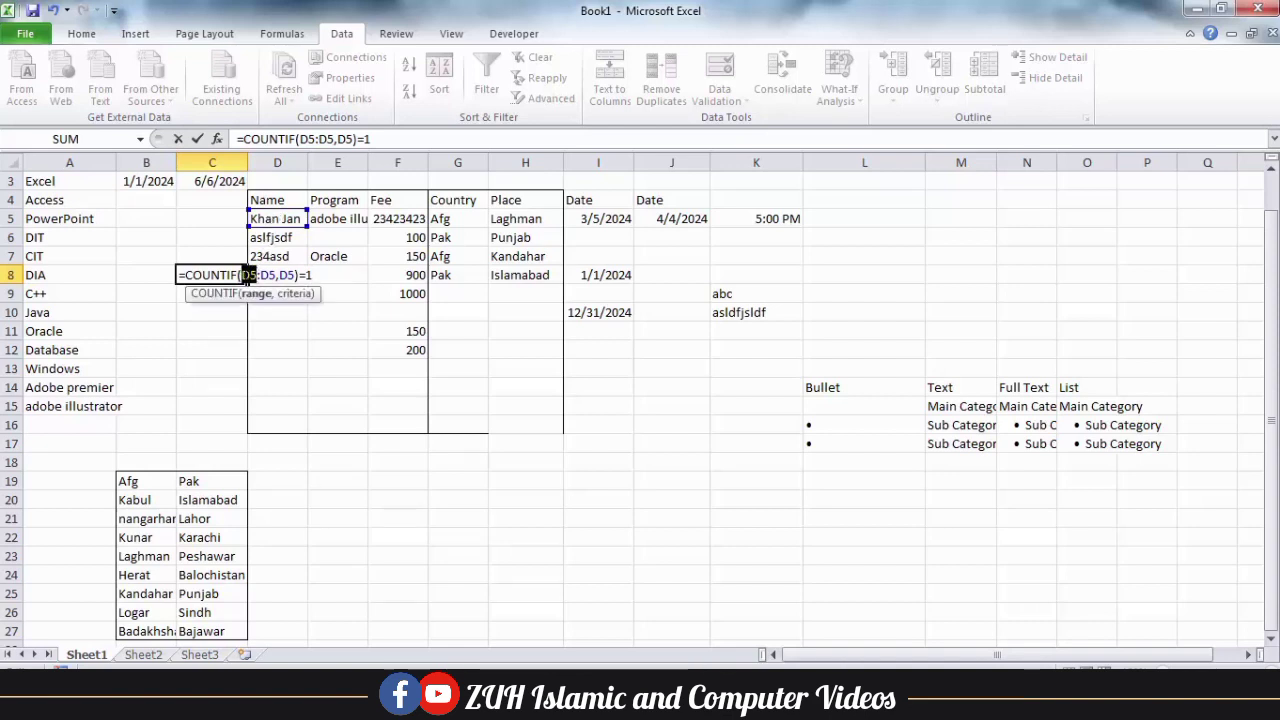
pyautogui.press('F4')
pyautogui.press('Return')
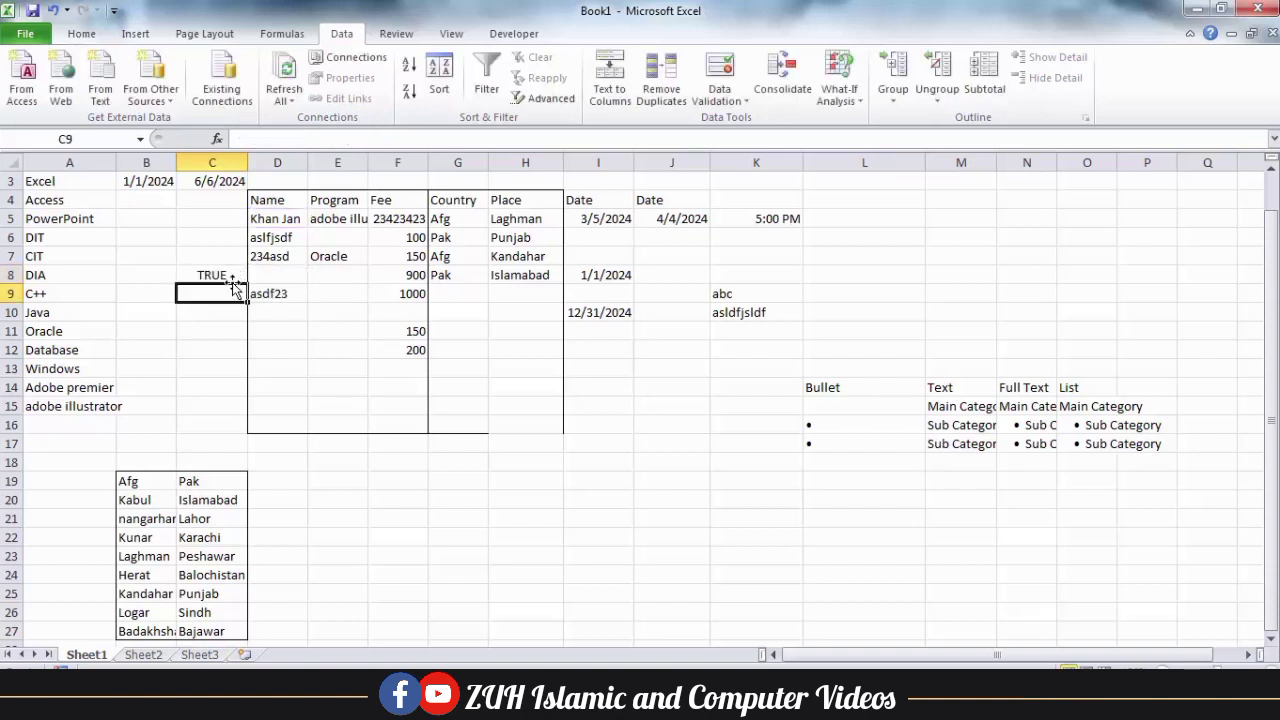
# Move the COUNTIF formula from C8 to C5 and fill it down to C16.
pyautogui.click(224, 274)
pyautogui.moveTo(226, 268); pyautogui.dragTo(228, 218)
pyautogui.doubleClick(228, 218)
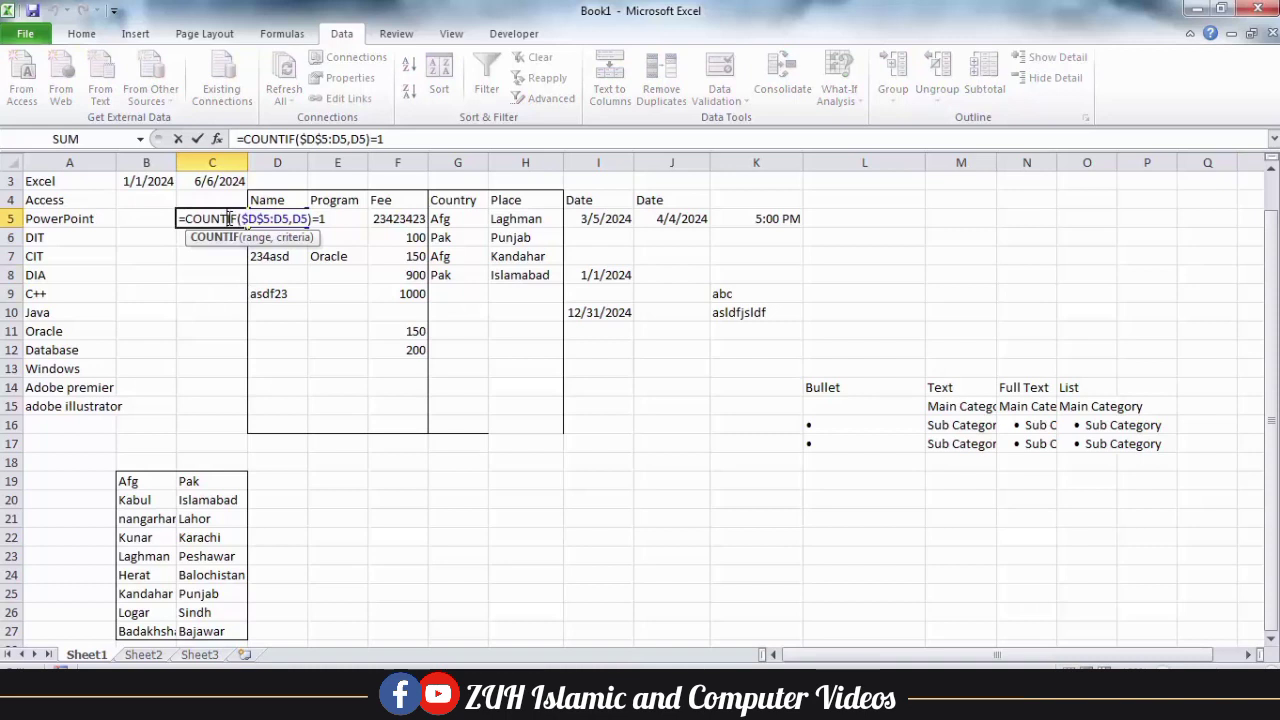
pyautogui.press('Escape')
pyautogui.moveTo(247, 227); pyautogui.dragTo(246, 425)
# Test the COUNTIF formula by entering the same first name in cells D5 and D7, then check the result beside D7.
pyautogui.click(276, 222)
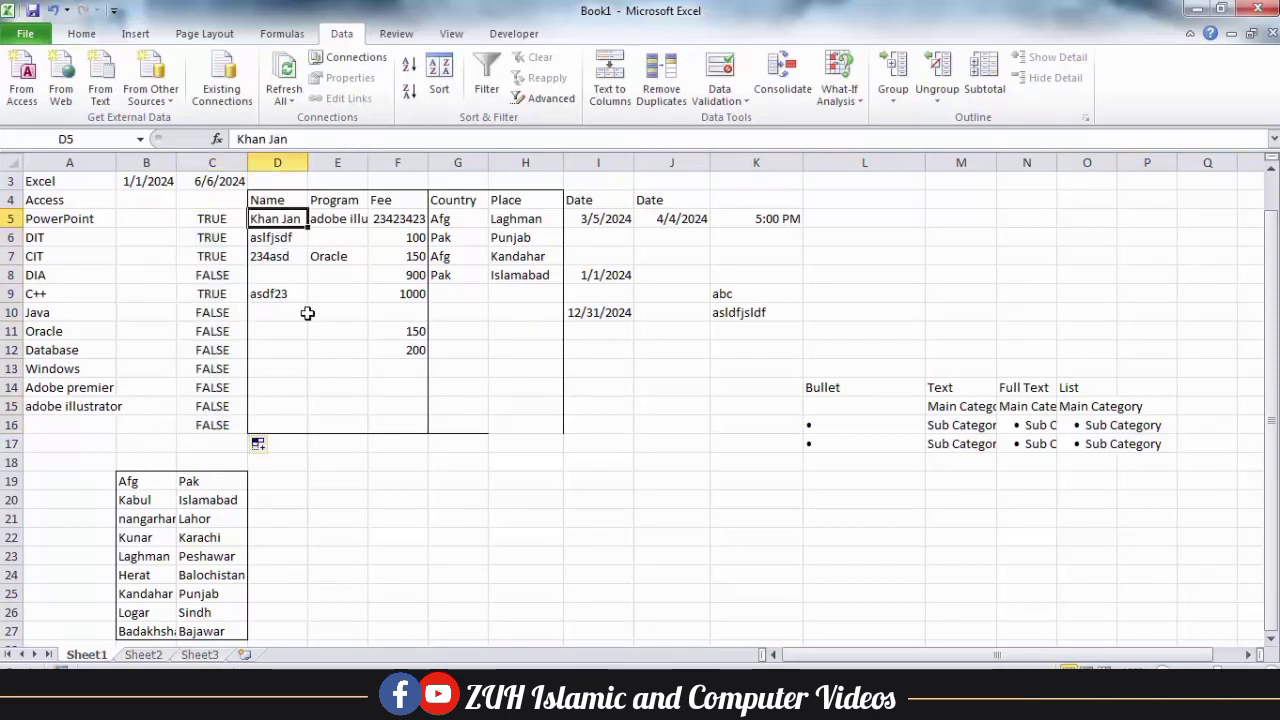
pyautogui.write('Ali')
pyautogui.press('Return')
pyautogui.press('Return')
pyautogui.write('Ali')
pyautogui.press('Return')
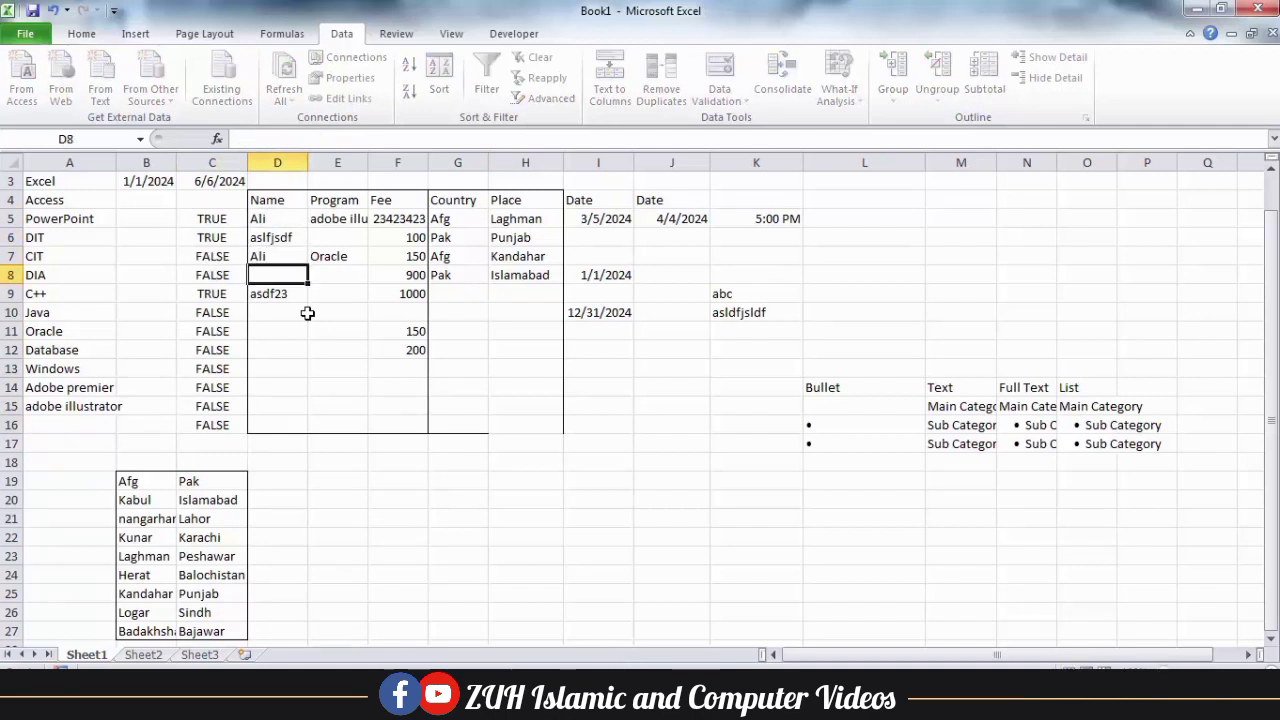
pyautogui.press('Up')
pyautogui.moveTo(226, 256); pyautogui.dragTo(256, 254)
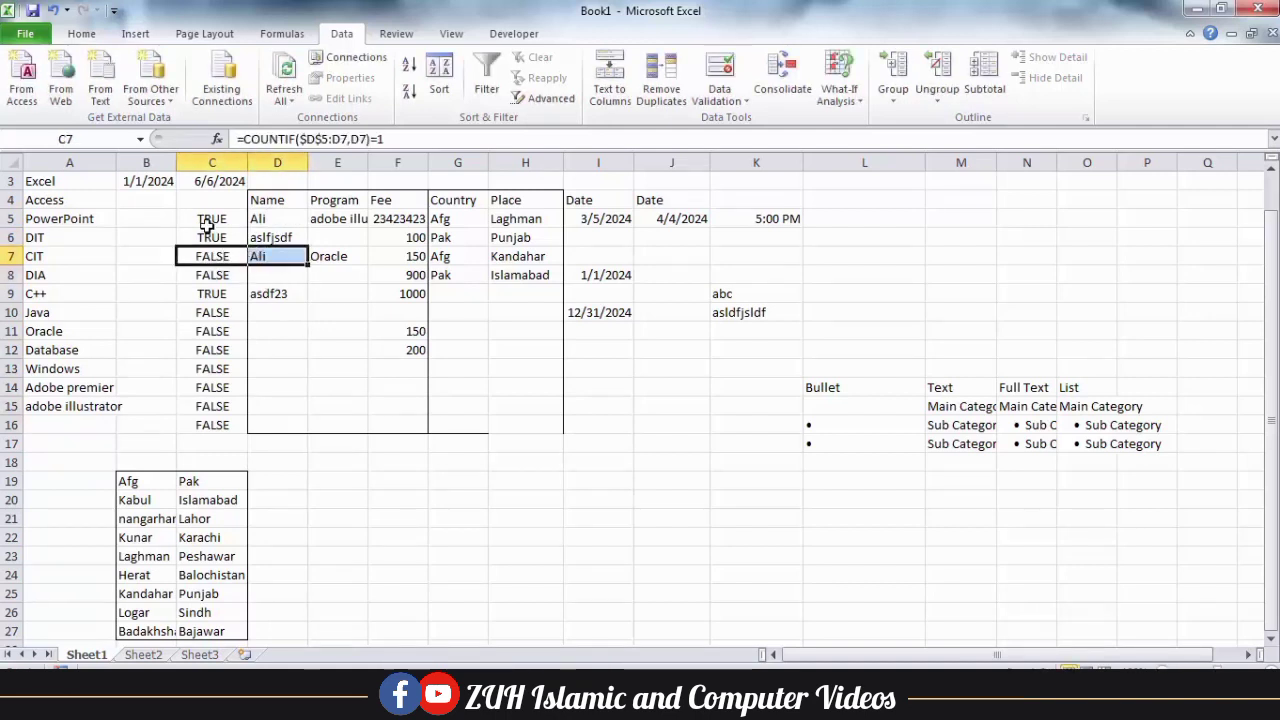
# Copy the COUNTIF formula text from C5 and clear that cell.
pyautogui.doubleClick(207, 220)
pyautogui.moveTo(181, 219); pyautogui.dragTo(210, 252)
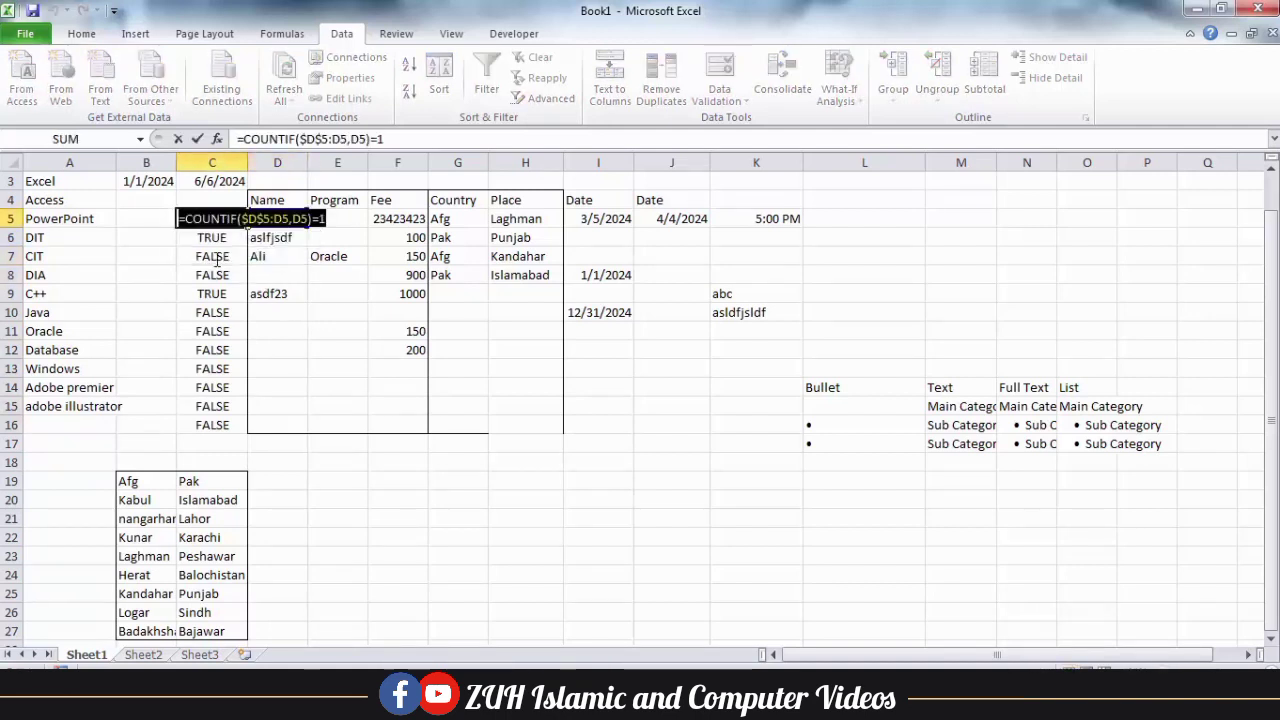
pyautogui.press('BackSpace')
pyautogui.press('Return')
# Add custom data validation to the Name cells D5:D16 with the formula =COUNTIF($D$5:D5,D5)=1.
pyautogui.moveTo(275, 216); pyautogui.dragTo(281, 416)
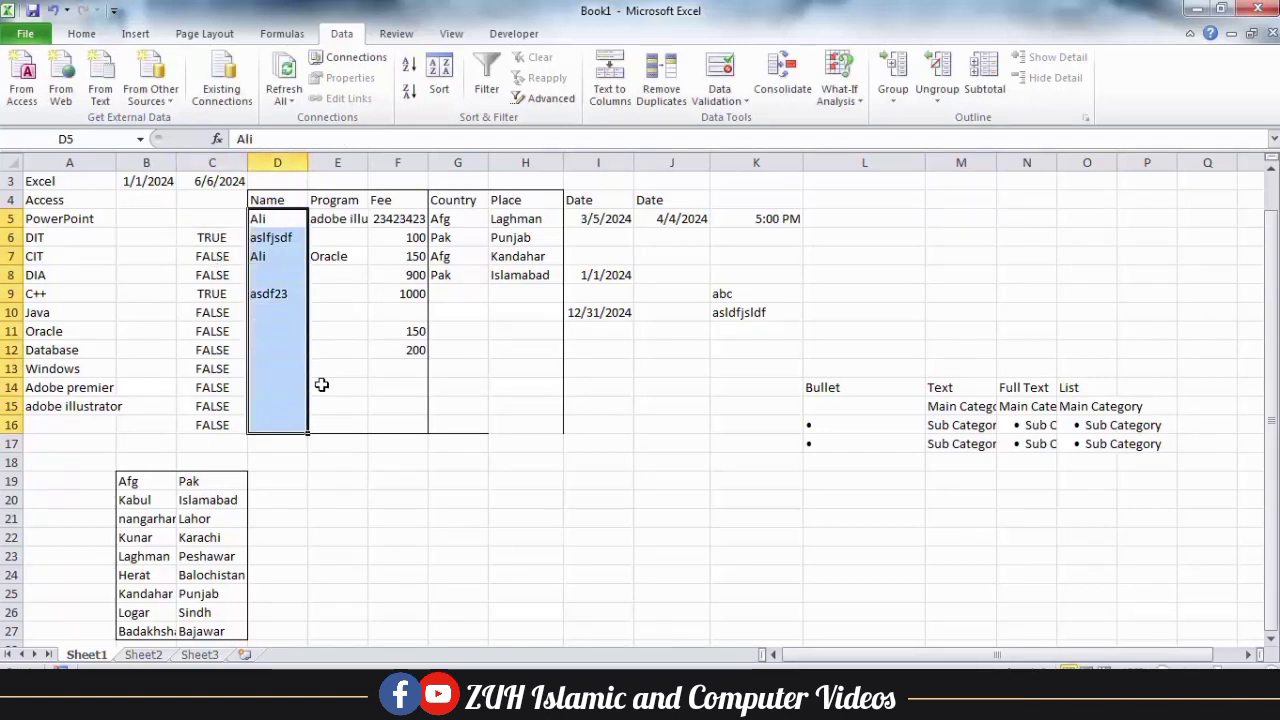
pyautogui.click(719, 70)
pyautogui.click(543, 294)
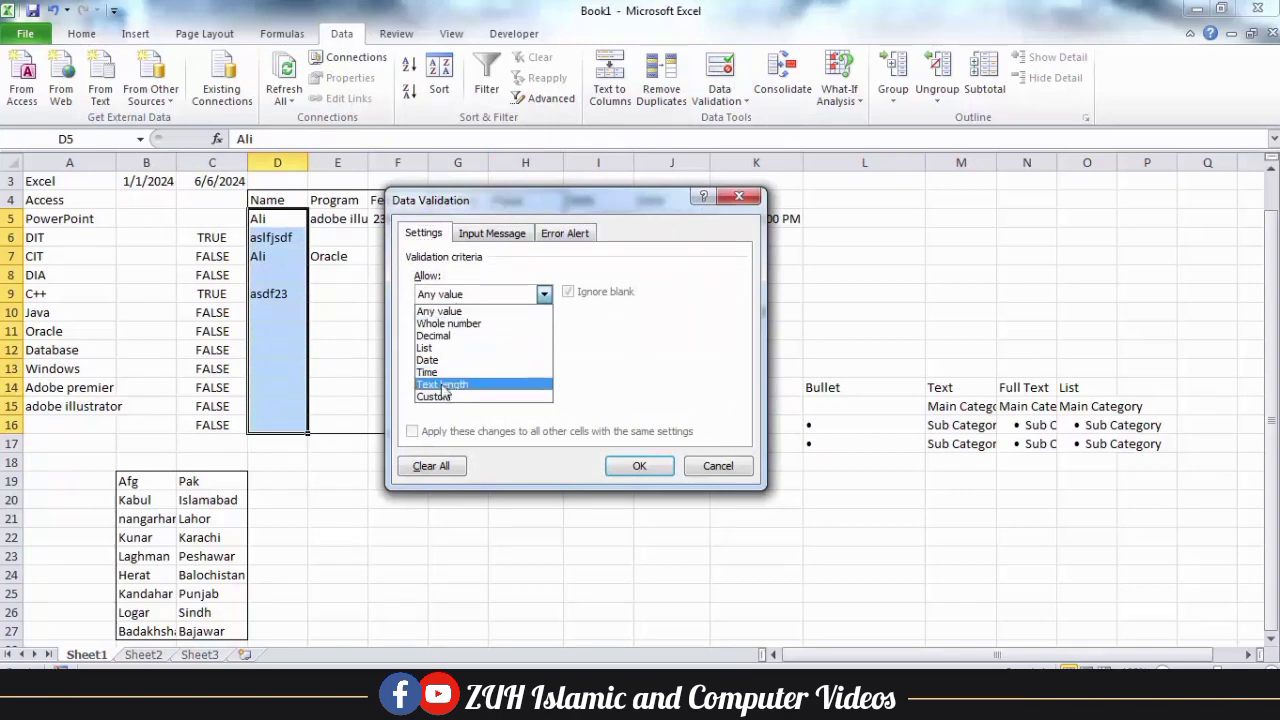
pyautogui.click(445, 397)
pyautogui.click(451, 371)
pyautogui.write('=COUNTIF($D$5:$D$16,D5)=1')
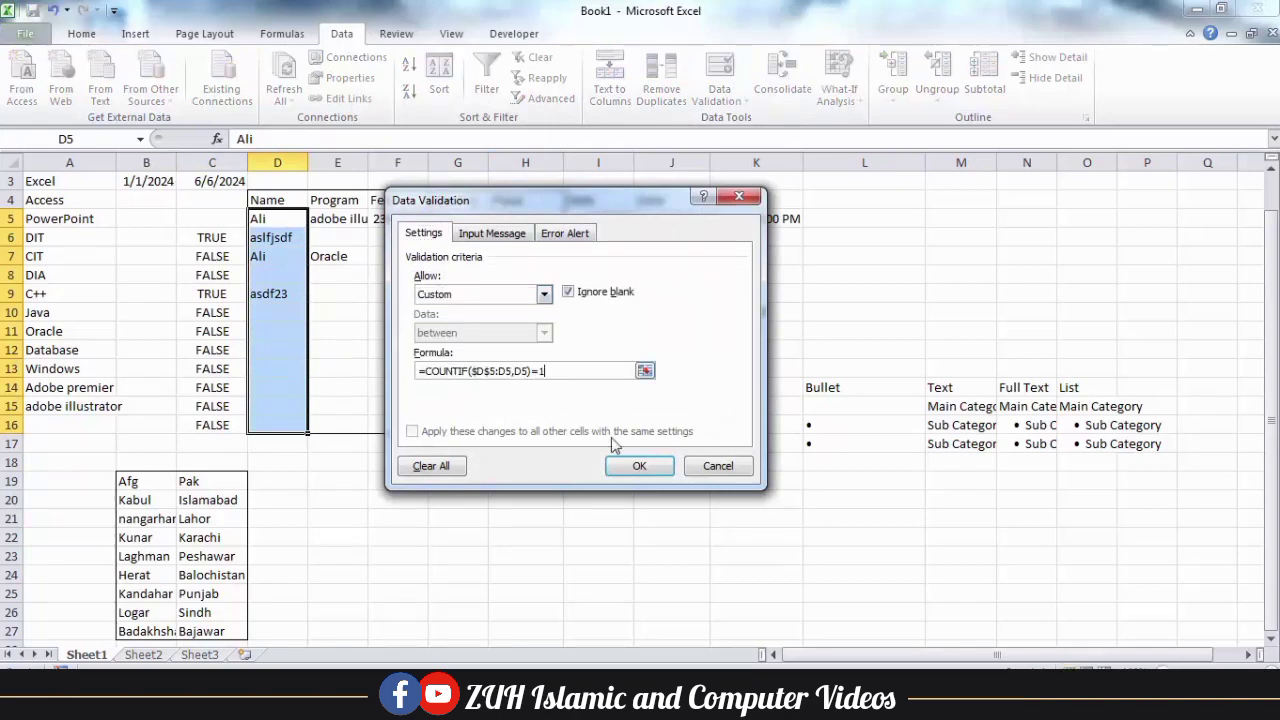
pyautogui.click(639, 466)
# Replace the duplicate name in D7 with a different, unique name.
pyautogui.click(280, 257)
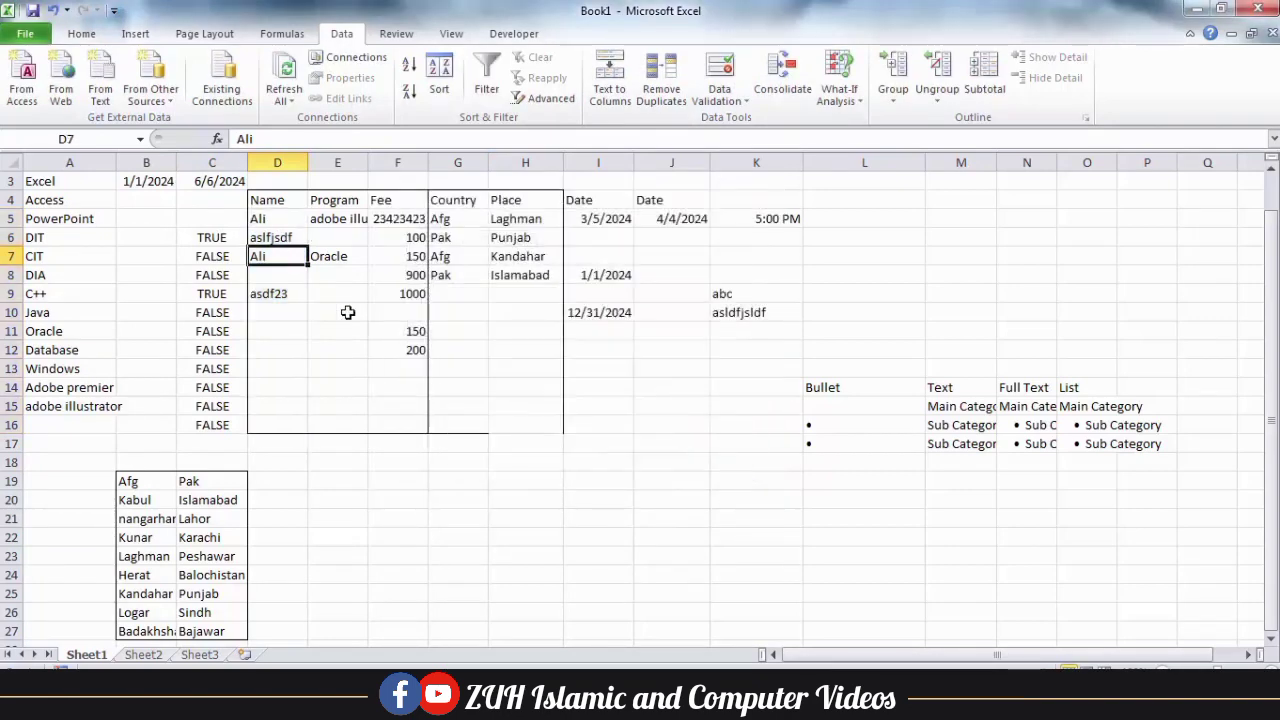
pyautogui.write('Wali')
pyautogui.press('Return')
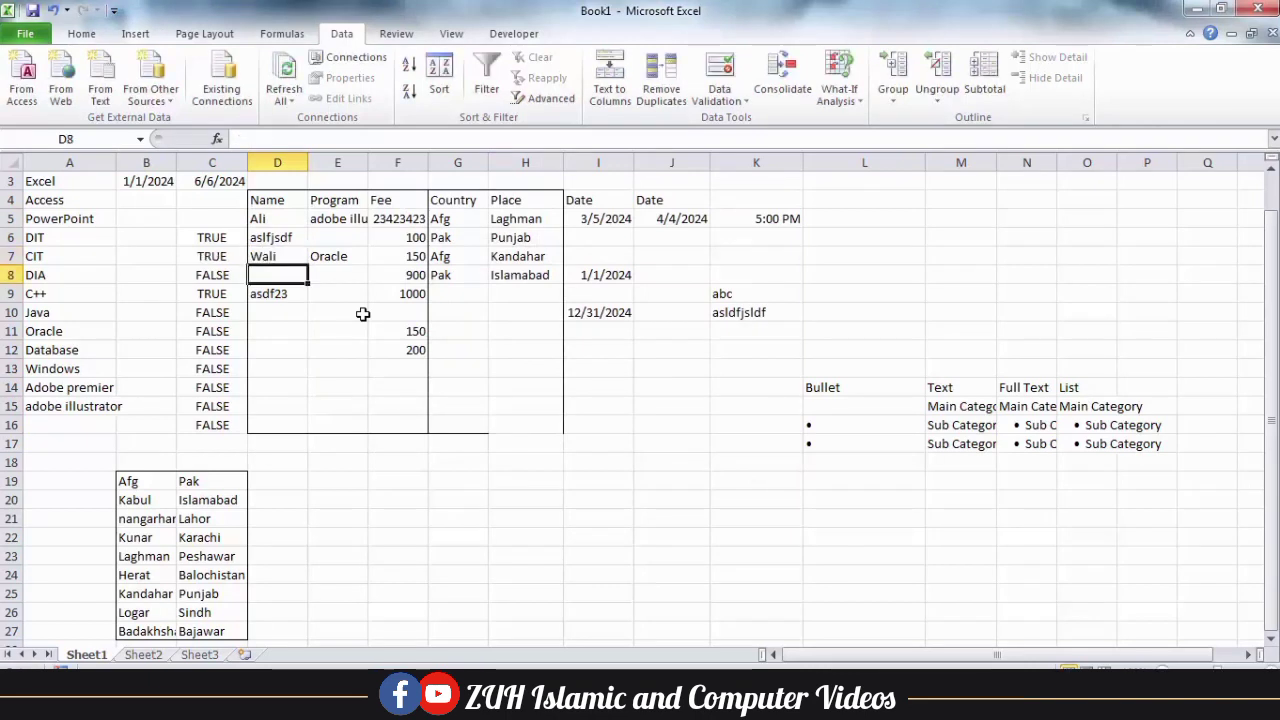
# Try to enter the names already used in D5 and D7 into cell D8, and cancel the entry.
pyautogui.write('Ali')
pyautogui.press('Return')
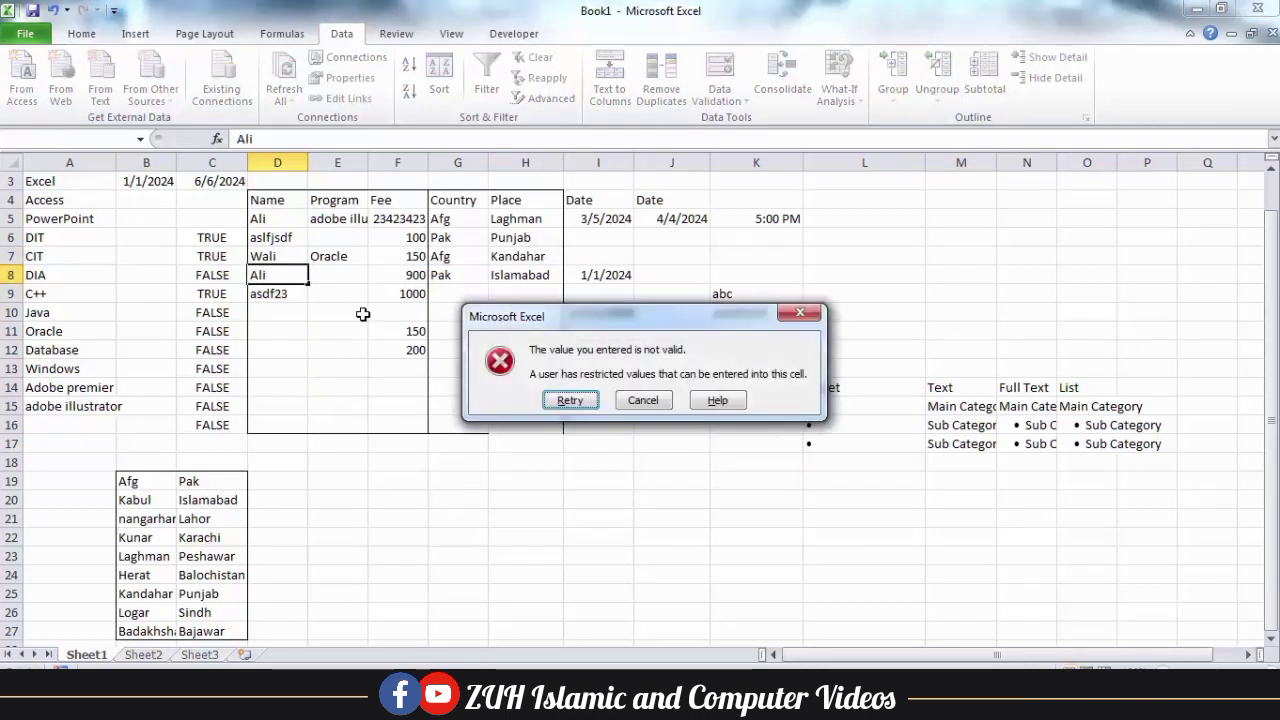
pyautogui.press('Return')
pyautogui.press('Return')
pyautogui.press('Return')
pyautogui.press('Return')
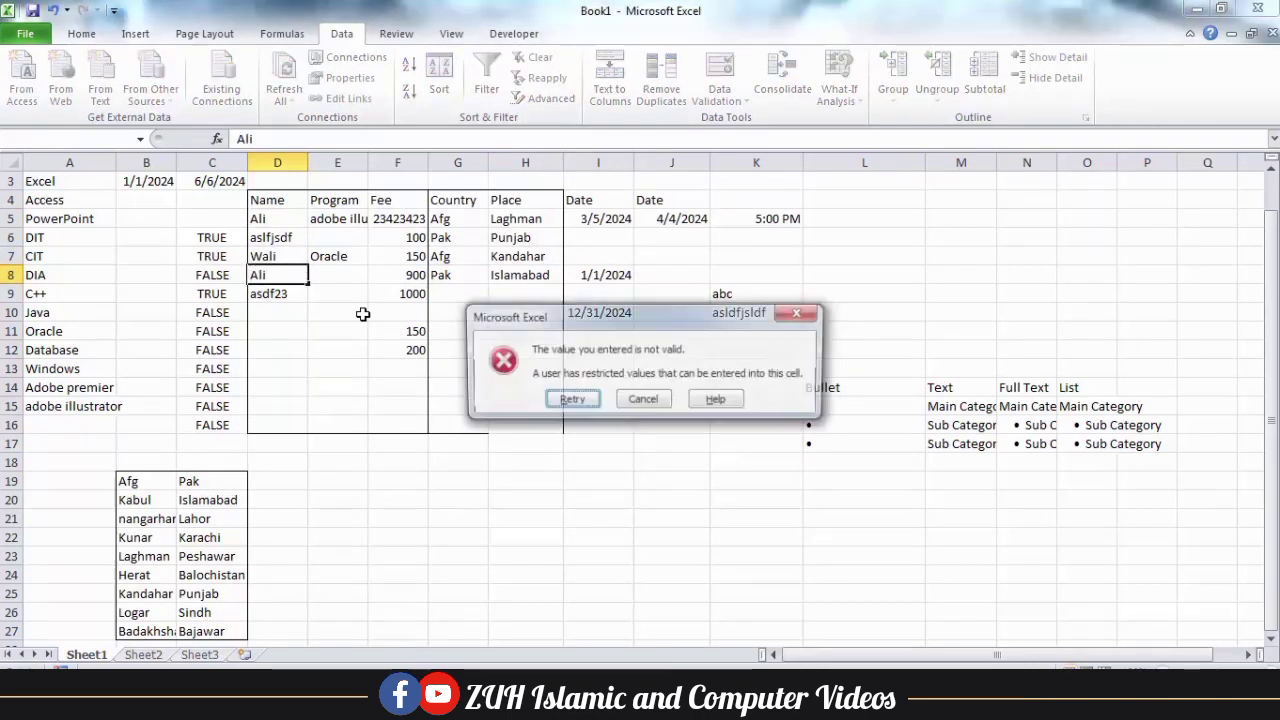
pyautogui.press('Return')
pyautogui.write('Wali')
pyautogui.press('Return')
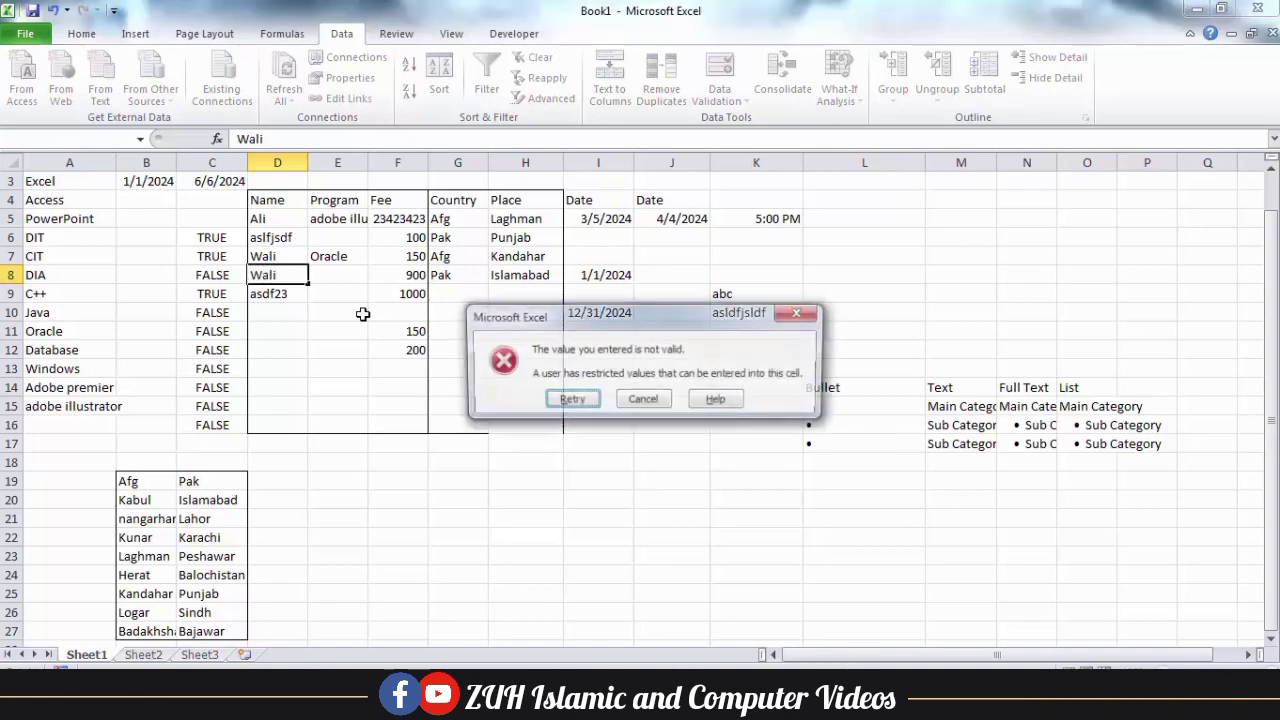
pyautogui.press('Return')
pyautogui.press('Escape')
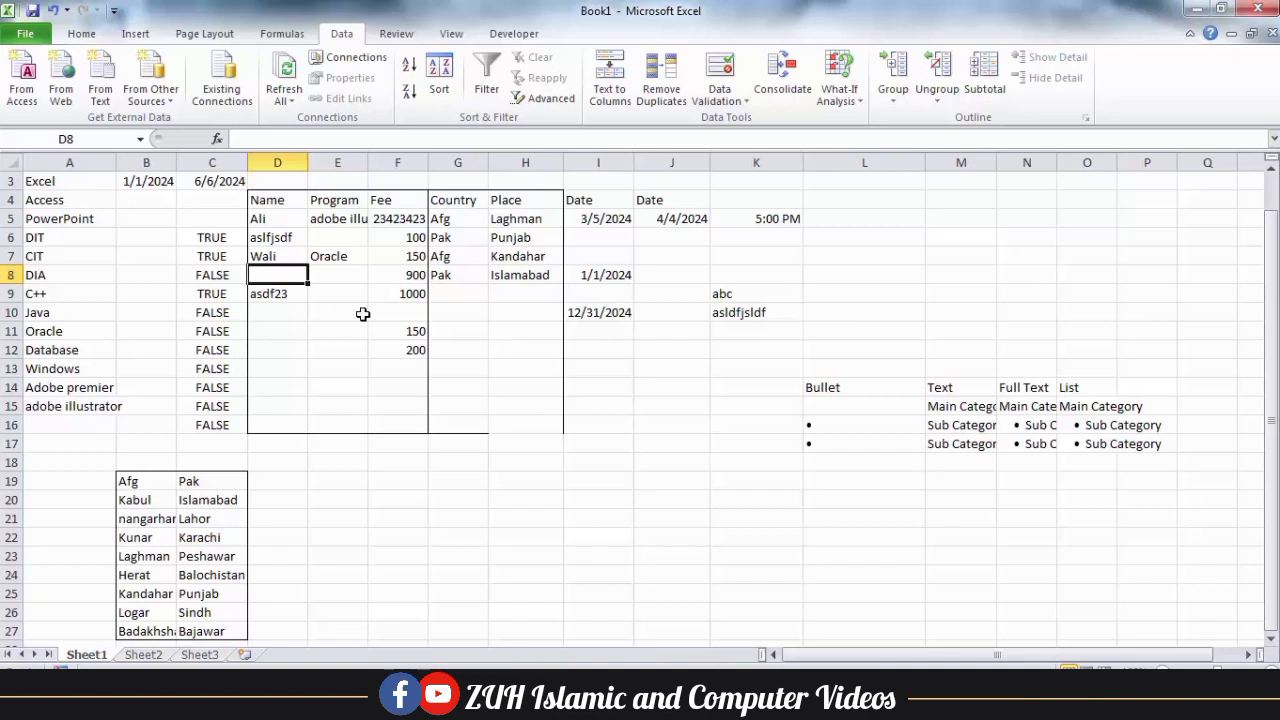
# Clear all the Fee values in F5:F16.
pyautogui.moveTo(400, 218); pyautogui.dragTo(420, 417)
pyautogui.press('Delete')
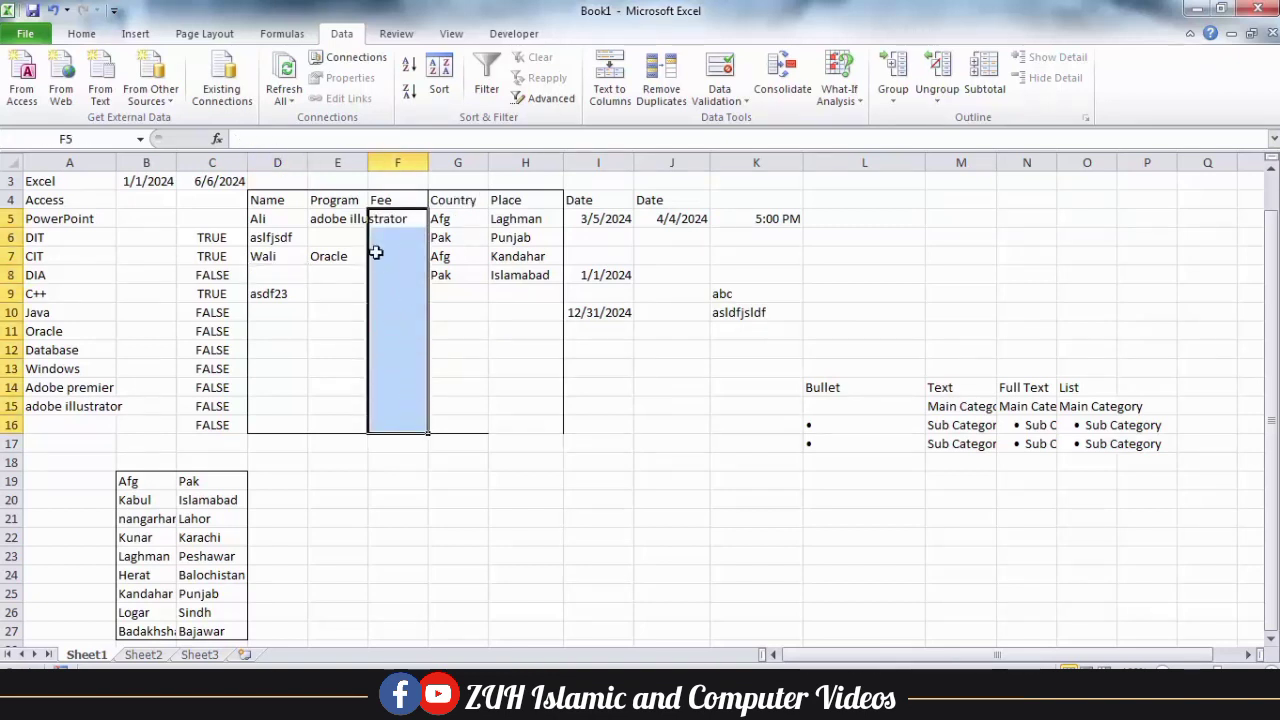
# Enter the heading Sales in J18 and put an outside border around J18:J24.
pyautogui.click(672, 461)
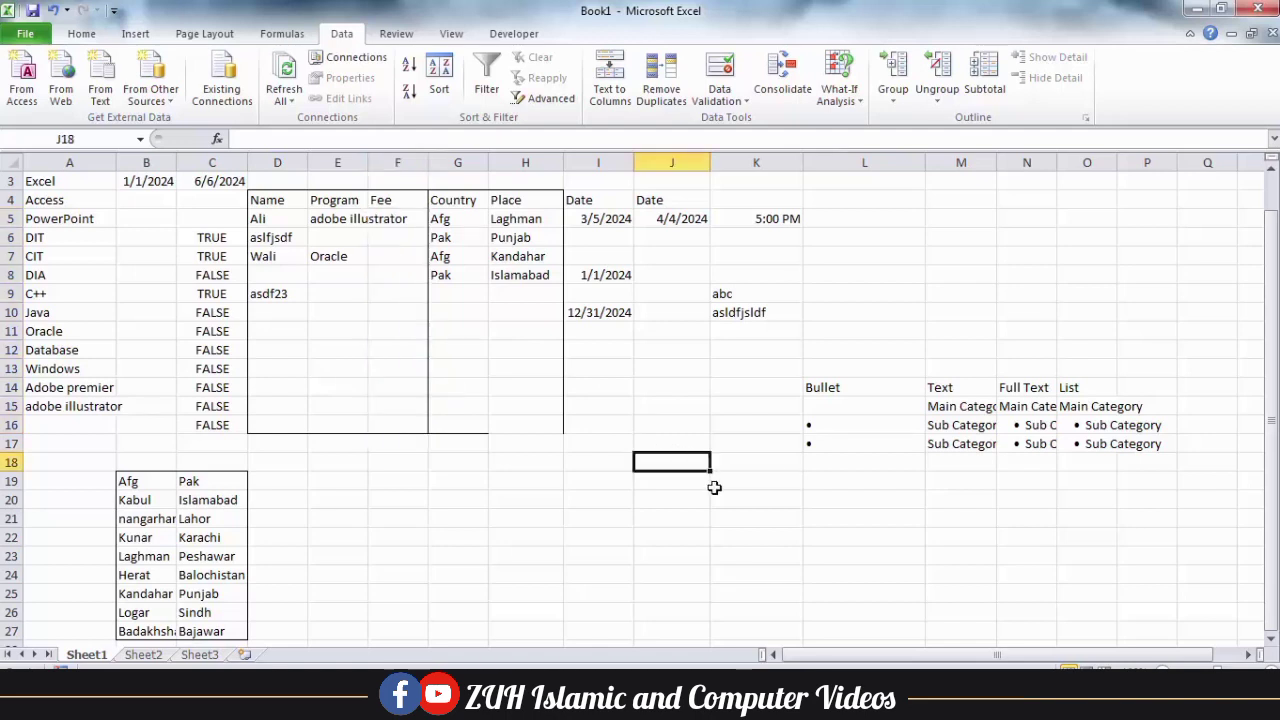
pyautogui.write('Sales')
pyautogui.press('Return')
pyautogui.moveTo(700, 462); pyautogui.dragTo(700, 578)
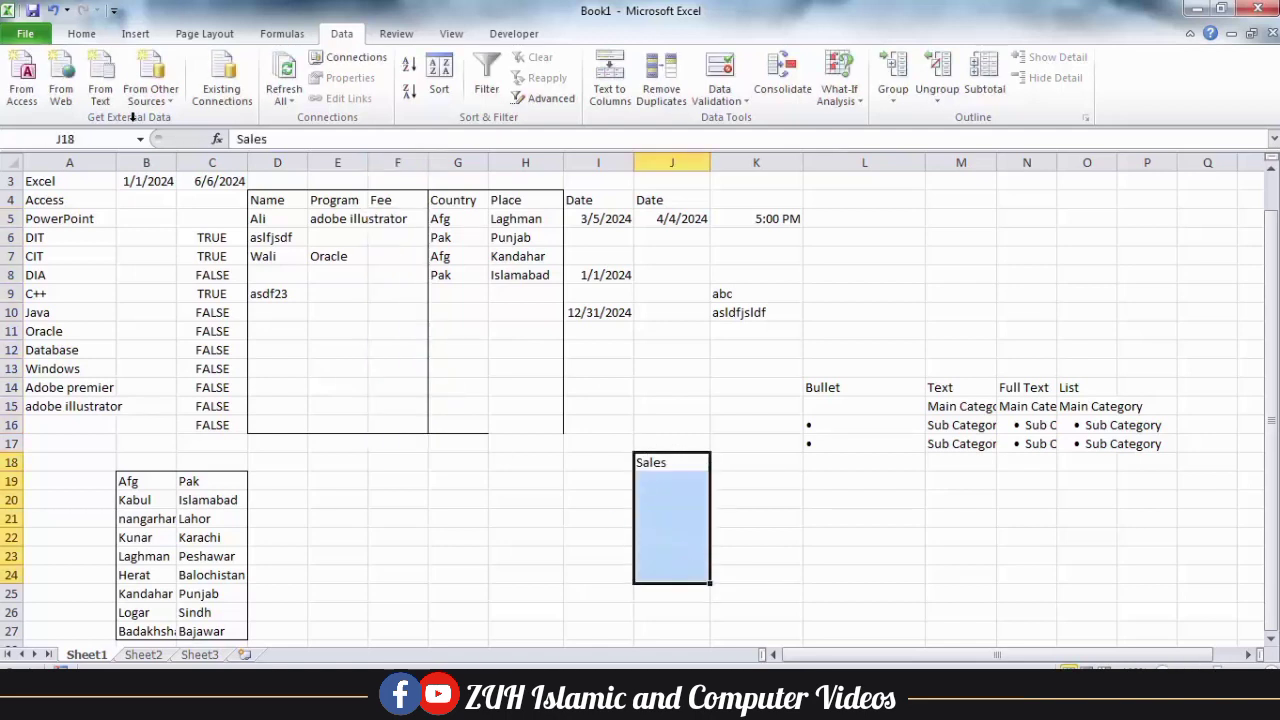
pyautogui.click(81, 33)
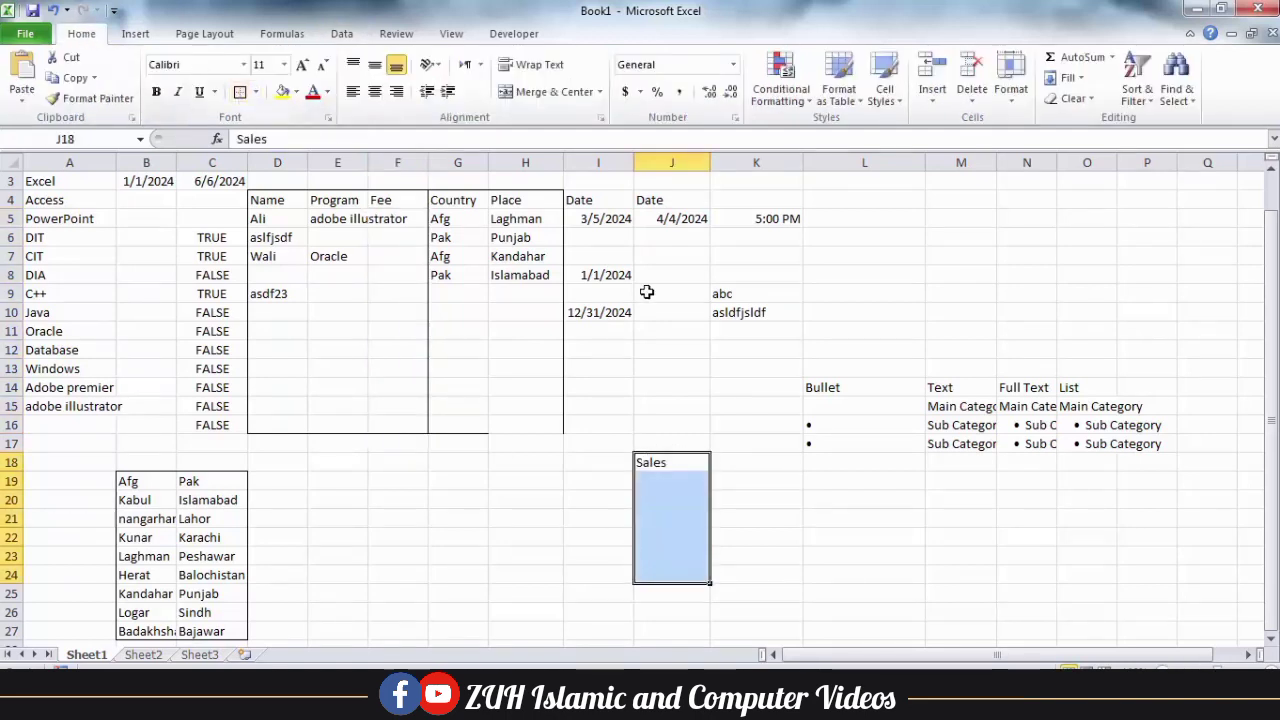
# Enter the sales limit 100000 in cell K19.
pyautogui.scroll(-2, 647, 292)
pyautogui.click(737, 362)
pyautogui.write('1000')
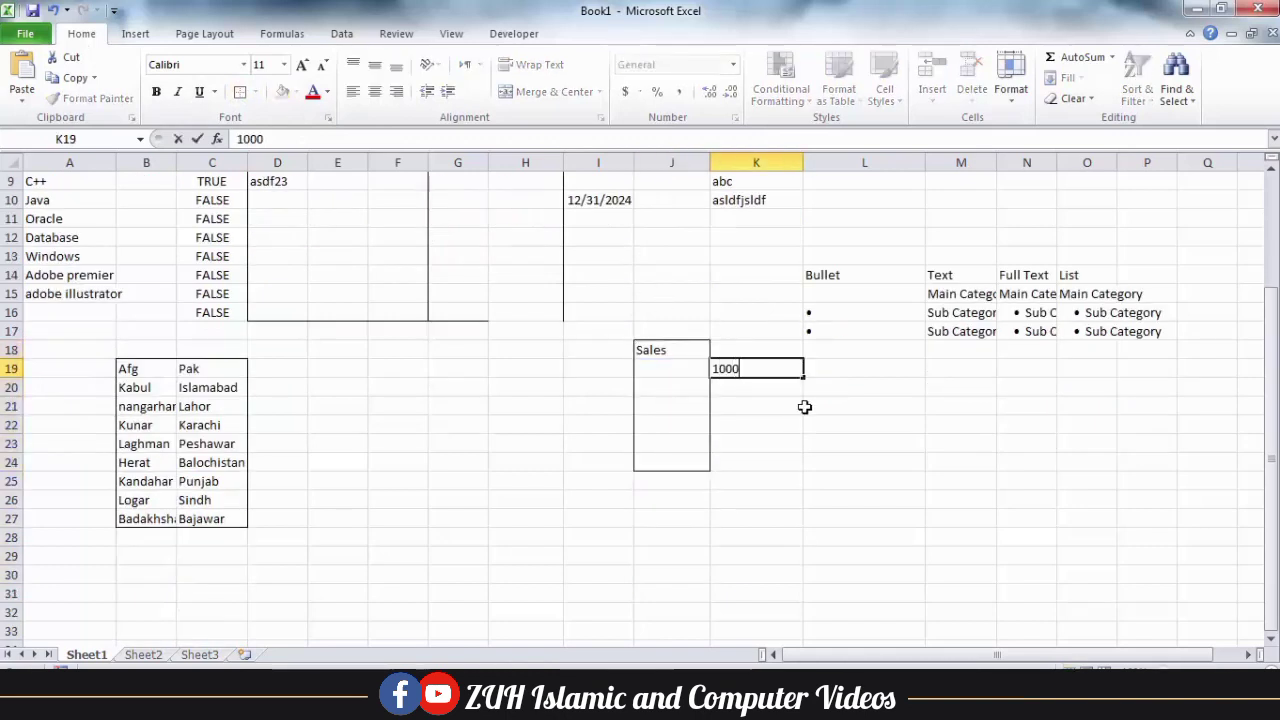
pyautogui.write('00')
pyautogui.press('Return')
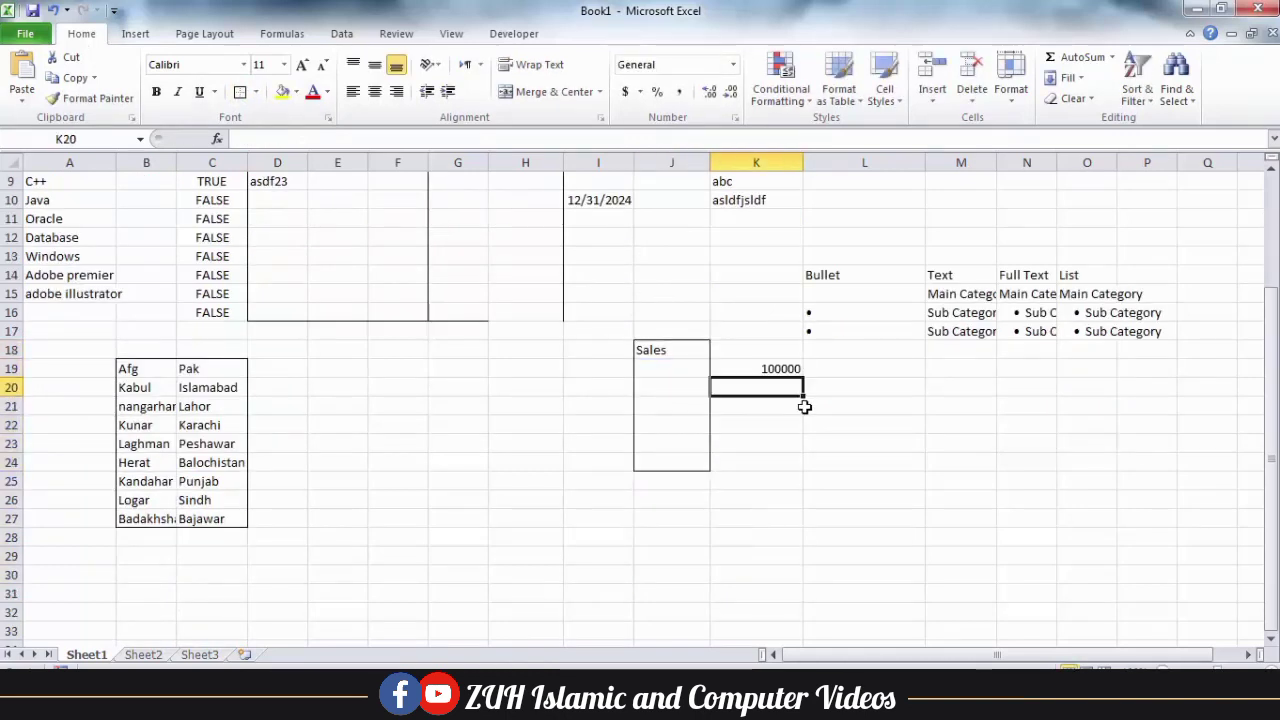
# Enter the formula =SUM(J19:J24)<=100000 in cell L21 to check the Sales cells against the limit.
pyautogui.moveTo(668, 366); pyautogui.dragTo(673, 464)
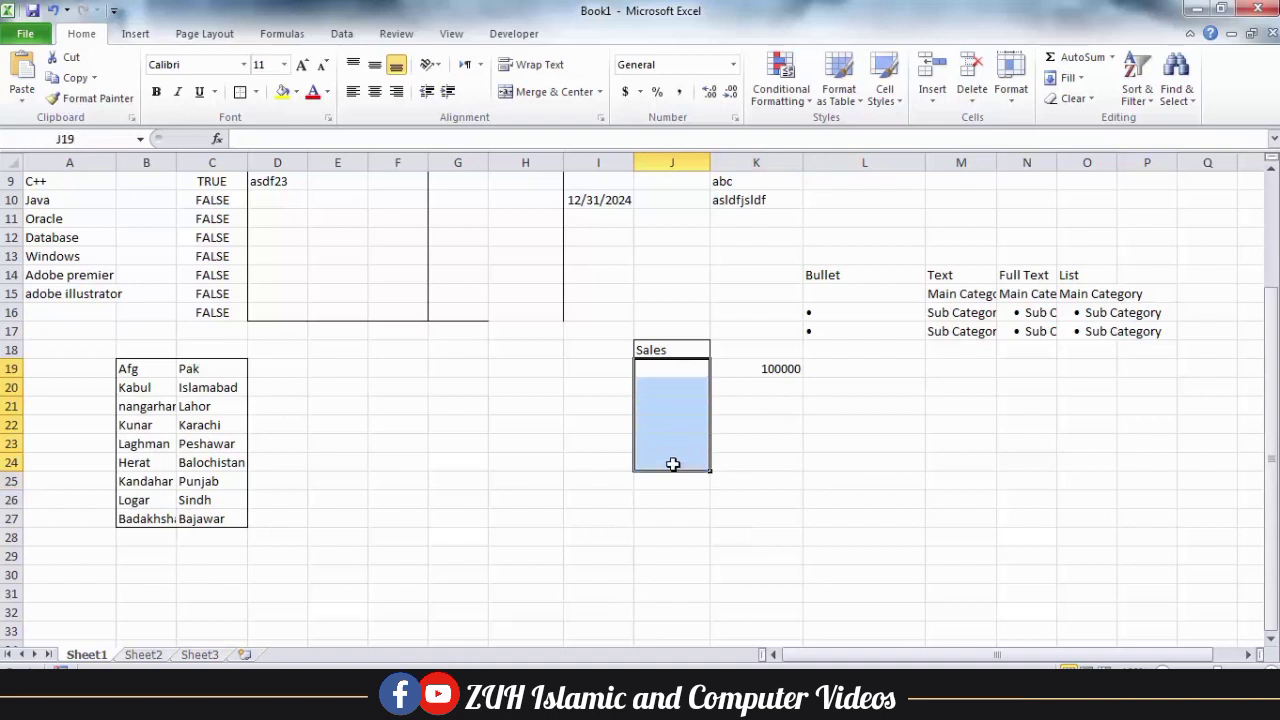
pyautogui.click(838, 409)
pyautogui.write('=')
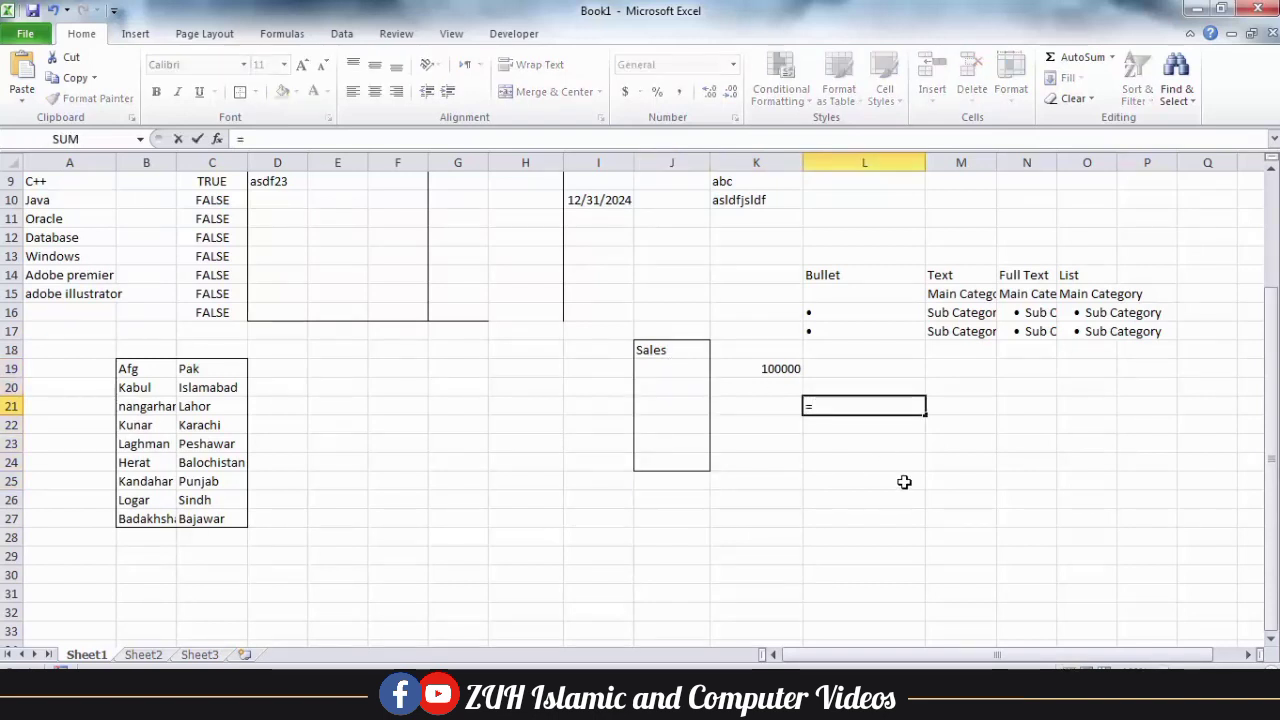
pyautogui.write('sum')
pyautogui.press('Tab')
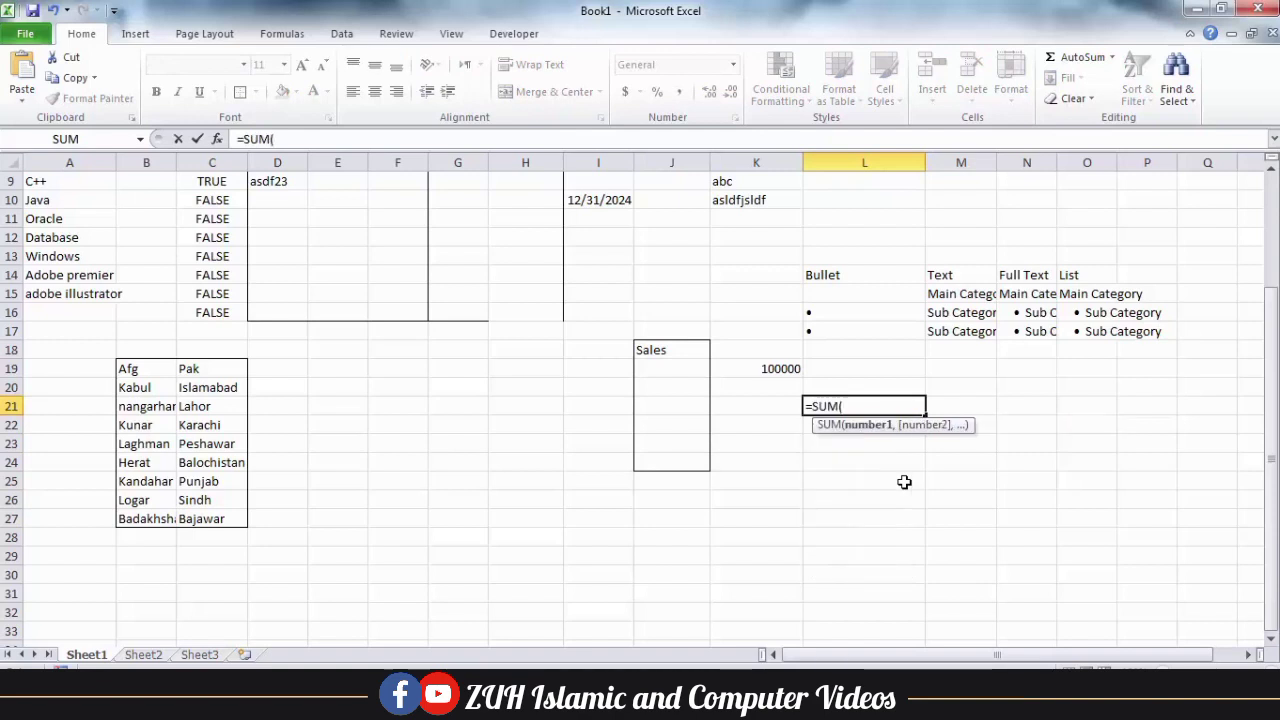
pyautogui.moveTo(660, 363); pyautogui.dragTo(665, 461)
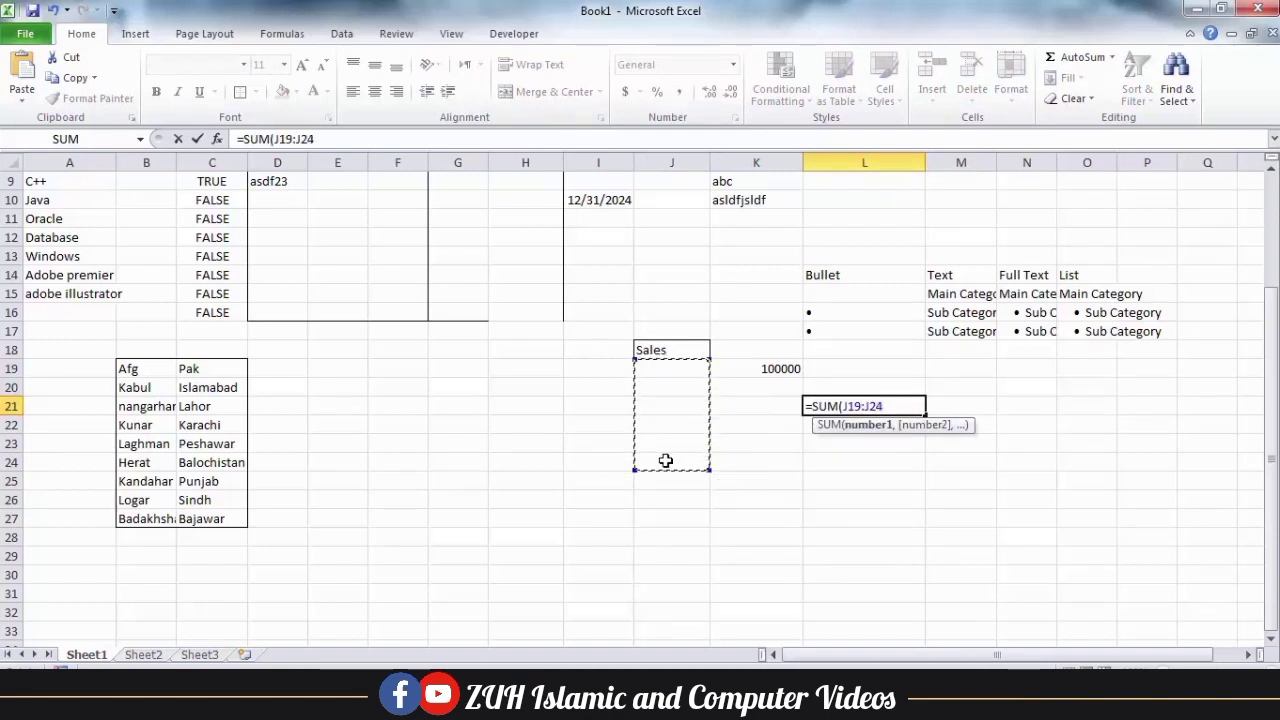
pyautogui.write(')')
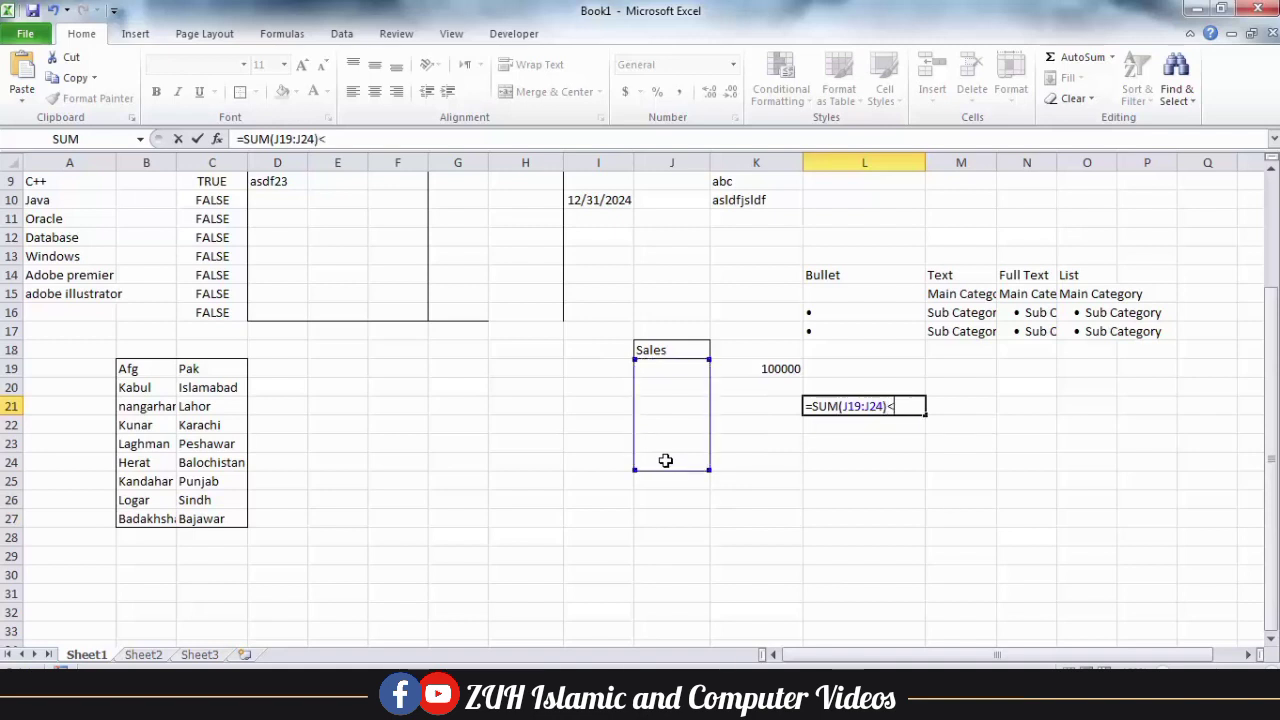
pyautogui.write('<=1000')
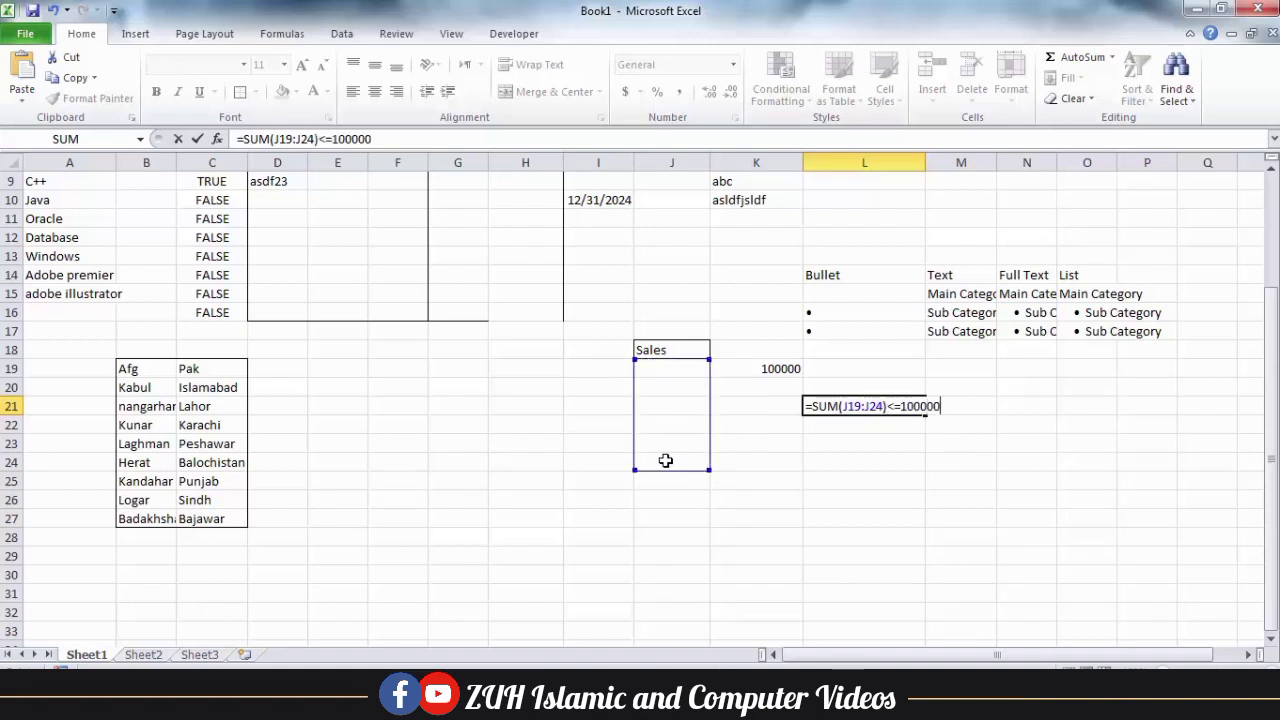
pyautogui.write('00')
pyautogui.press('Return')
# Copy the SUM formula text from L21 and delete it from the cell.
pyautogui.doubleClick(806, 406)
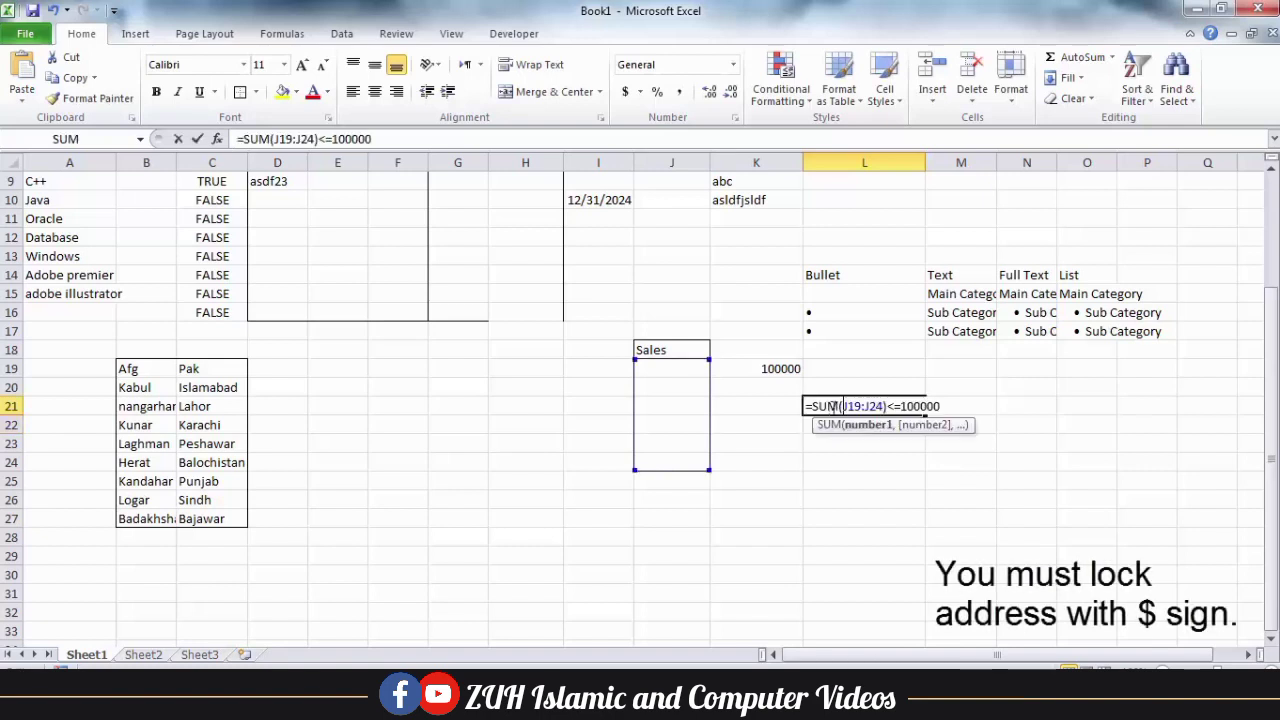
pyautogui.moveTo(806, 406); pyautogui.dragTo(865, 471)
pyautogui.hotkey('ctrl', 'c')
pyautogui.press('Delete')
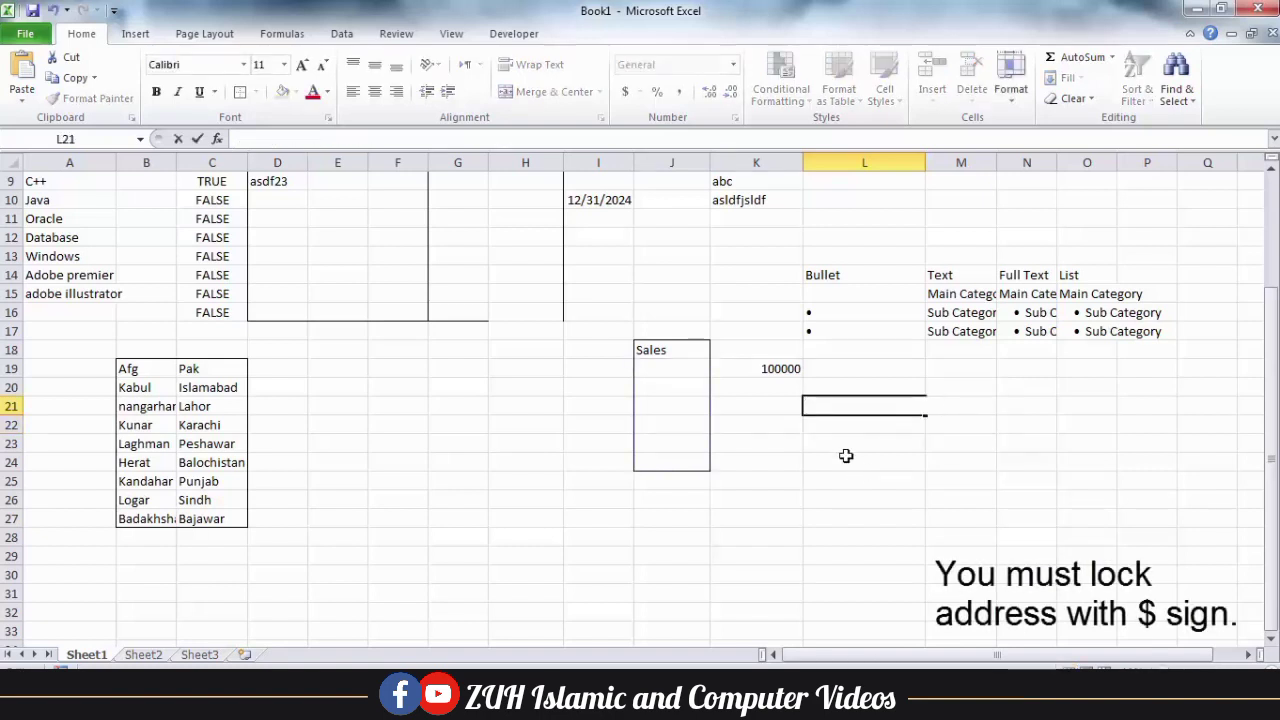
# Apply custom data validation with the formula =SUM(J19:J24)<=100000 to the Sales cells J19:J24.
pyautogui.moveTo(680, 366); pyautogui.dragTo(686, 457)
pyautogui.hotkey('alt', 'd')
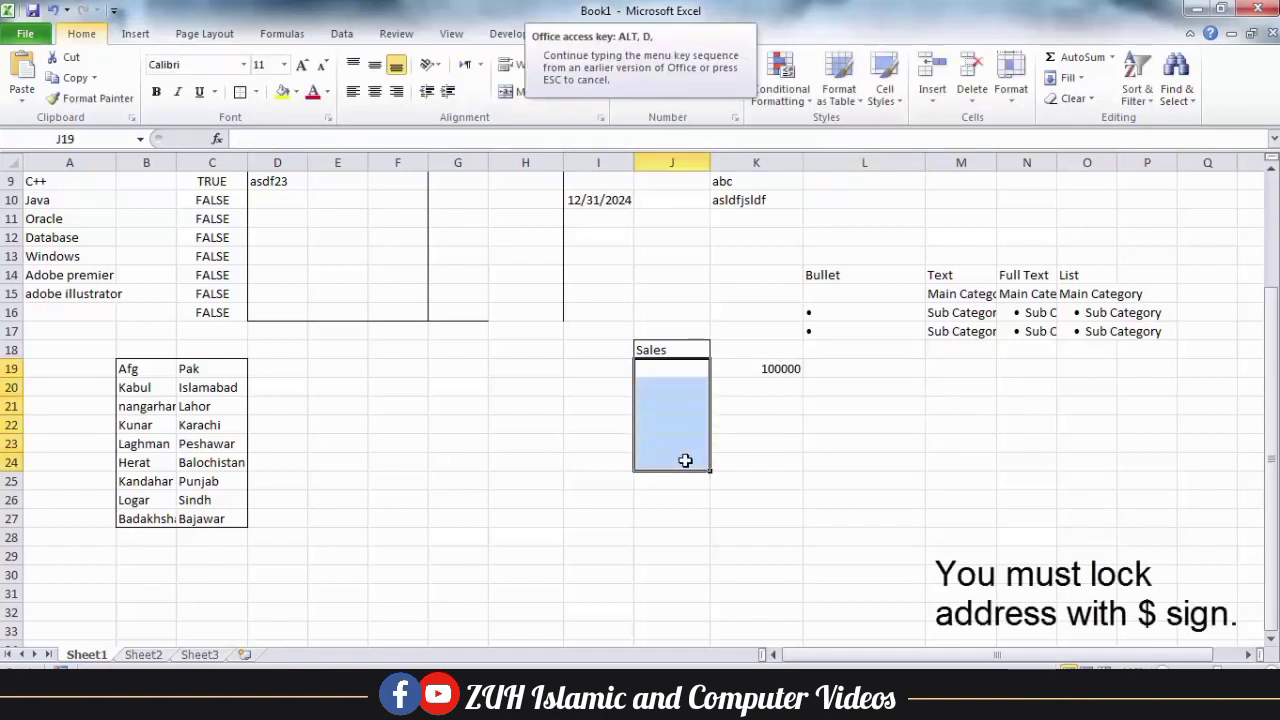
pyautogui.press('l')
pyautogui.click(485, 294)
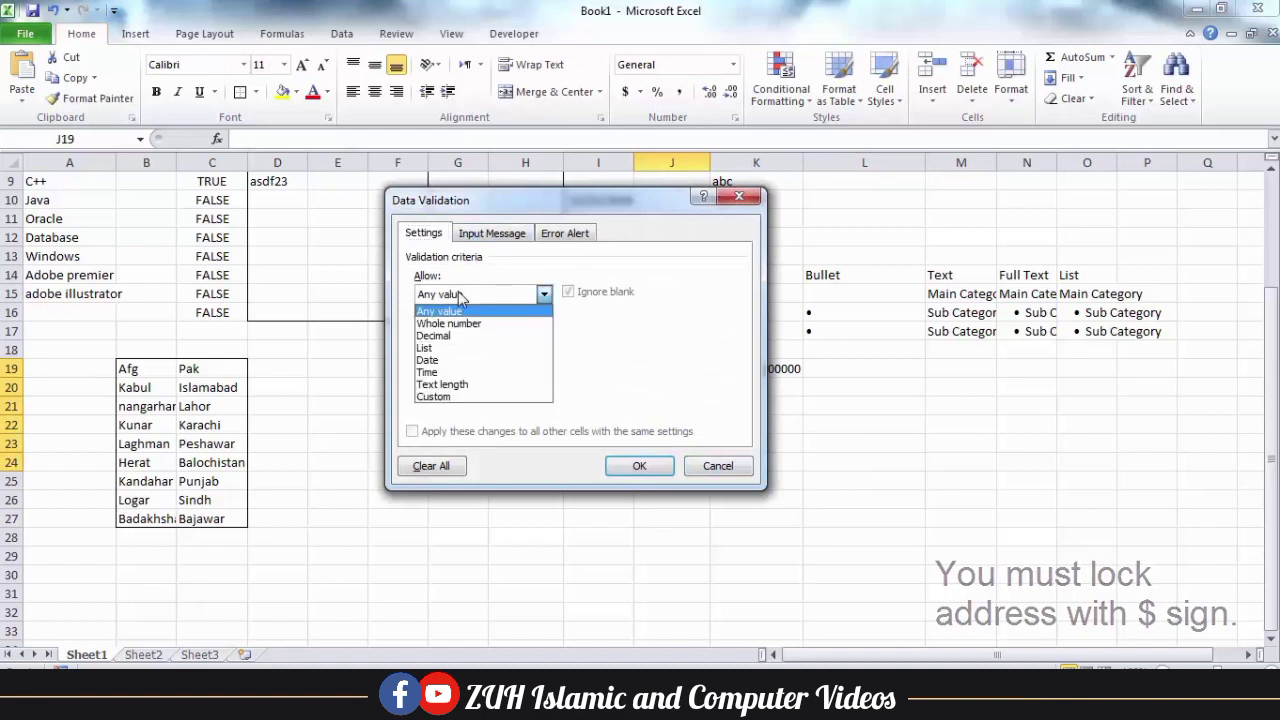
pyautogui.click(450, 397)
pyautogui.click(452, 370)
pyautogui.hotkey('ctrl', 'v')
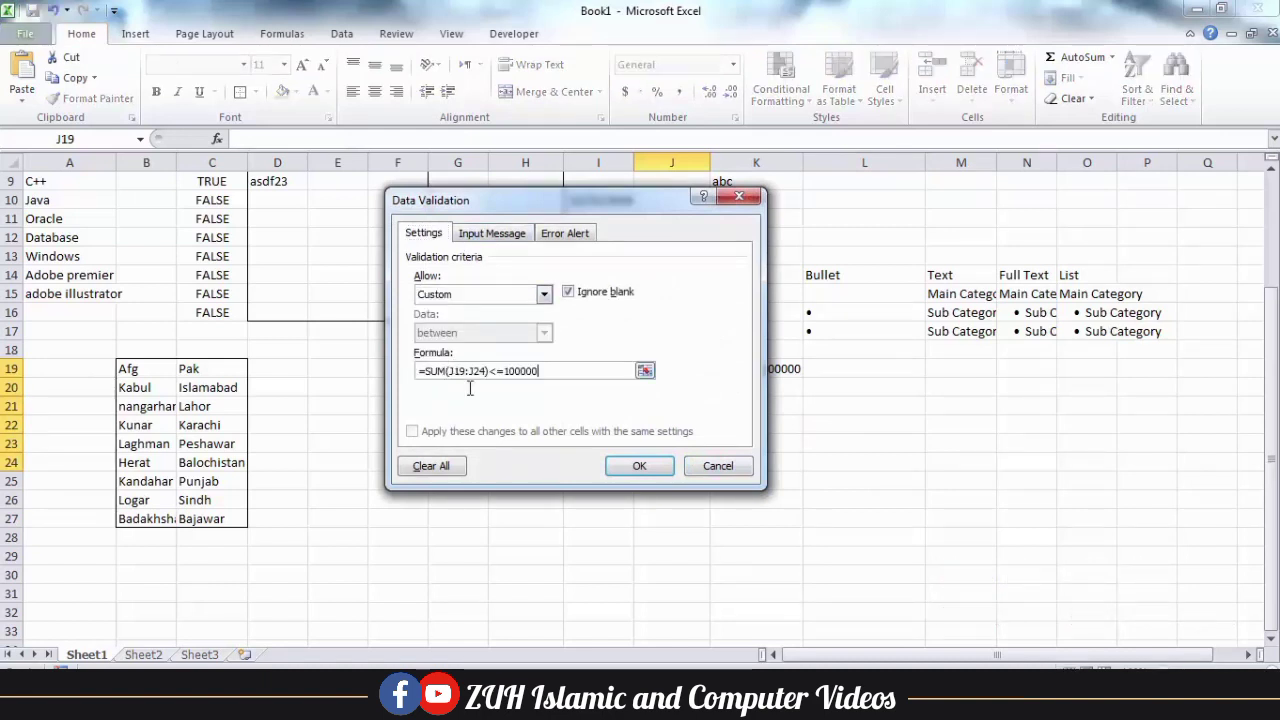
pyautogui.click(652, 472)
# Enter 50000 as the first Sales value in J19.
pyautogui.click(671, 371)
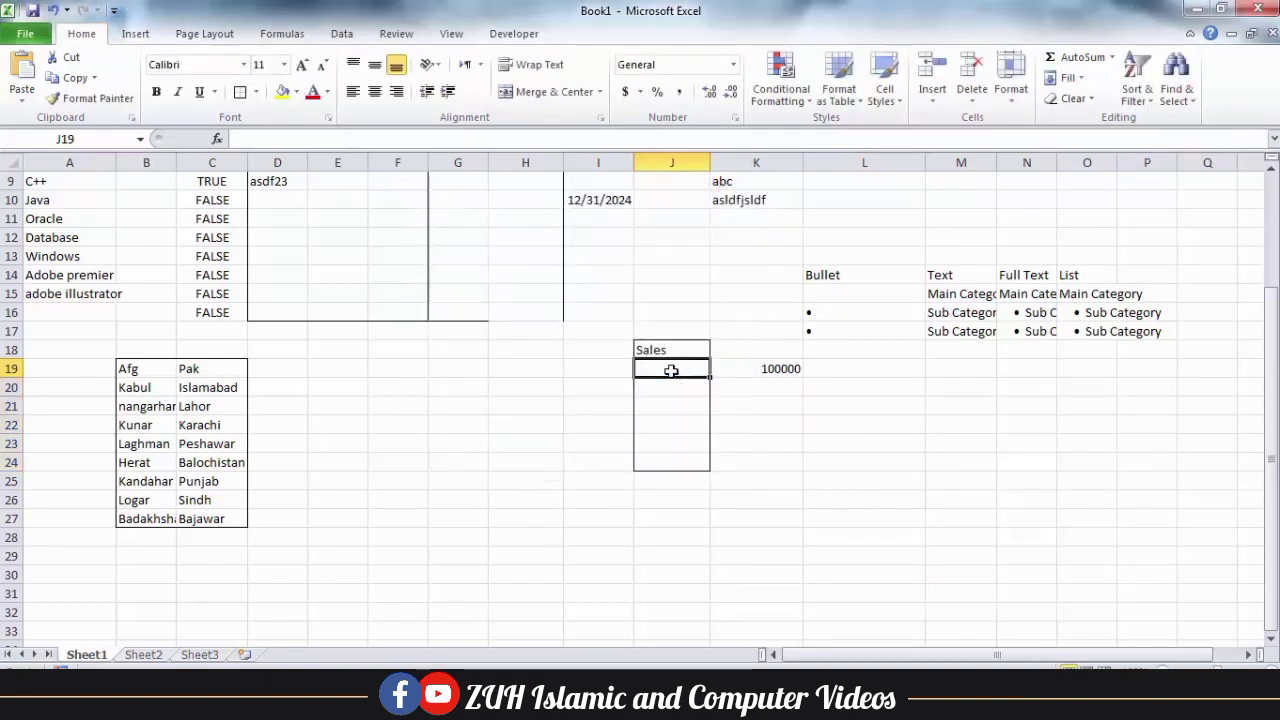
pyautogui.write('50000')
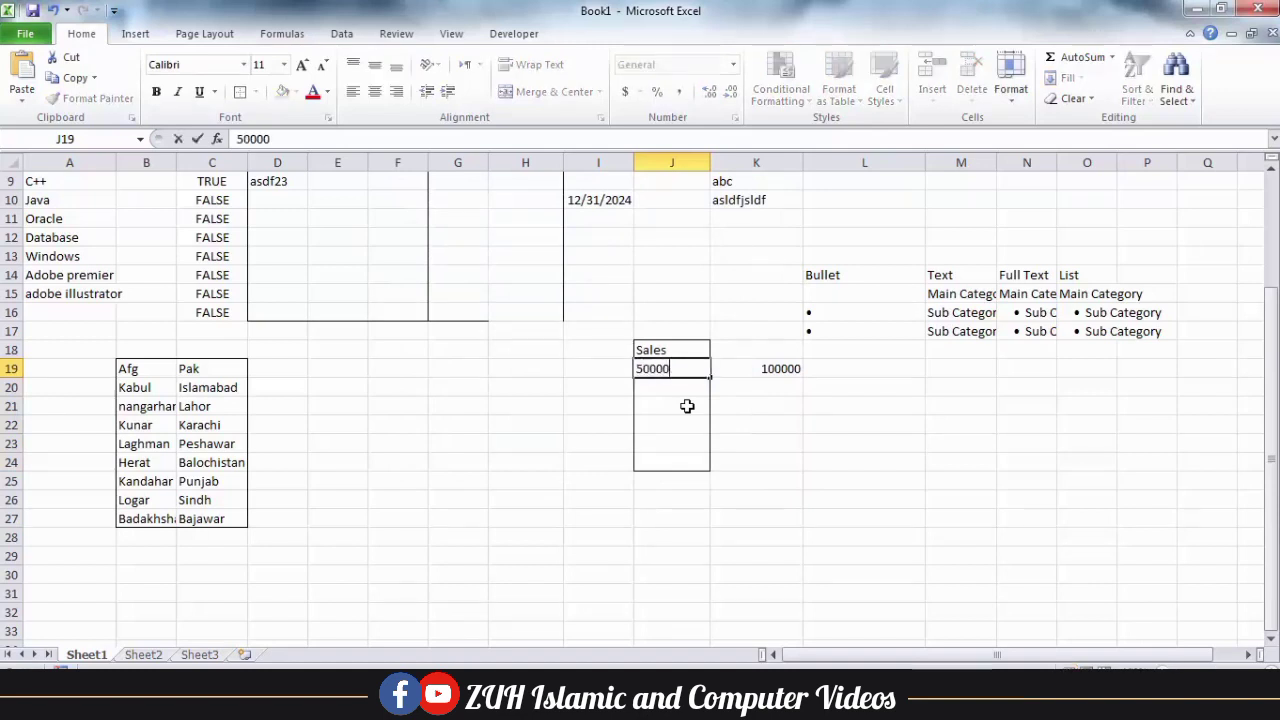
pyautogui.press('Return')
# Try the over-limit value 500000 in J20 and replace it with 49000.
pyautogui.write('500000')
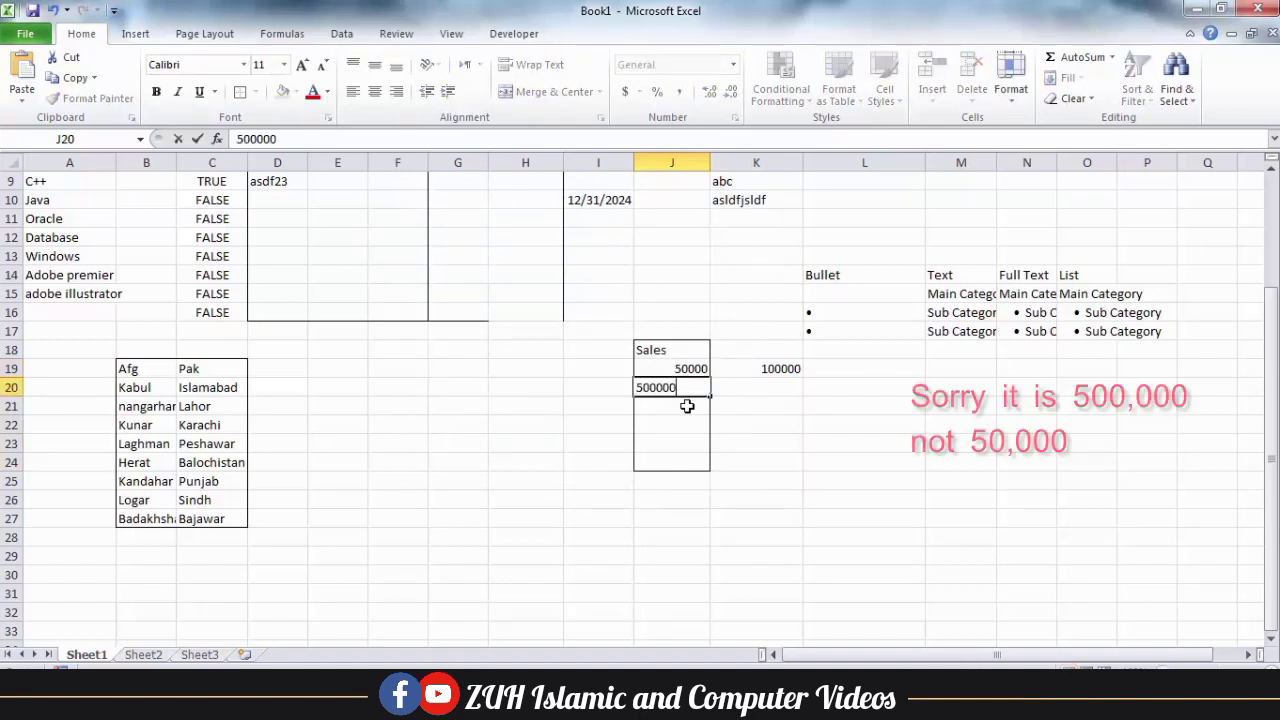
pyautogui.press('Return')
pyautogui.press('Return')
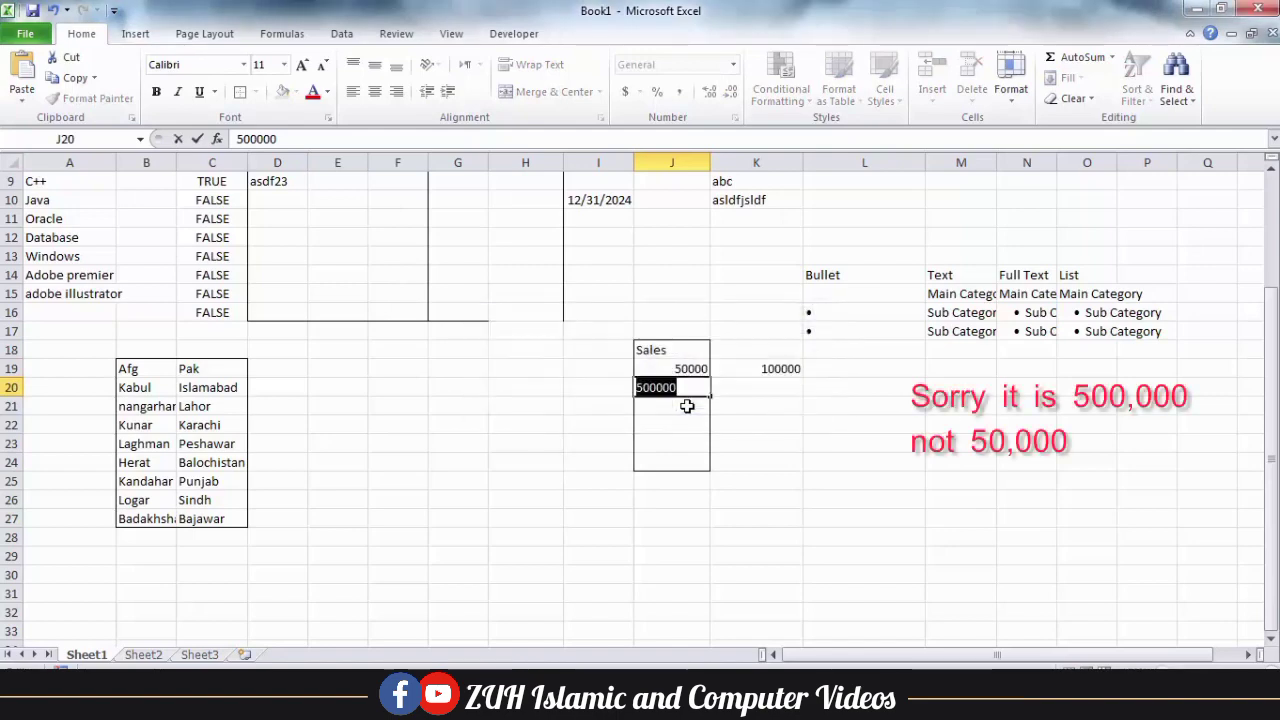
pyautogui.write('490')
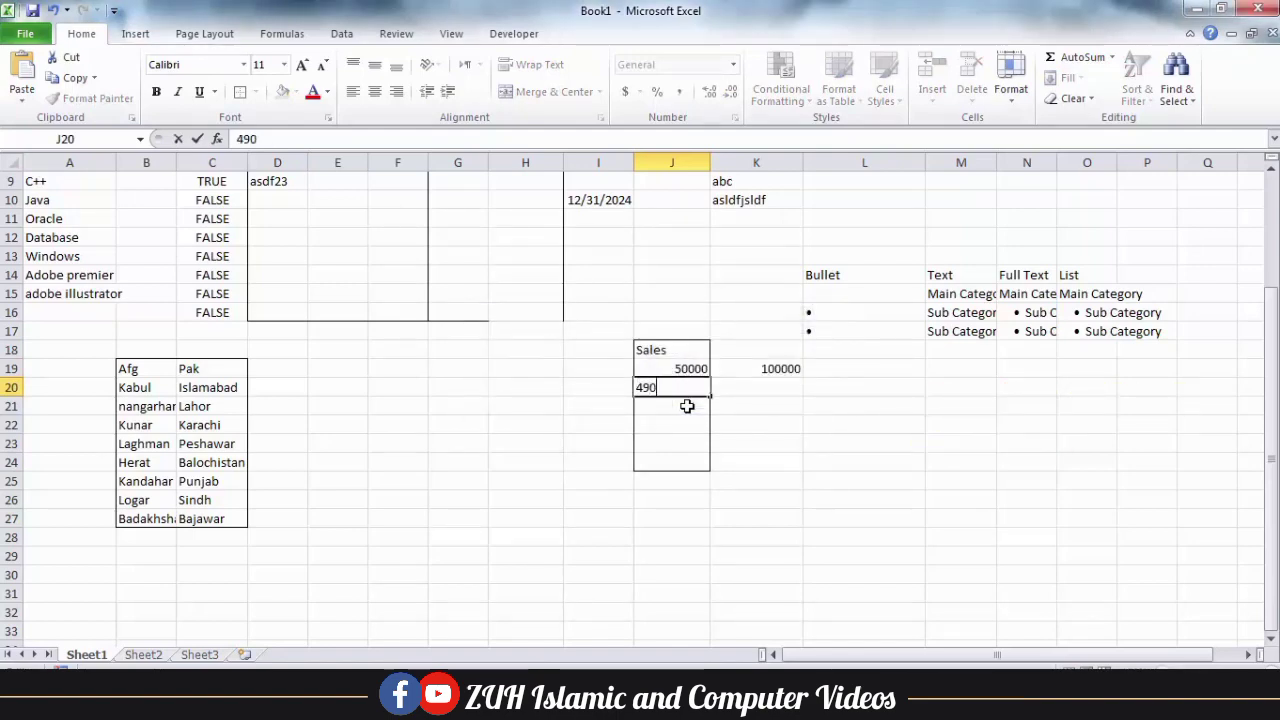
pyautogui.write('00')
pyautogui.press('Return')
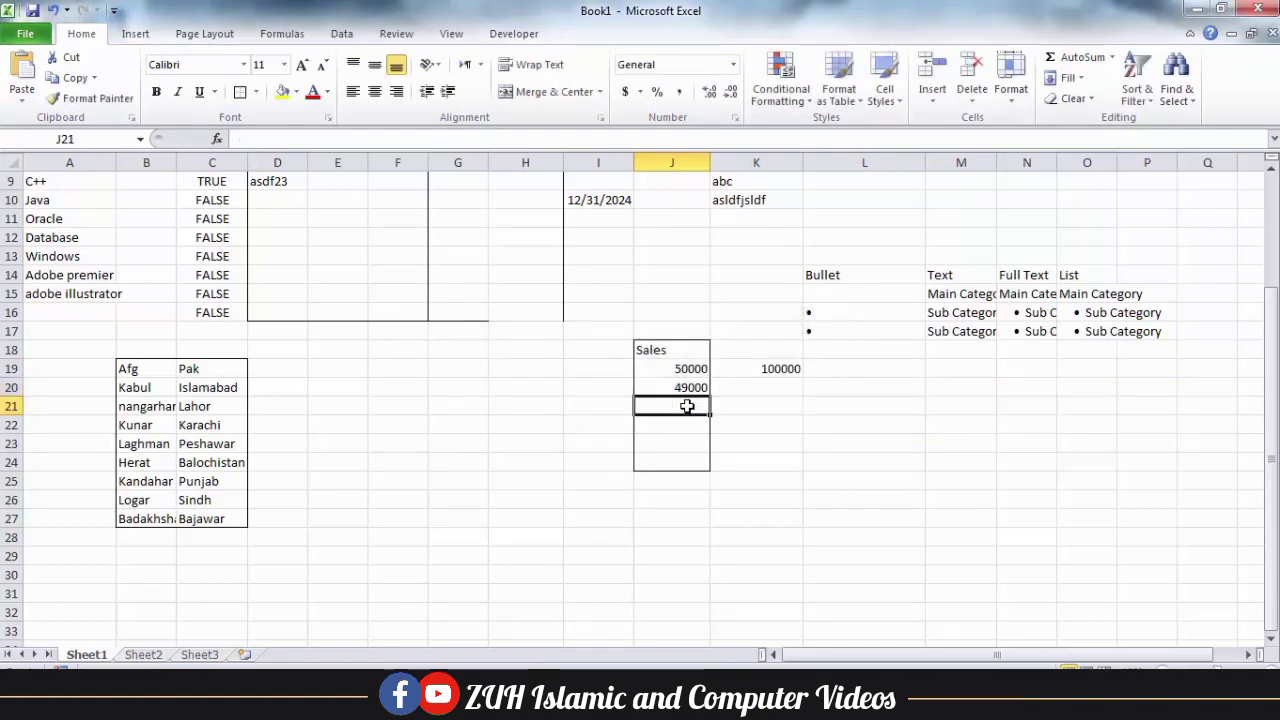
# Enter 900 in J21 and 1001 in J22 to test the Sales limit.
pyautogui.write('500')
pyautogui.press('Return')
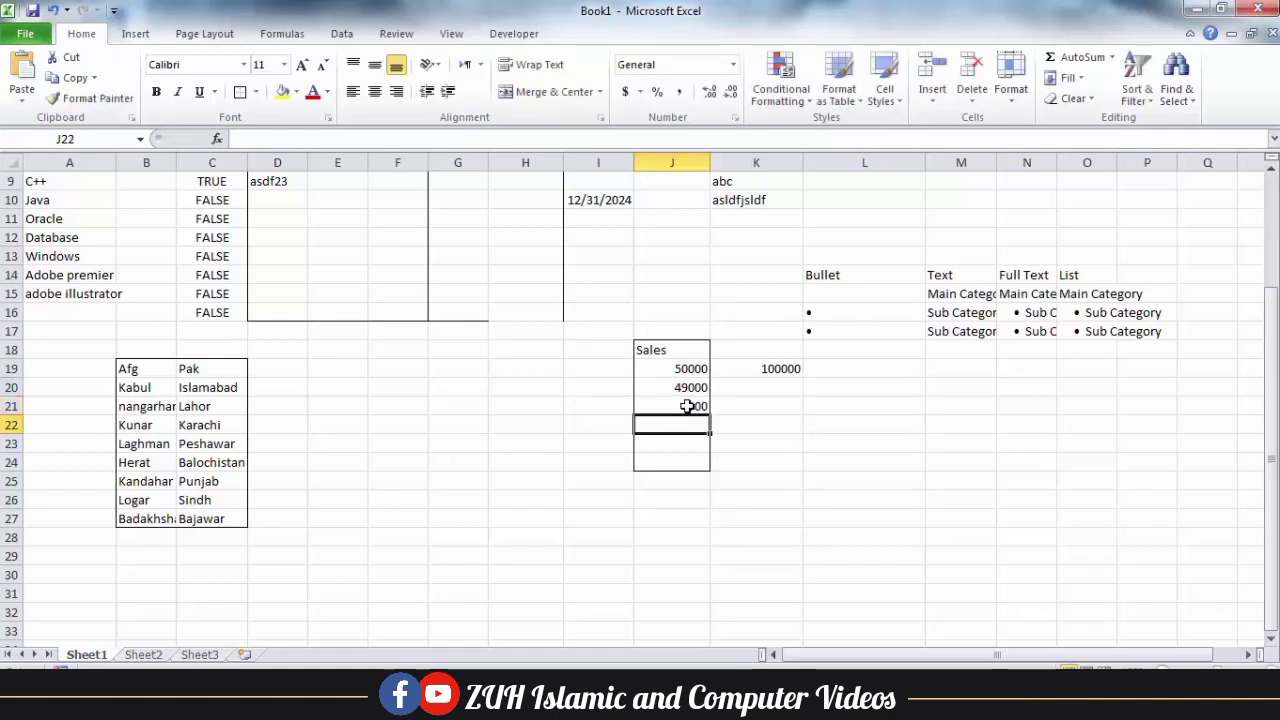
pyautogui.write('1')
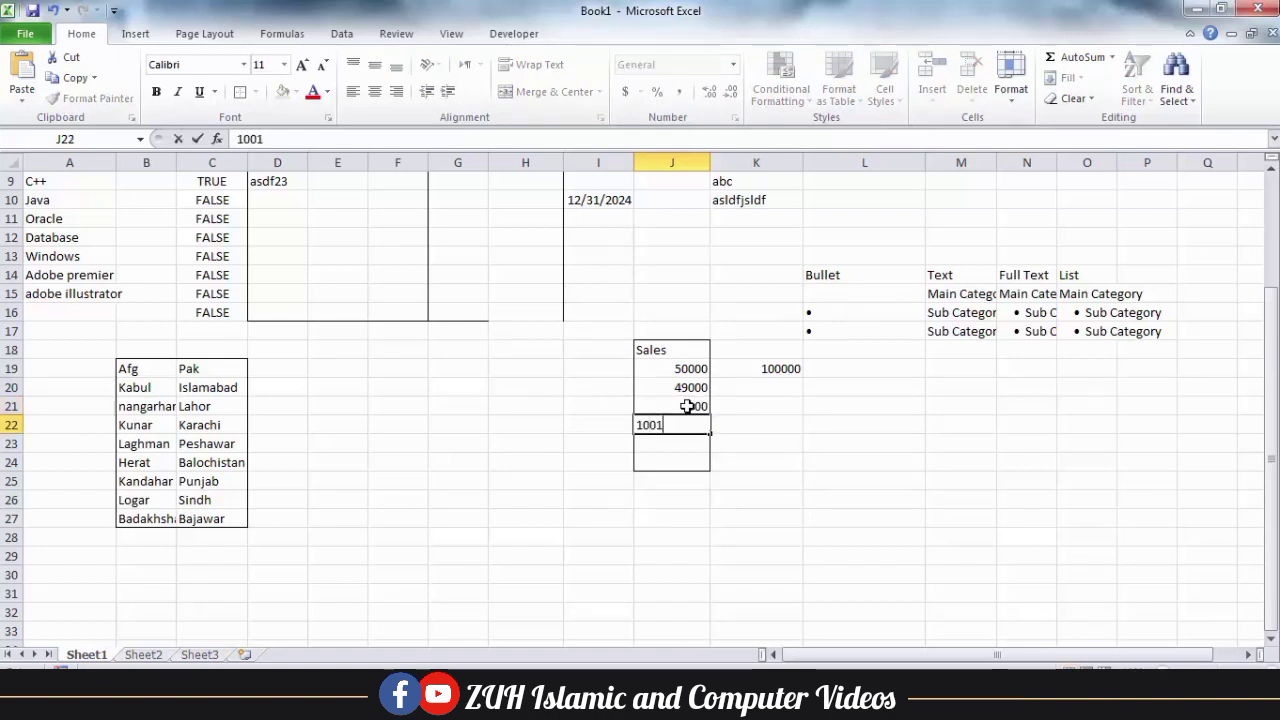
pyautogui.write('001')
pyautogui.press('Return')
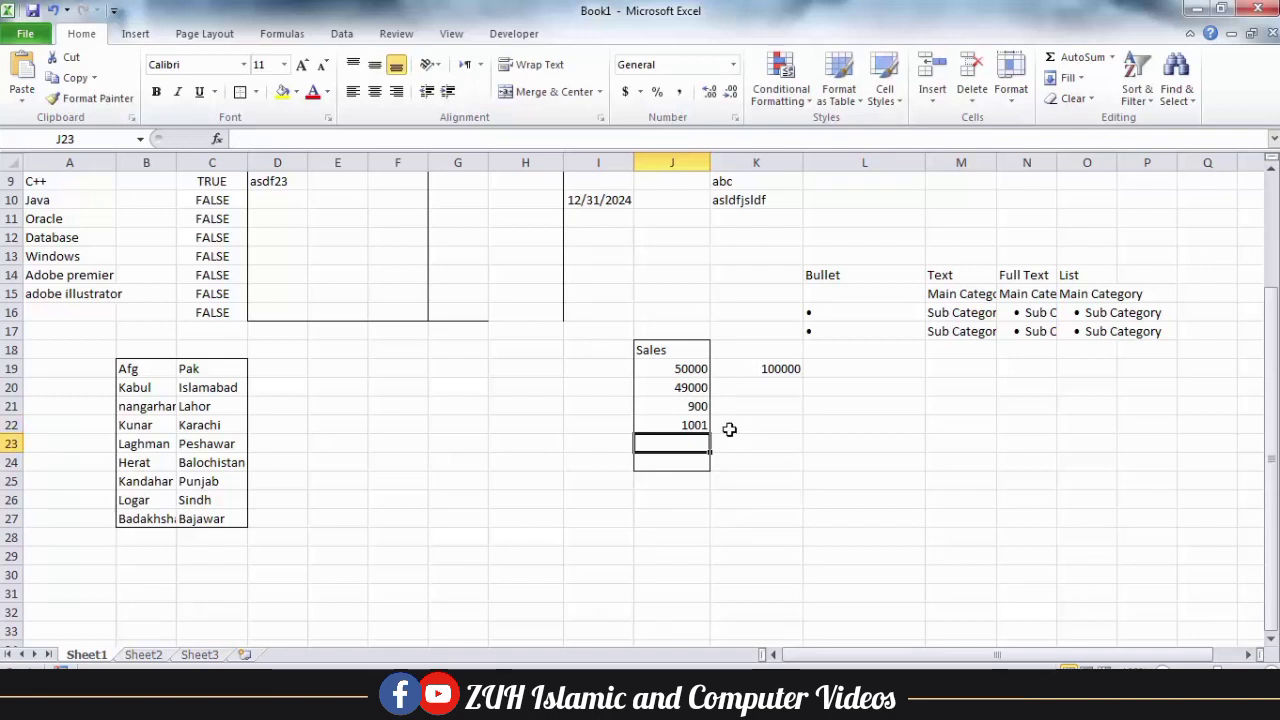
# Total the Sales cells in L22 with a SUM formula over J19:J24 and select the result.
pyautogui.click(817, 425)
pyautogui.write('=SUM(')
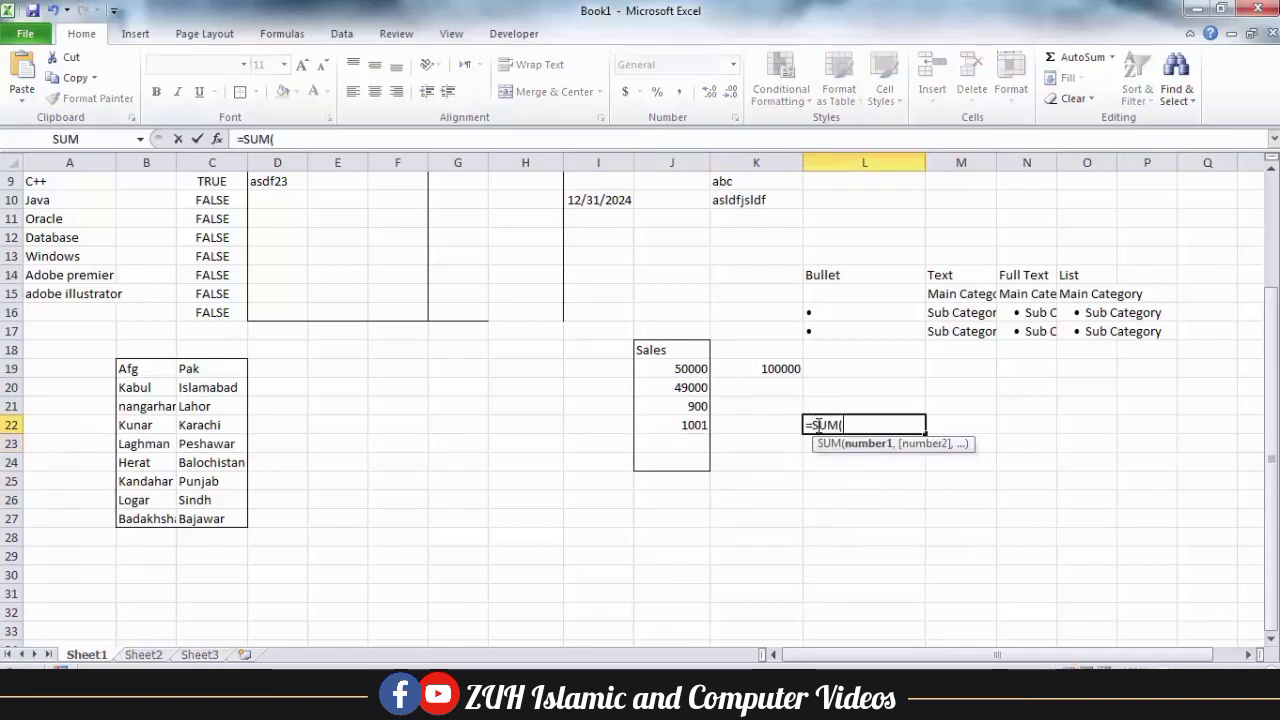
pyautogui.moveTo(690, 368); pyautogui.dragTo(691, 460)
pyautogui.press('Return')
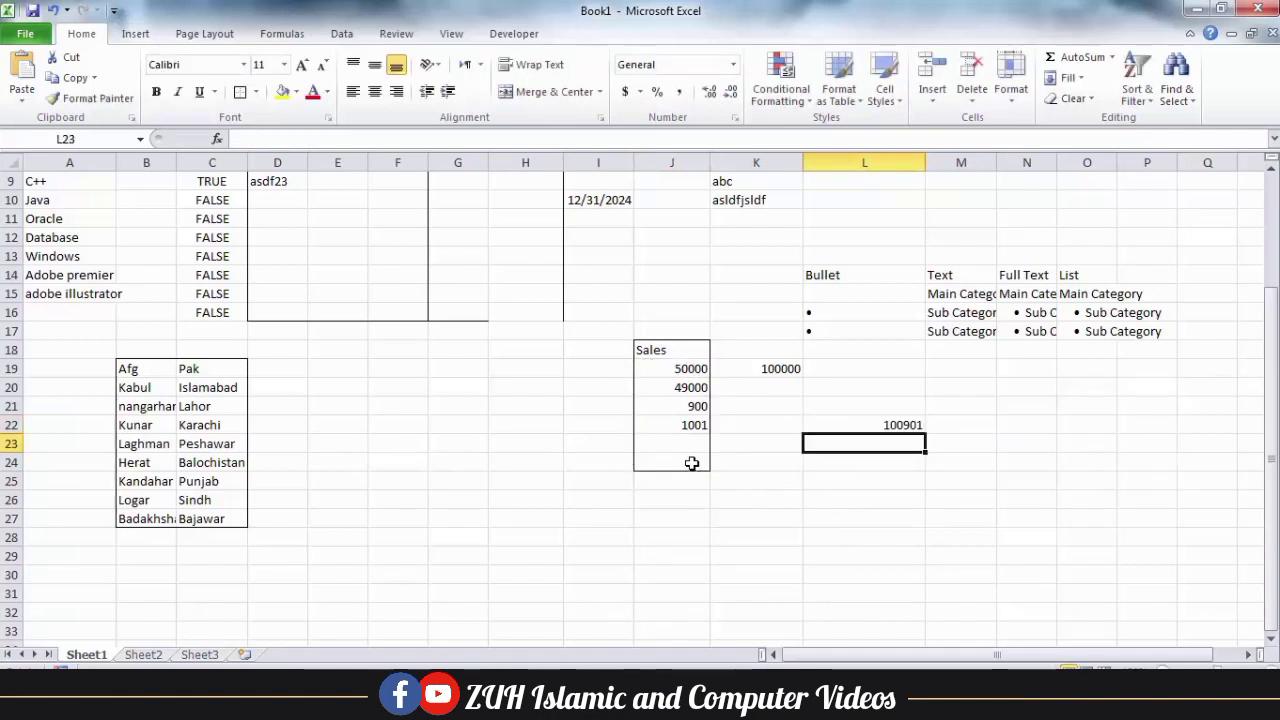
pyautogui.click(903, 425)
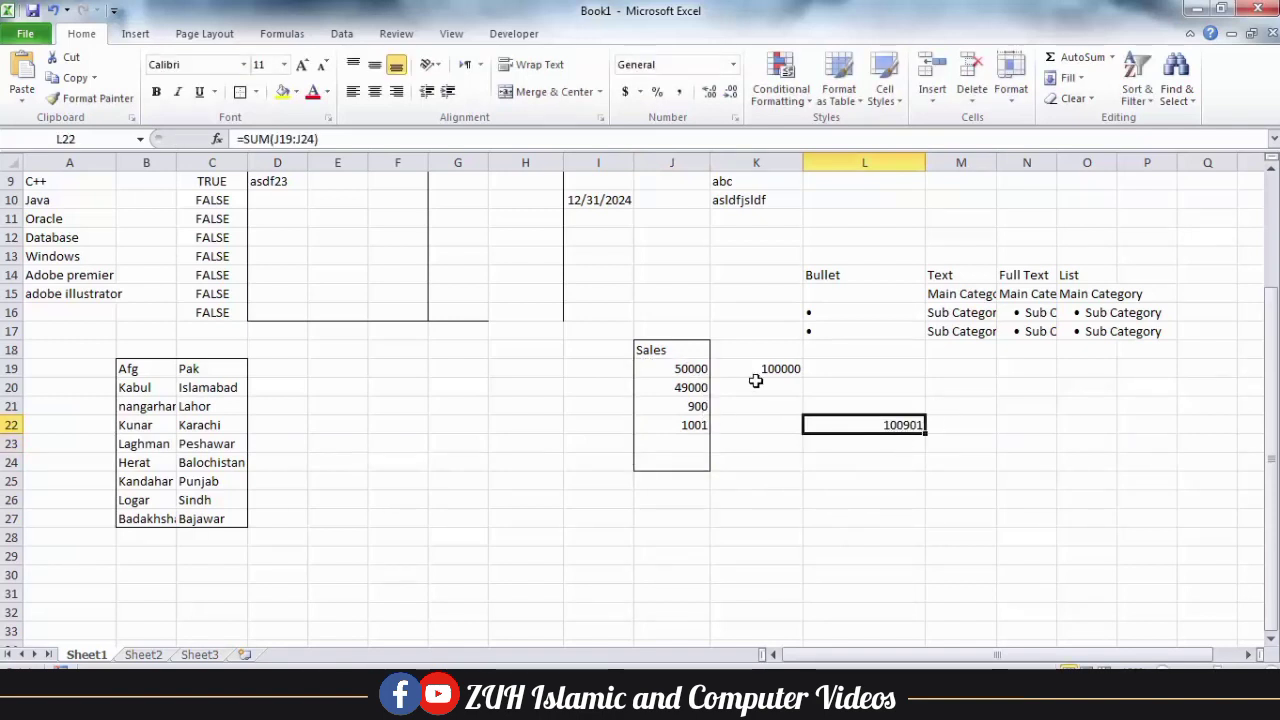
# Enter 10000 in J23 to test the Sales limit again.
pyautogui.click(692, 443)
pyautogui.write('10000')
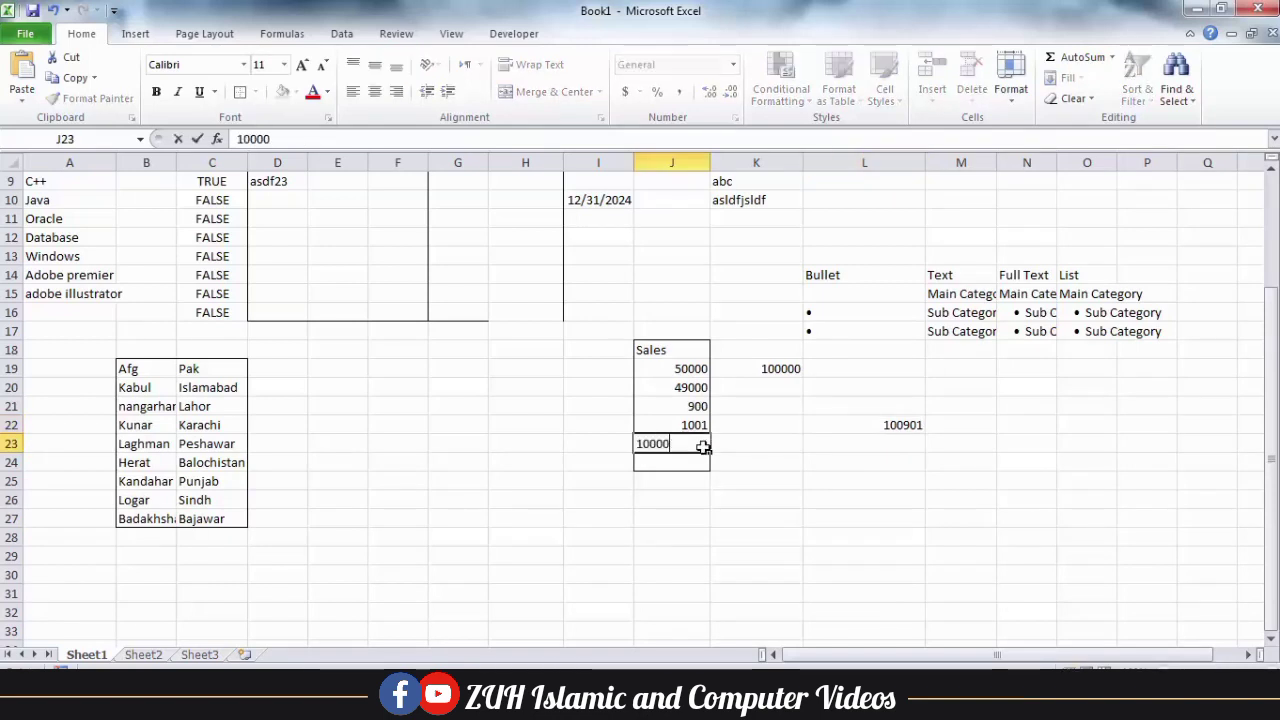
pyautogui.press('Return')
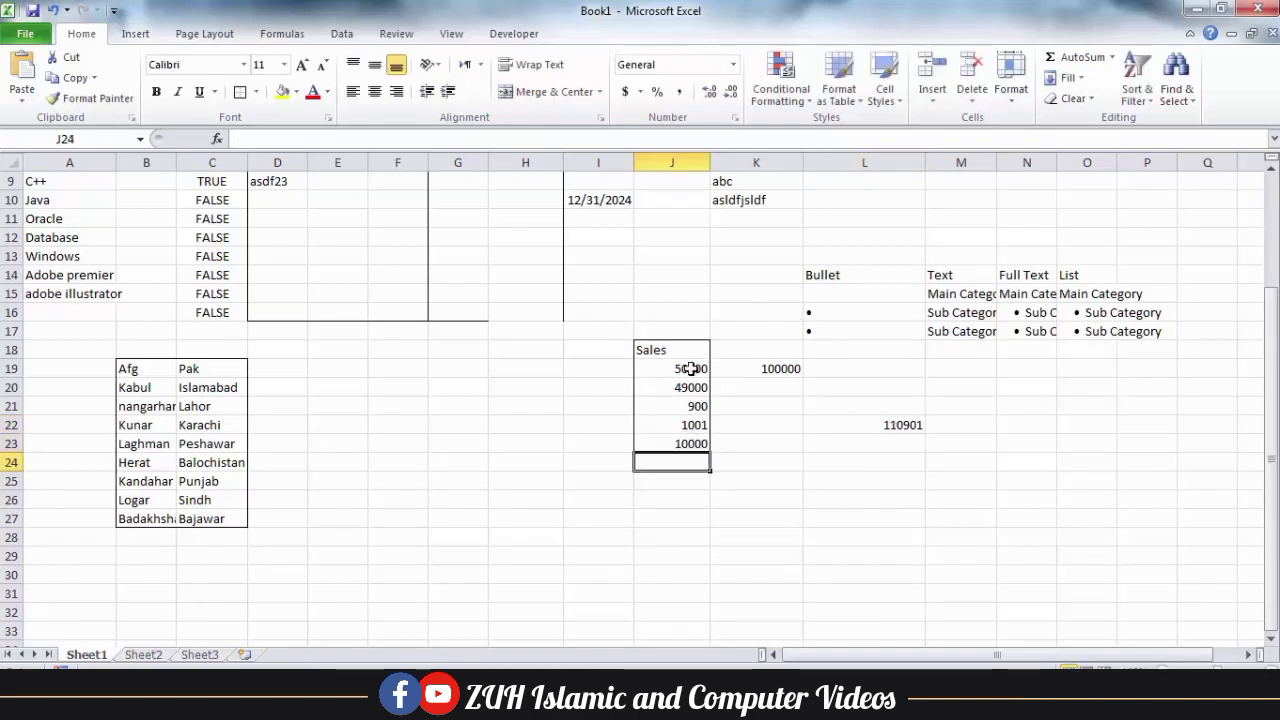
# Change the validation formula of J19:J24 to absolute references, =SUM($J$19:$J$24)<=100000.
pyautogui.moveTo(666, 369); pyautogui.dragTo(672, 463)
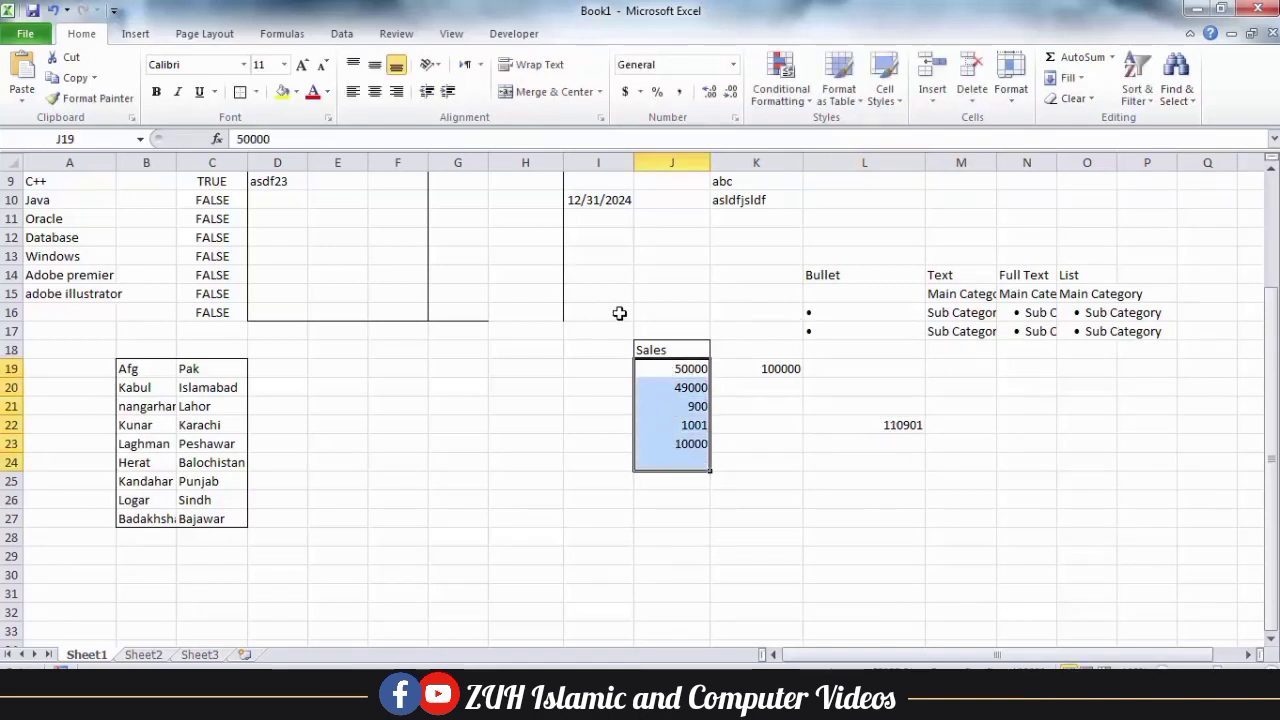
pyautogui.hotkey('alt', 'd')
pyautogui.press('l')
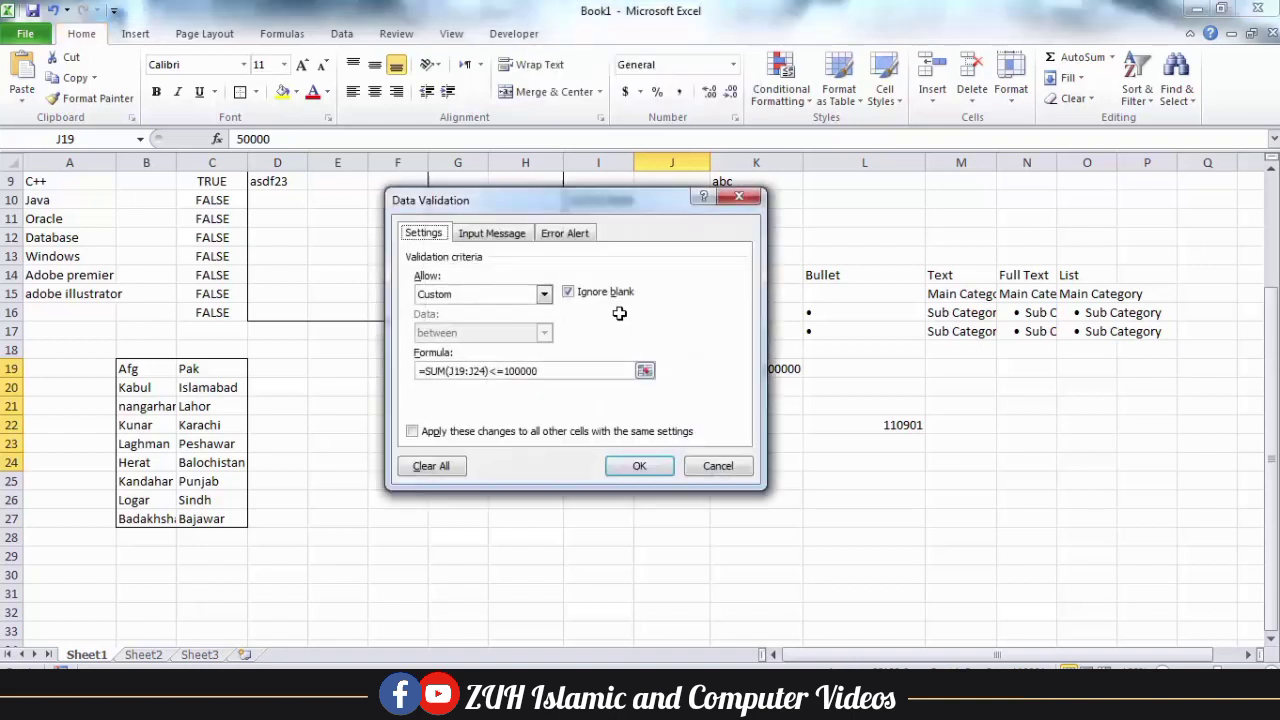
pyautogui.click(535, 370)
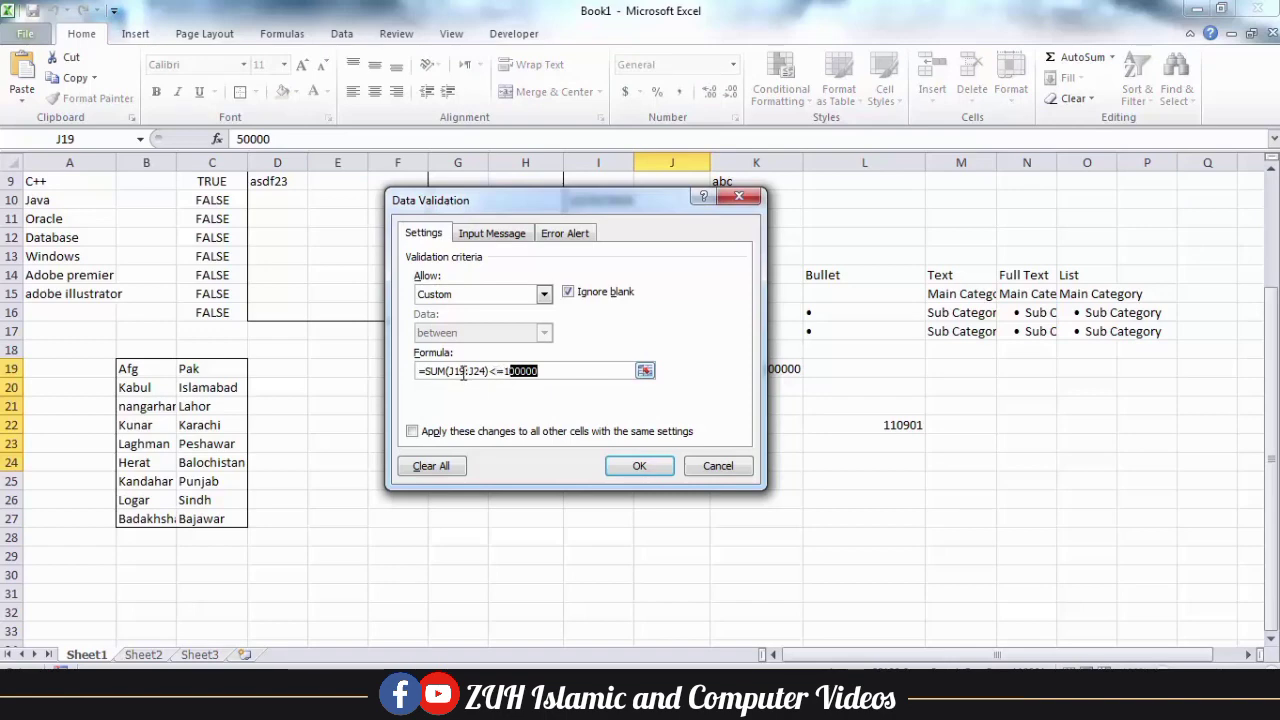
pyautogui.moveTo(525, 199); pyautogui.dragTo(285, 149)
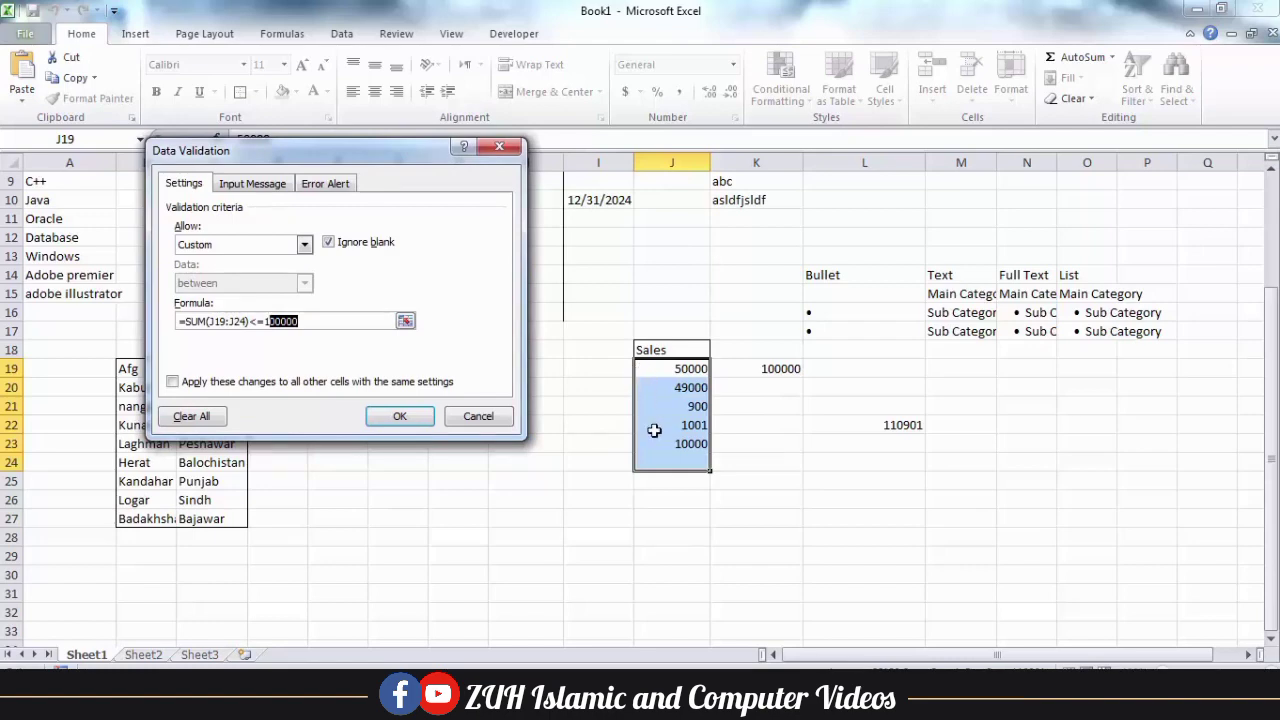
pyautogui.moveTo(208, 321); pyautogui.dragTo(248, 321)
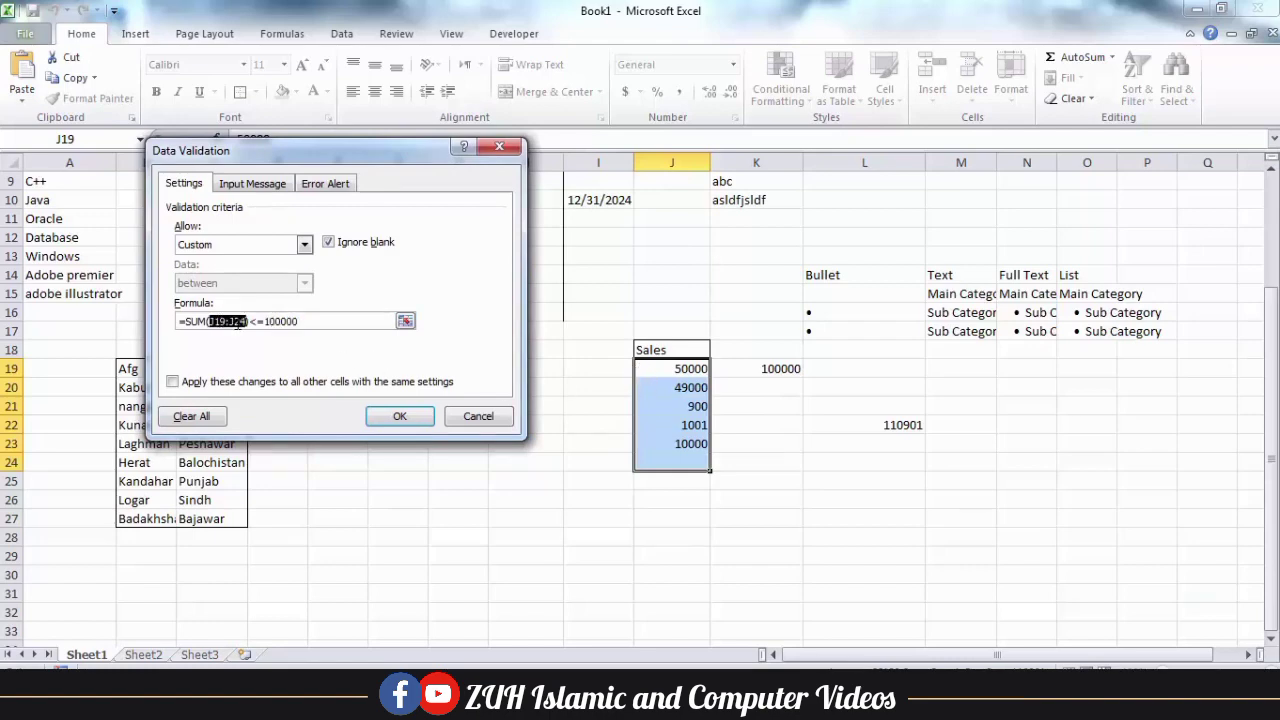
pyautogui.press('F4')
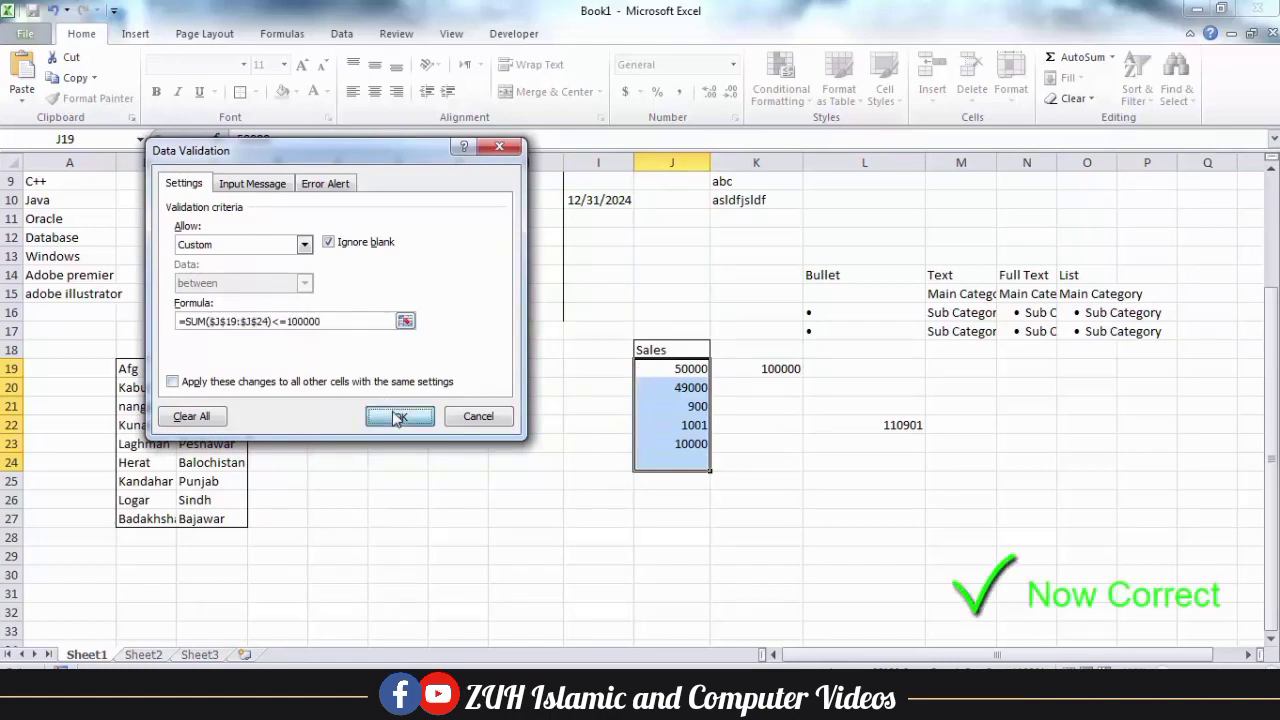
pyautogui.click(399, 416)
# Clear the values in J22:J23 and test the corrected rule by trying 1000 in J22, cancelling the entry.
pyautogui.moveTo(672, 420); pyautogui.dragTo(678, 452)
pyautogui.press('Delete')
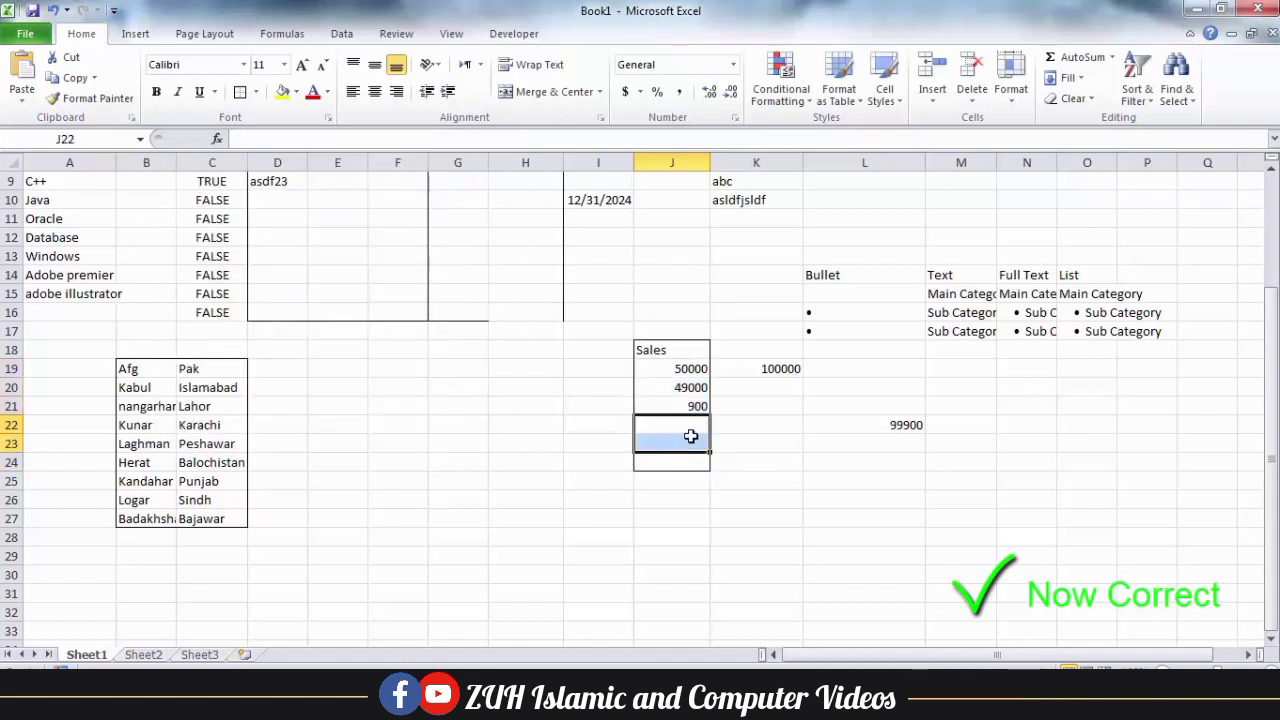
pyautogui.click(688, 428)
pyautogui.write('1000')
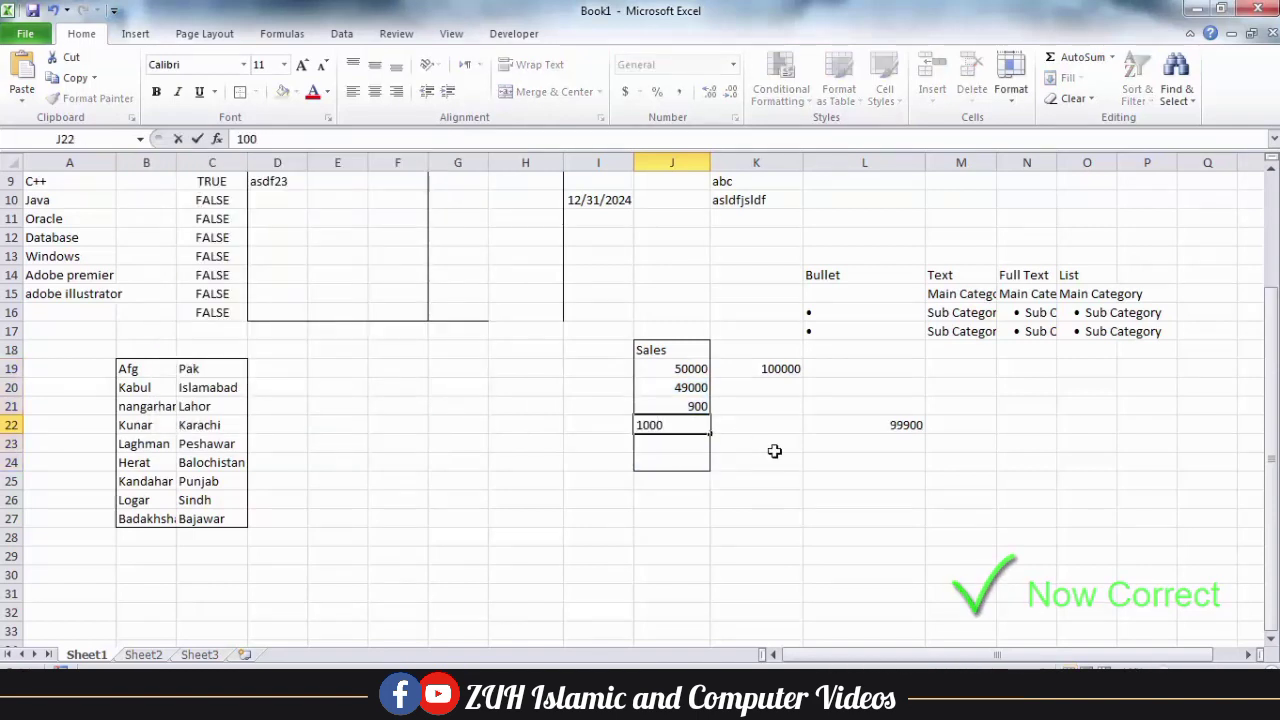
pyautogui.press('Return')
pyautogui.press('Return')
pyautogui.press('Return')
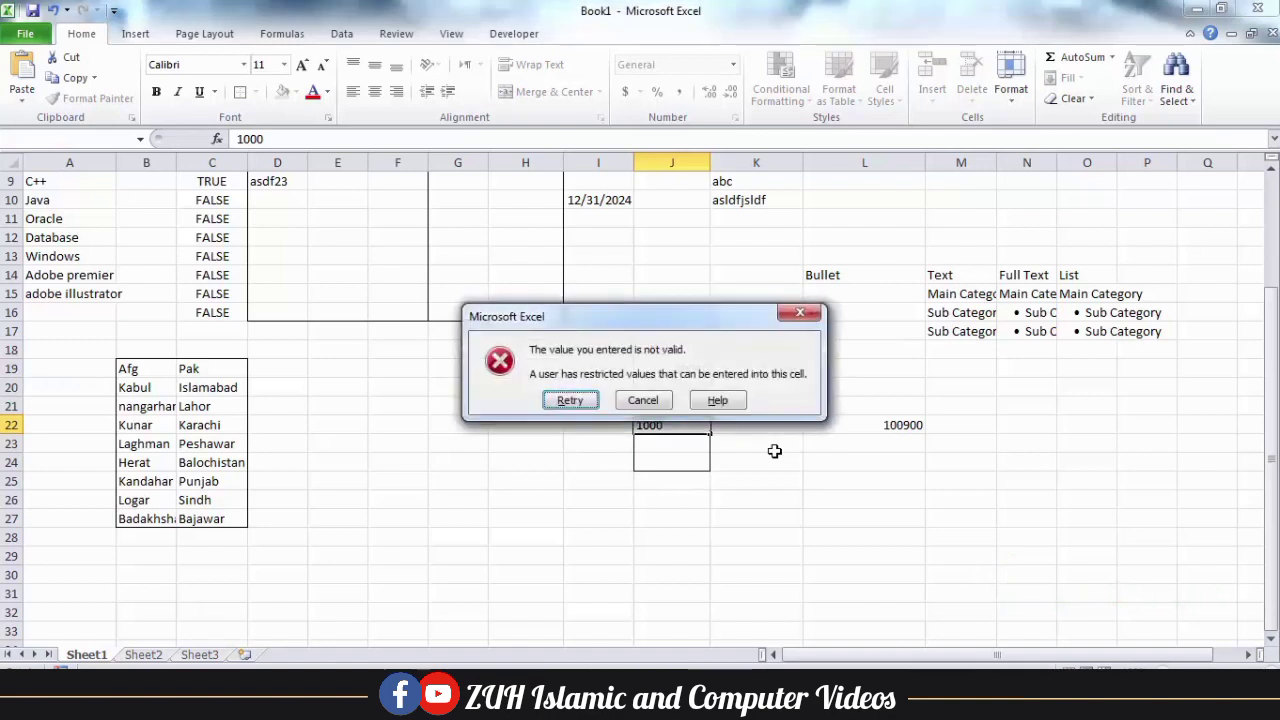
pyautogui.press('Return')
pyautogui.press('Escape')
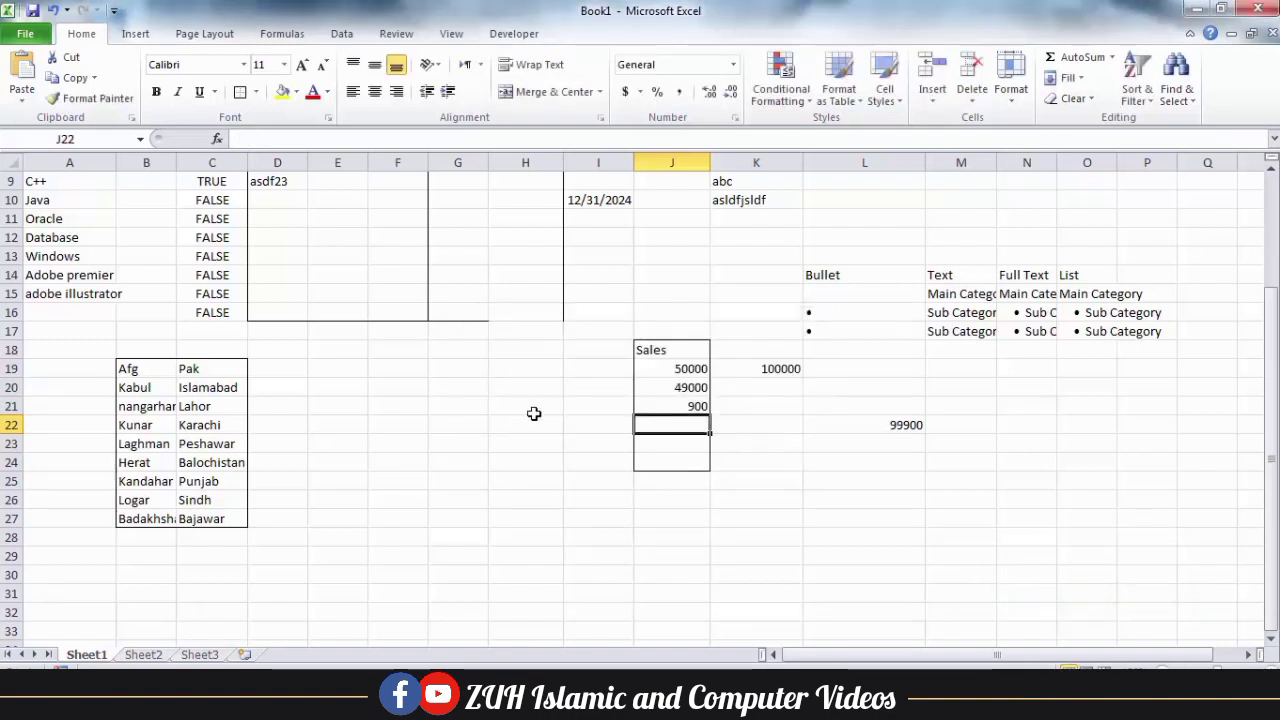
pyautogui.click(395, 389)
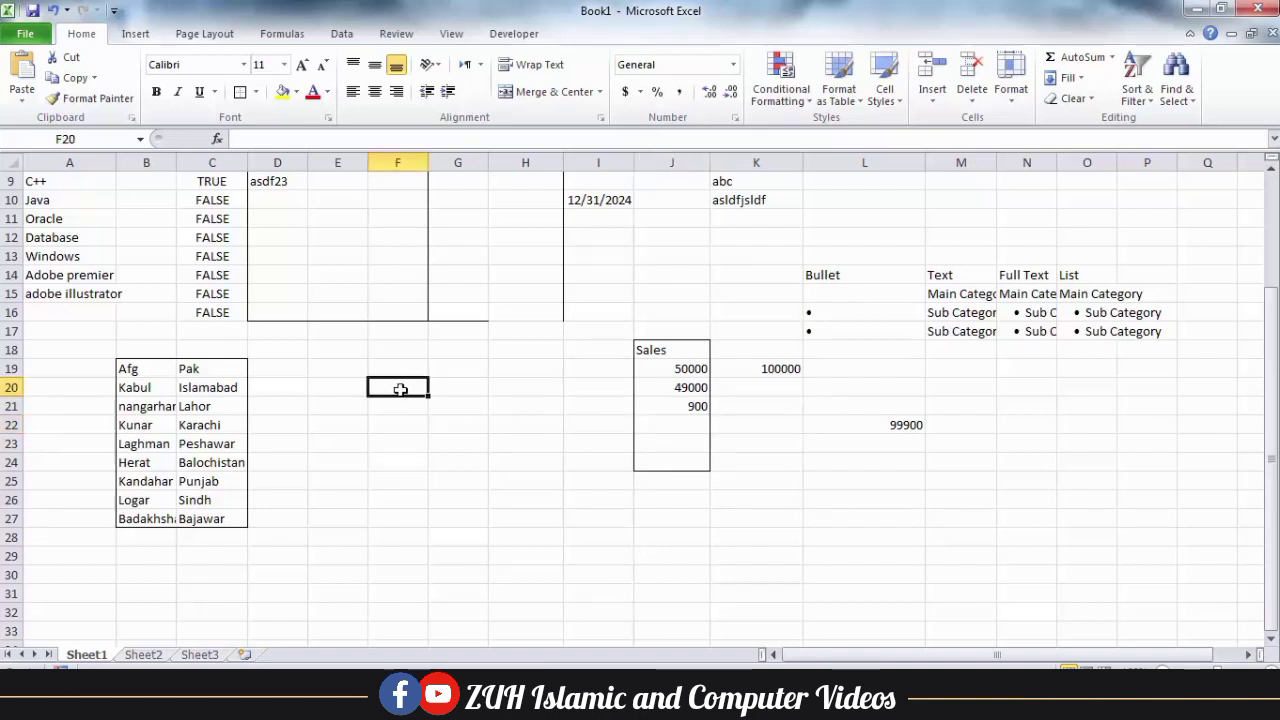
pyautogui.scroll(3, 399, 389)
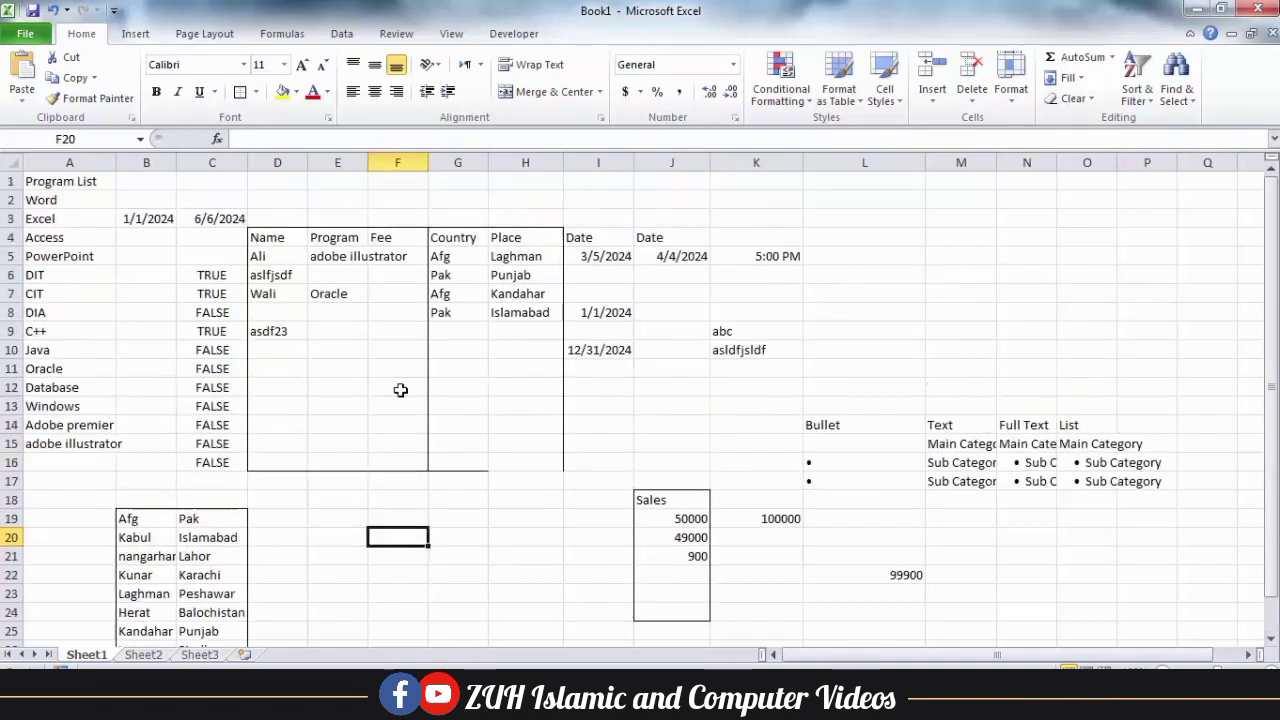
pyautogui.click(262, 332)
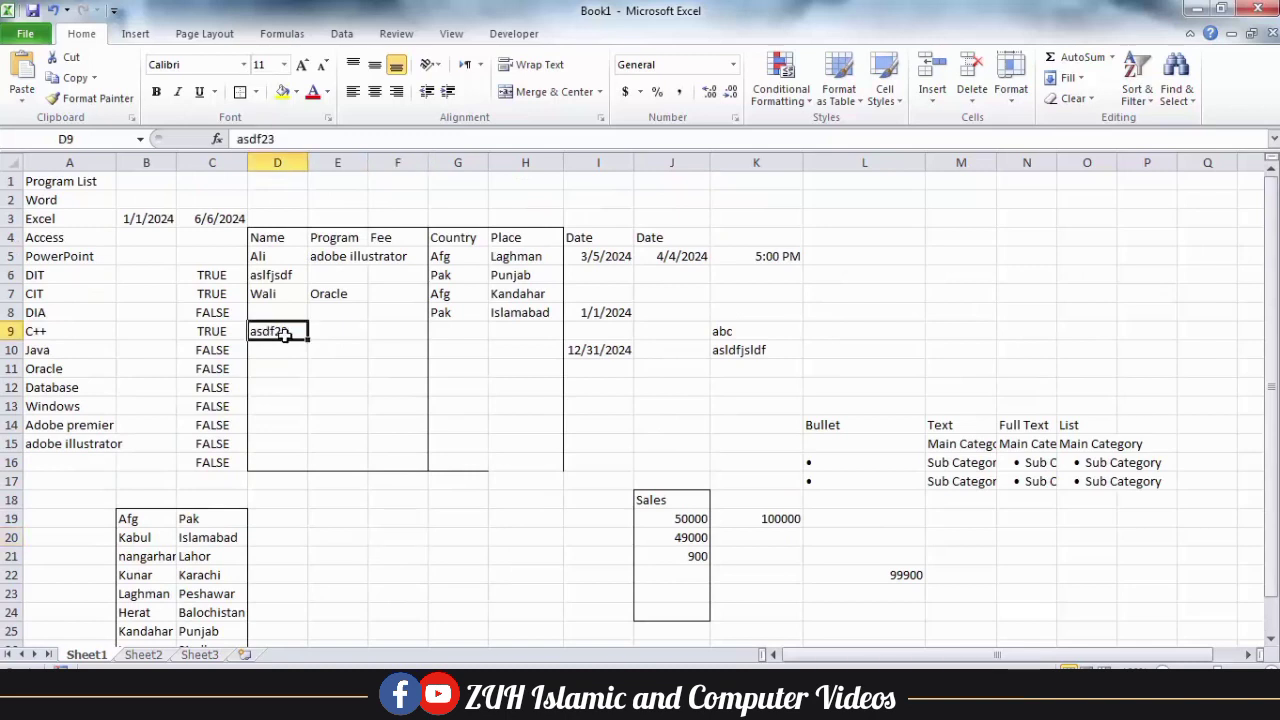
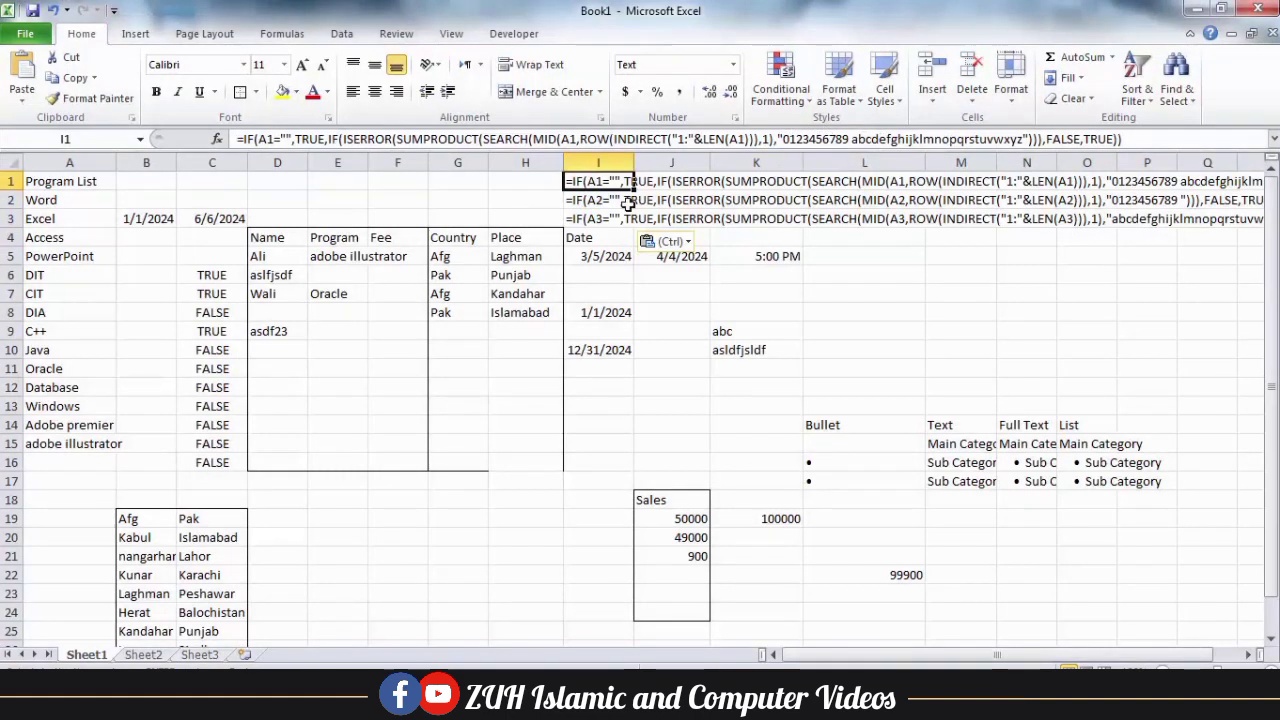
# Copy the formula text in I1 that allows digits and letters, and delete it from the cell.
pyautogui.click(609, 200)
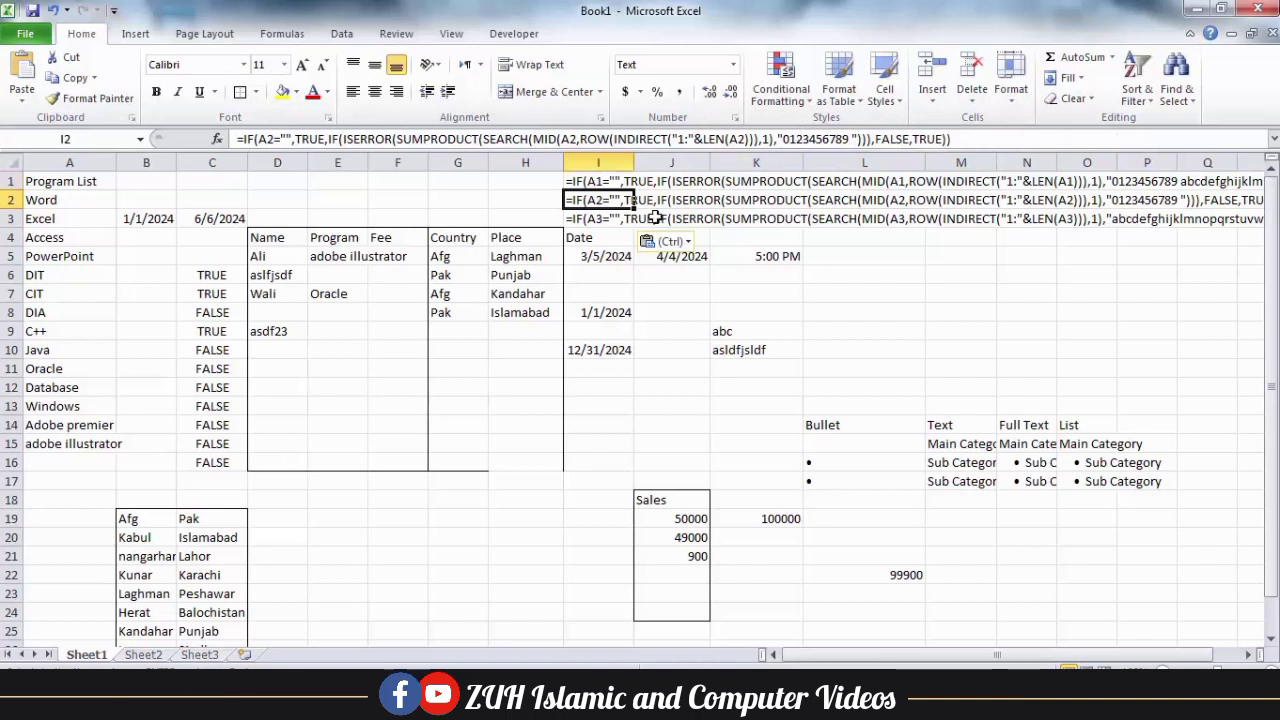
pyautogui.click(616, 218)
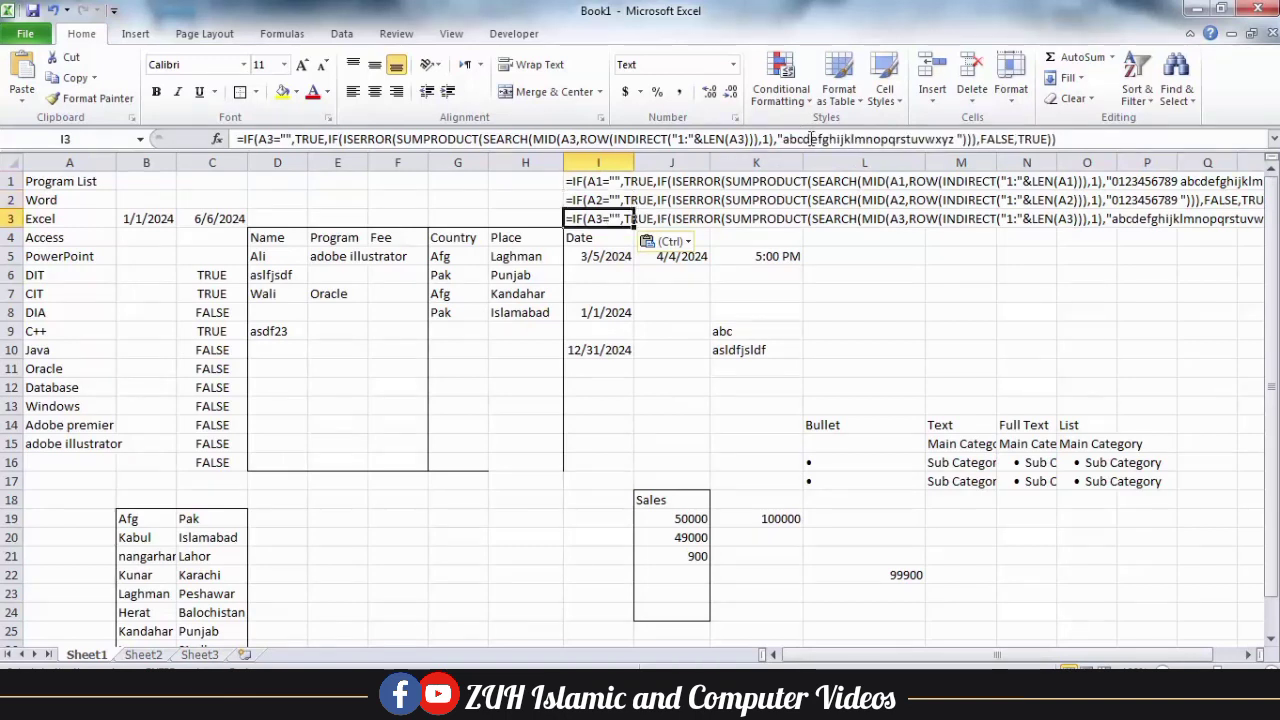
pyautogui.doubleClick(604, 181)
pyautogui.moveTo(578, 190); pyautogui.dragTo(824, 205)
pyautogui.hotkey('ctrl', 'c')
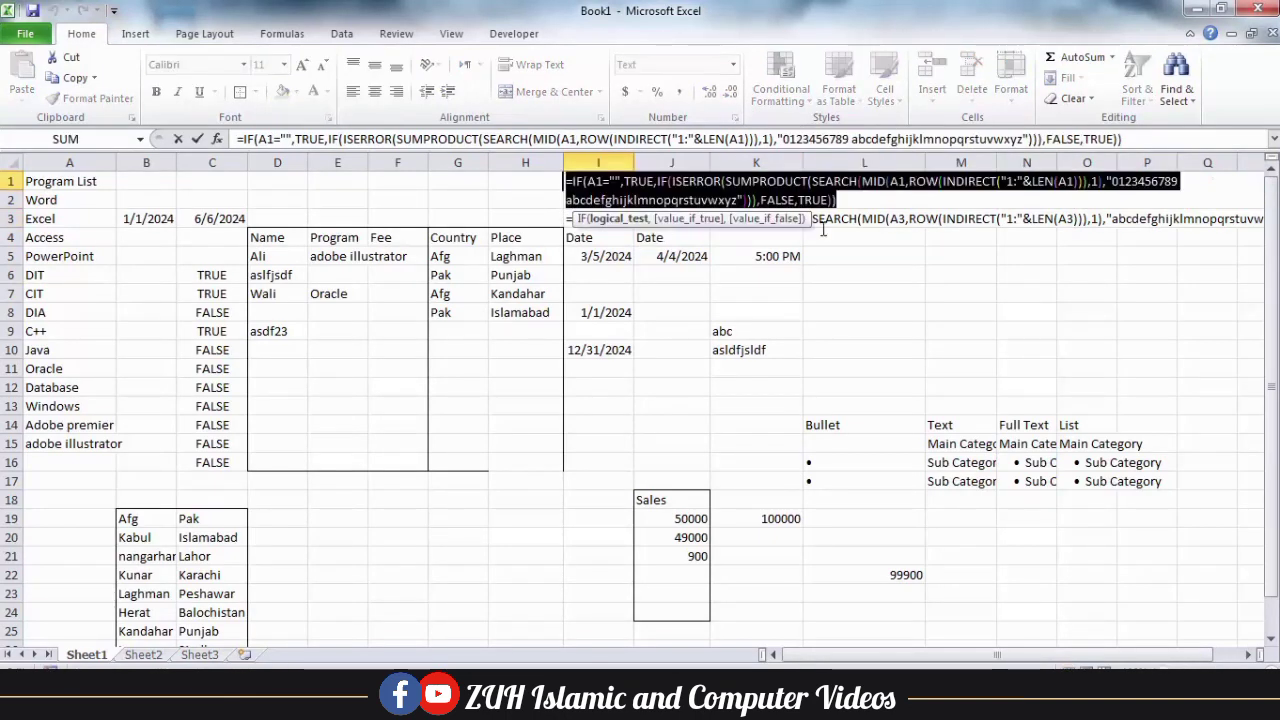
pyautogui.press('Delete')
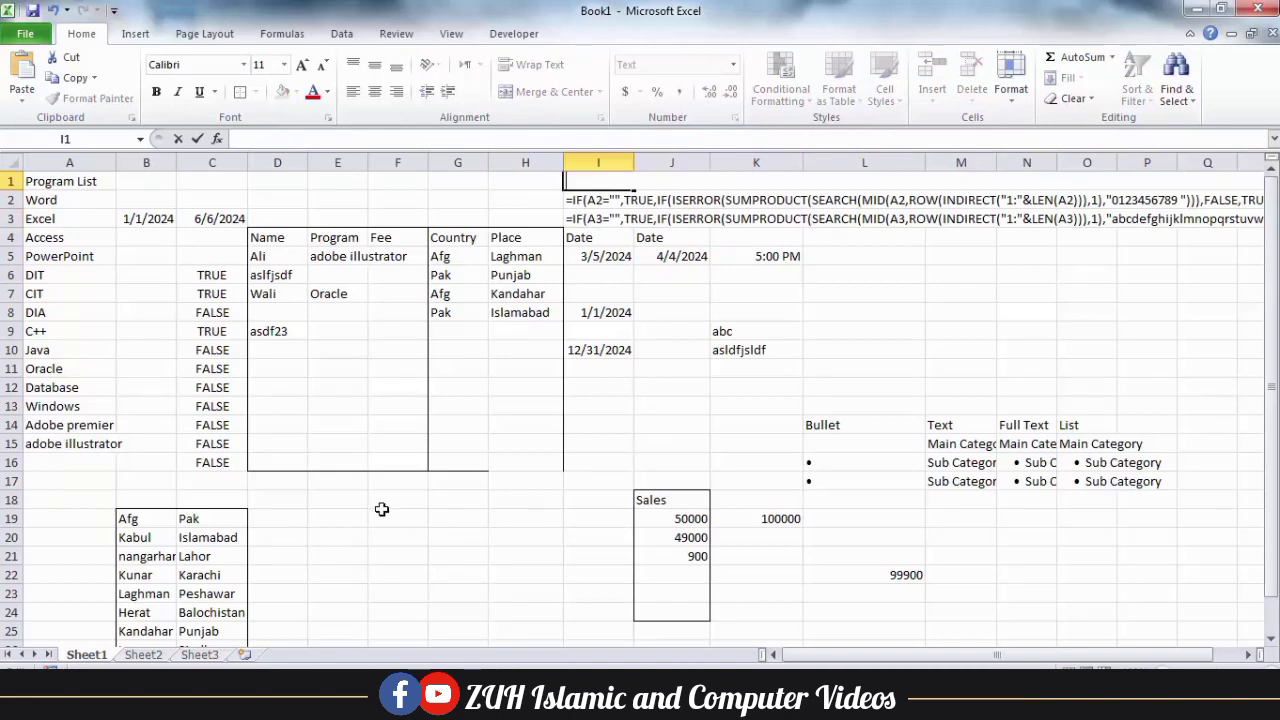
# Paste the copied formula that allows digits and letters into E18 and run it there.
pyautogui.click(343, 500)
pyautogui.doubleClick(346, 500)
pyautogui.hotkey('ctrl', 'v')
pyautogui.press('Return')
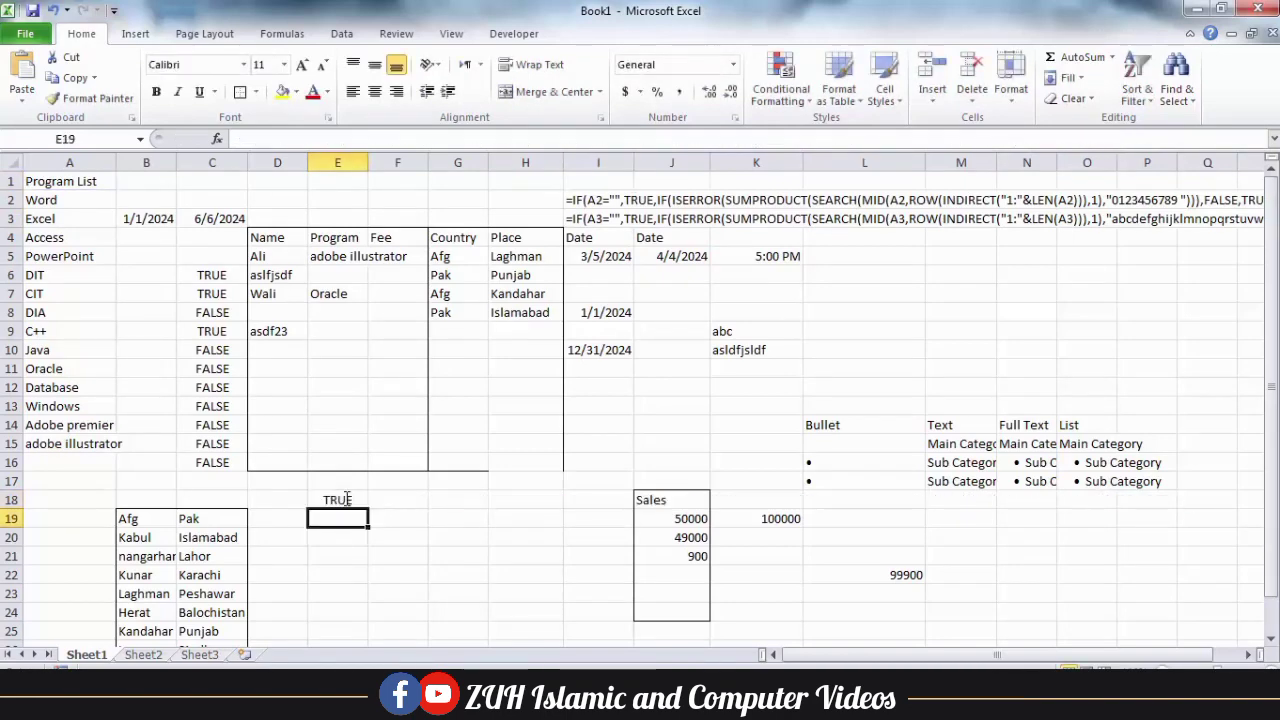
# Redirect all the A1 references in the E18 formula to D5.
pyautogui.click(337, 497)
pyautogui.doubleClick(344, 500)
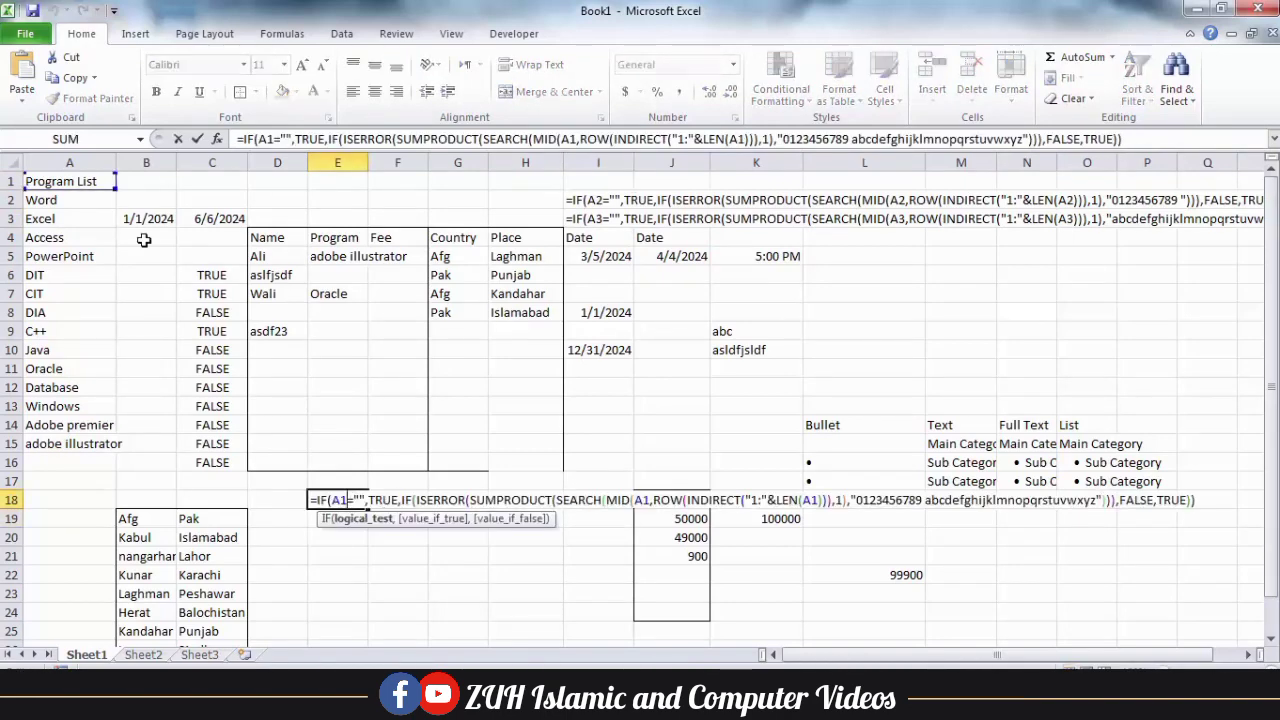
pyautogui.moveTo(86, 190); pyautogui.dragTo(268, 257)
pyautogui.moveTo(114, 182); pyautogui.dragTo(272, 259)
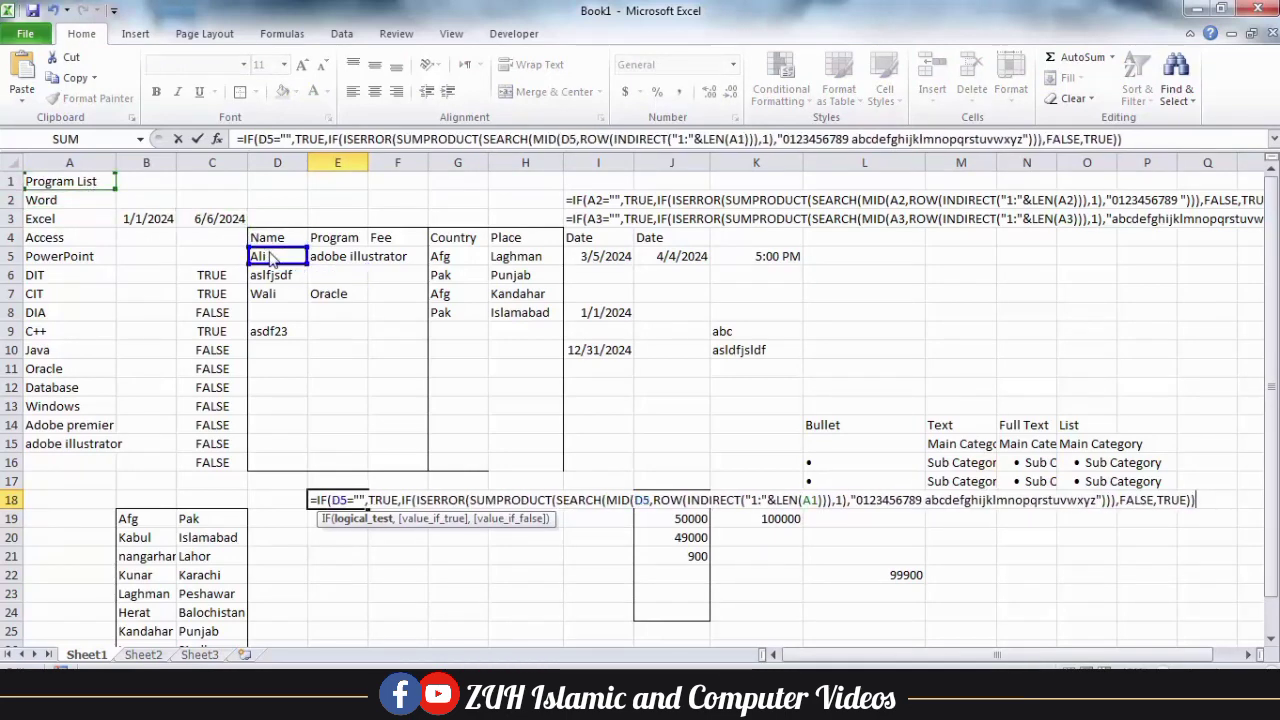
pyautogui.moveTo(93, 190); pyautogui.dragTo(272, 259)
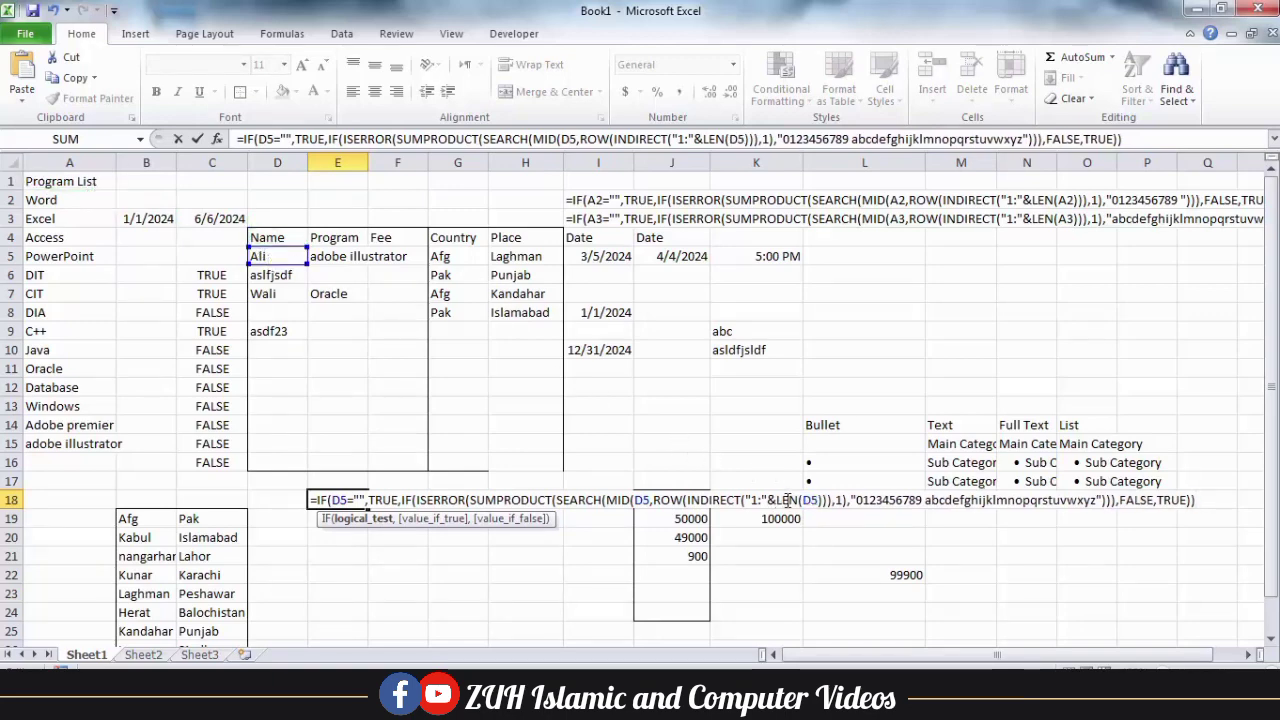
# Evaluate the position part of the E18 formula in place, working outward from LEN(D5) to the whole ROW(INDIRECT()) expression.
pyautogui.moveTo(776, 500); pyautogui.dragTo(830, 500)
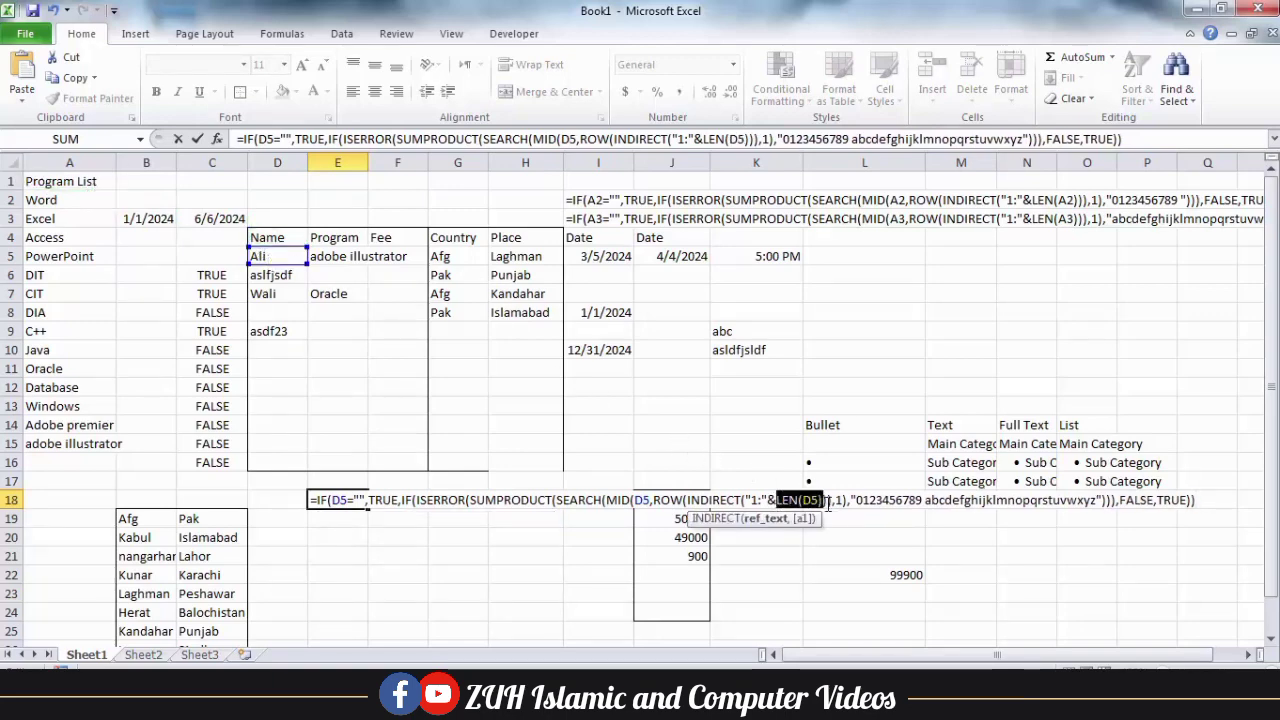
pyautogui.click(285, 36)
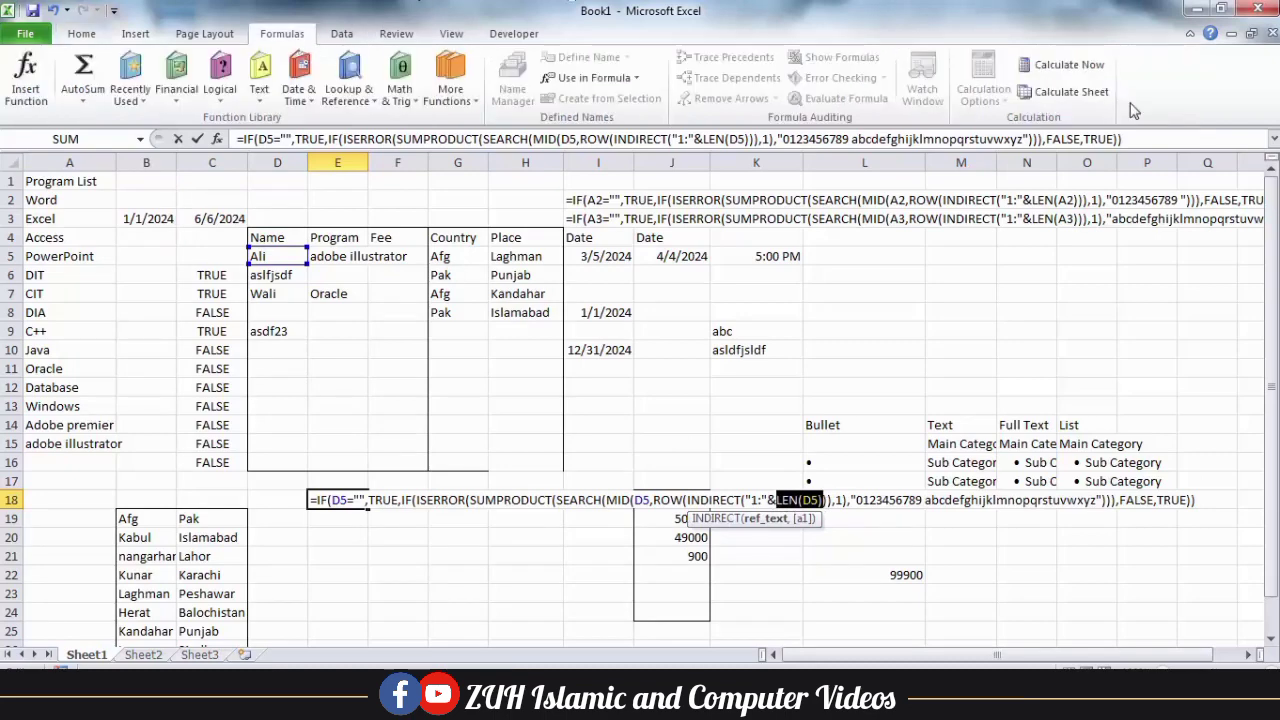
pyautogui.click(1062, 64)
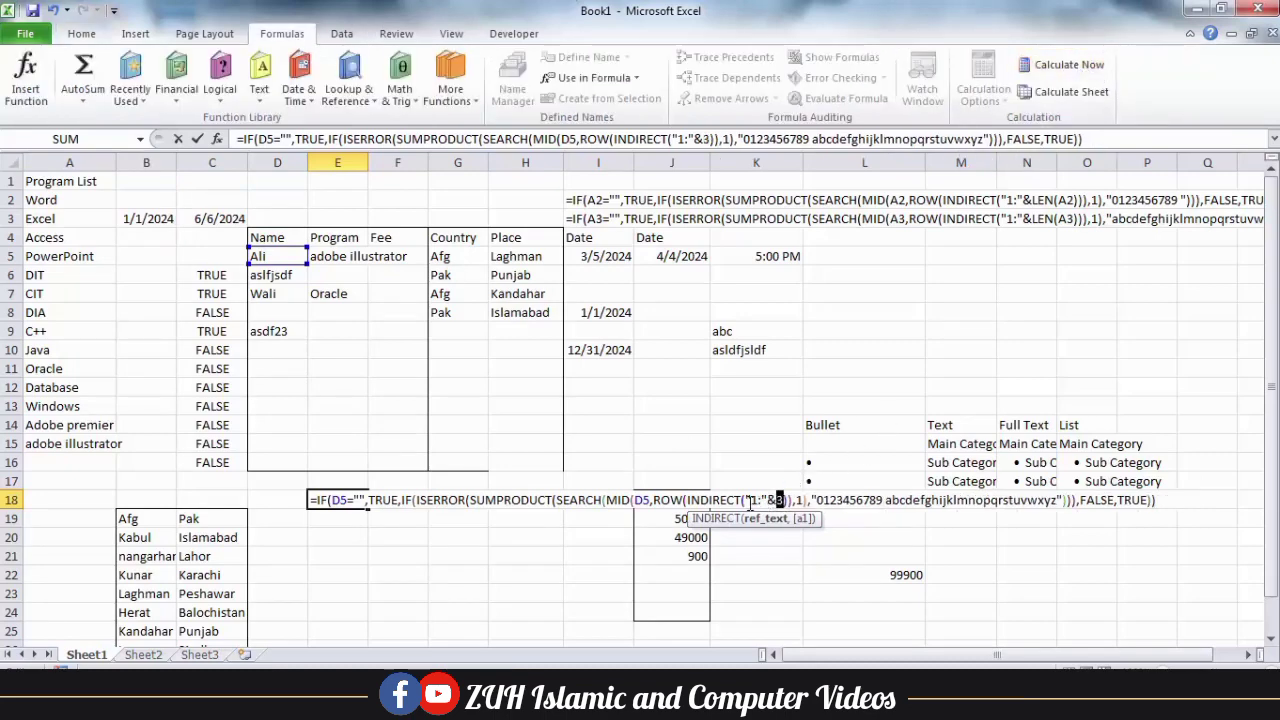
pyautogui.moveTo(747, 500); pyautogui.dragTo(780, 500)
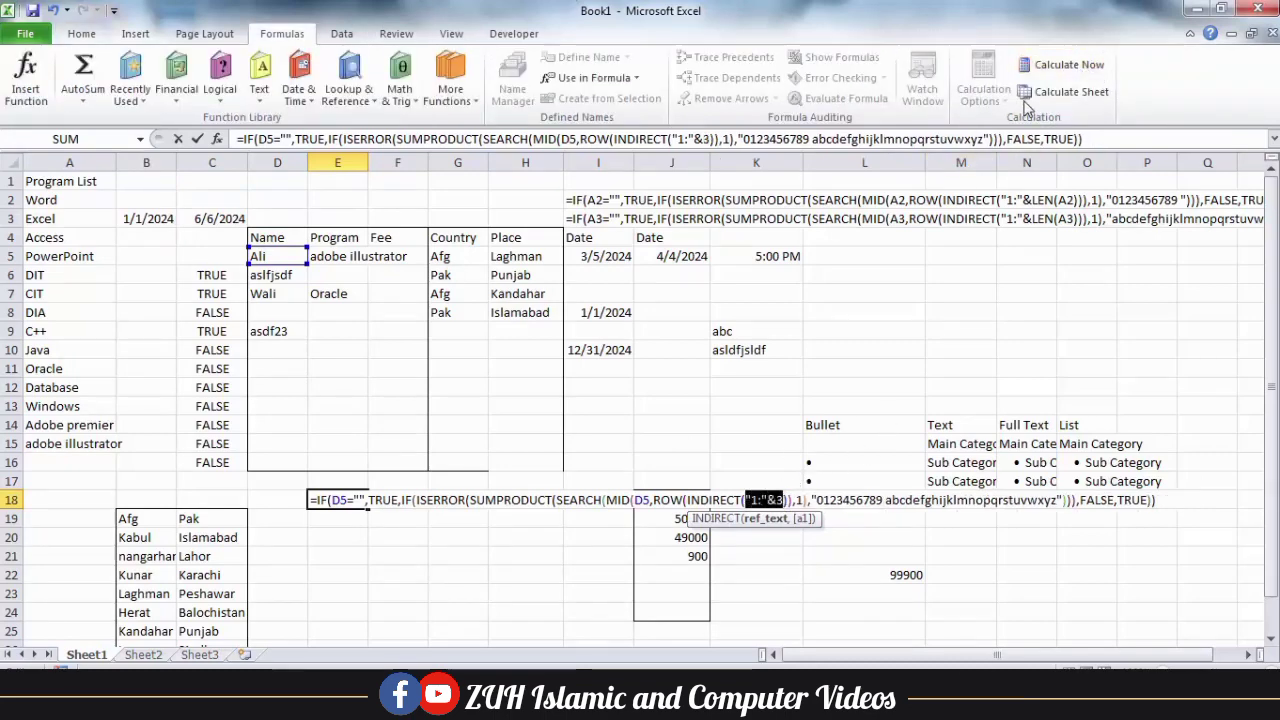
pyautogui.click(1062, 64)
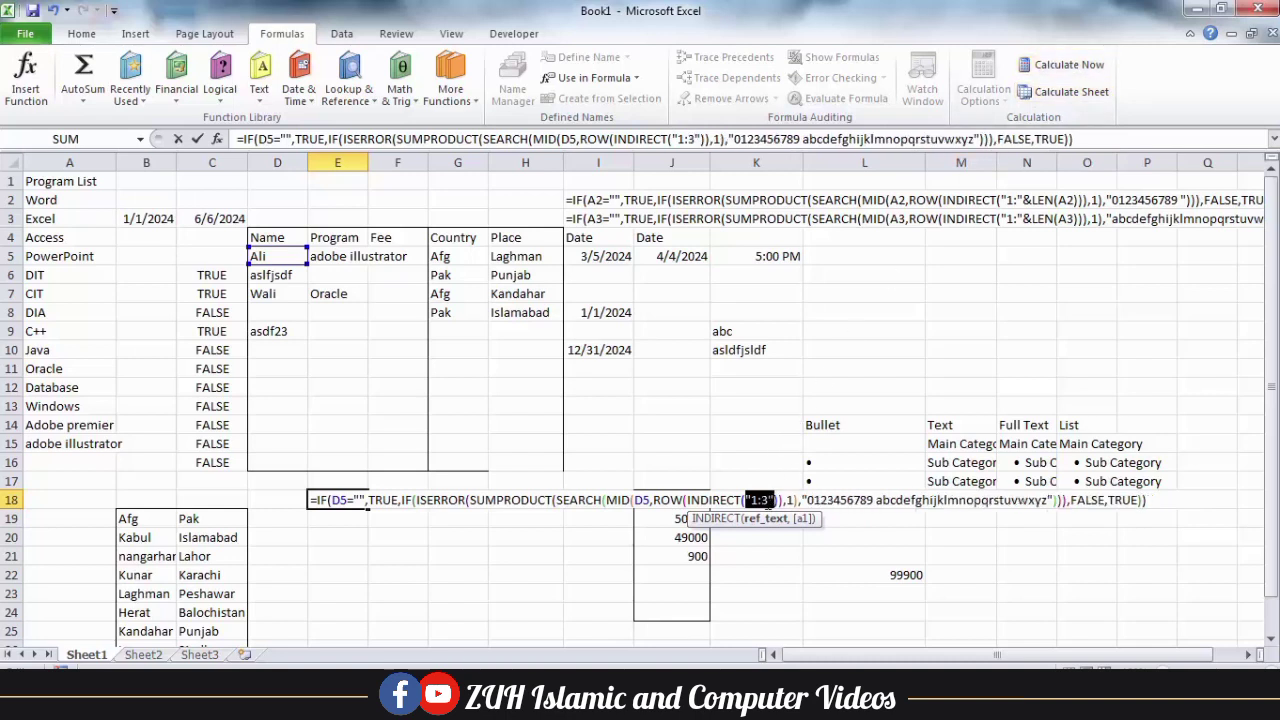
pyautogui.moveTo(654, 500); pyautogui.dragTo(784, 500)
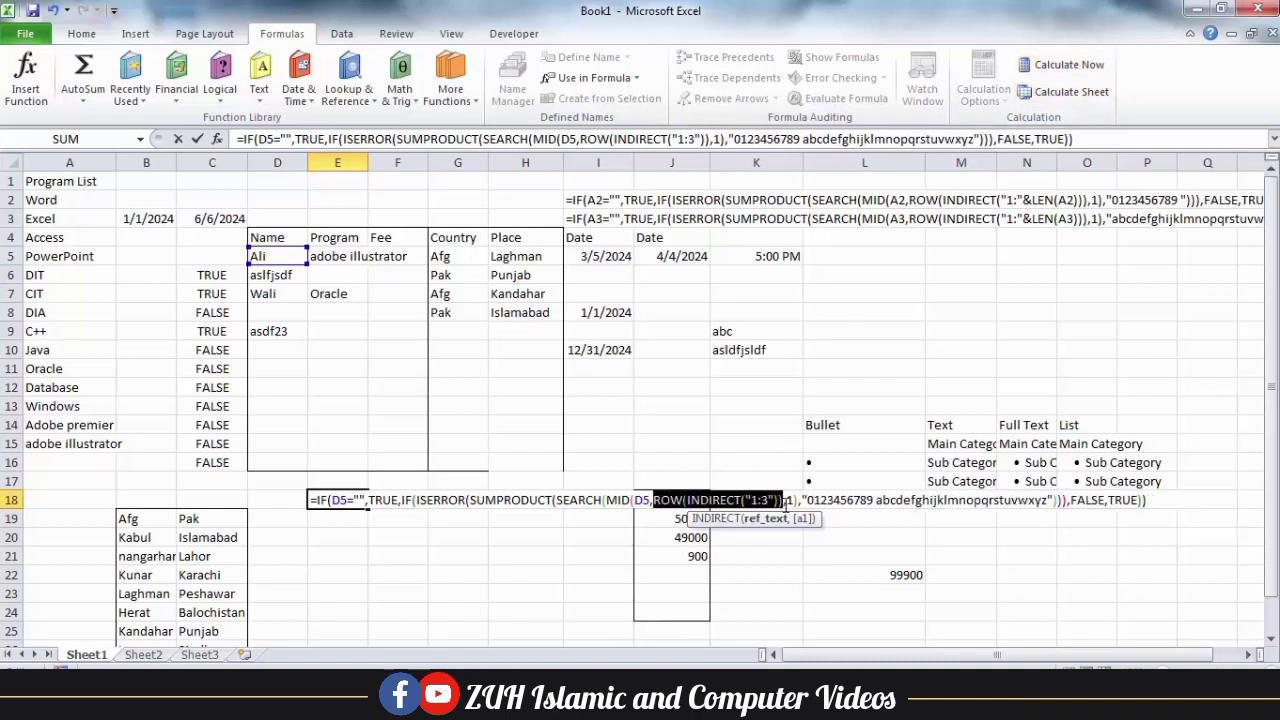
pyautogui.click(1062, 64)
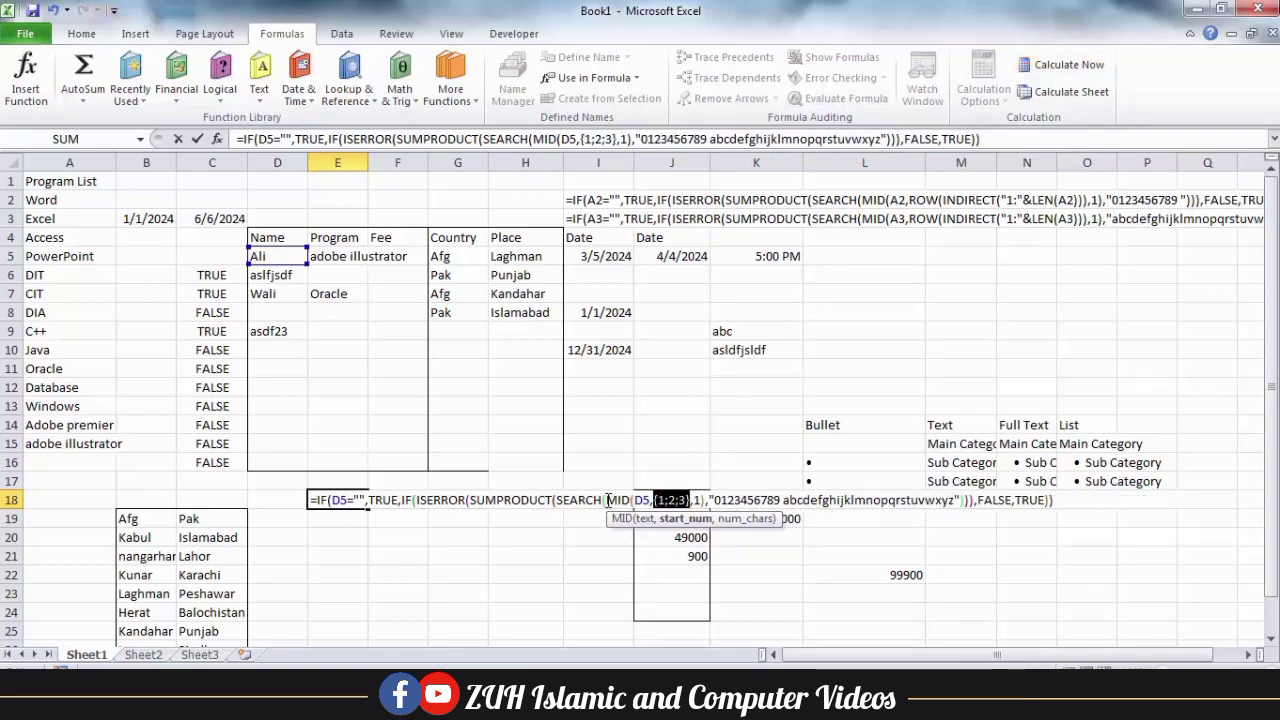
# Evaluate the MID, SEARCH and SUMPRODUCT expressions of the E18 formula in place, one after another from the inside out.
pyautogui.moveTo(607, 500); pyautogui.dragTo(700, 500)
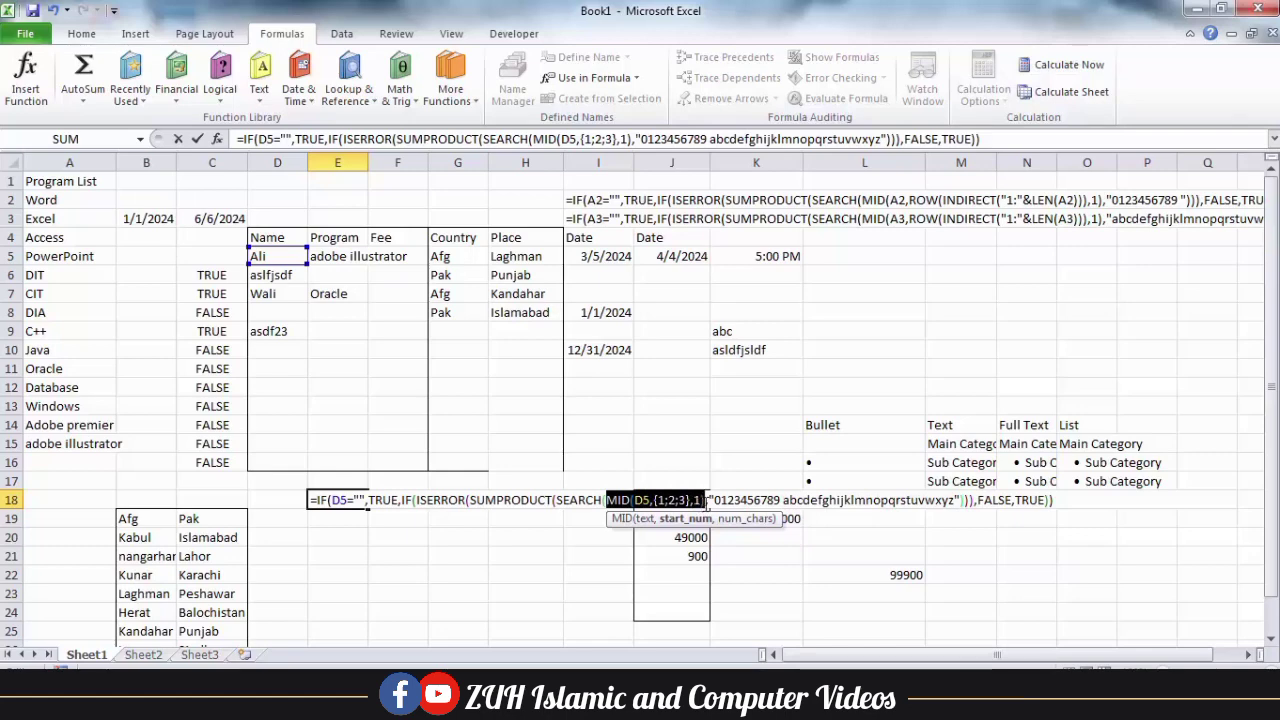
pyautogui.click(1062, 64)
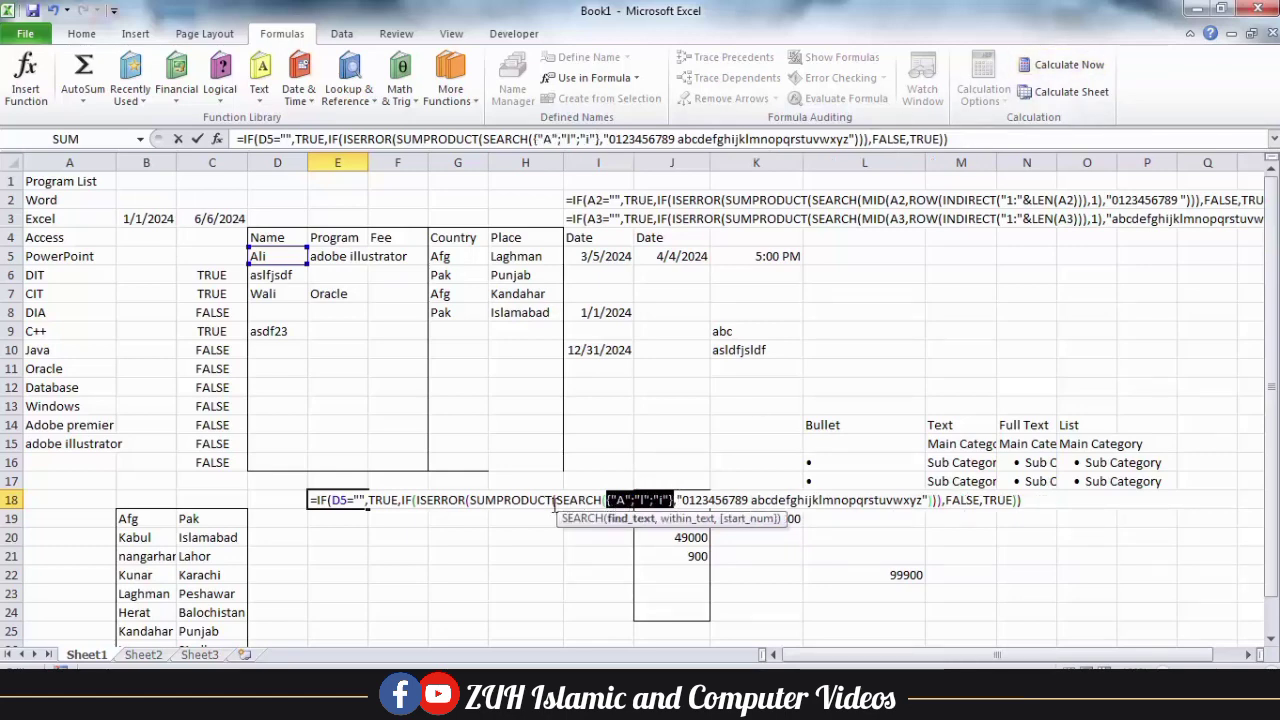
pyautogui.moveTo(555, 500); pyautogui.dragTo(936, 502)
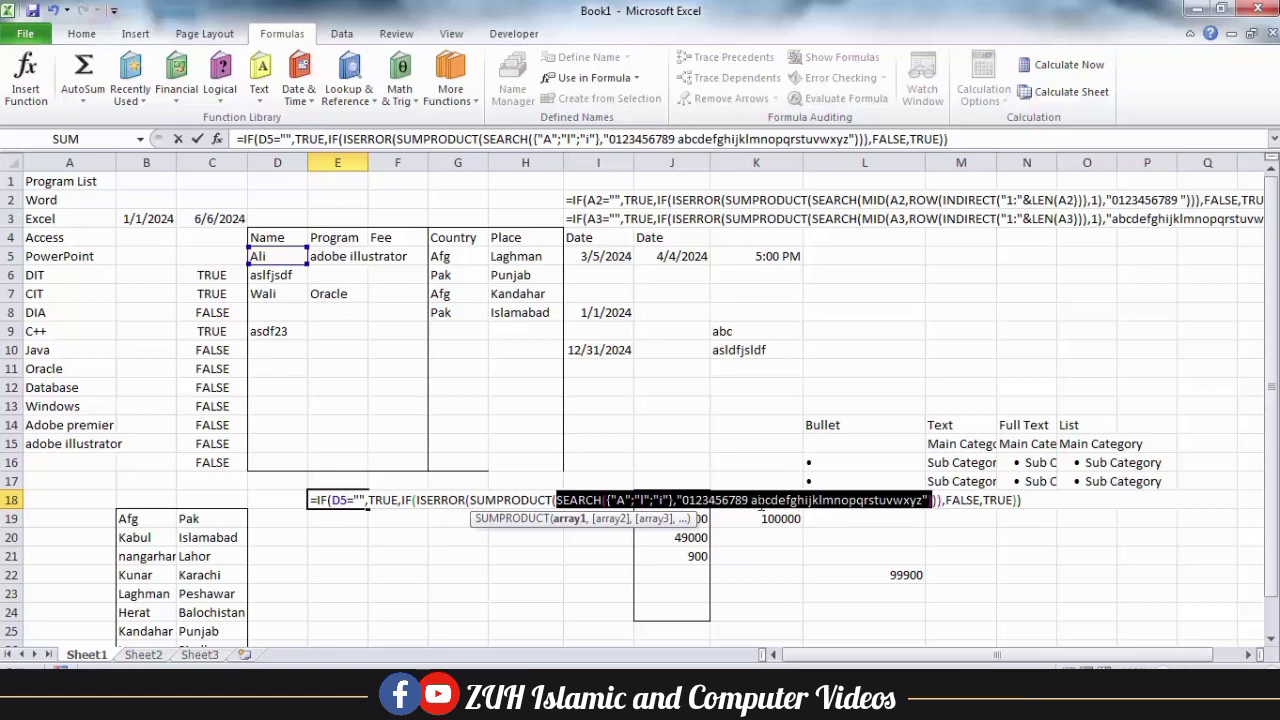
pyautogui.click(1034, 68)
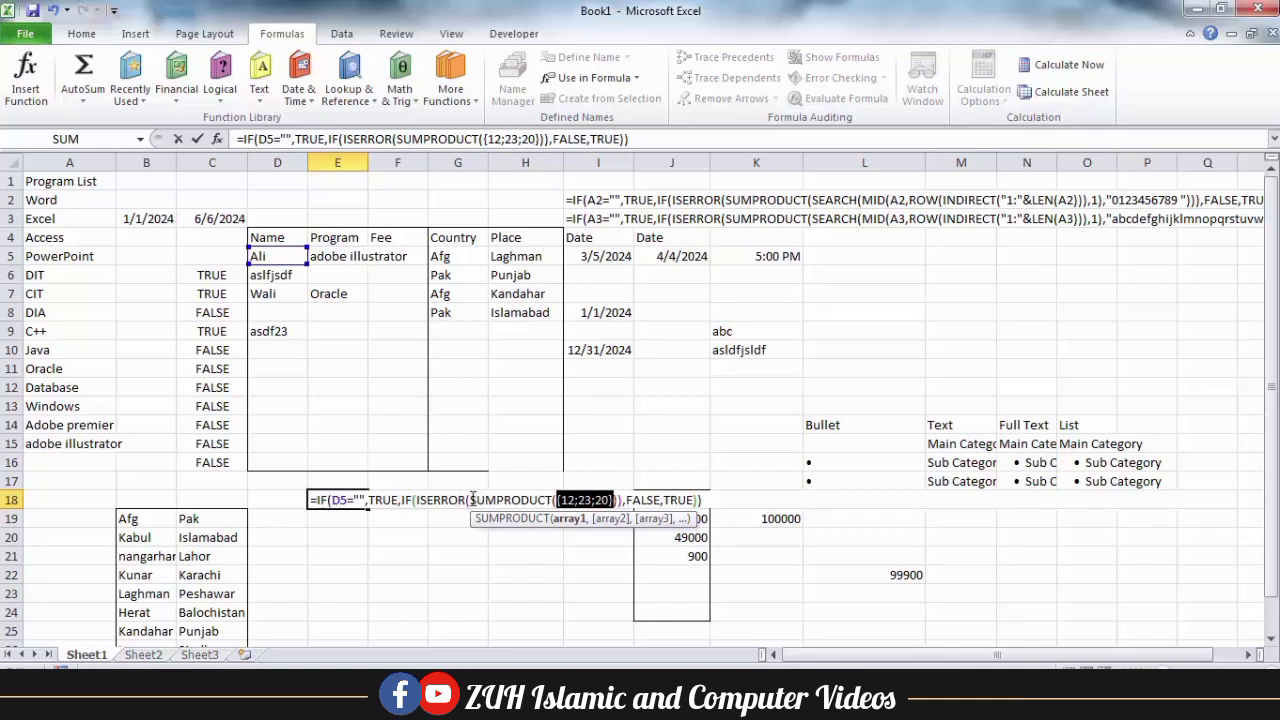
pyautogui.moveTo(470, 500); pyautogui.dragTo(620, 500)
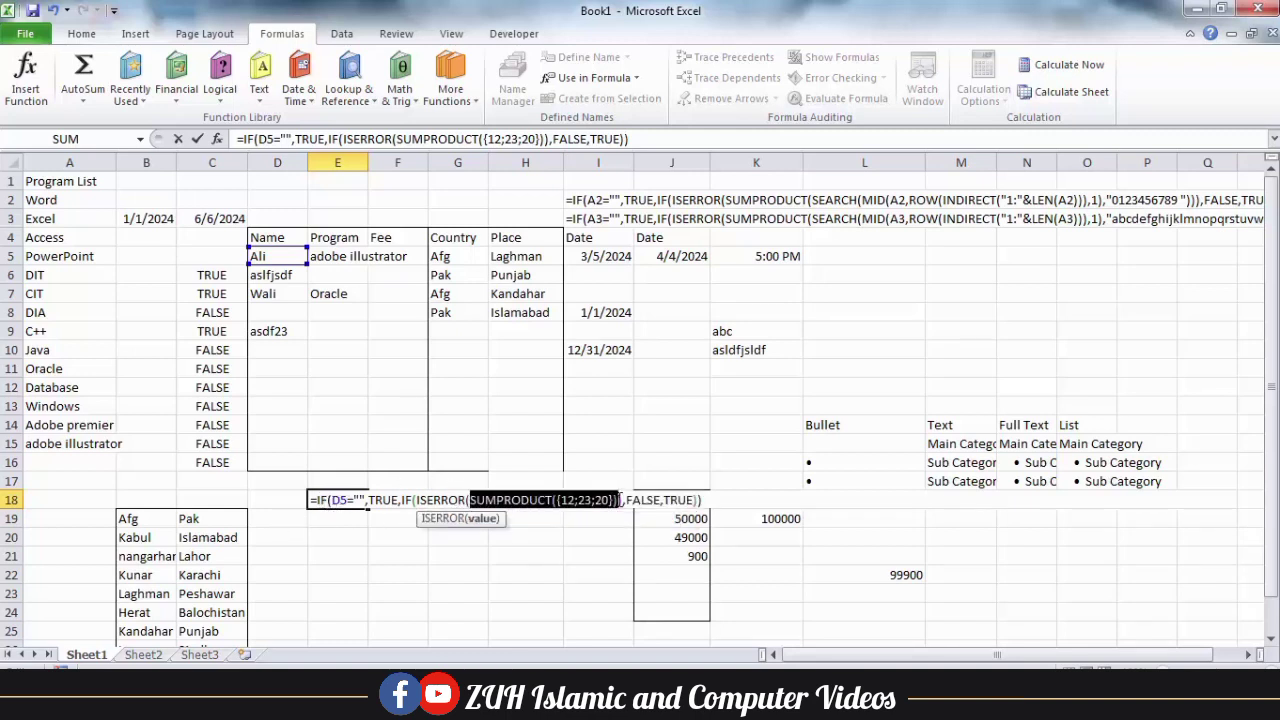
pyautogui.click(1068, 72)
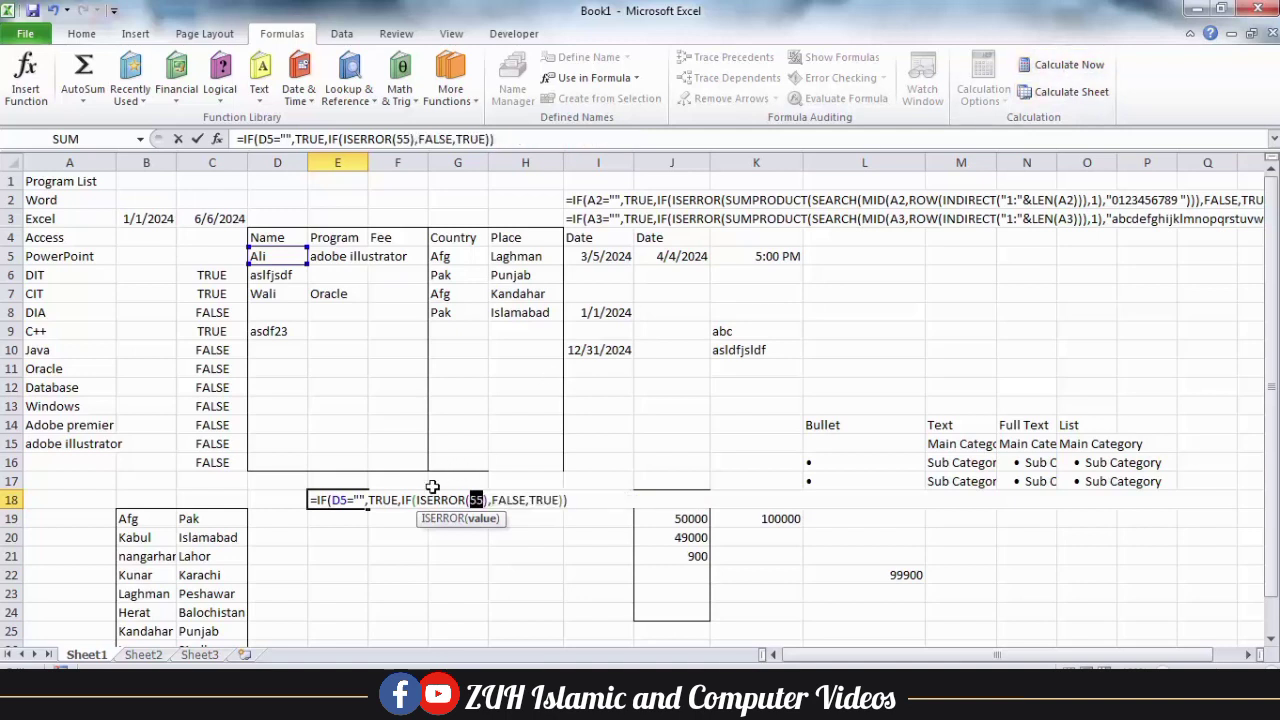
# Evaluate the inner IF(ISERROR()) expression of the E18 formula in place, and cancel the cell edit.
pyautogui.click(404, 500)
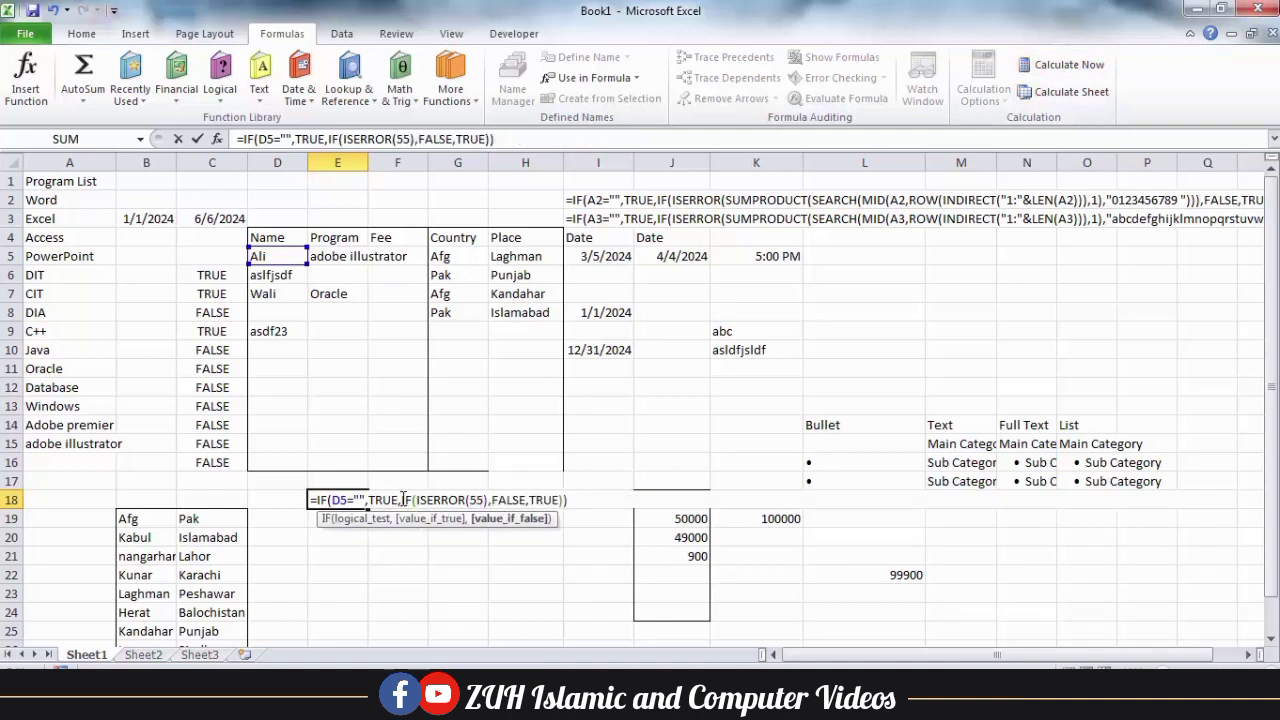
pyautogui.moveTo(406, 500); pyautogui.dragTo(566, 500)
pyautogui.click(1050, 68)
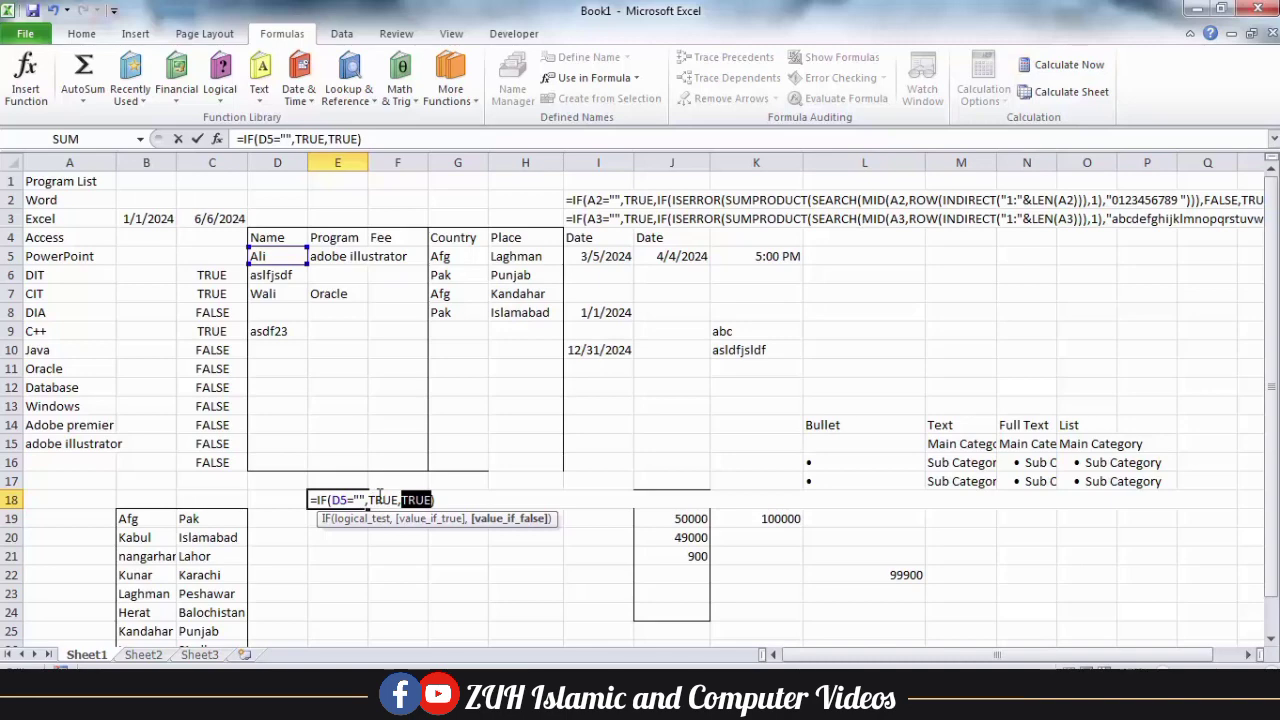
pyautogui.press('Escape')
# Copy the full formula text in E18 and delete it from the cell.
pyautogui.doubleClick(332, 501)
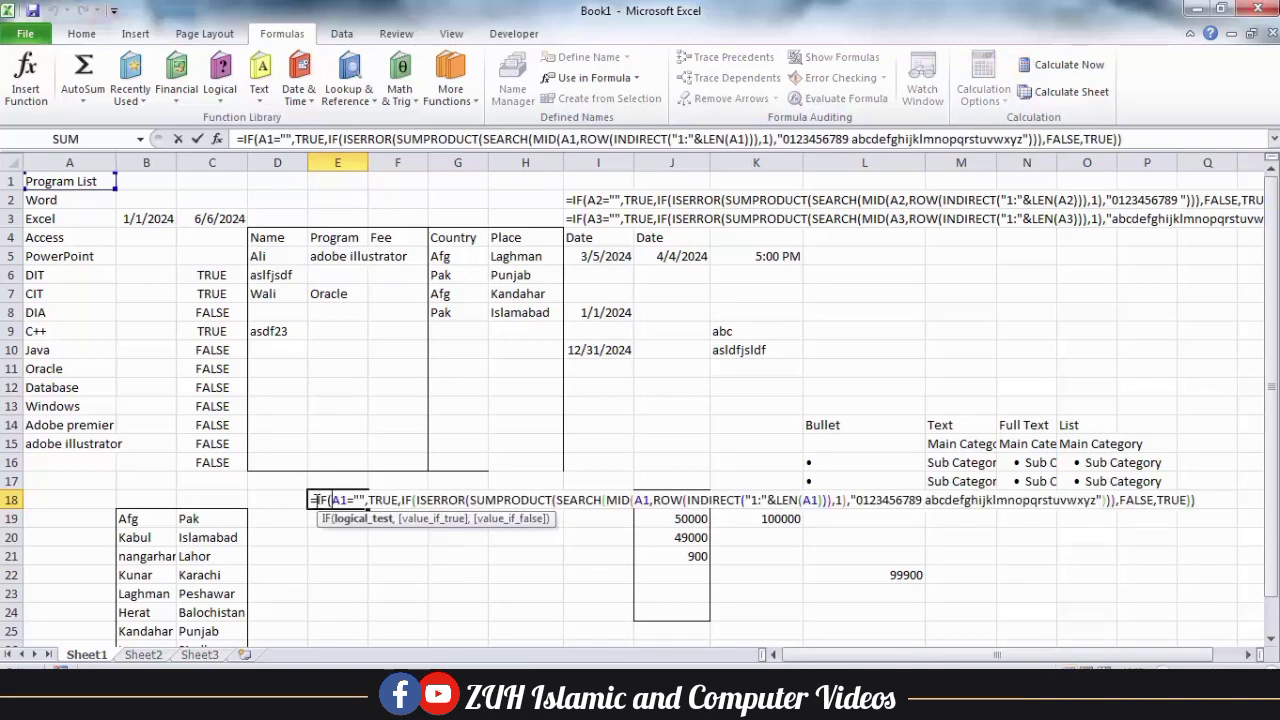
pyautogui.moveTo(312, 500); pyautogui.dragTo(360, 528)
pyautogui.press('Delete')
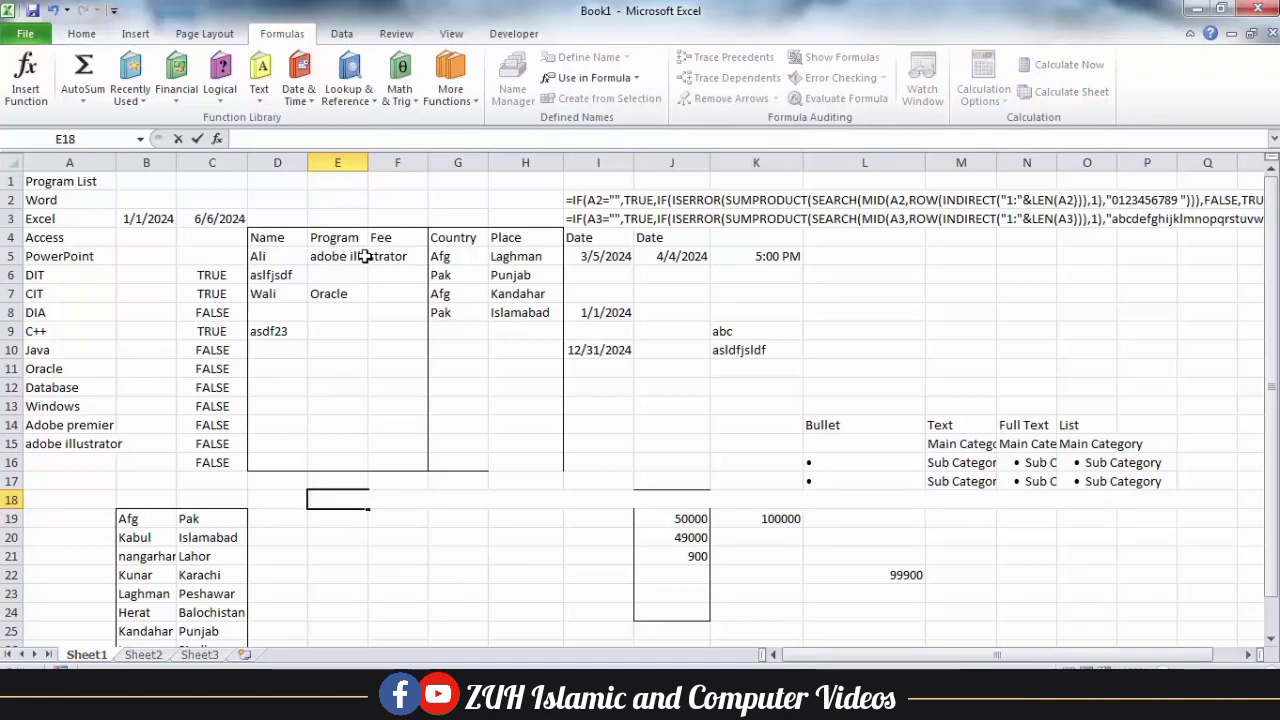
# Replace the list validation on the Program cells E5:E16 with a Custom rule that uses the copied digits-and-letters formula.
pyautogui.moveTo(340, 252); pyautogui.dragTo(346, 462)
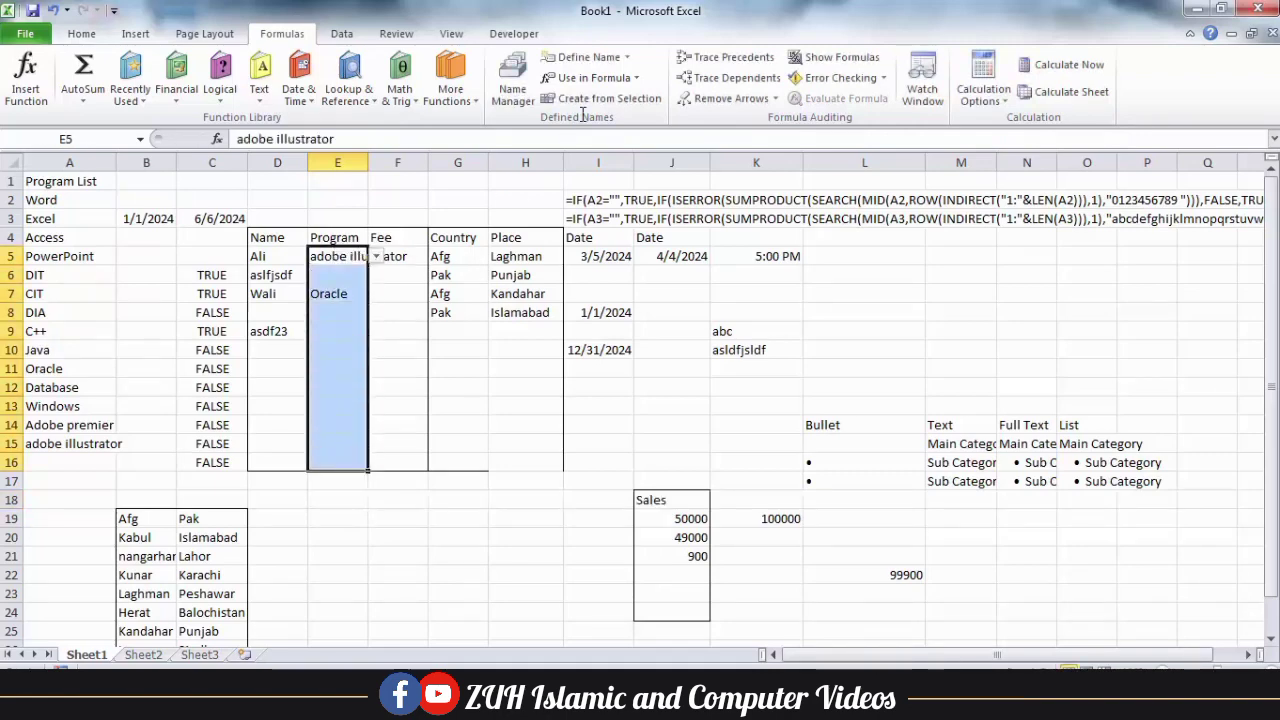
pyautogui.hotkey('alt', 'd')
pyautogui.press('l')
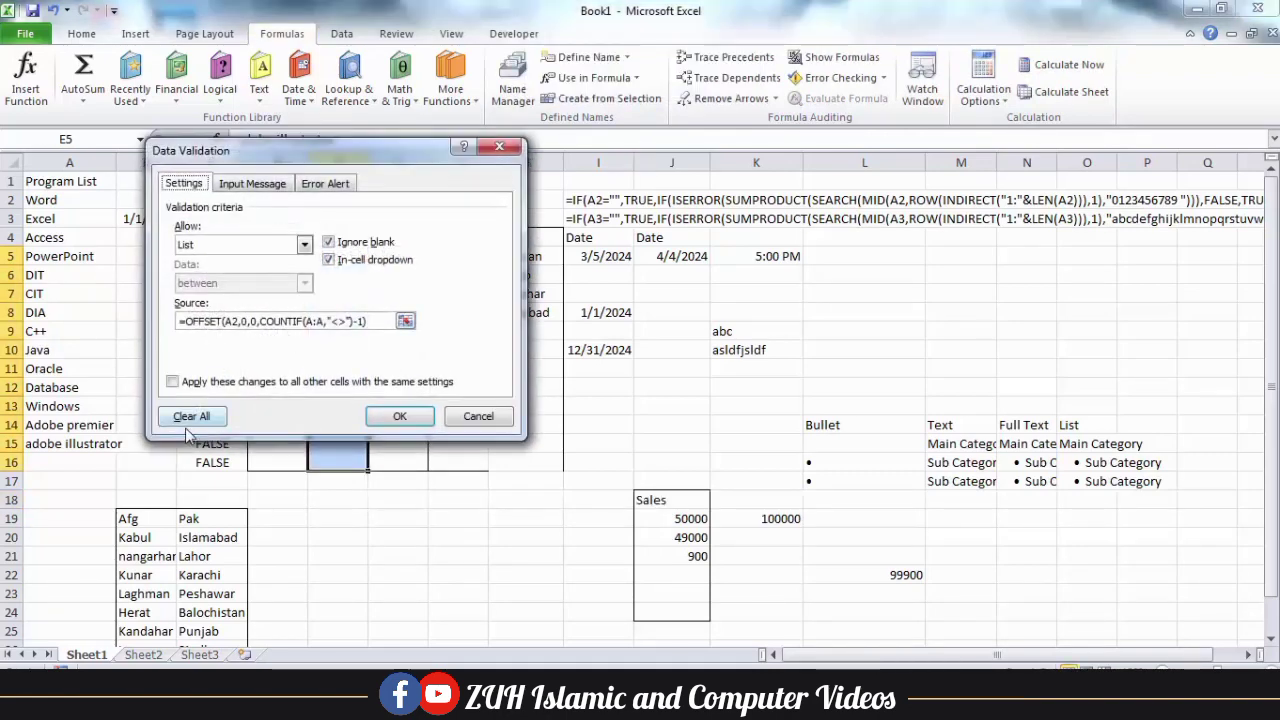
pyautogui.click(190, 418)
pyautogui.click(304, 244)
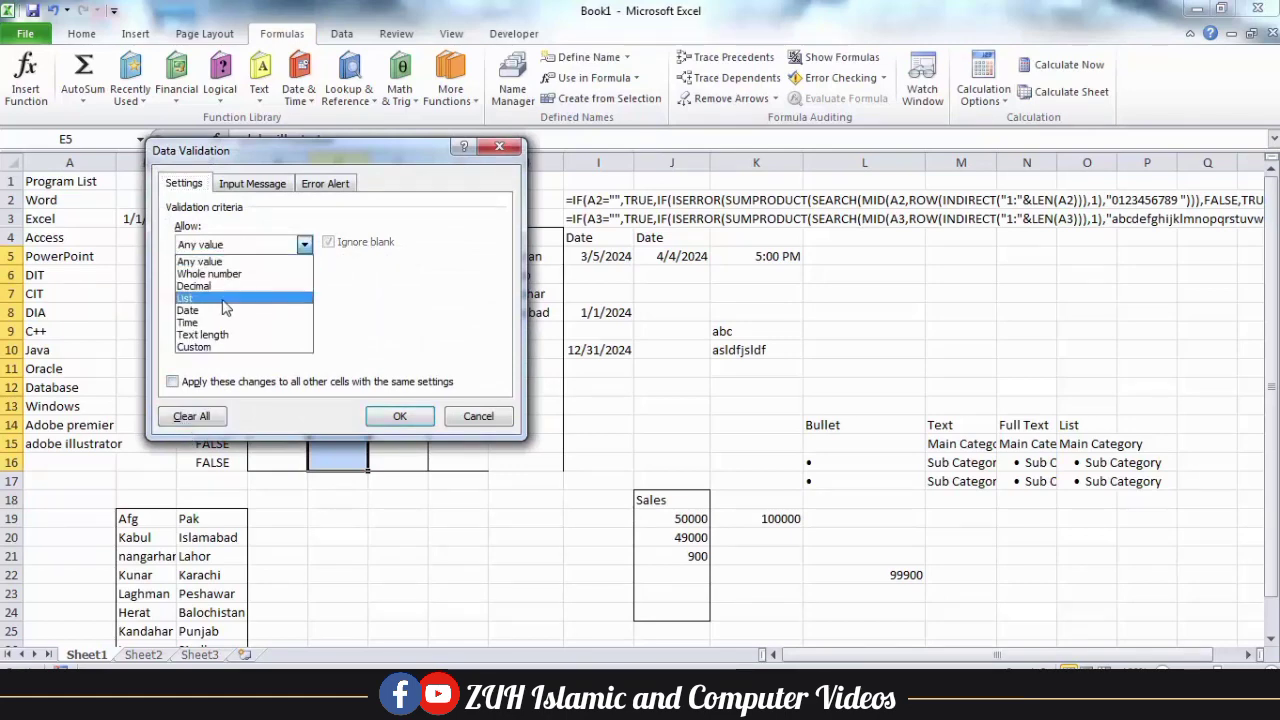
pyautogui.click(220, 346)
pyautogui.click(218, 321)
pyautogui.hotkey('ctrl', 'v')
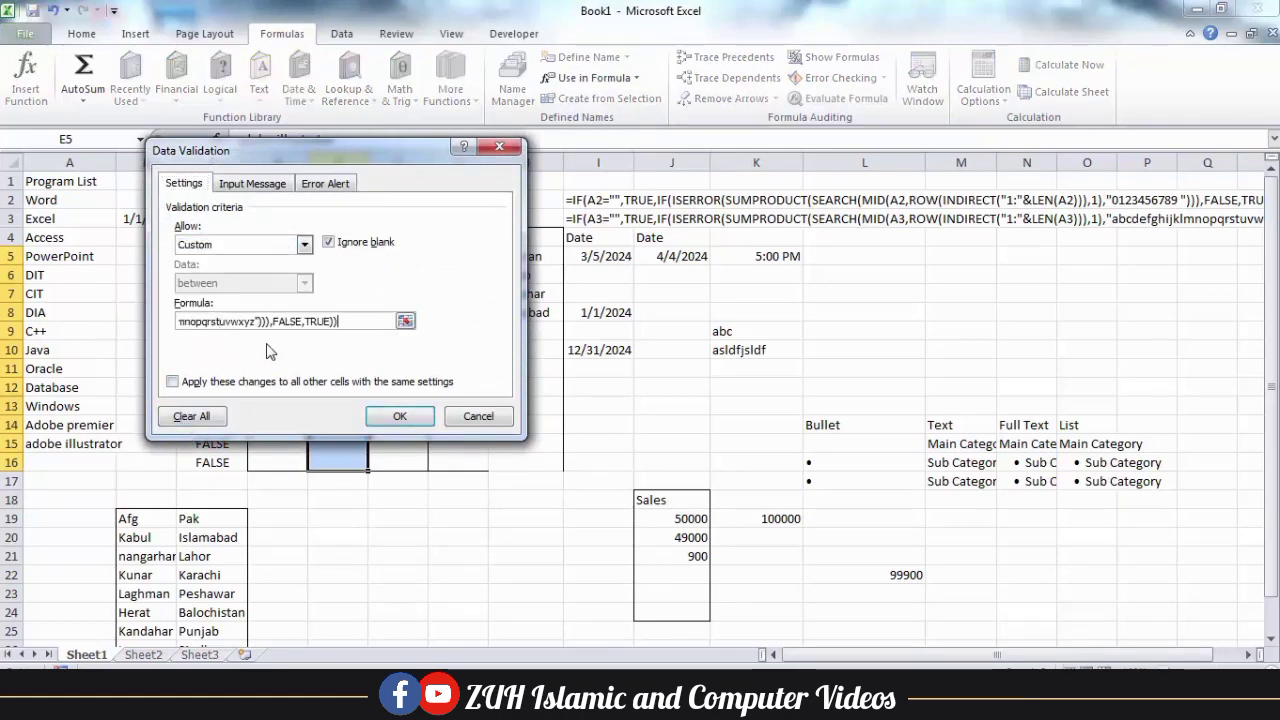
pyautogui.click(399, 416)
# Enter asg1w3 in E6 to test the digits-and-letters rule.
pyautogui.click(330, 275)
pyautogui.write('asg')
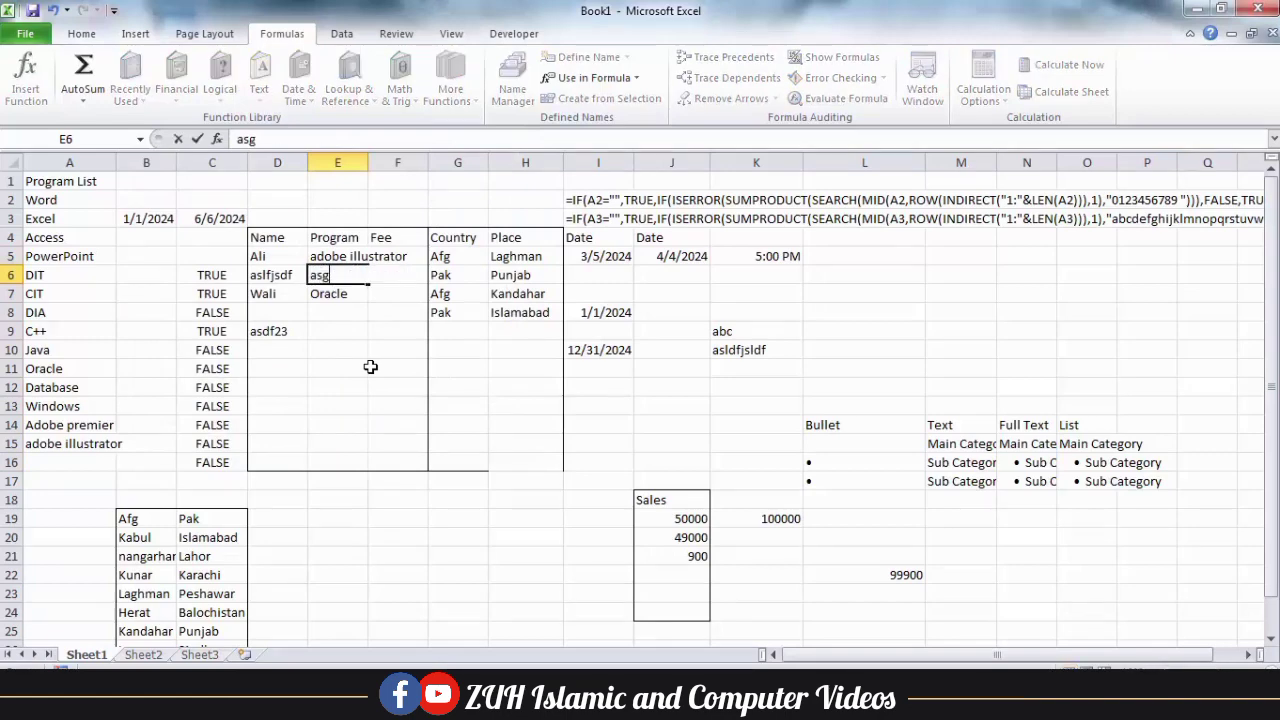
pyautogui.write('1w3')
pyautogui.press('Return')
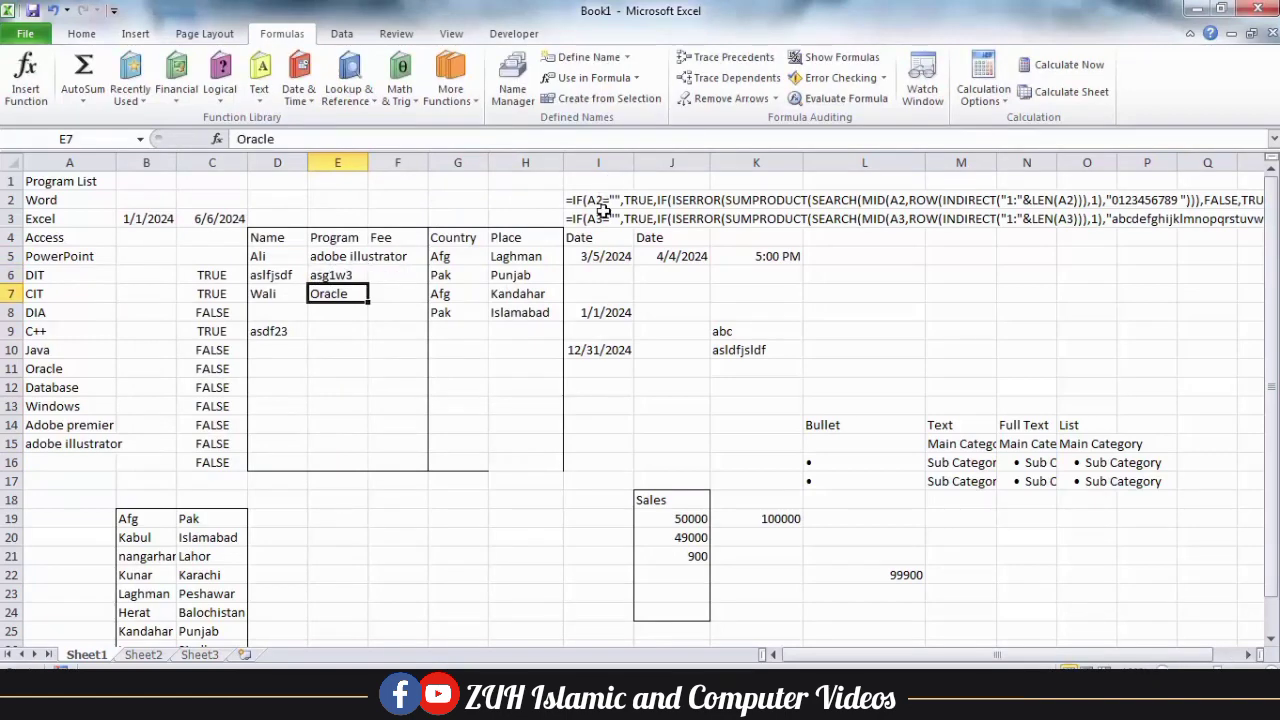
# Copy the digits-only formula text in I2 and delete it from the cell.
pyautogui.doubleClick(601, 204)
pyautogui.moveTo(566, 200); pyautogui.dragTo(630, 228)
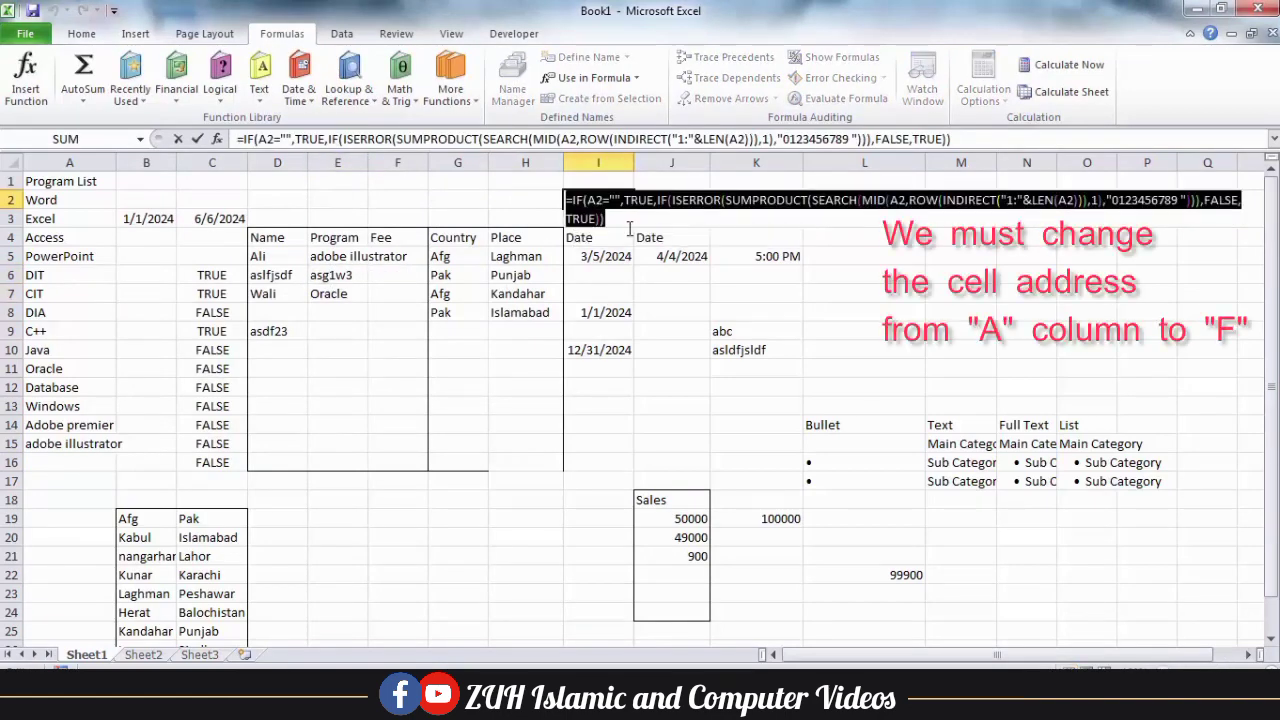
pyautogui.press('Delete')
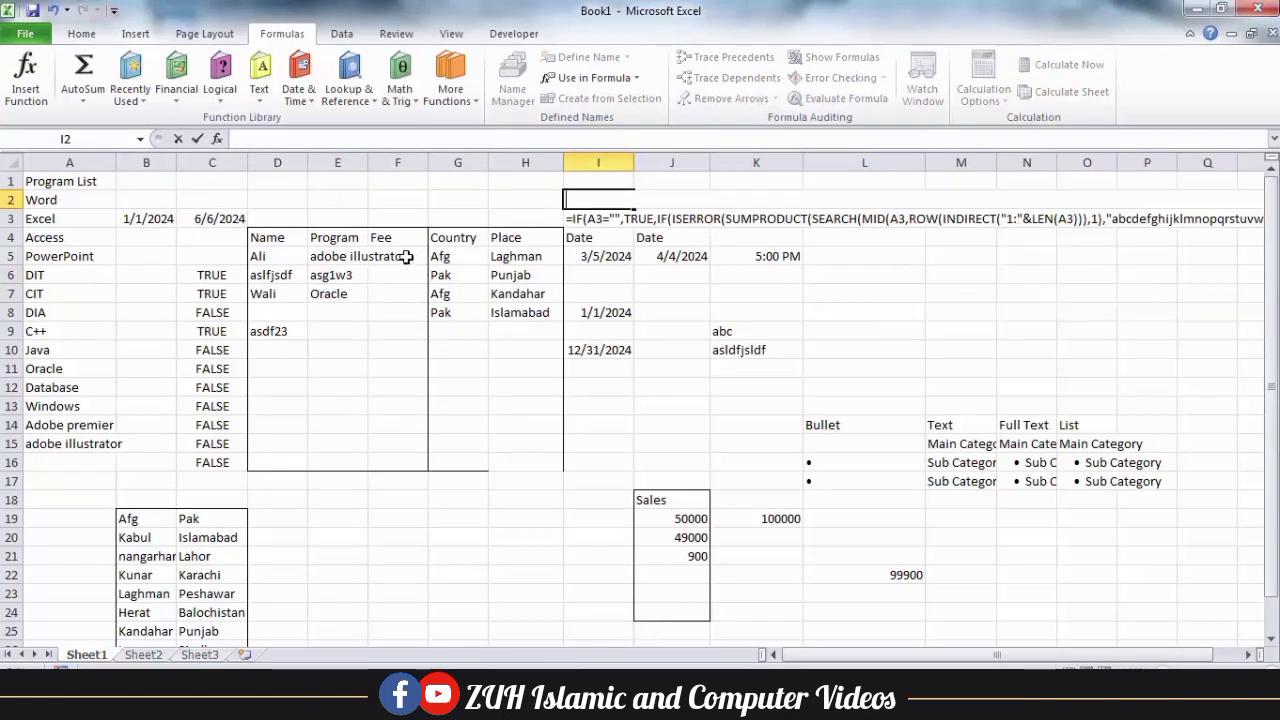
# Replace the ISNUMBER validation on the Fee cells F5:F16 with a Custom rule that uses the copied digits-only formula.
pyautogui.moveTo(404, 257); pyautogui.dragTo(409, 460)
pyautogui.hotkey('alt', 'd')
pyautogui.press('l')
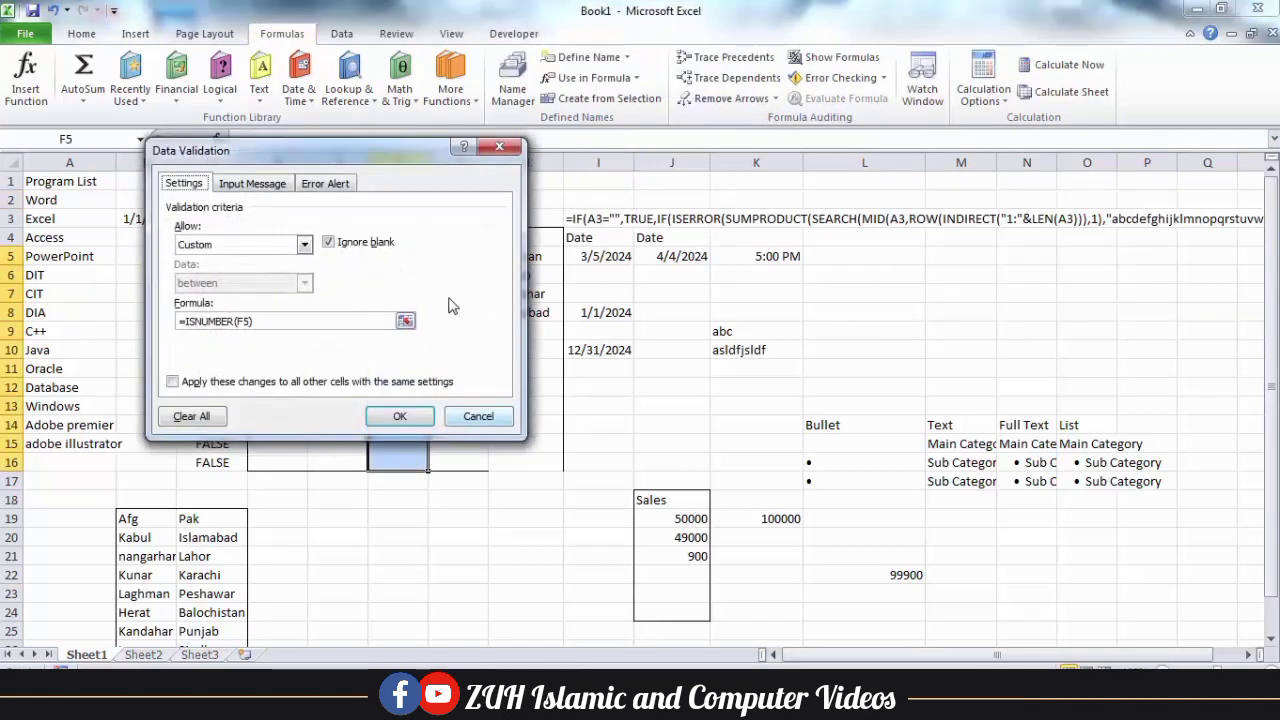
pyautogui.click(191, 418)
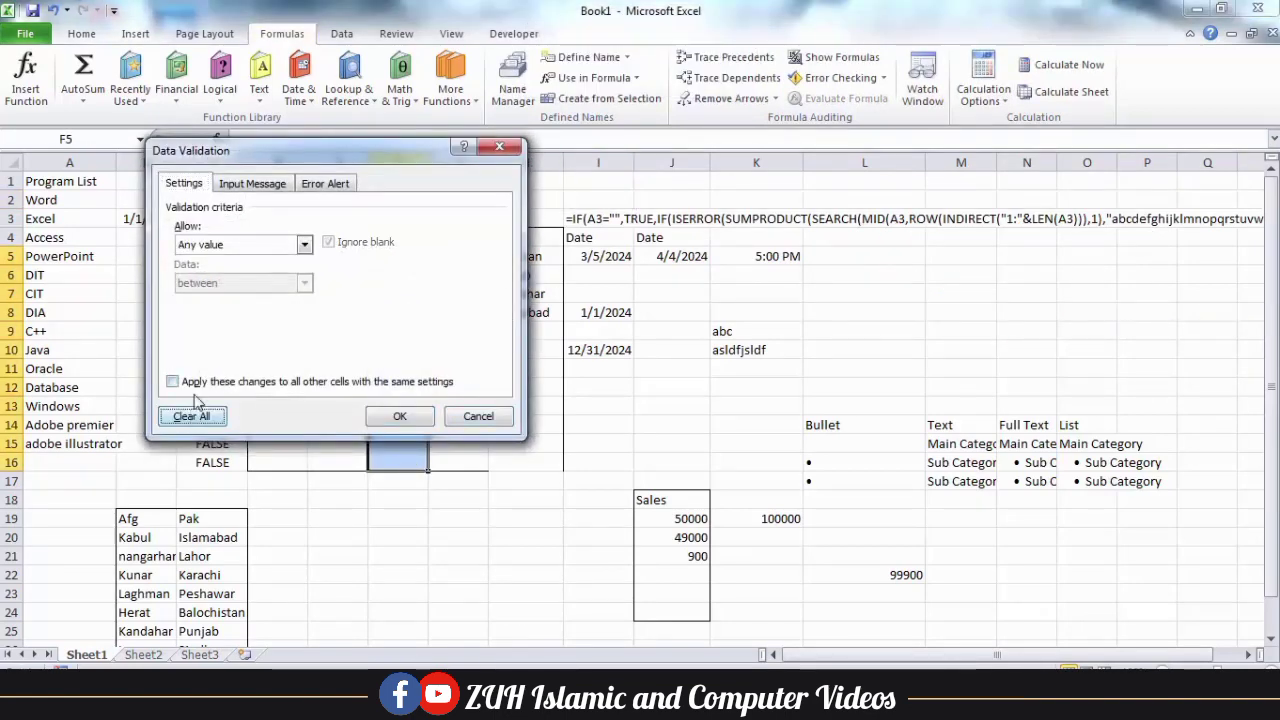
pyautogui.click(262, 245)
pyautogui.click(222, 348)
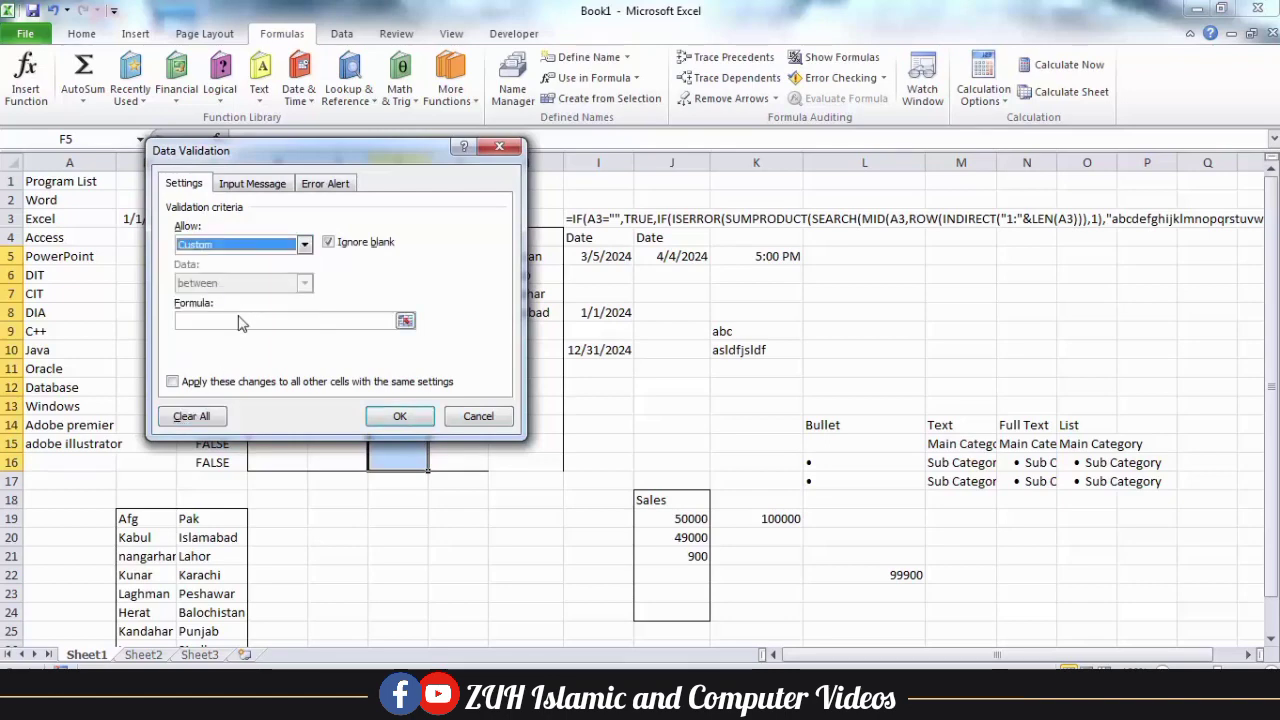
pyautogui.click(241, 321)
pyautogui.hotkey('ctrl', 'v')
pyautogui.click(395, 422)
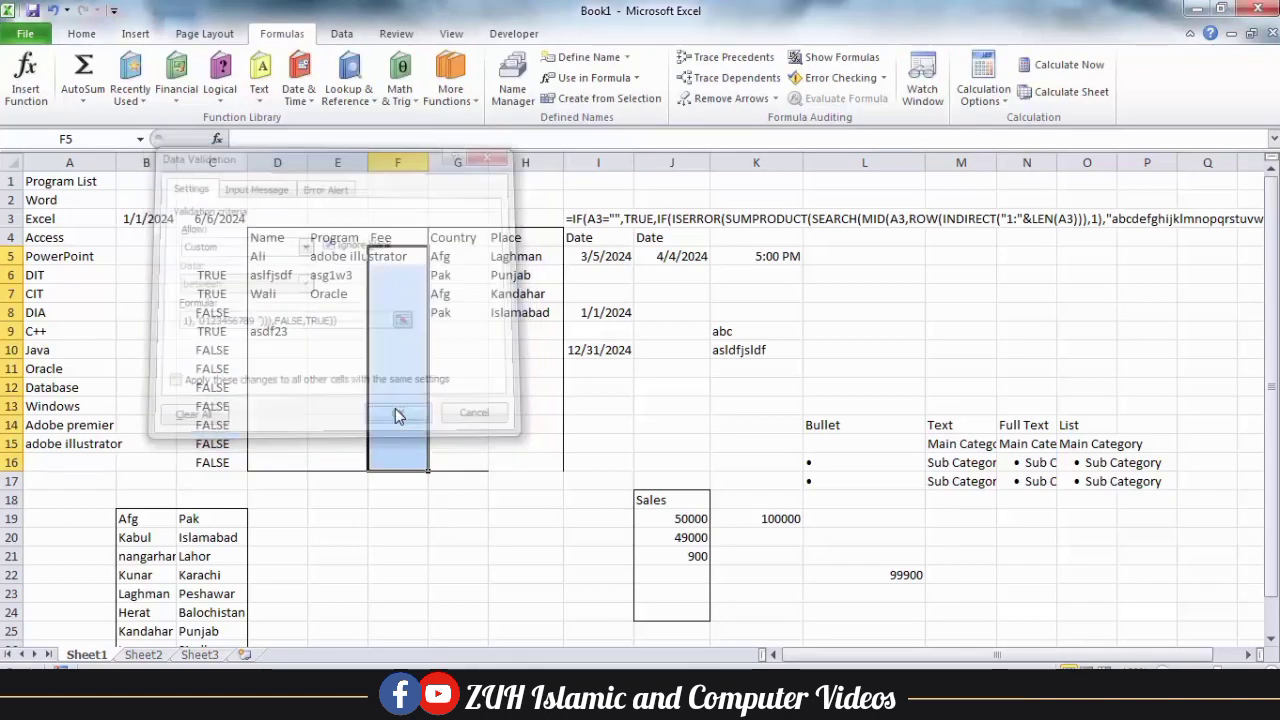
# Try to enter 234234 in Fee cell F7 to test the digits-only rule.
pyautogui.click(388, 292)
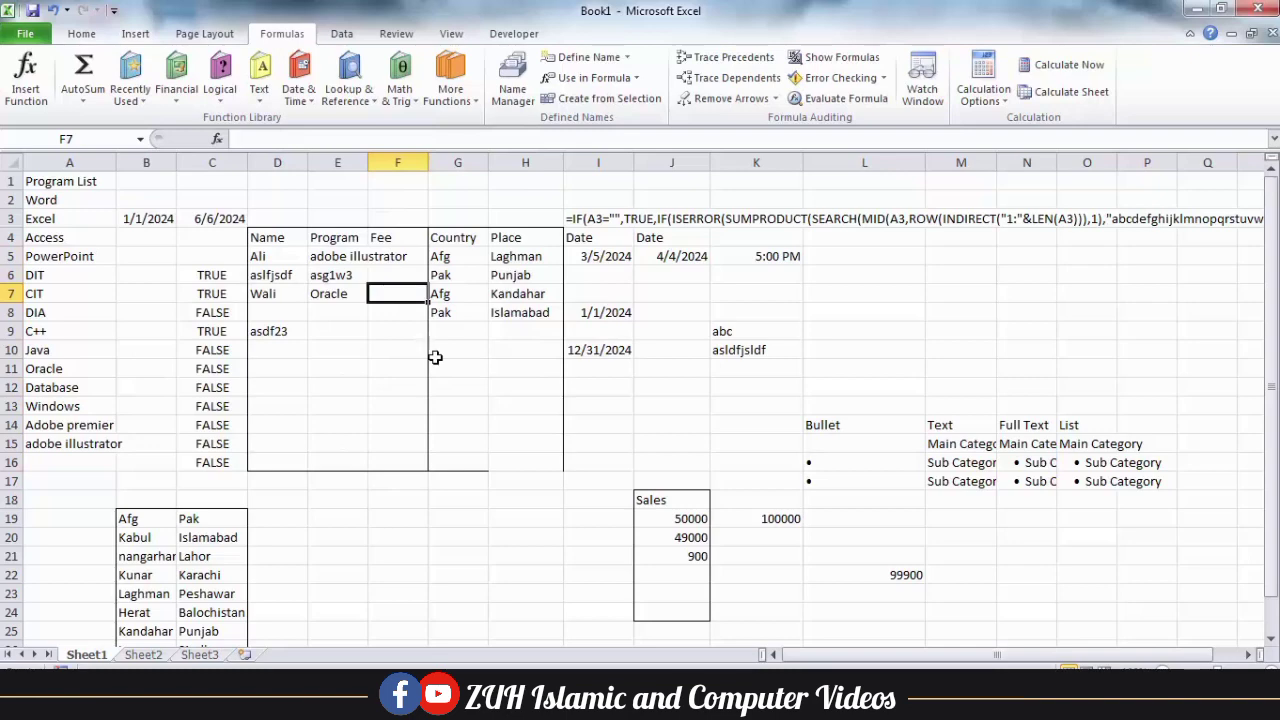
pyautogui.write('234234')
pyautogui.press('Return')
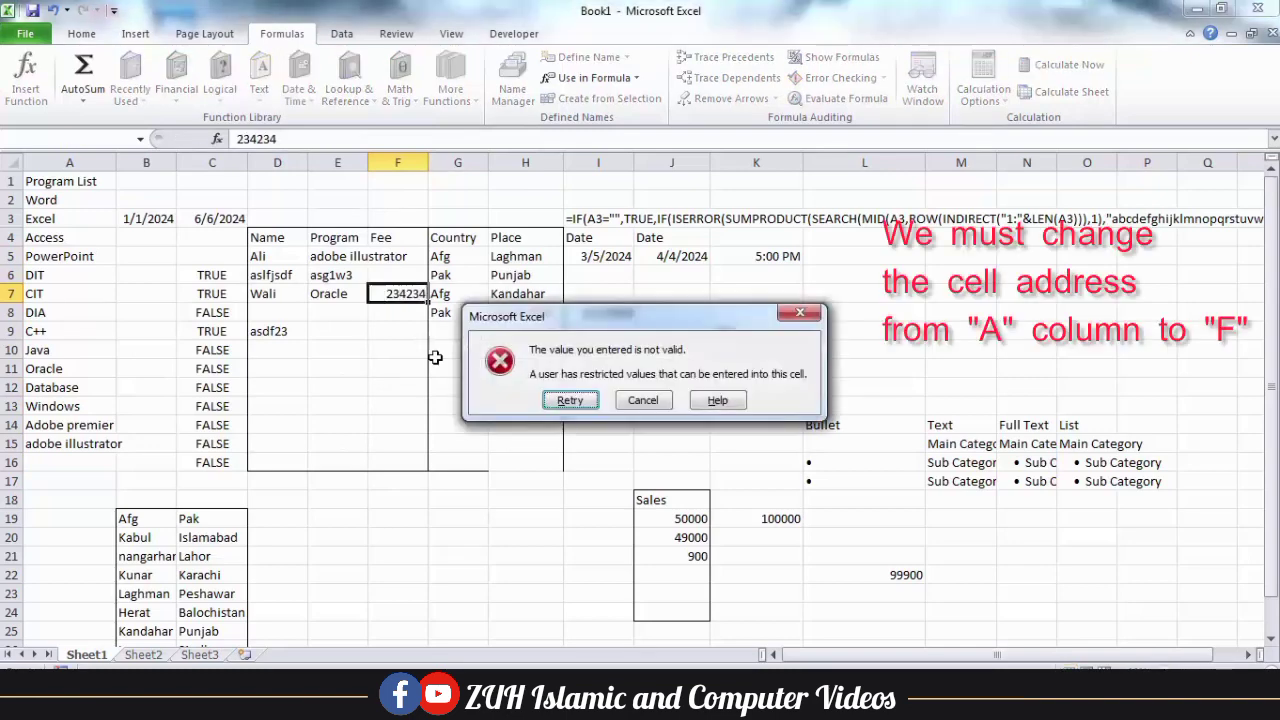
pyautogui.press('Return')
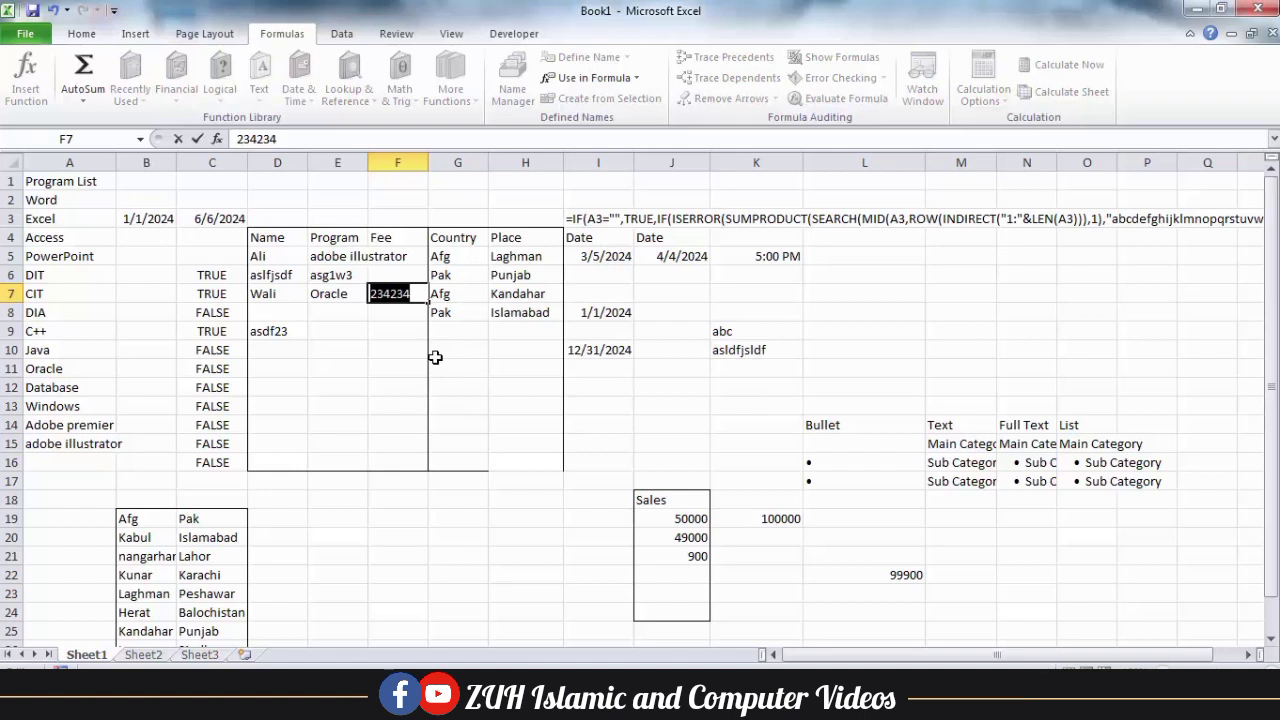
pyautogui.press('Return')
pyautogui.press('Escape')
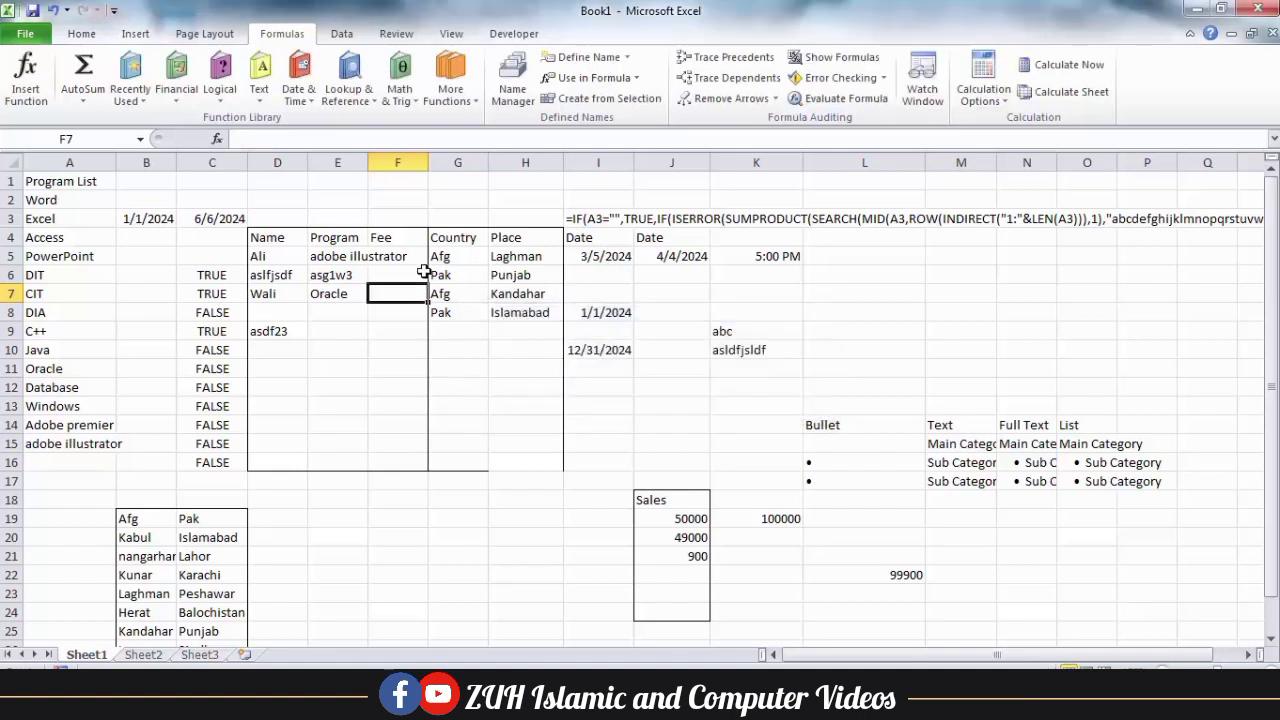
# Examine the Custom validation formula on Fee cells F5:F16 and the letters-only formula in I3 for their cell references.
pyautogui.click(406, 259)
pyautogui.moveTo(407, 293); pyautogui.dragTo(409, 457)
pyautogui.hotkey('alt', 'd')
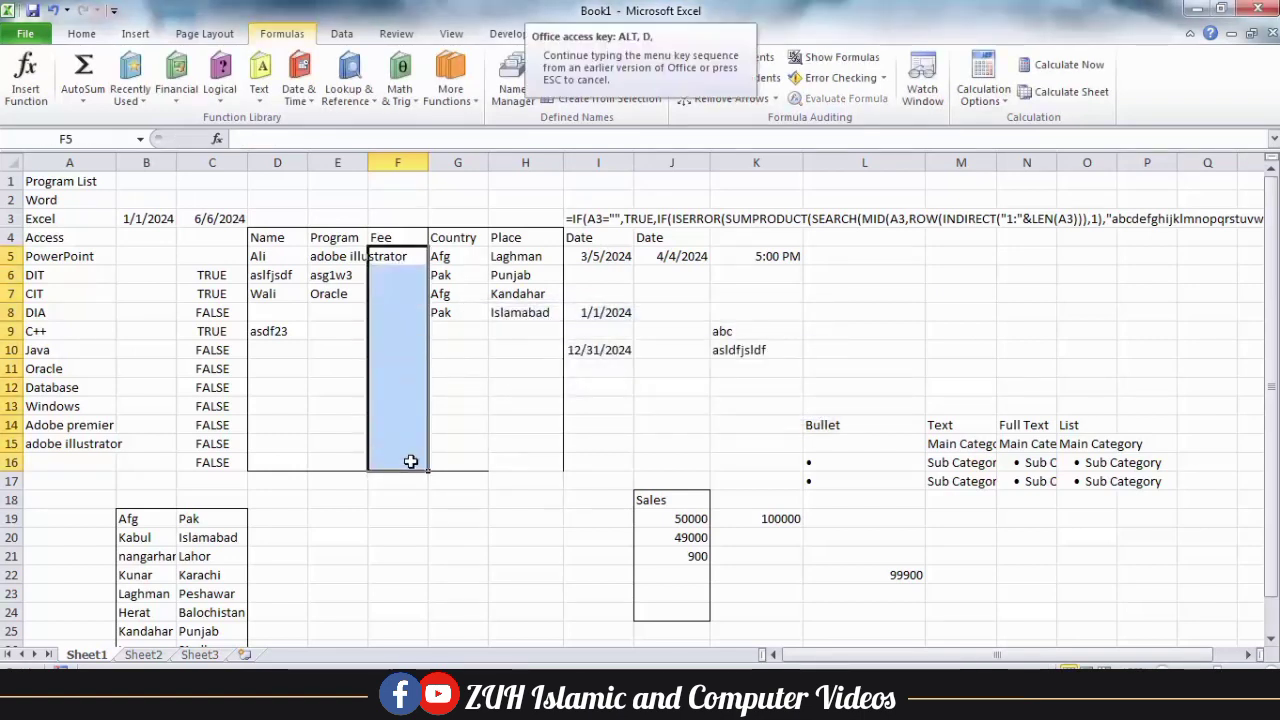
pyautogui.press('l')
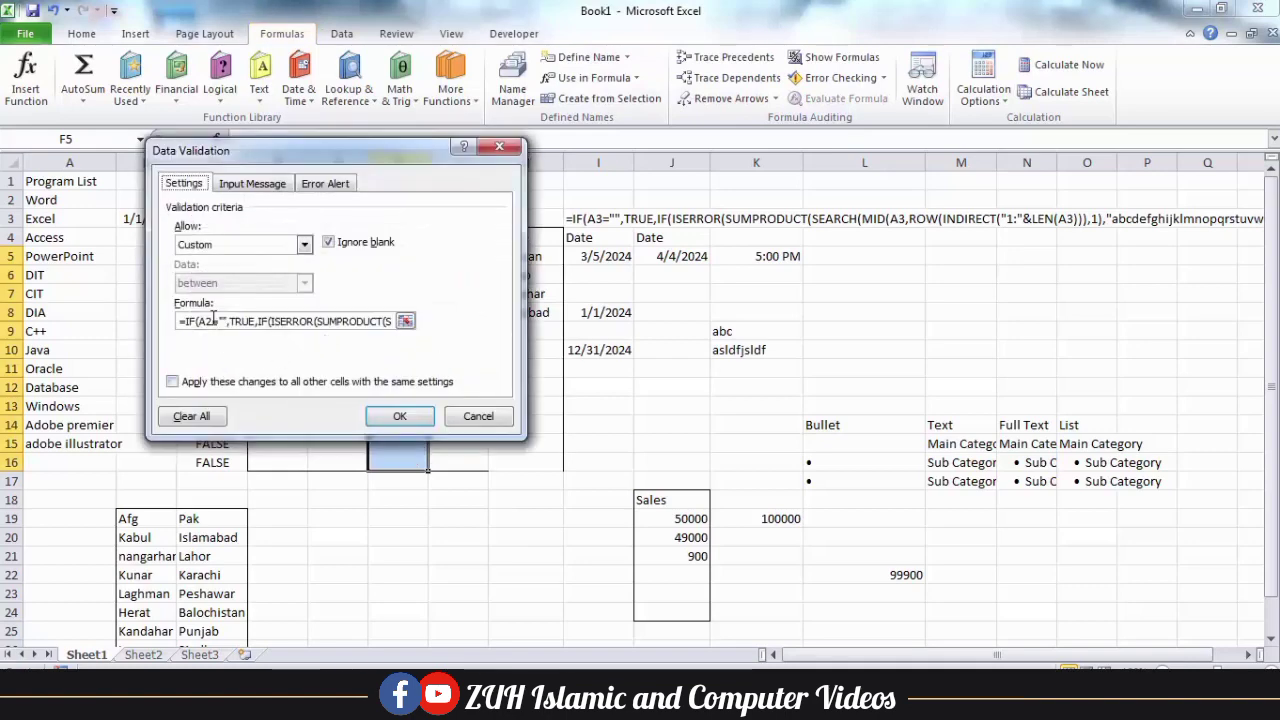
pyautogui.click(458, 419)
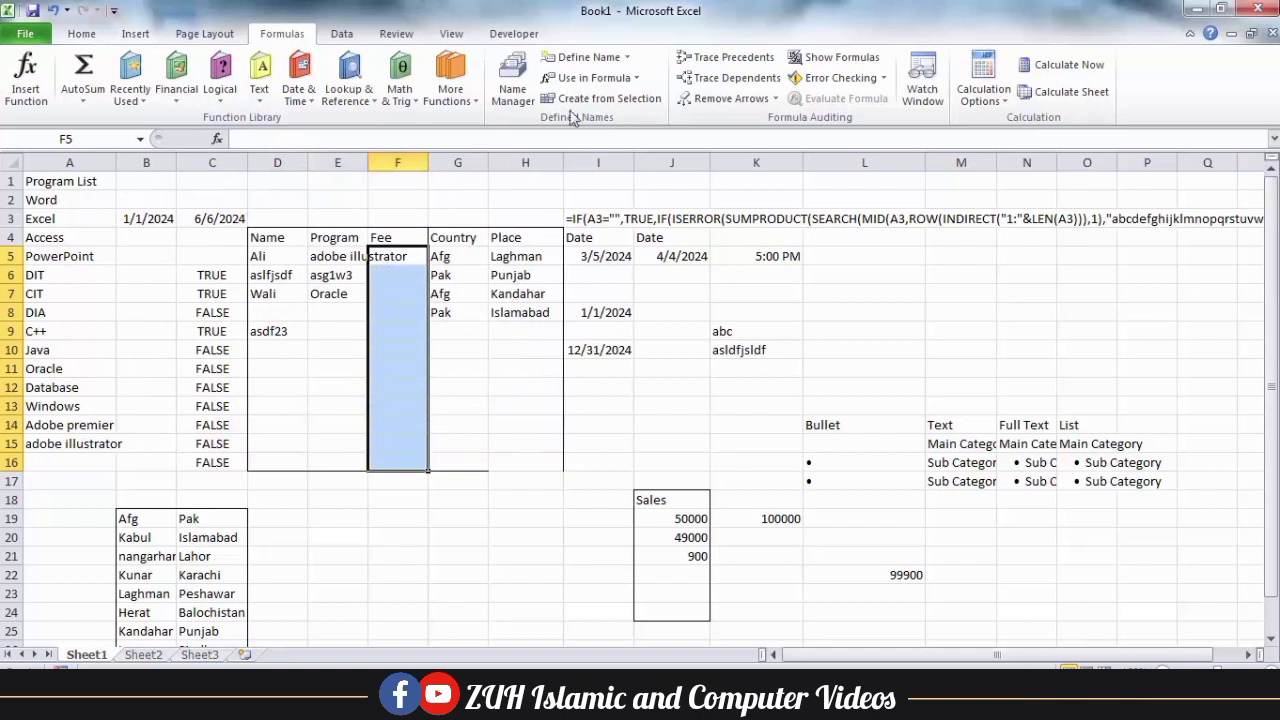
pyautogui.click(599, 219)
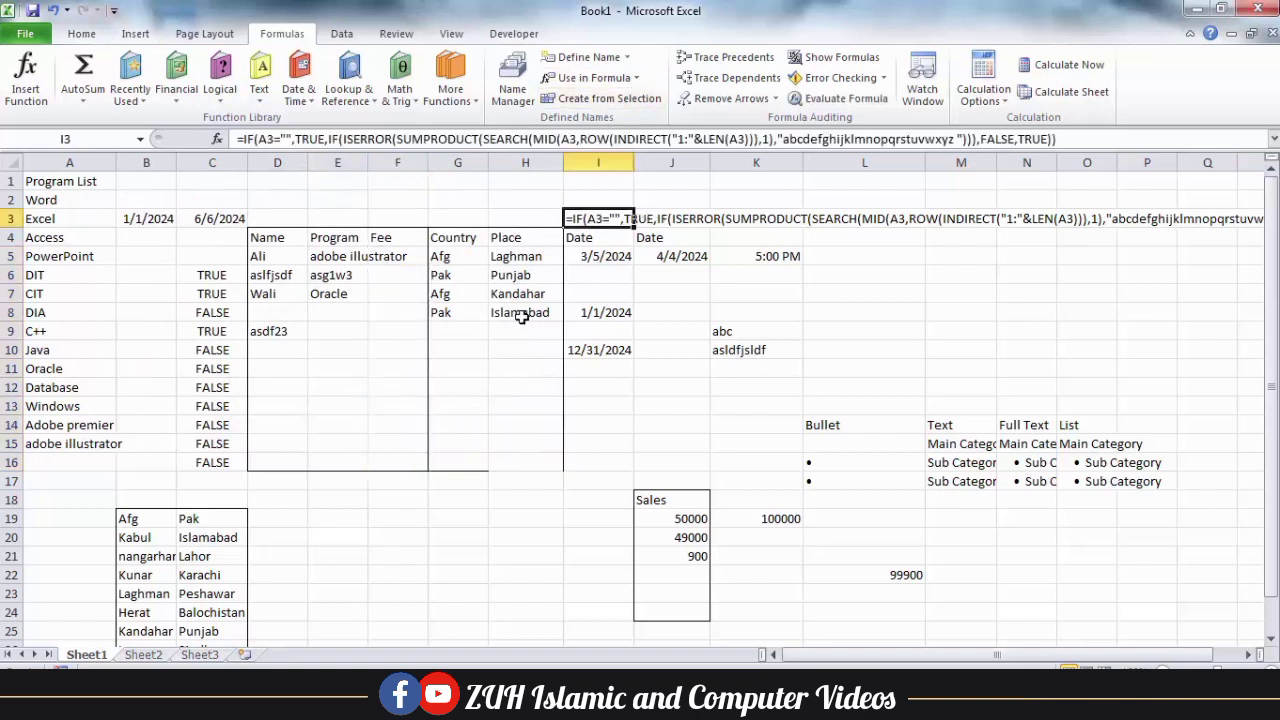
pyautogui.moveTo(385, 263); pyautogui.dragTo(391, 457)
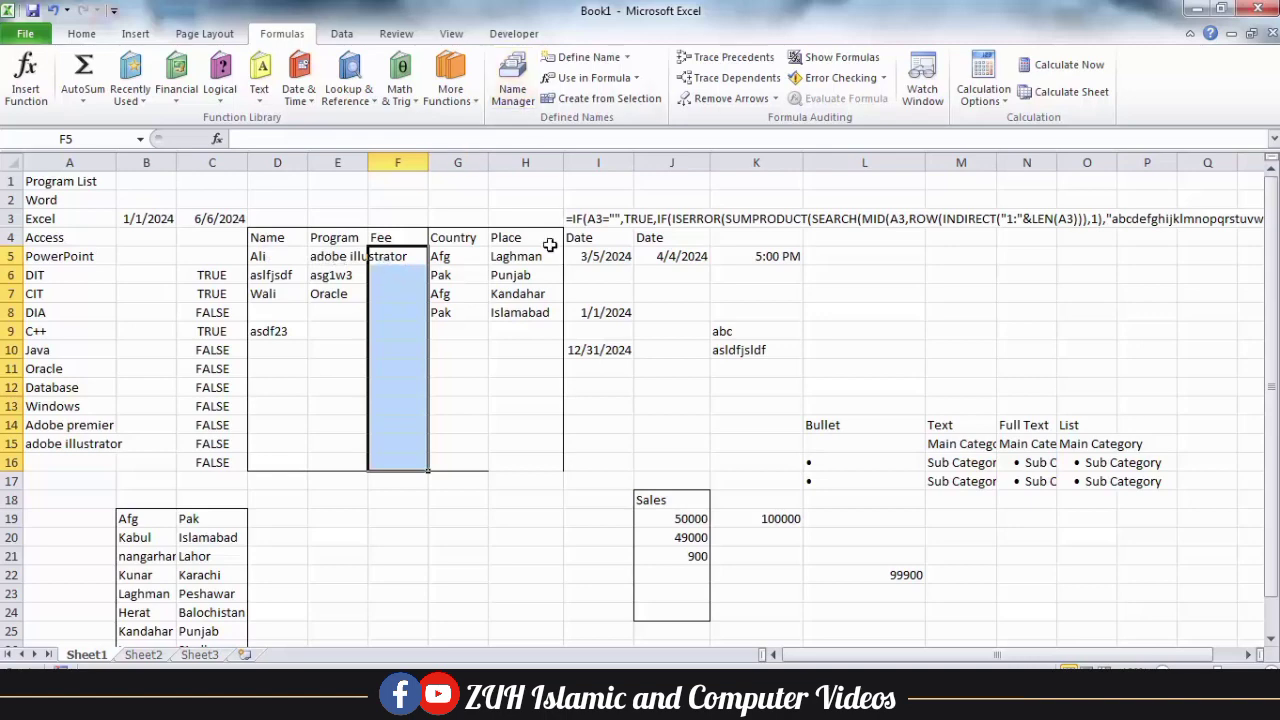
pyautogui.hotkey('alt', 'd')
pyautogui.press('l')
pyautogui.click(386, 321)
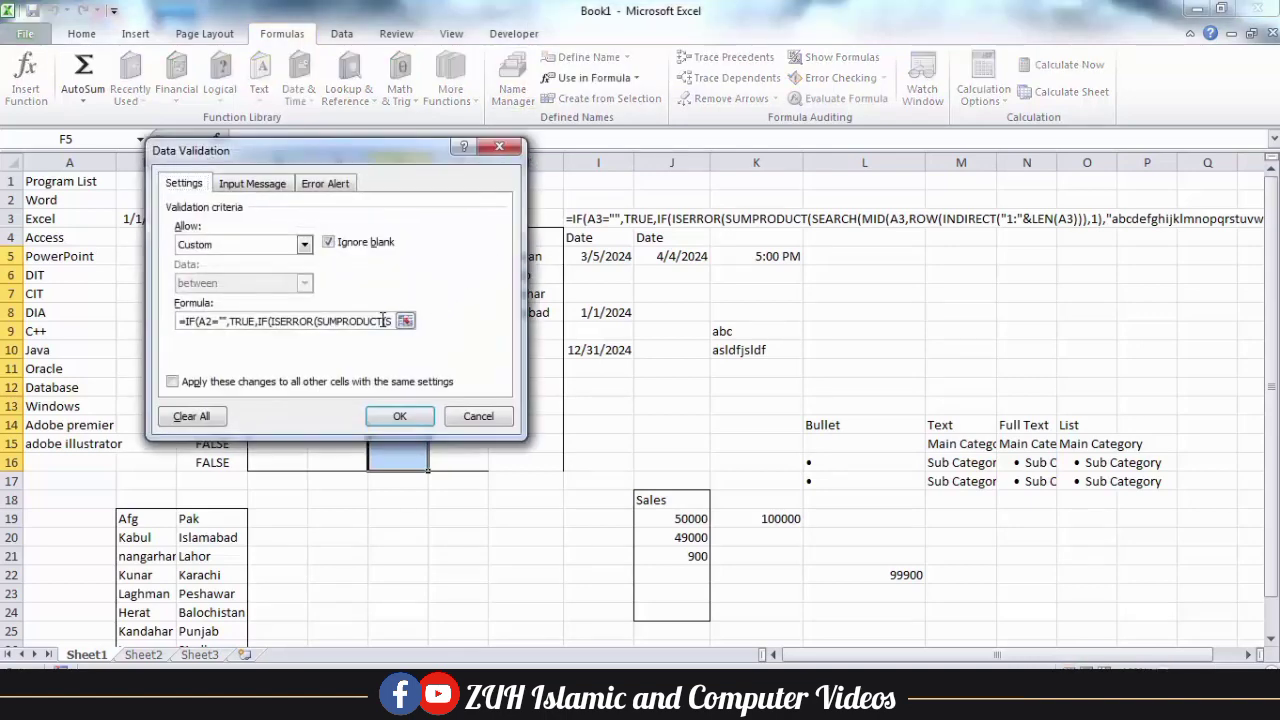
pyautogui.hotkey('ctrl', 'a')
pyautogui.press('Escape')
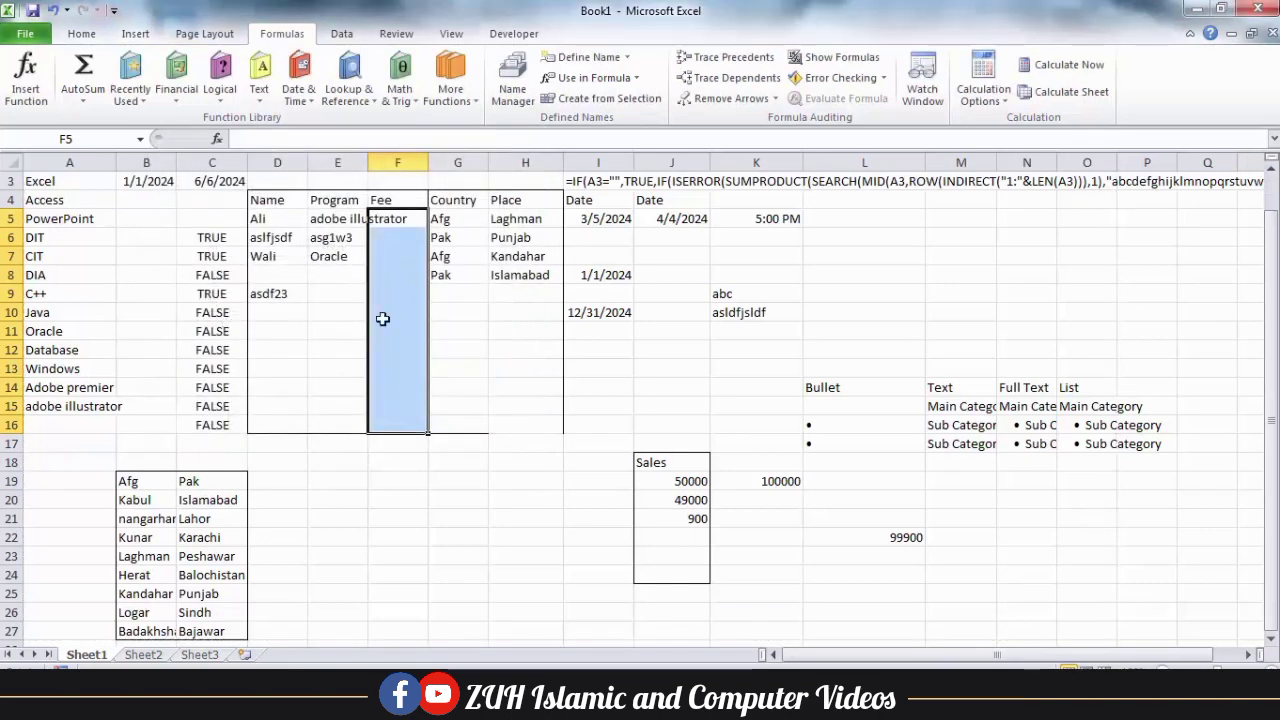
# Edit the letters-only formula text in I3 so all three A3 references point to D5.
pyautogui.scroll(1, 597, 240)
pyautogui.doubleClick(597, 220)
pyautogui.click(567, 218)
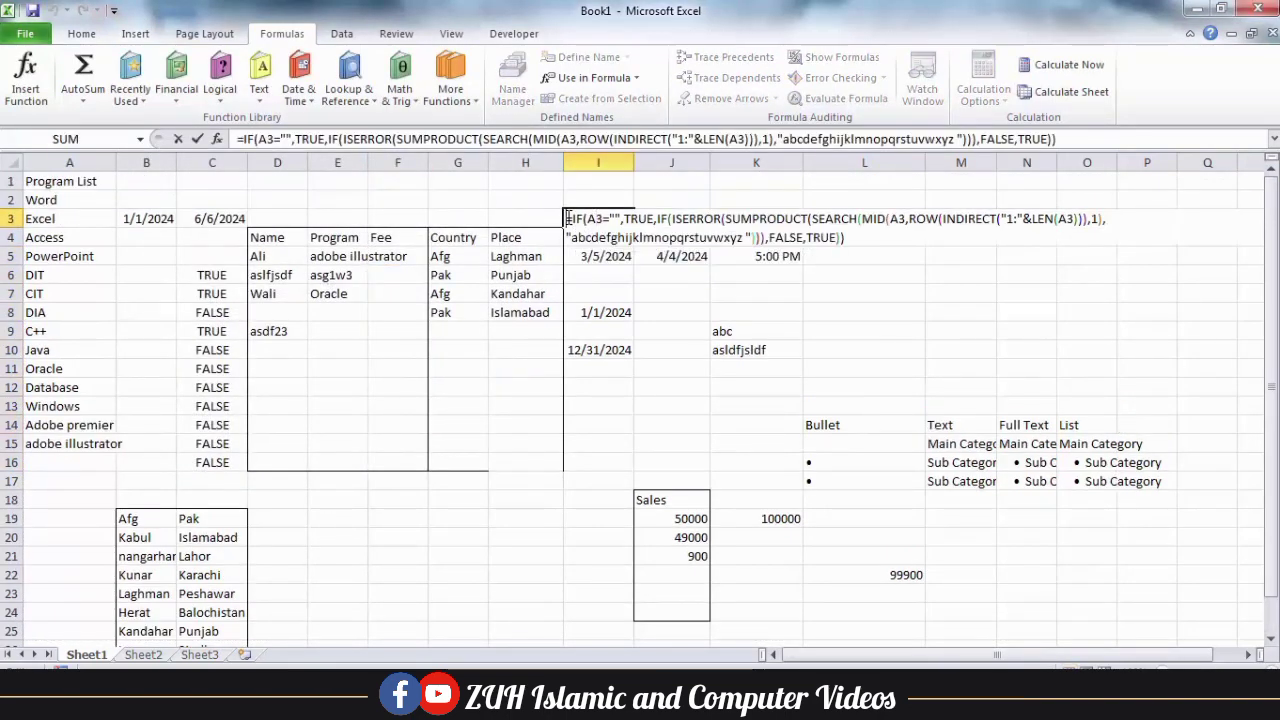
pyautogui.click(605, 218)
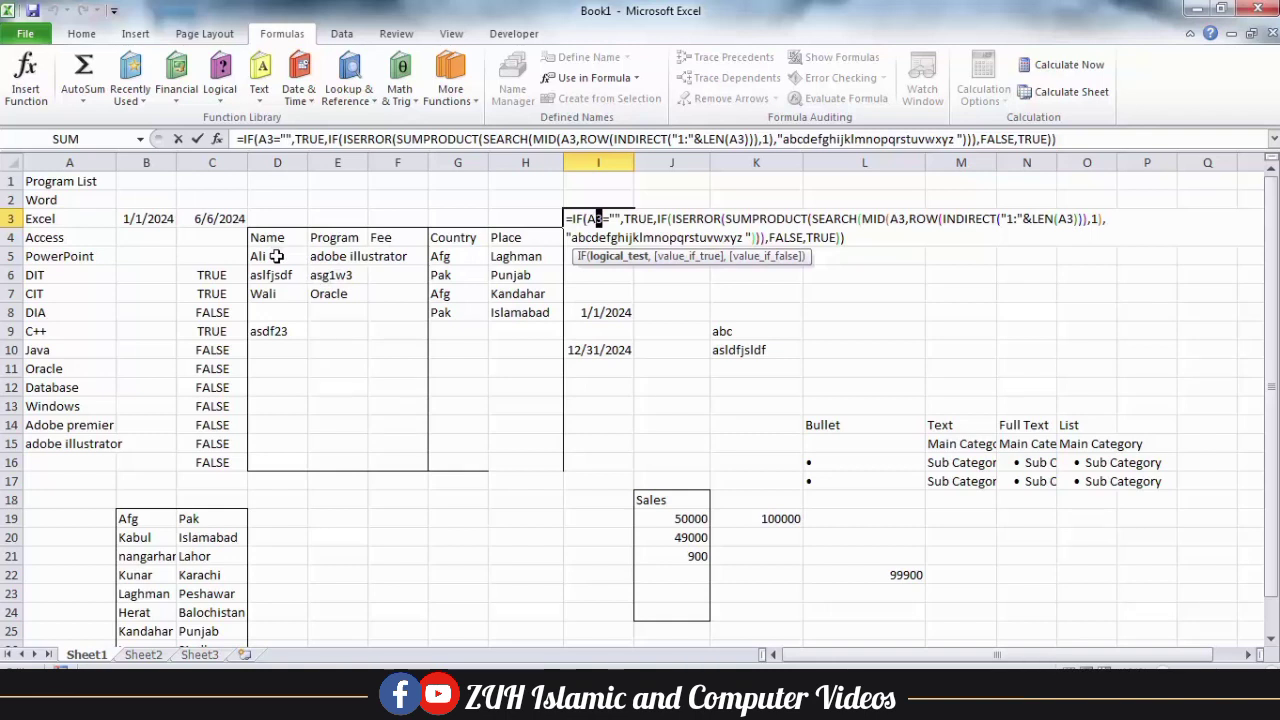
pyautogui.write('D')
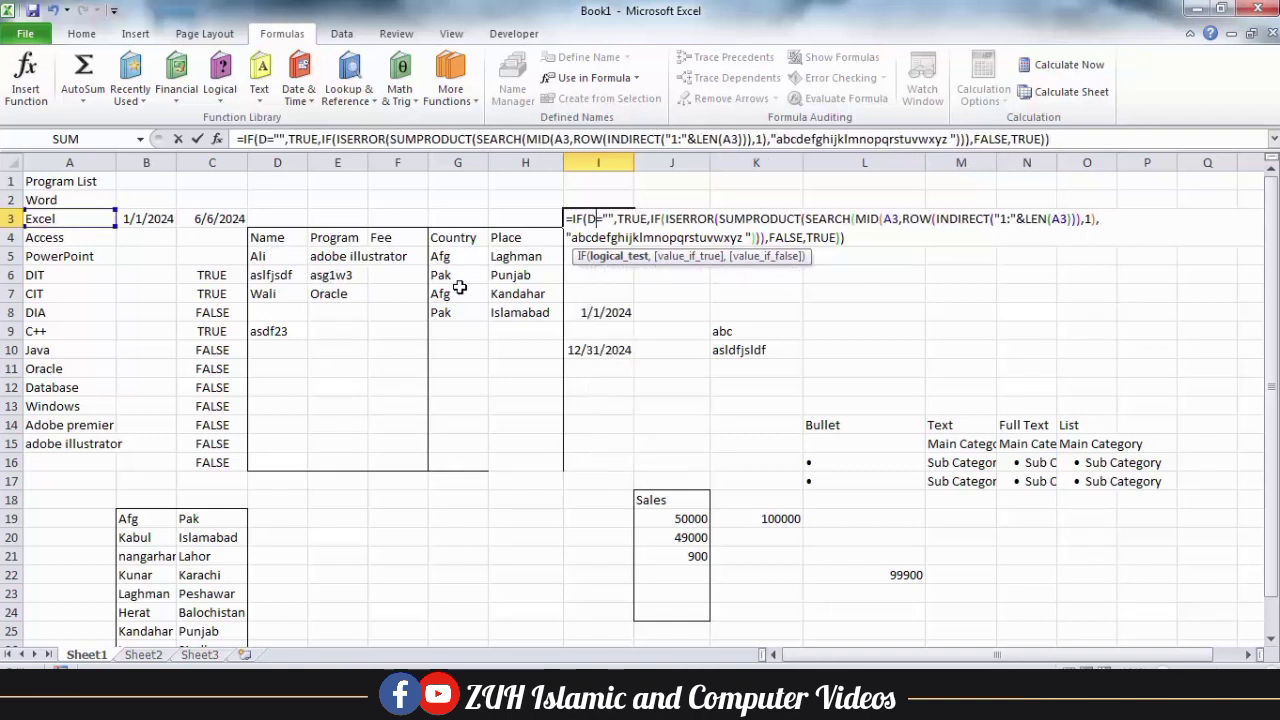
pyautogui.write('5')
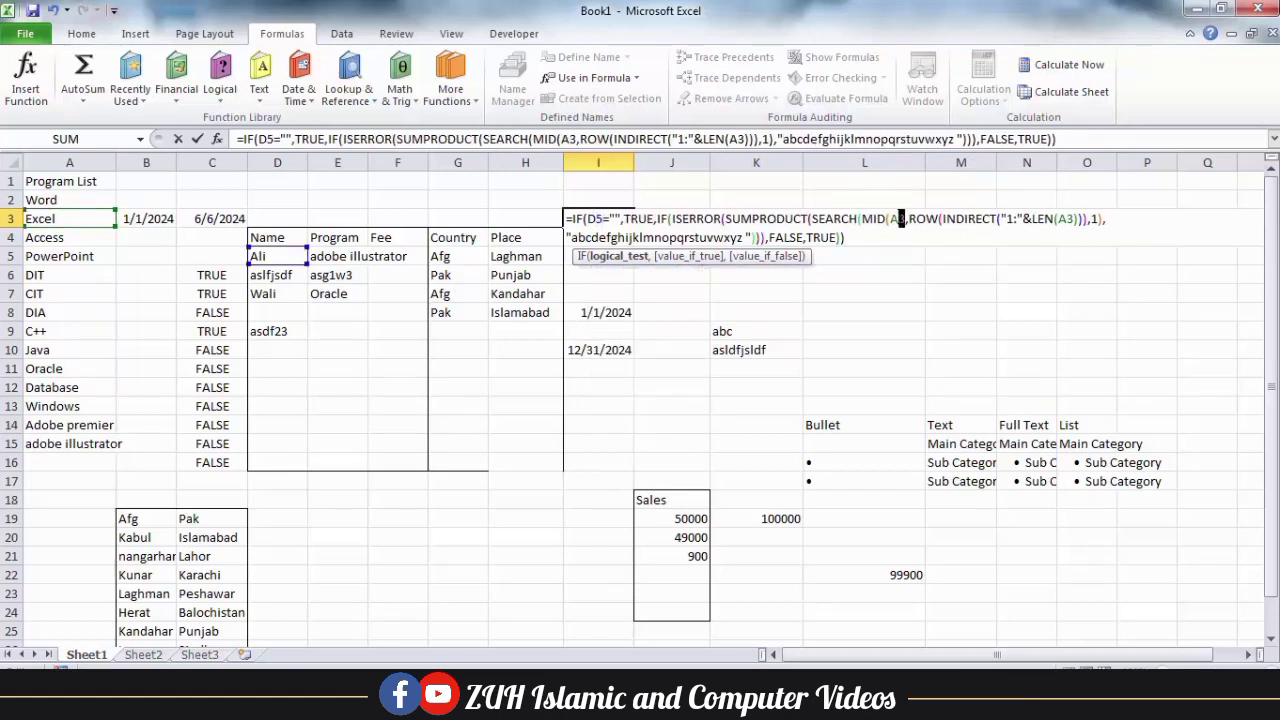
pyautogui.write('D5')
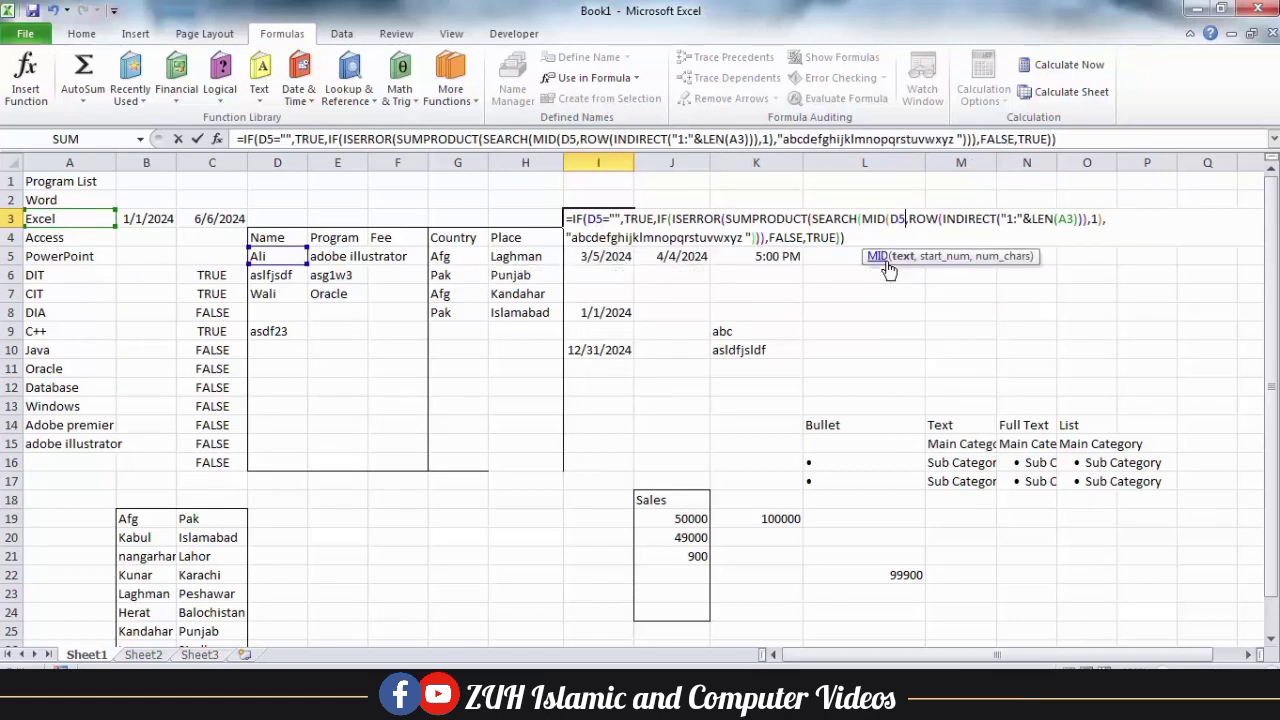
pyautogui.doubleClick(1066, 218)
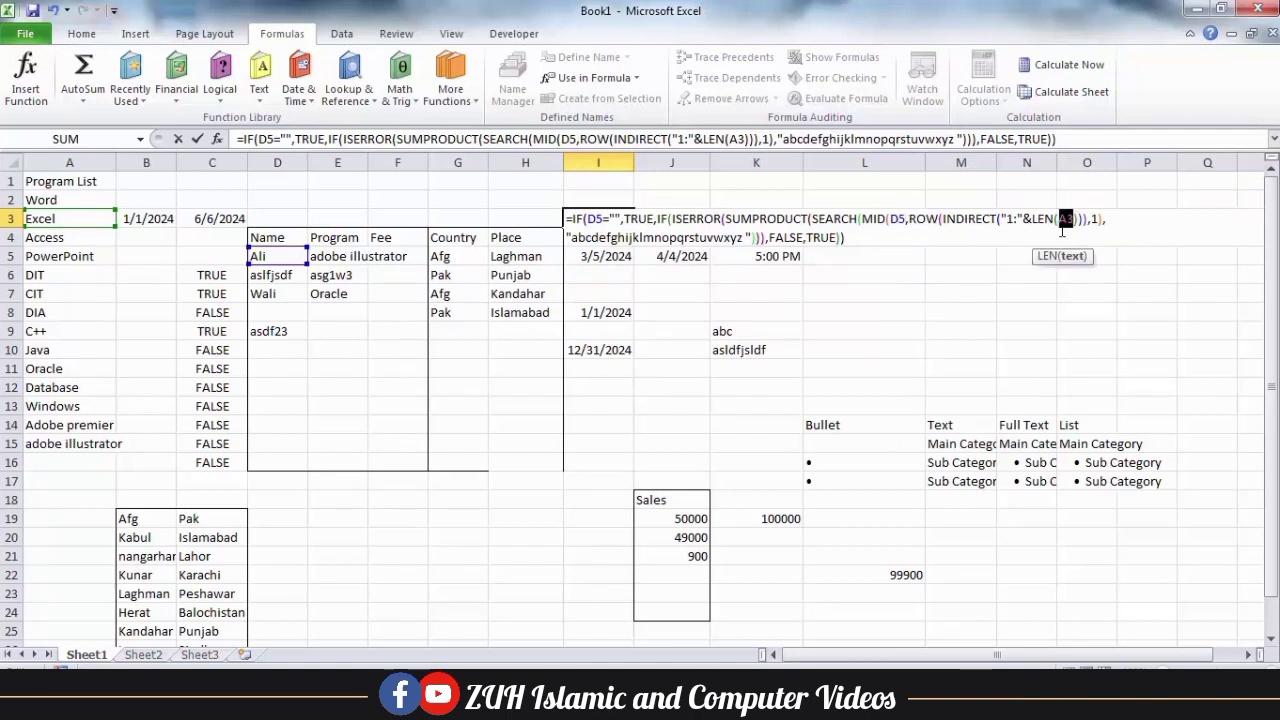
pyautogui.write('D5')
pyautogui.press('Return')
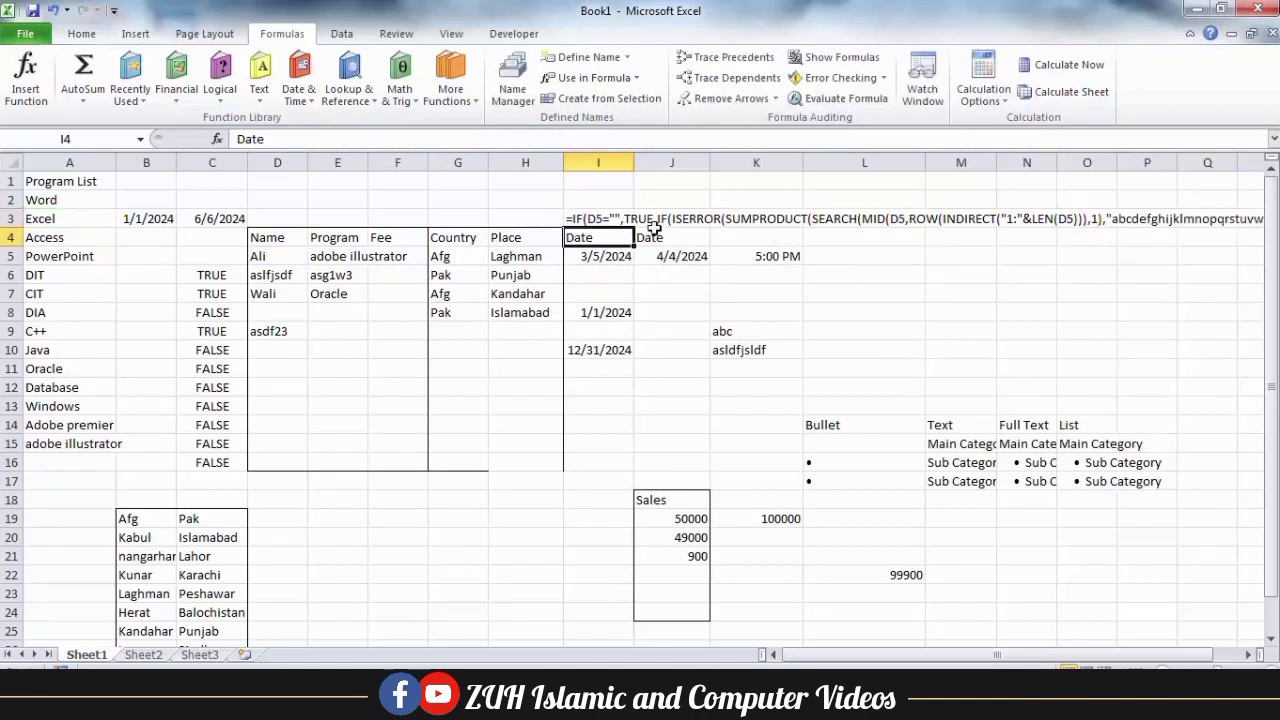
# Cut the entire letters-only formula text out of cell I3.
pyautogui.click(605, 210)
pyautogui.doubleClick(605, 213)
pyautogui.moveTo(568, 217); pyautogui.dragTo(811, 287)
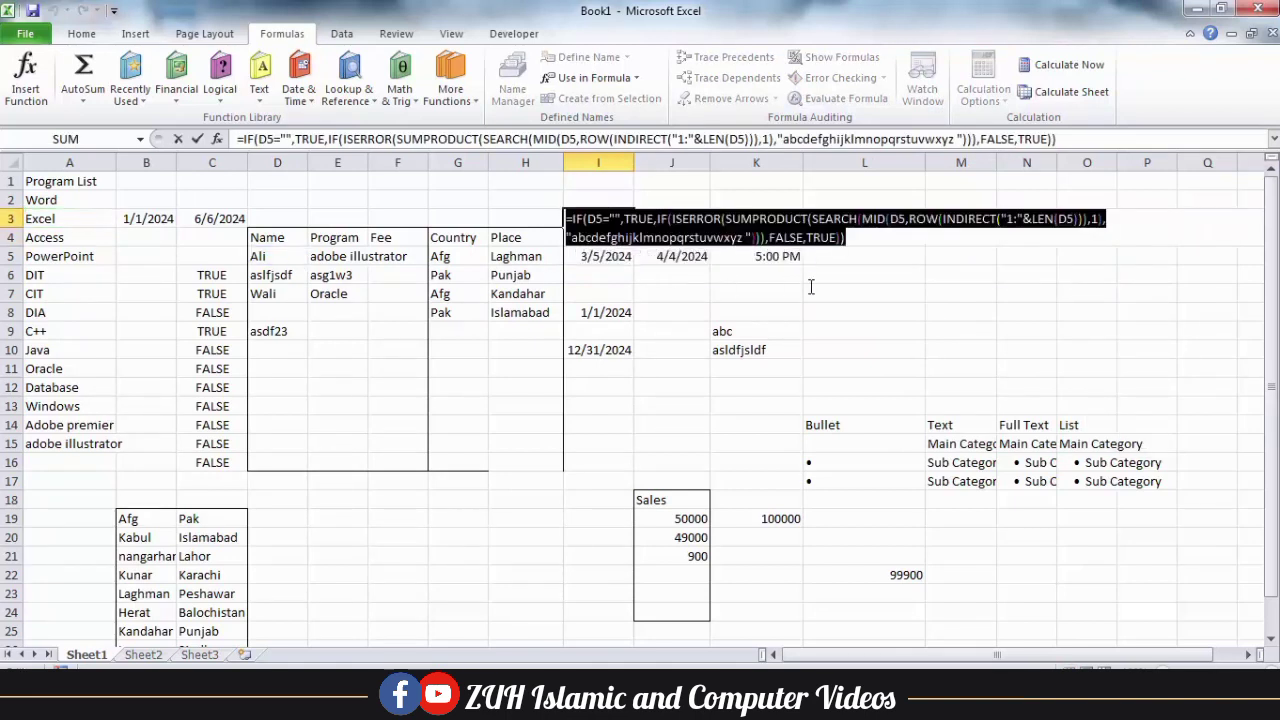
pyautogui.hotkey('ctrl', 'x')
# Replace the COUNTIF validation on the Name cells D5:D16 with a Custom rule that uses the cut letters-only formula.
pyautogui.moveTo(258, 257); pyautogui.dragTo(277, 457)
pyautogui.hotkey('alt', 'd')
pyautogui.press('l')
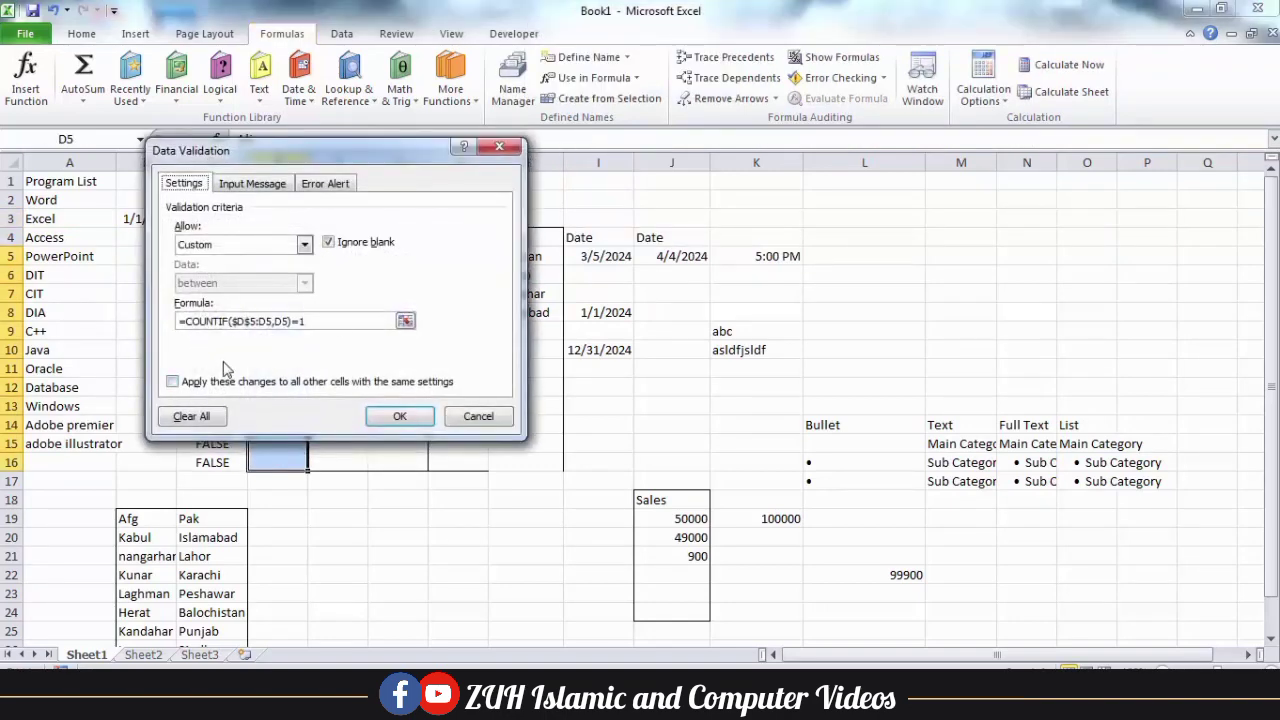
pyautogui.click(204, 417)
pyautogui.click(304, 245)
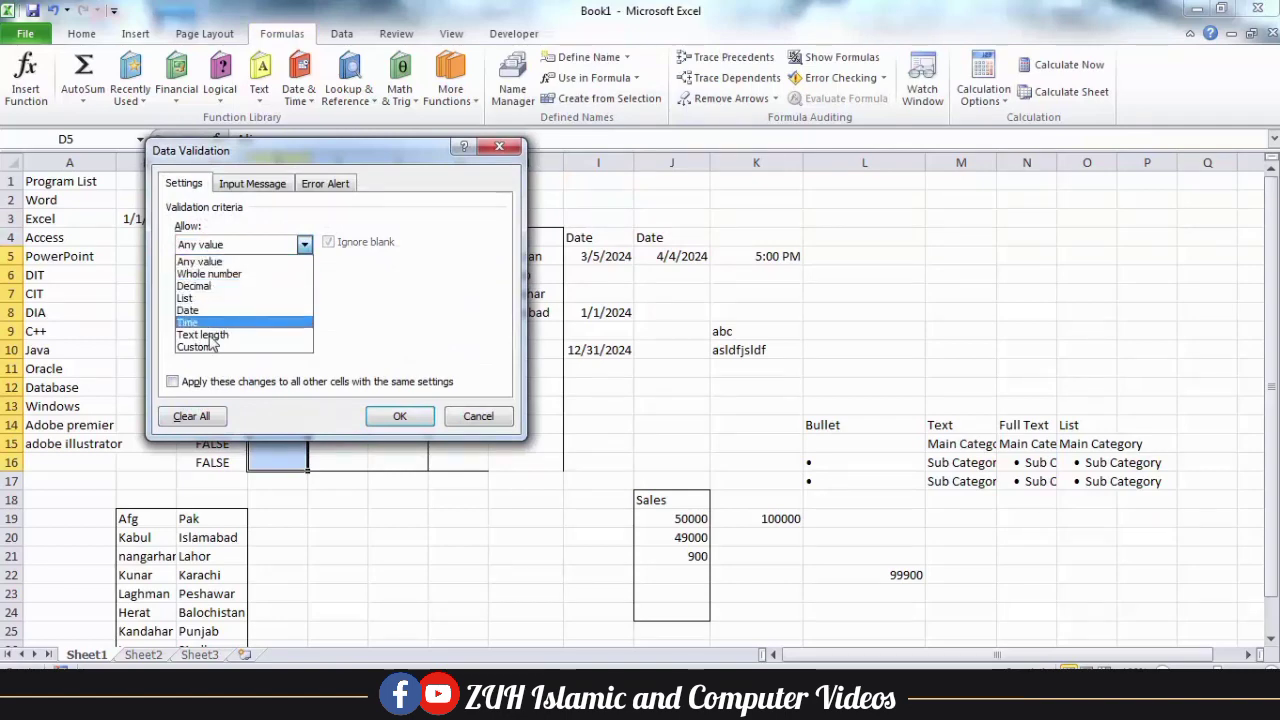
pyautogui.click(210, 347)
pyautogui.click(219, 321)
pyautogui.hotkey('ctrl', 'v')
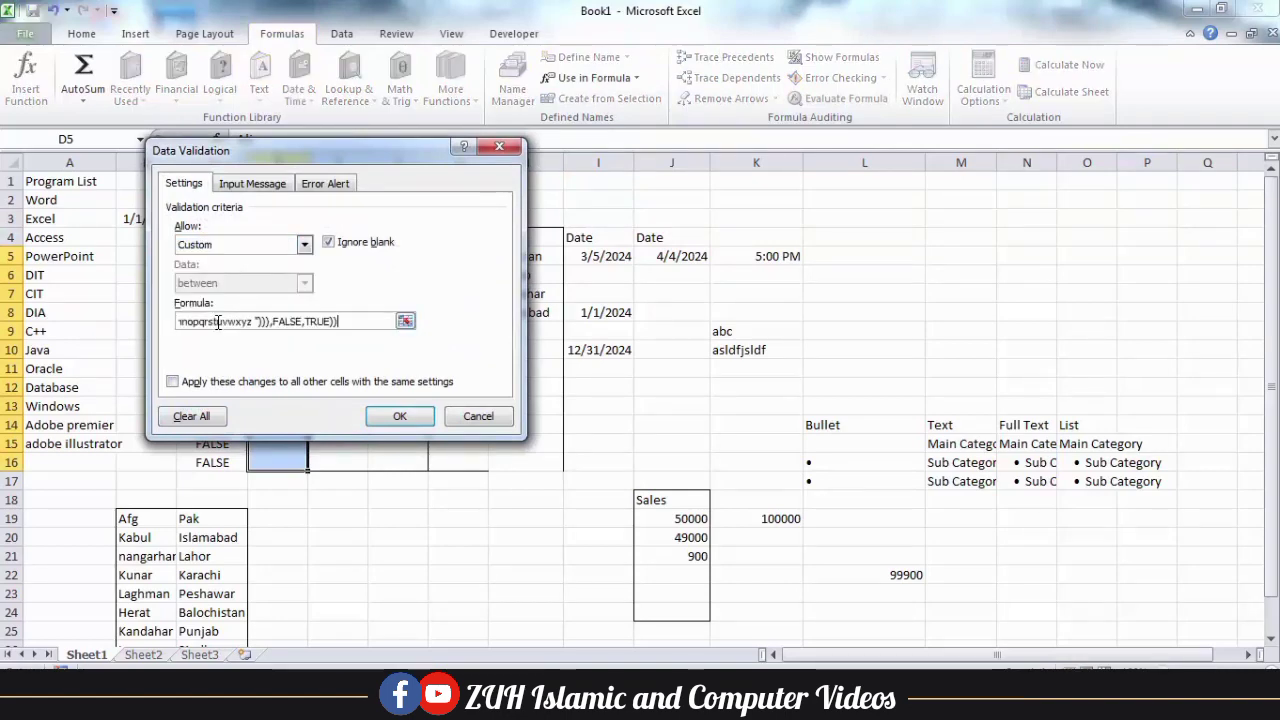
pyautogui.click(385, 418)
# Enter aslfjsdf in D7 to test the letters-only rule.
pyautogui.click(277, 294)
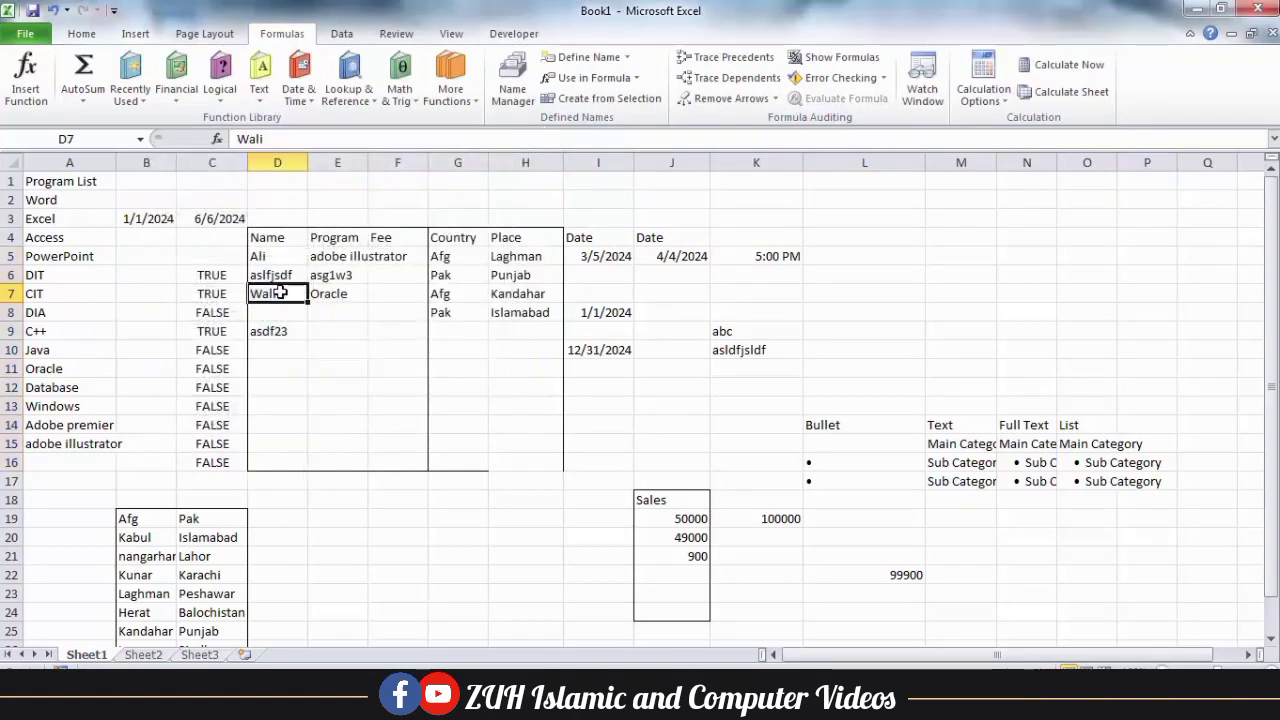
pyautogui.write('aslfjsdf')
pyautogui.press('Return')
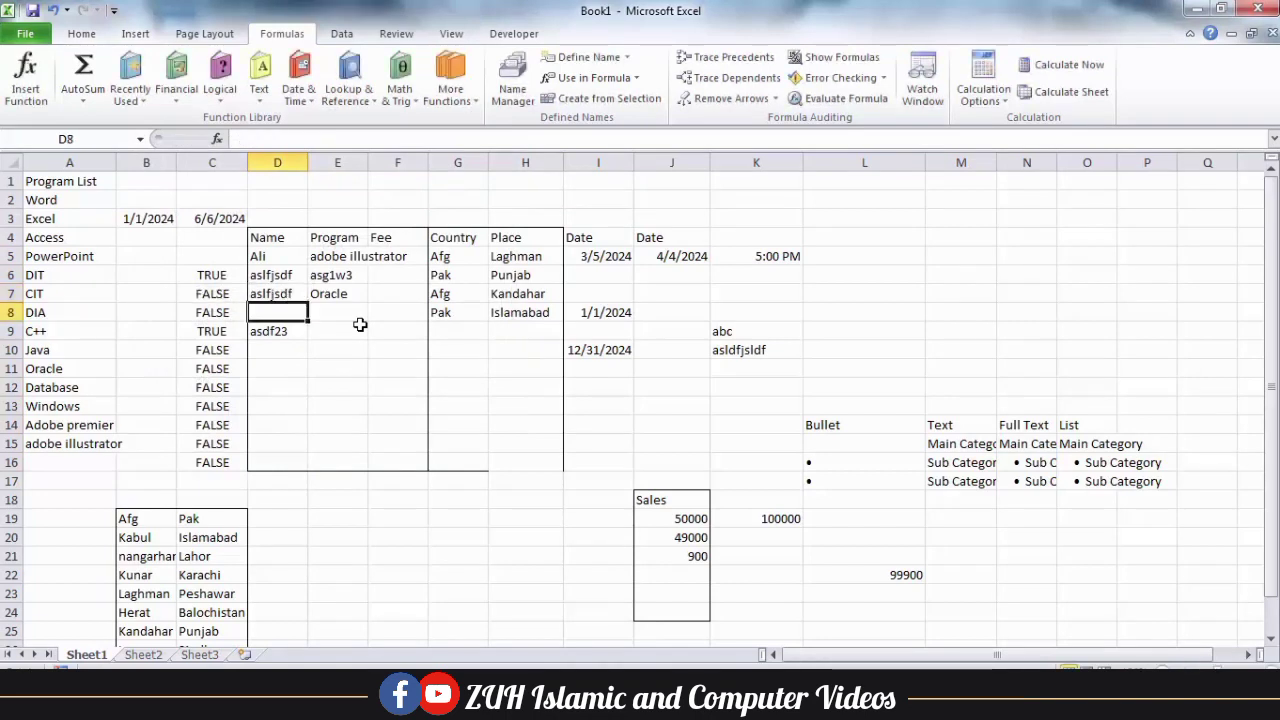
# Try to enter asljskld3 and asd23 in D8 to test the letters-only rule against digits.
pyautogui.write('asljskld3')
pyautogui.press('Return')
pyautogui.press('Return')
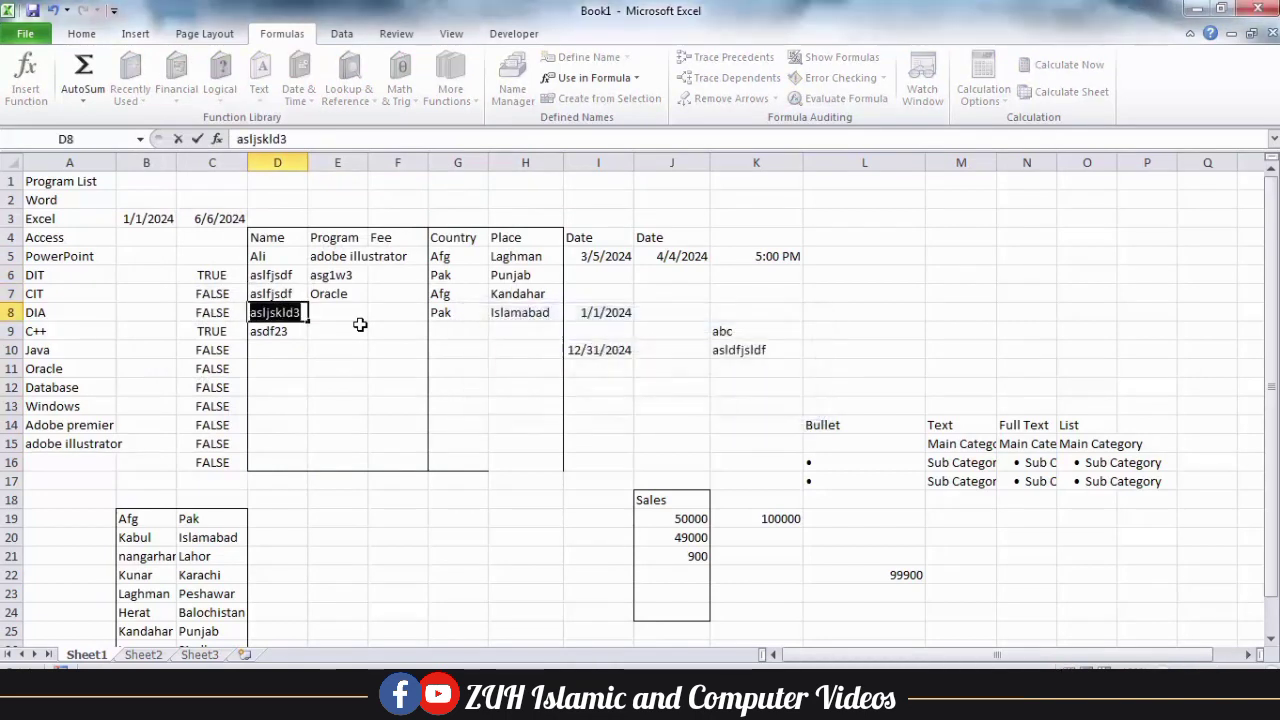
pyautogui.write('asd23')
pyautogui.press('Return')
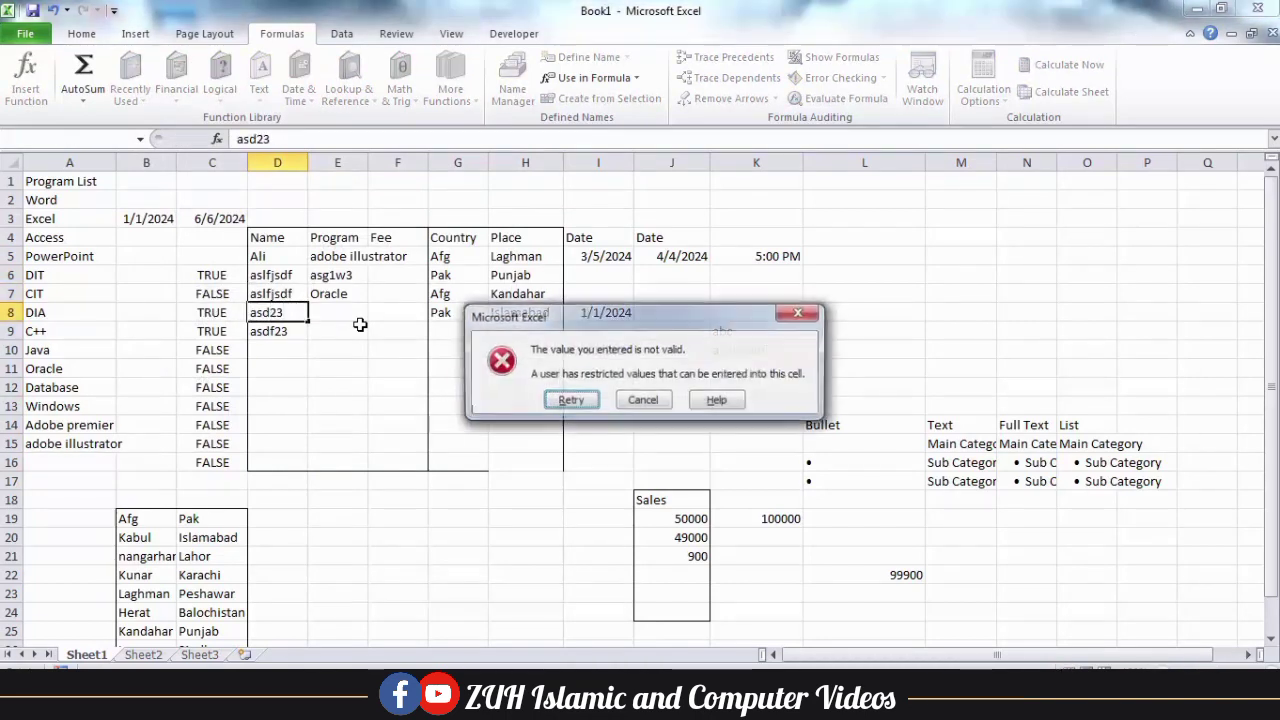
pyautogui.press('Return')
pyautogui.press('Escape')
pyautogui.click(549, 450)
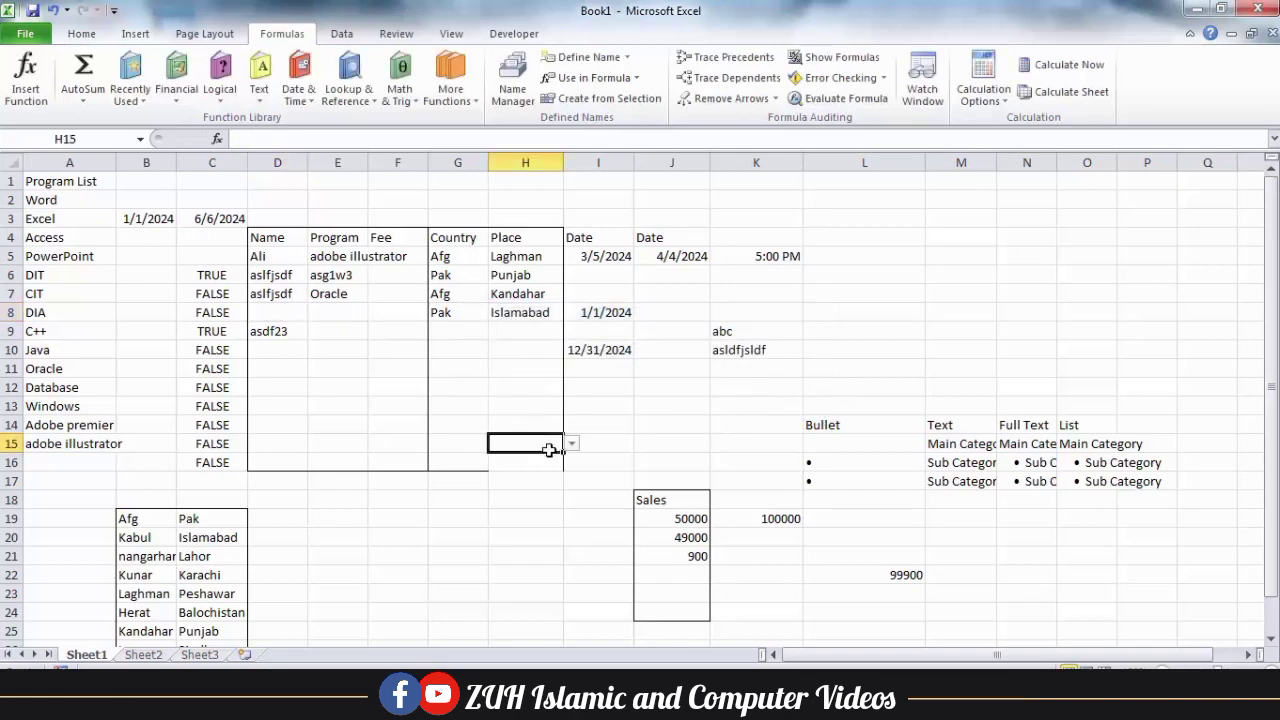
# Open the data validation settings for cell H15 to view them.
pyautogui.click(341, 33)
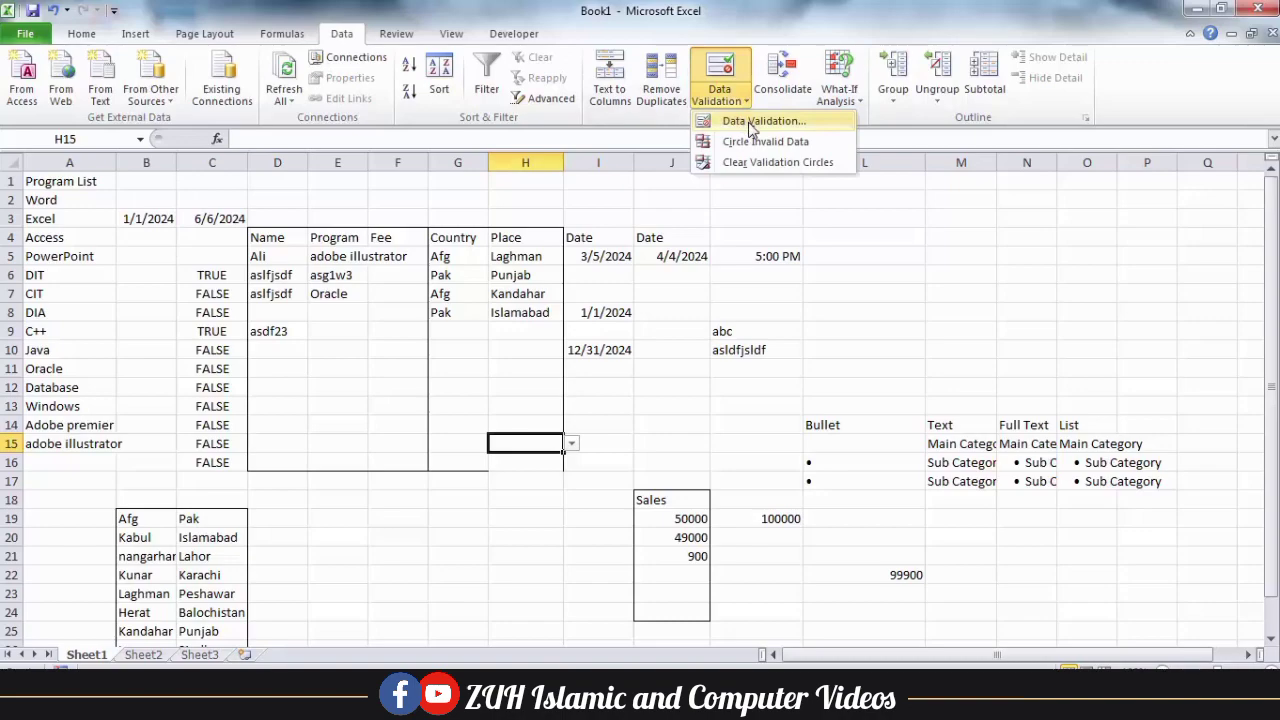
pyautogui.click(745, 124)
pyautogui.moveTo(390, 156); pyautogui.dragTo(593, 91)
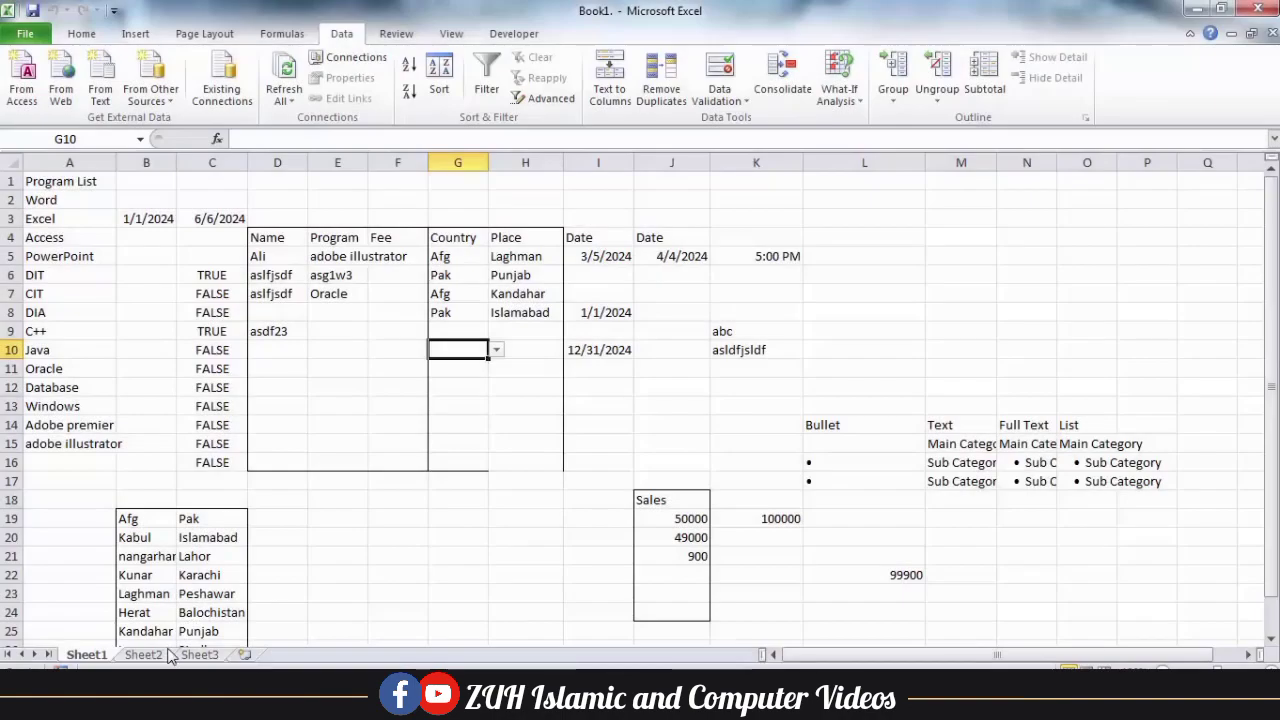
# On Sheet2, enter the headers ID, Name, Program, Fee, Adm Date, Class Timing and Class No. in D3:J3.
pyautogui.click(156, 659)
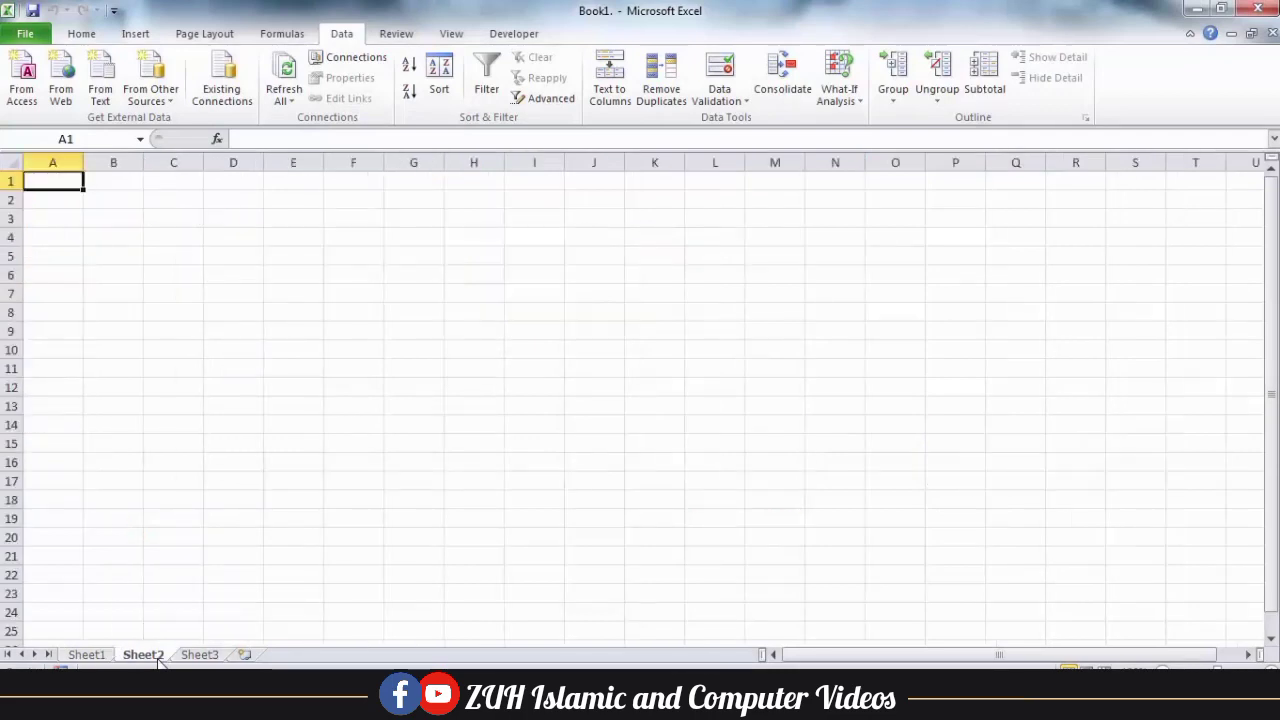
pyautogui.click(212, 218)
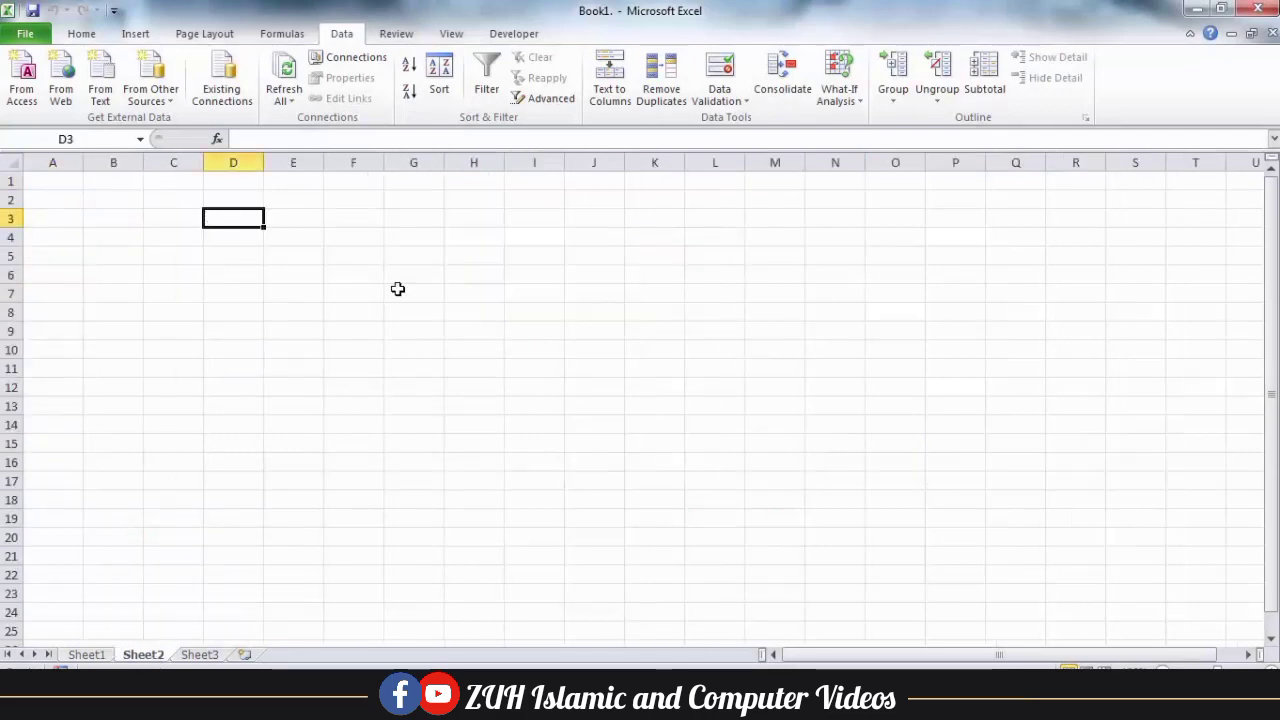
pyautogui.write('ID')
pyautogui.press('Tab')
pyautogui.write('Name')
pyautogui.press('Tab')
pyautogui.write('Program')
pyautogui.press('Tab')
pyautogui.write('Fee')
pyautogui.press('Tab')
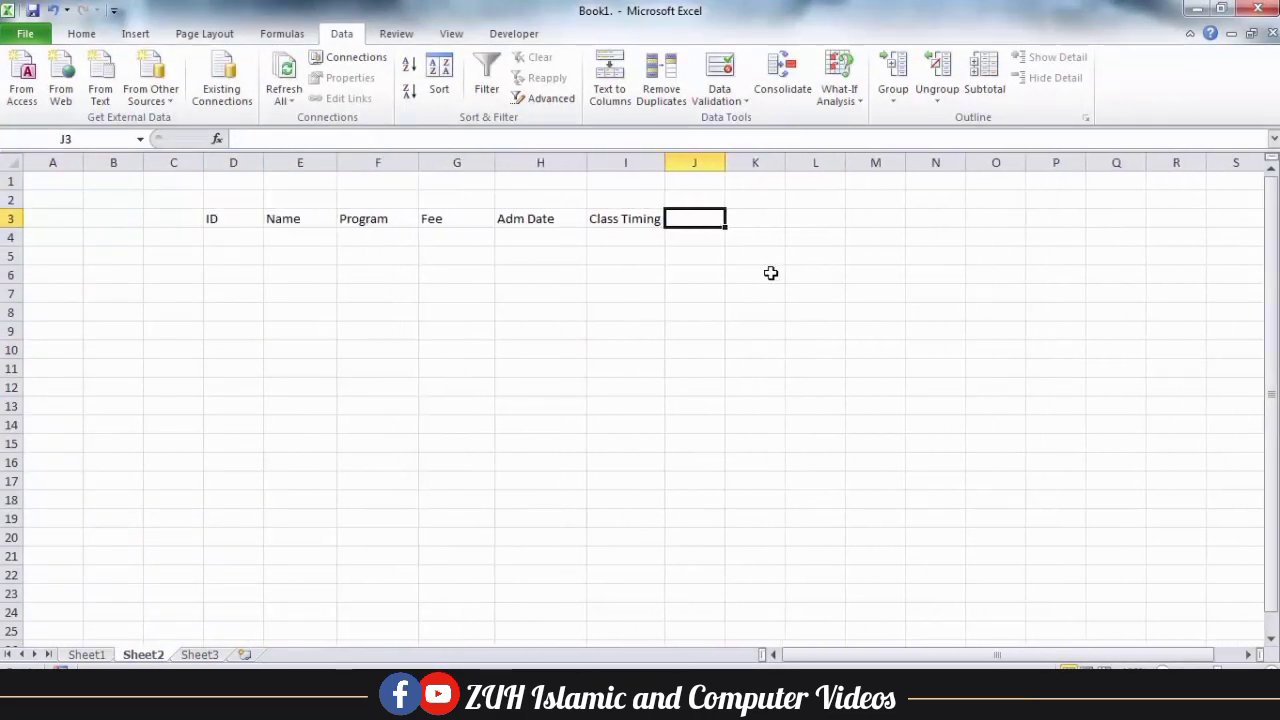
pyautogui.write('Class No.')
pyautogui.press('Tab')
# Add borders to the table D3:J23 and format its header row with bold red text on a yellow fill.
pyautogui.moveTo(233, 218); pyautogui.dragTo(700, 593)
pyautogui.click(82, 34)
pyautogui.click(283, 92)
# Apply custom data validation to the ID cells D4:D23 with the formula =countif($D$4:D4,D4)=1.
pyautogui.moveTo(233, 218); pyautogui.dragTo(253, 590)
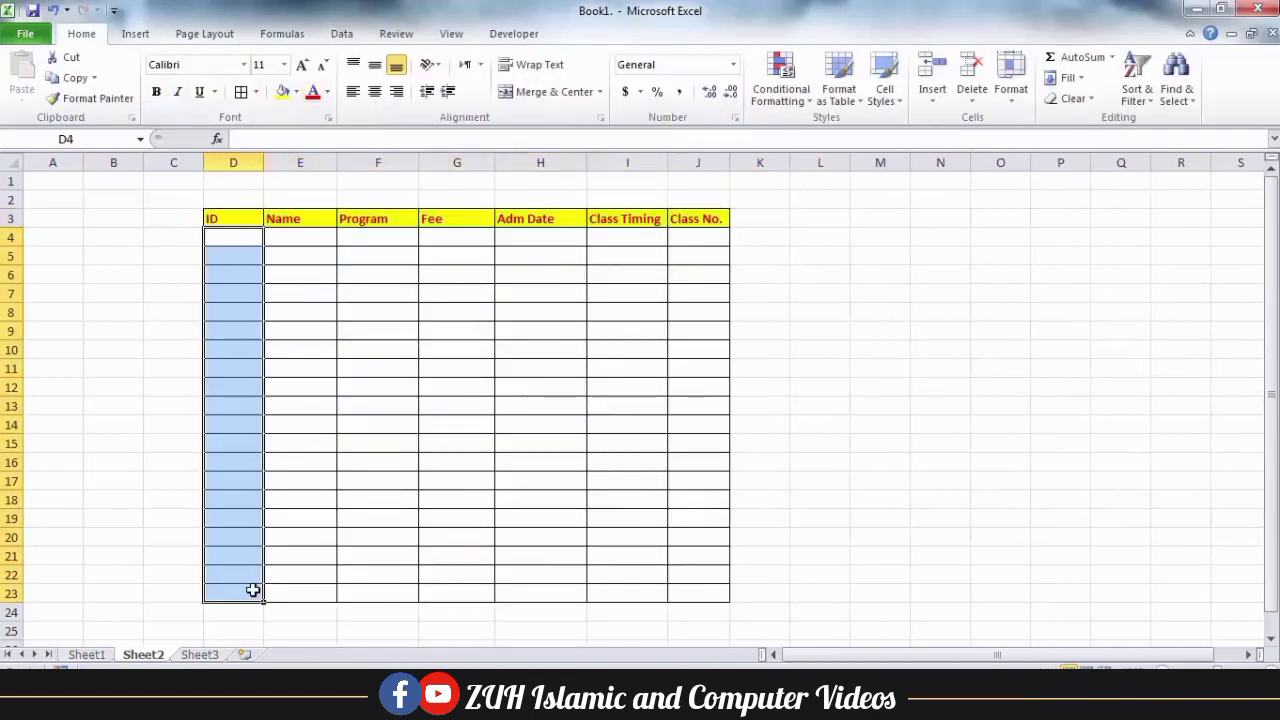
pyautogui.click(342, 34)
pyautogui.click(720, 70)
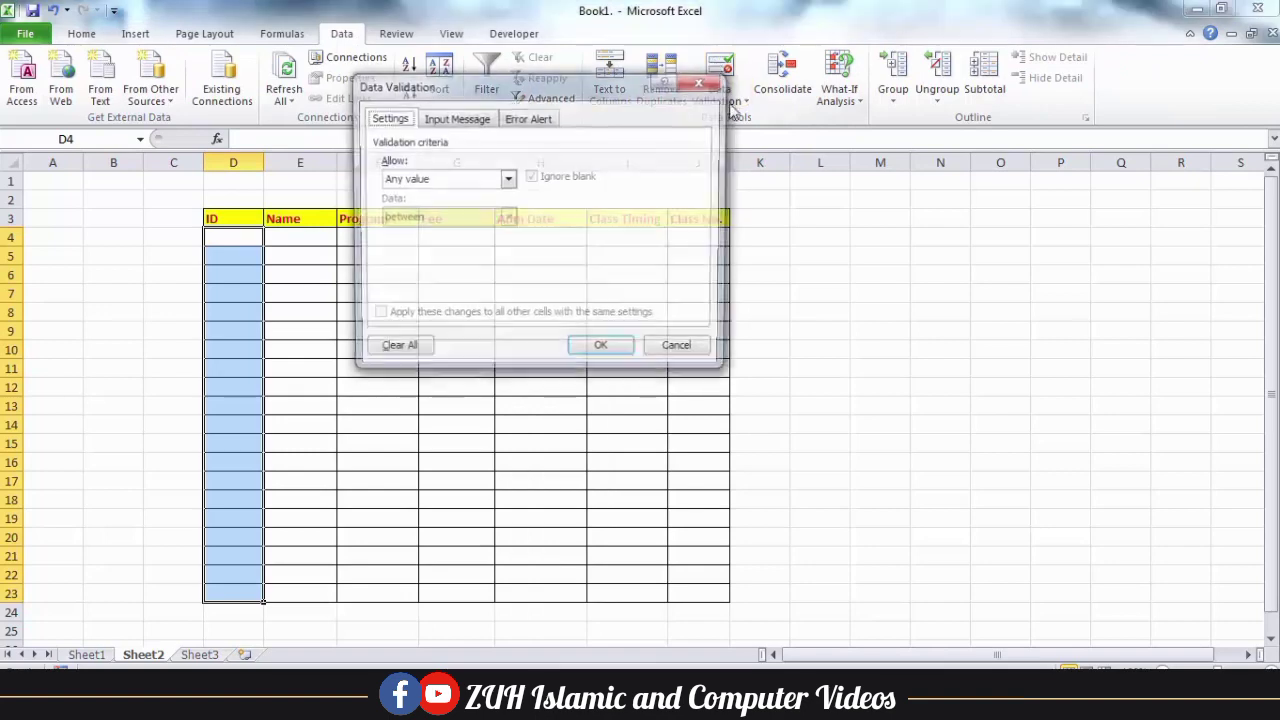
pyautogui.click(507, 178)
pyautogui.click(440, 283)
pyautogui.write('=countif')
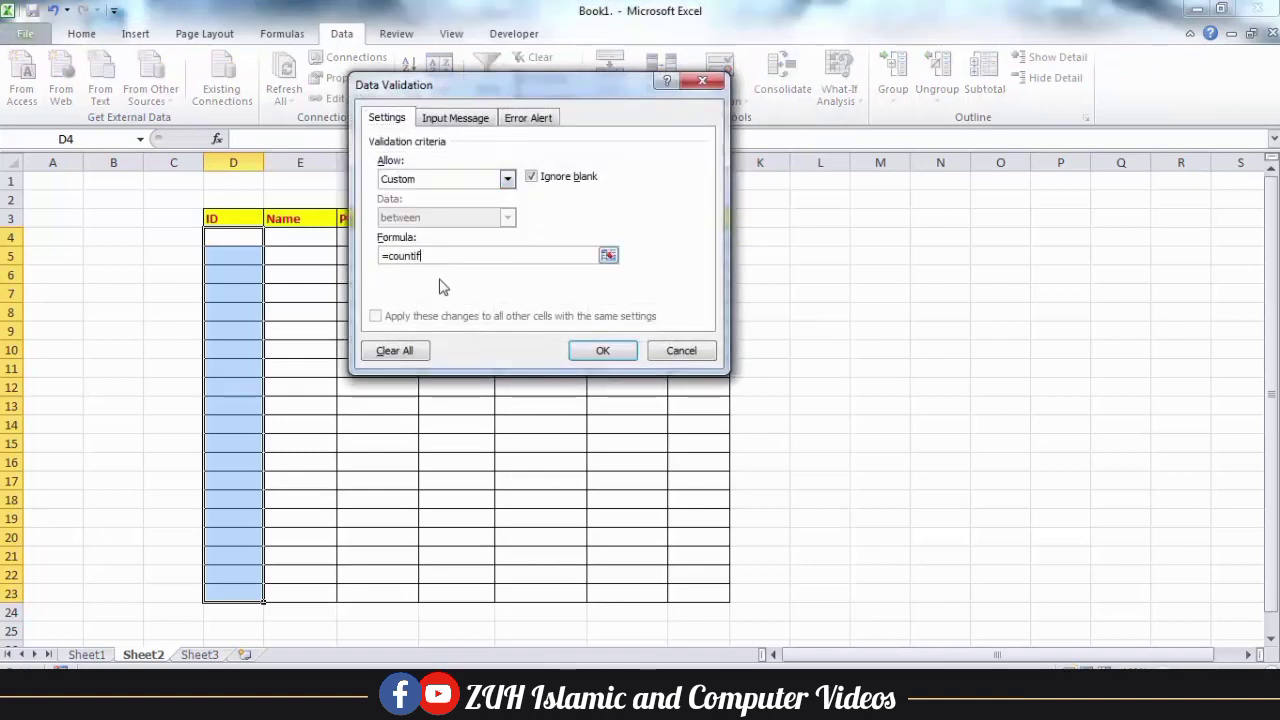
pyautogui.write('(')
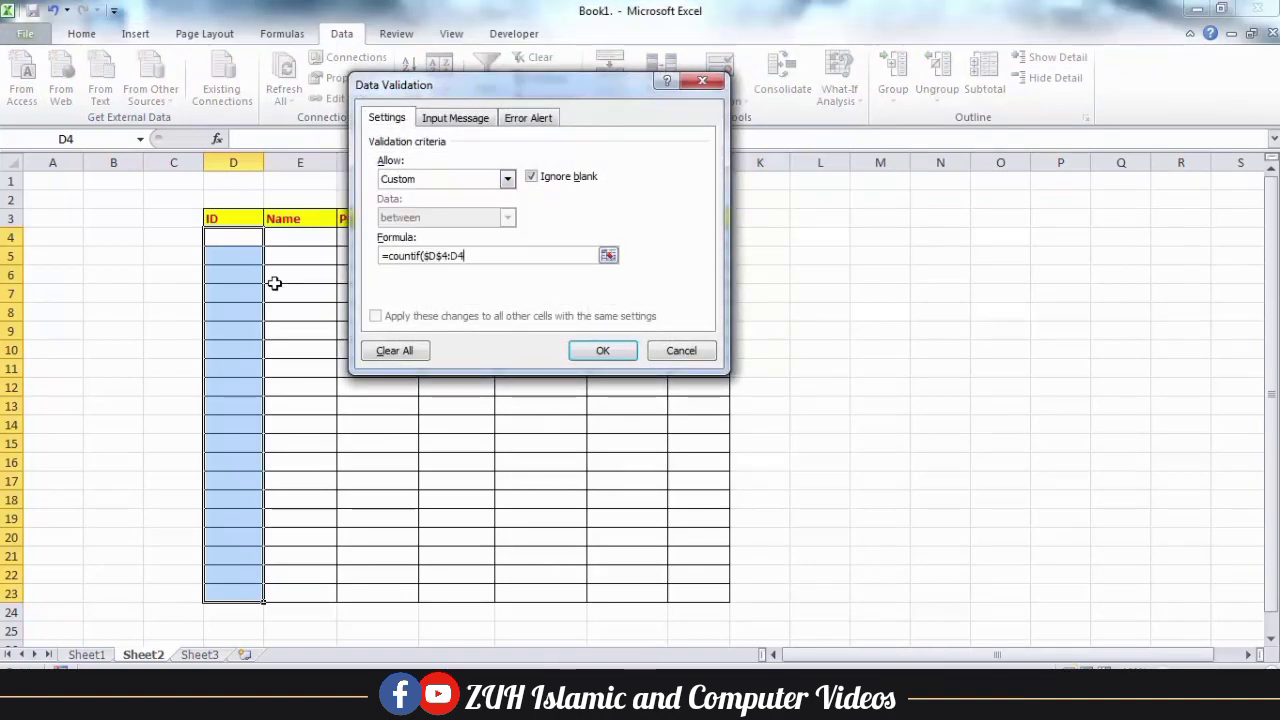
pyautogui.write('$D$4:D4,D4)=1')
pyautogui.click(596, 351)
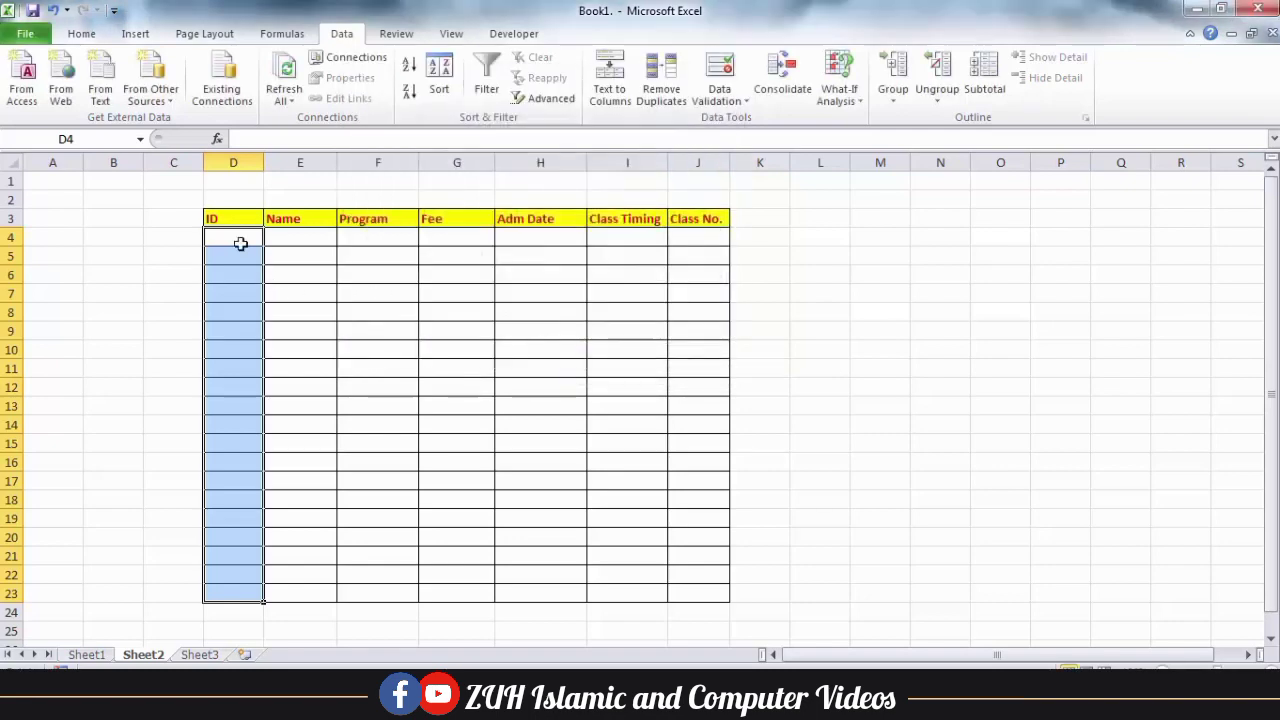
# Enter a four-digit ID in D4 and try to enter the same ID in D6 to test the duplicate rule.
pyautogui.write('2324')
pyautogui.press('Return')
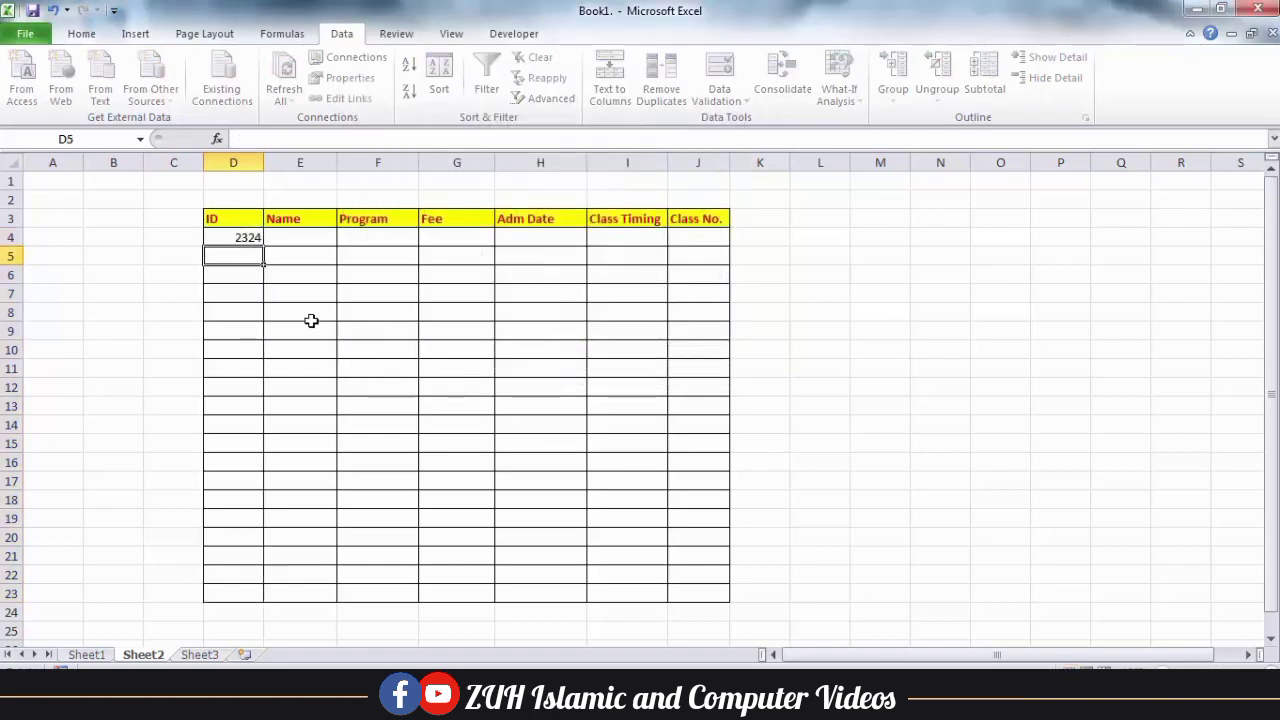
pyautogui.press('Return')
pyautogui.write('2324')
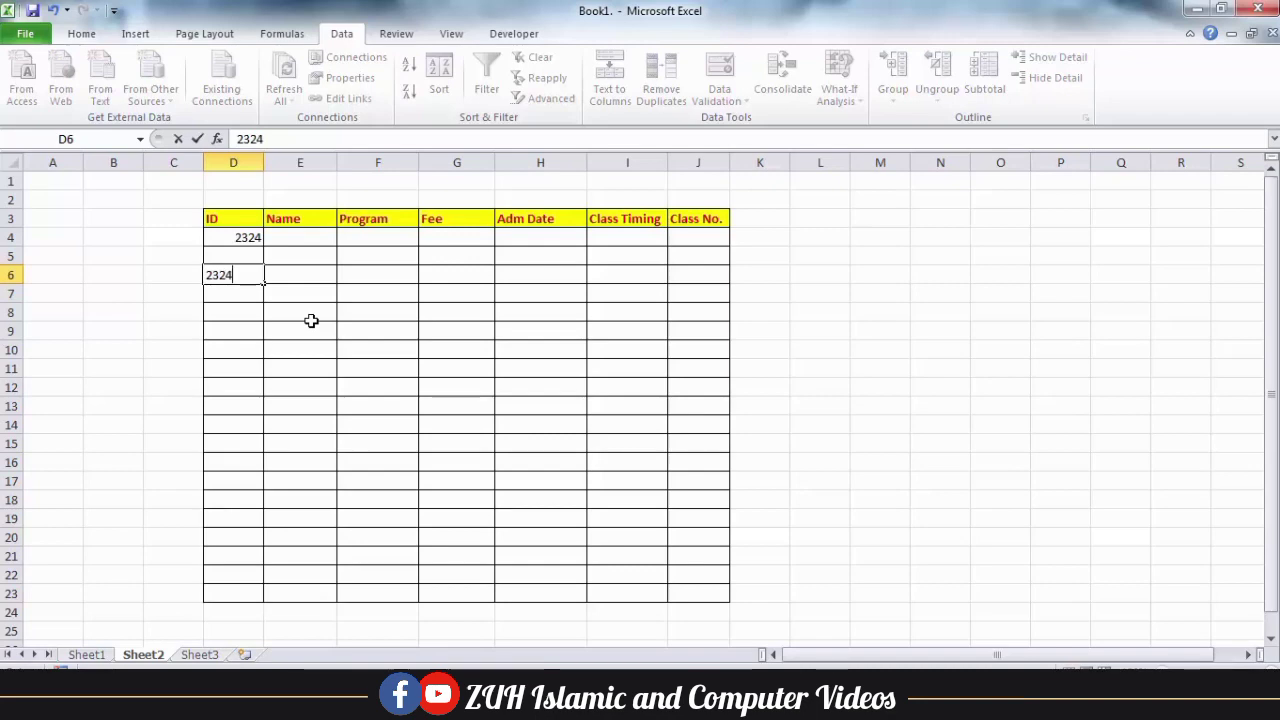
pyautogui.press('Return')
pyautogui.press('Return')
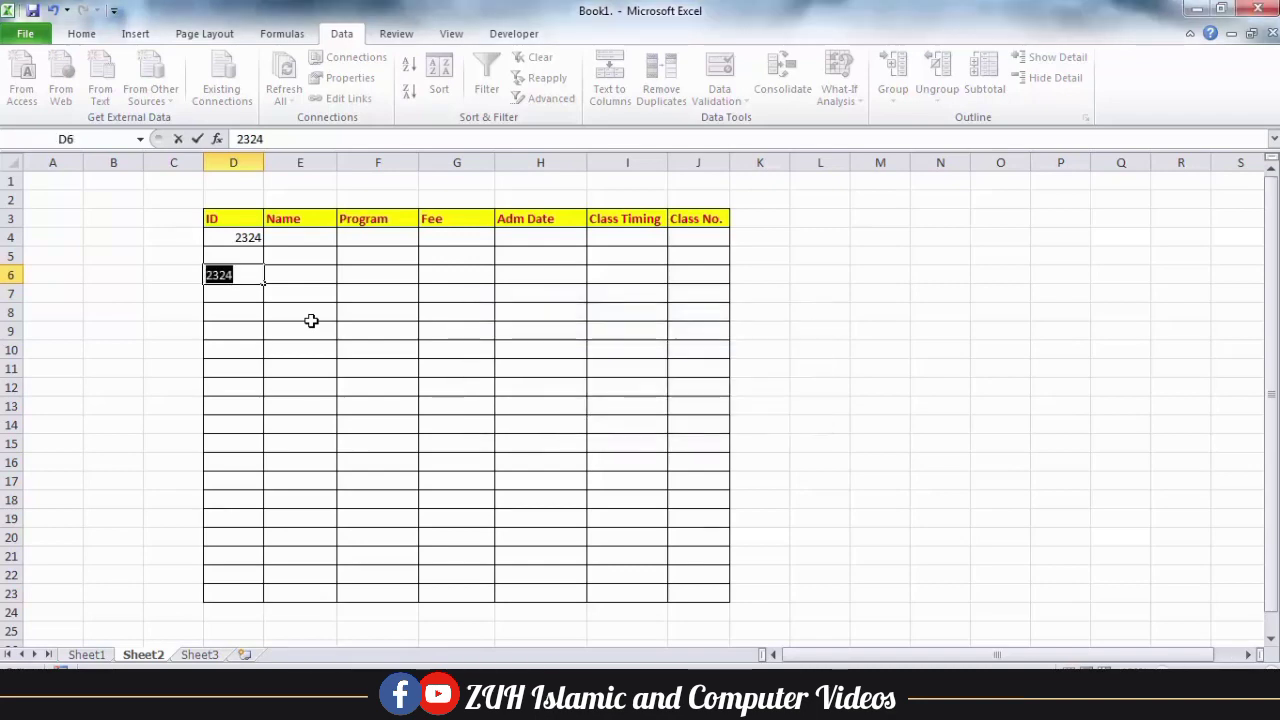
pyautogui.press('Escape')
pyautogui.click(236, 237)
# Give the Name cells E4:E23 an input message titled Please reading "Enter the correct name, please to not include the number.".
pyautogui.moveTo(280, 240); pyautogui.dragTo(306, 592)
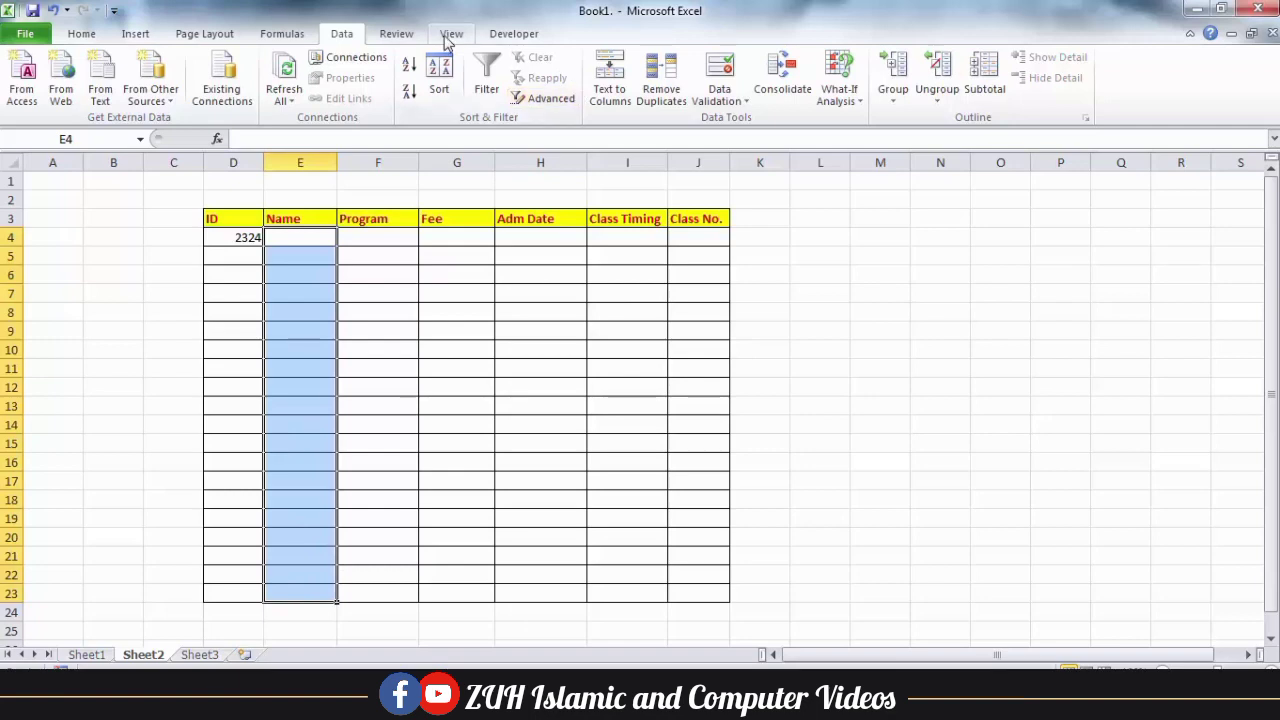
pyautogui.click(726, 73)
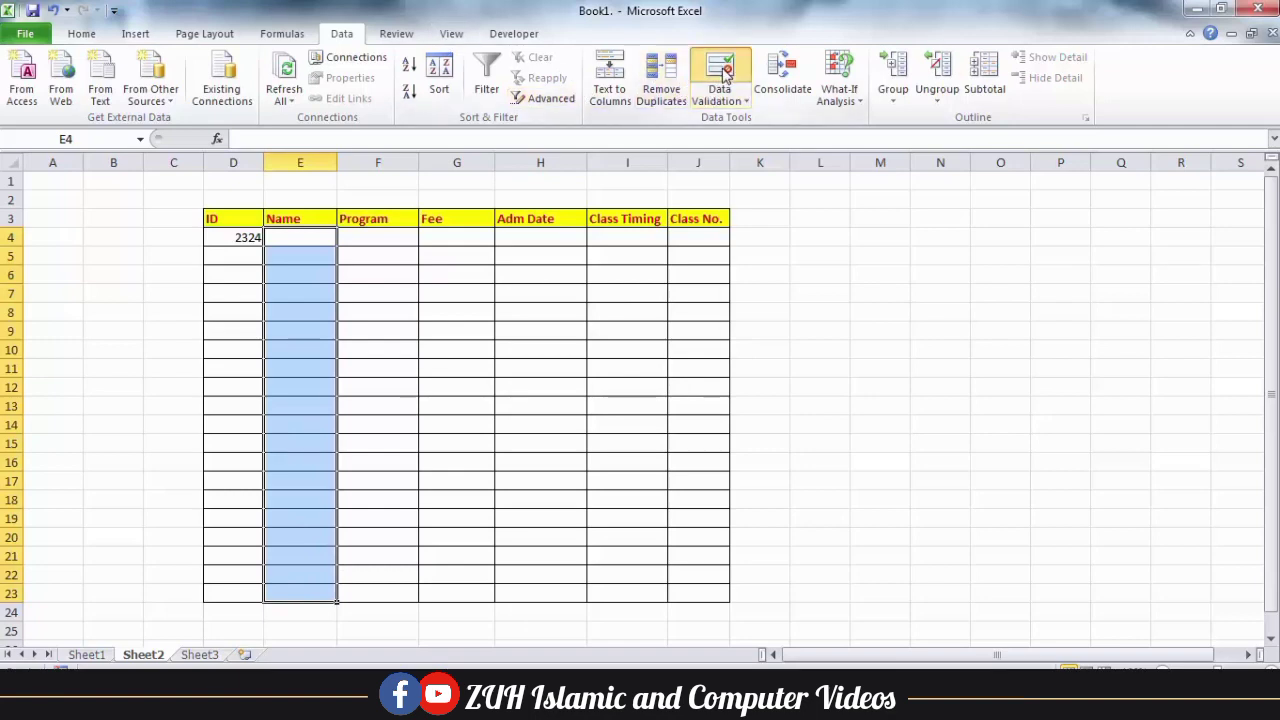
pyautogui.moveTo(497, 80); pyautogui.dragTo(717, 40)
pyautogui.click(672, 80)
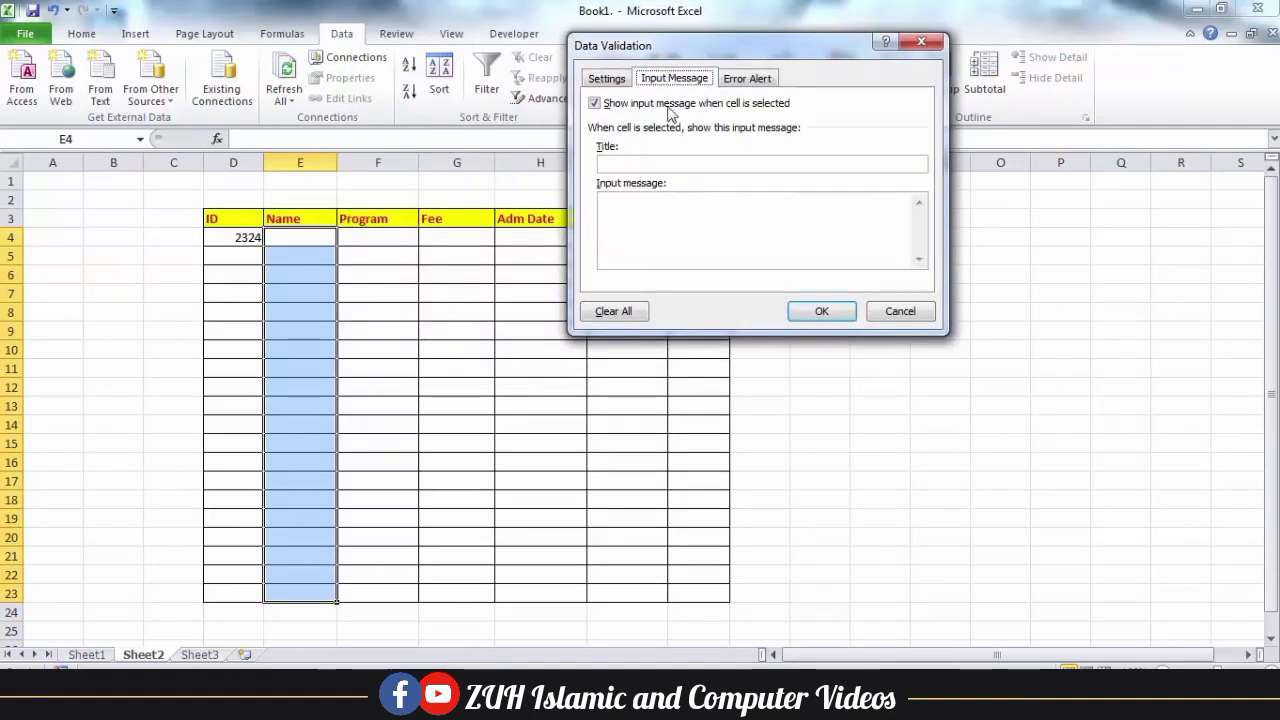
pyautogui.click(654, 160)
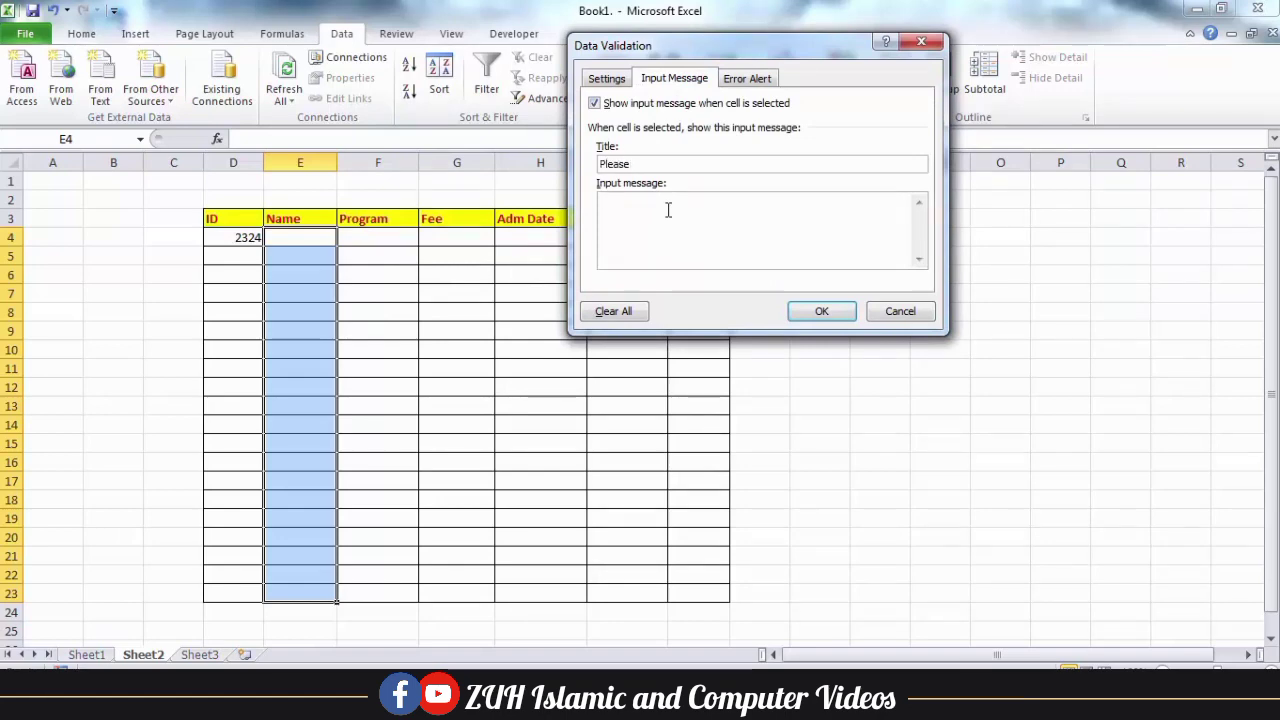
pyautogui.click(668, 209)
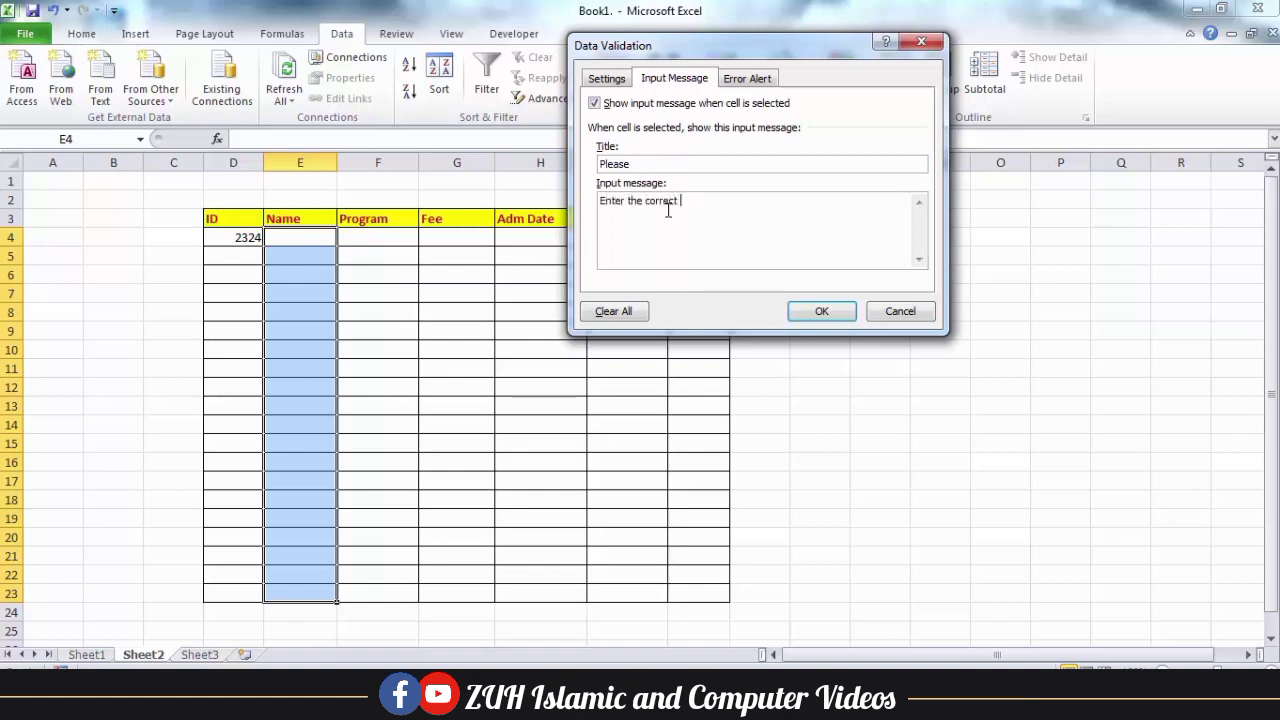
pyautogui.write('Enter the correct name, please to not include the nu')
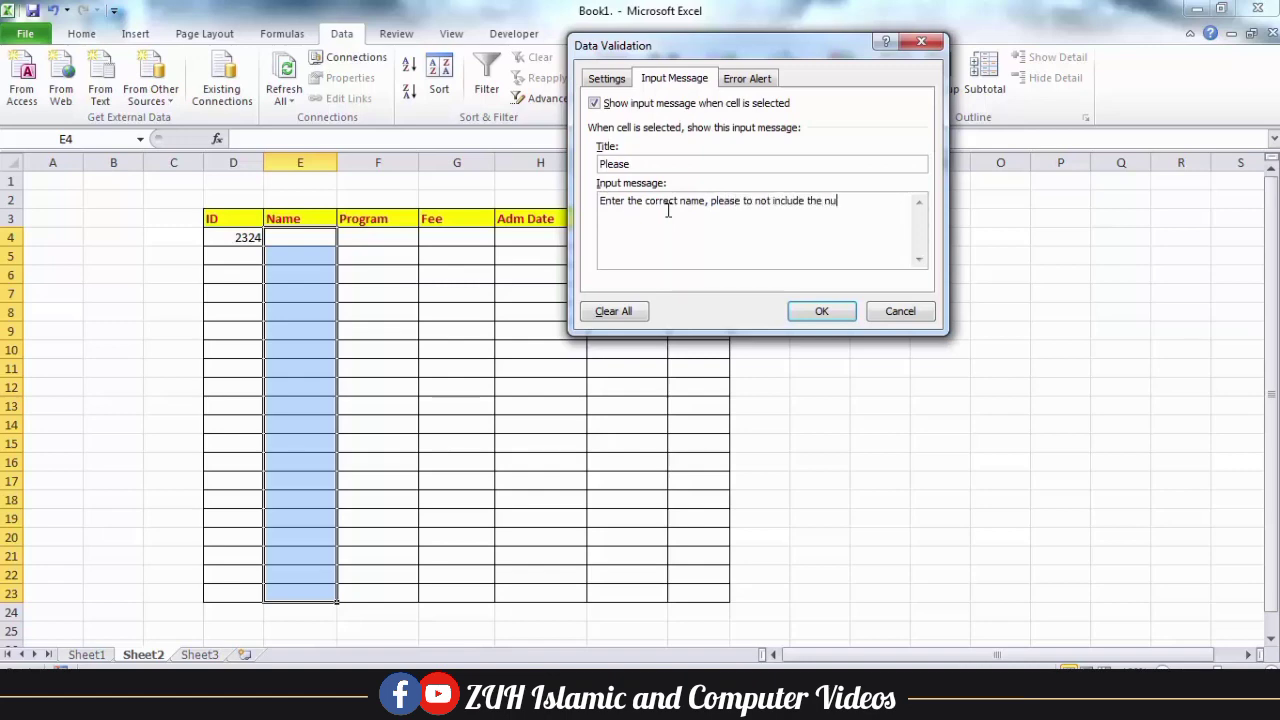
pyautogui.write('mber.')
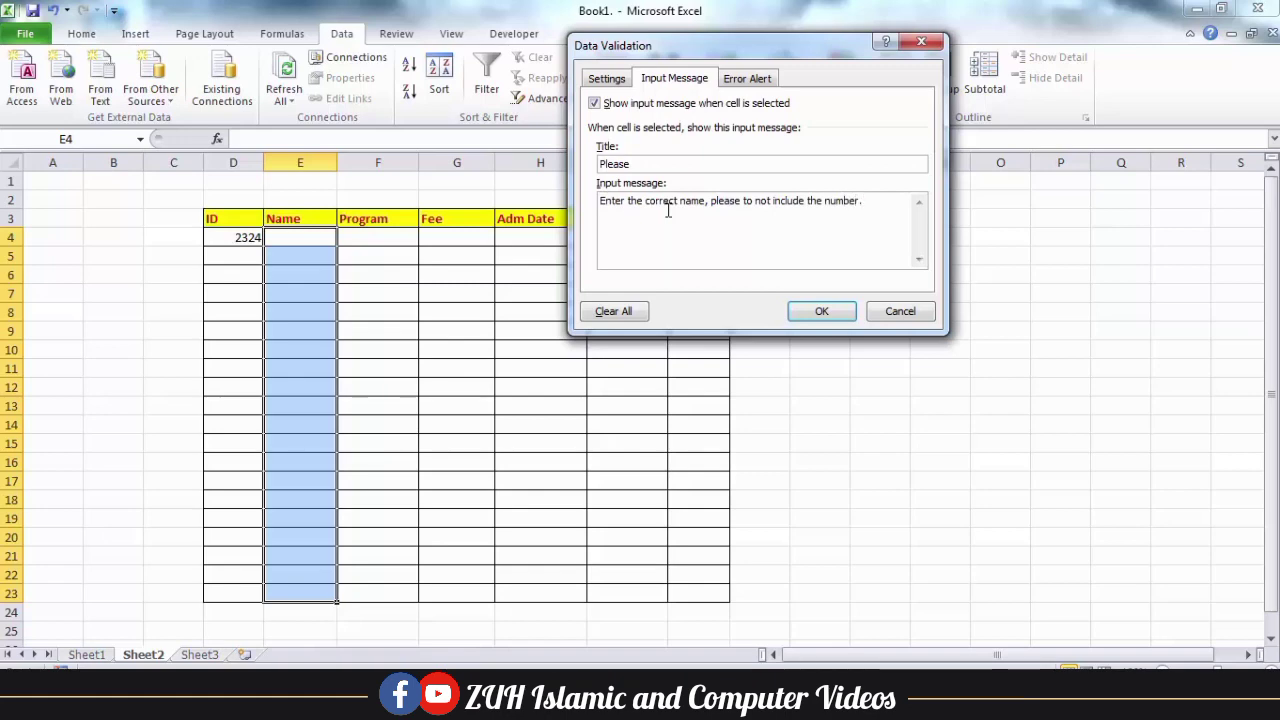
pyautogui.click(816, 310)
# Check the input message on several Name cells and move it beside the table, outside the ID column.
pyautogui.click(428, 294)
pyautogui.click(312, 260)
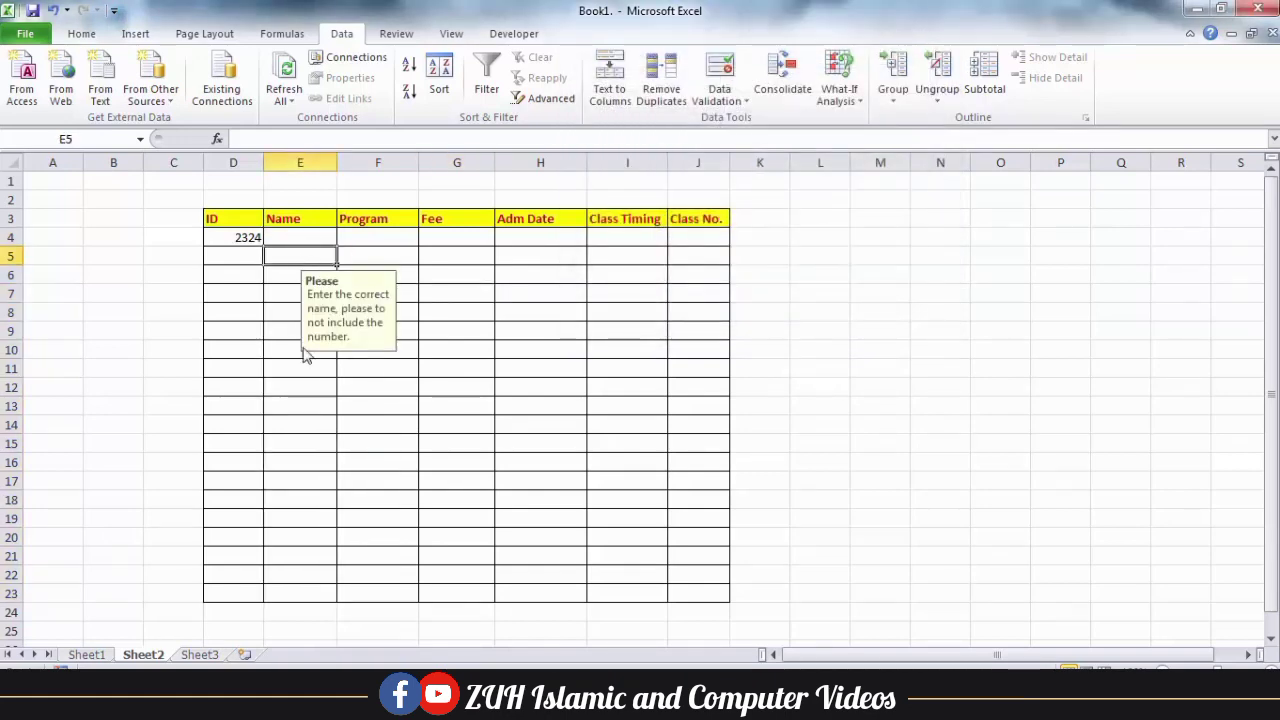
pyautogui.click(304, 388)
pyautogui.click(304, 295)
pyautogui.click(300, 258)
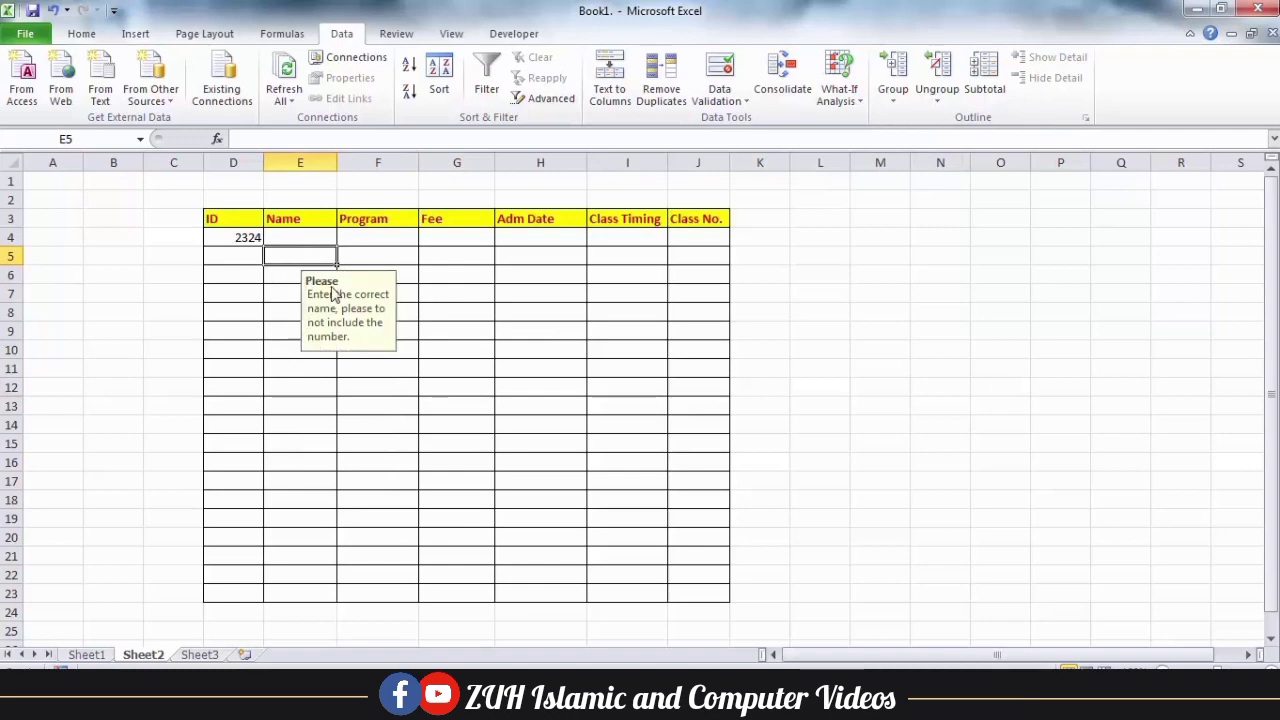
pyautogui.moveTo(347, 281); pyautogui.dragTo(152, 224)
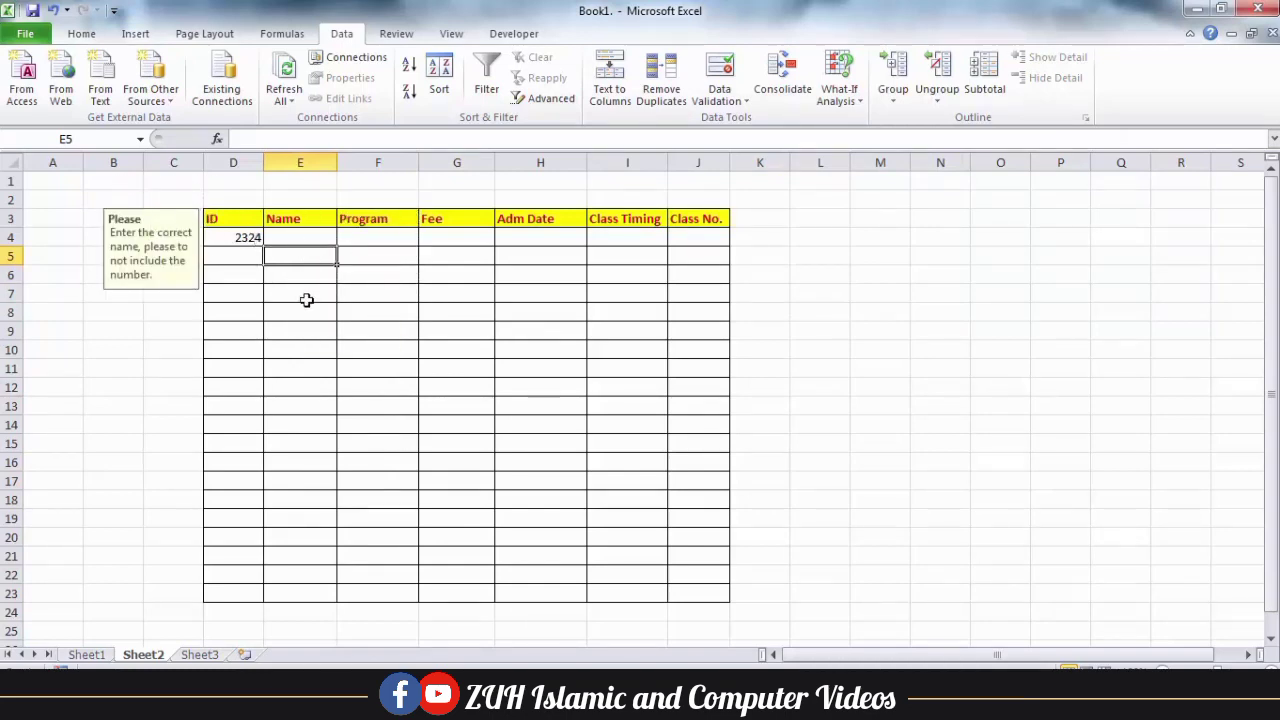
# Alternate between Program and Name cells to check where the input message appears.
pyautogui.click(378, 331)
pyautogui.click(294, 350)
pyautogui.click(378, 369)
pyautogui.click(304, 413)
pyautogui.click(391, 372)
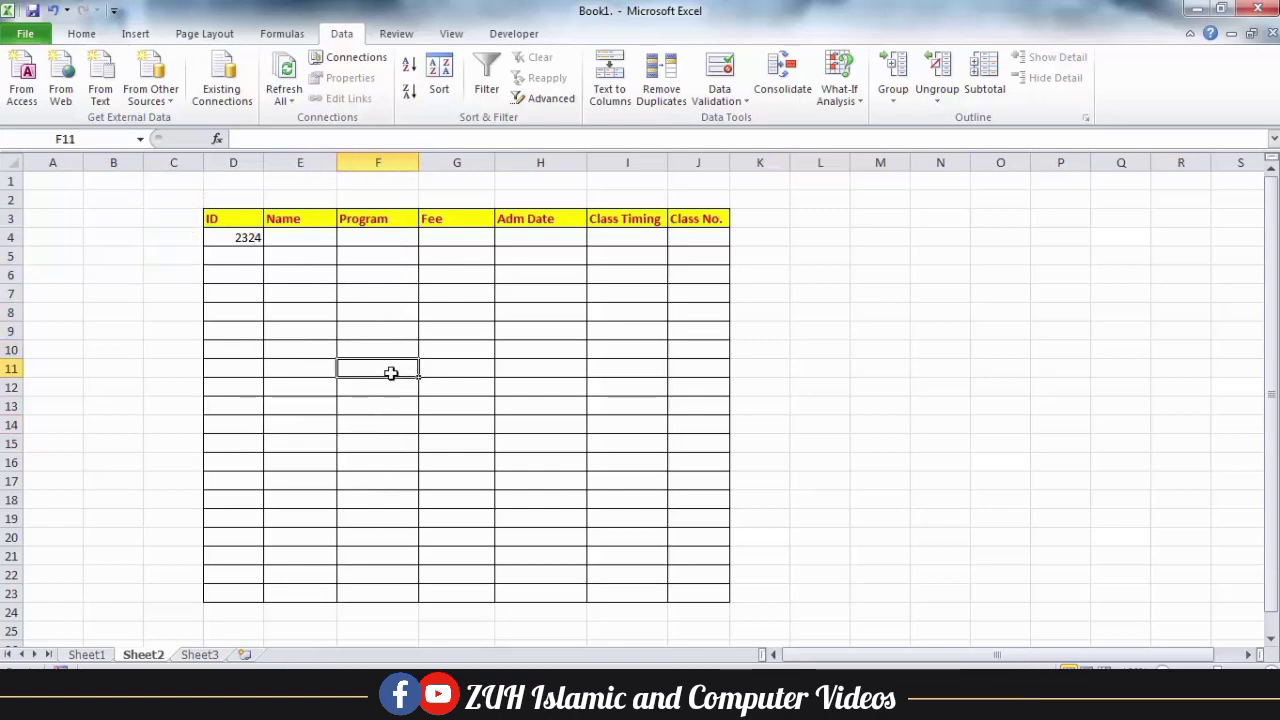
pyautogui.click(306, 325)
pyautogui.click(376, 313)
pyautogui.click(314, 297)
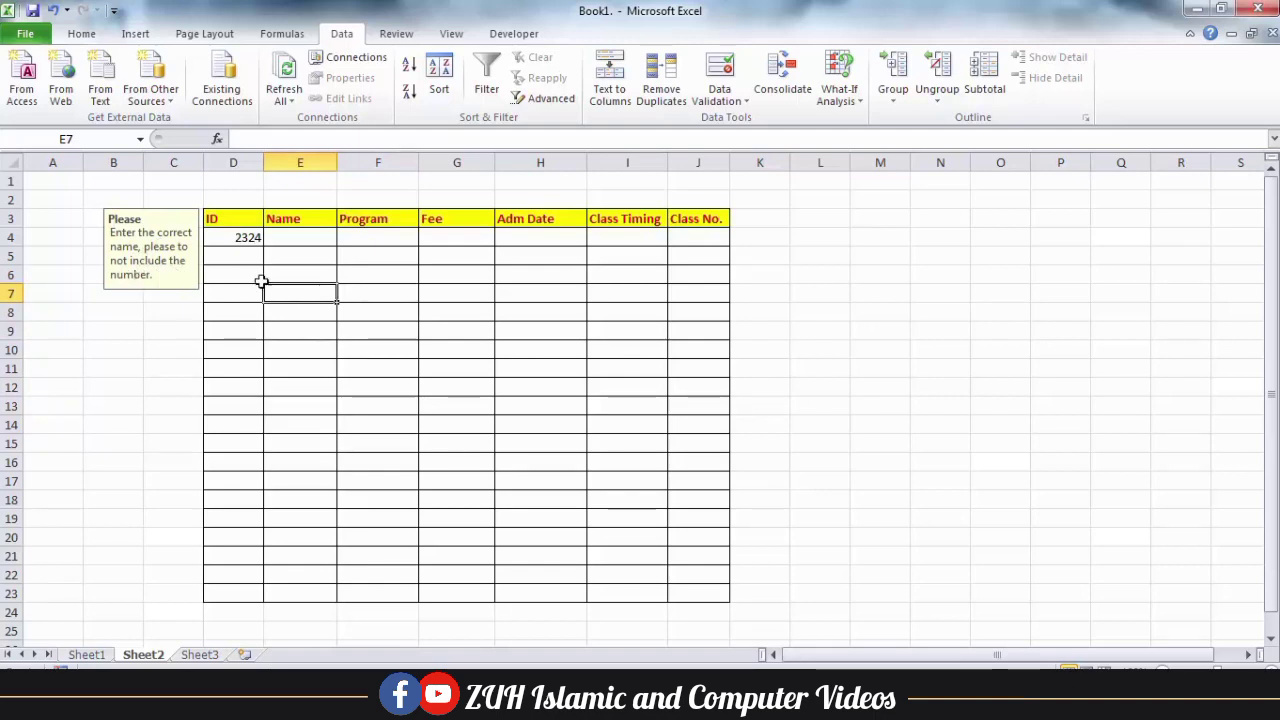
# Select the Program cells F4:F23 and view their input message and error alert validation settings without changing them.
pyautogui.moveTo(378, 240); pyautogui.dragTo(388, 594)
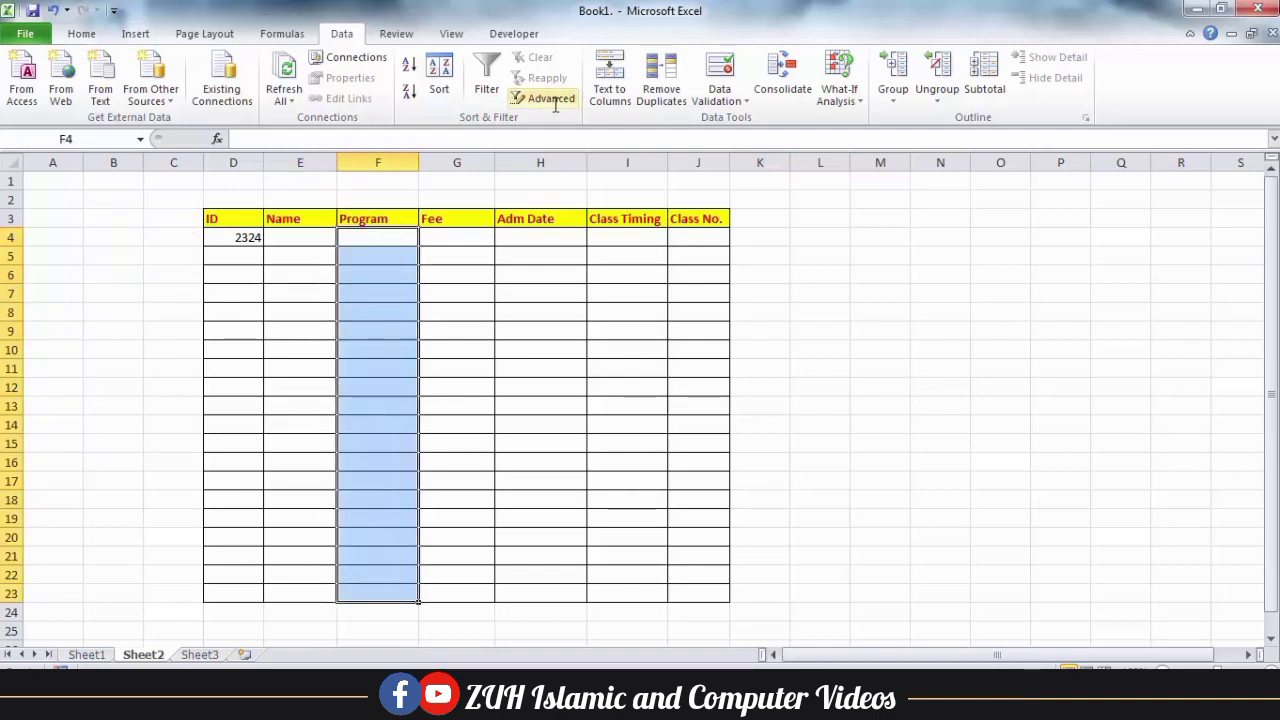
pyautogui.click(708, 76)
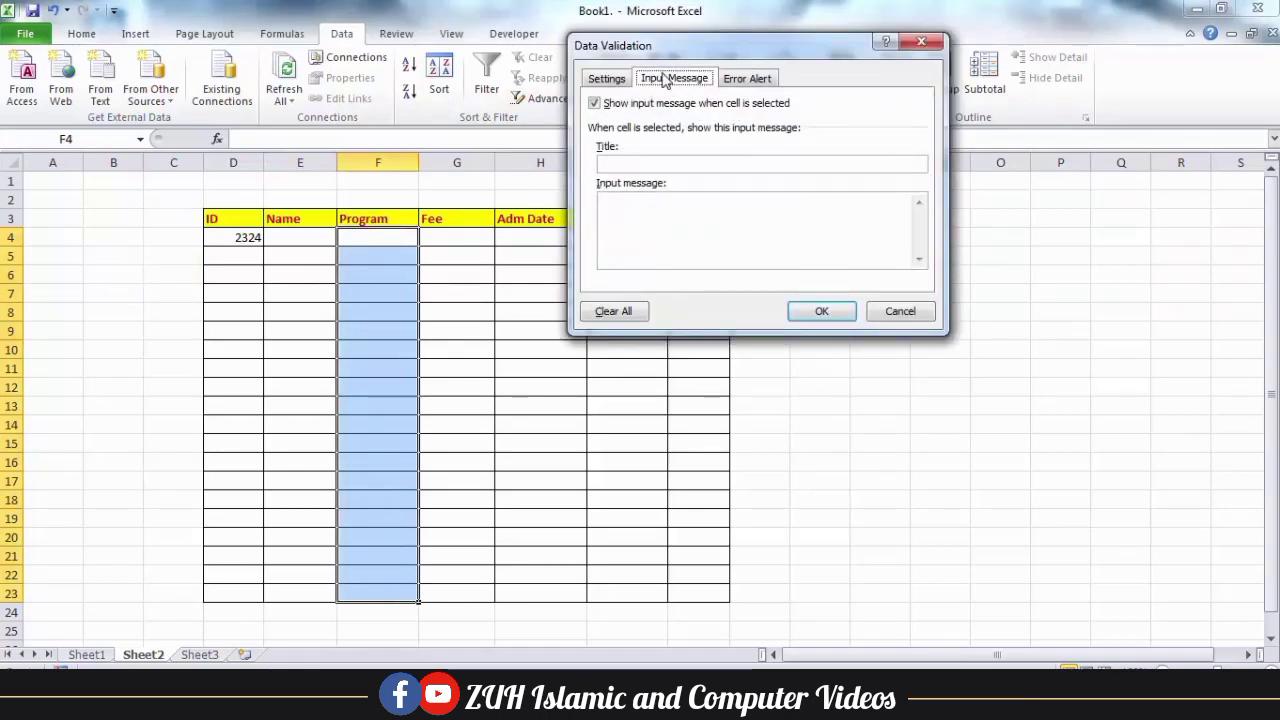
pyautogui.click(755, 87)
pyautogui.press('Escape')
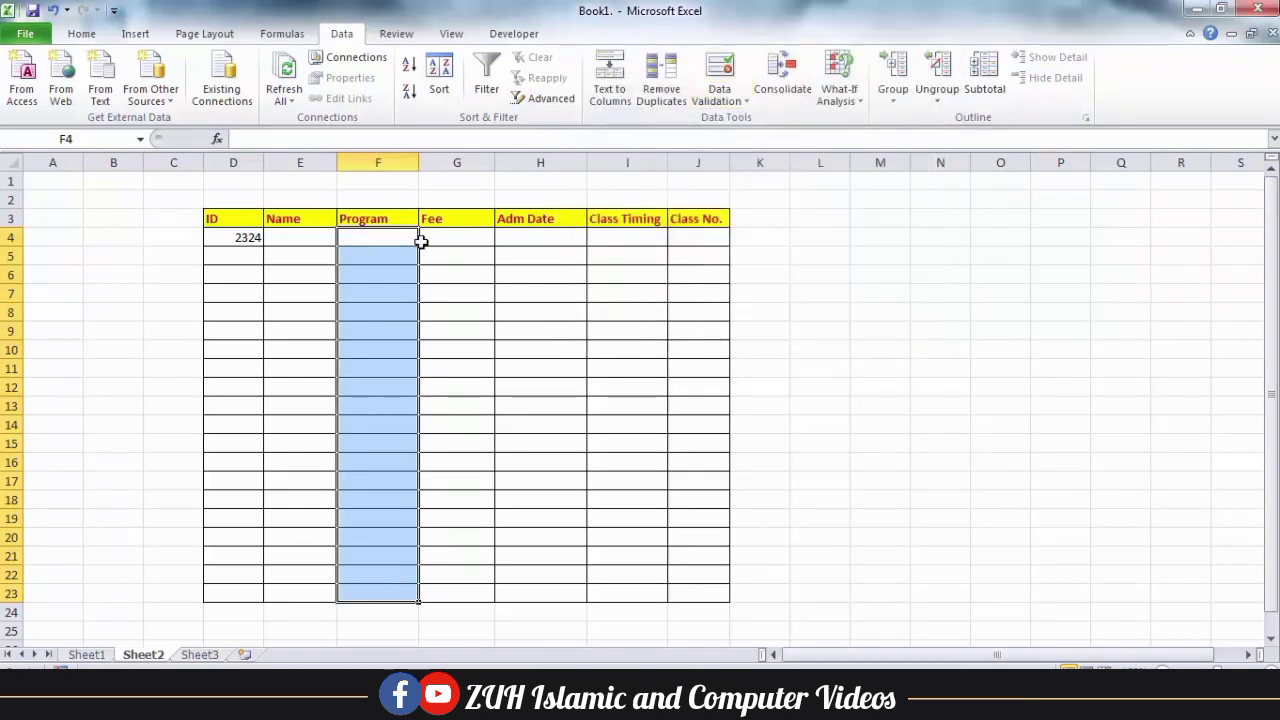
# Set the validation of the Program cells F4:F23 to a list whose source includes DIT and CIT.
pyautogui.click(719, 76)
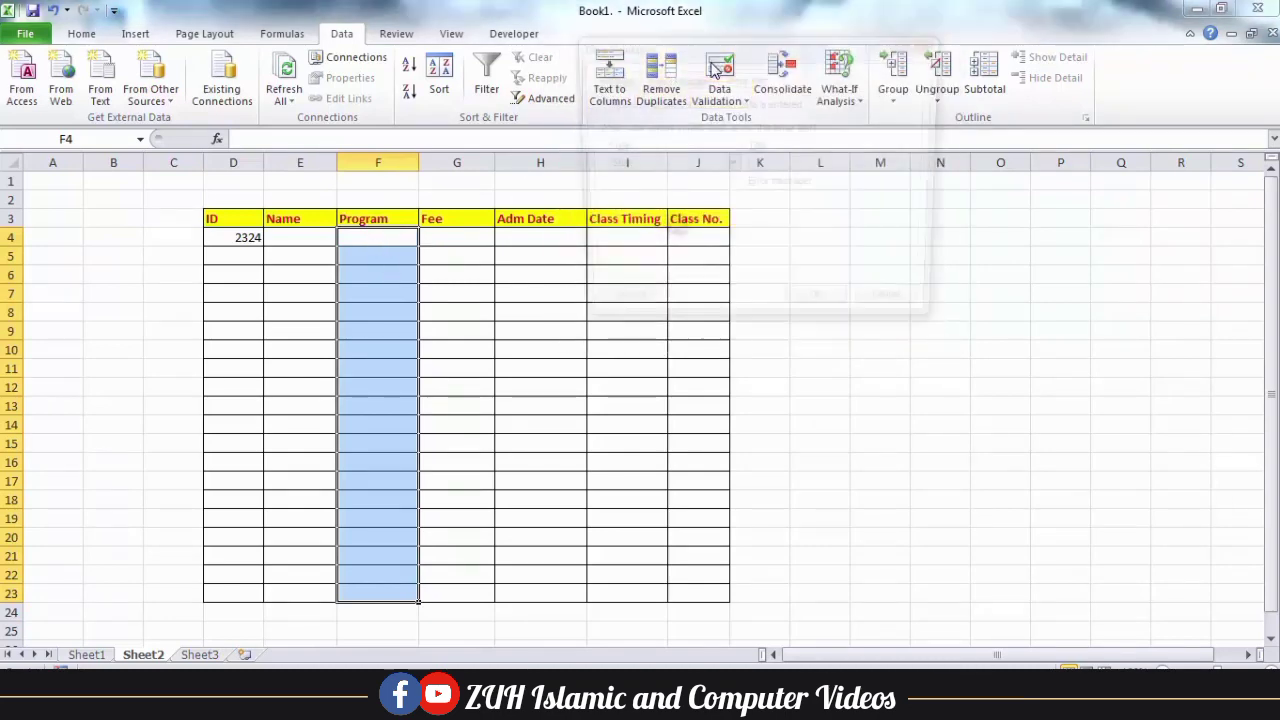
pyautogui.click(605, 78)
pyautogui.click(660, 139)
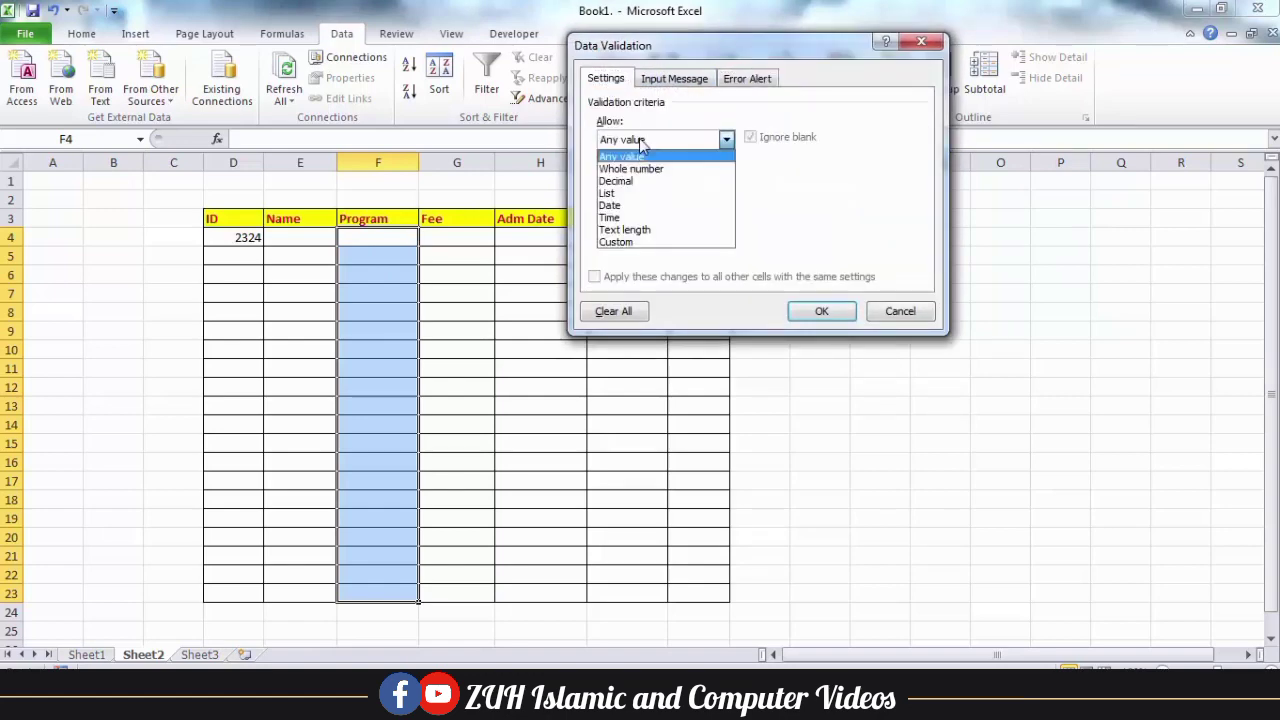
pyautogui.click(632, 194)
pyautogui.click(628, 217)
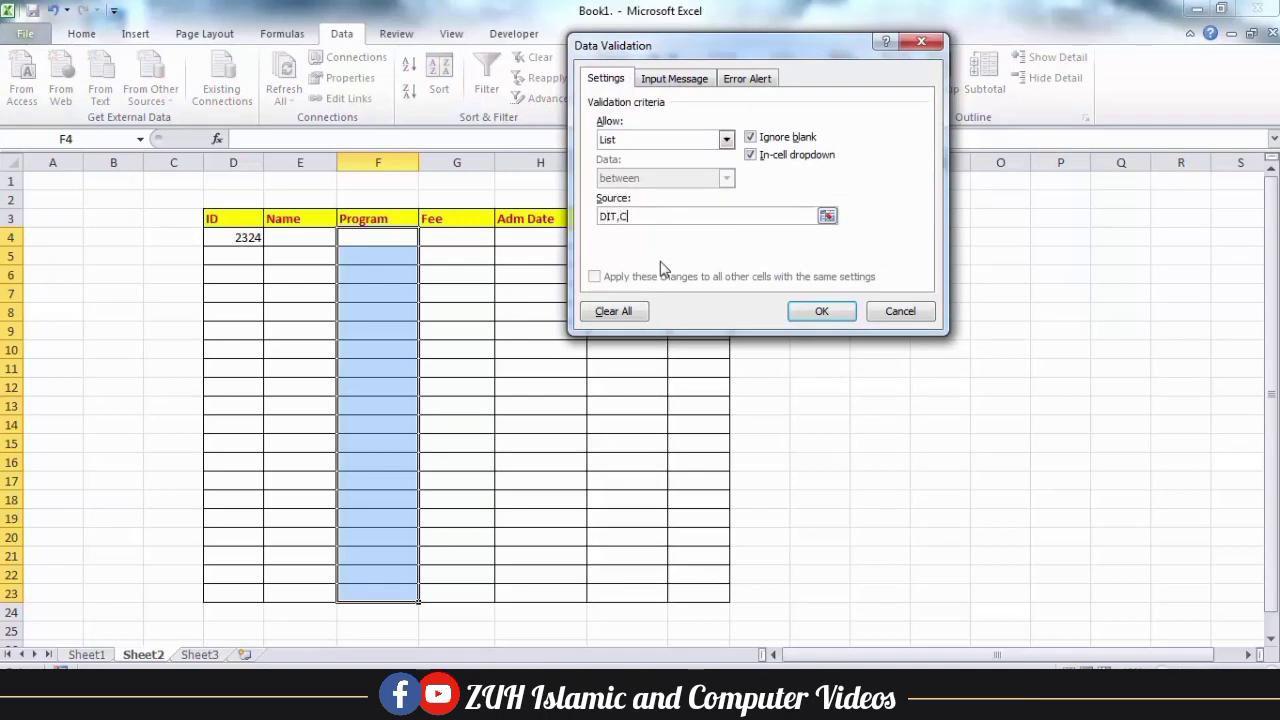
# Add a Stop error alert to the Program cells titled ZUH with the message "Enter the Correct program name.".
pyautogui.click(750, 79)
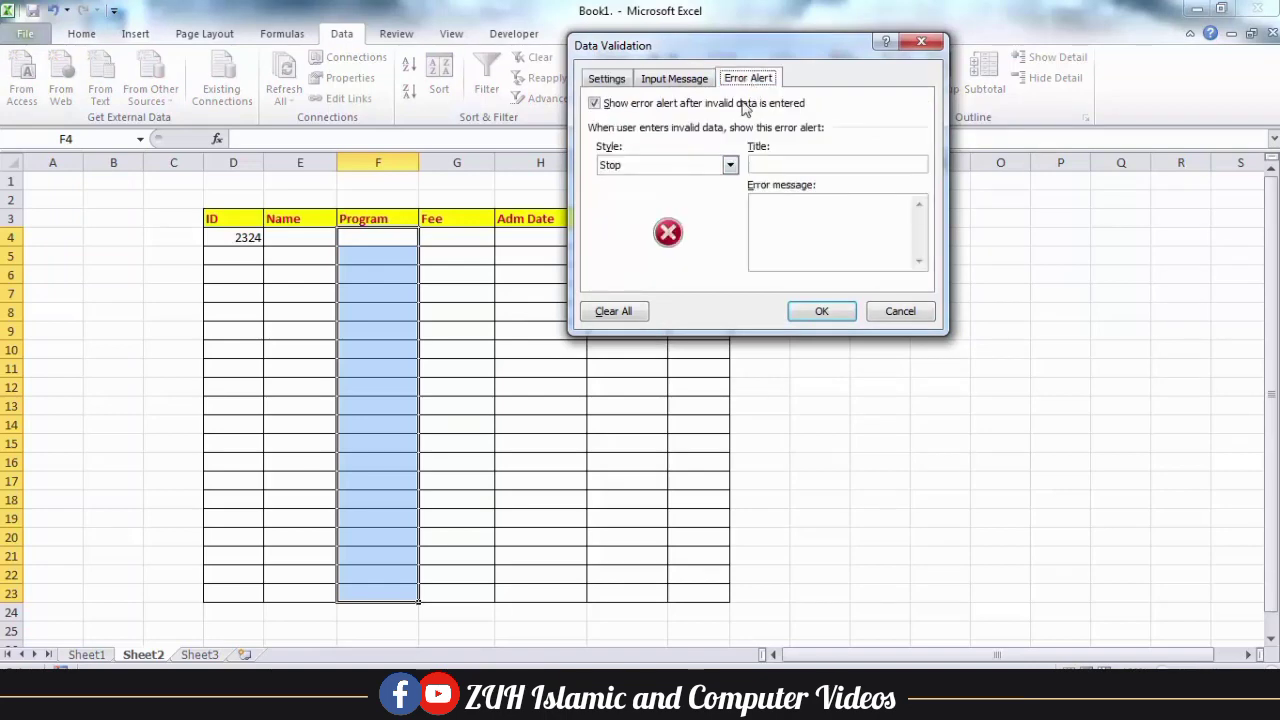
pyautogui.click(752, 166)
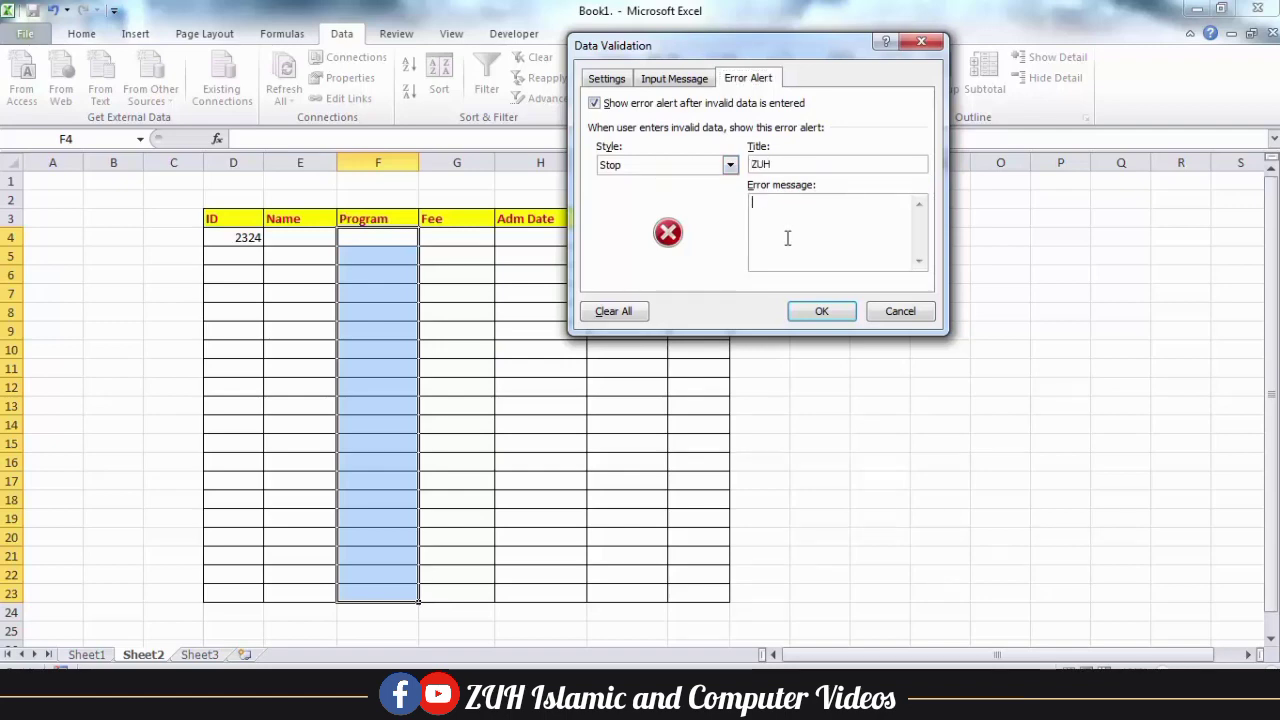
pyautogui.write('Enter the Co')
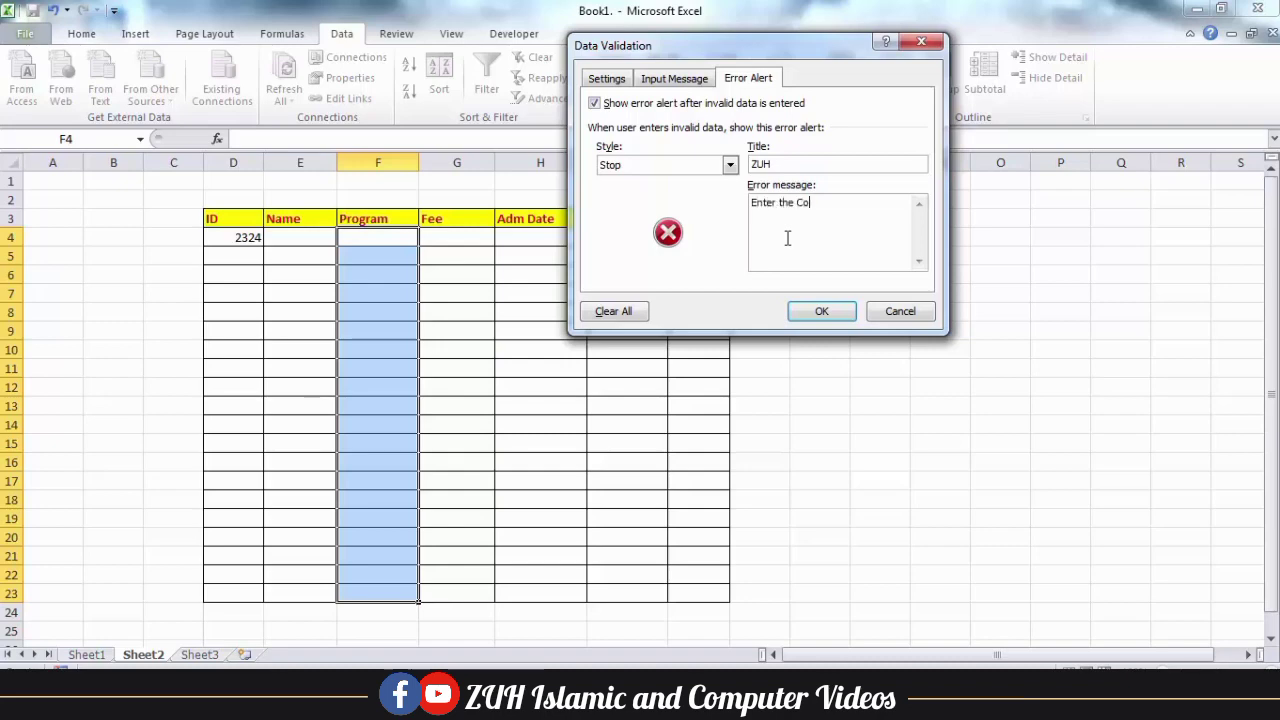
pyautogui.write('rrect program name.')
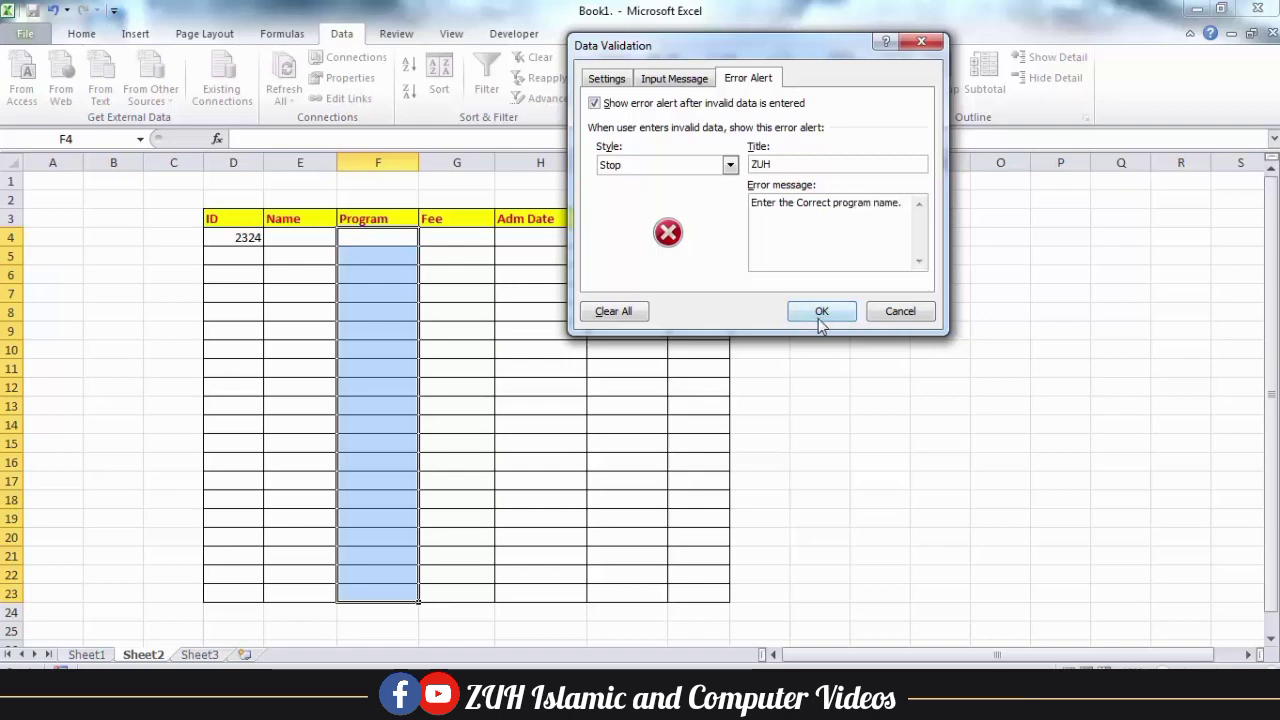
pyautogui.click(820, 311)
# Choose CIT for the Program in F4 and DIT in F5 from the validation list.
pyautogui.click(400, 236)
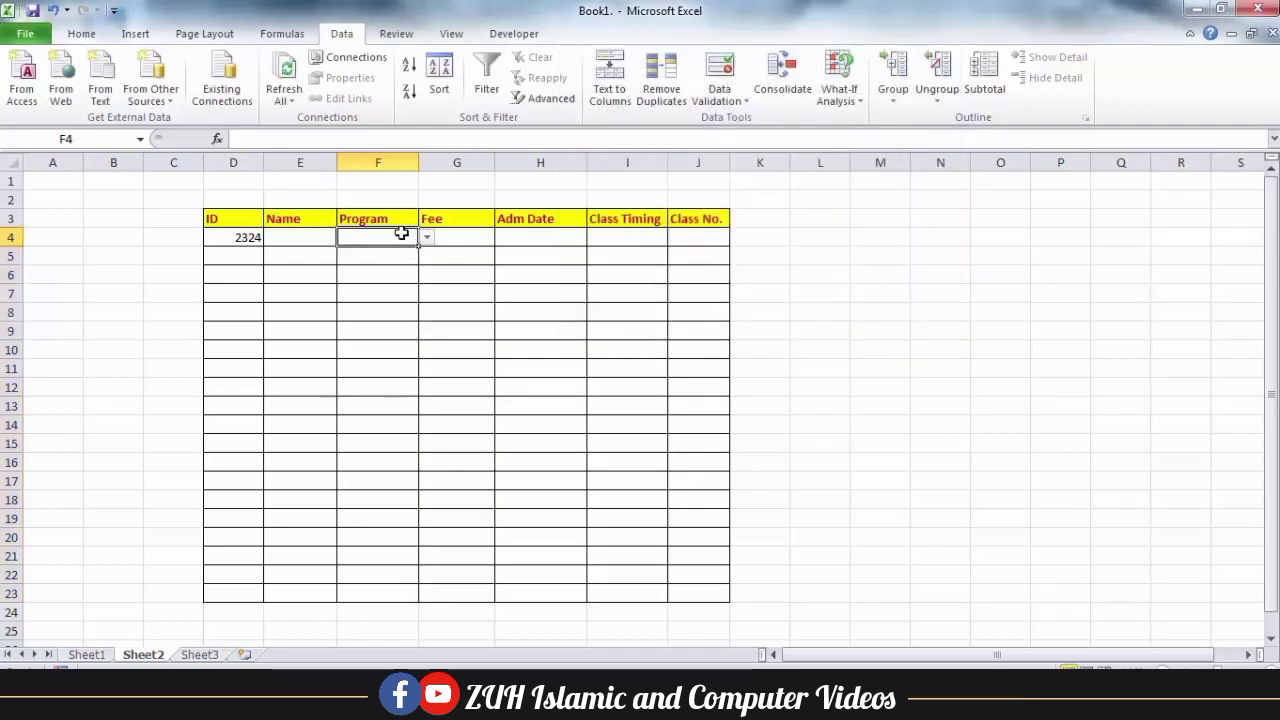
pyautogui.click(427, 238)
pyautogui.click(397, 265)
pyautogui.click(400, 259)
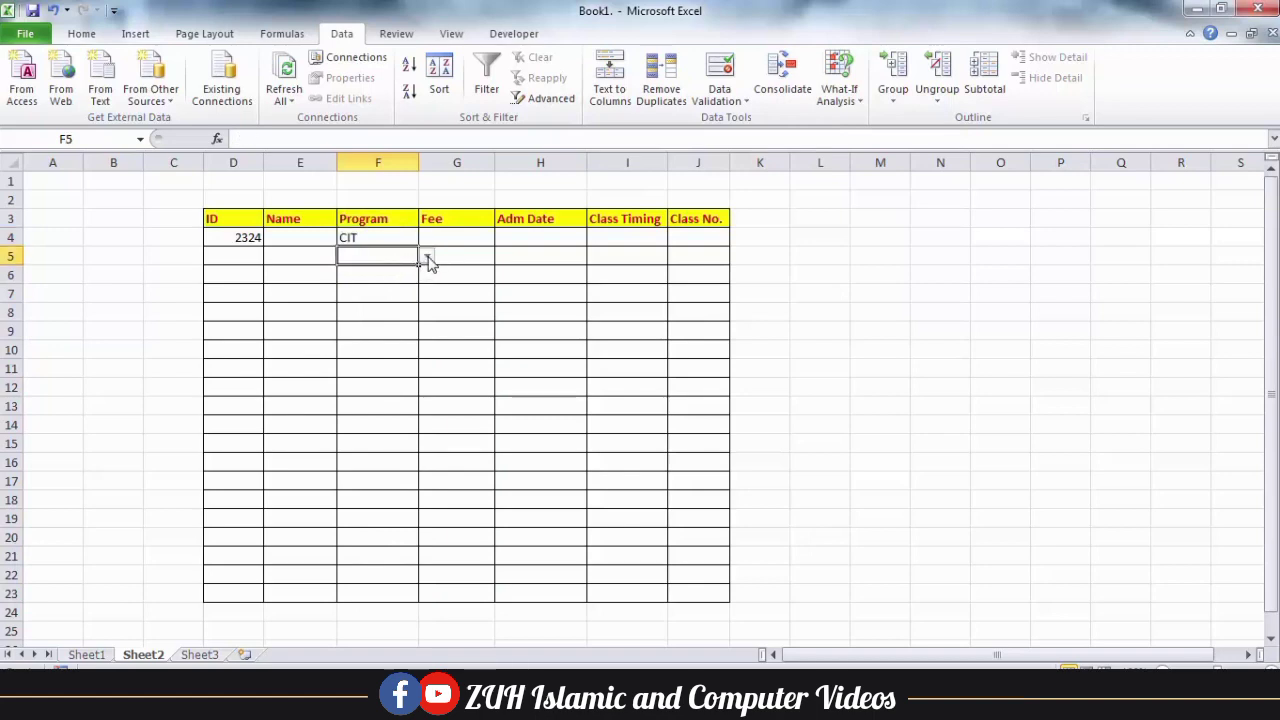
pyautogui.click(427, 256)
pyautogui.click(390, 273)
# Try to enter Word in F6 to test the Program column's error alert, and cancel the entry.
pyautogui.click(386, 277)
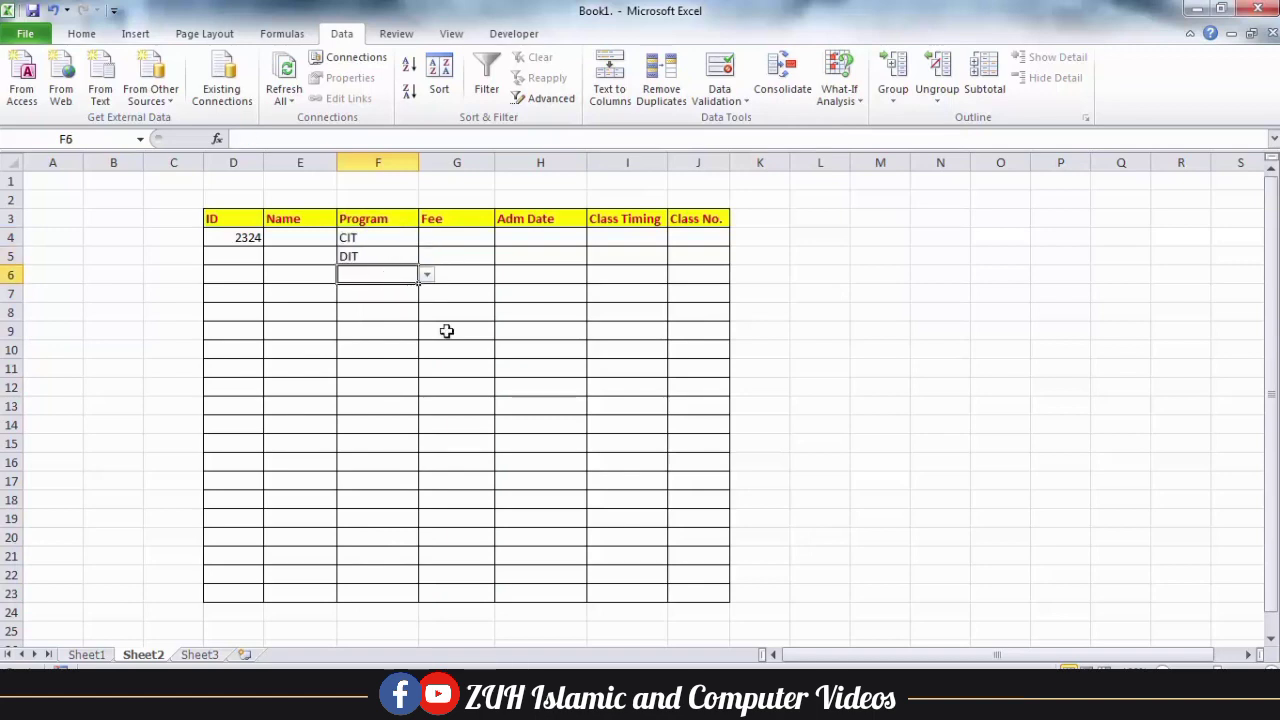
pyautogui.write('Word')
pyautogui.press('Return')
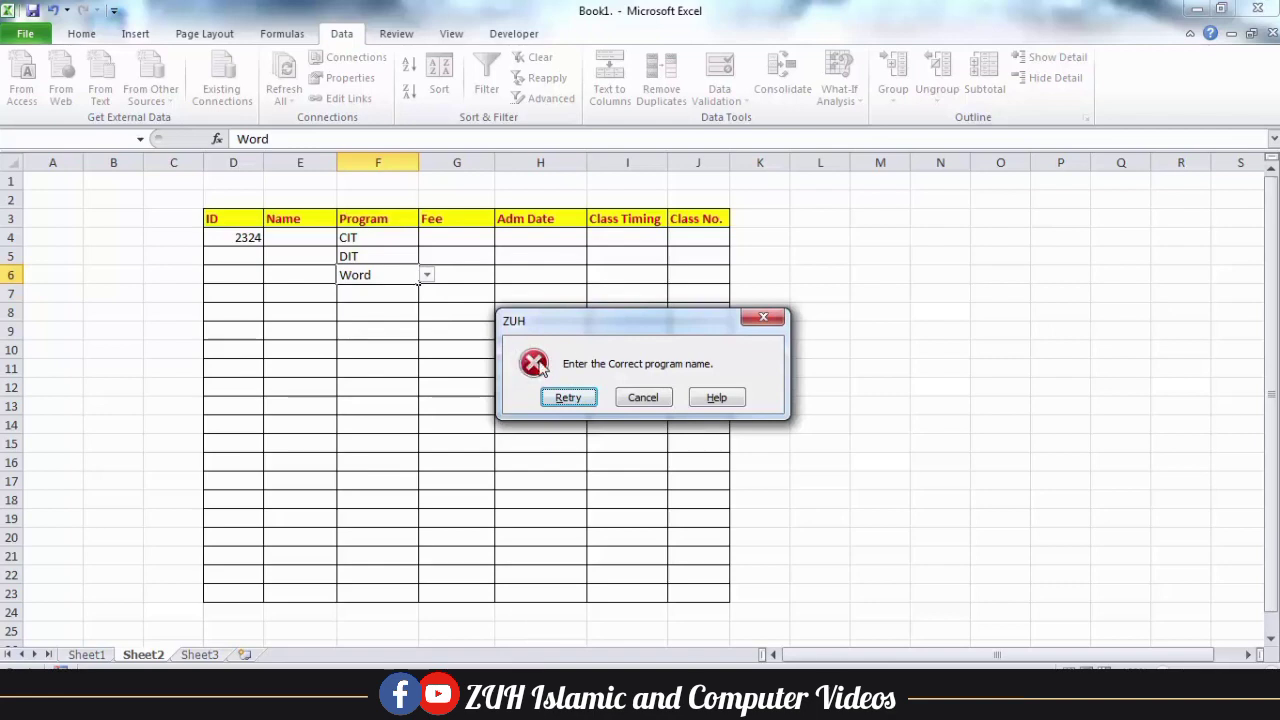
pyautogui.click(642, 397)
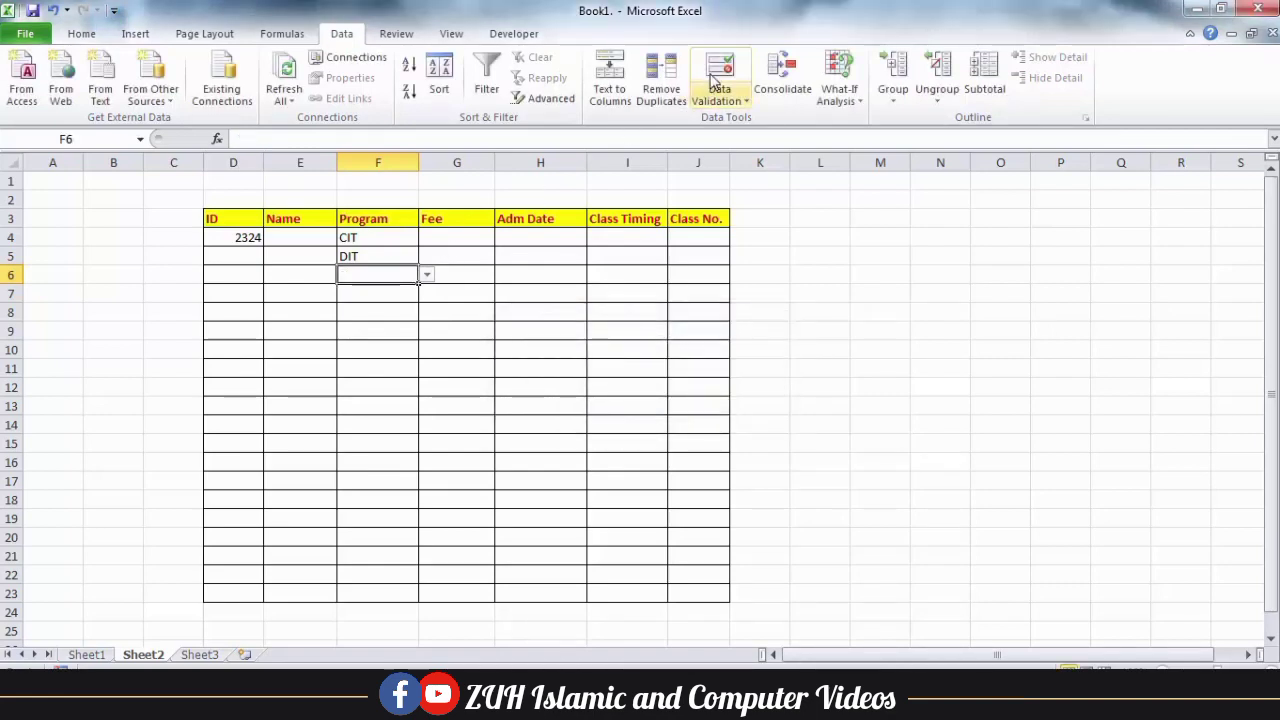
# Change the error alert style of all Program cells sharing the same validation settings to Warning.
pyautogui.click(719, 86)
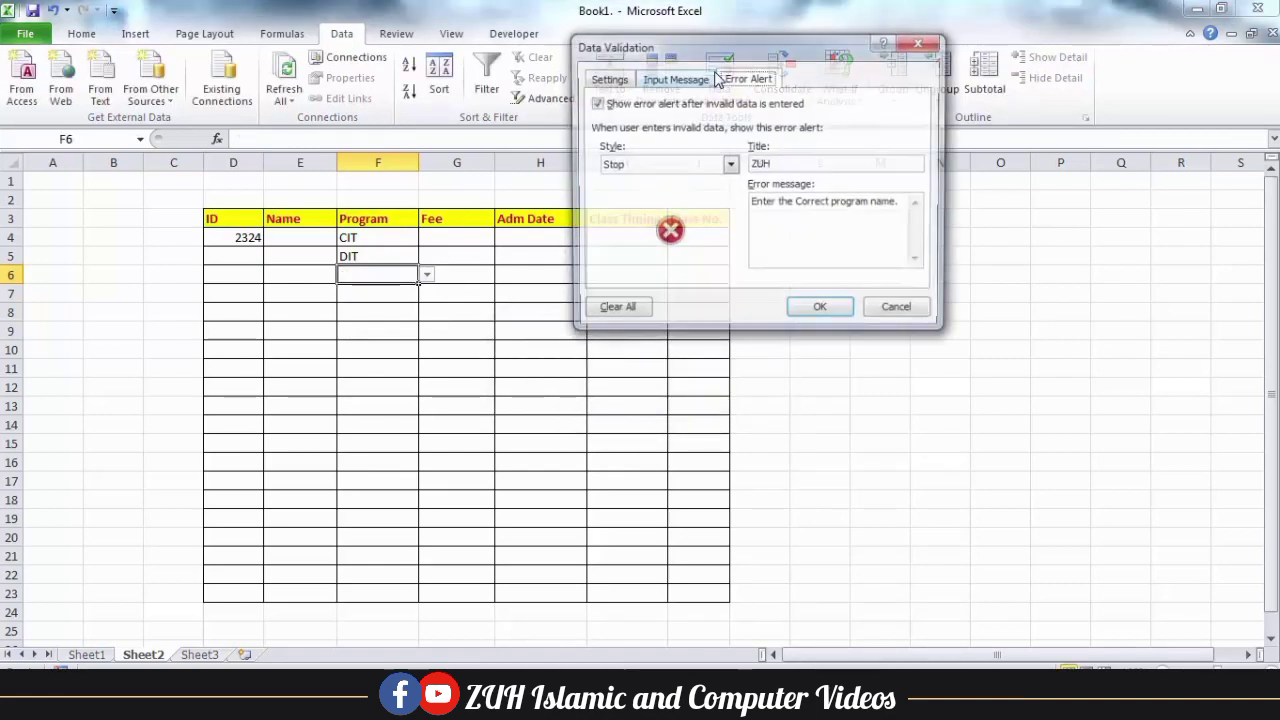
pyautogui.click(606, 78)
pyautogui.click(618, 278)
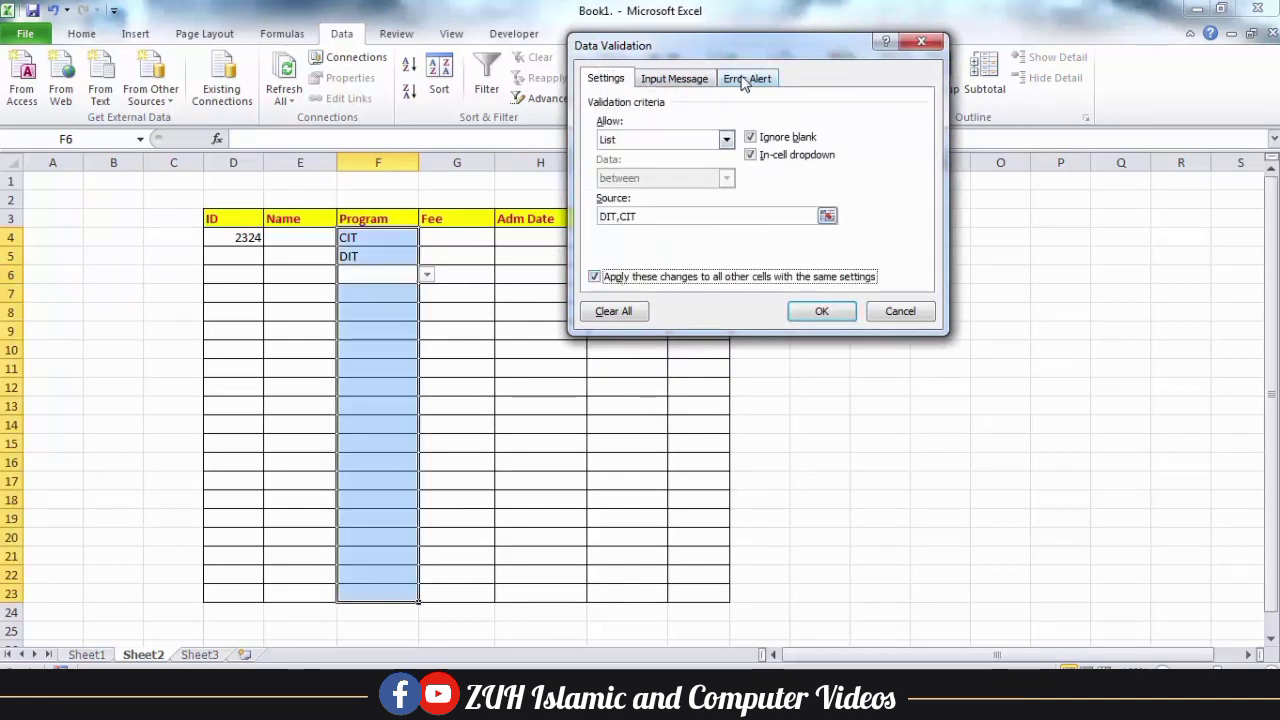
pyautogui.click(745, 79)
pyautogui.click(730, 165)
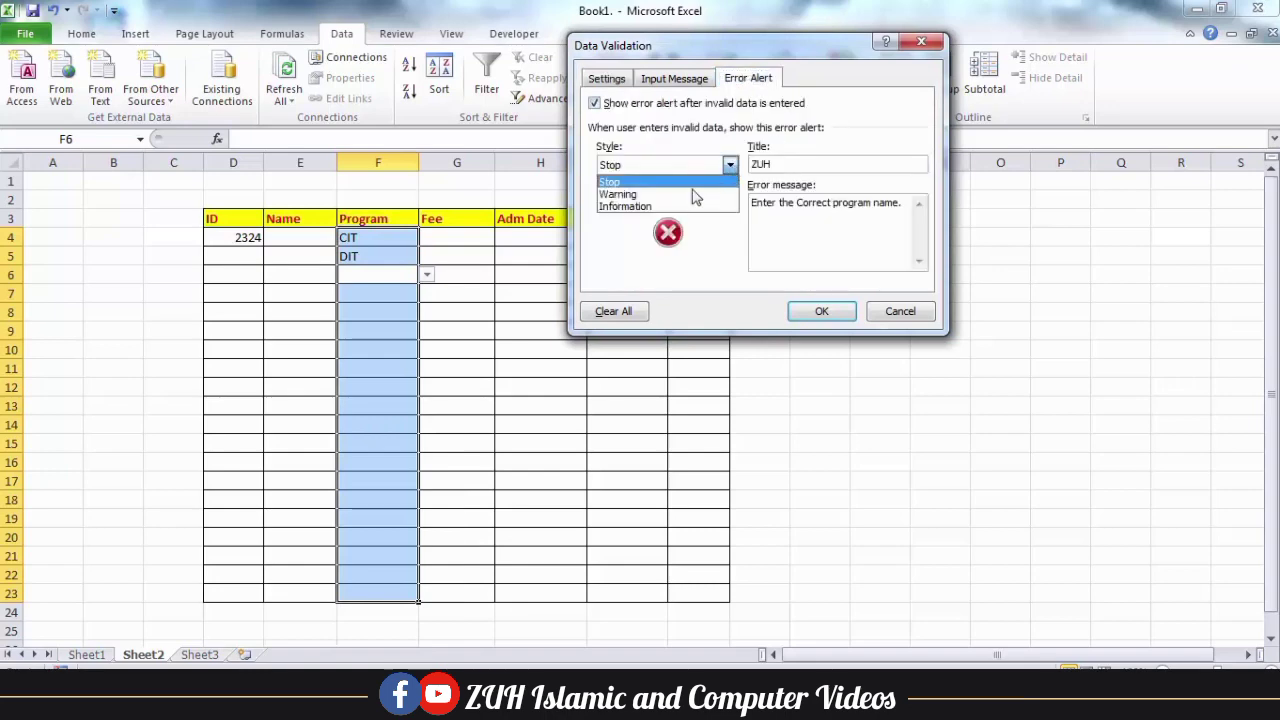
pyautogui.click(696, 195)
pyautogui.click(820, 310)
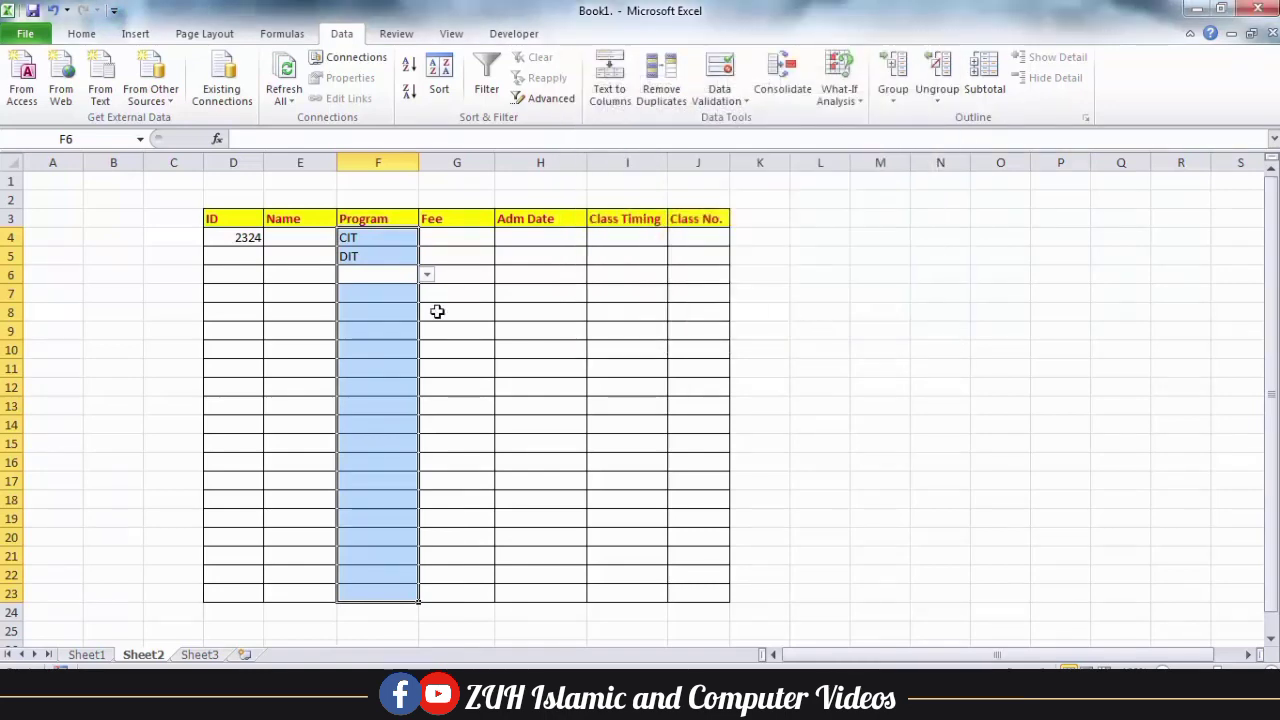
# Enter Excel as the Program in F6 and accept the warning to keep the entry.
pyautogui.click(391, 282)
pyautogui.write('Ex')
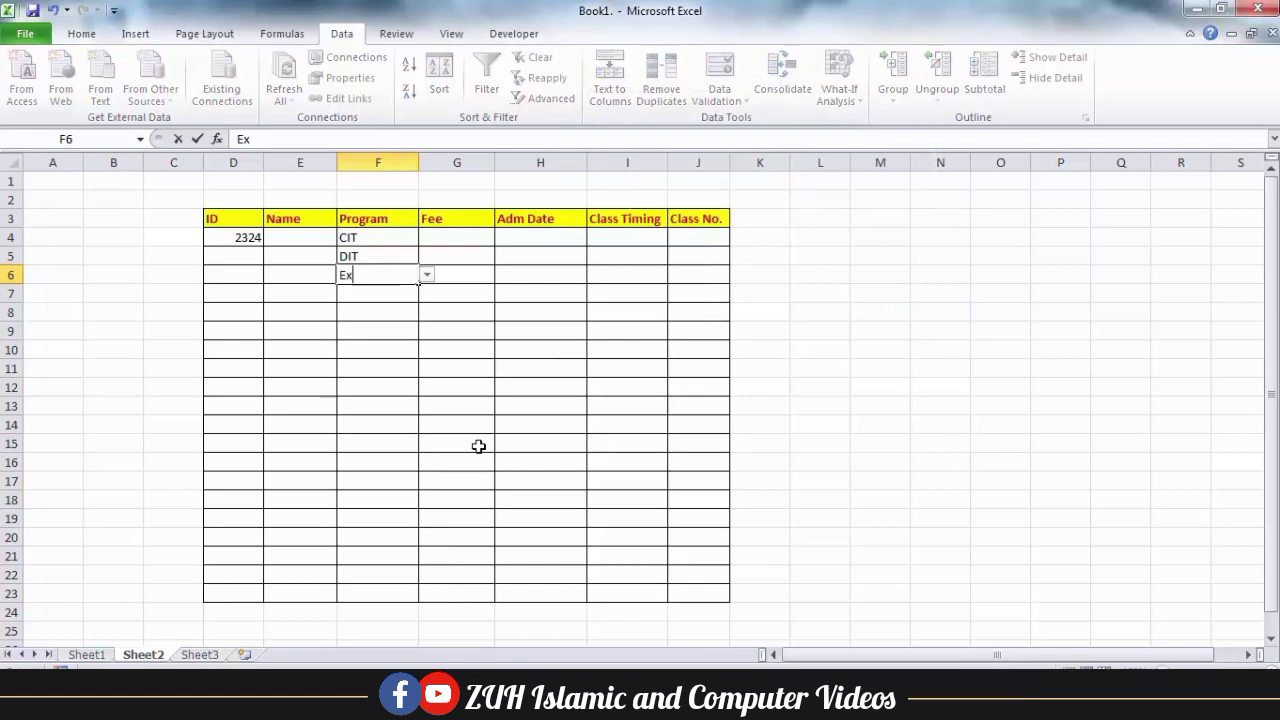
pyautogui.write('cel')
pyautogui.press('Return')
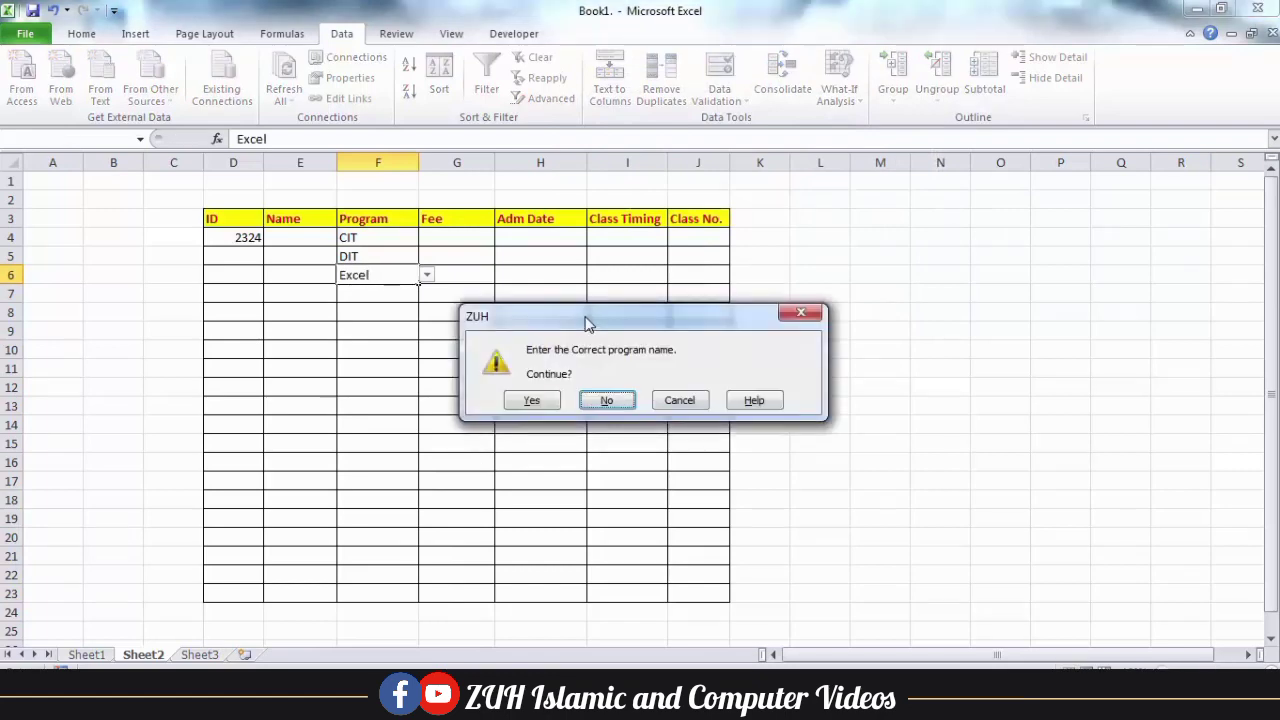
pyautogui.moveTo(586, 323); pyautogui.dragTo(557, 150)
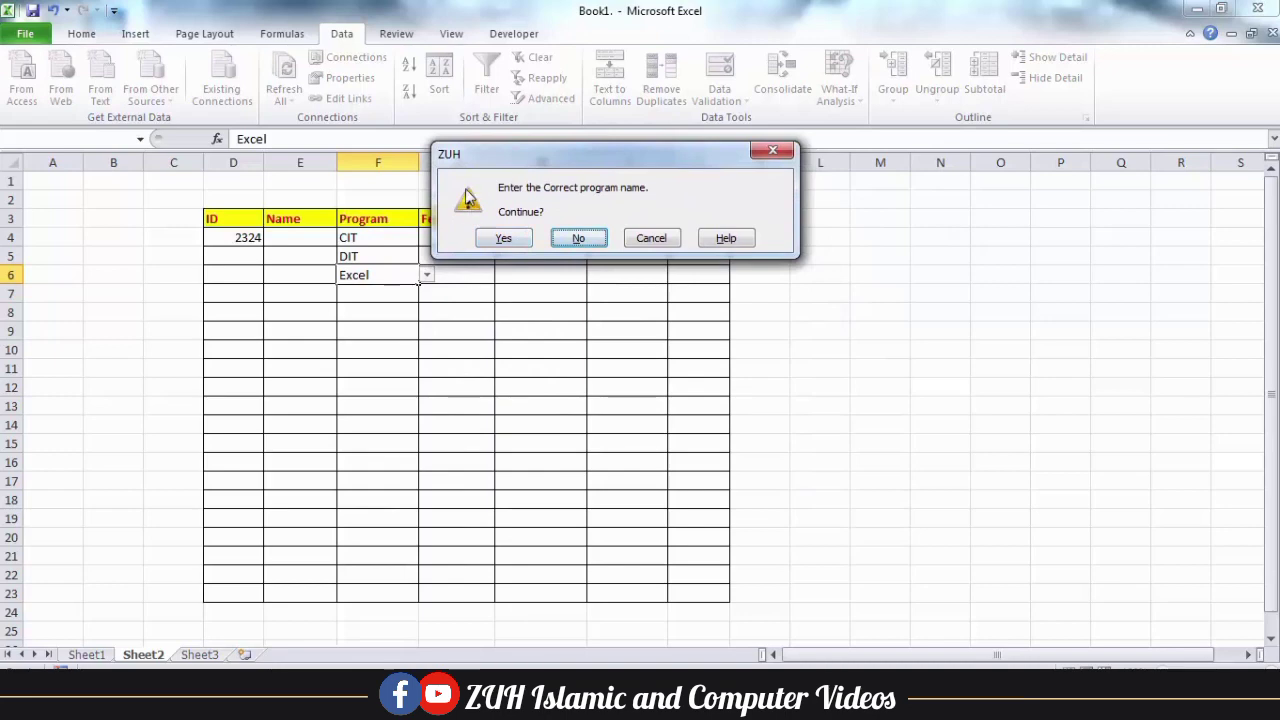
pyautogui.click(505, 242)
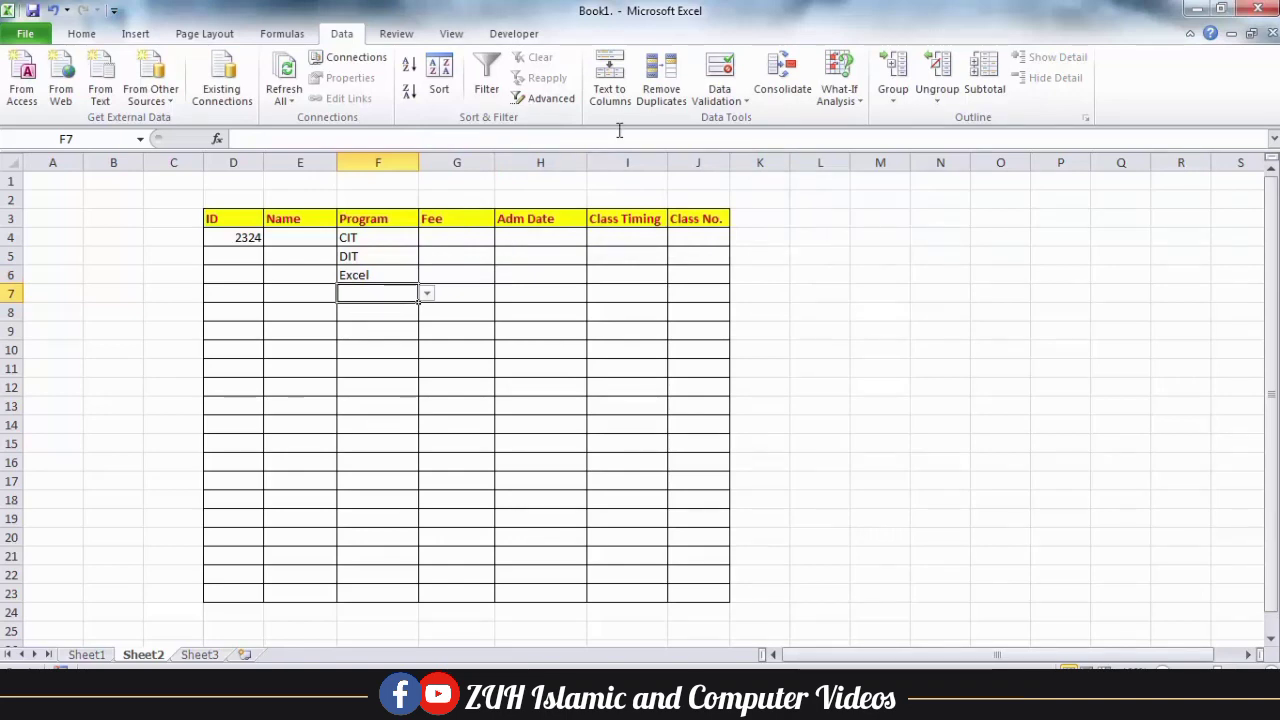
# Change the error alert style of all Program cells sharing the same validation settings to Information.
pyautogui.click(718, 84)
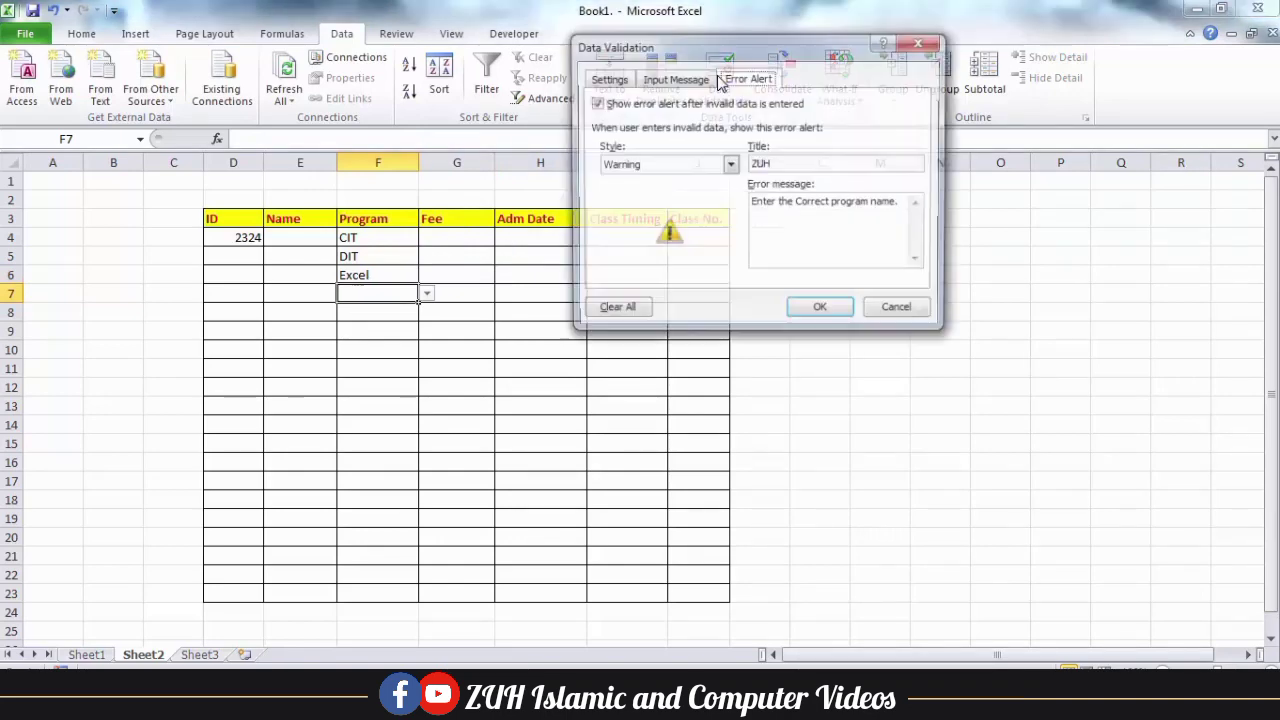
pyautogui.click(606, 79)
pyautogui.click(596, 276)
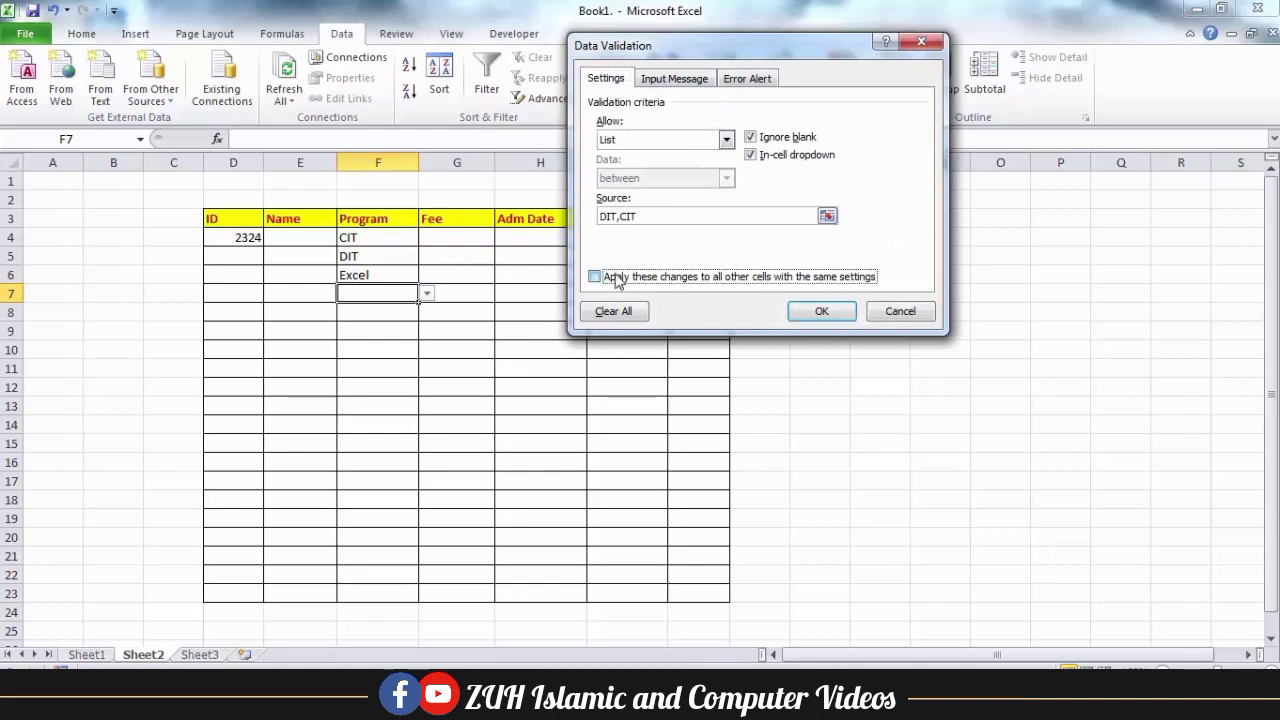
pyautogui.click(746, 79)
pyautogui.click(642, 166)
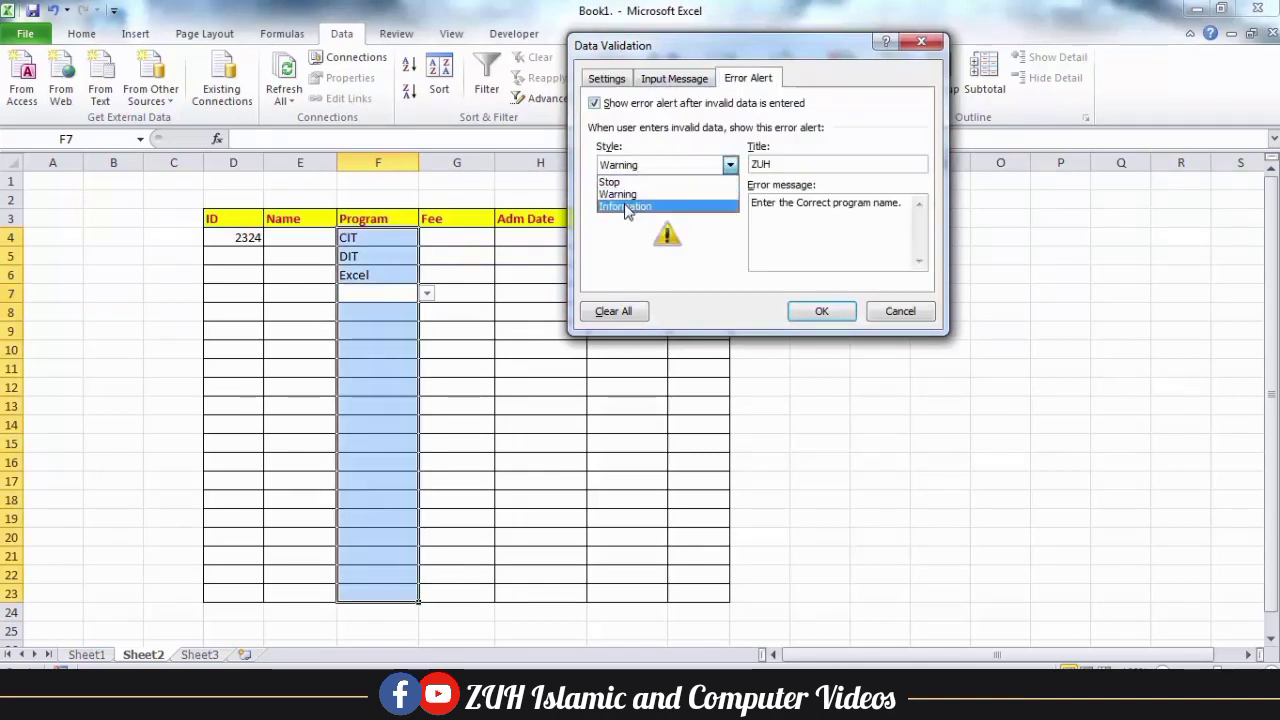
pyautogui.click(628, 206)
pyautogui.click(820, 311)
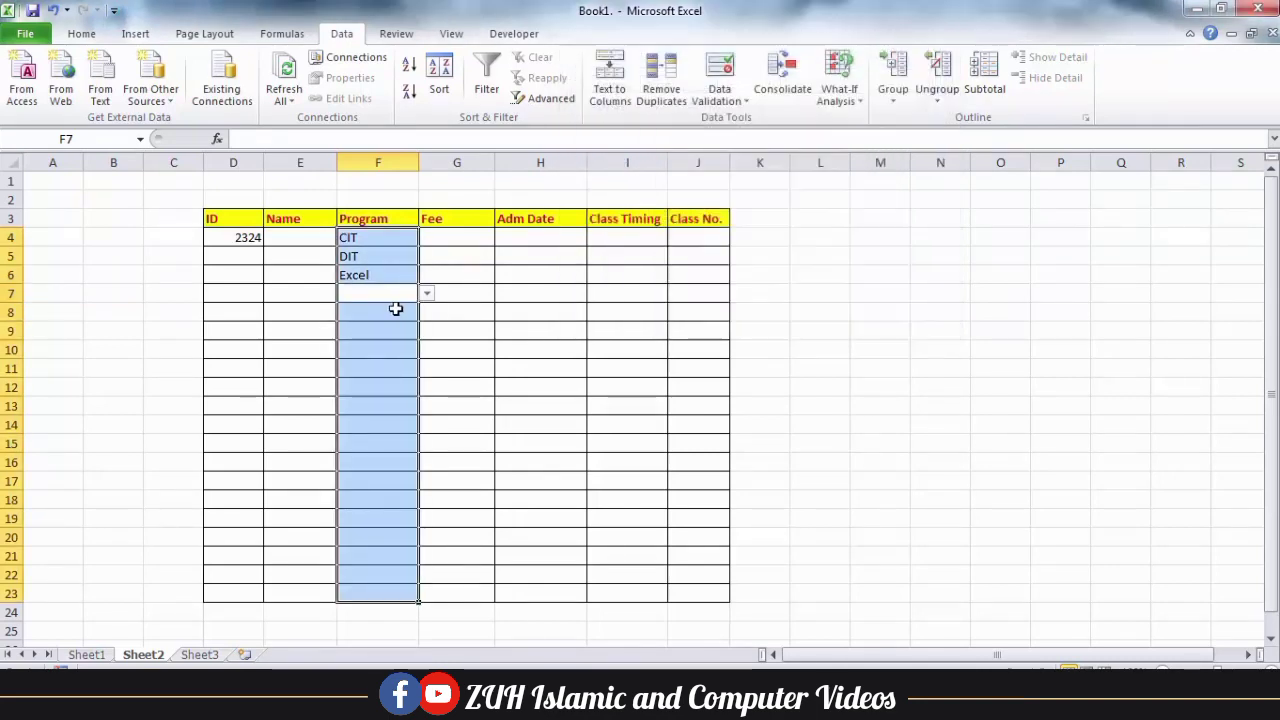
# Enter Access as the Program in F8 and accept the information alert to keep the entry.
pyautogui.click(401, 312)
pyautogui.write('Access')
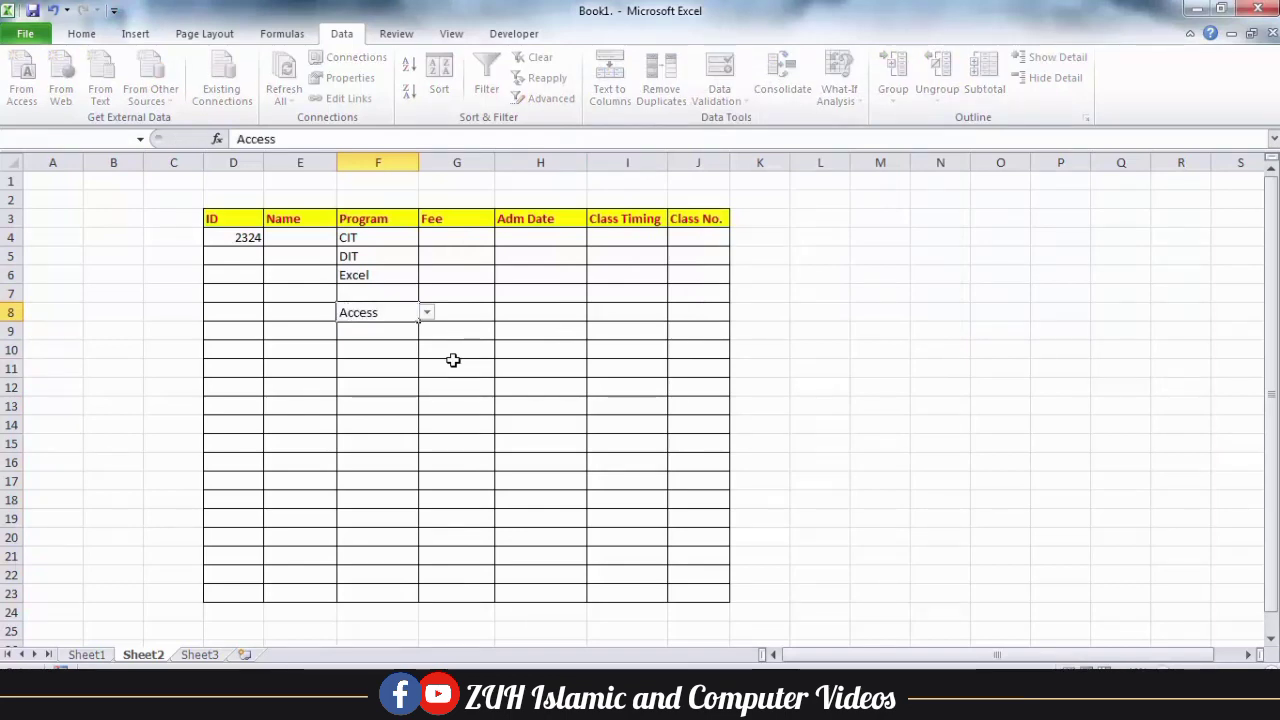
pyautogui.press('Return')
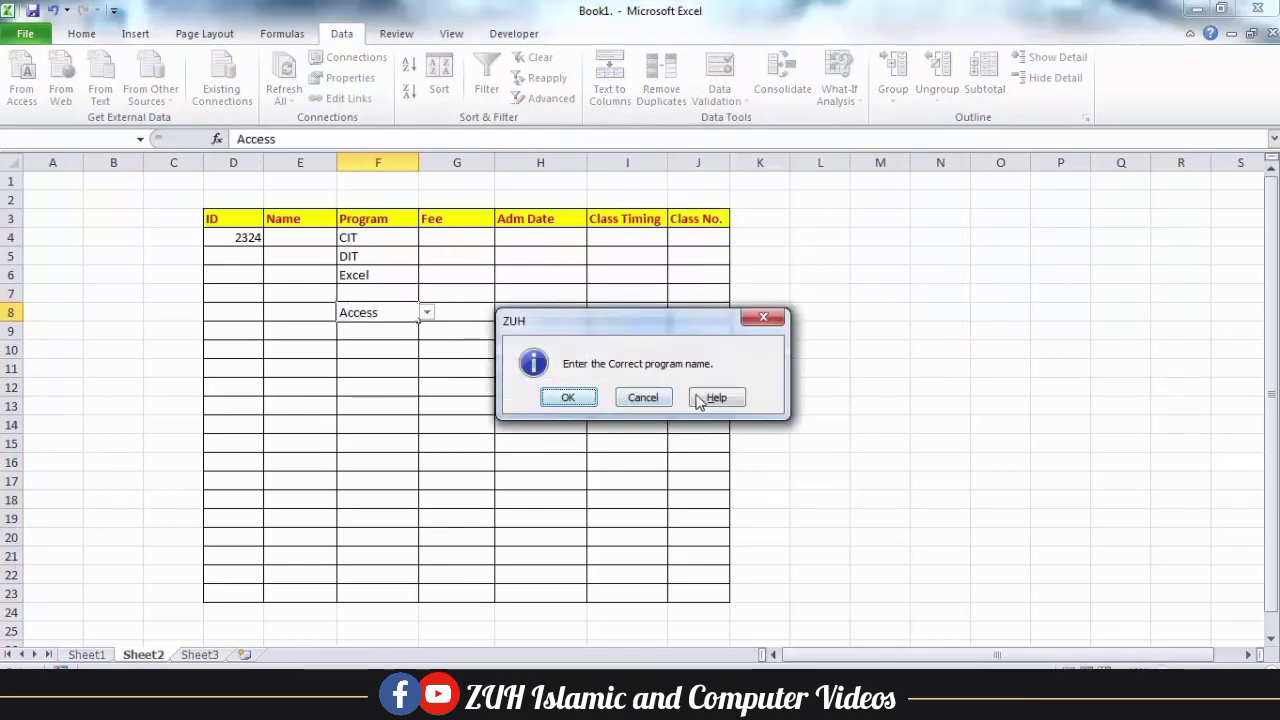
pyautogui.click(572, 398)
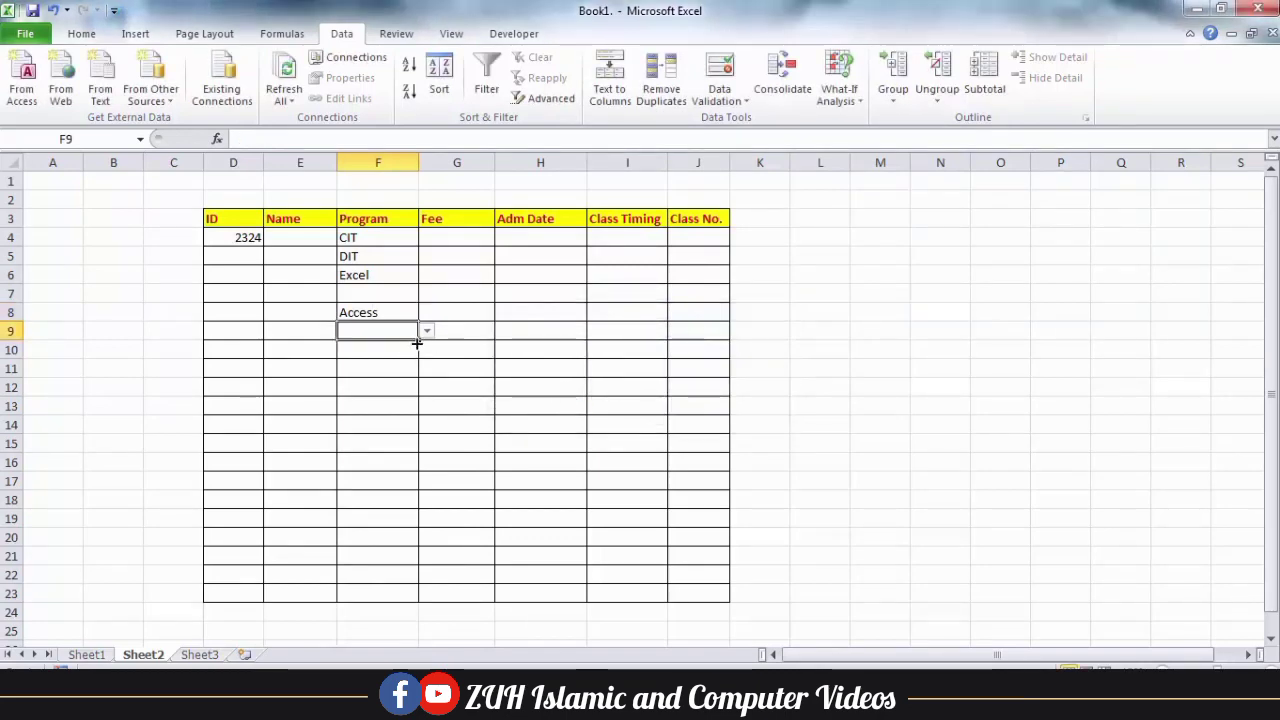
# Clear all data validation from F9 and every other Program cell with the same settings.
pyautogui.click(719, 68)
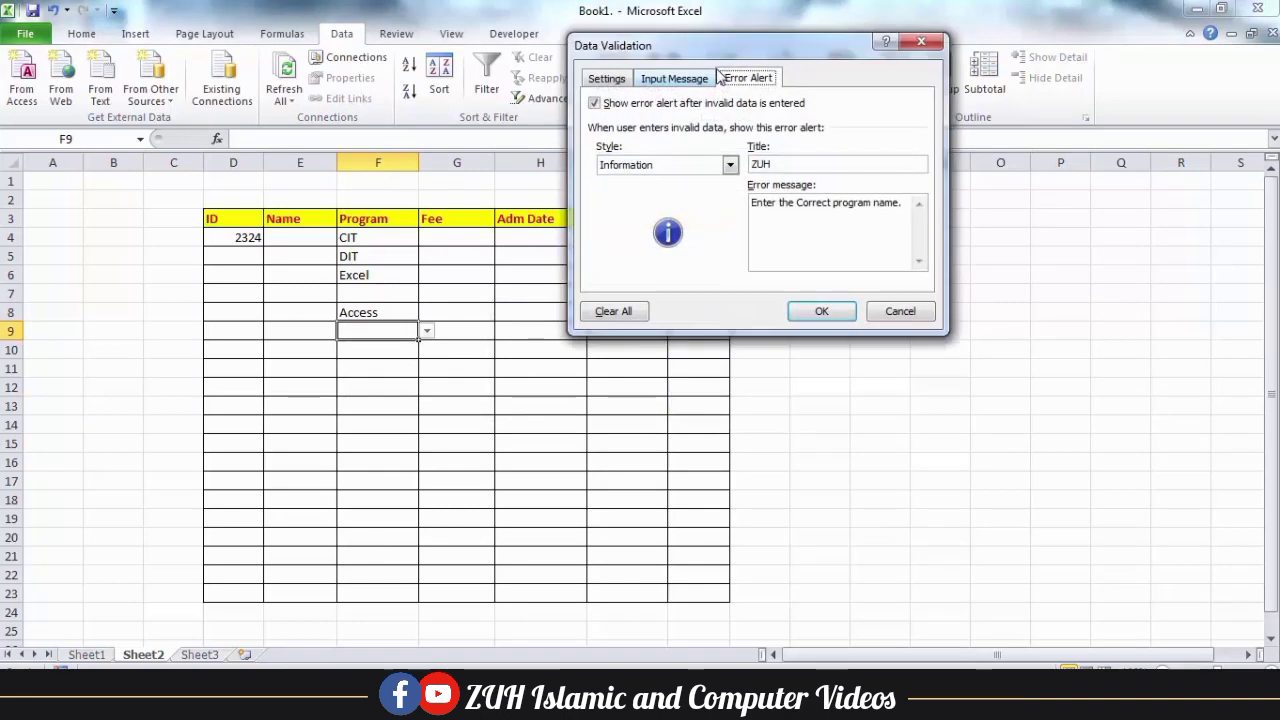
pyautogui.click(614, 82)
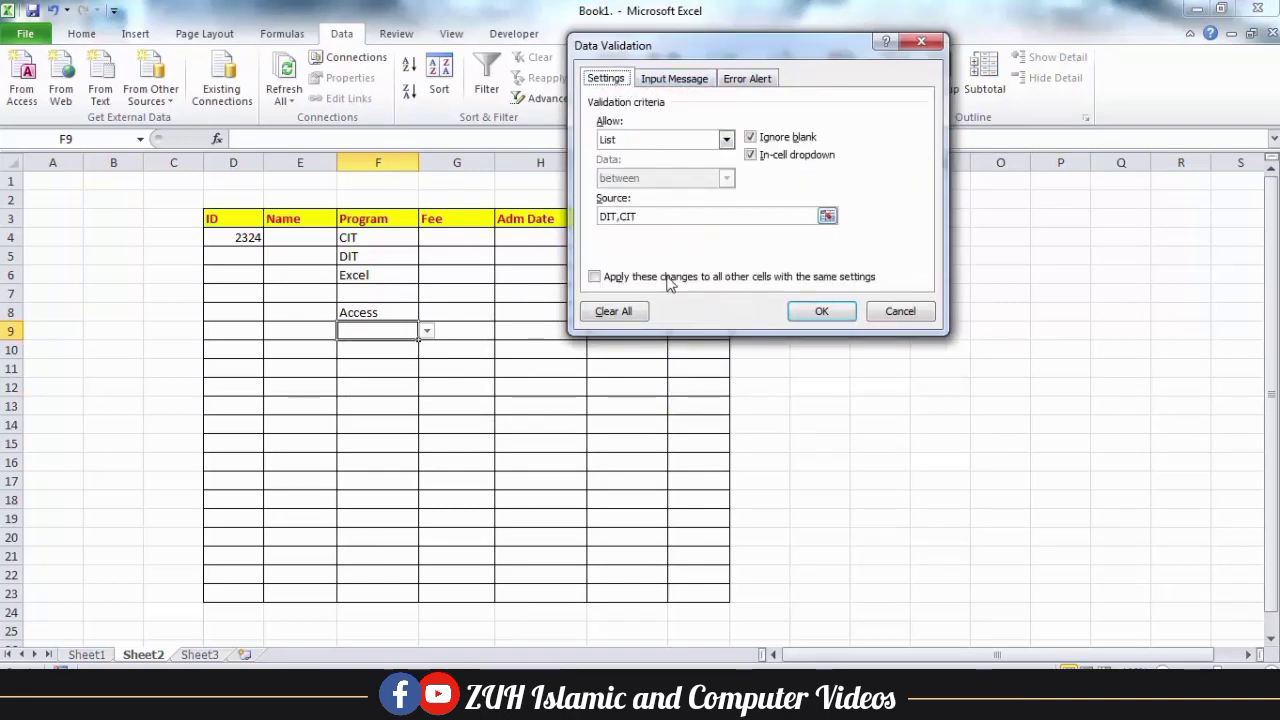
pyautogui.click(618, 285)
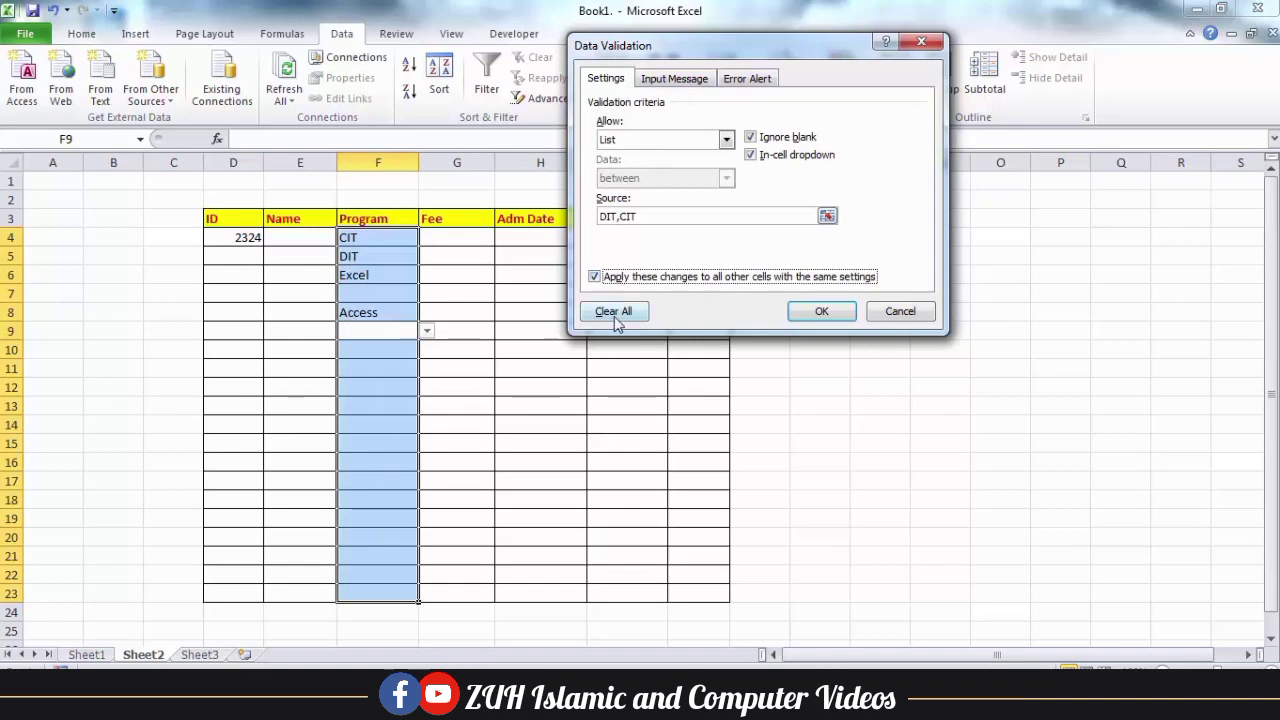
pyautogui.click(616, 312)
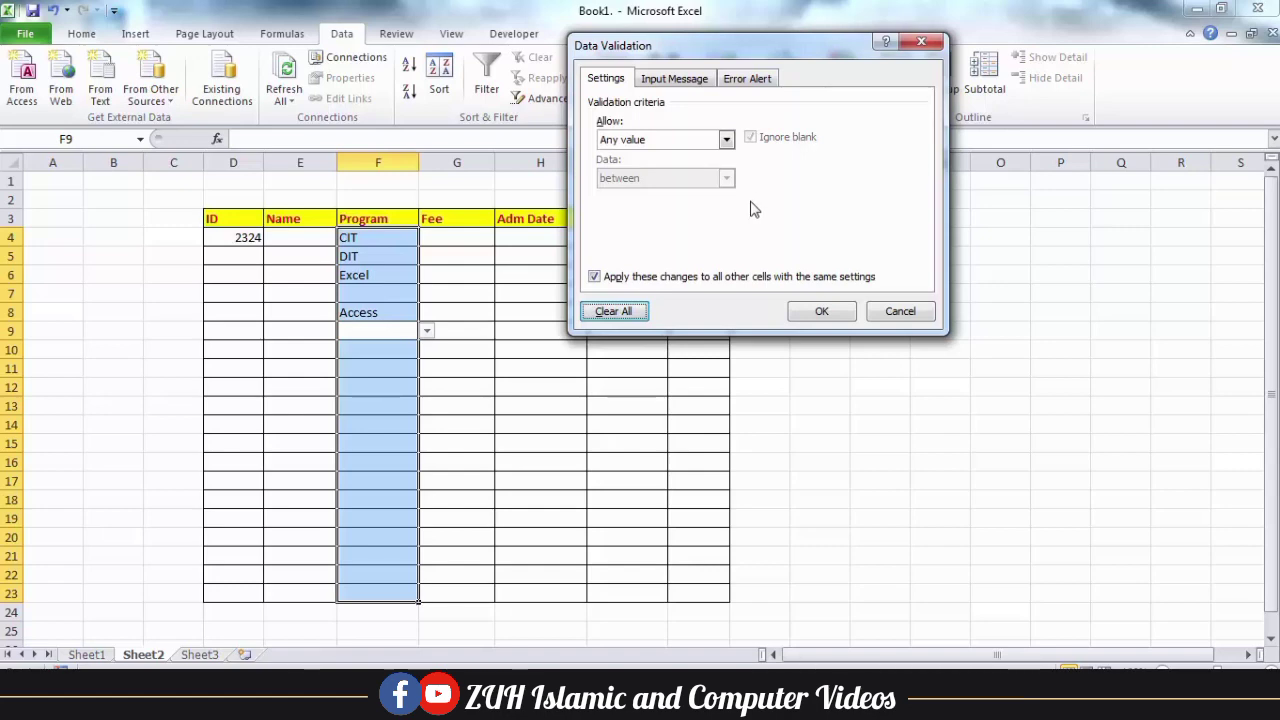
pyautogui.click(822, 316)
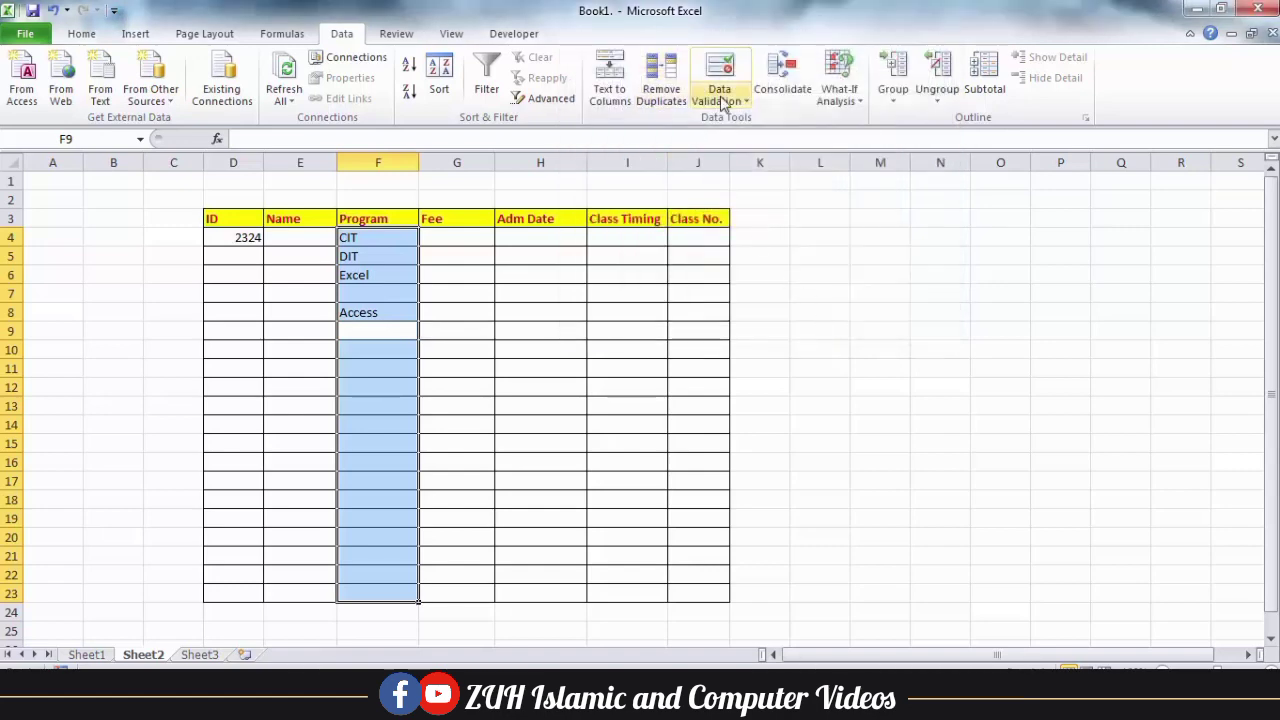
# Set the validation of the Program cells F4:F23 to a list with the source Dit,Cit.
pyautogui.click(722, 101)
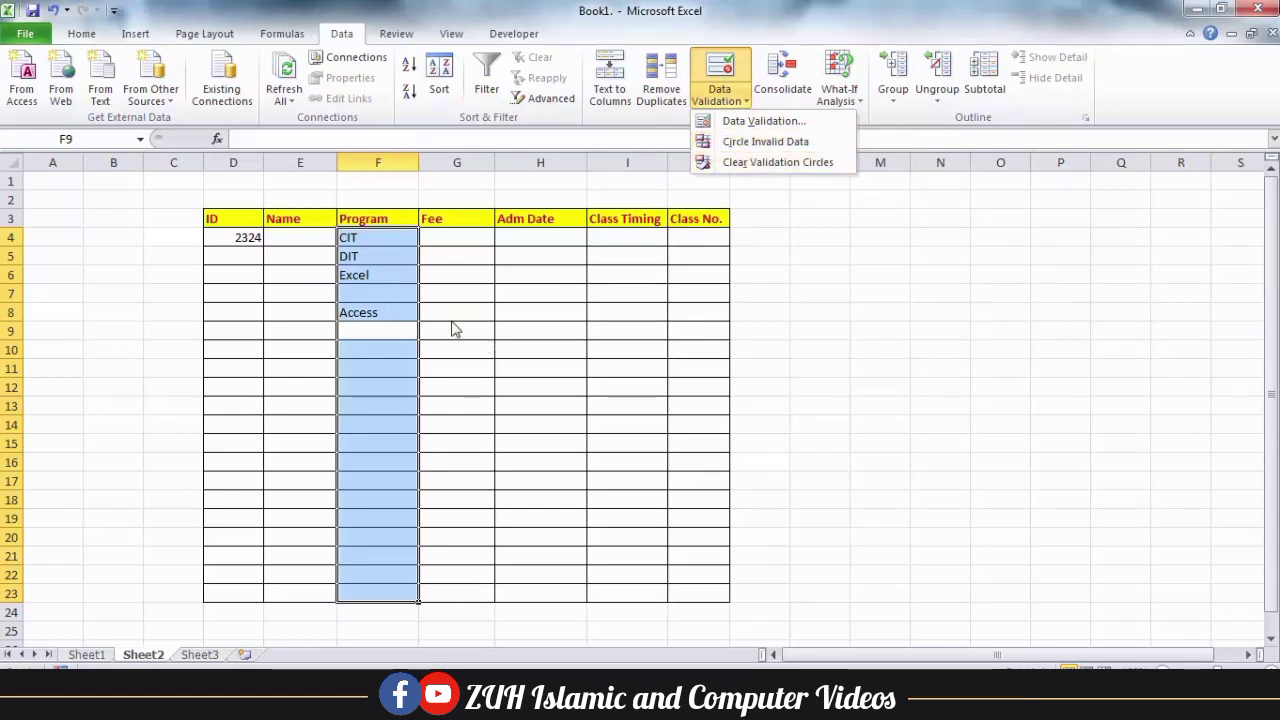
pyautogui.click(738, 121)
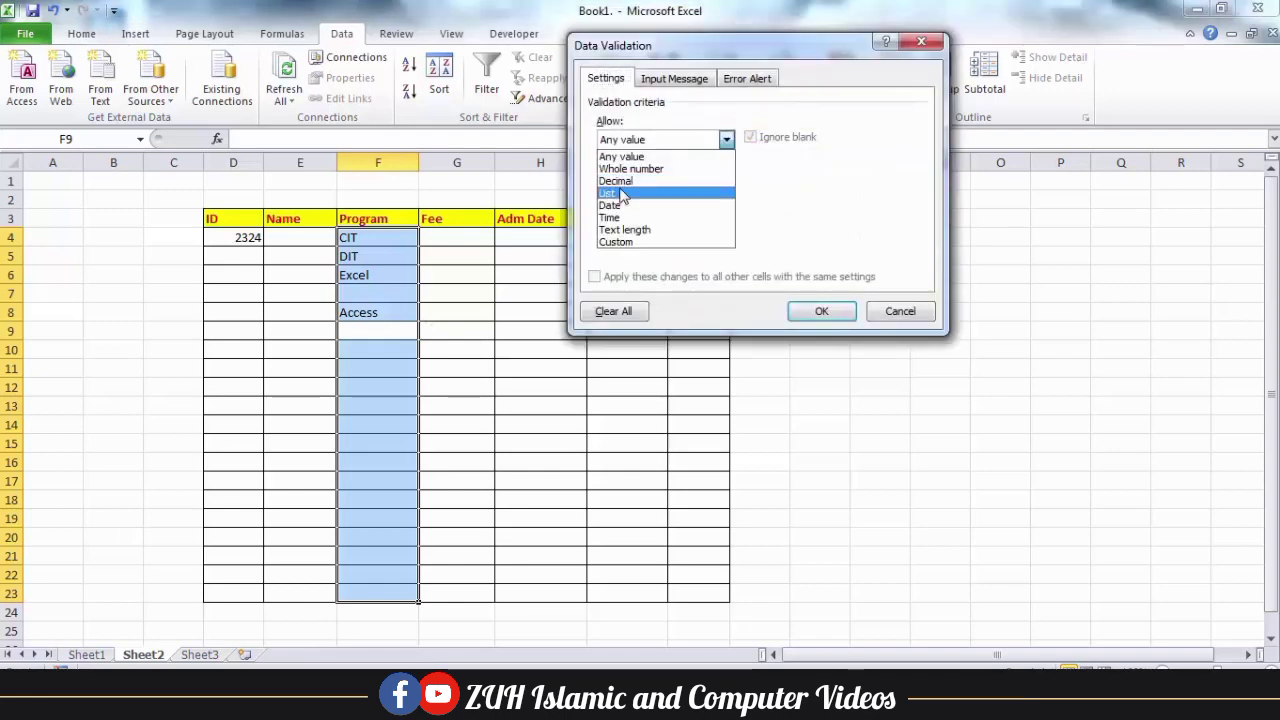
pyautogui.click(622, 194)
pyautogui.write('D')
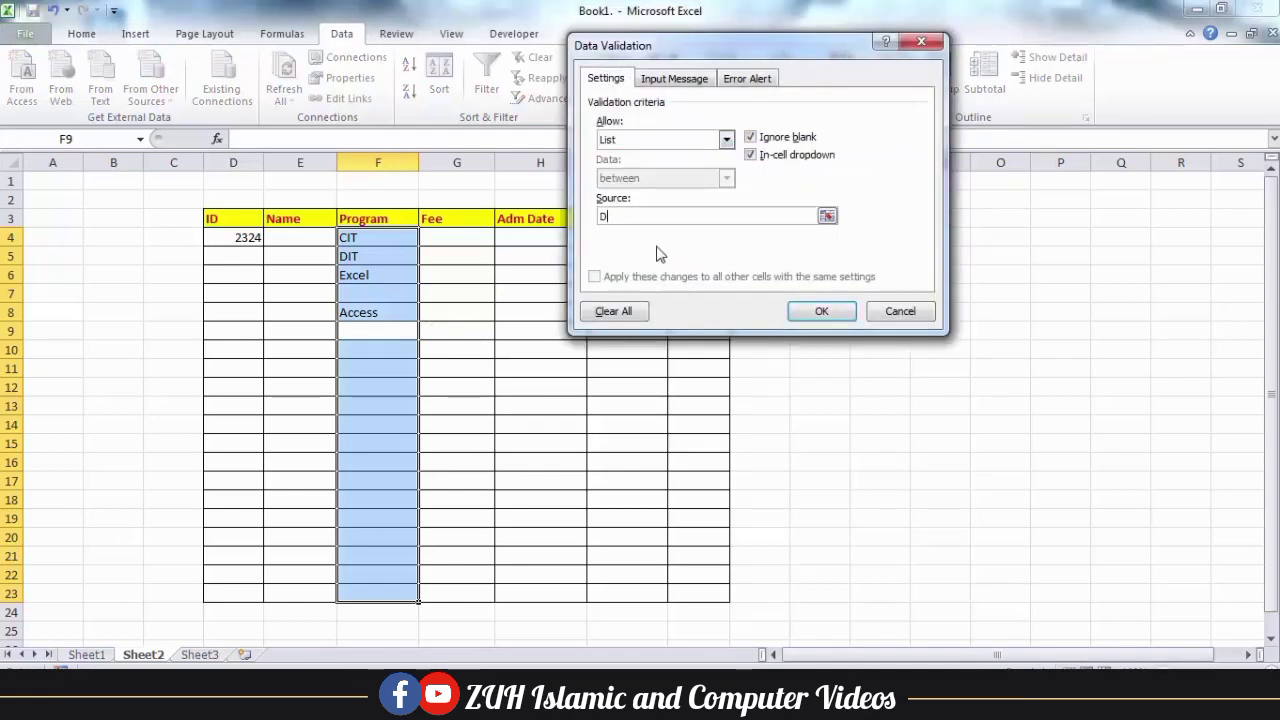
pyautogui.write('it,Cit')
pyautogui.click(810, 312)
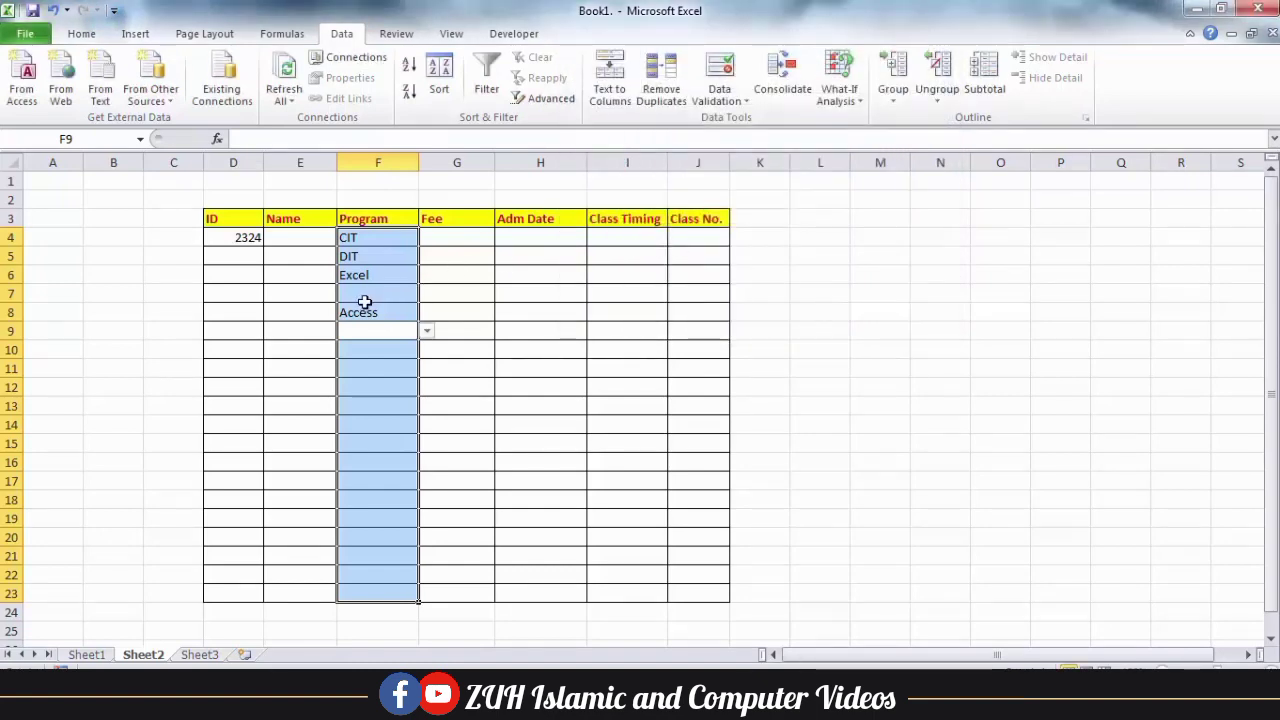
# Circle the invalid data on the sheet to check the Program entries against the Dit,Cit list.
pyautogui.click(376, 273)
pyautogui.click(627, 405)
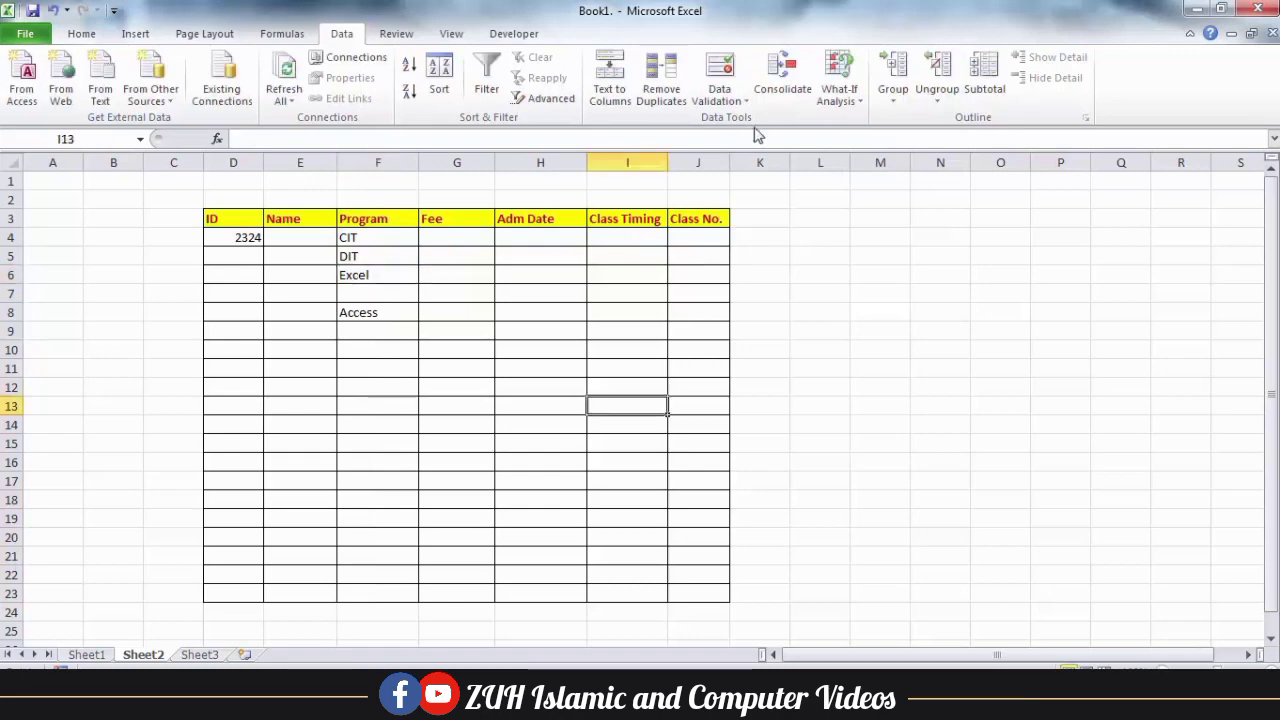
pyautogui.click(728, 102)
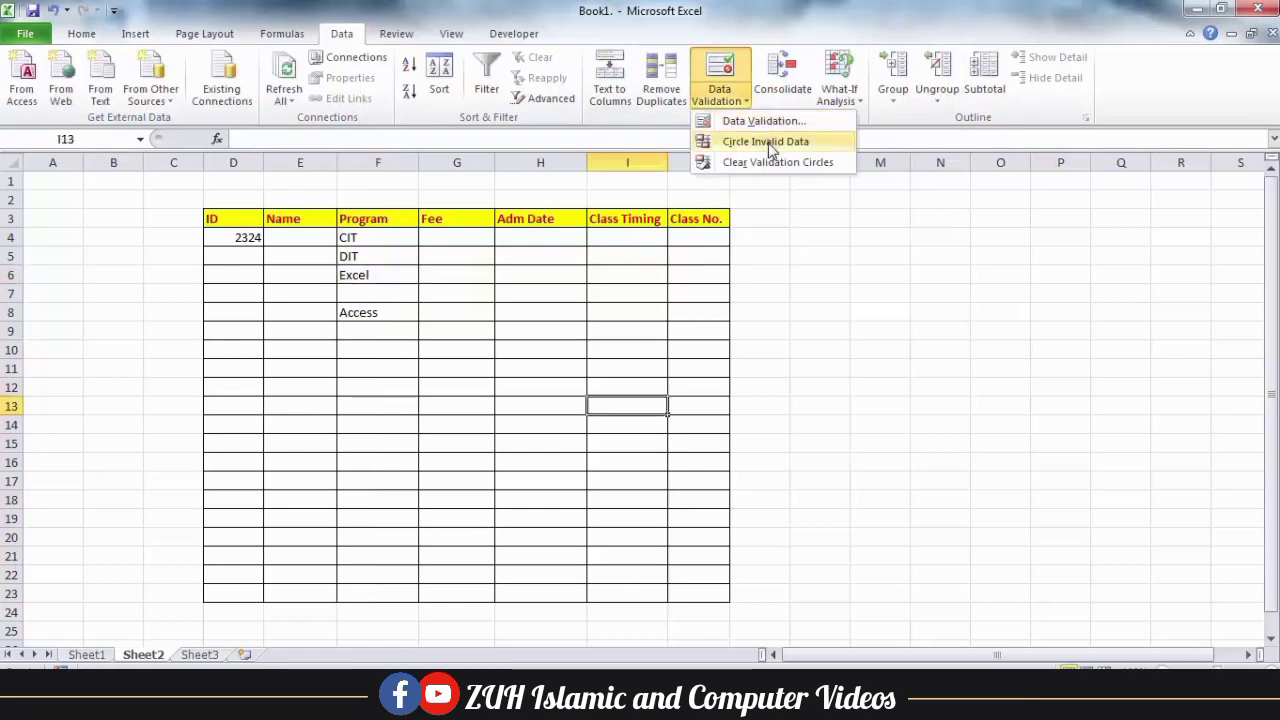
pyautogui.click(766, 141)
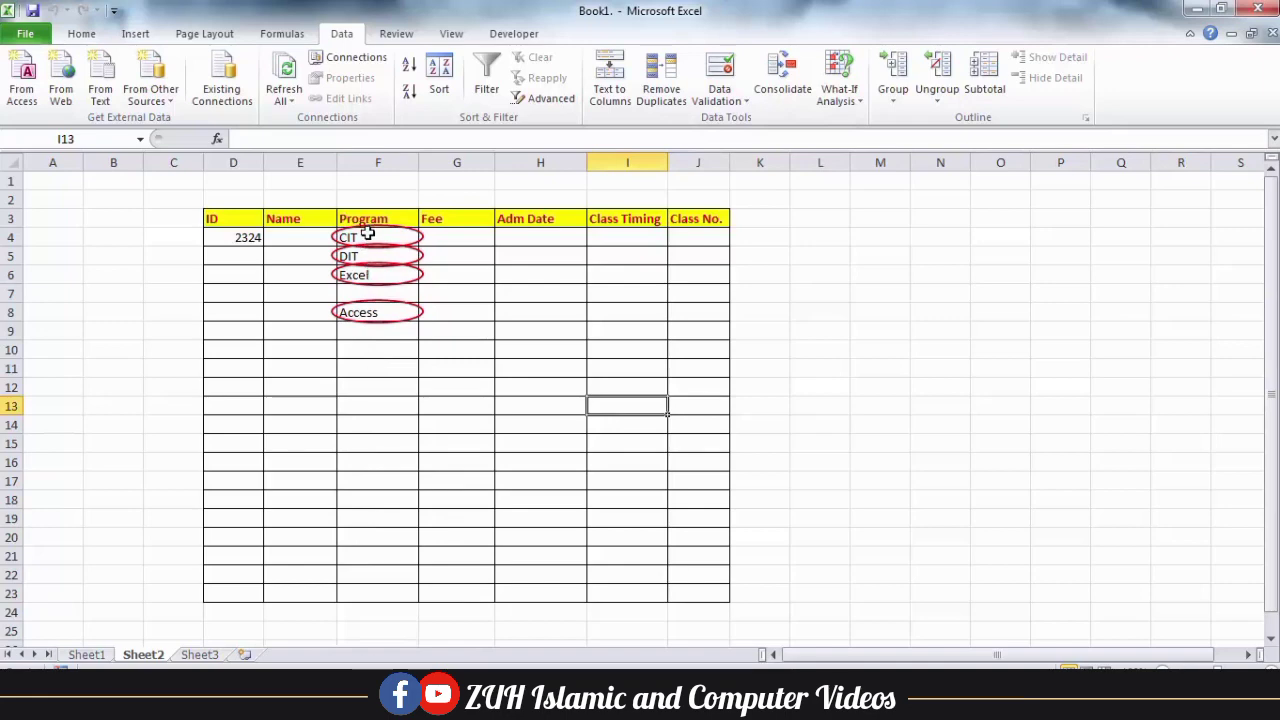
# Choose Dit from the validation list for the Program in F4, and clear the validation circles.
pyautogui.moveTo(366, 237); pyautogui.dragTo(377, 592)
pyautogui.click(427, 238)
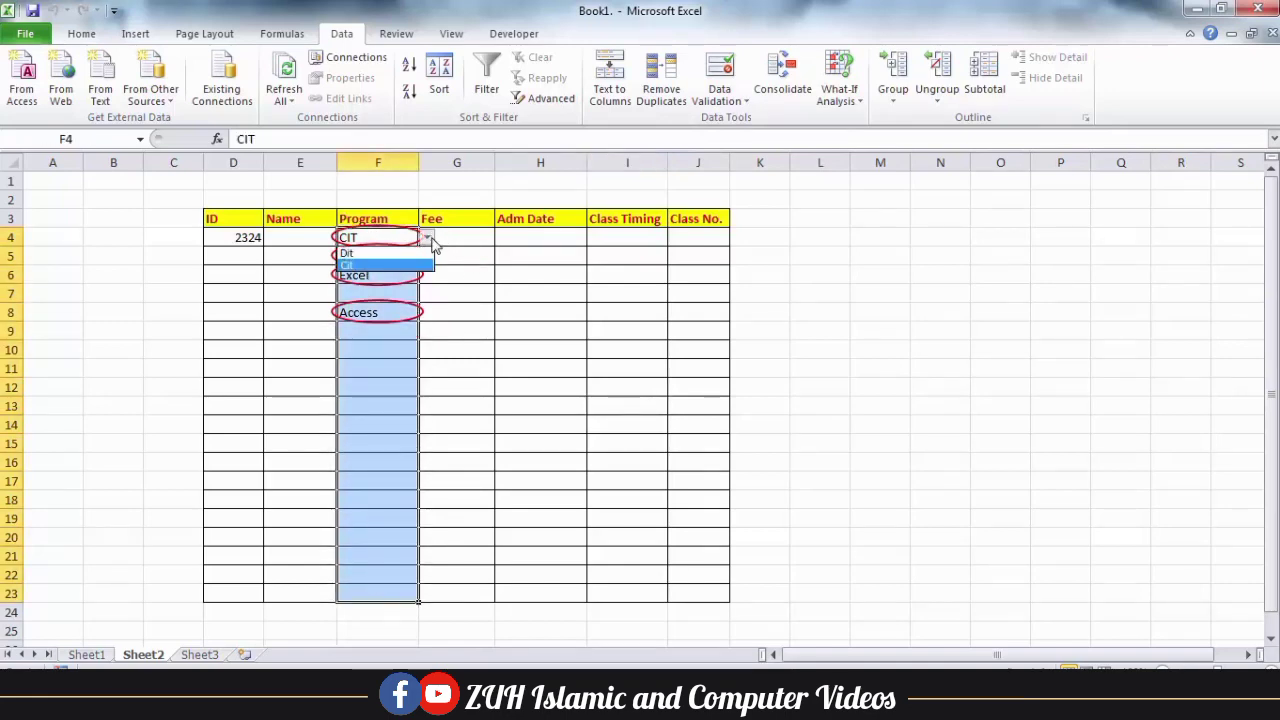
pyautogui.click(406, 254)
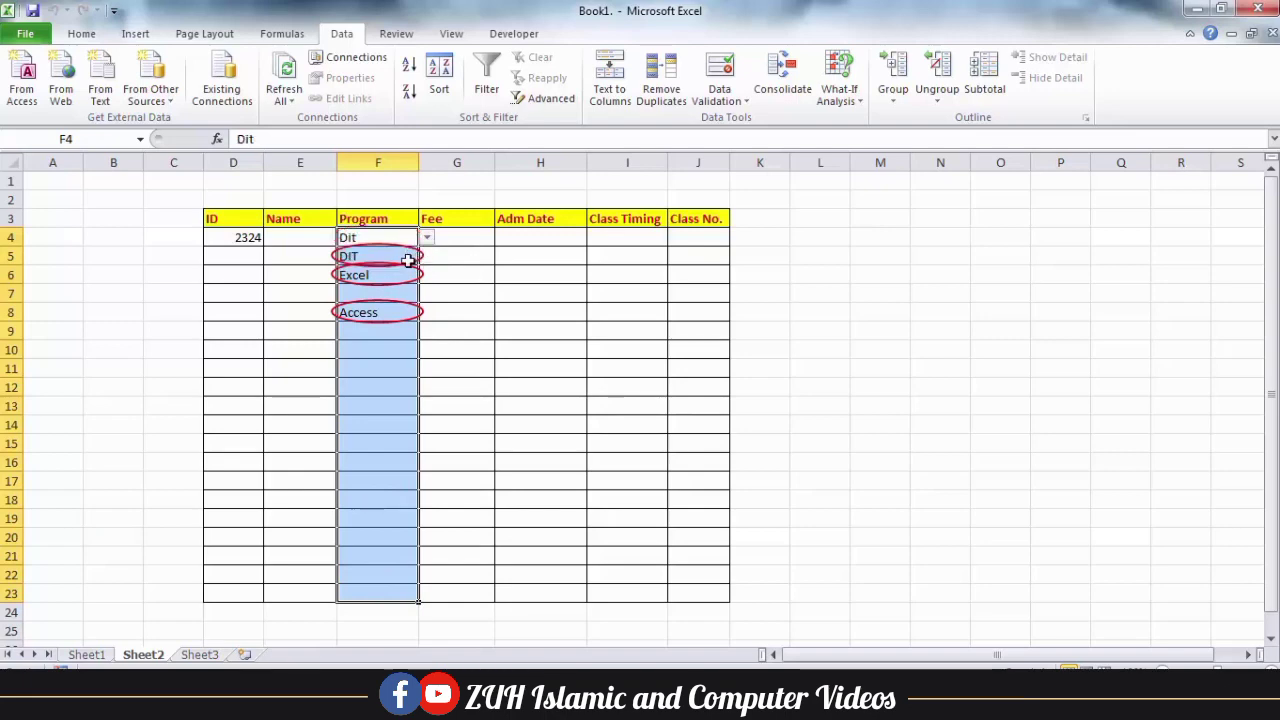
pyautogui.click(720, 100)
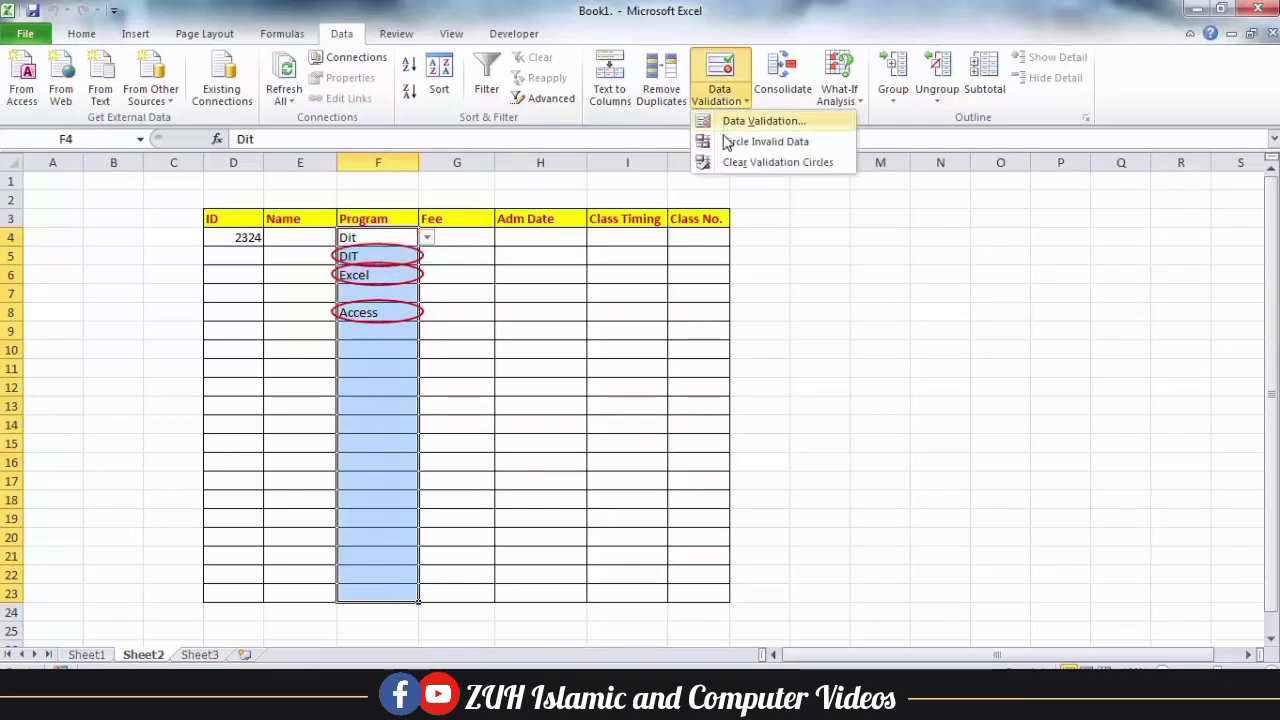
pyautogui.click(740, 160)
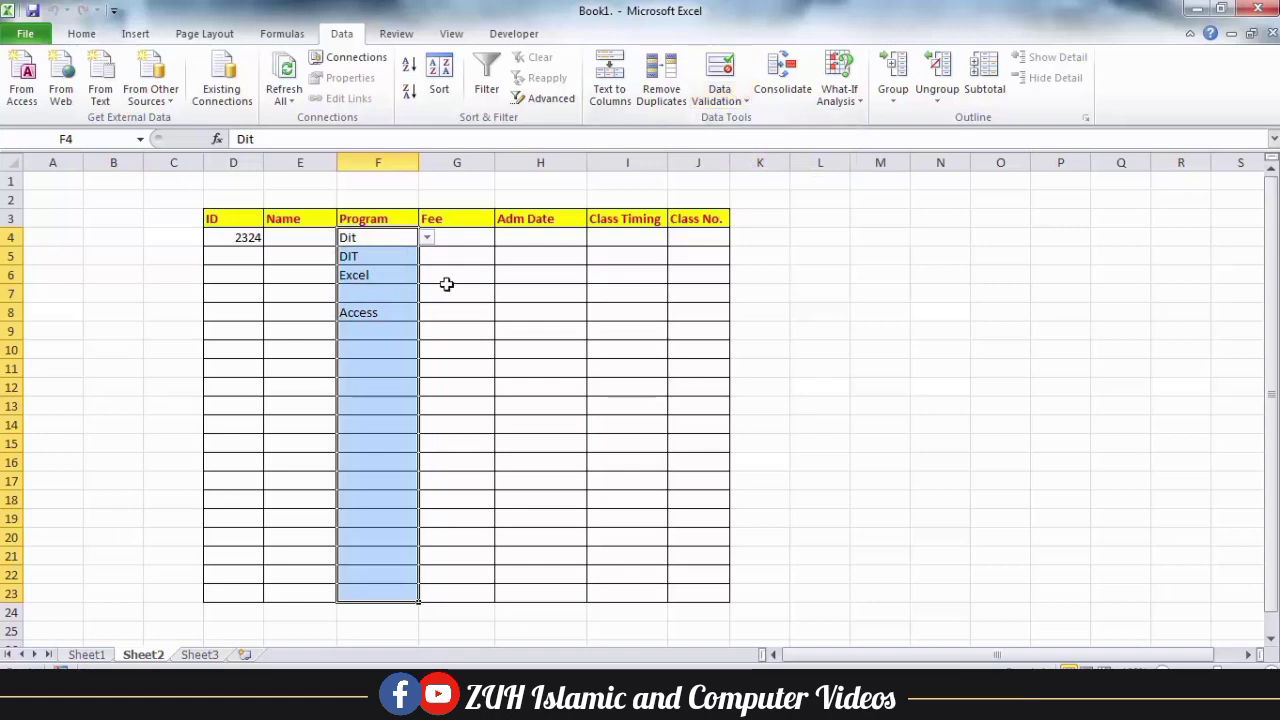
# Try to enter CIT as the Program in F5, and enter Cit there instead.
pyautogui.click(375, 258)
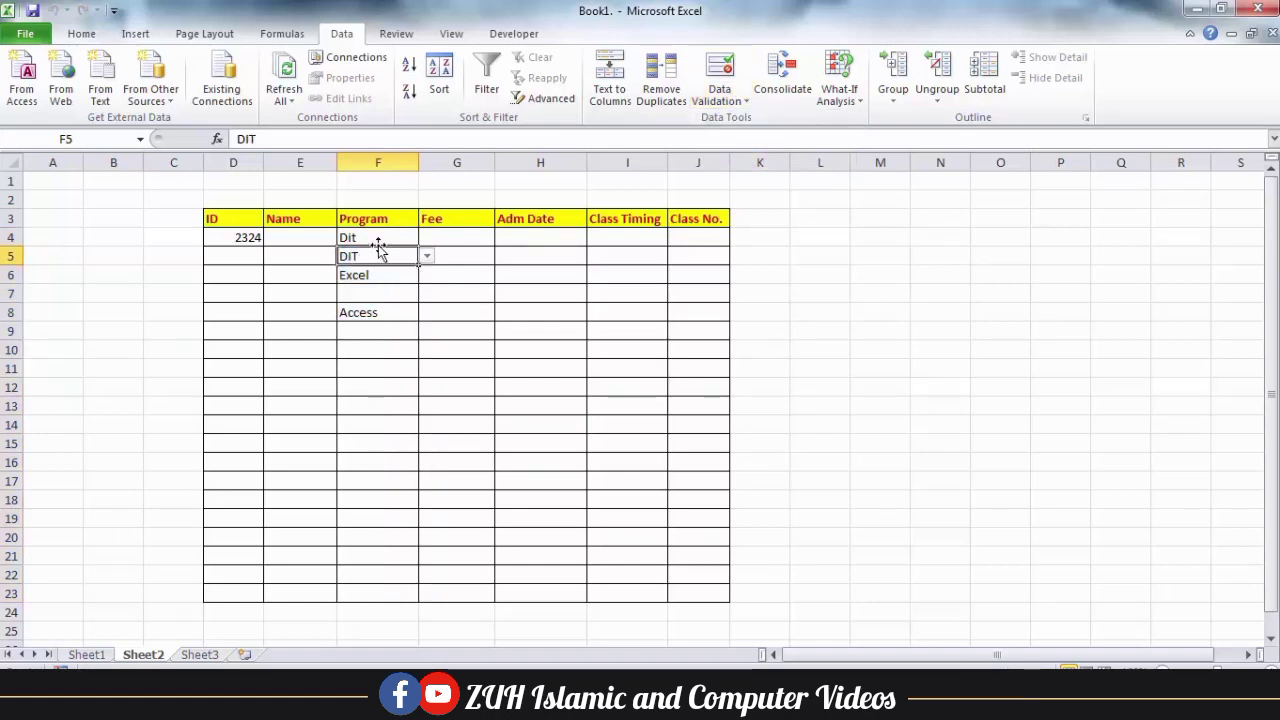
pyautogui.moveTo(378, 243); pyautogui.dragTo(400, 588)
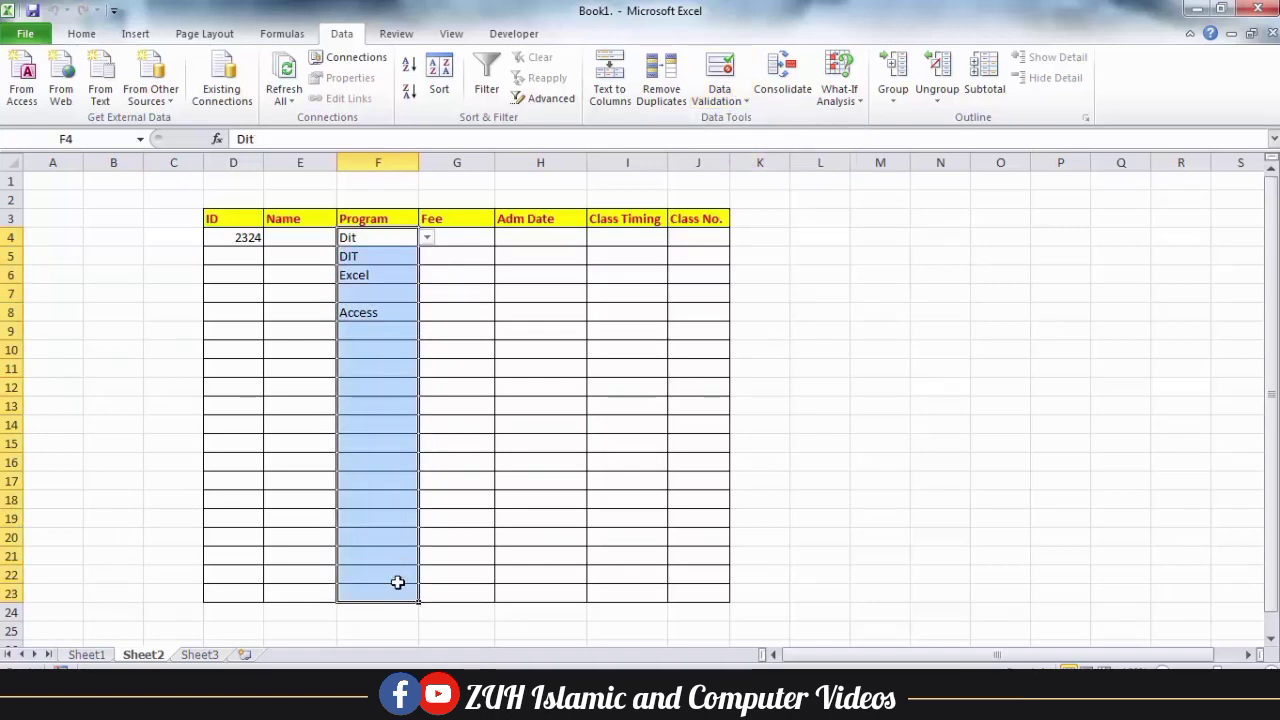
pyautogui.click(378, 257)
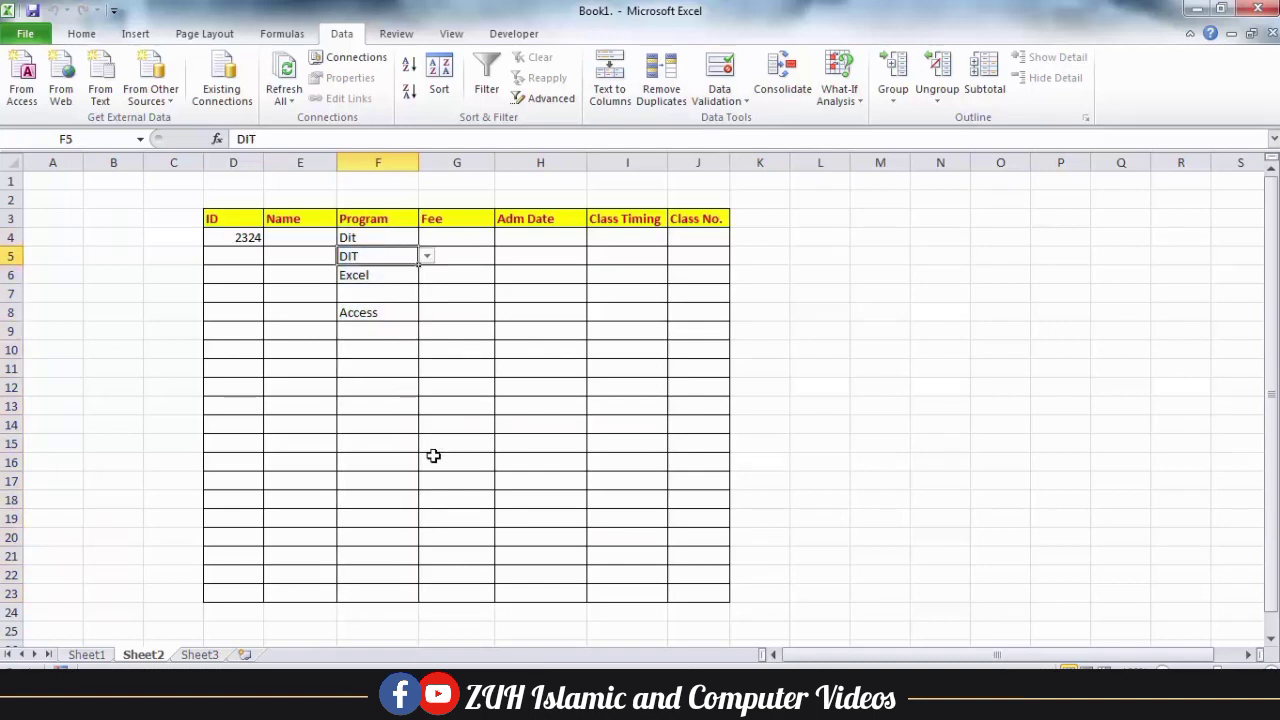
pyautogui.write('CIT')
pyautogui.press('Return')
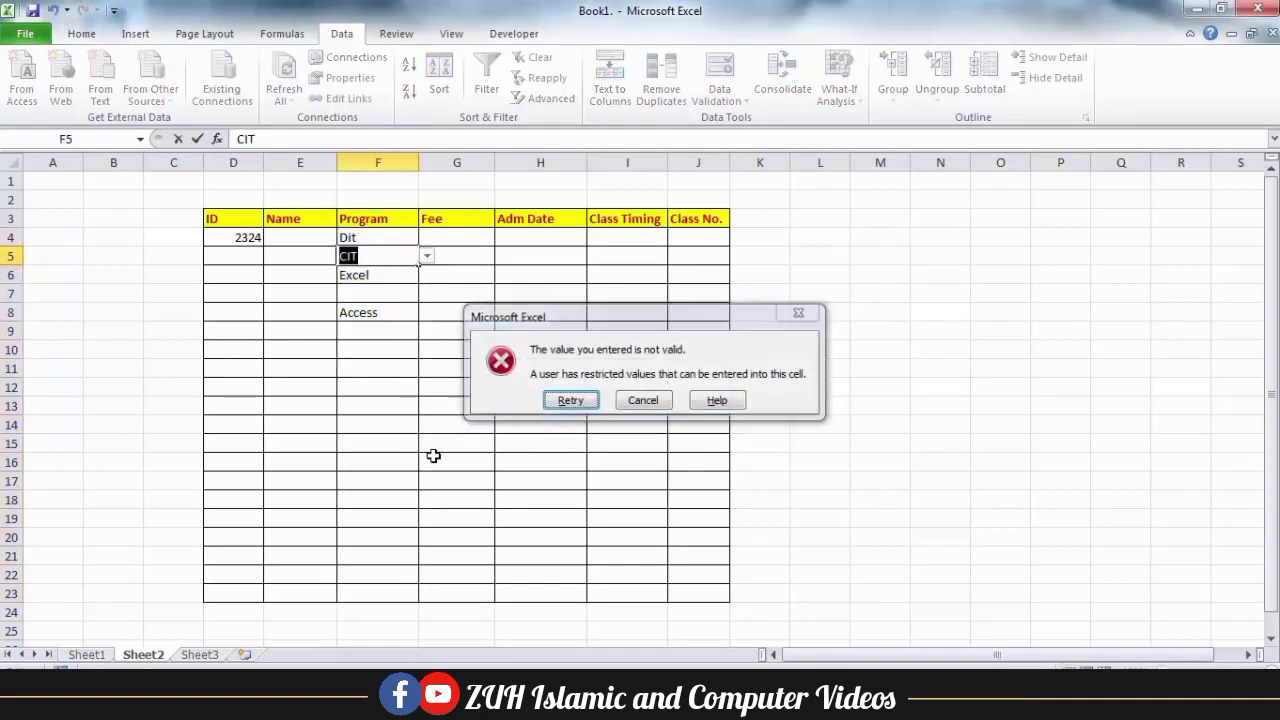
pyautogui.press('Return')
pyautogui.press('Return')
pyautogui.press('Return')
pyautogui.press('Return')
pyautogui.press('Return')
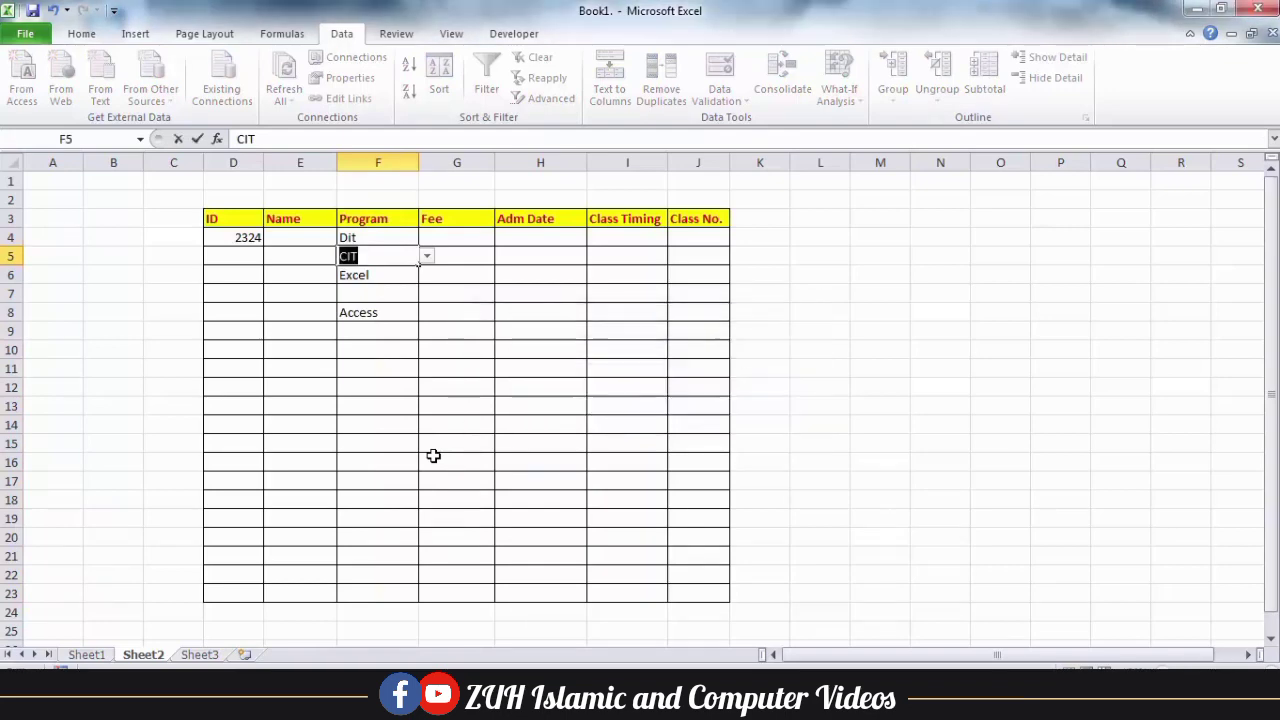
pyautogui.write('Cit')
pyautogui.press('Return')
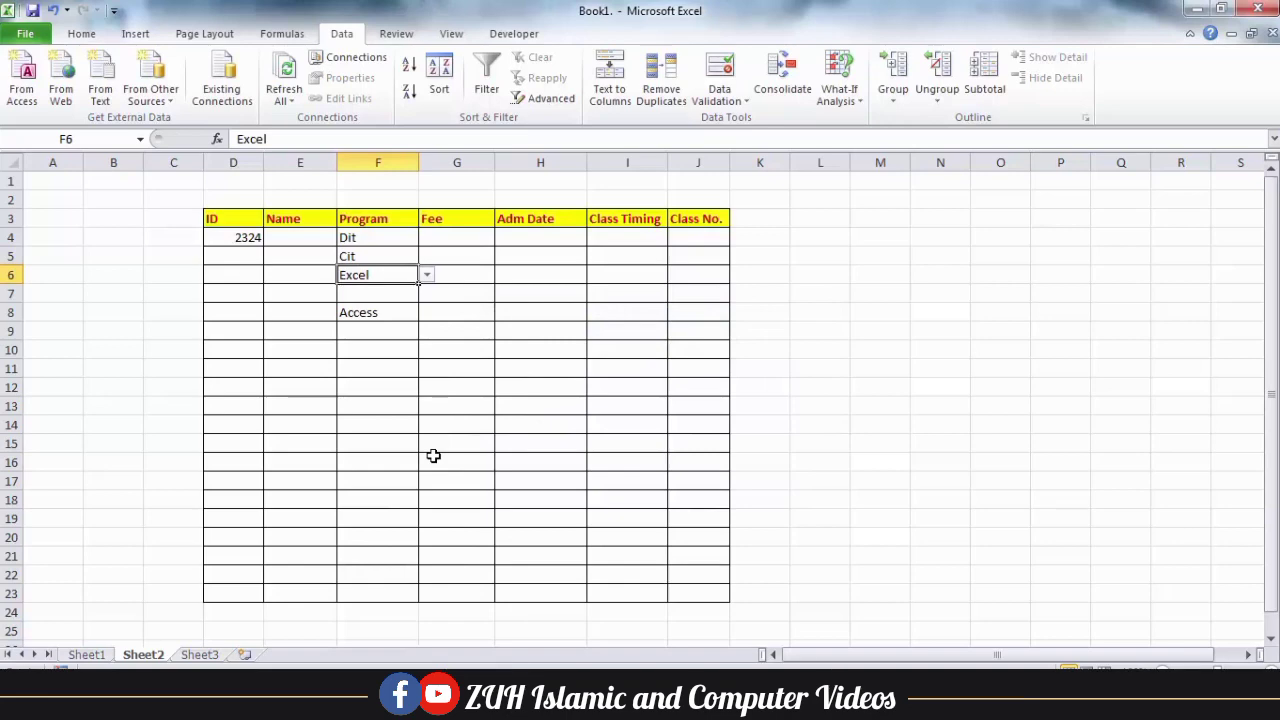
# Circle the invalid data again to check the remaining Program entries, and clear the validation circles.
pyautogui.click(719, 100)
pyautogui.click(771, 139)
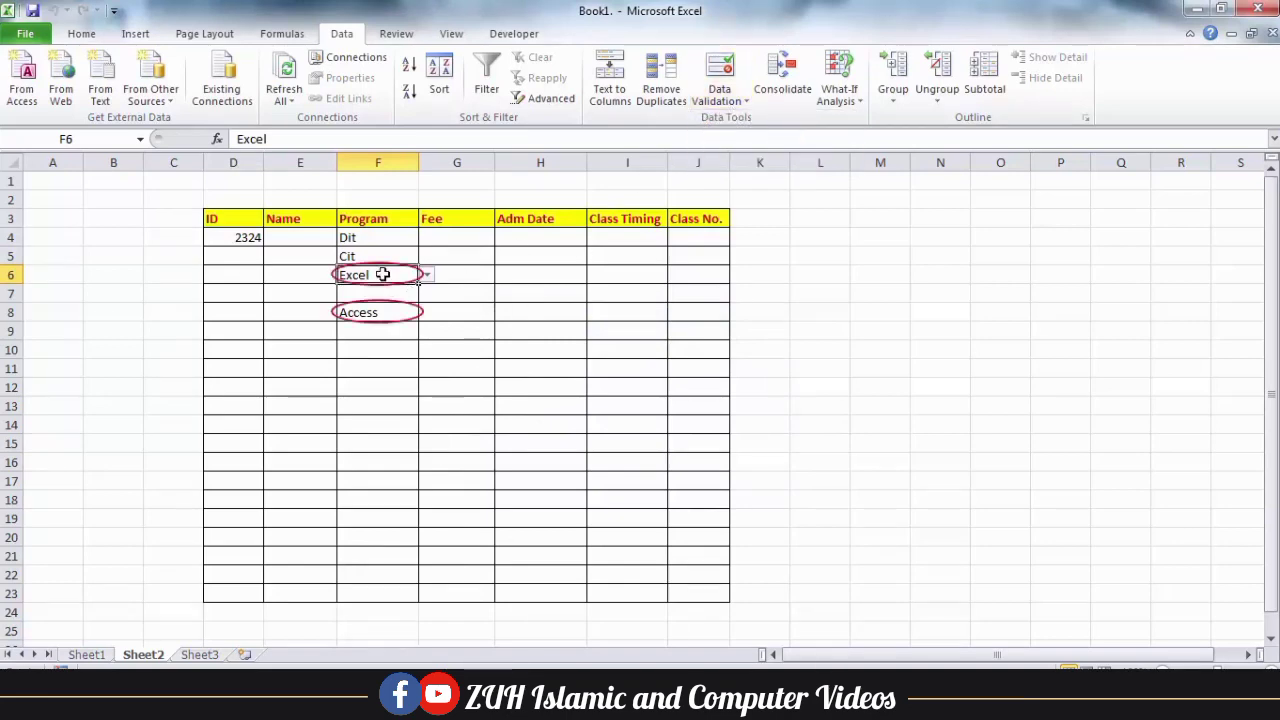
pyautogui.click(719, 100)
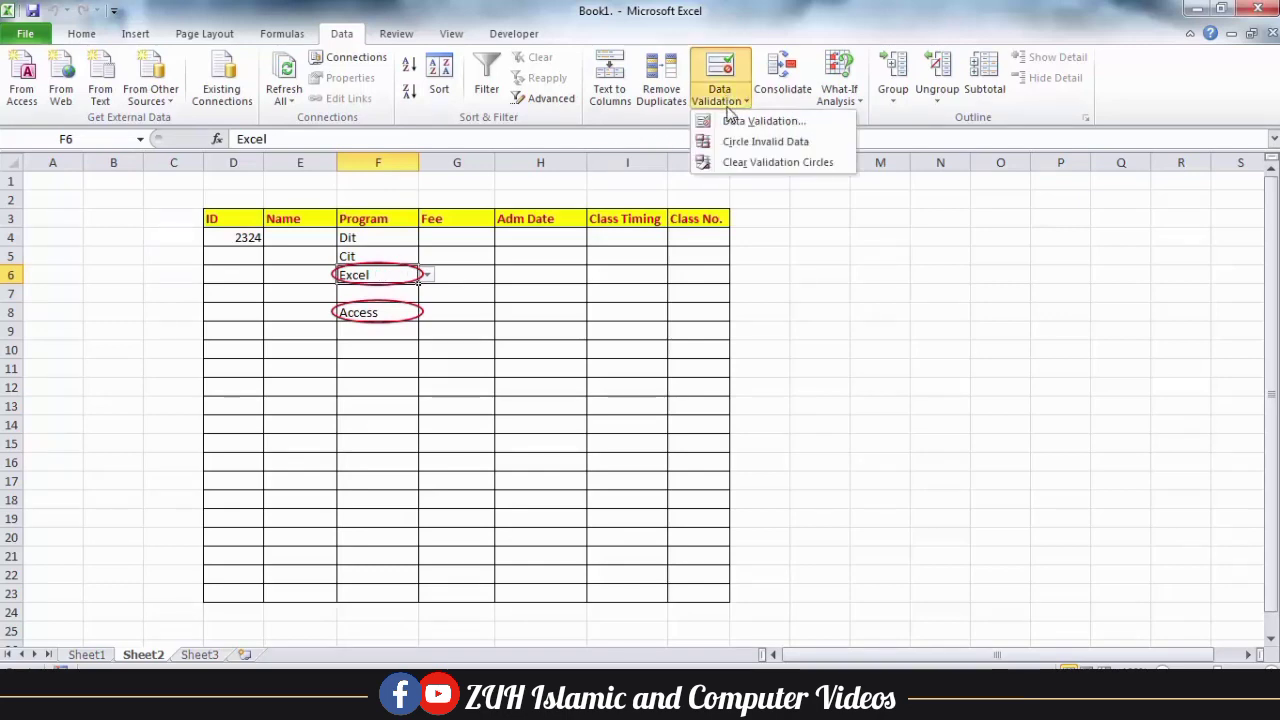
pyautogui.click(735, 163)
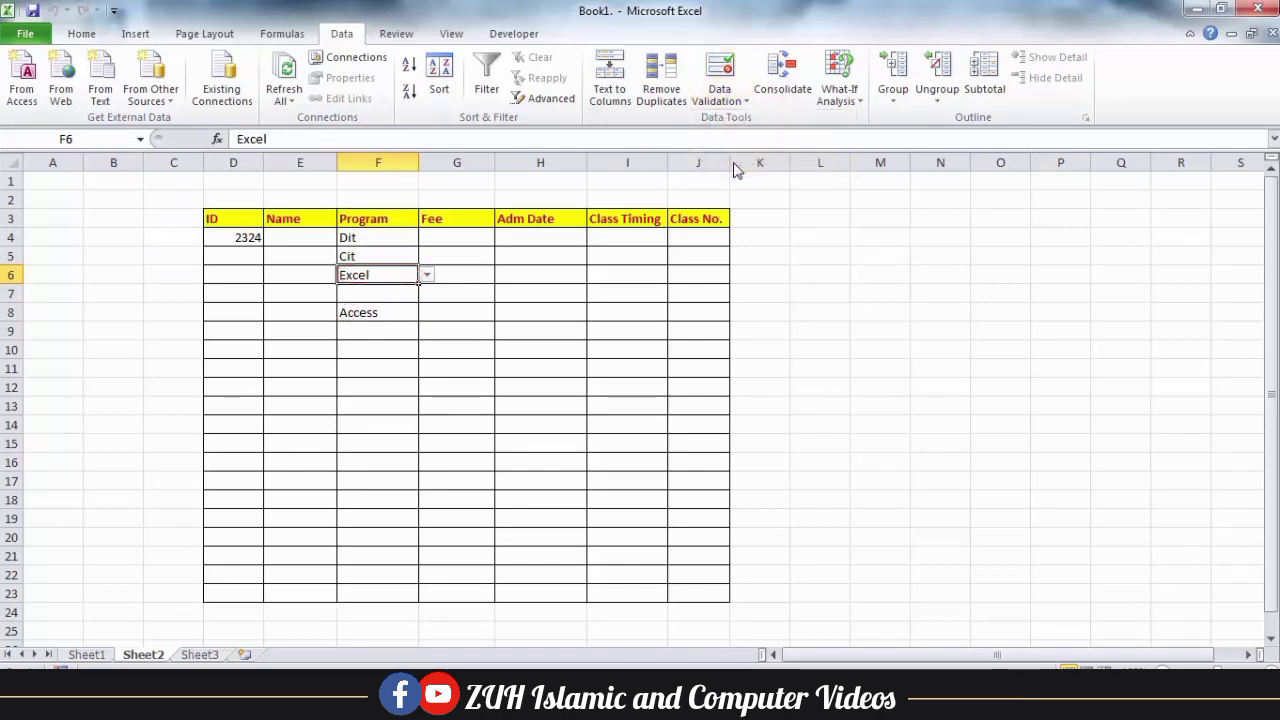